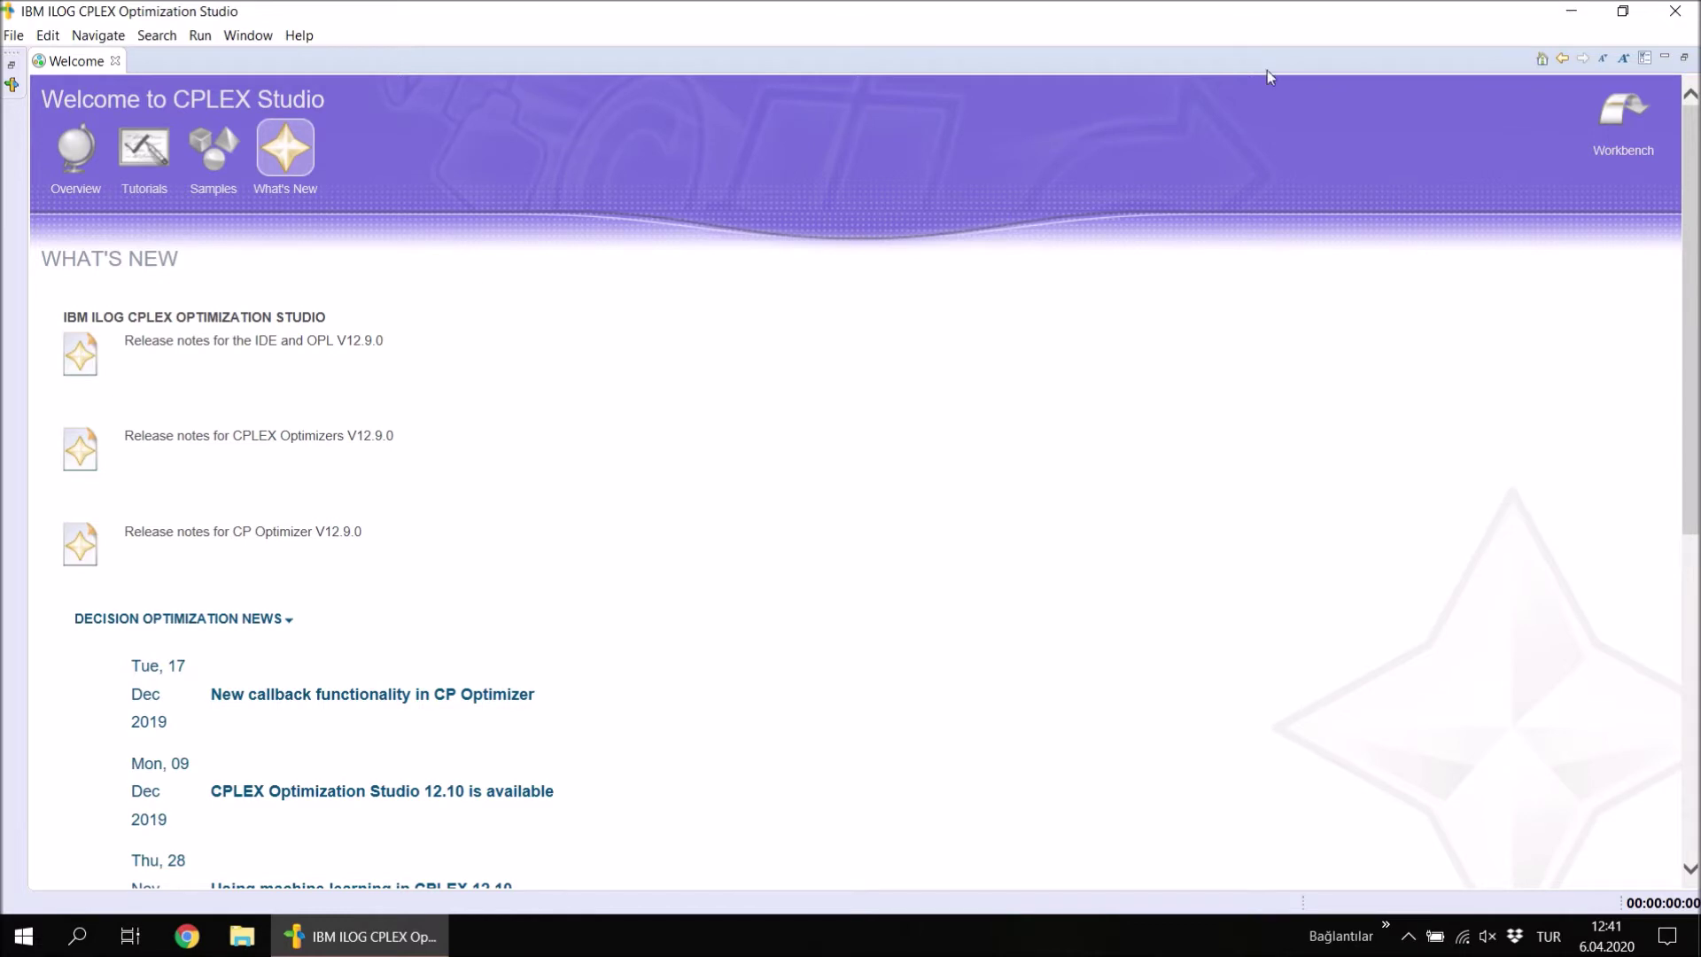
Close the Welcome page, reopen it from the help options, and close it again to show the workbench.
click(115, 61)
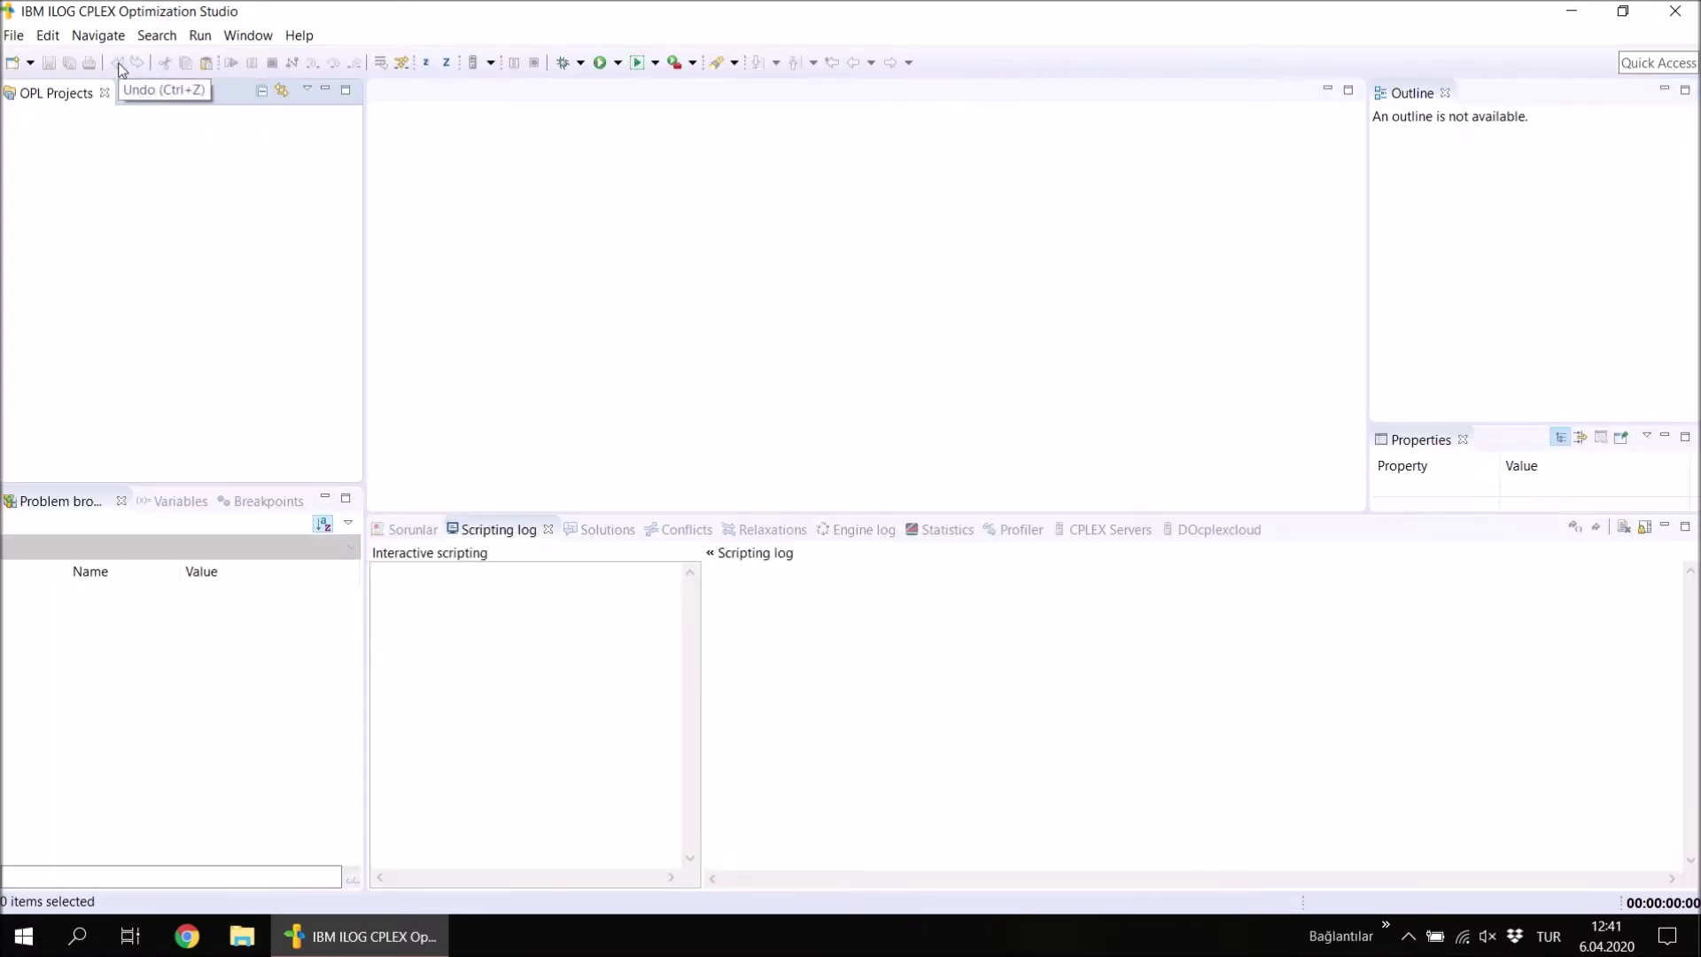
click(299, 36)
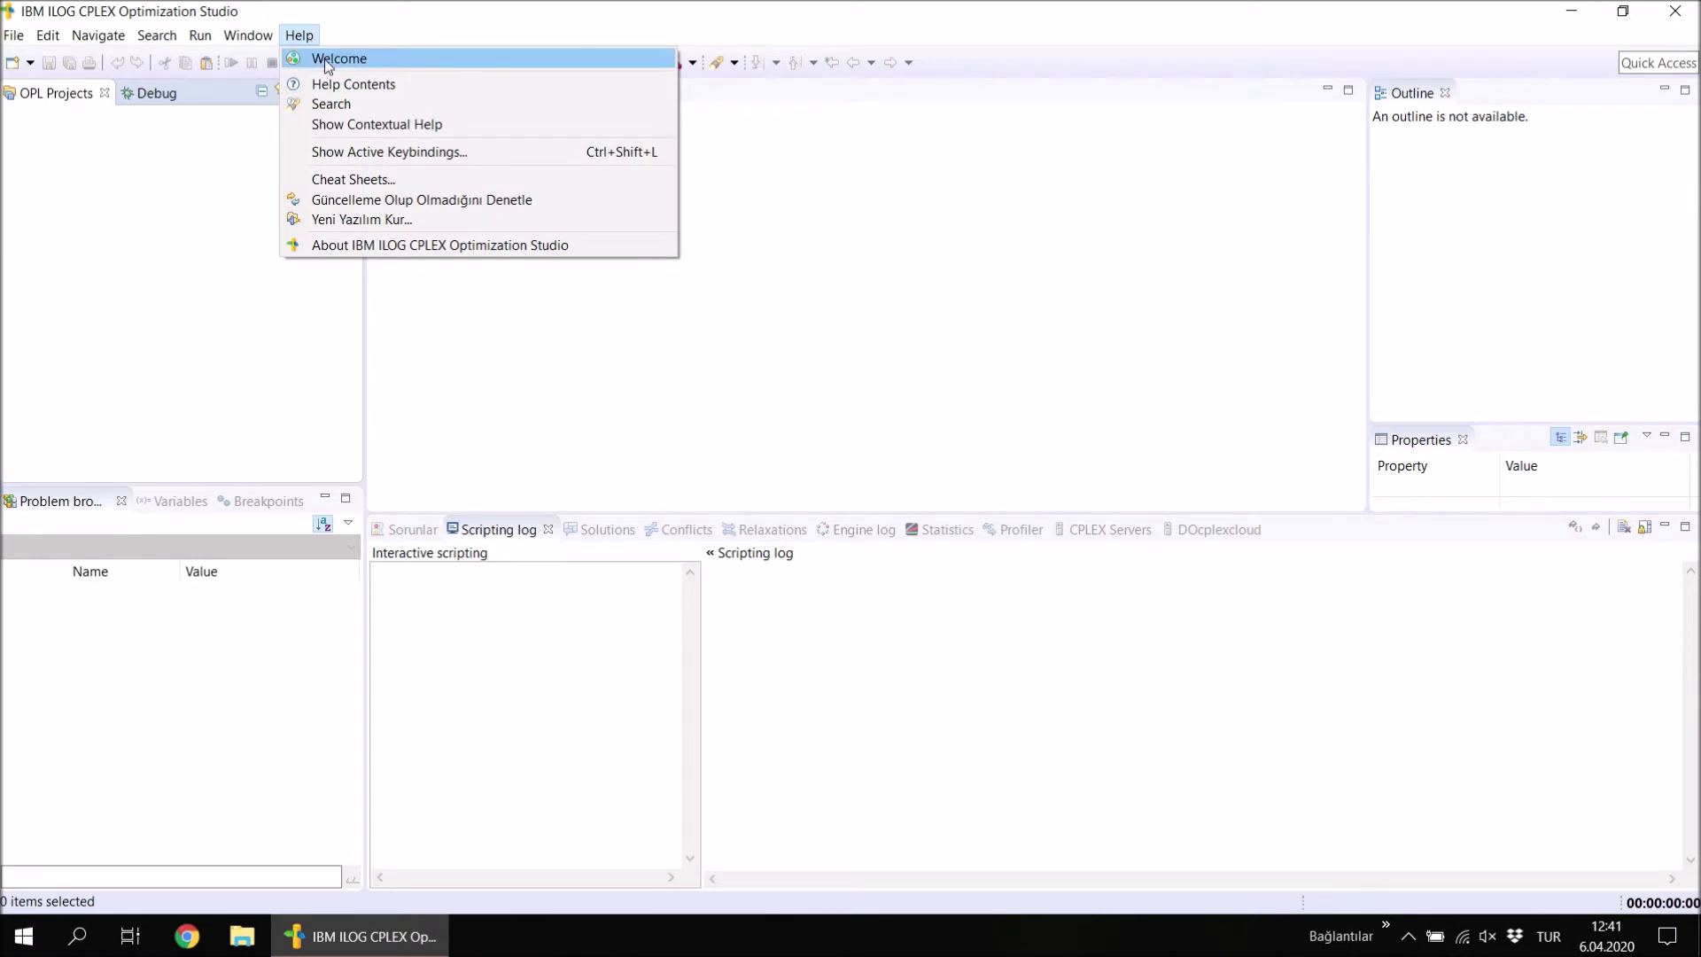
click(328, 60)
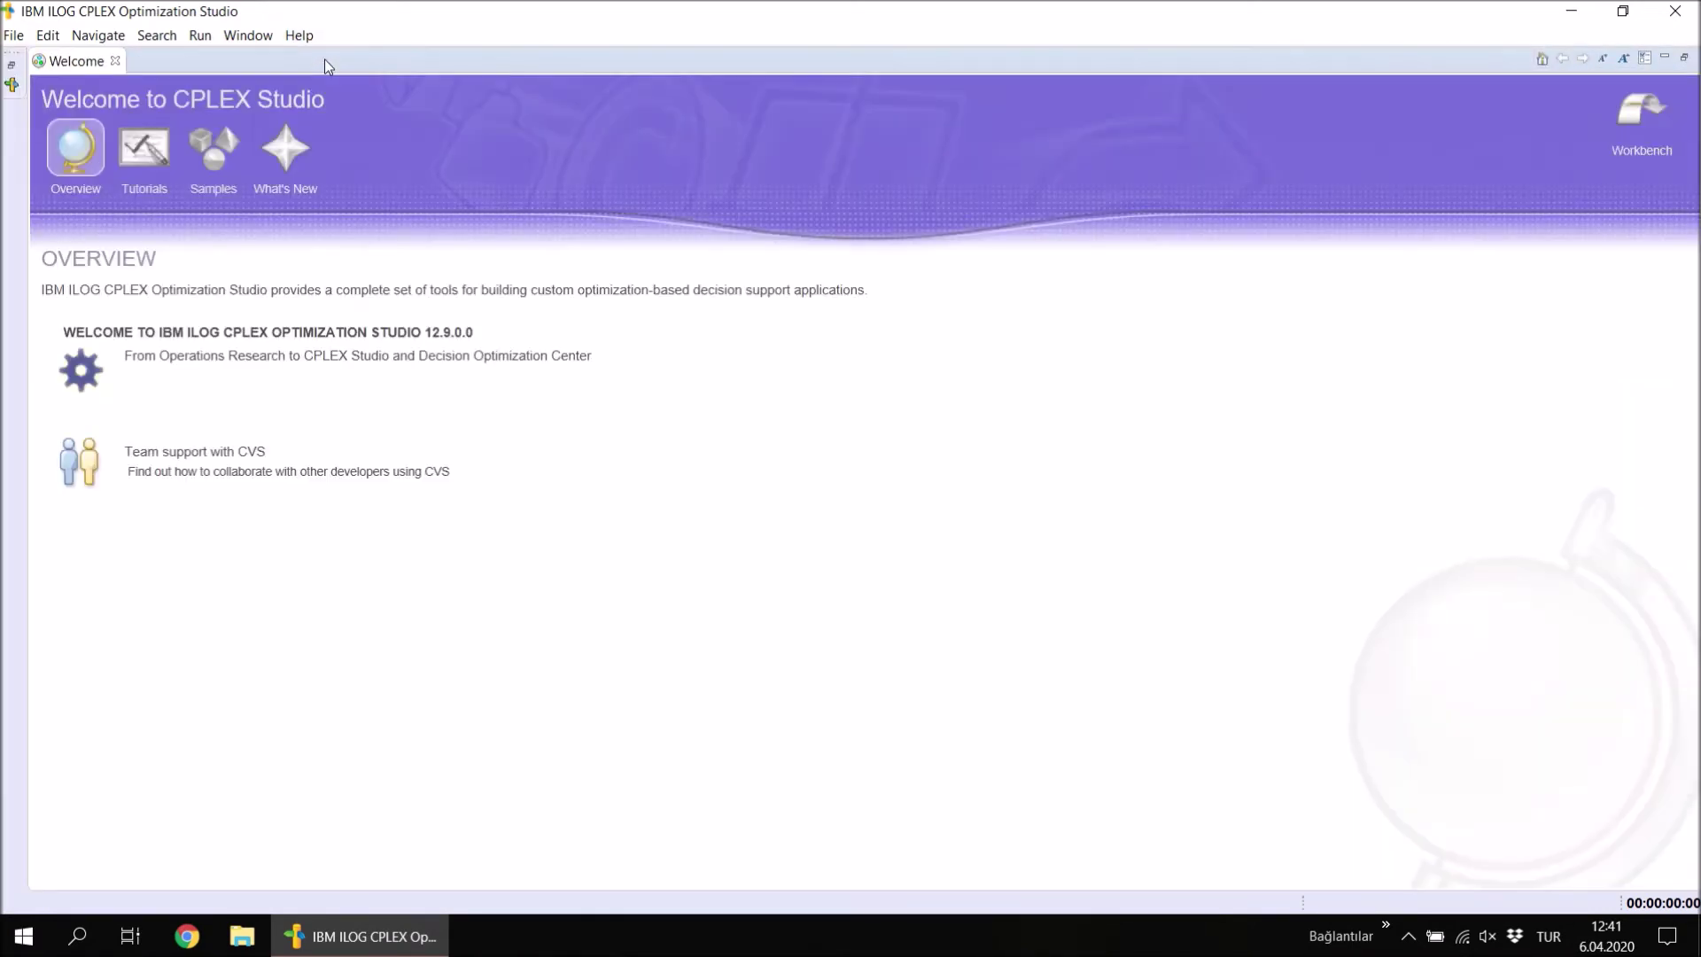
click(116, 61)
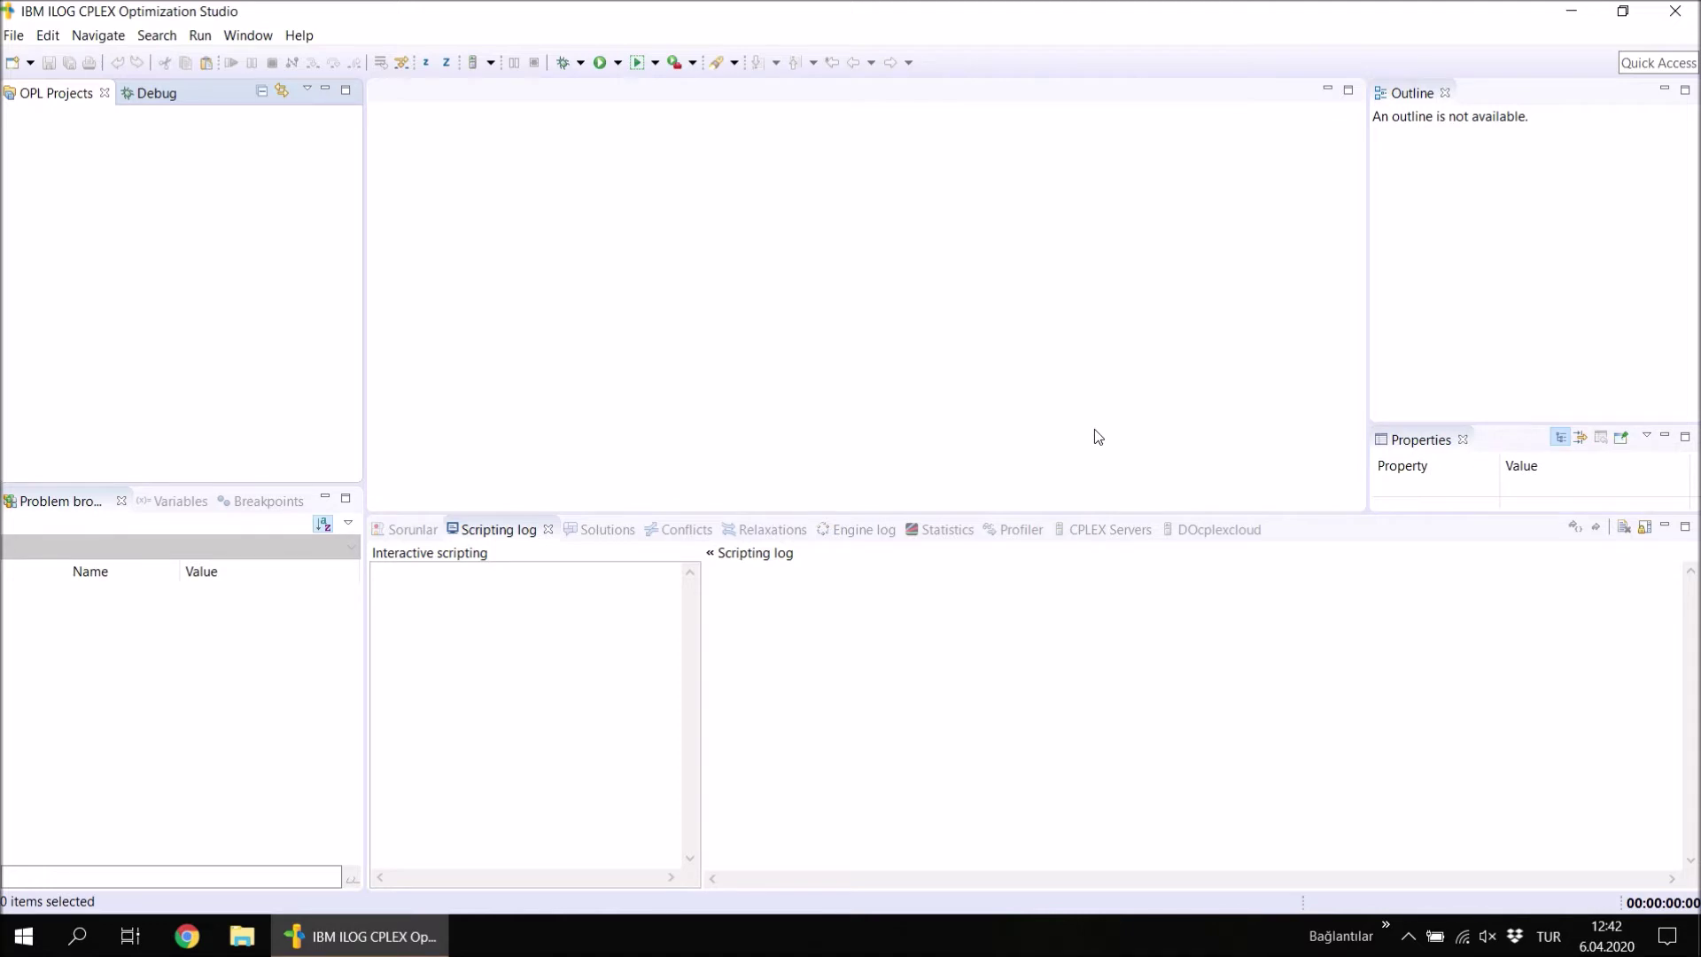
Look through the output views for problems, scripting log, solutions, conflicts, relaxations and engine log.
click(407, 539)
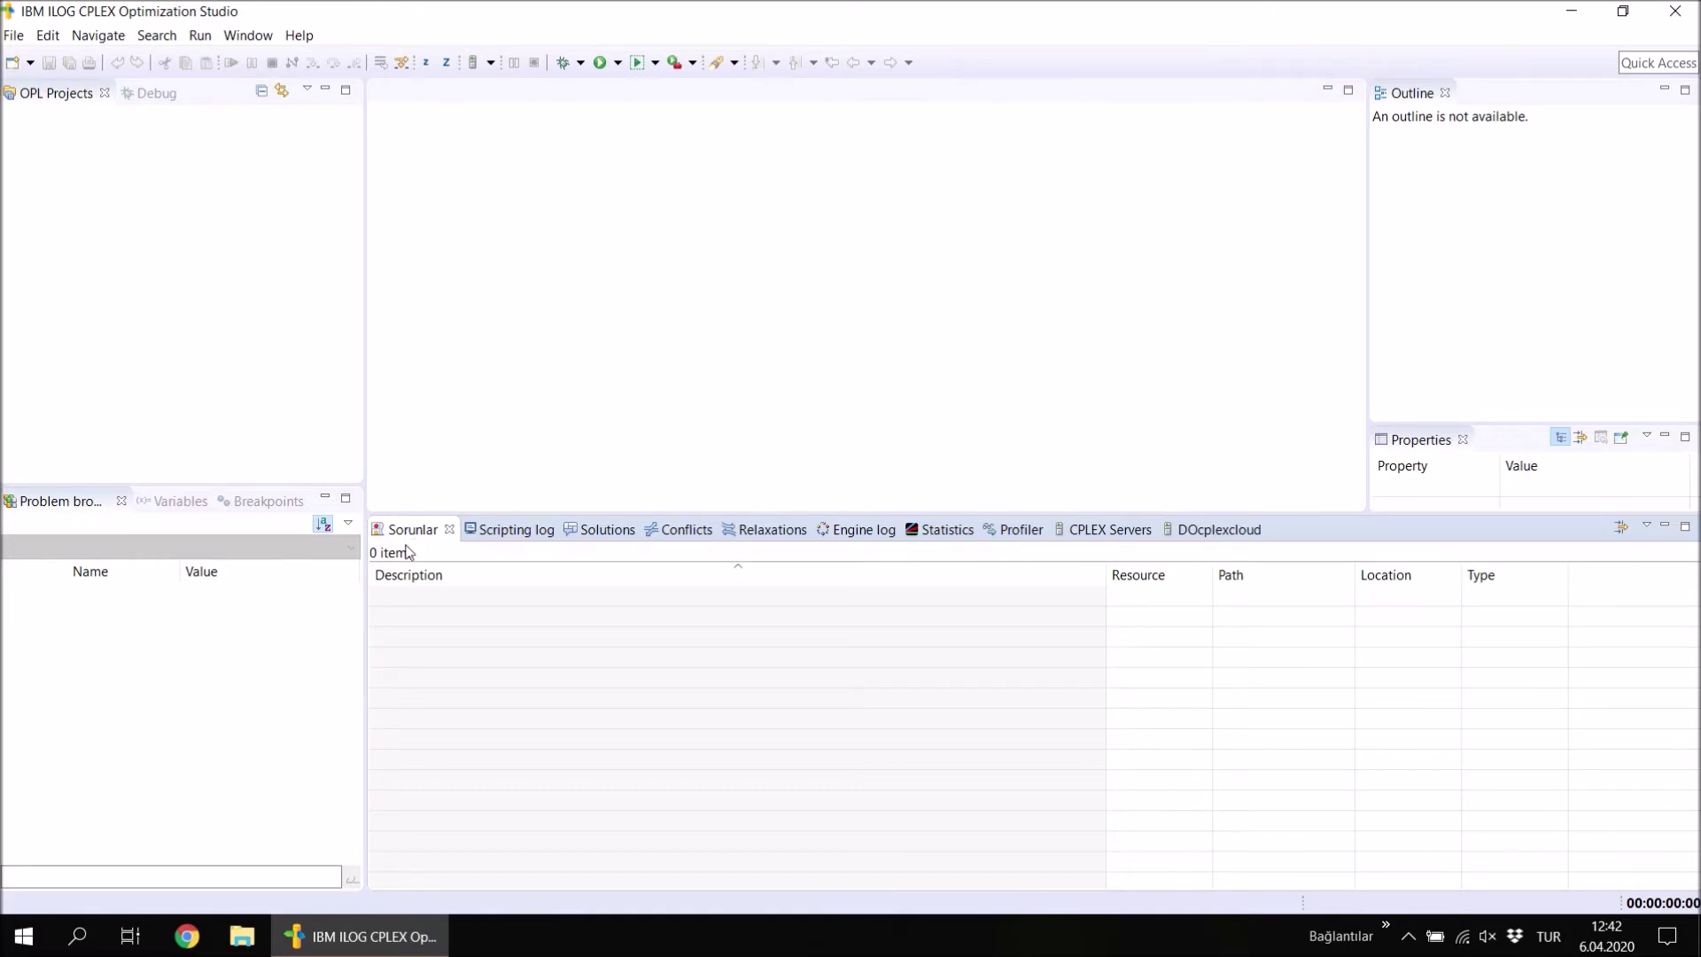
click(510, 536)
click(596, 535)
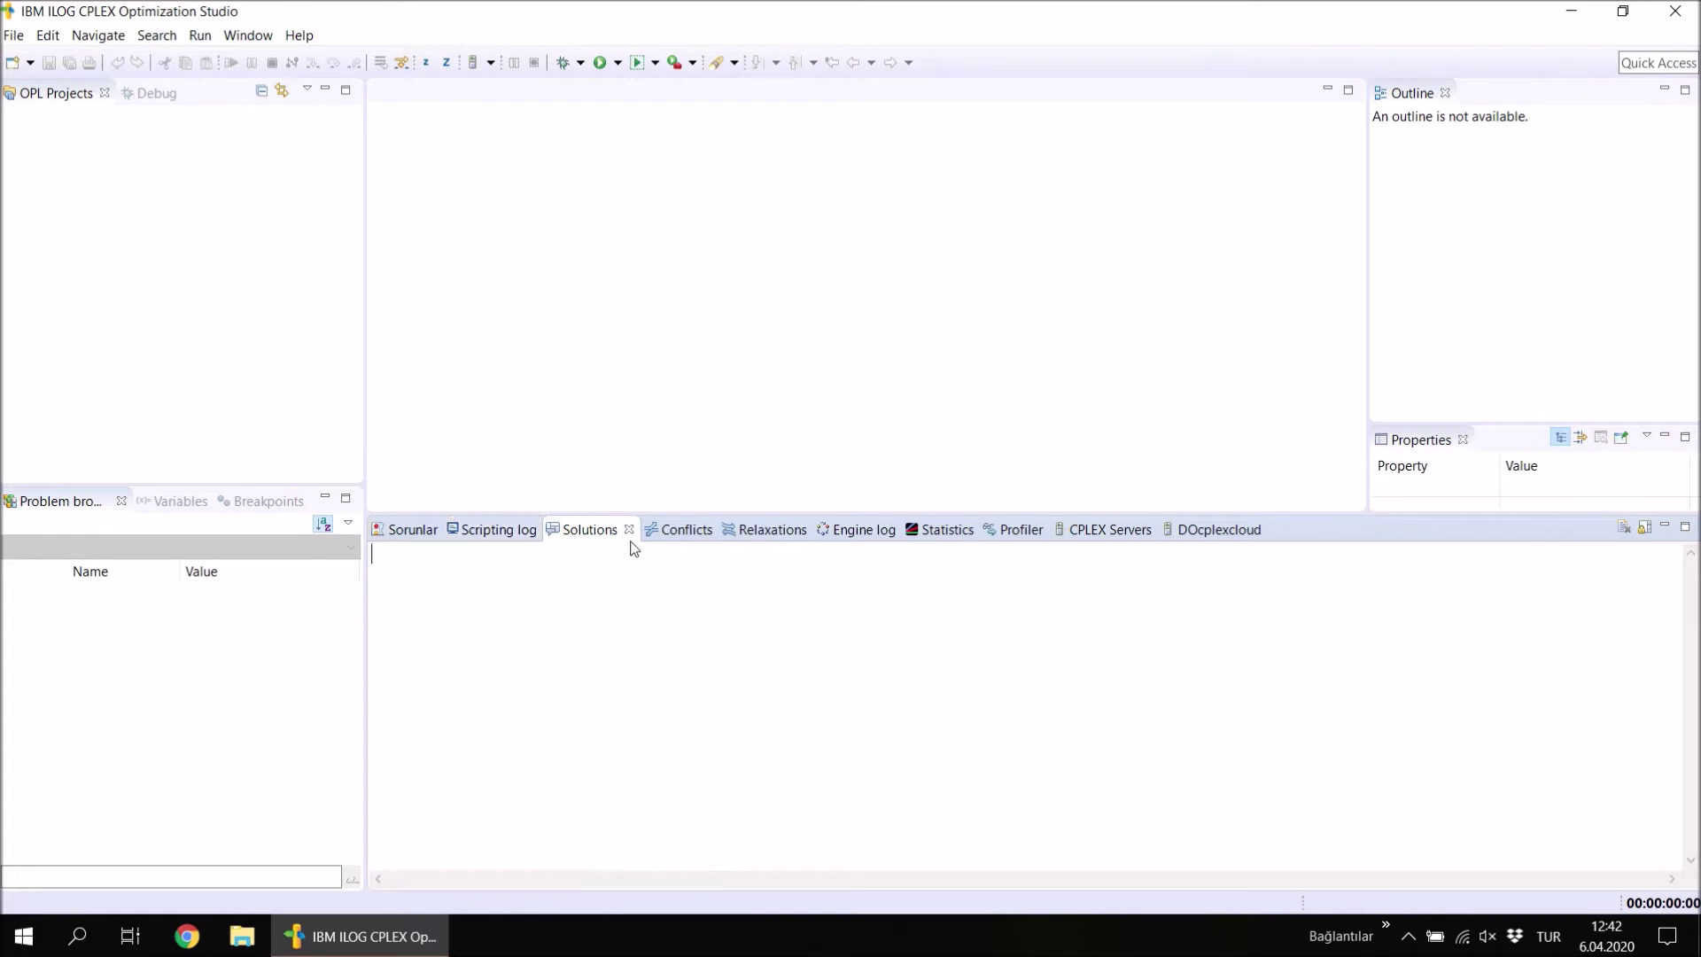
click(675, 534)
click(771, 535)
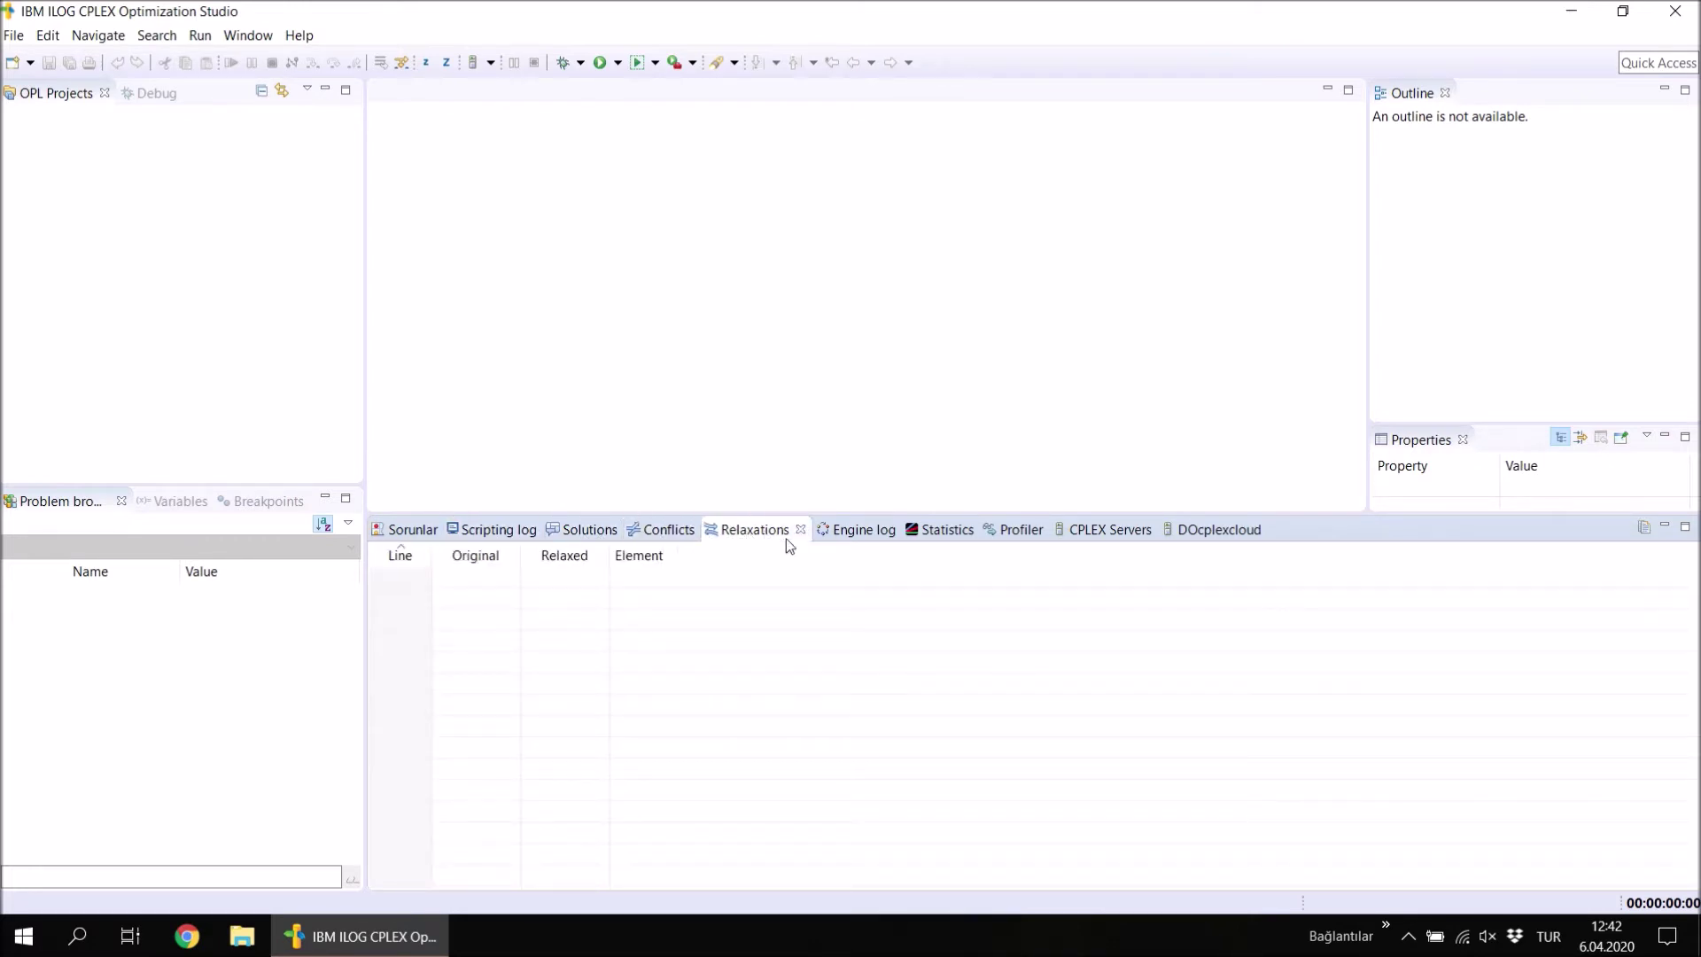
click(861, 536)
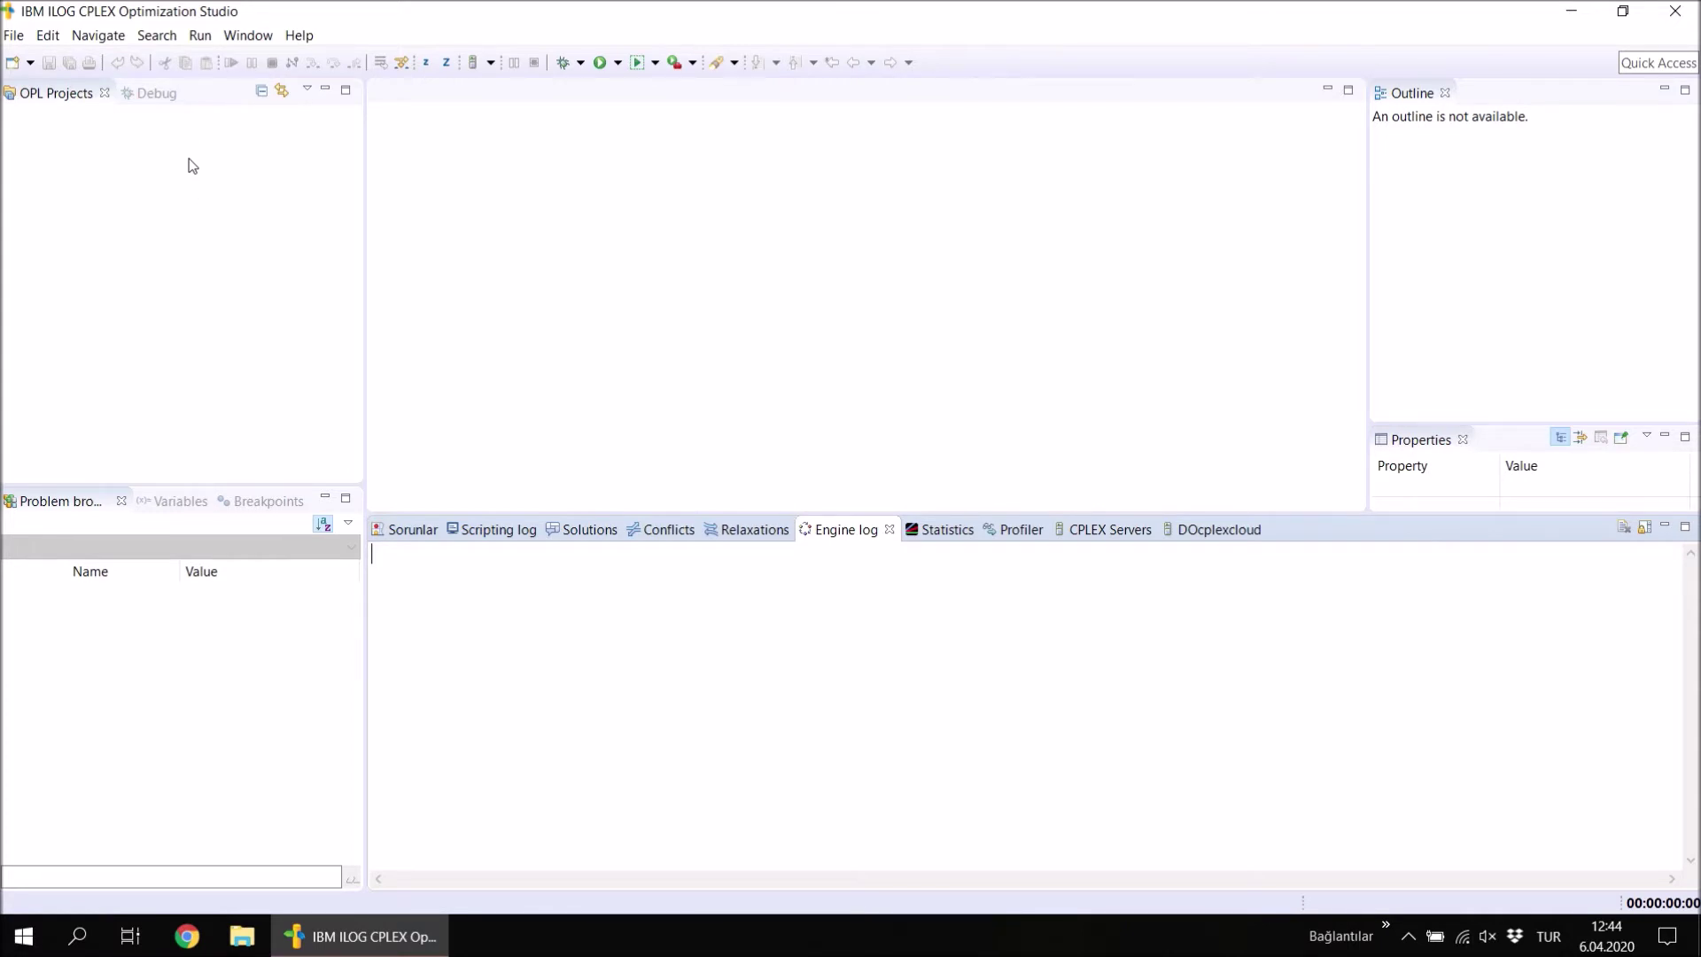
Start a new OPL project and name it Tutorial.
click(15, 37)
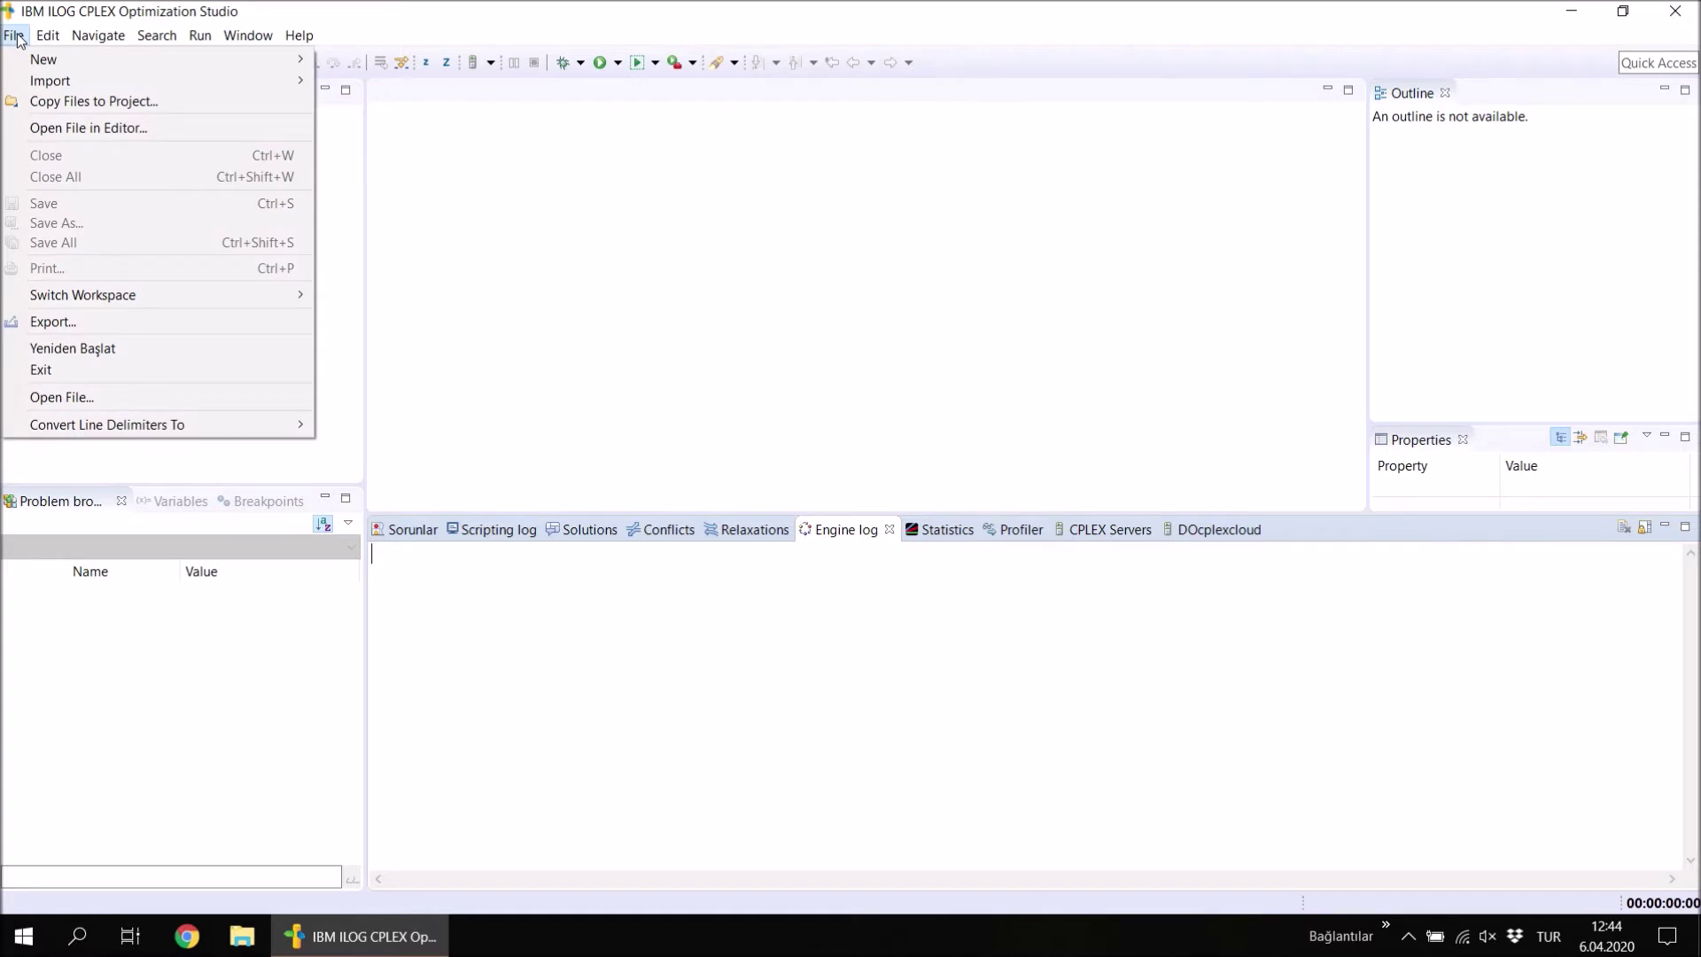
mouse_move(52, 56)
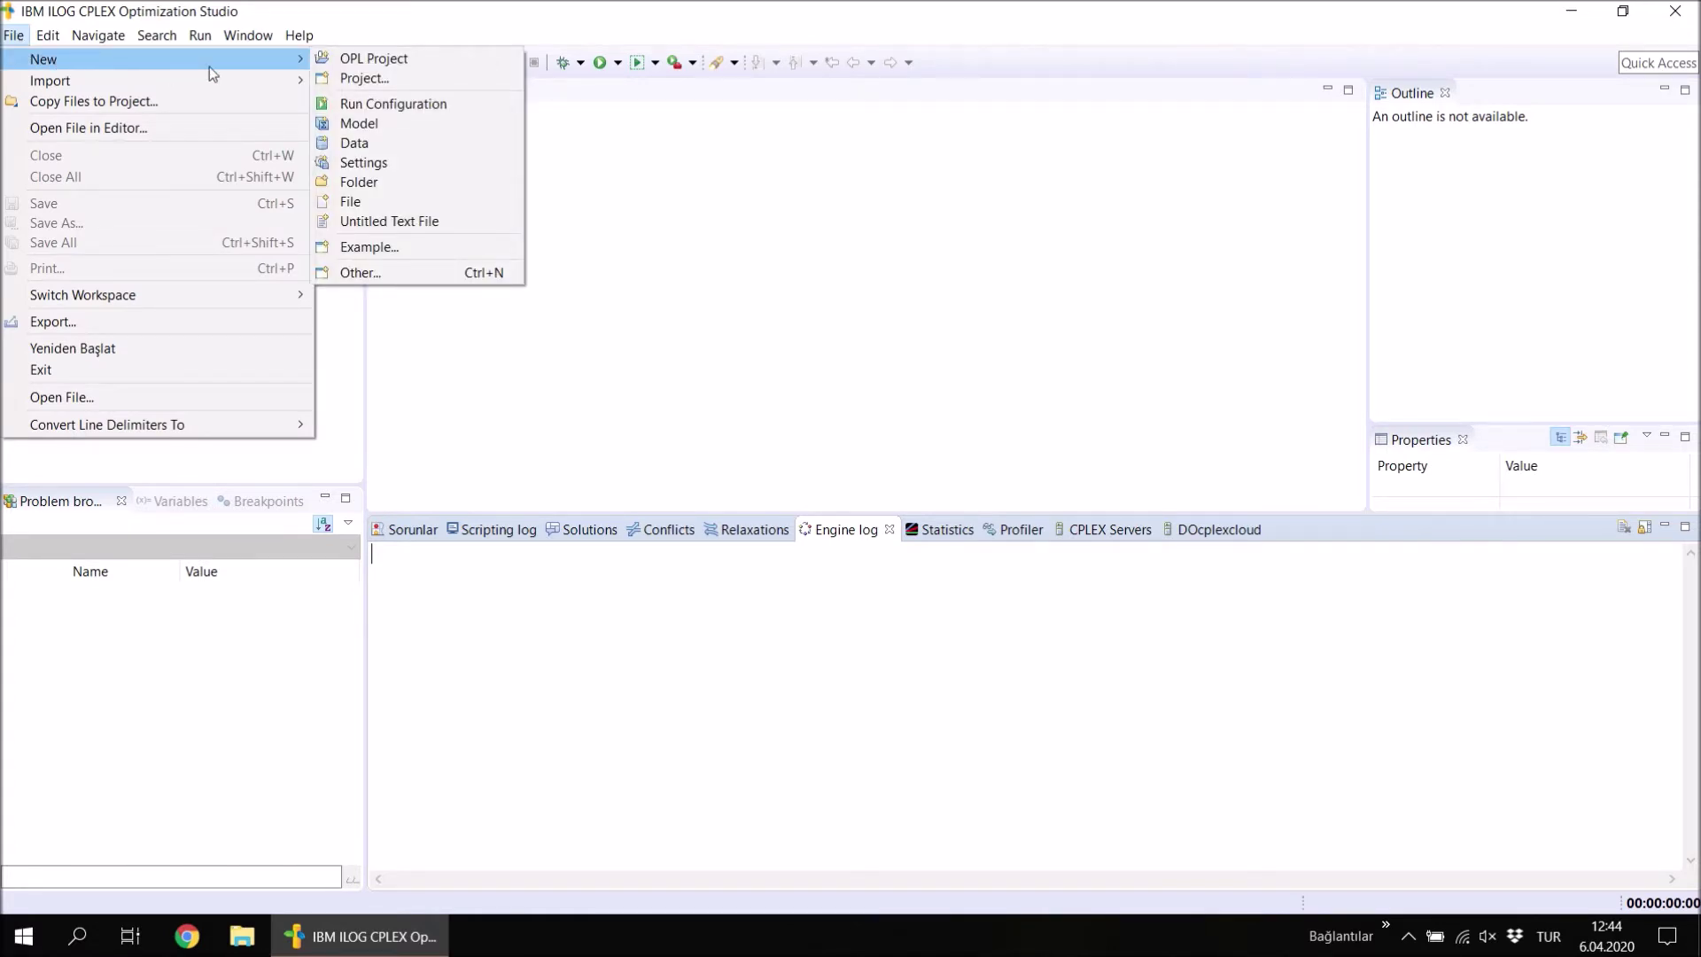
click(396, 61)
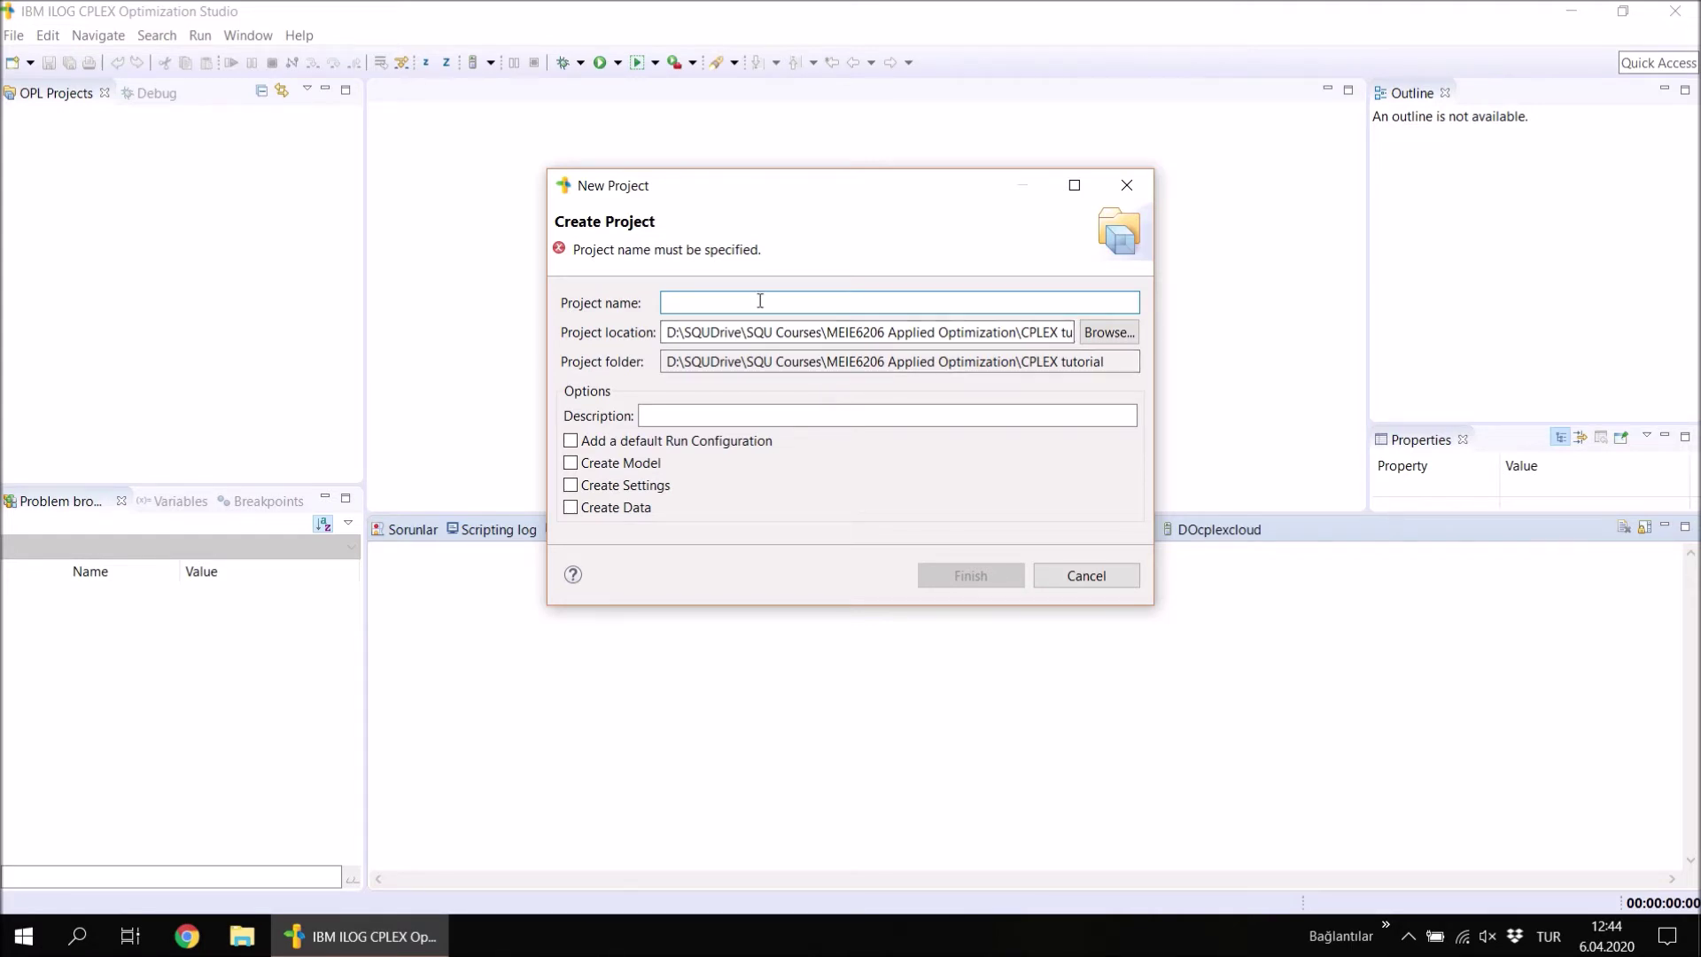
text(T)
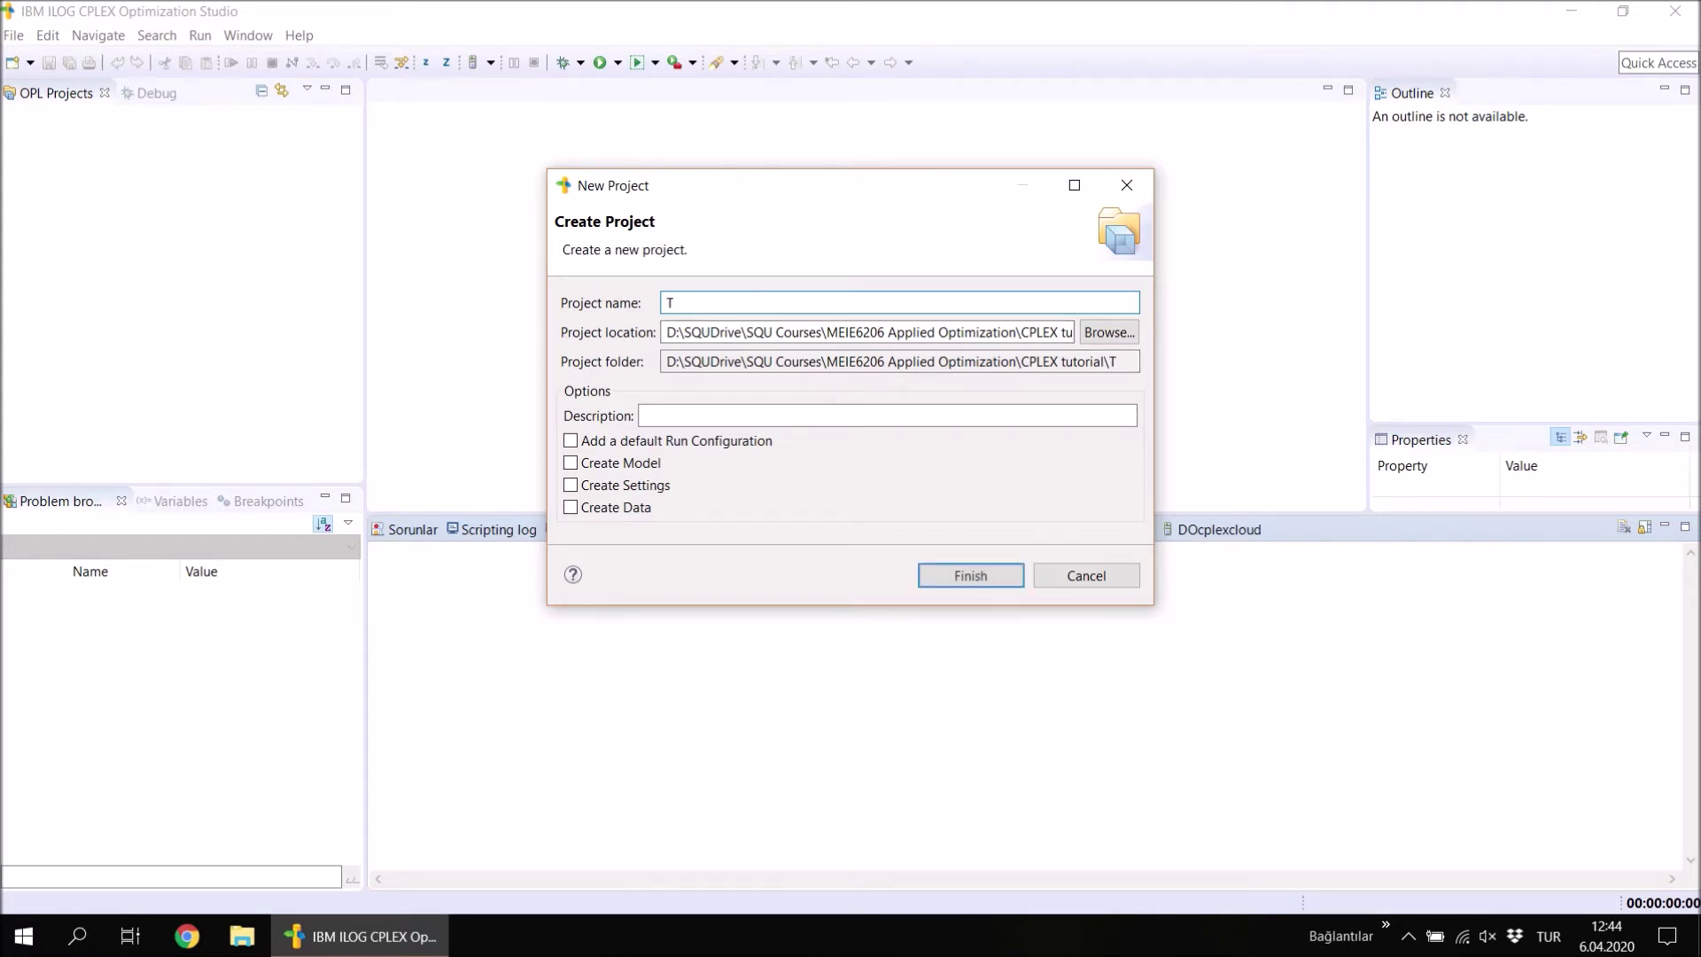
text(utorial)
Set the project location to the root of drive D:.
drag(700, 337, 1096, 342)
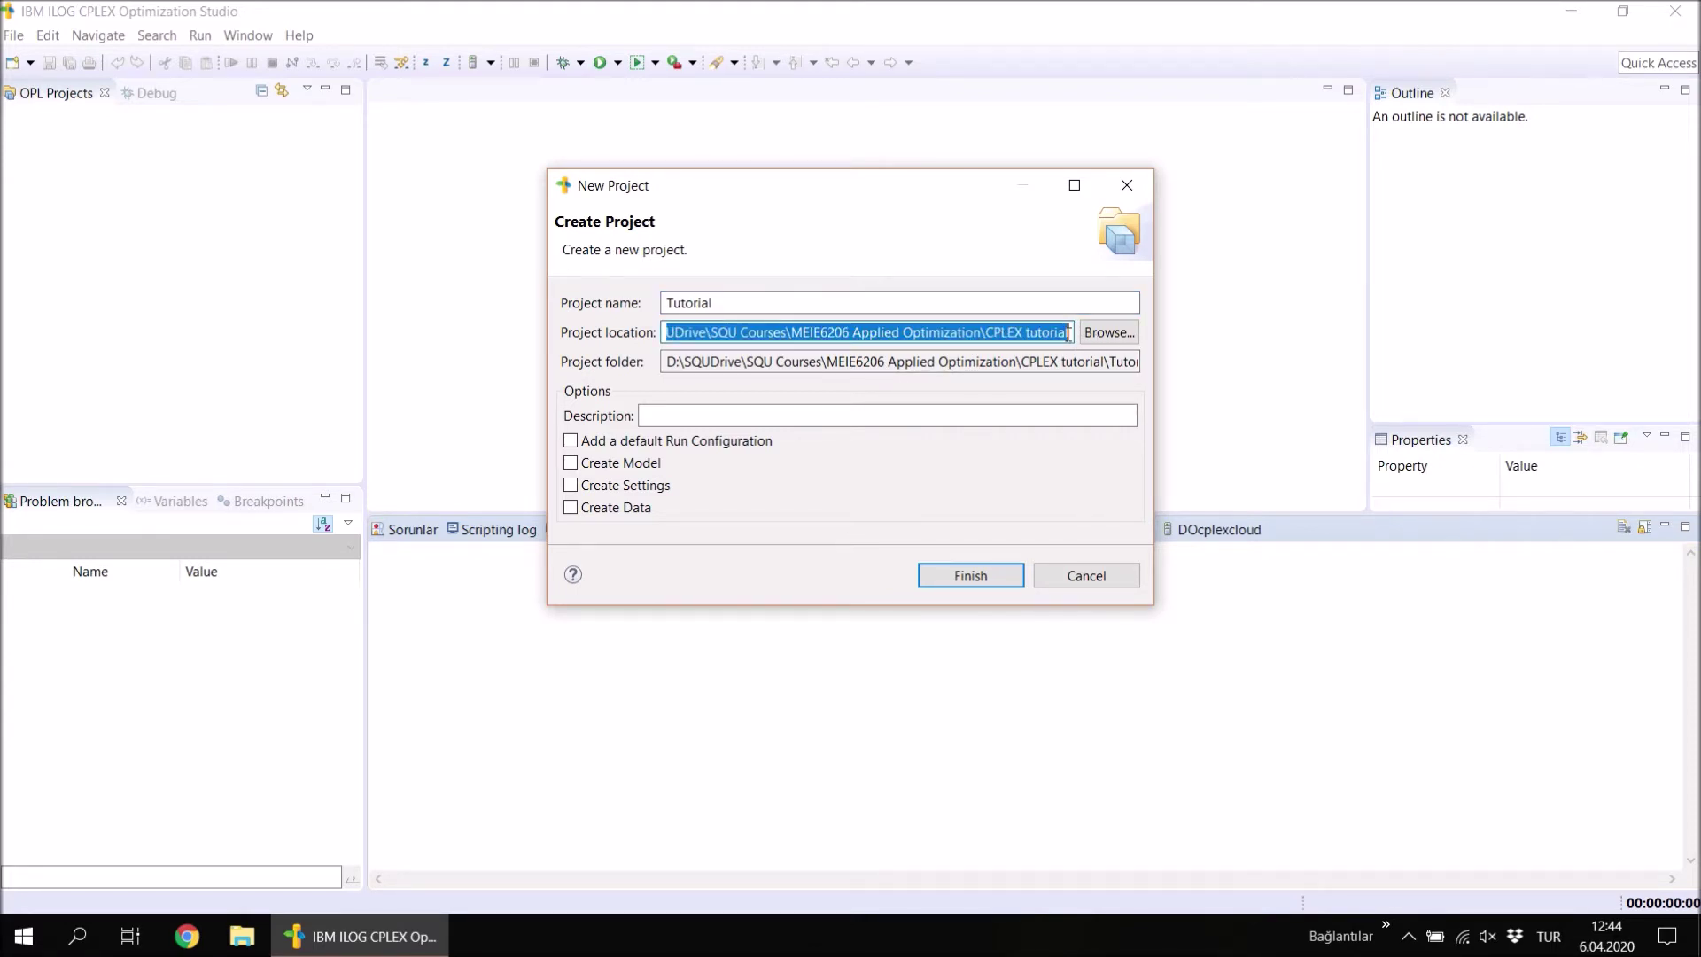
click(1107, 333)
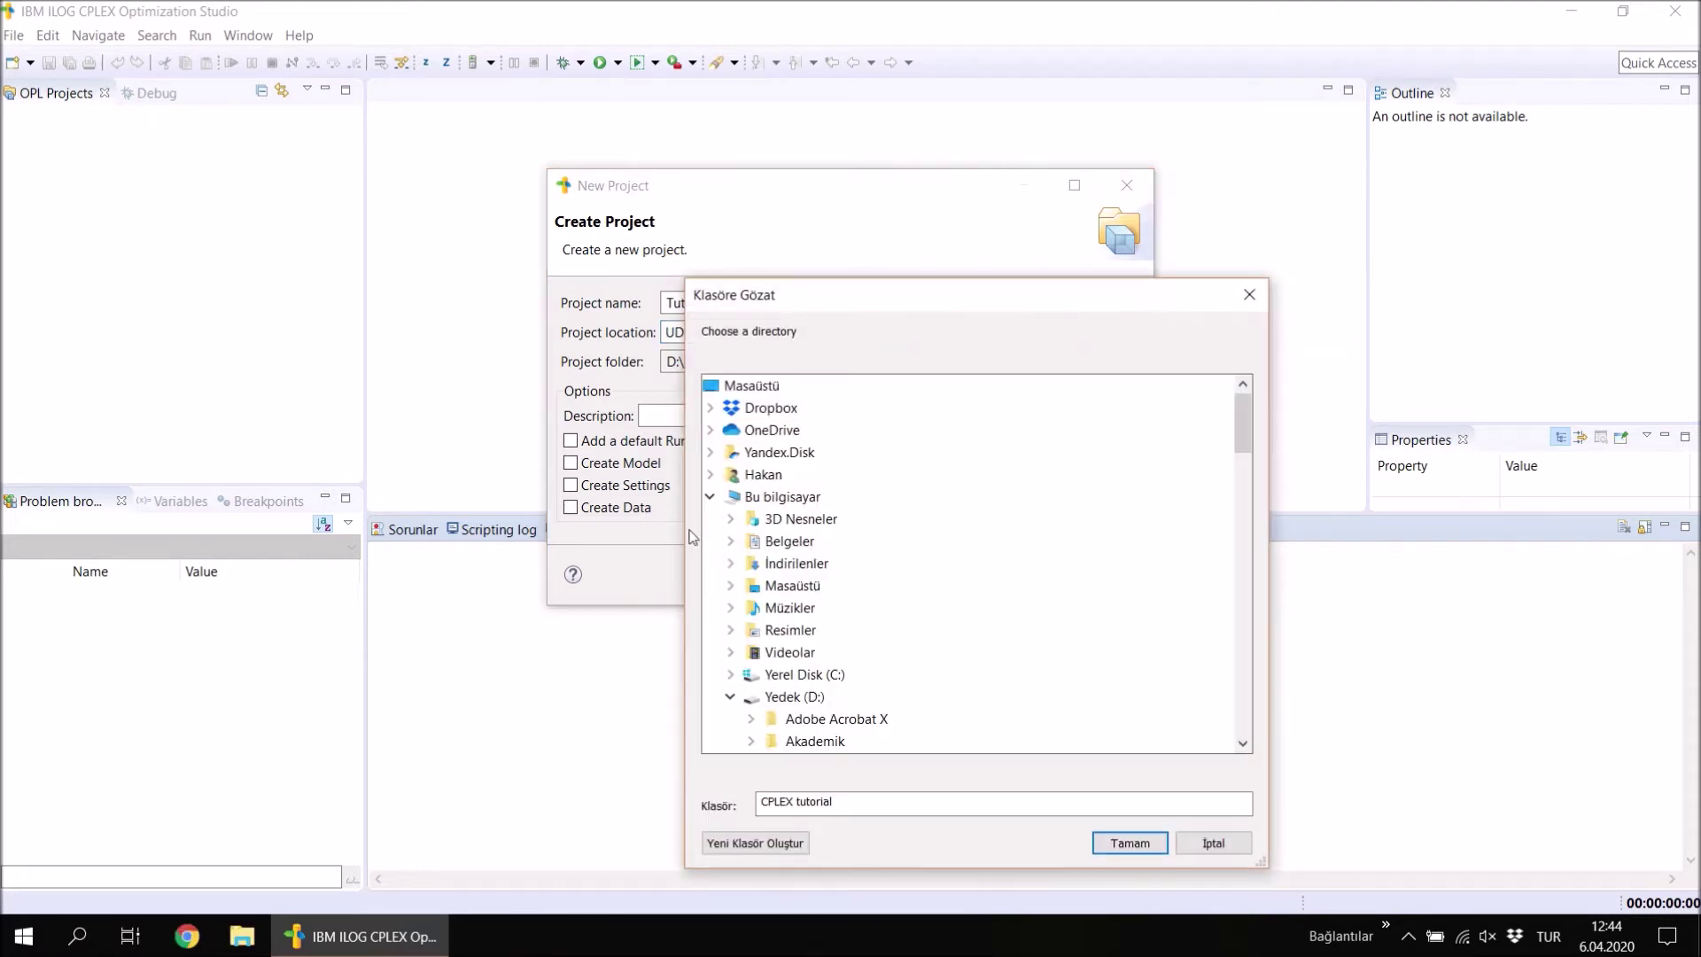
click(731, 697)
double_click(772, 698)
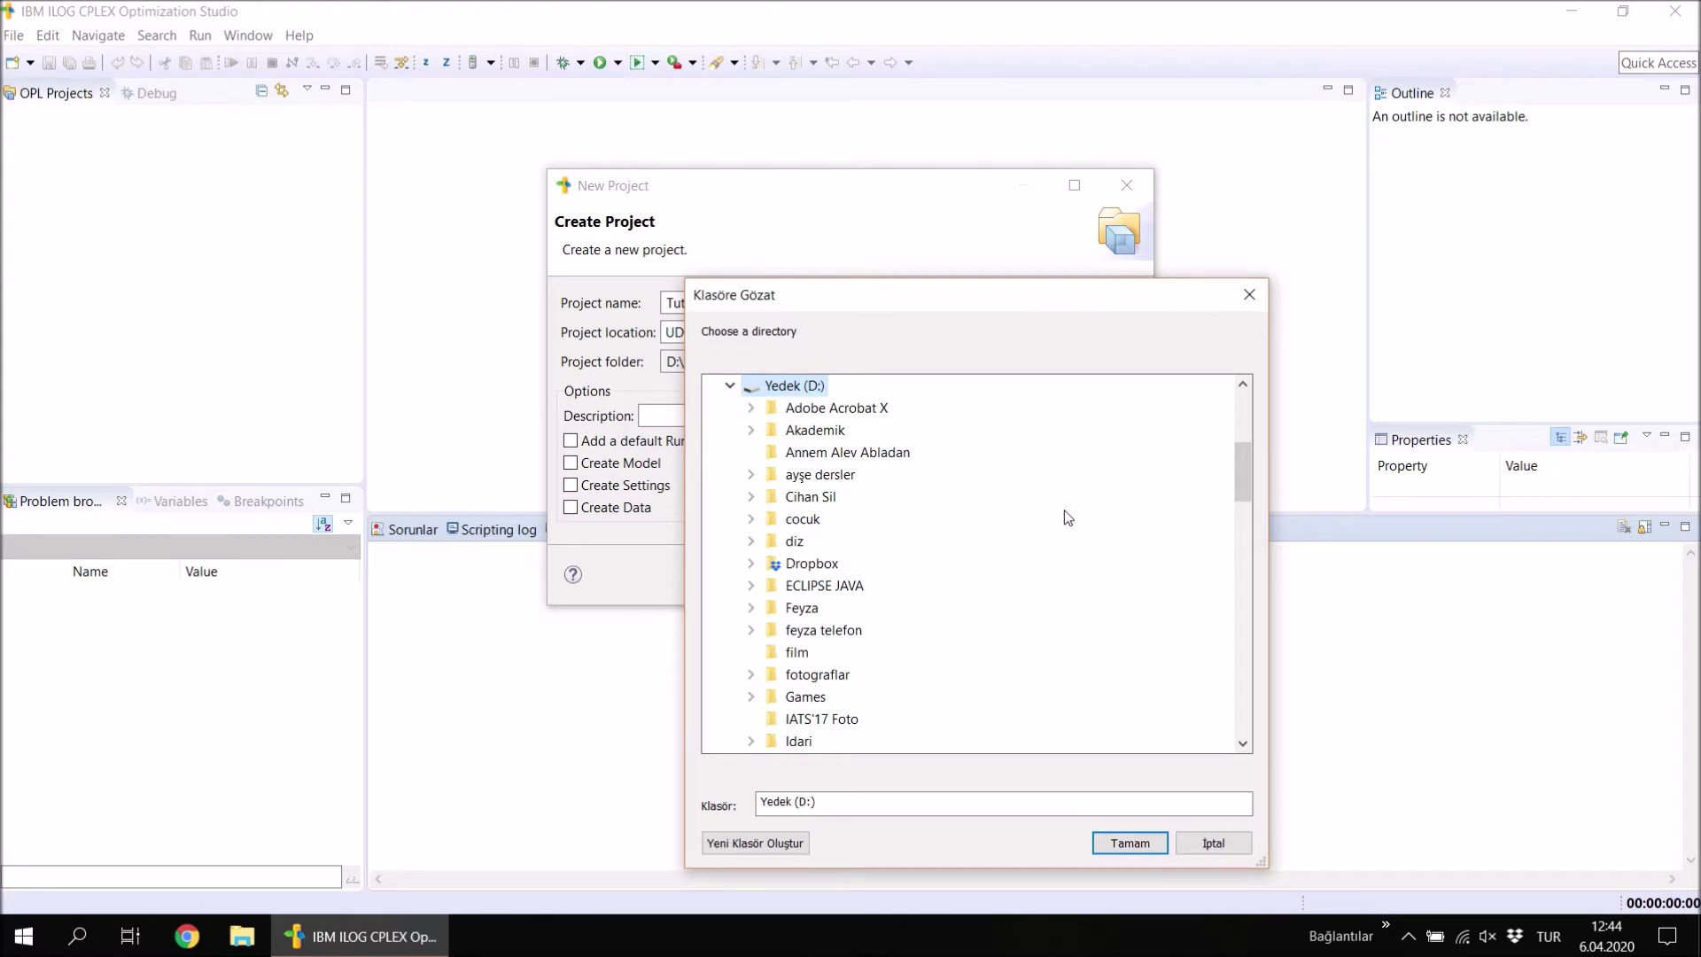
click(1118, 841)
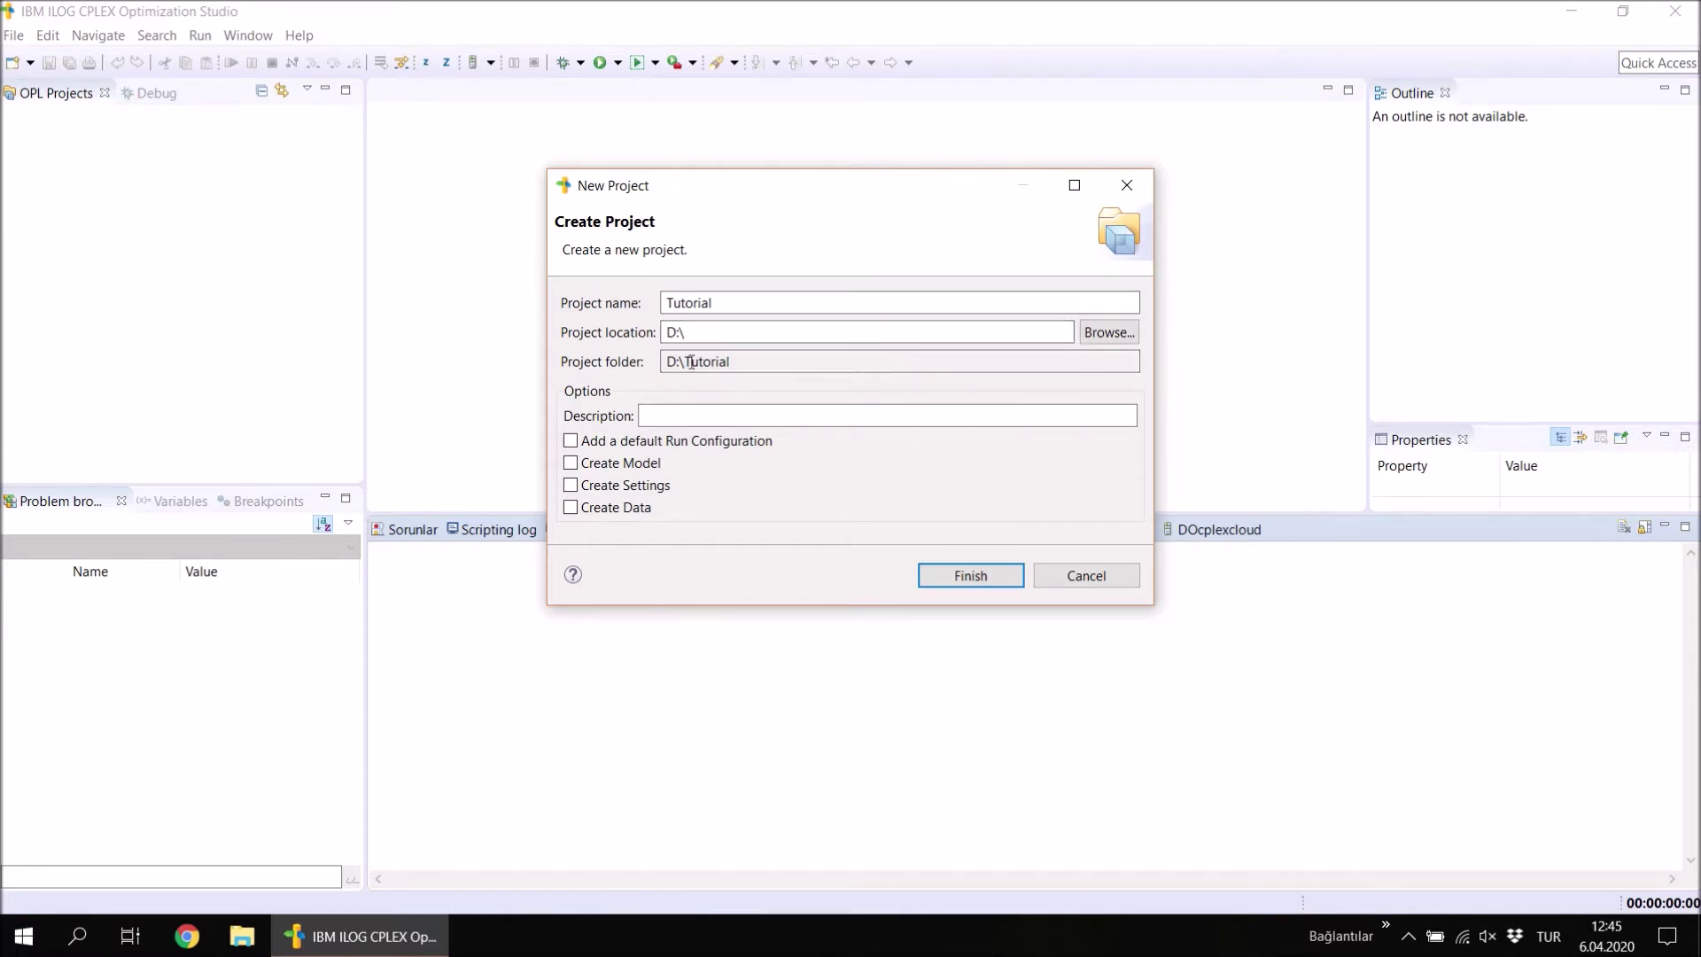
Create the project in D:\Tutorial with a model file and without a data file.
drag(664, 361, 737, 363)
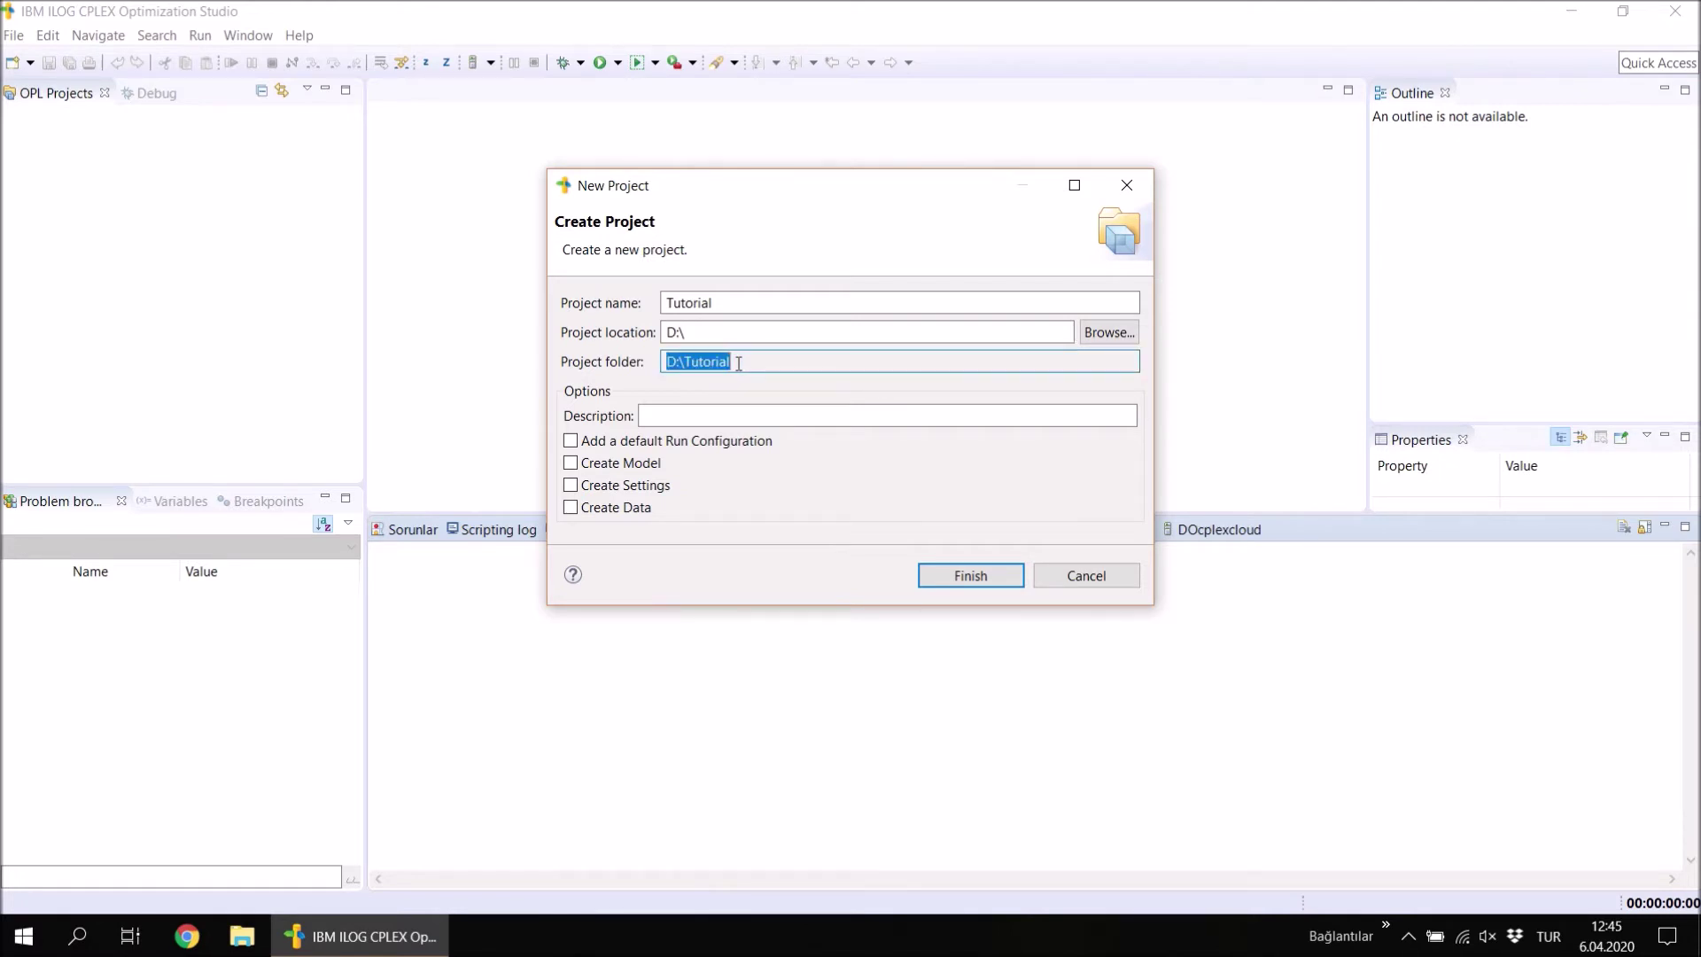
click(842, 510)
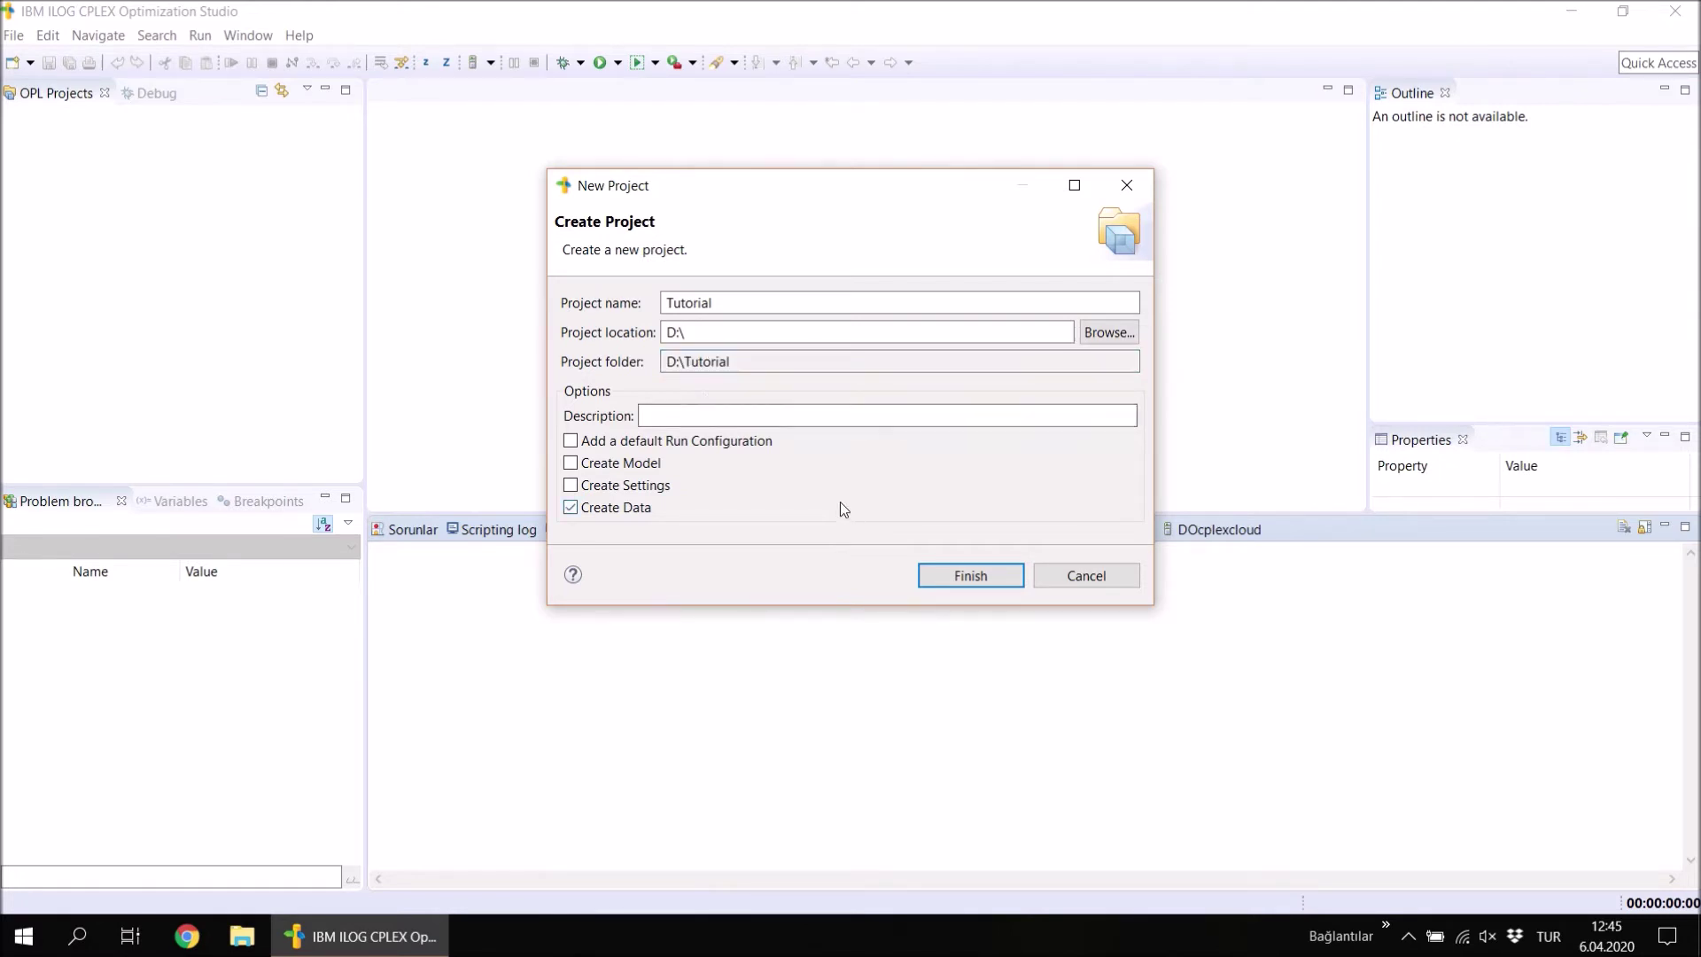
click(676, 416)
click(572, 510)
click(570, 508)
click(969, 577)
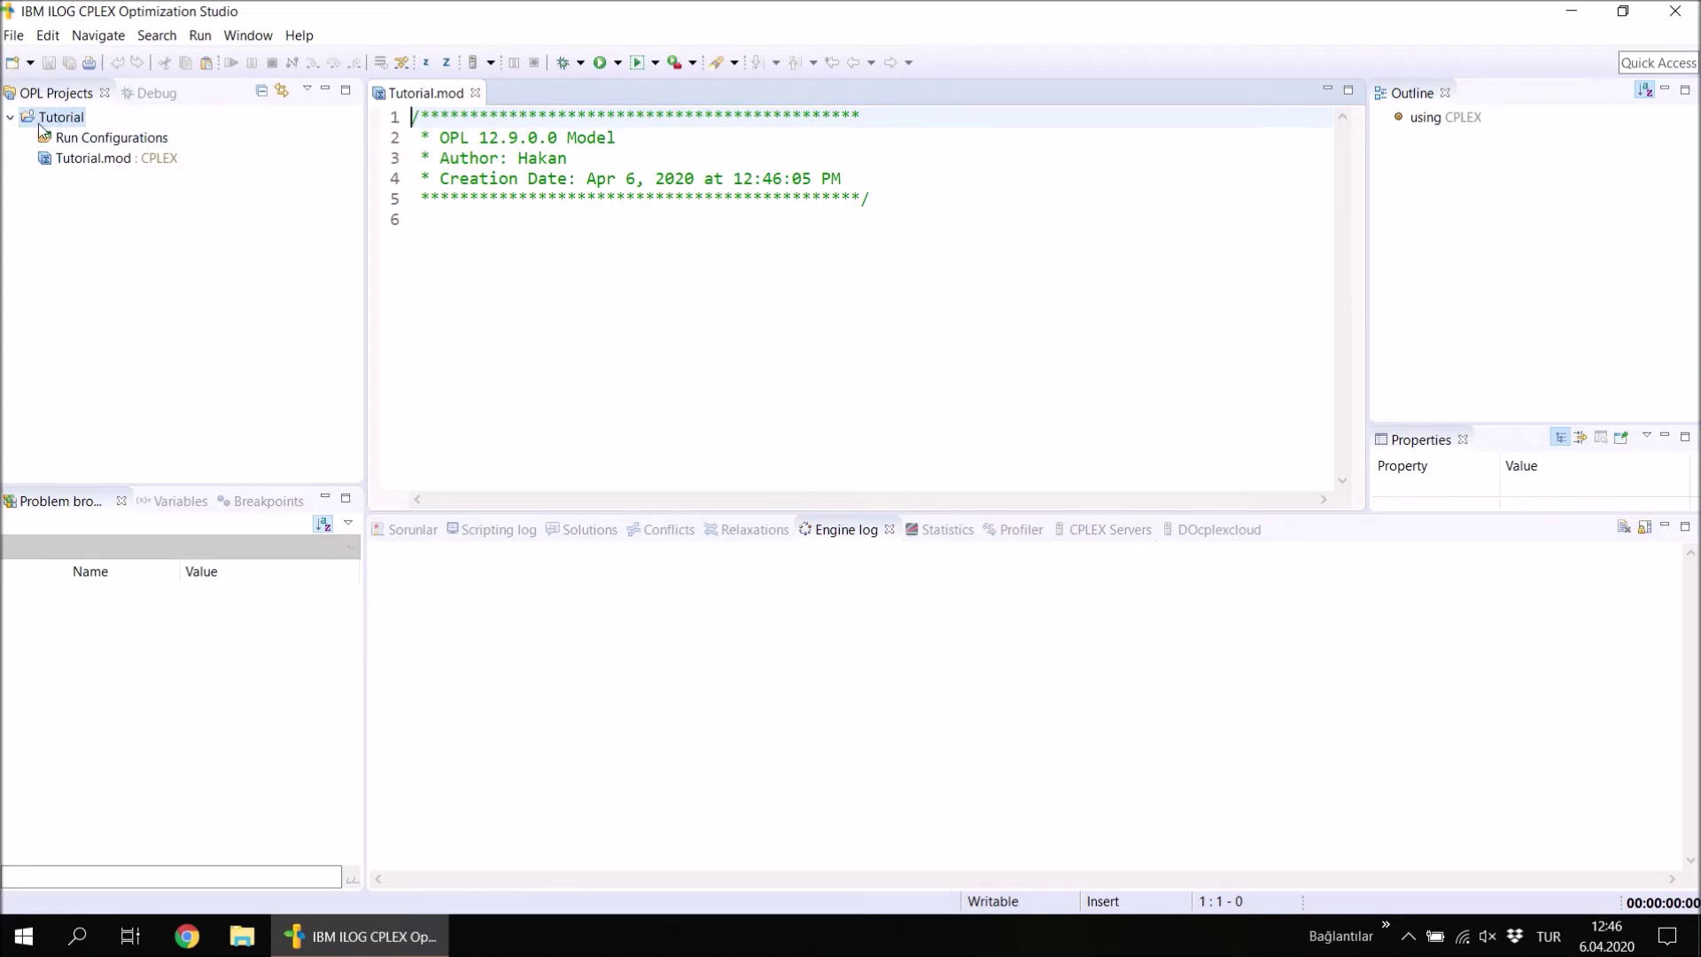
Select the Run Configurations folder and Tutorial.mod in the project, and close and reopen the model file.
click(105, 140)
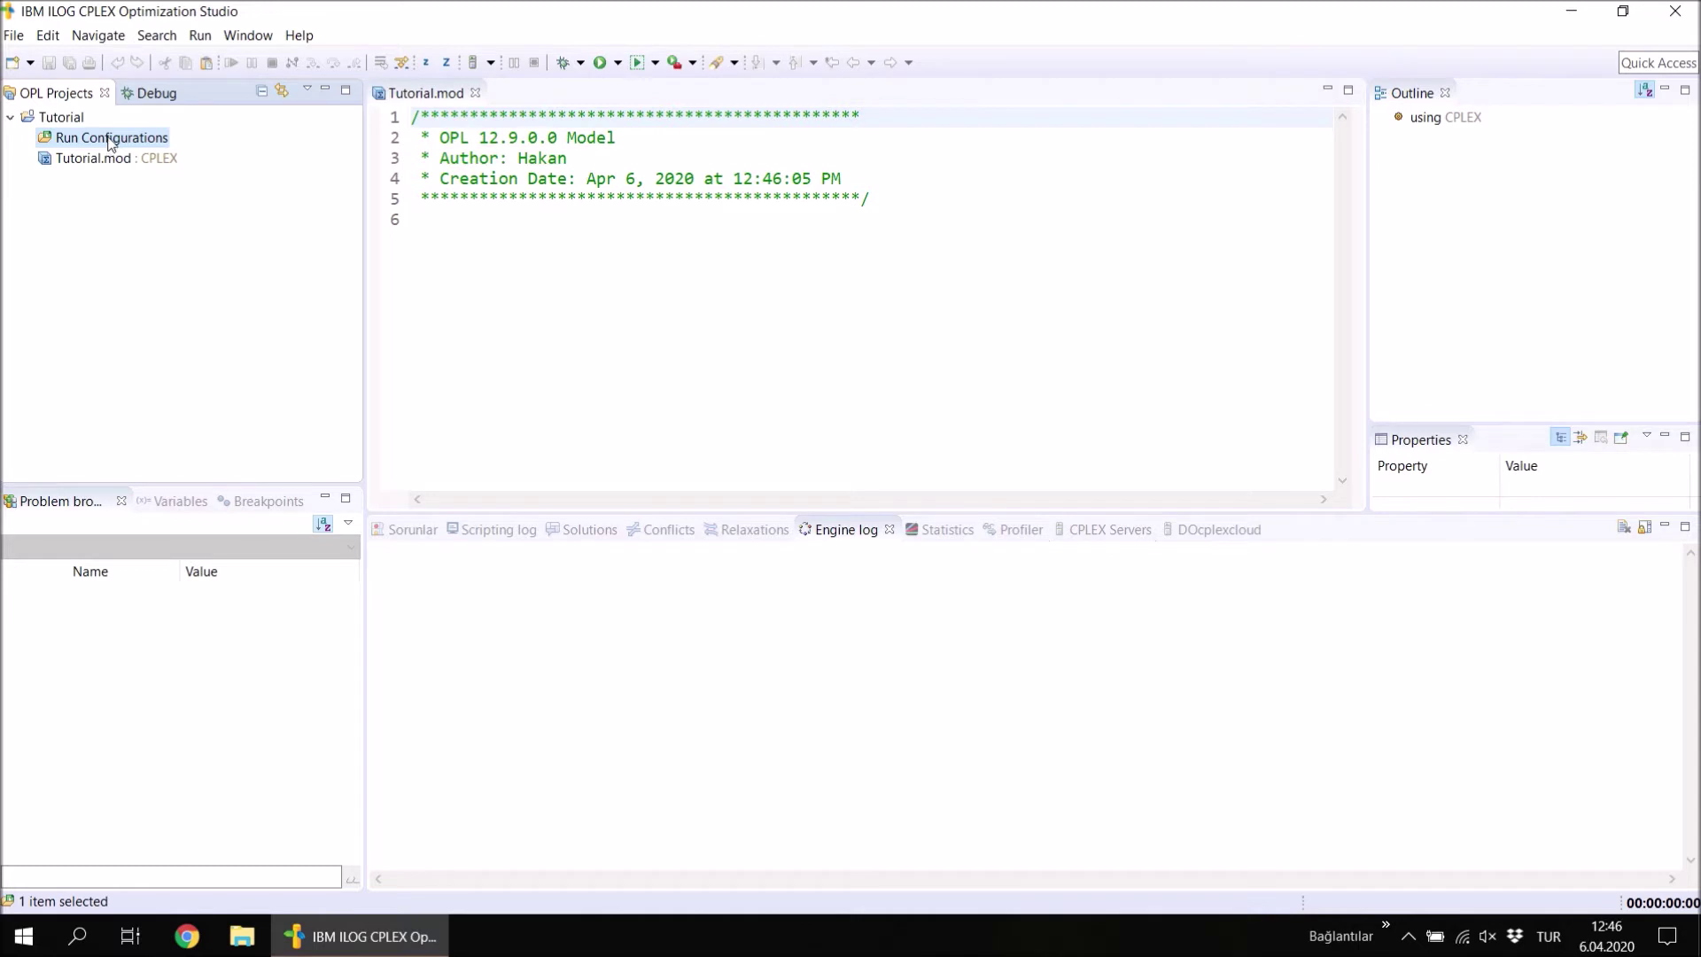
click(77, 164)
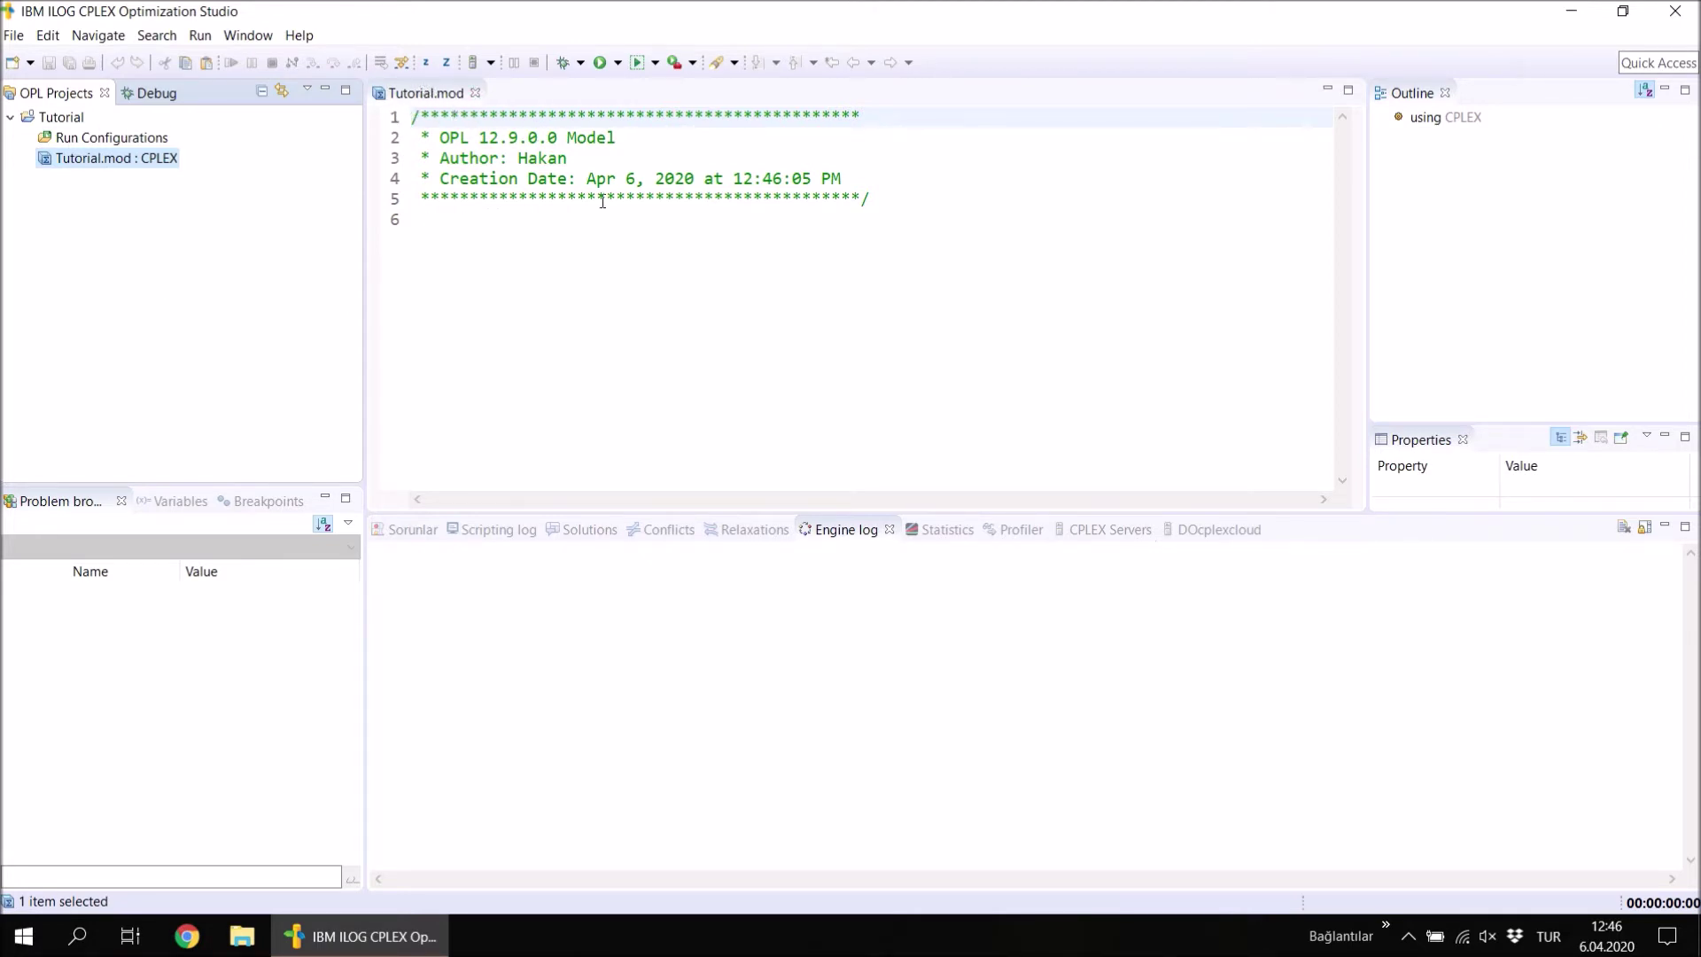
click(476, 93)
double_click(83, 163)
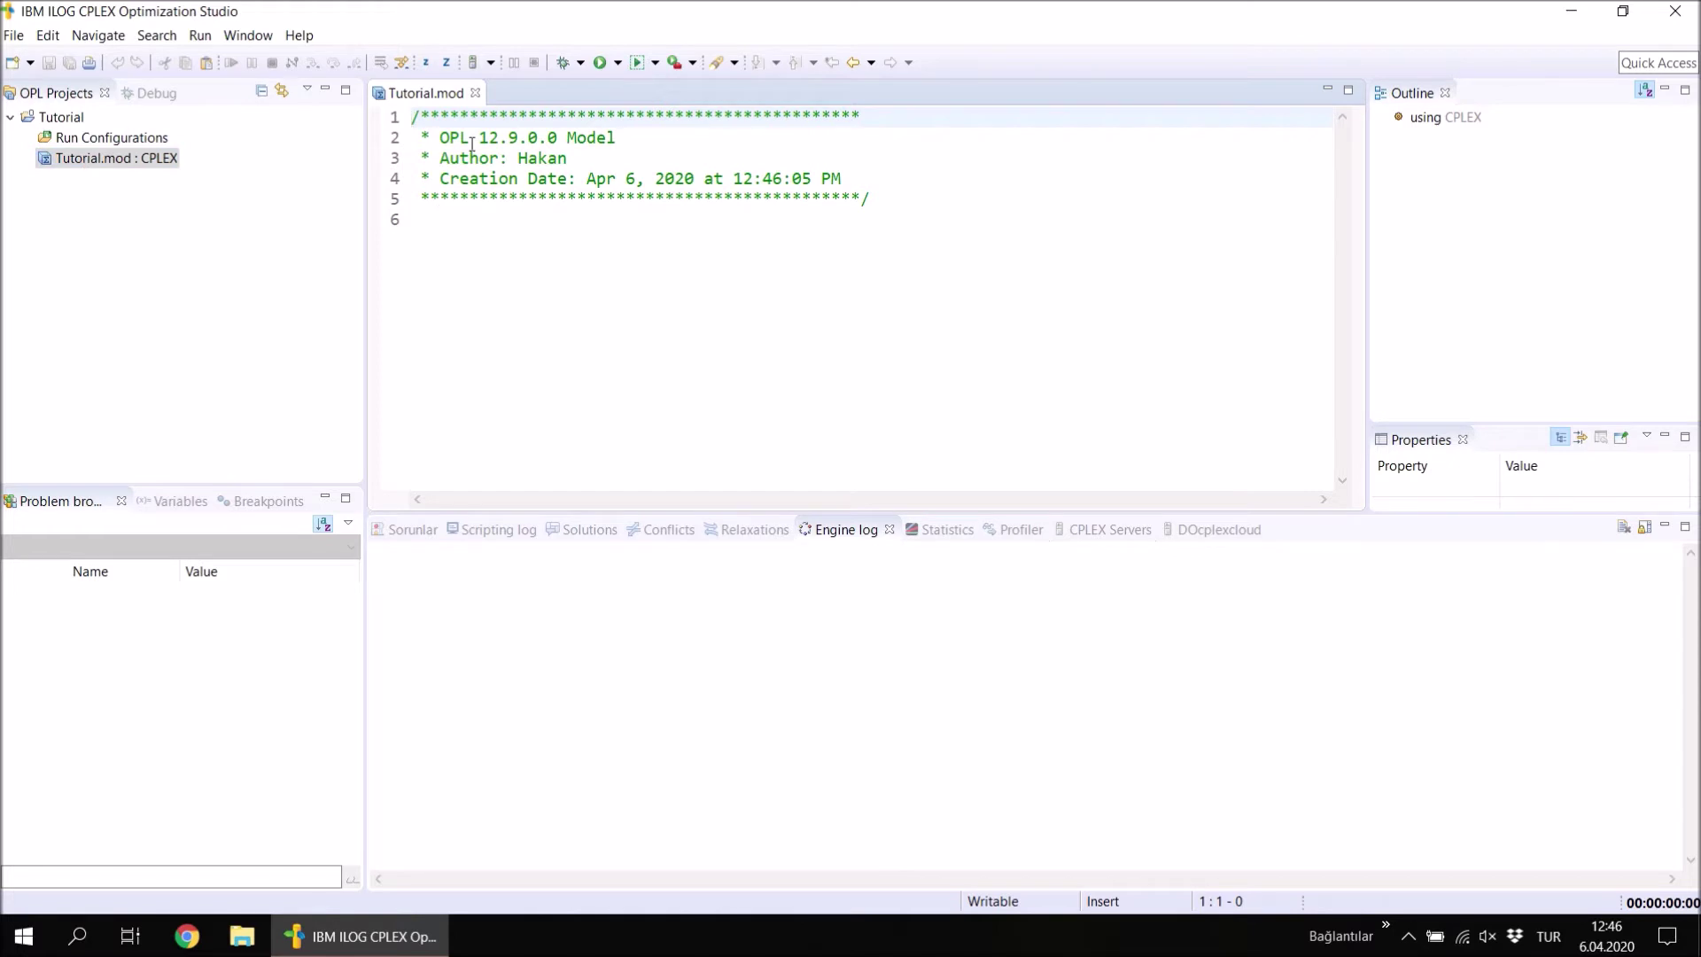
Highlight the header comment block in Tutorial.mod to examine it.
drag(870, 198, 412, 115)
click(486, 295)
drag(881, 194, 397, 121)
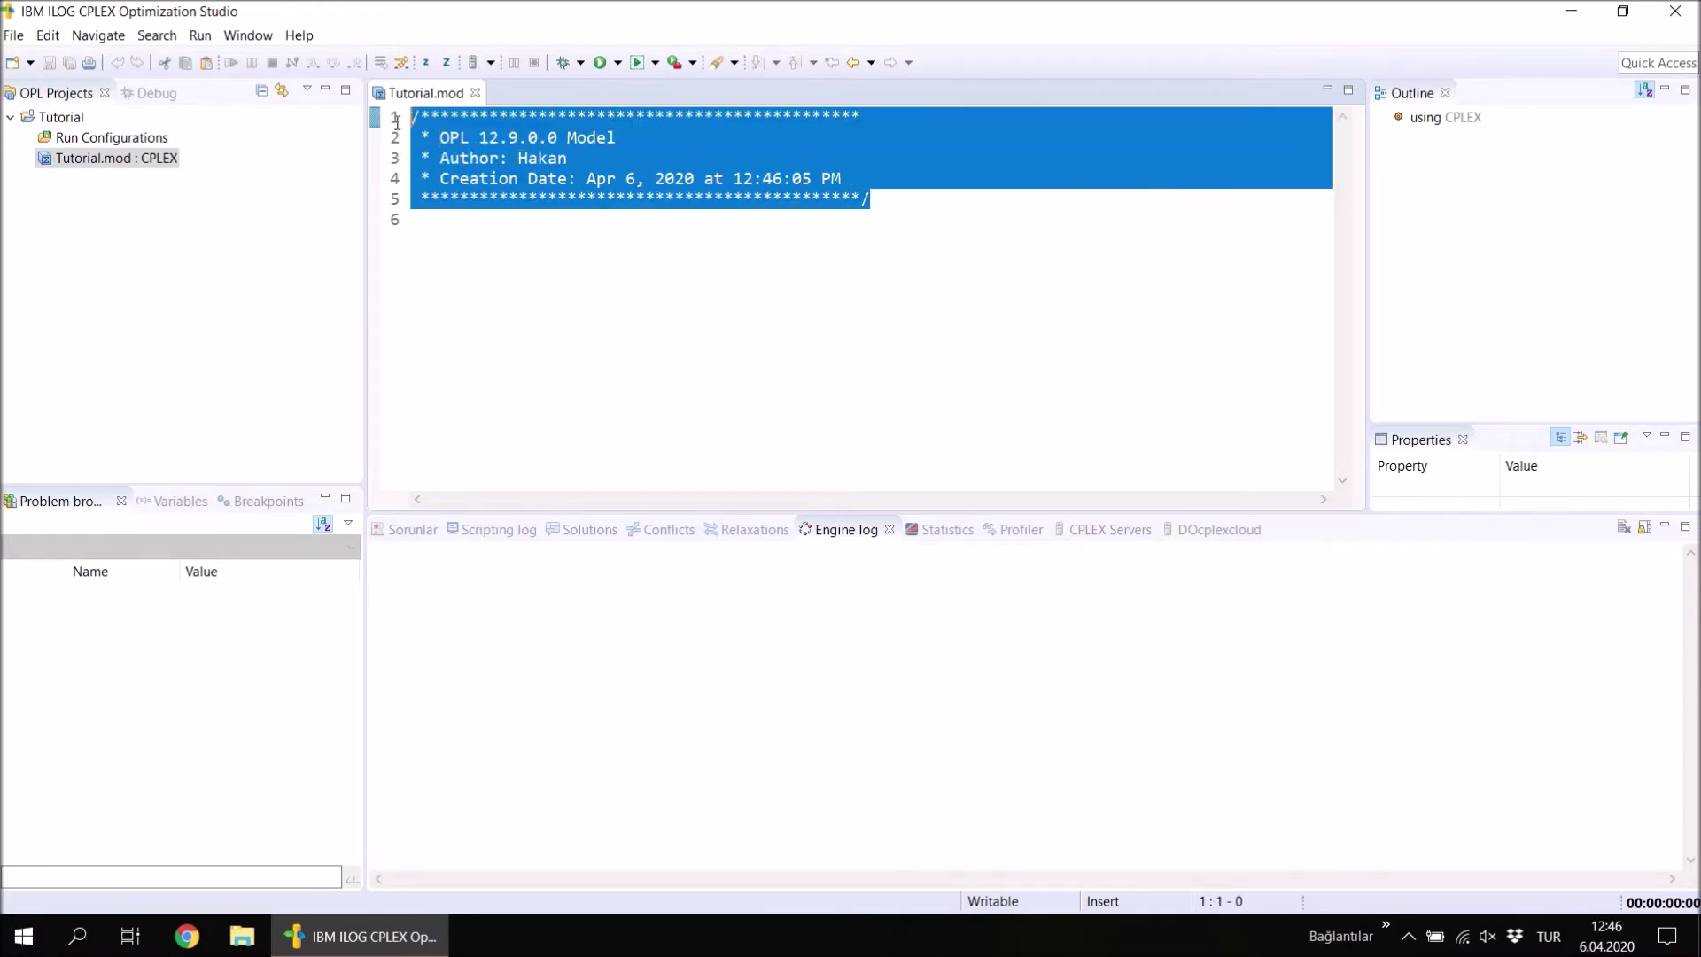
Add an empty multi-line comment on line 6 of Tutorial.mod, opened with /* and closed with */ on line 10.
click(445, 228)
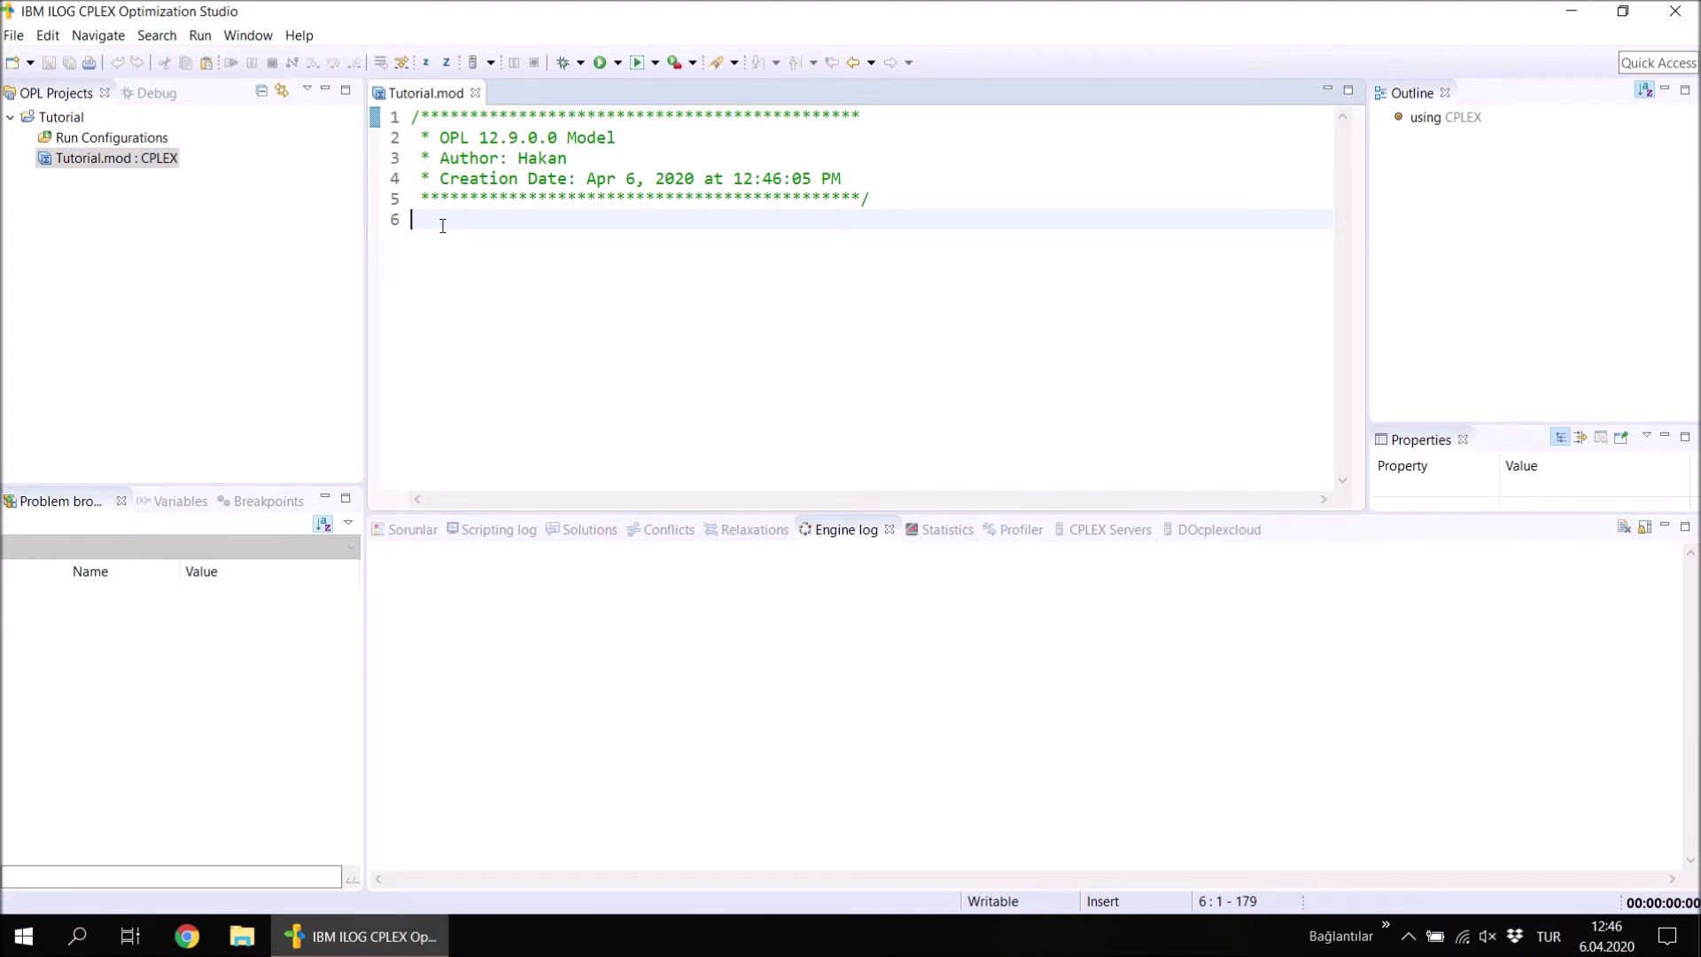
text(/*)
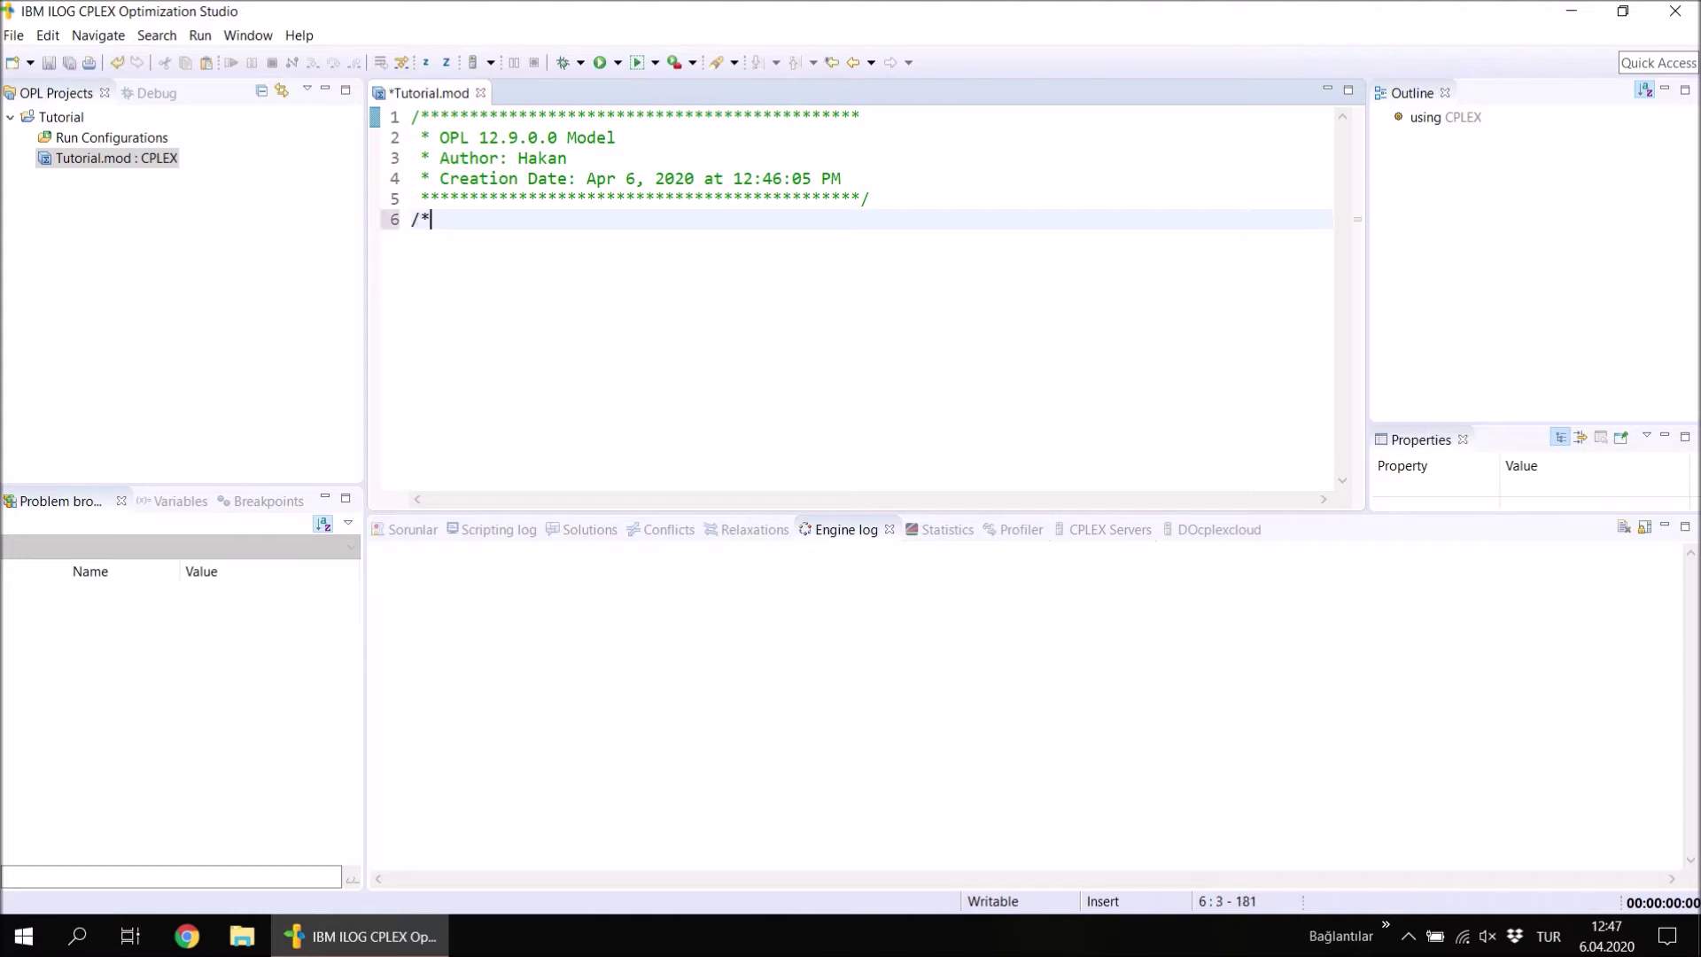
key(Return)
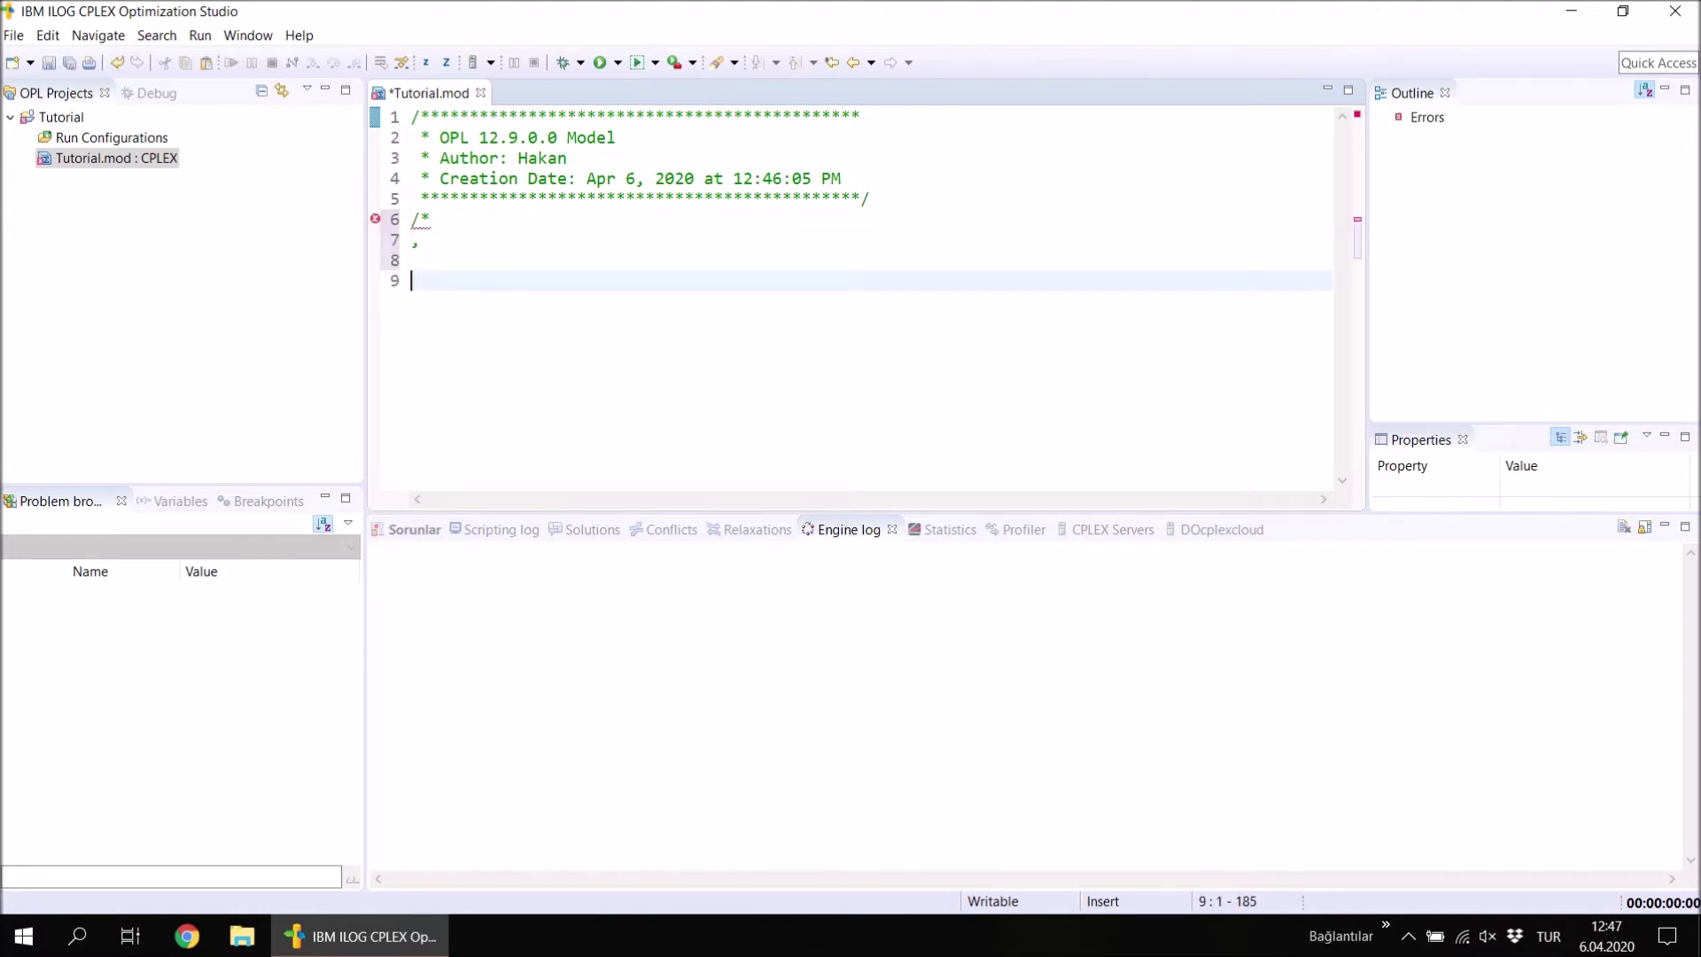
key(BackSpace)
key(BackSpace)
key(BackSpace)
key(Return)
key(Return)
key(Return)
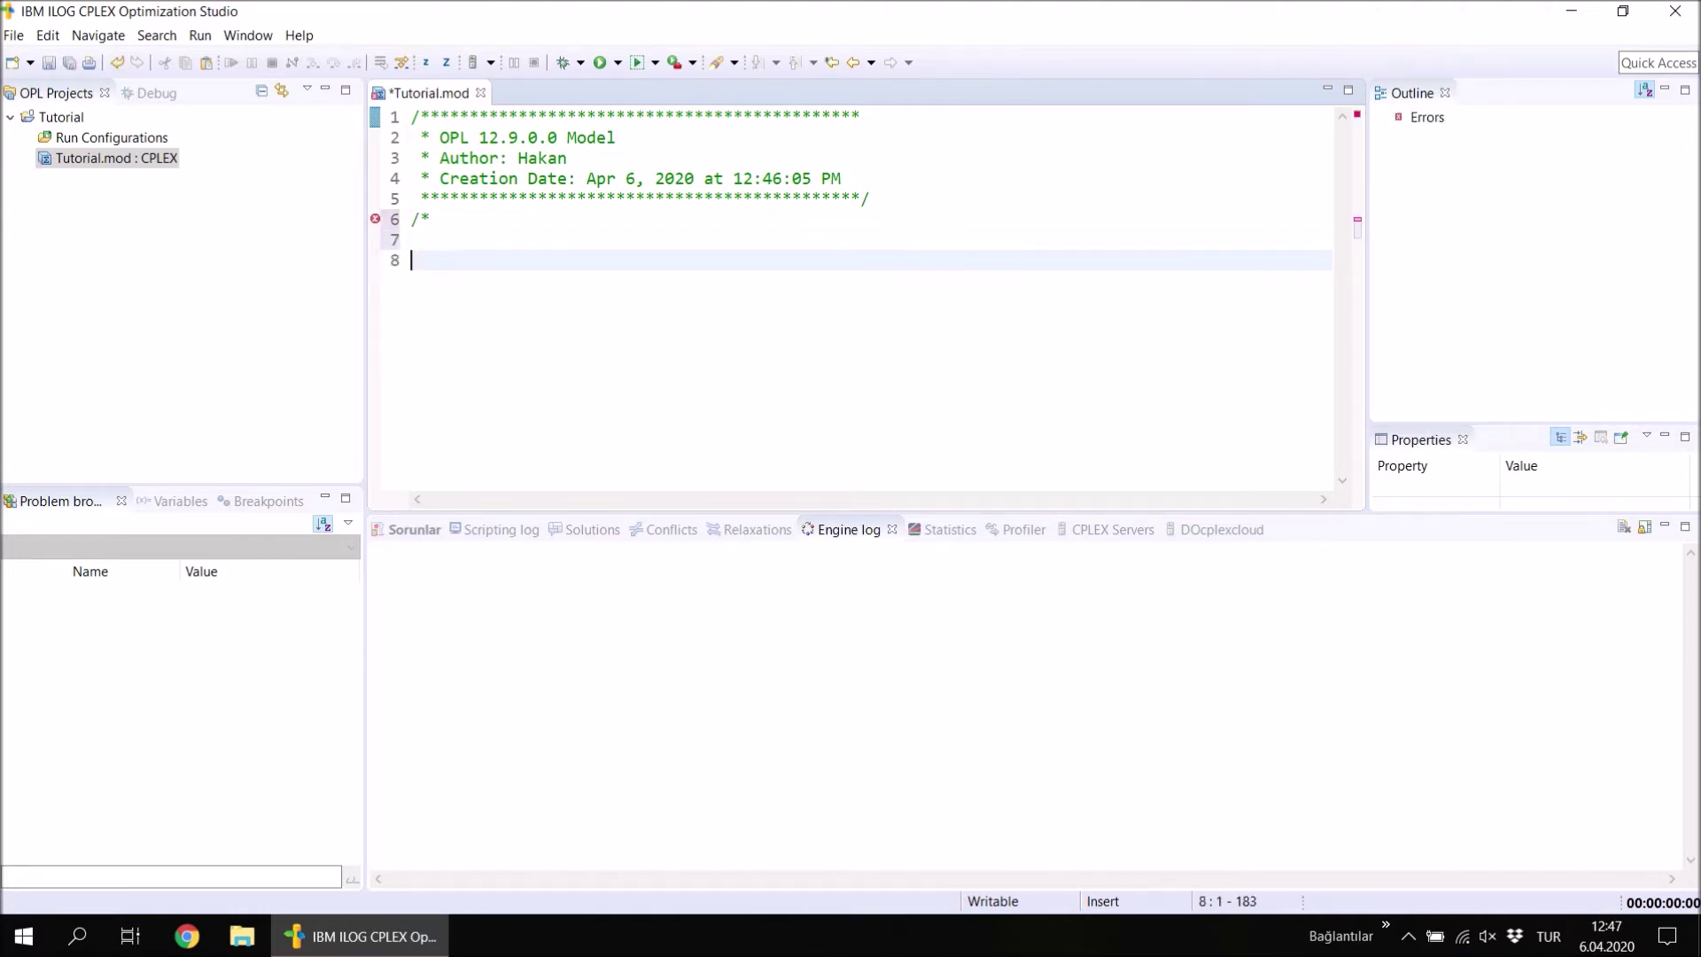
text(*/)
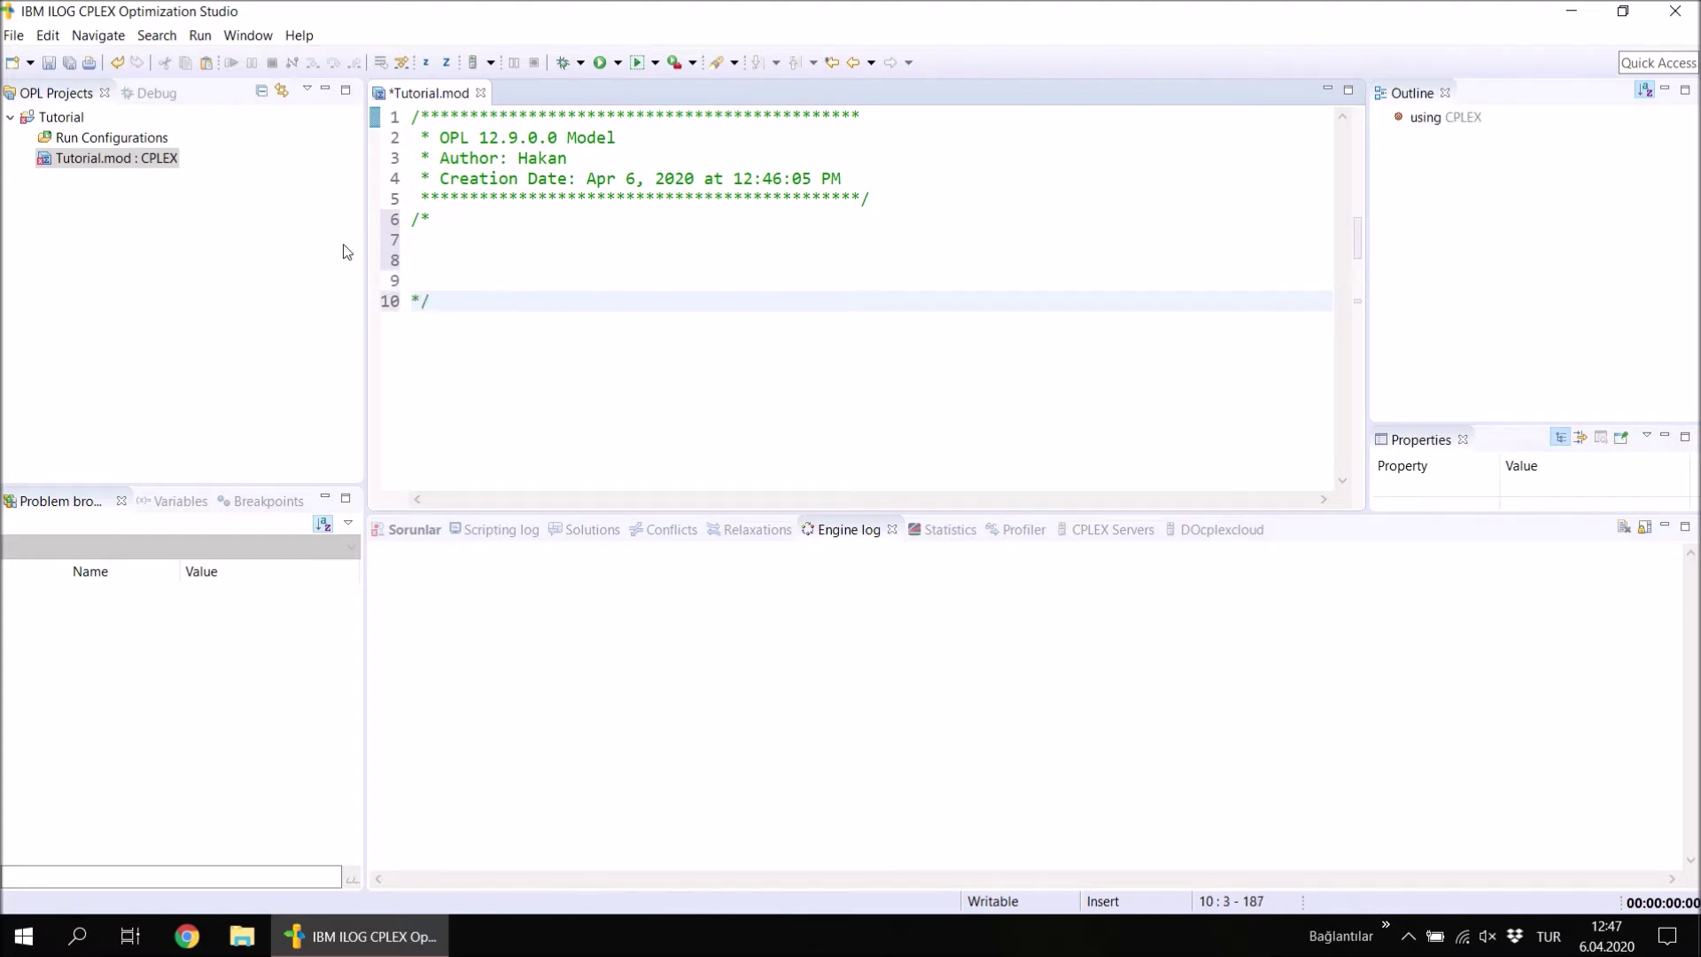
Delete the empty multi-line comment below the header of Tutorial.mod.
click(437, 259)
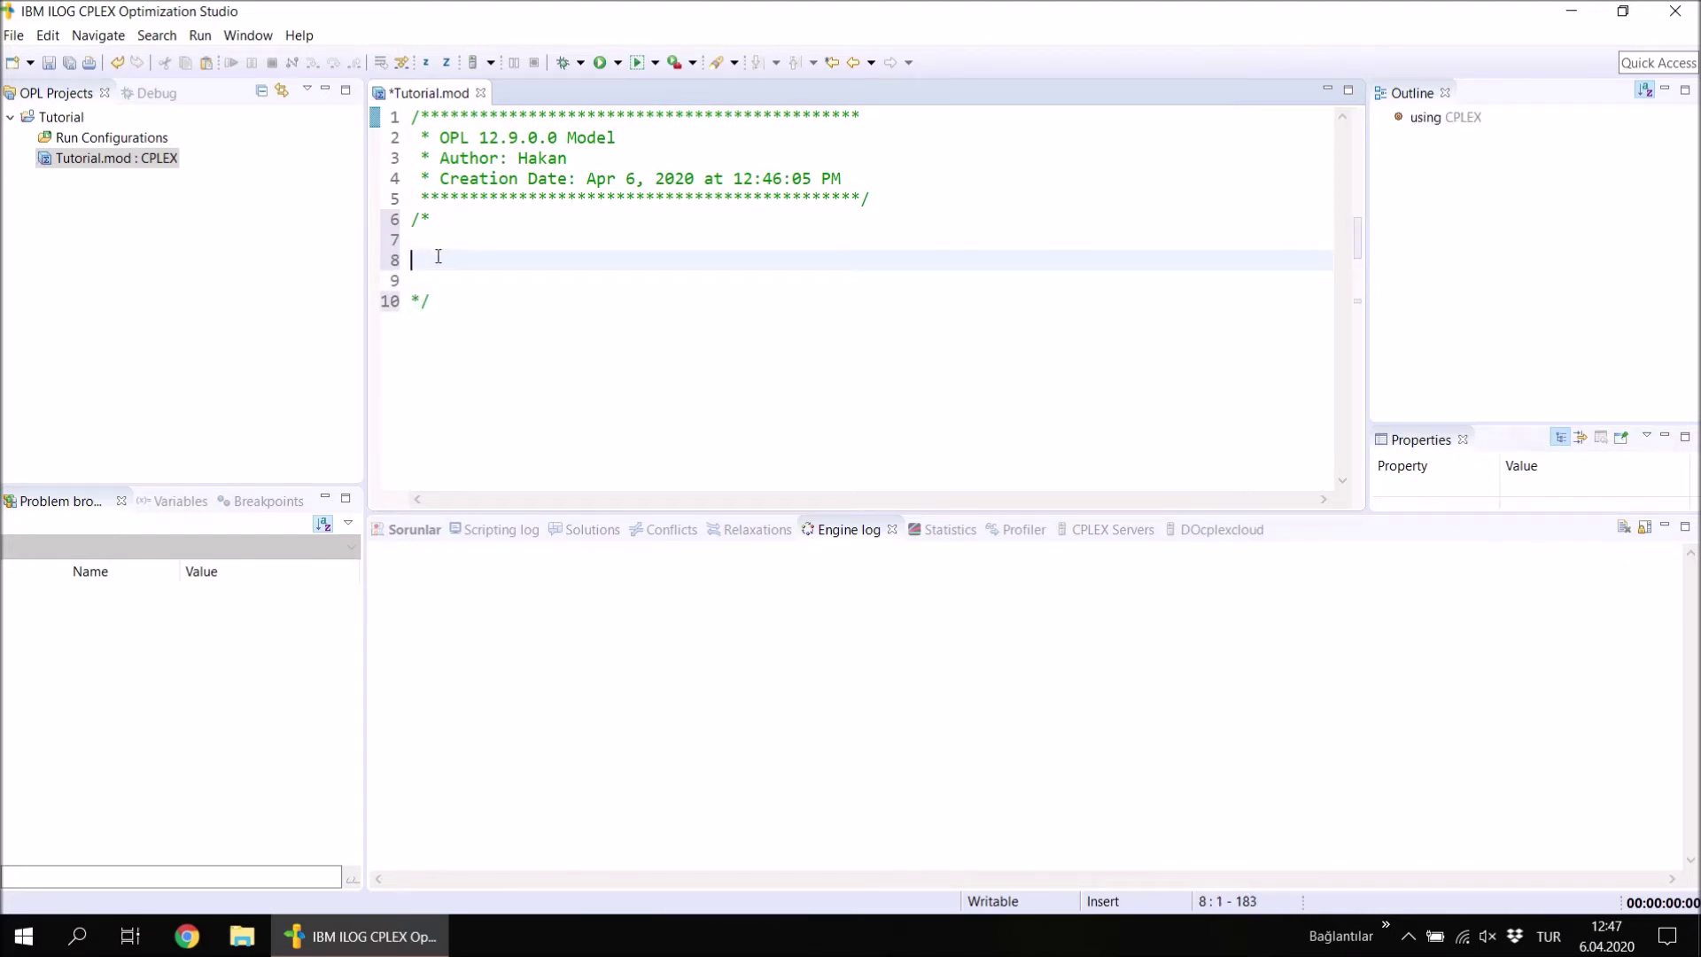
drag(454, 299, 396, 219)
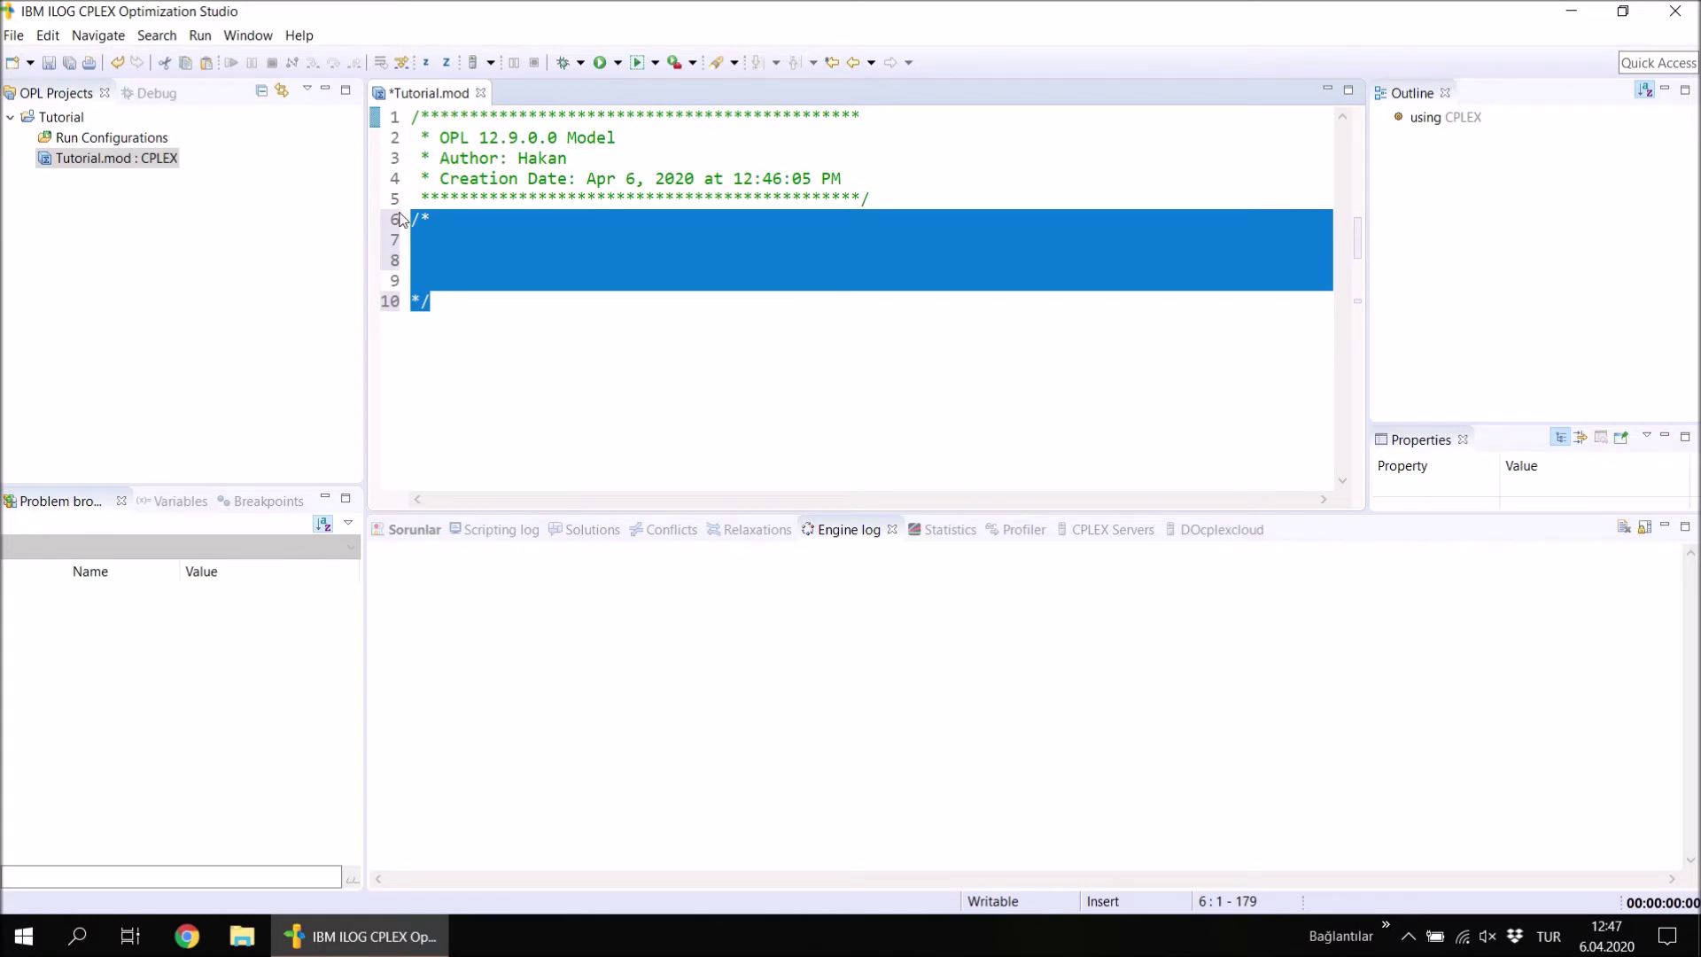
key(Delete)
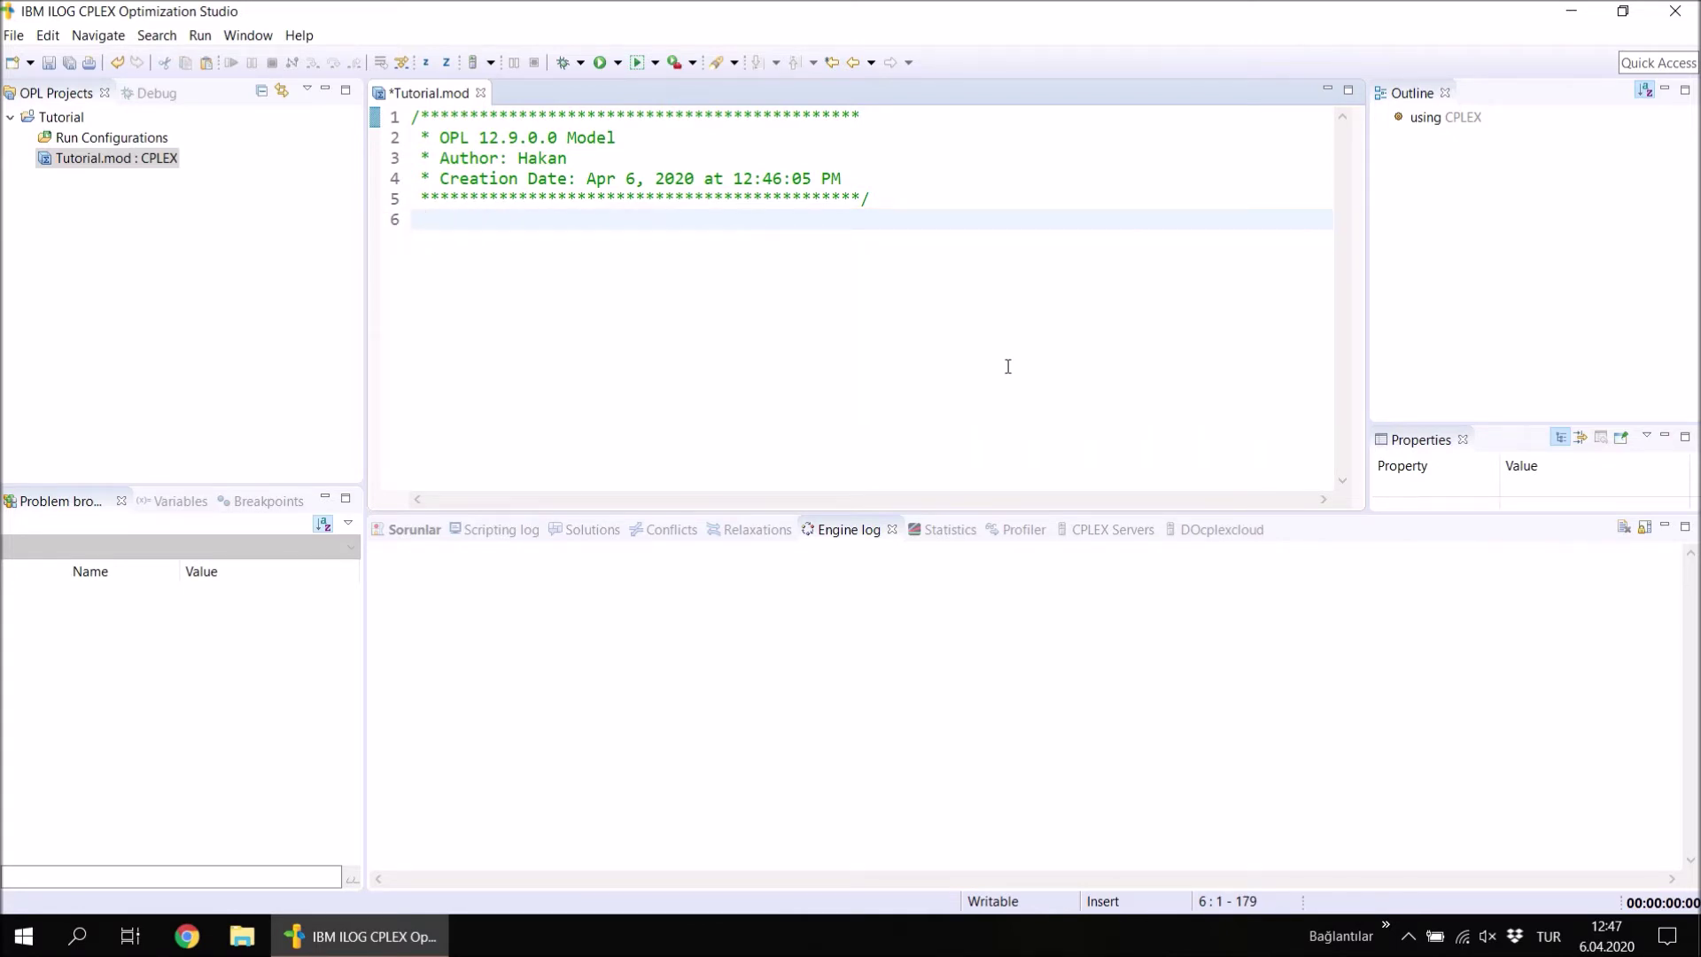
Try the single-line comment marker // on line 6 and remove it.
text(//)
key(BackSpace)
key(BackSpace)
Create a data file named TutorialData in the Tutorial project.
click(60, 120)
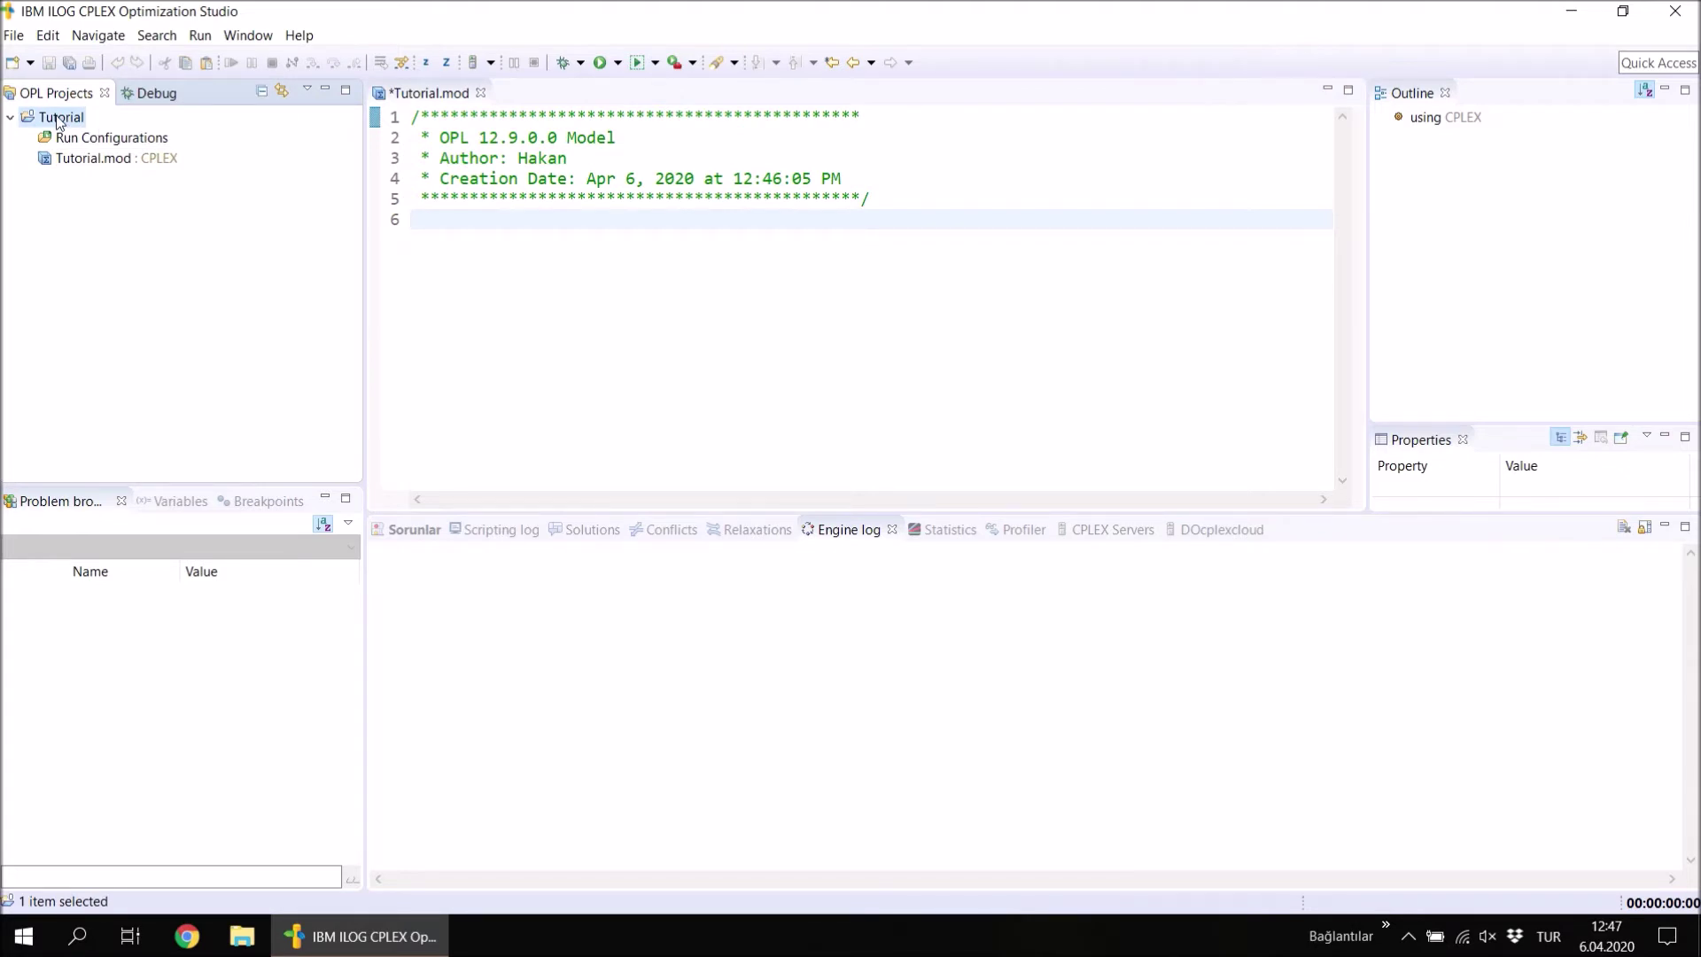
right_click(58, 122)
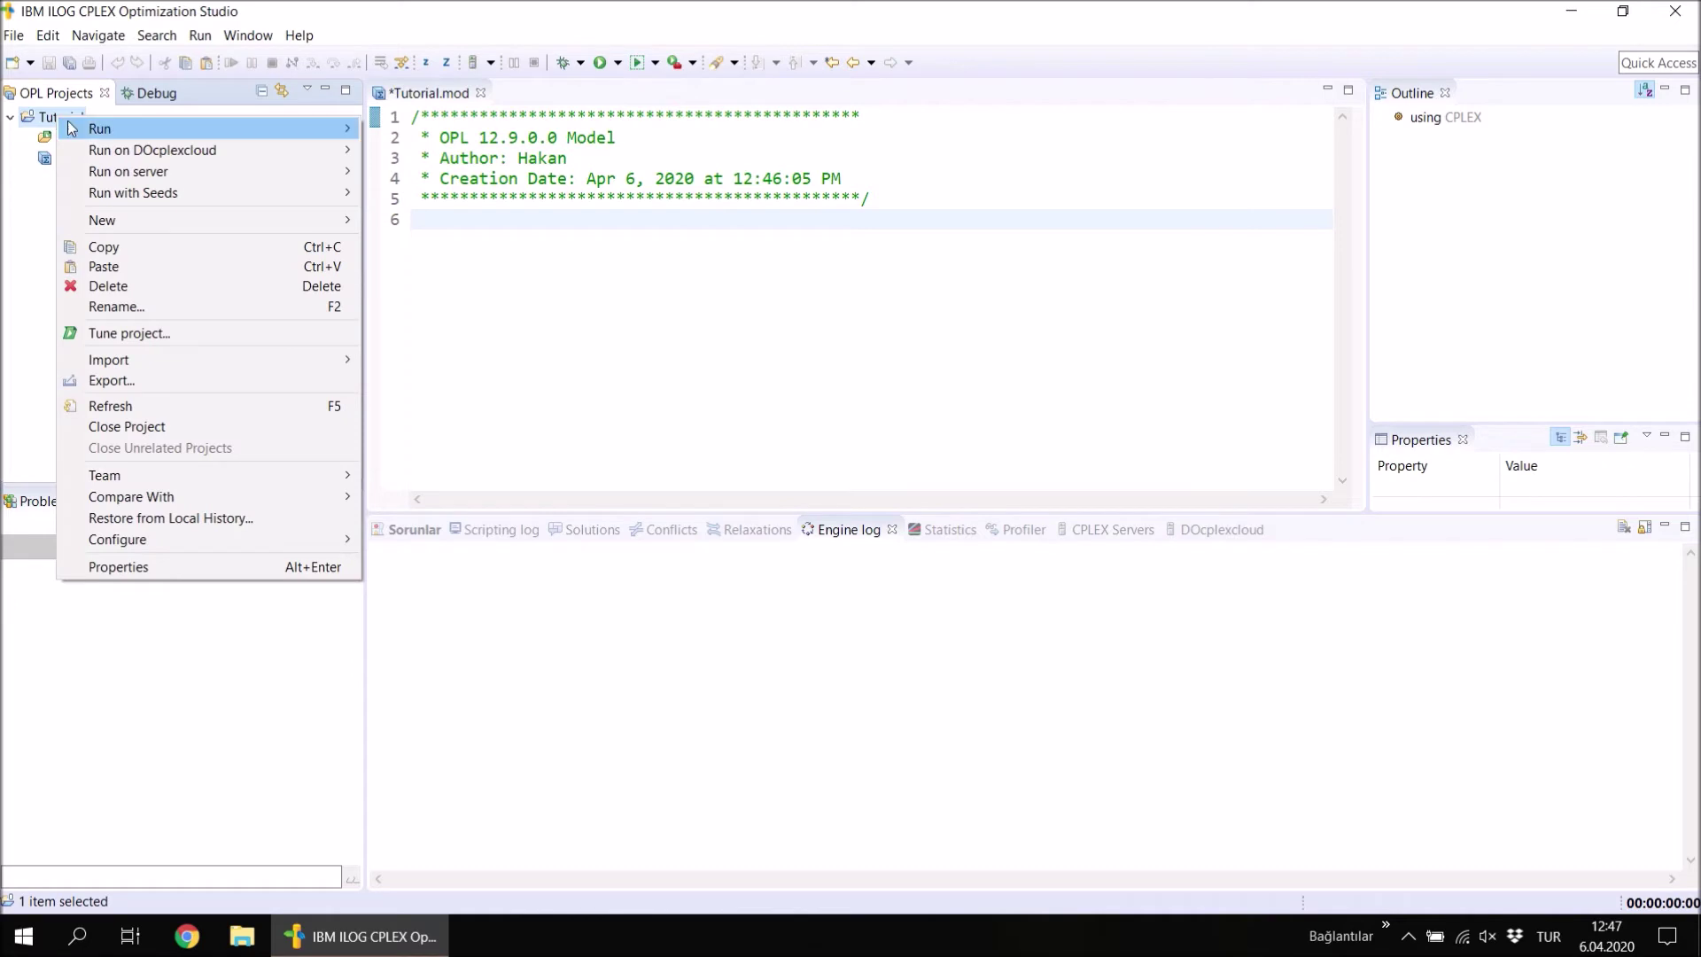
mouse_move(163, 231)
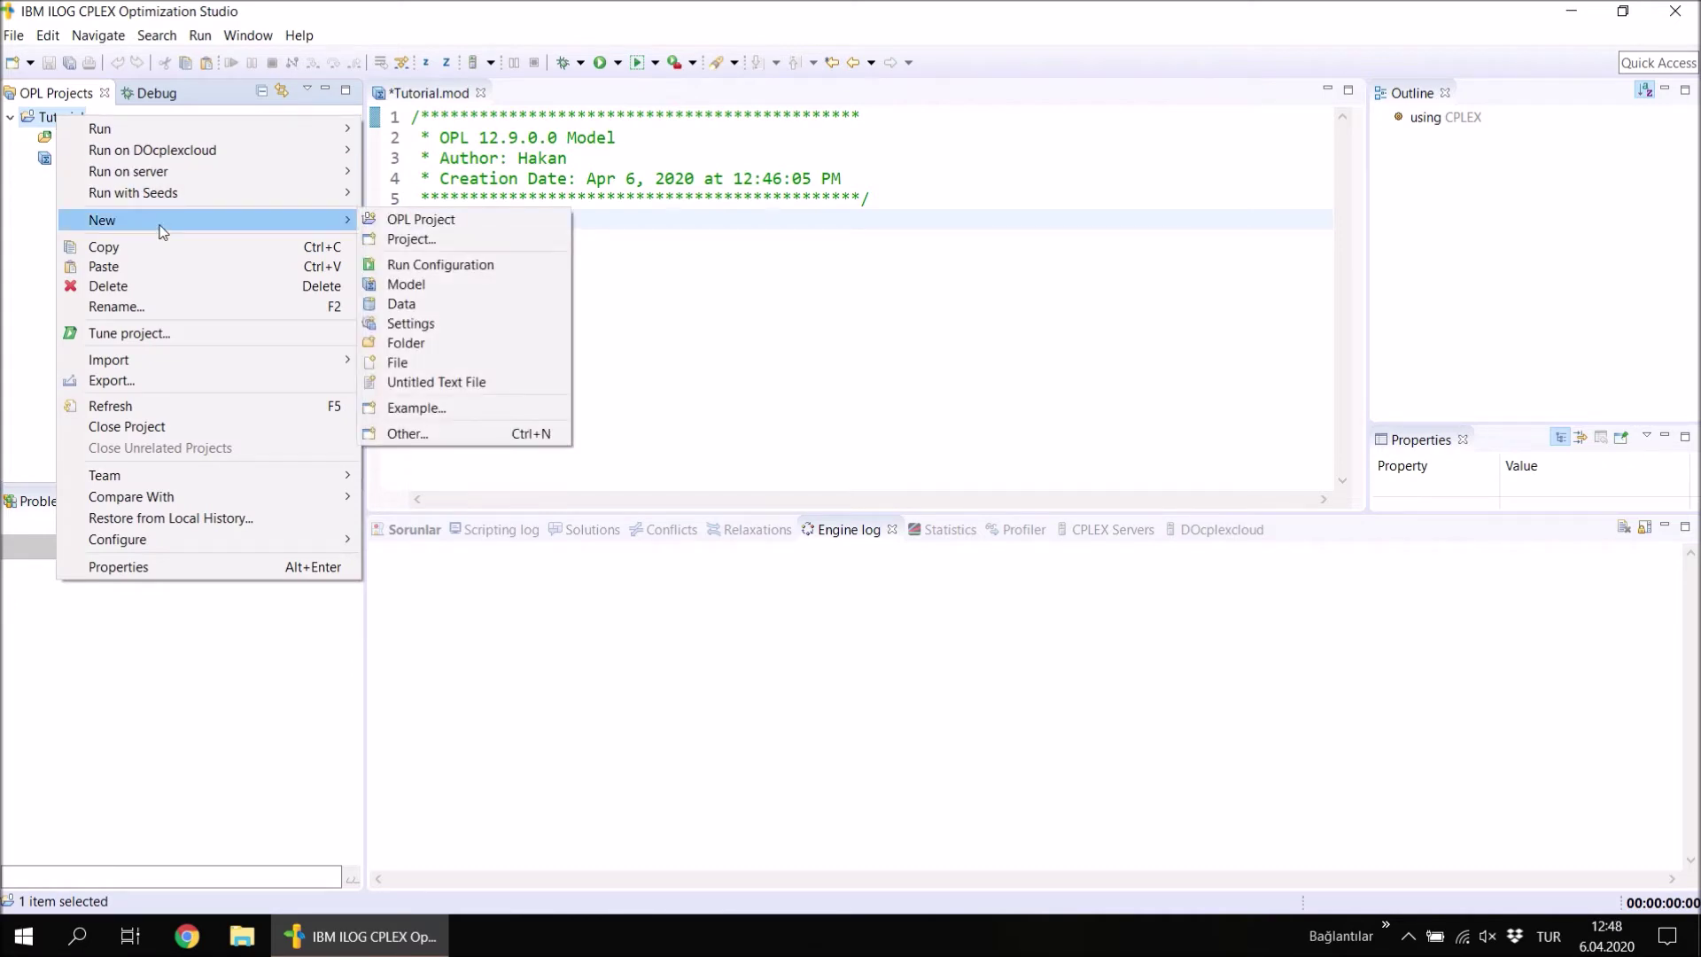
click(444, 310)
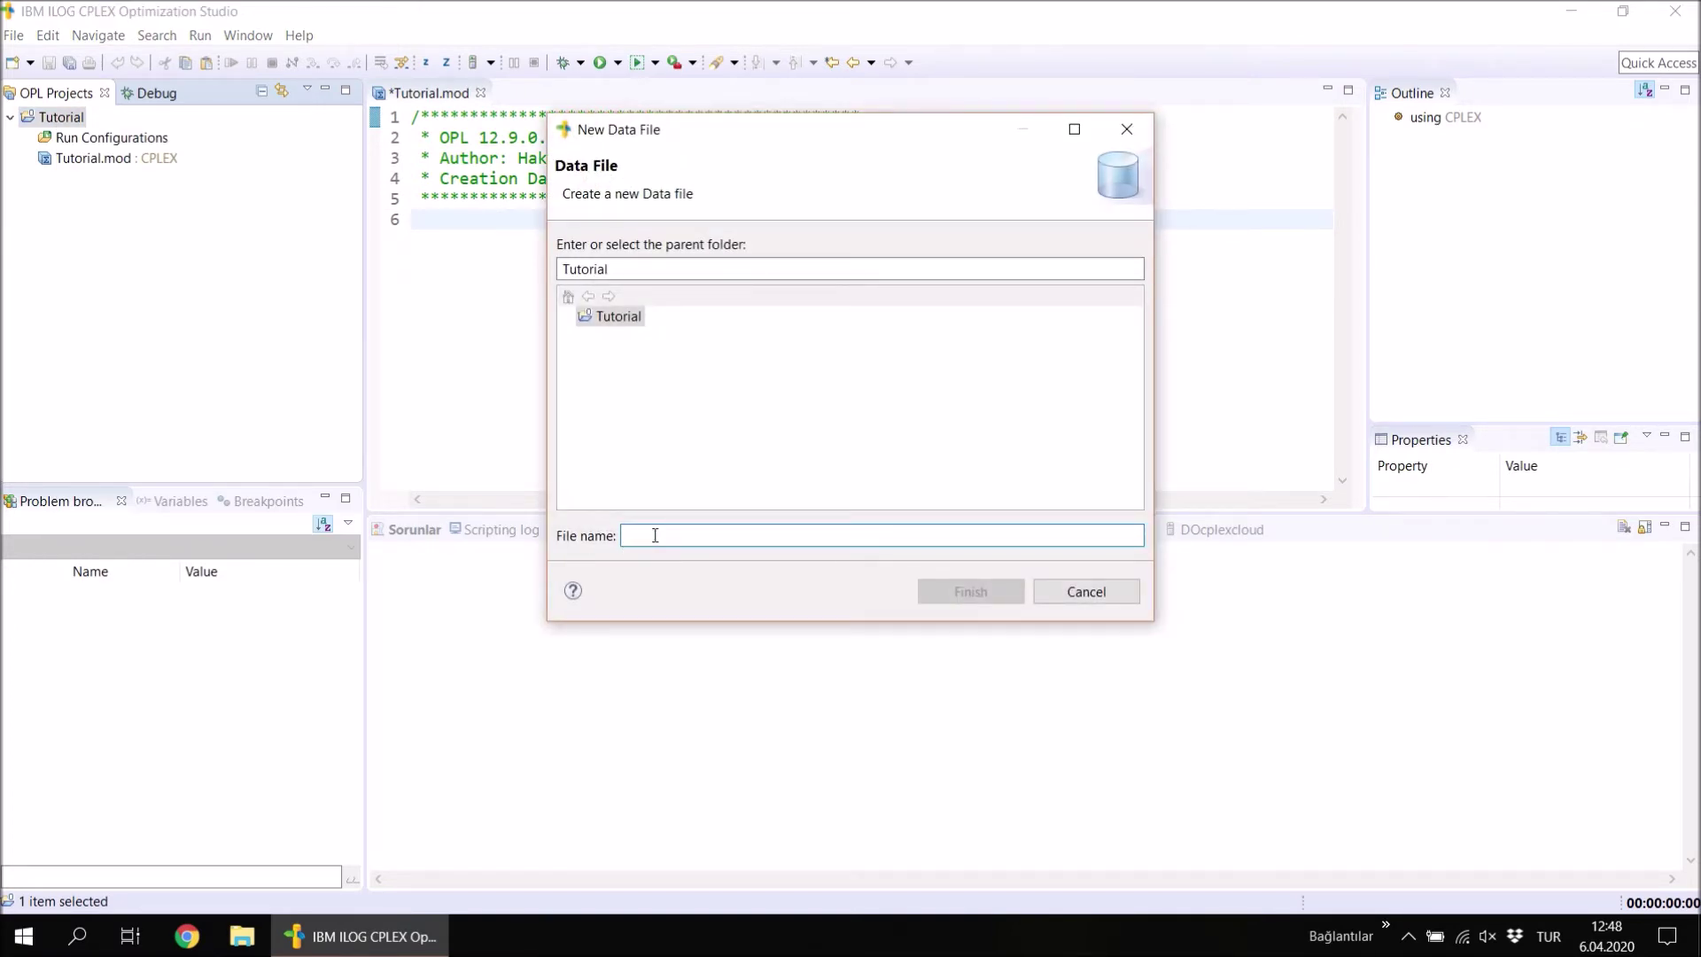
text(Tutorial)
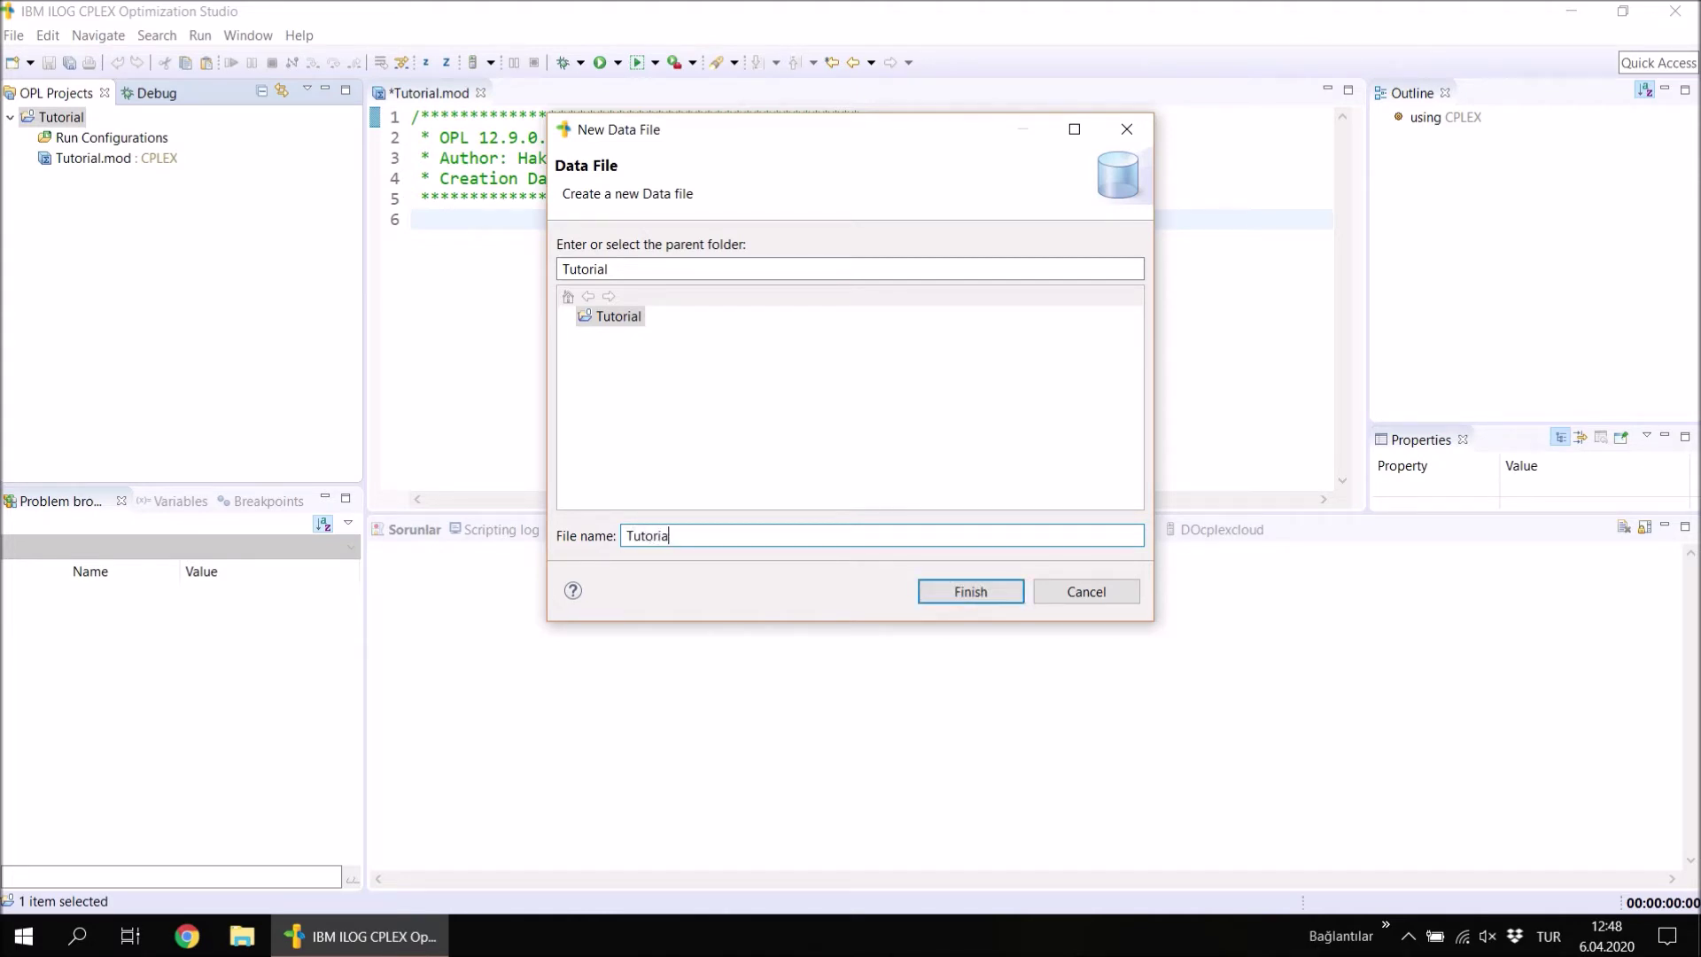
text(Data)
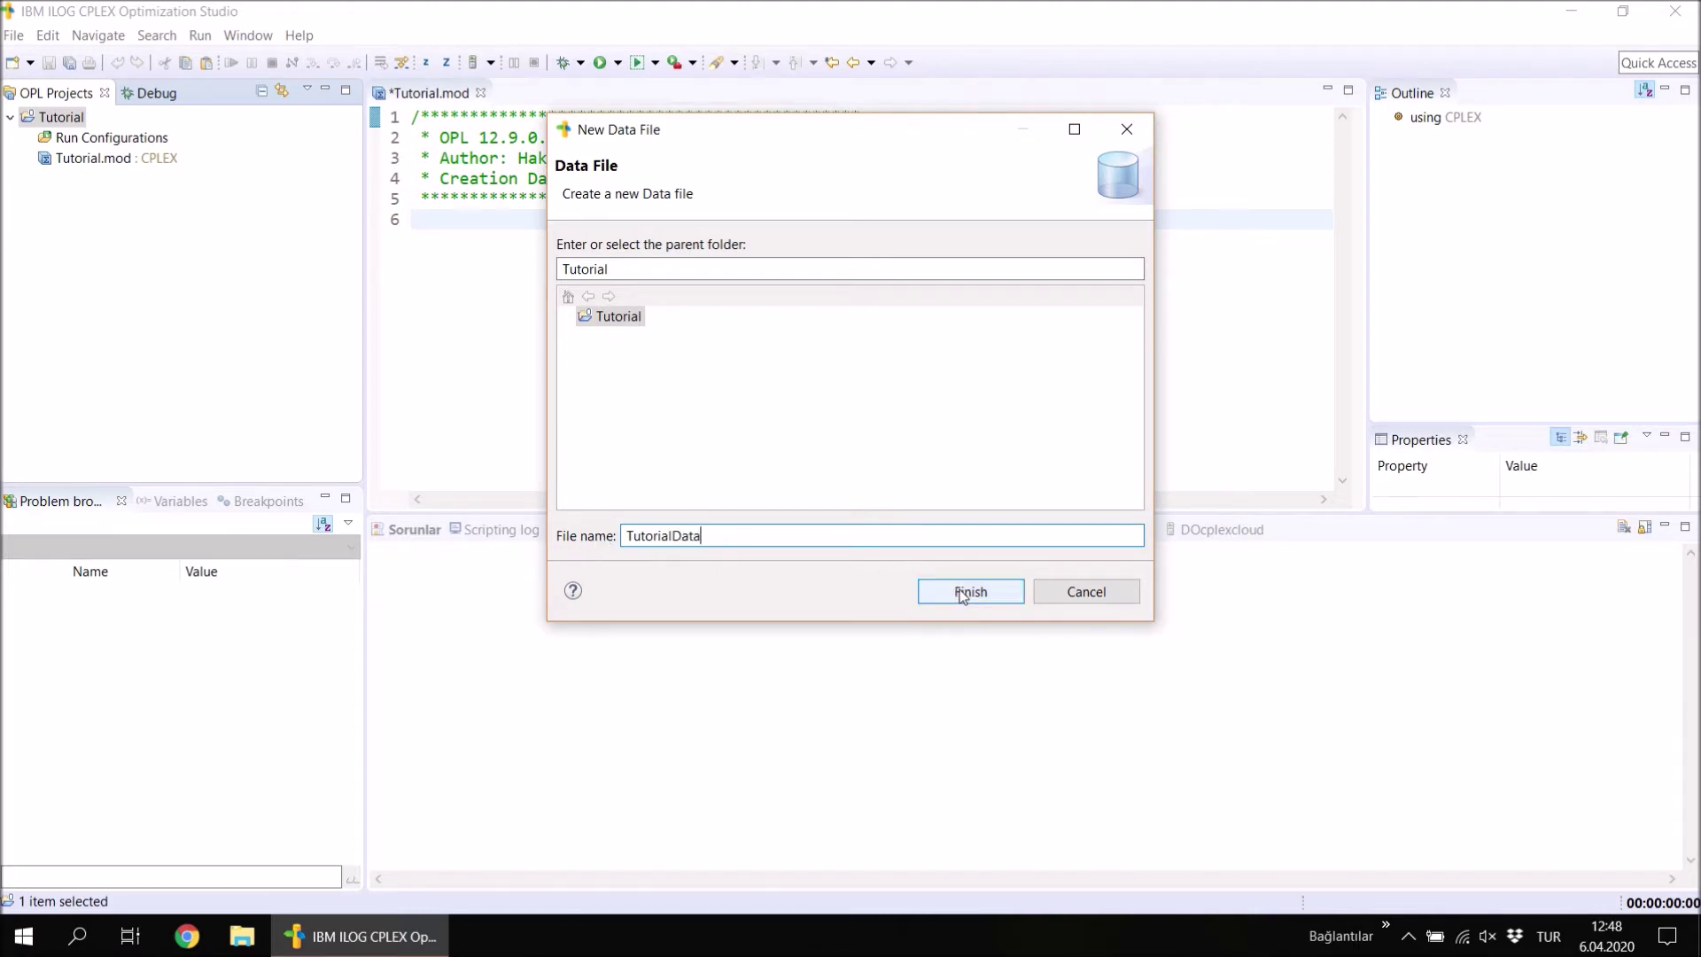
click(958, 594)
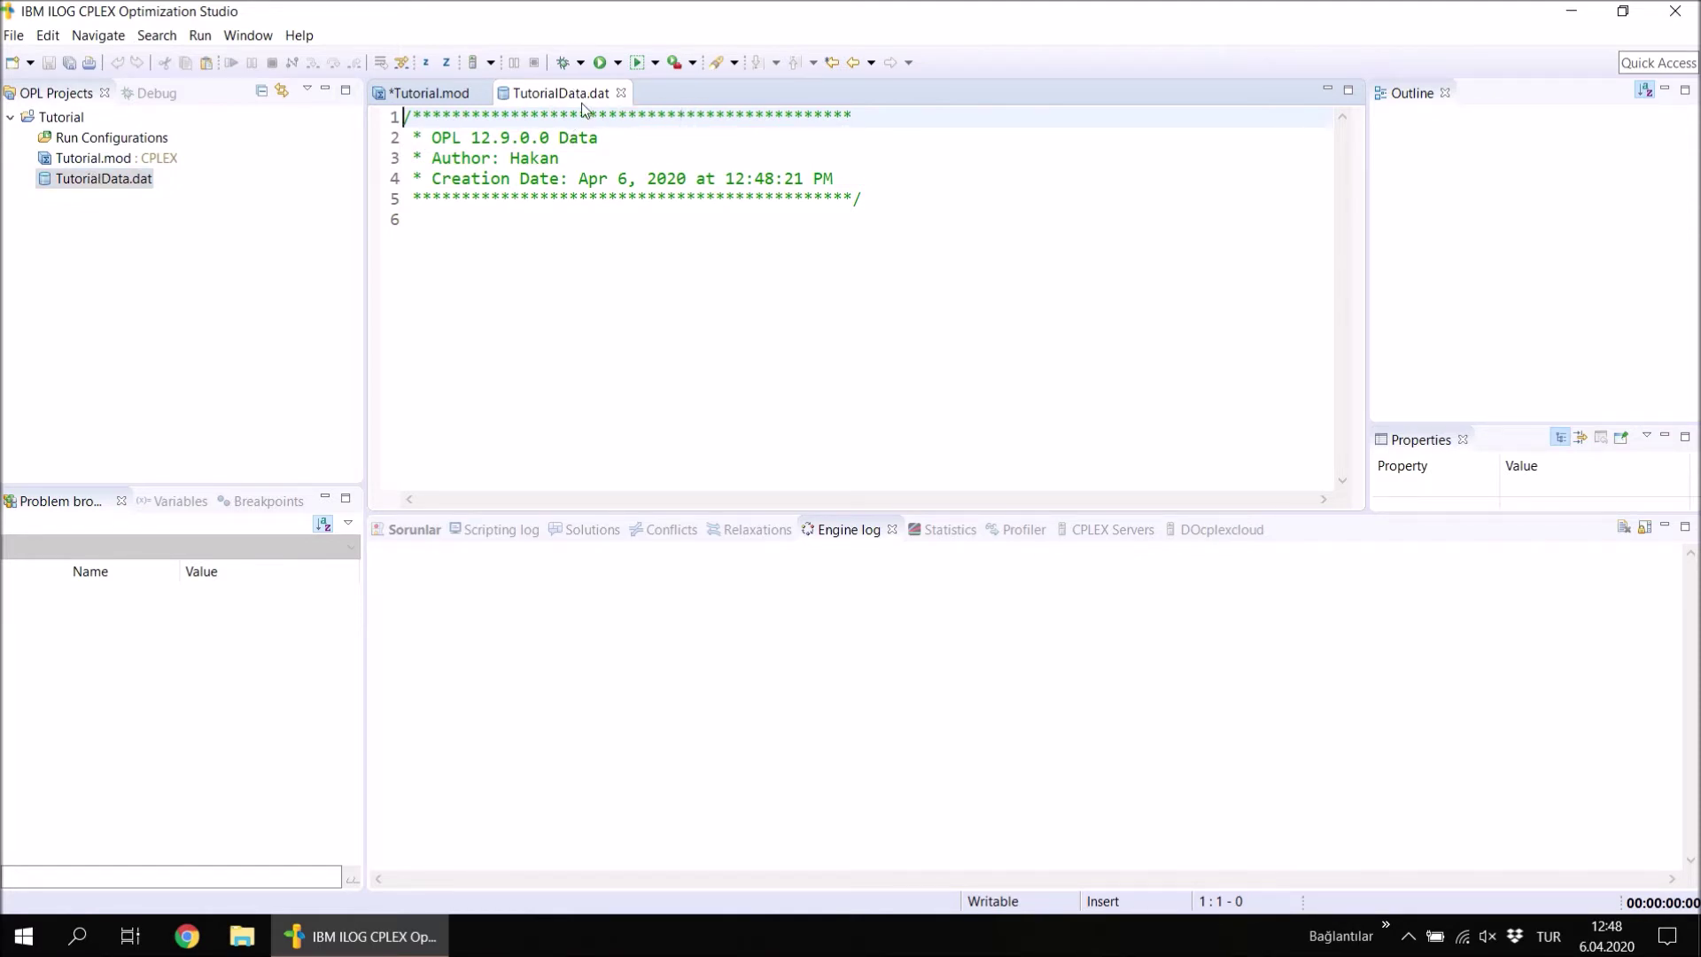
Close and reopen TutorialData.dat, and save the model file Tutorial.mod.
click(621, 93)
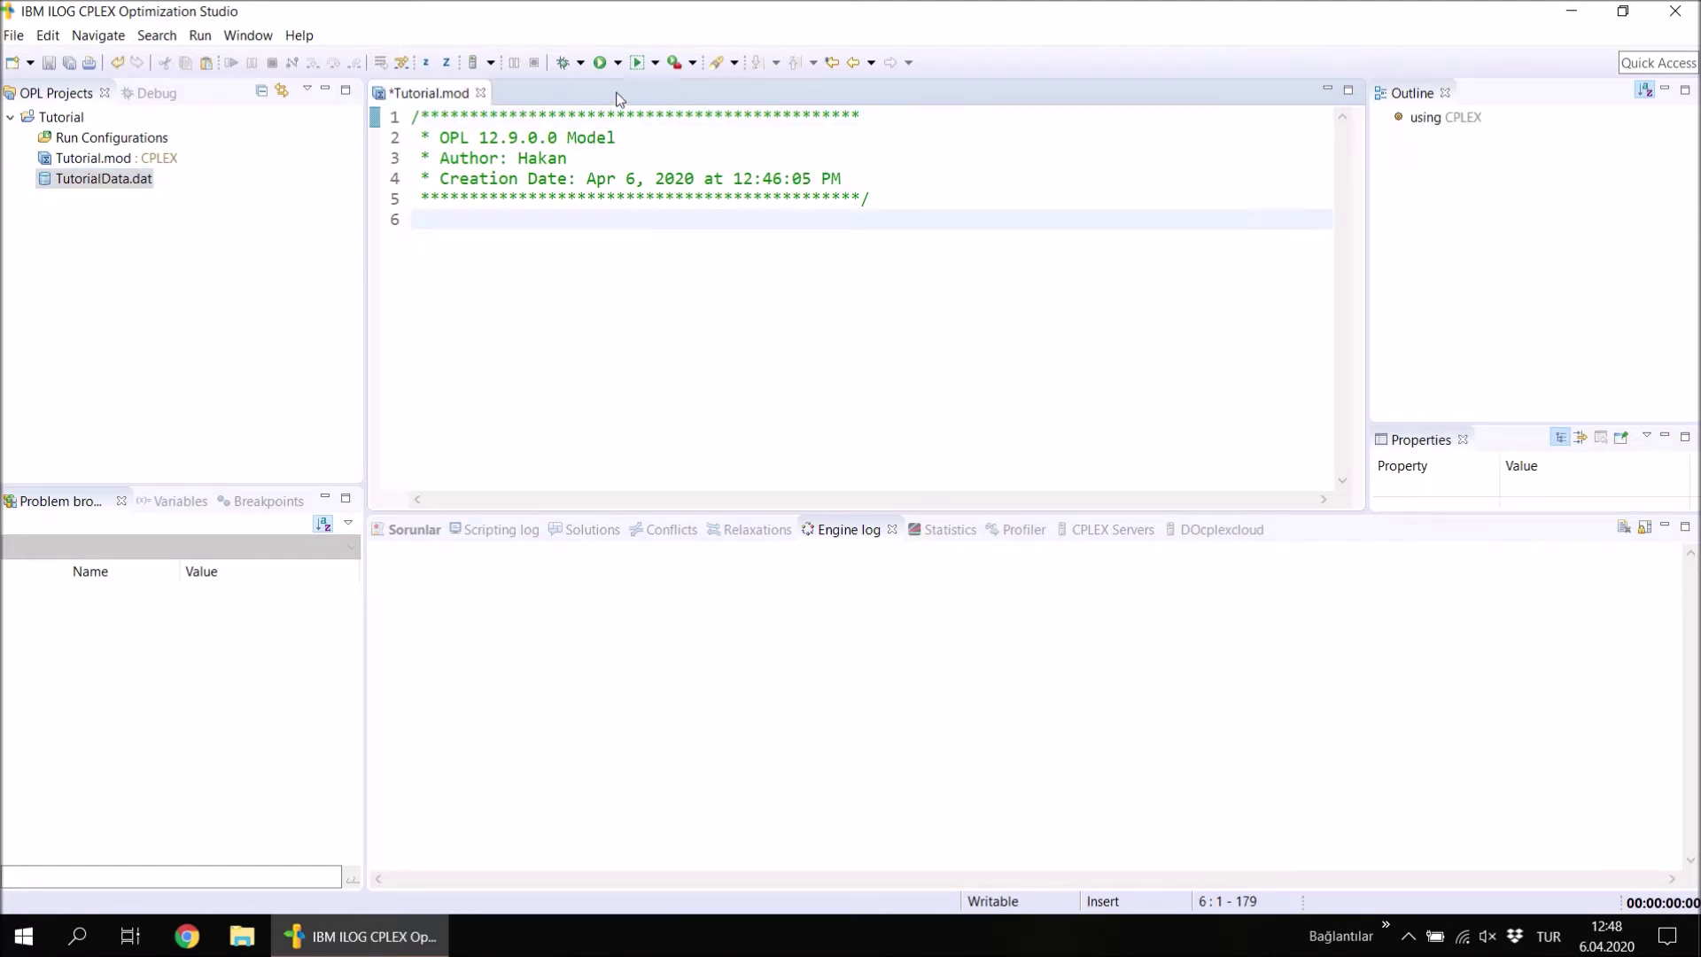
double_click(101, 179)
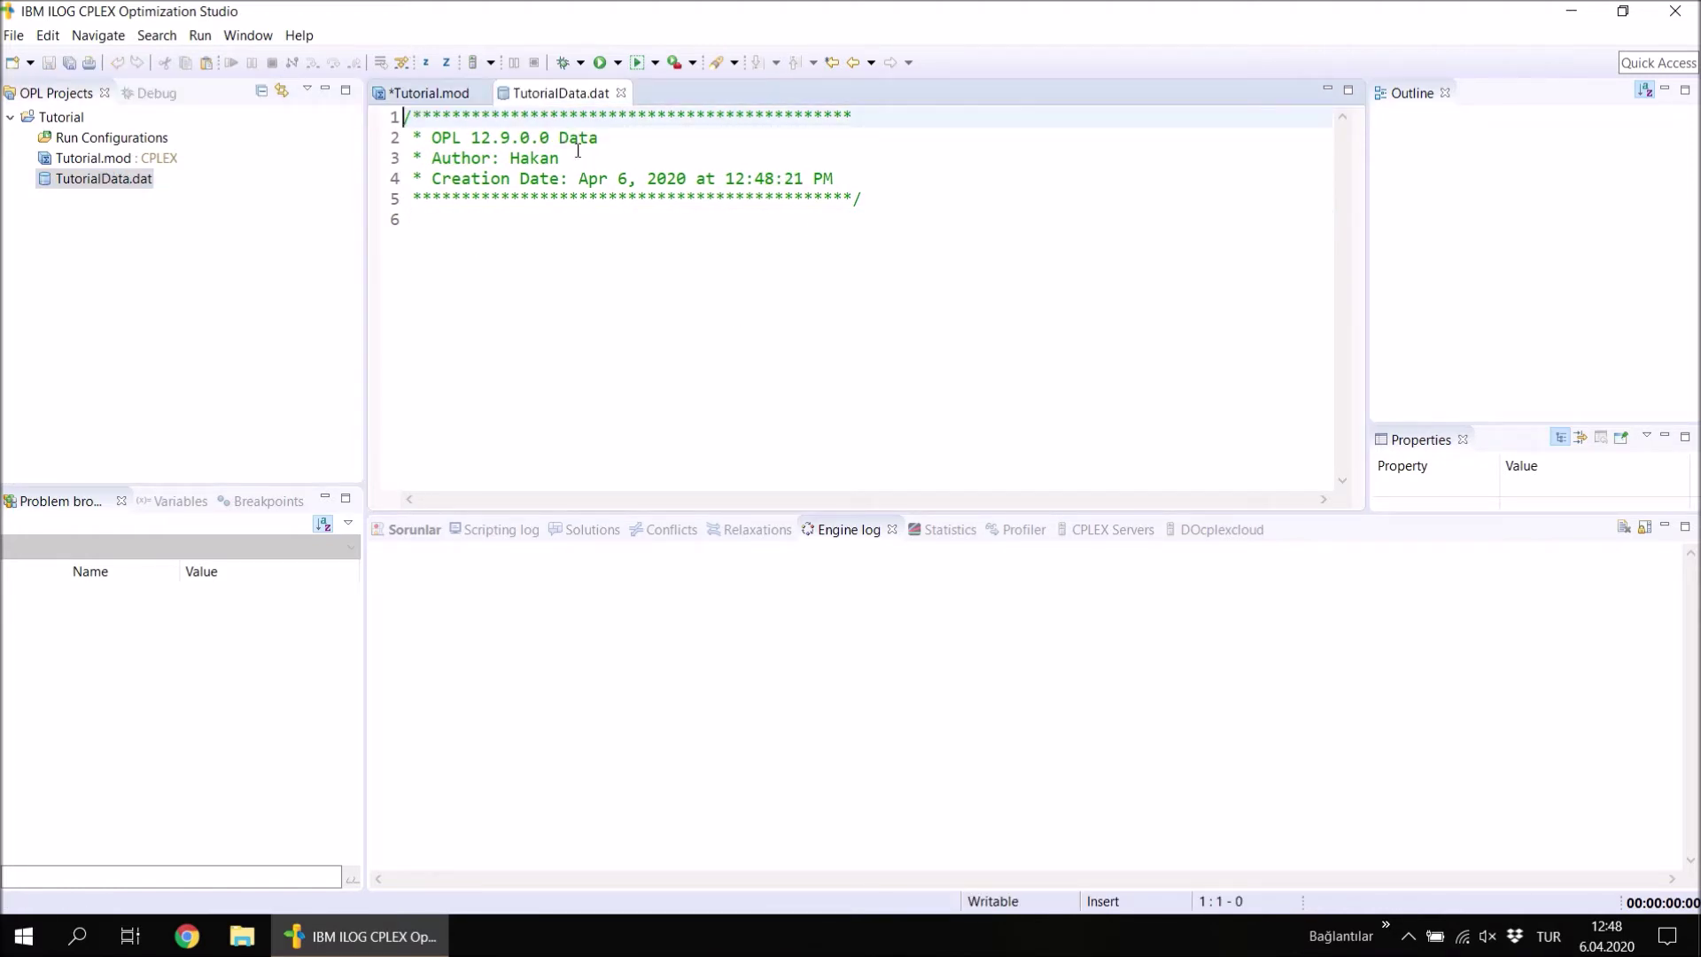
click(424, 92)
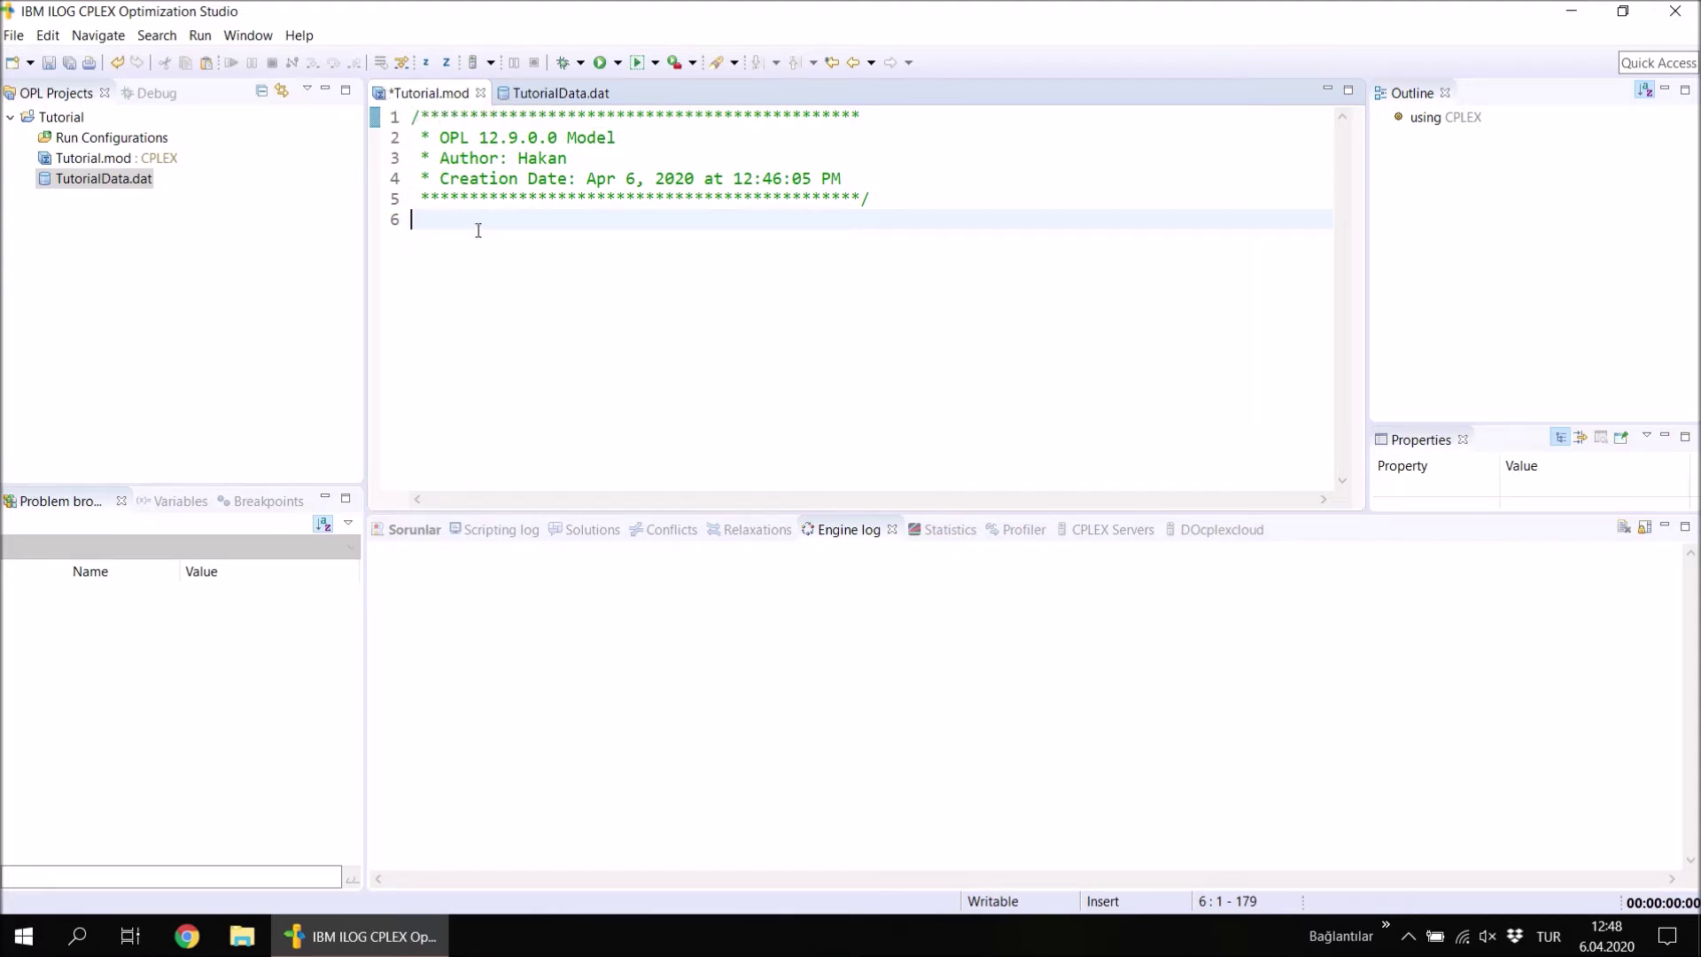
click(51, 64)
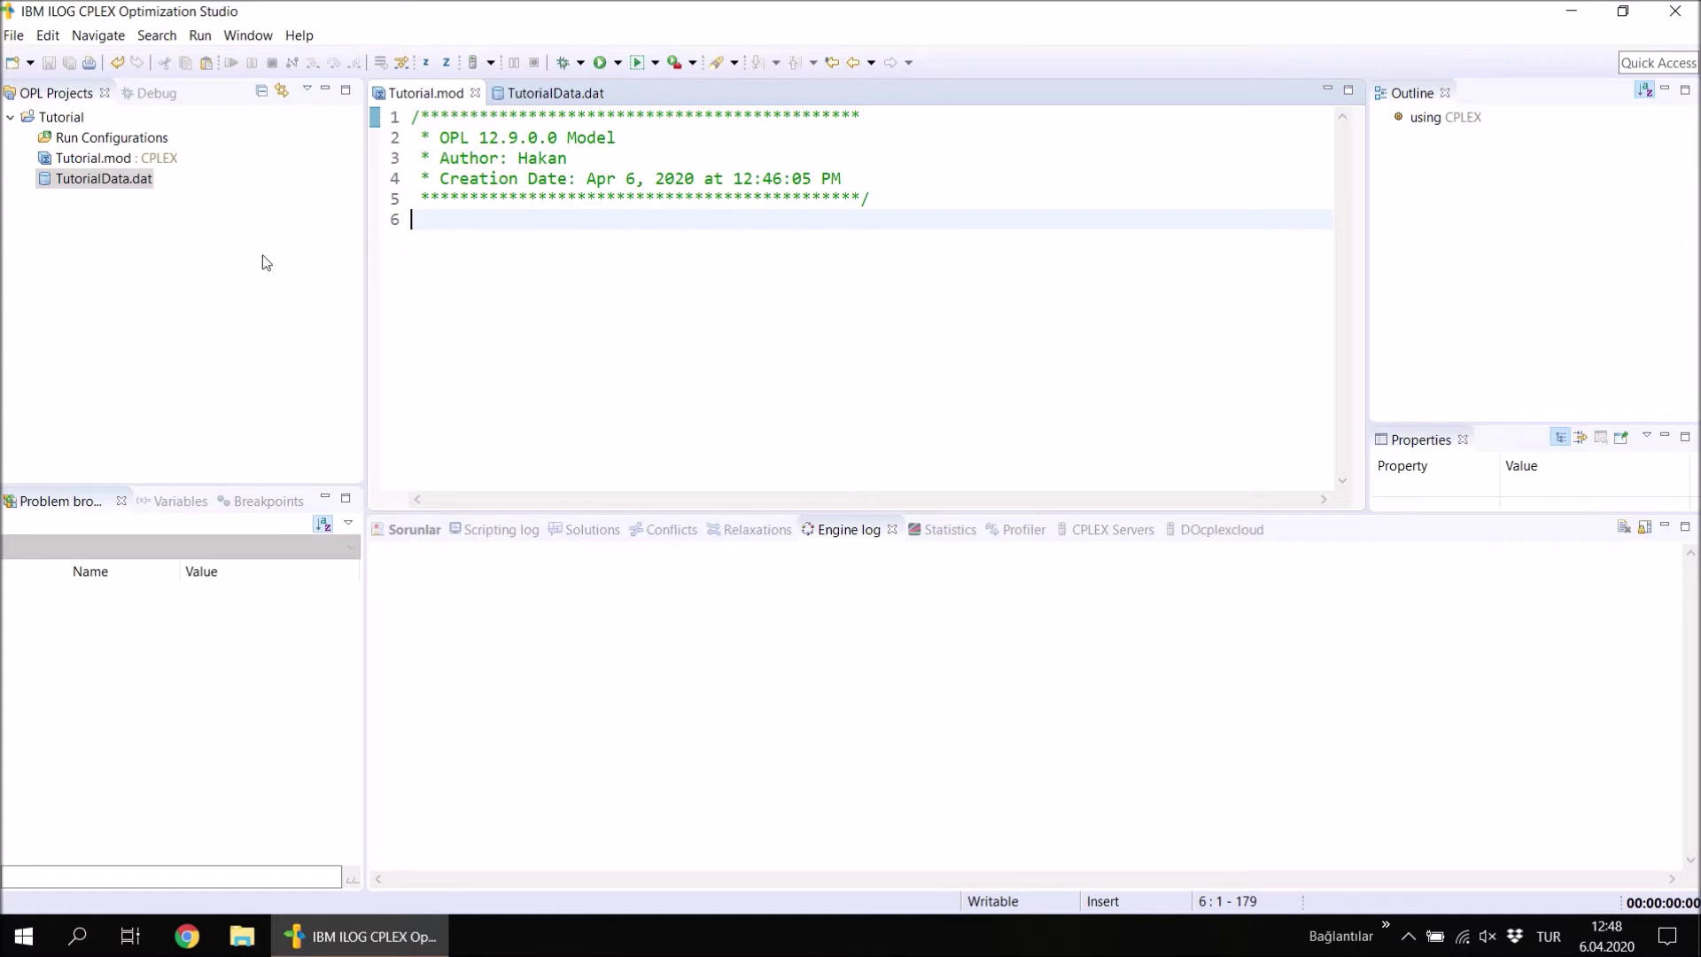
click(90, 160)
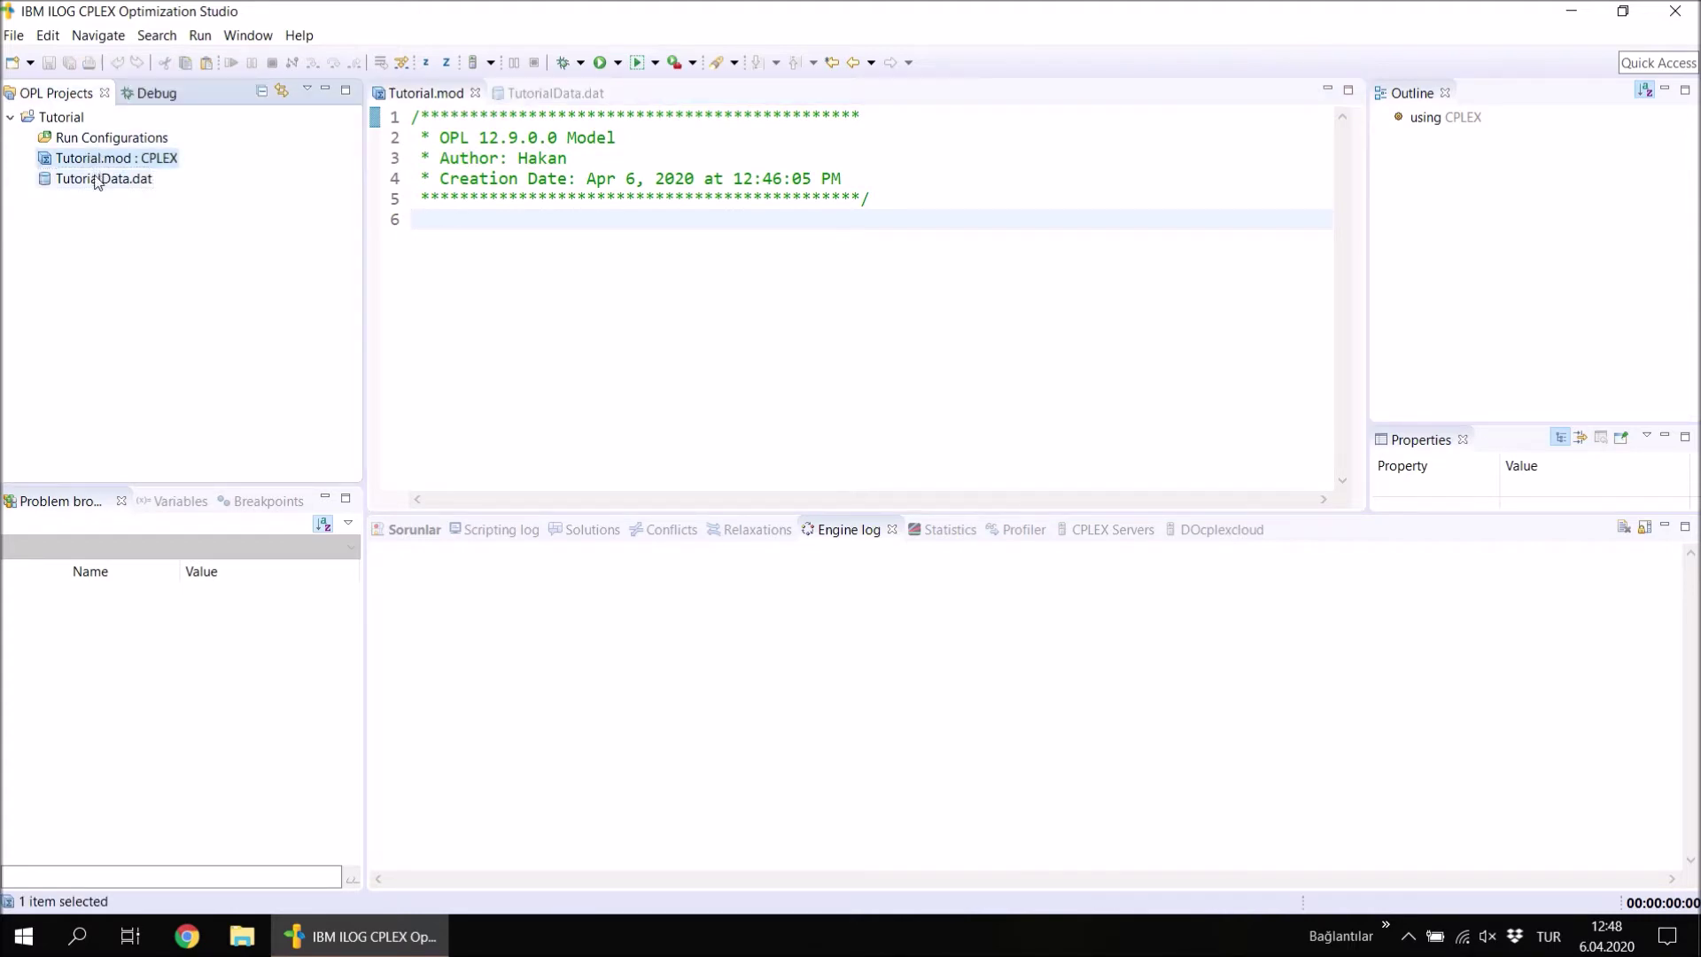
click(97, 180)
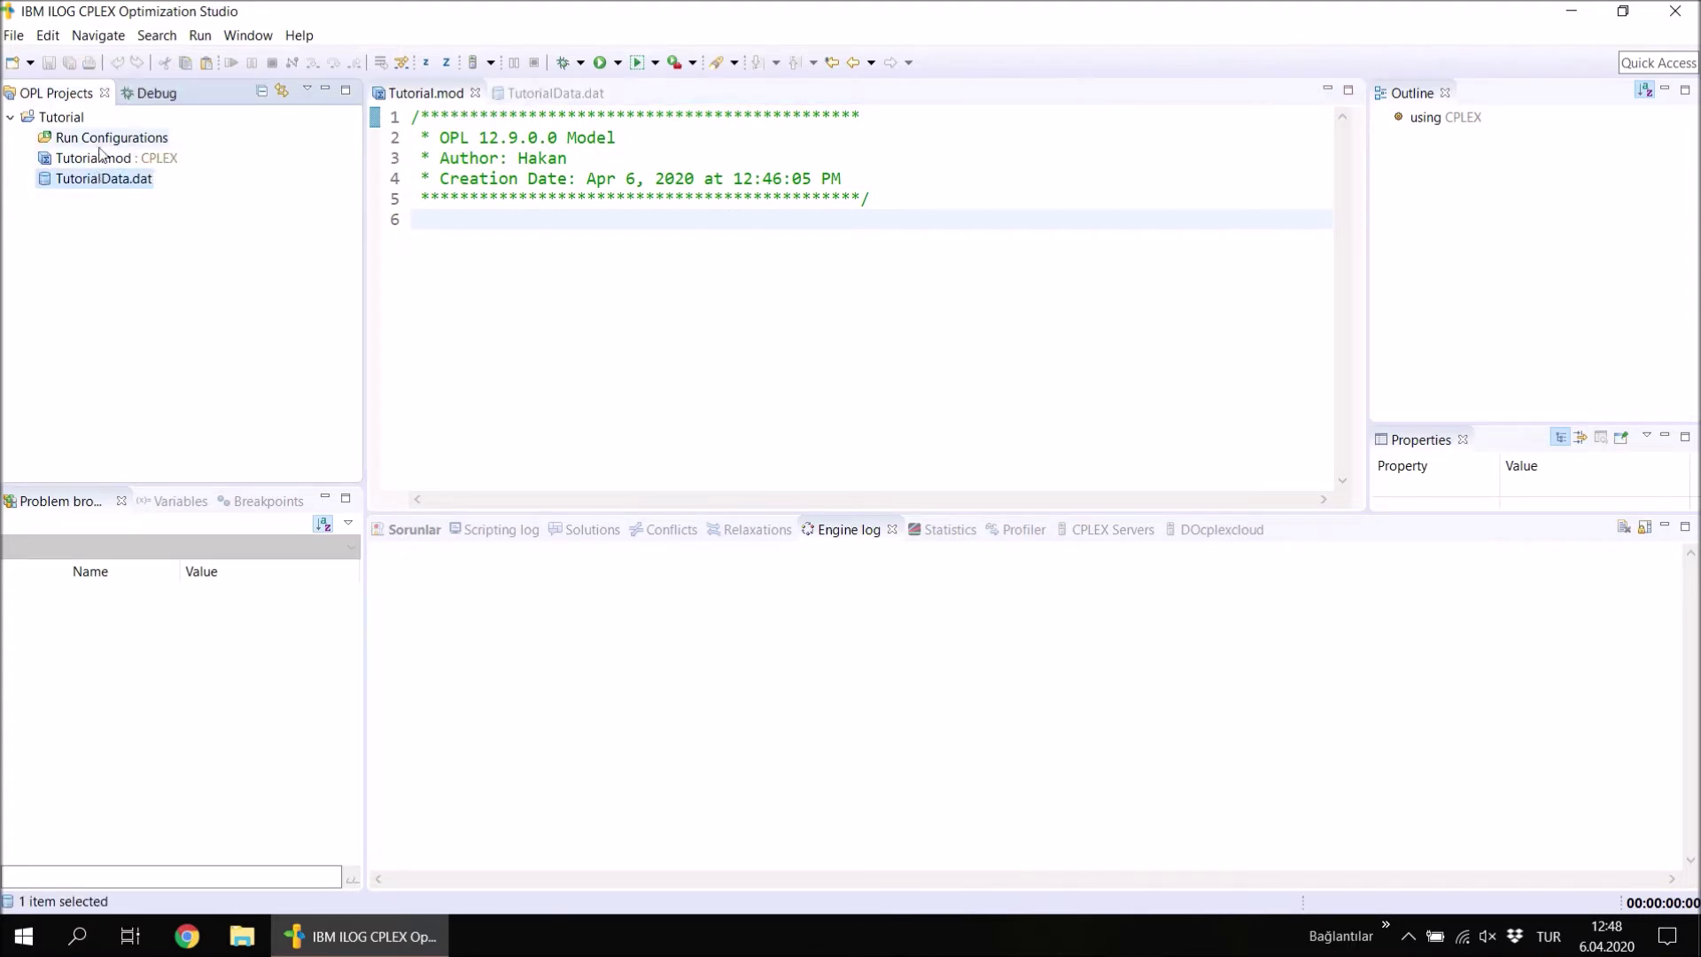
Create a second model file named Tutorial2 in the Tutorial project.
click(60, 118)
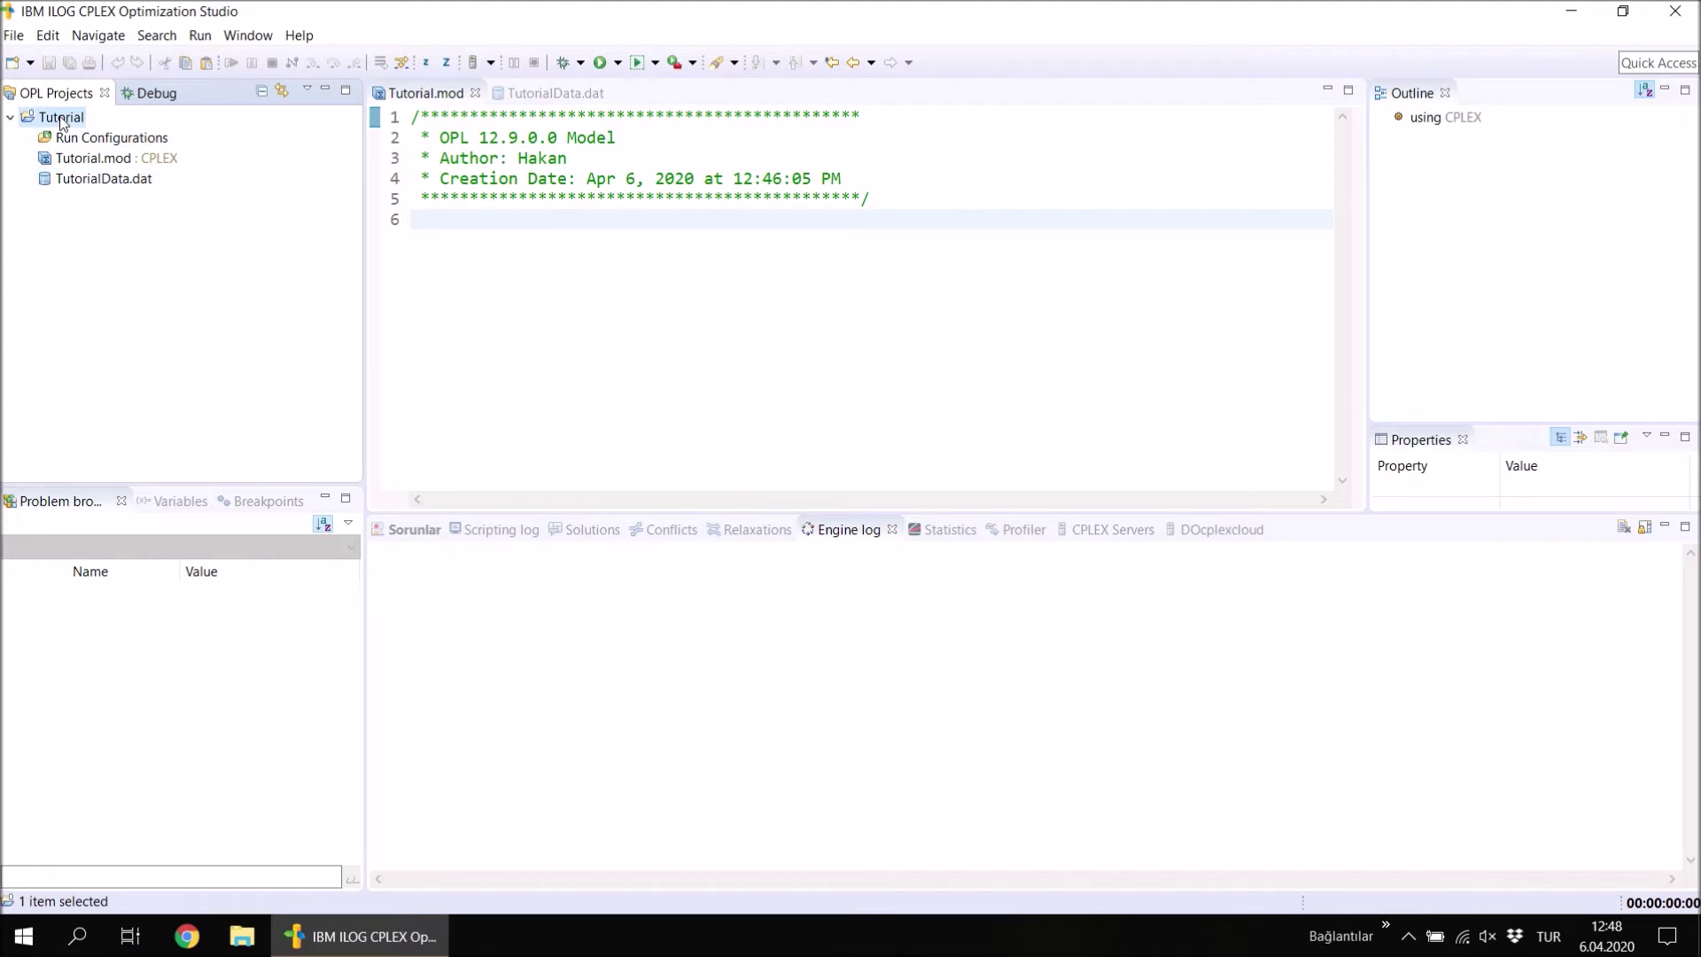
right_click(60, 121)
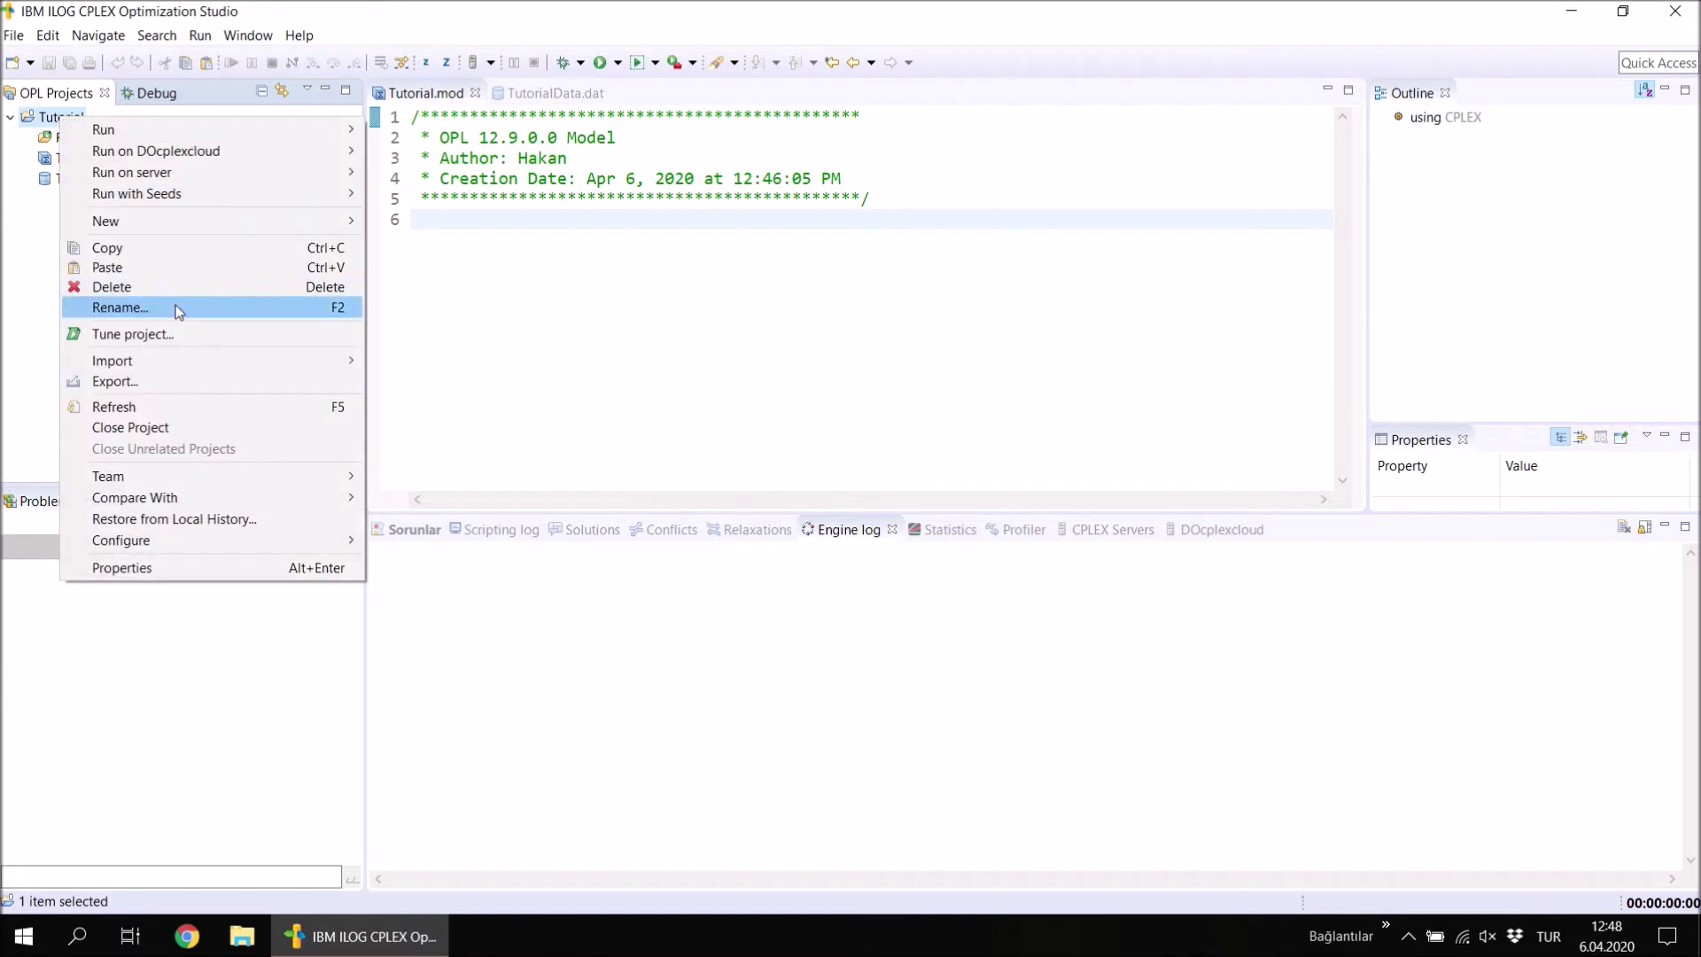
mouse_move(205, 235)
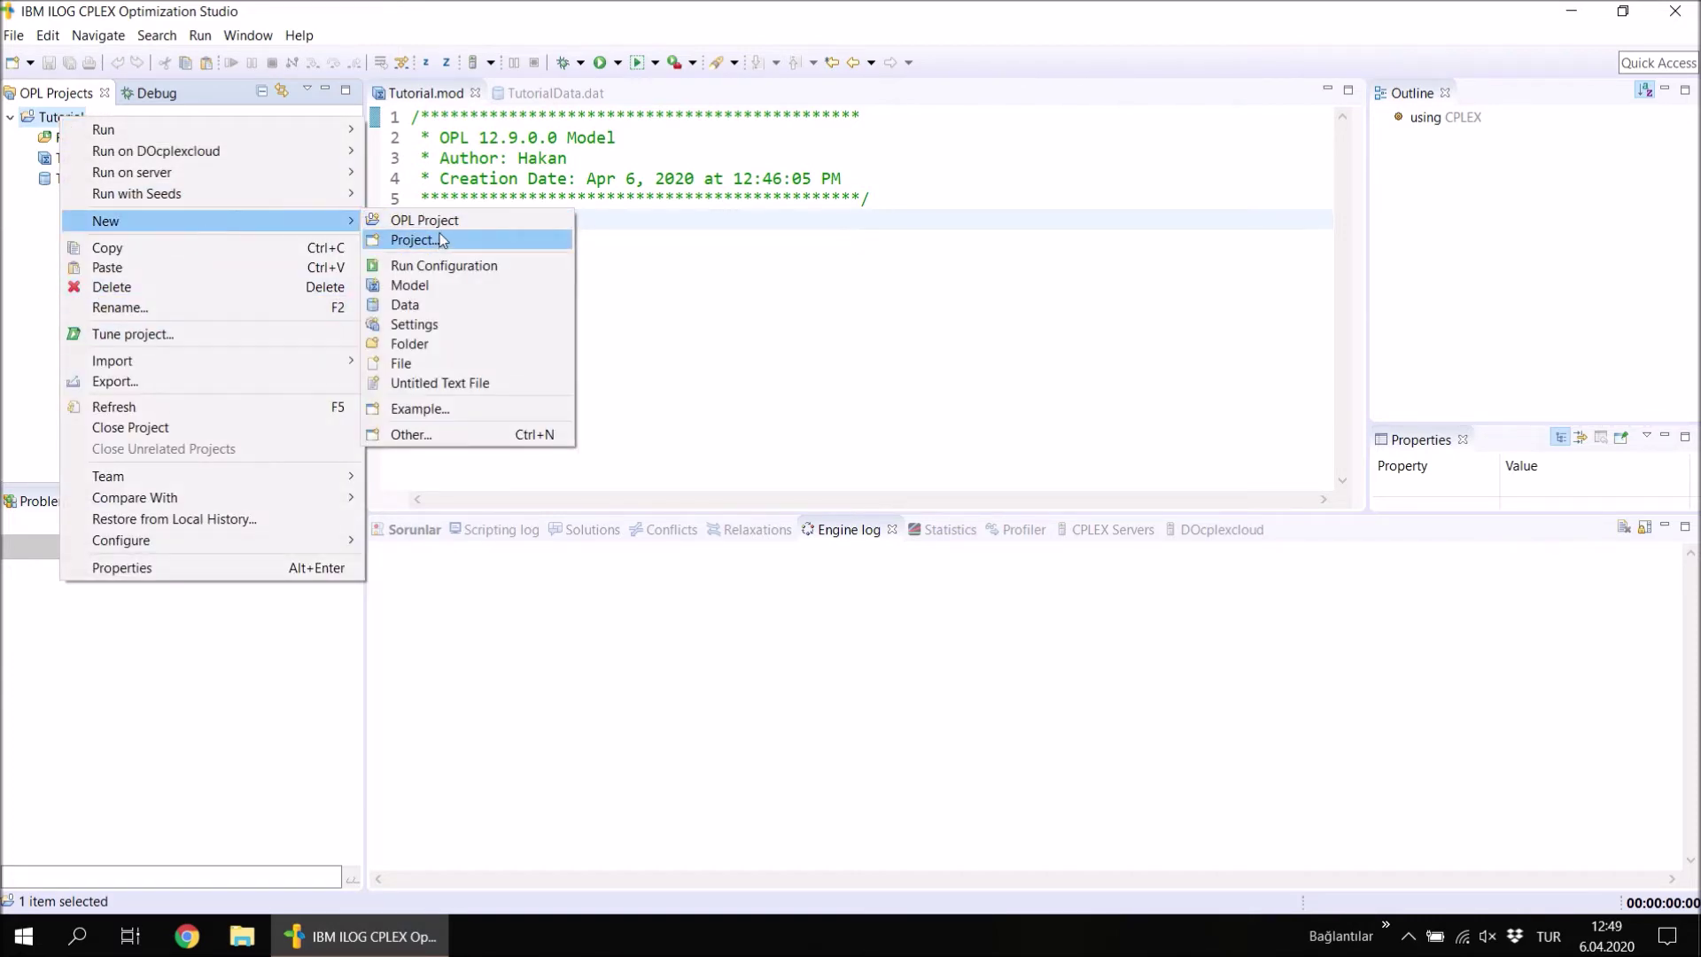
click(435, 286)
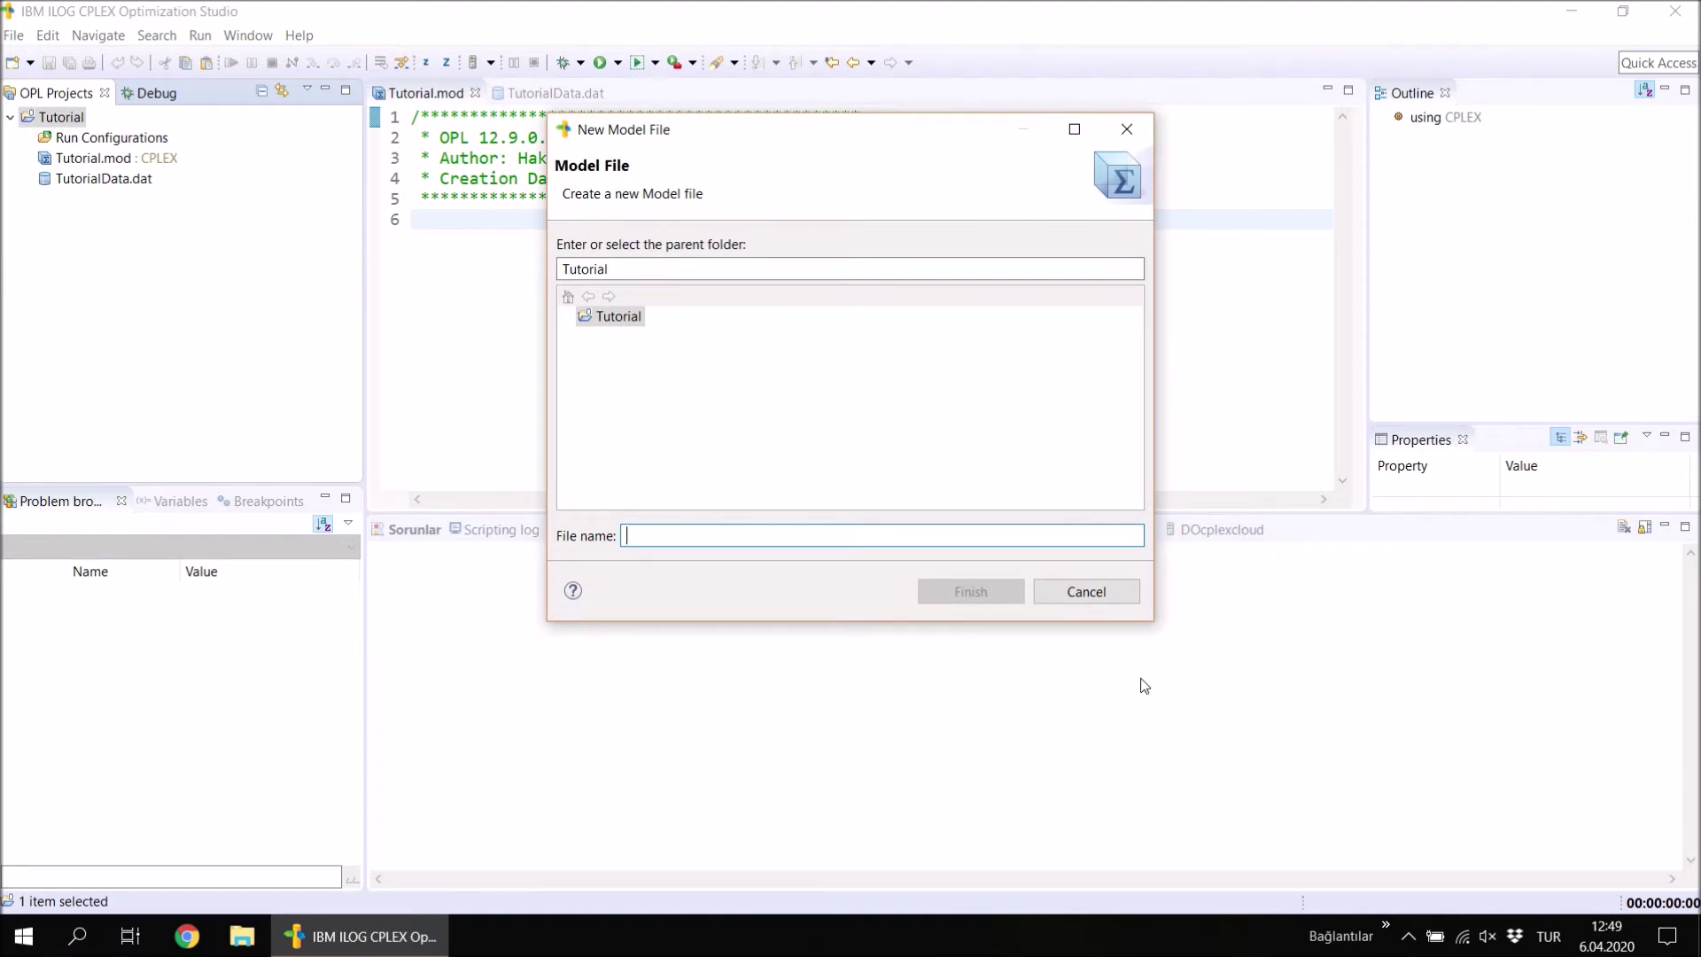
text(T)
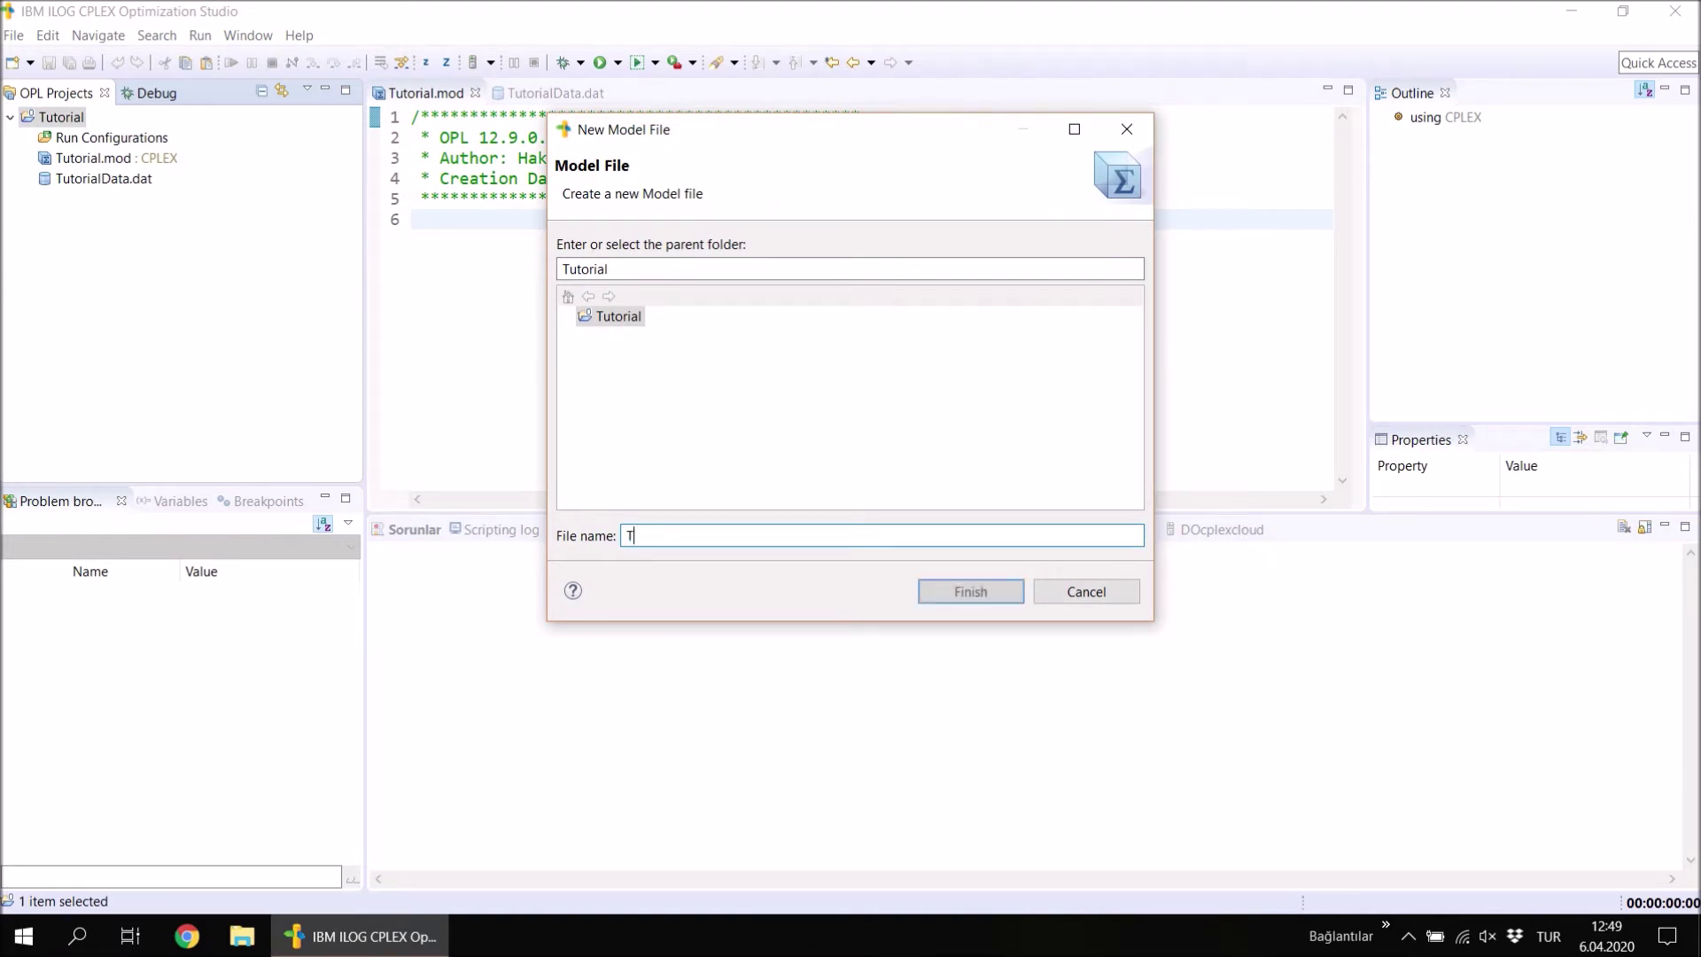
text(utorial2)
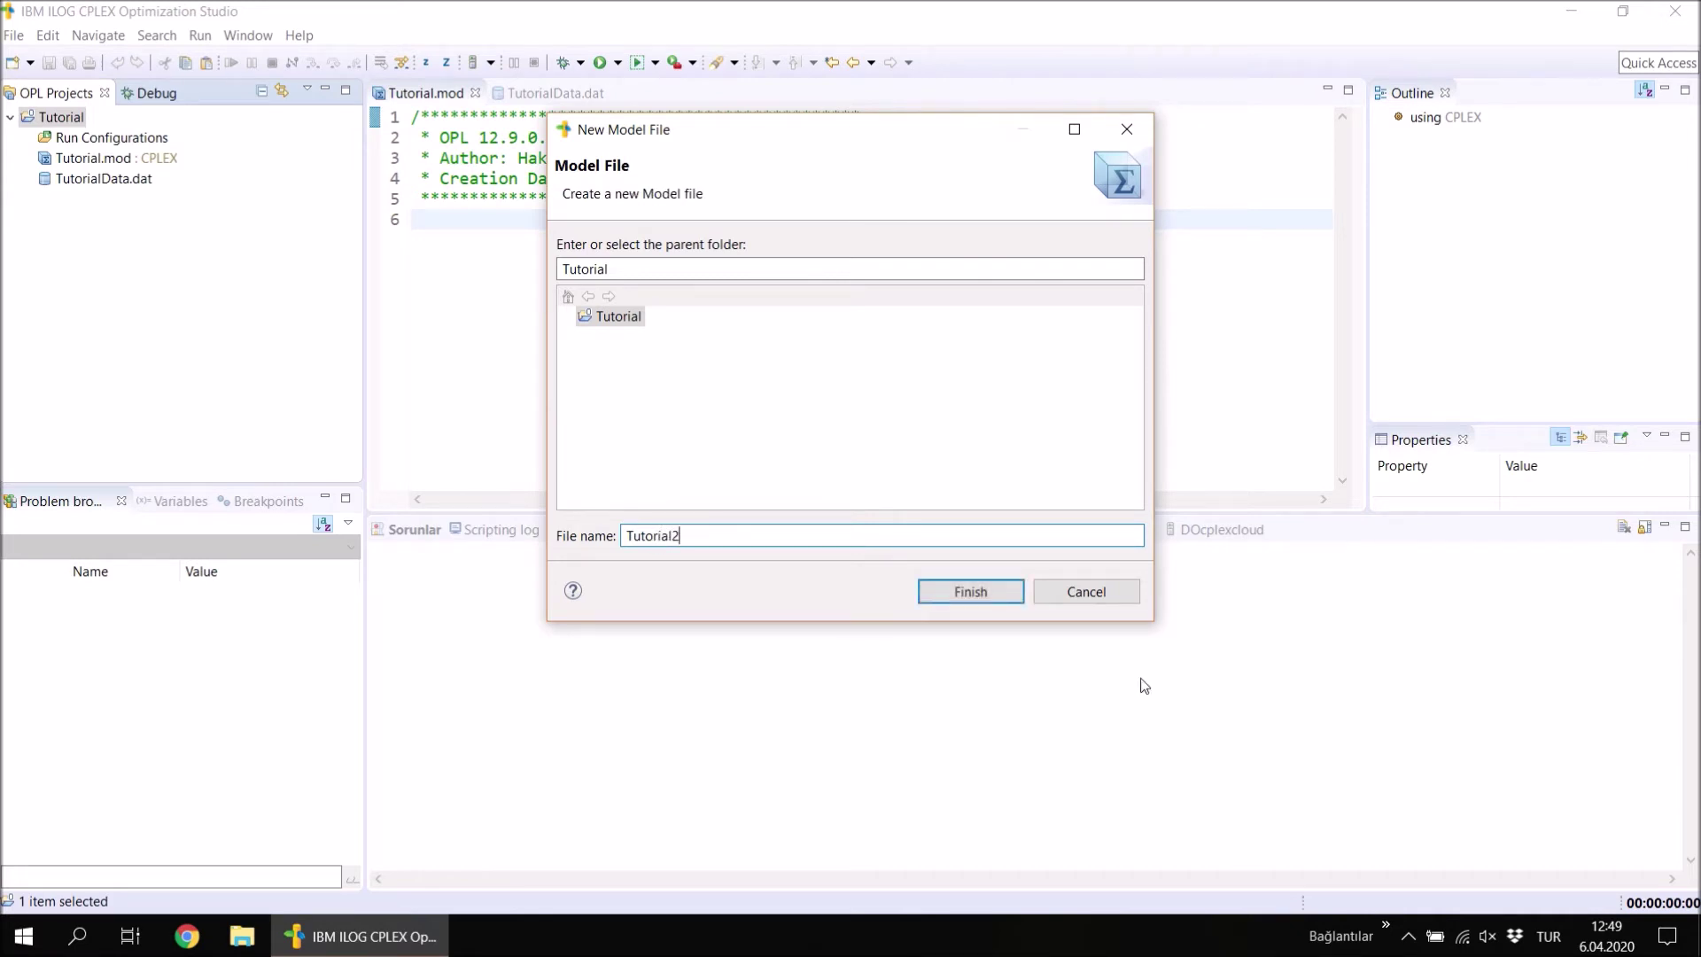
click(969, 594)
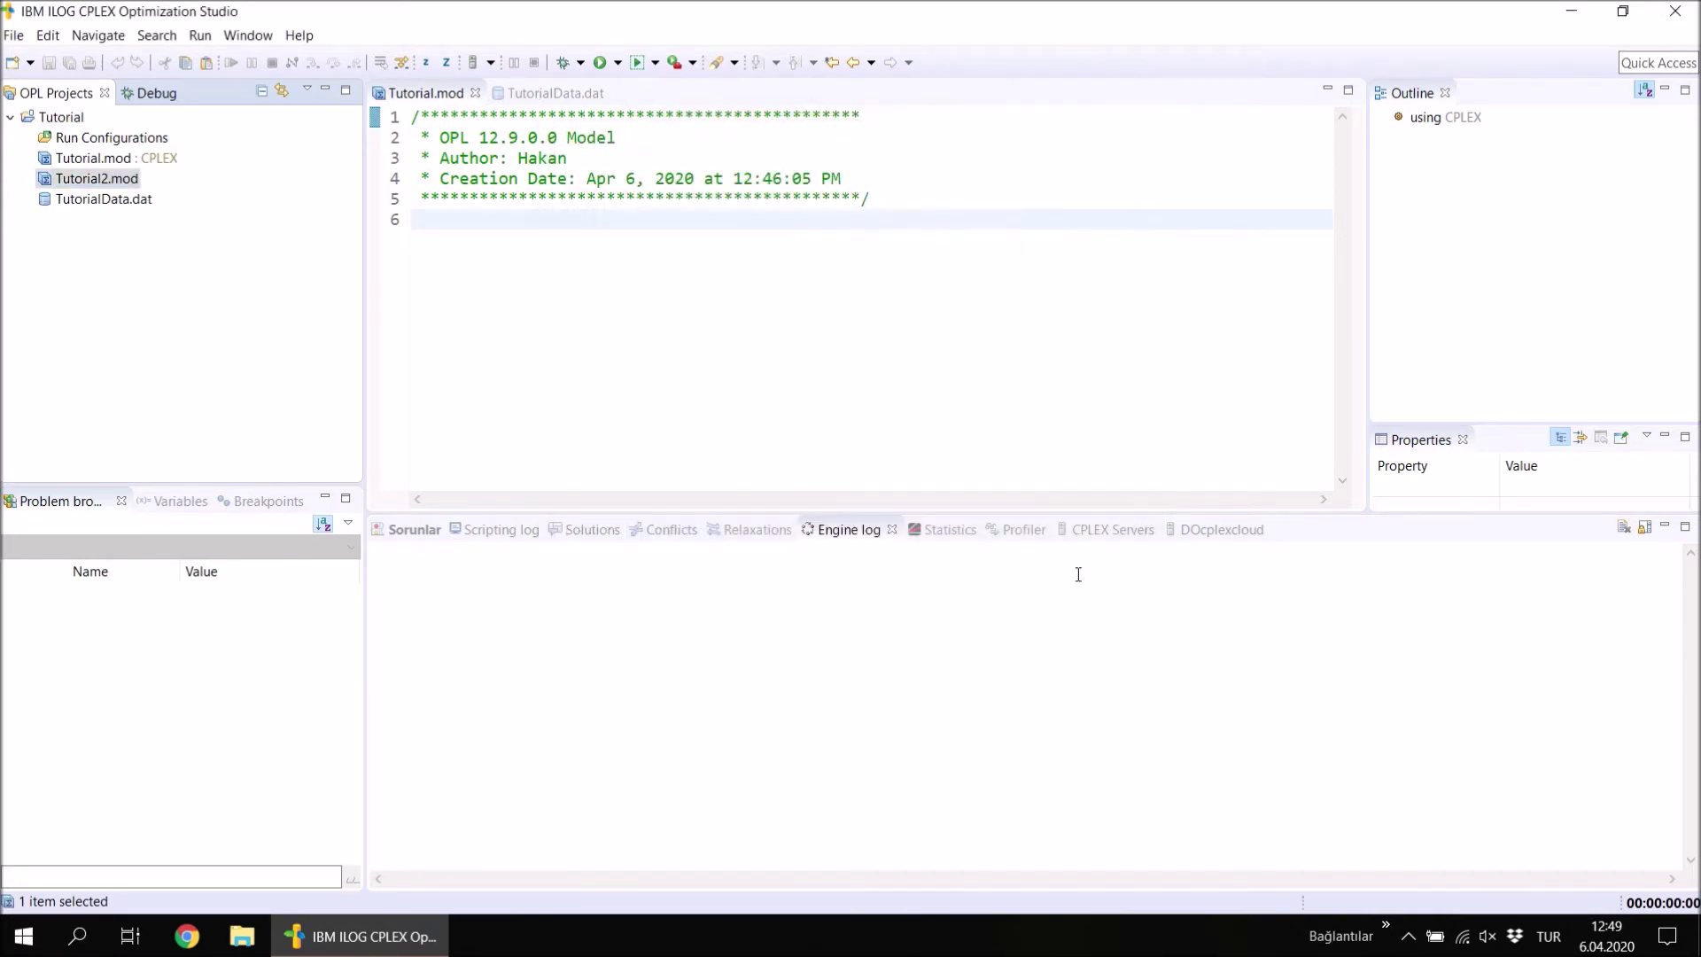
click(93, 160)
click(88, 179)
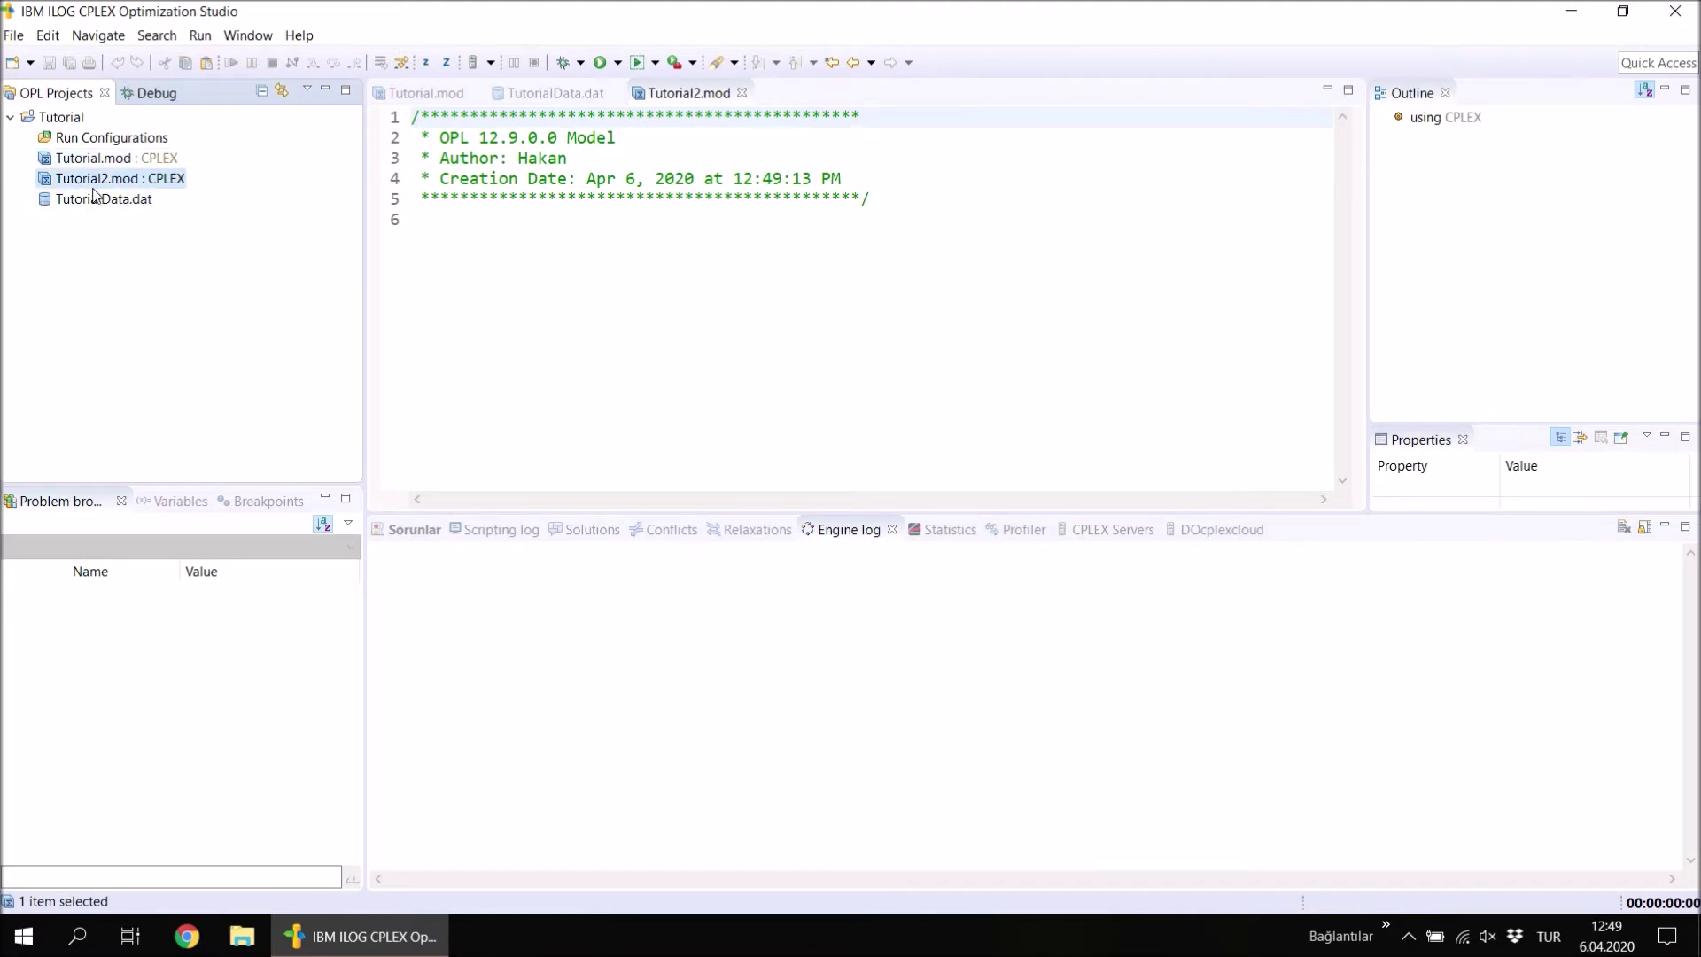
click(104, 200)
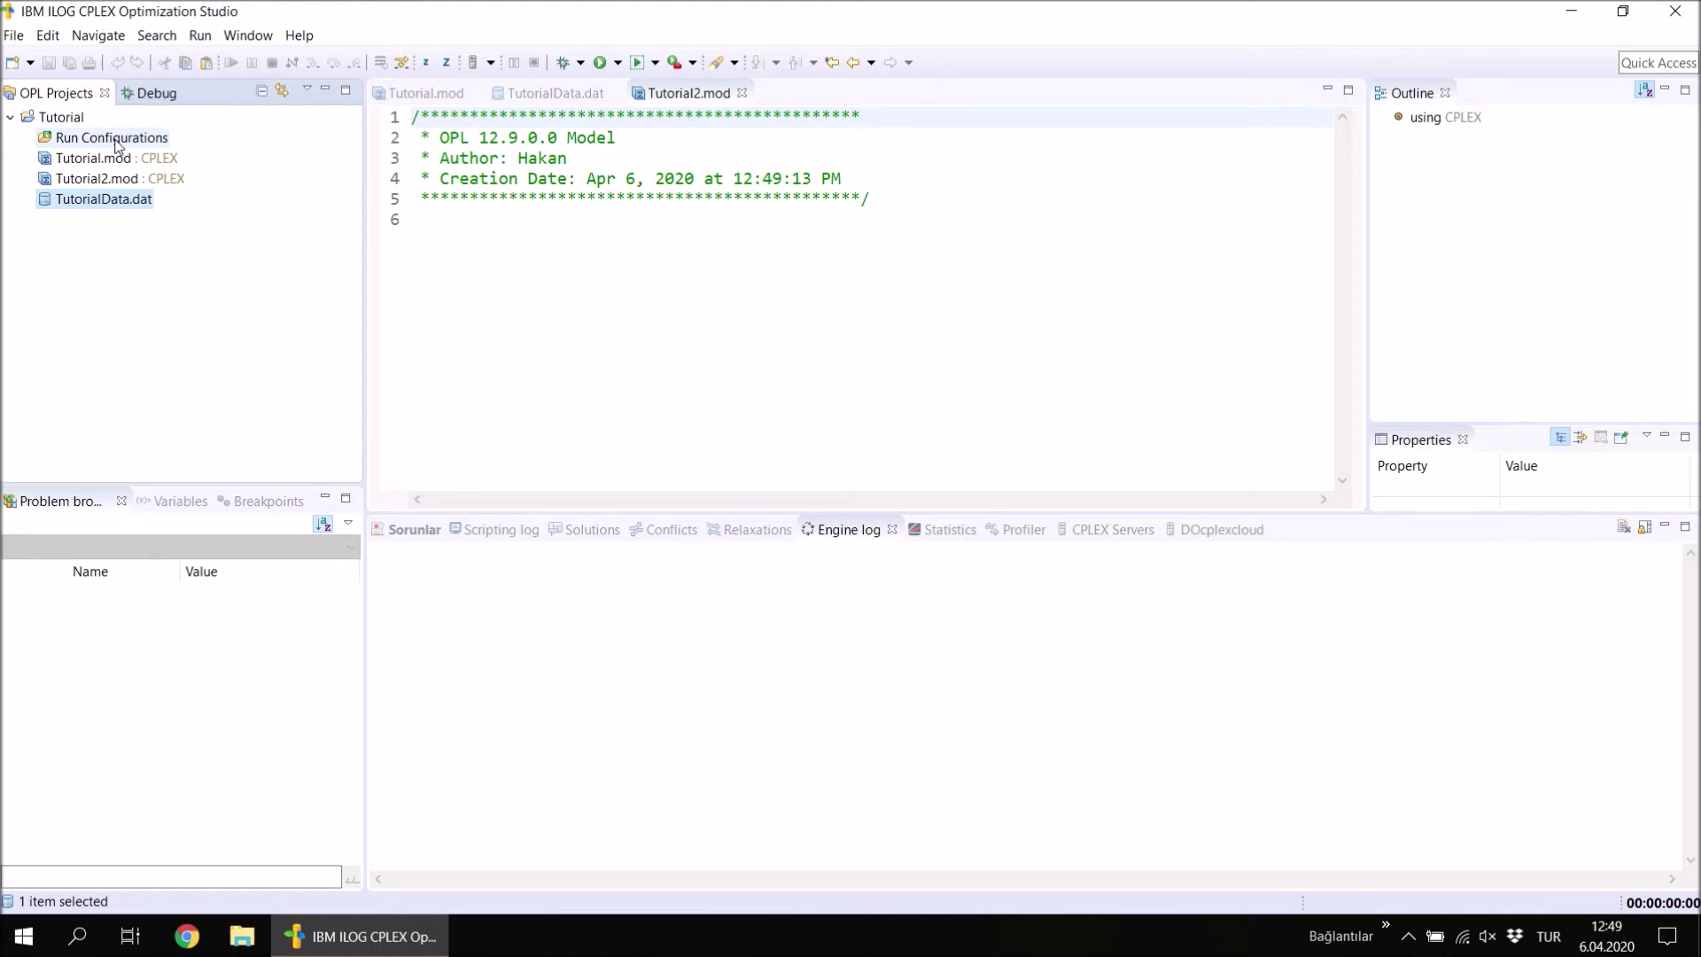
Create a run configuration named Run1 in the Tutorial project.
right_click(65, 126)
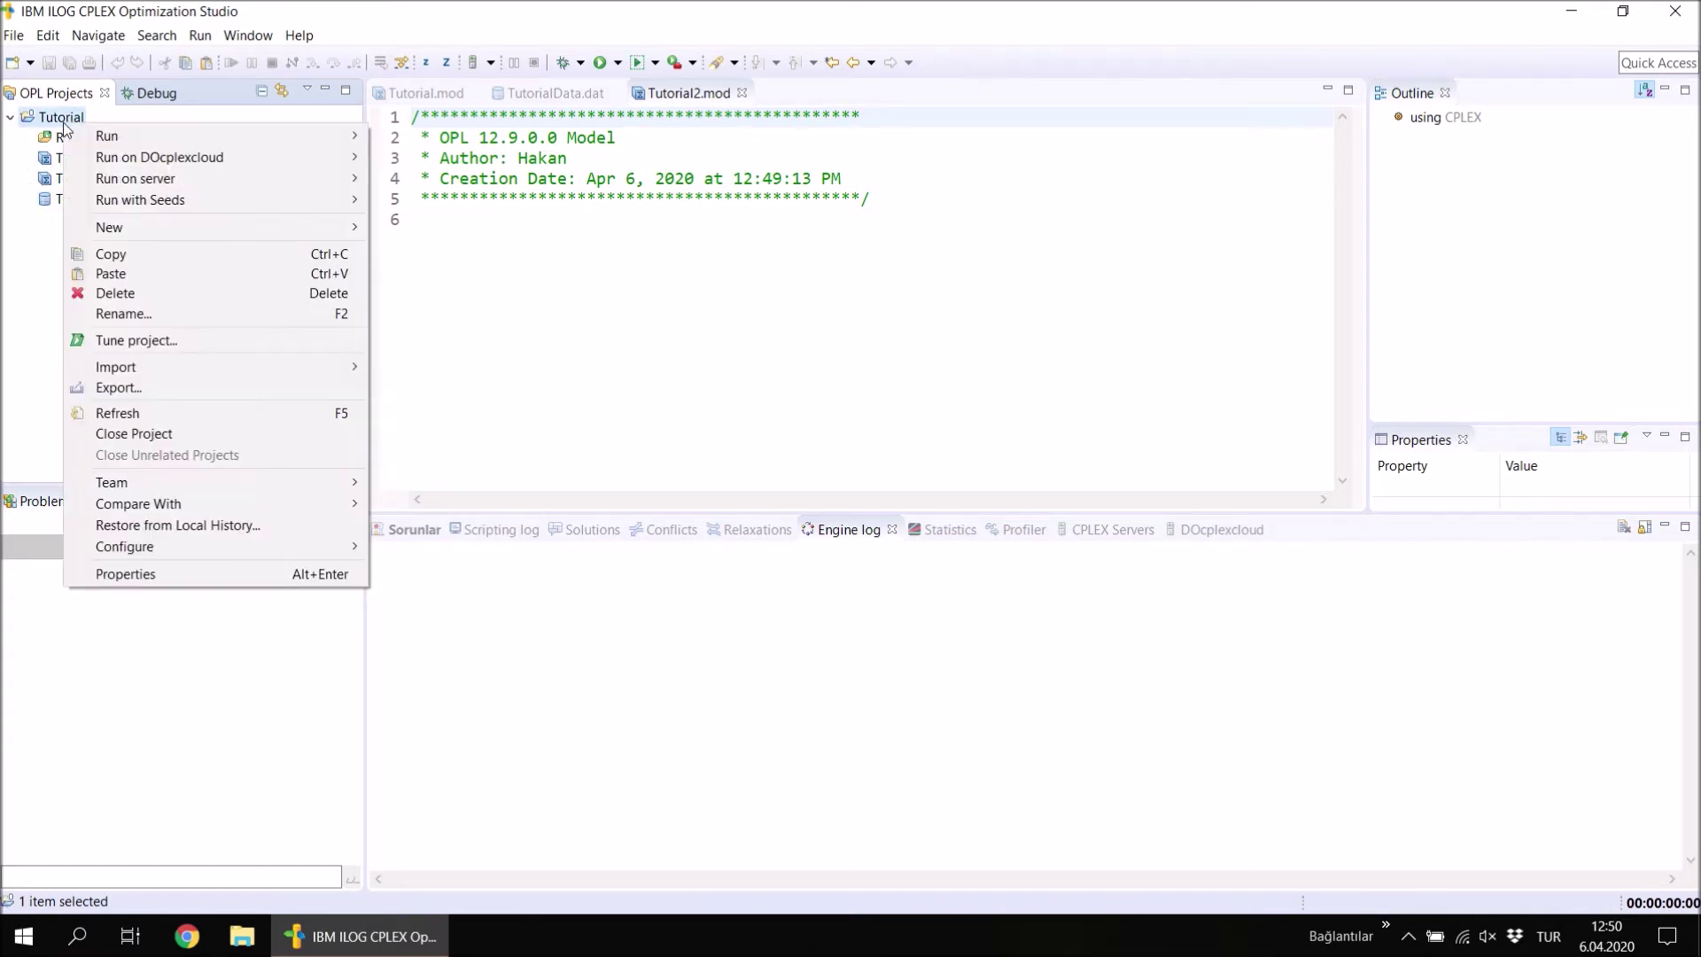
mouse_move(181, 230)
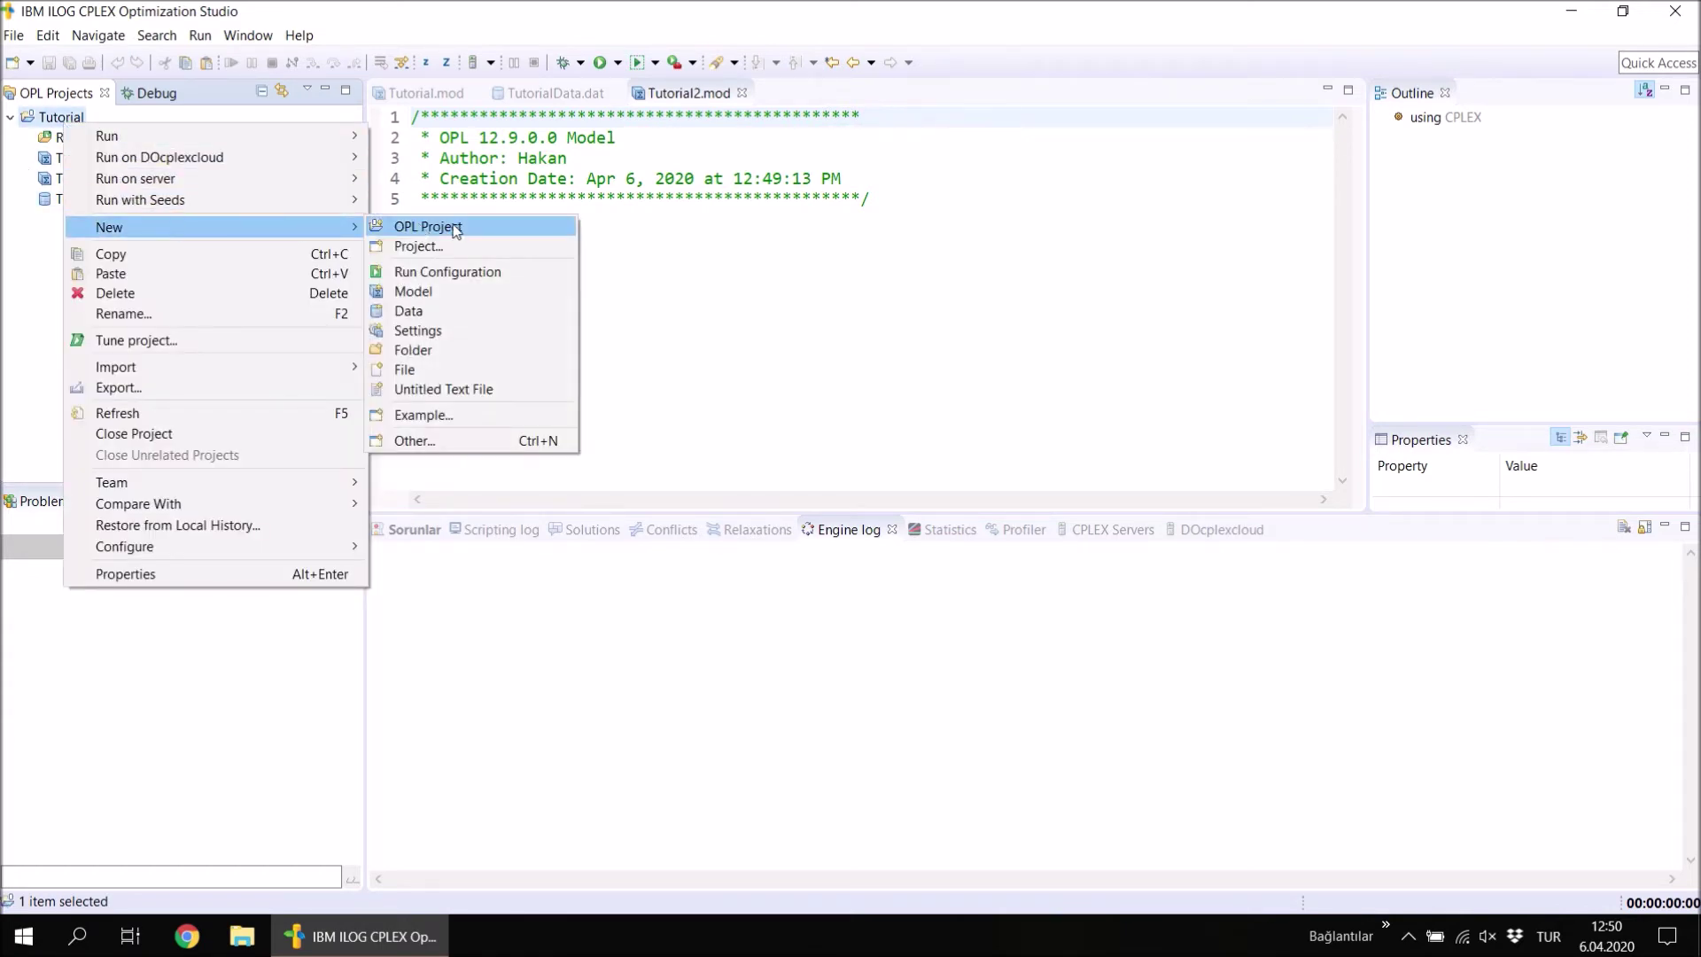
click(457, 271)
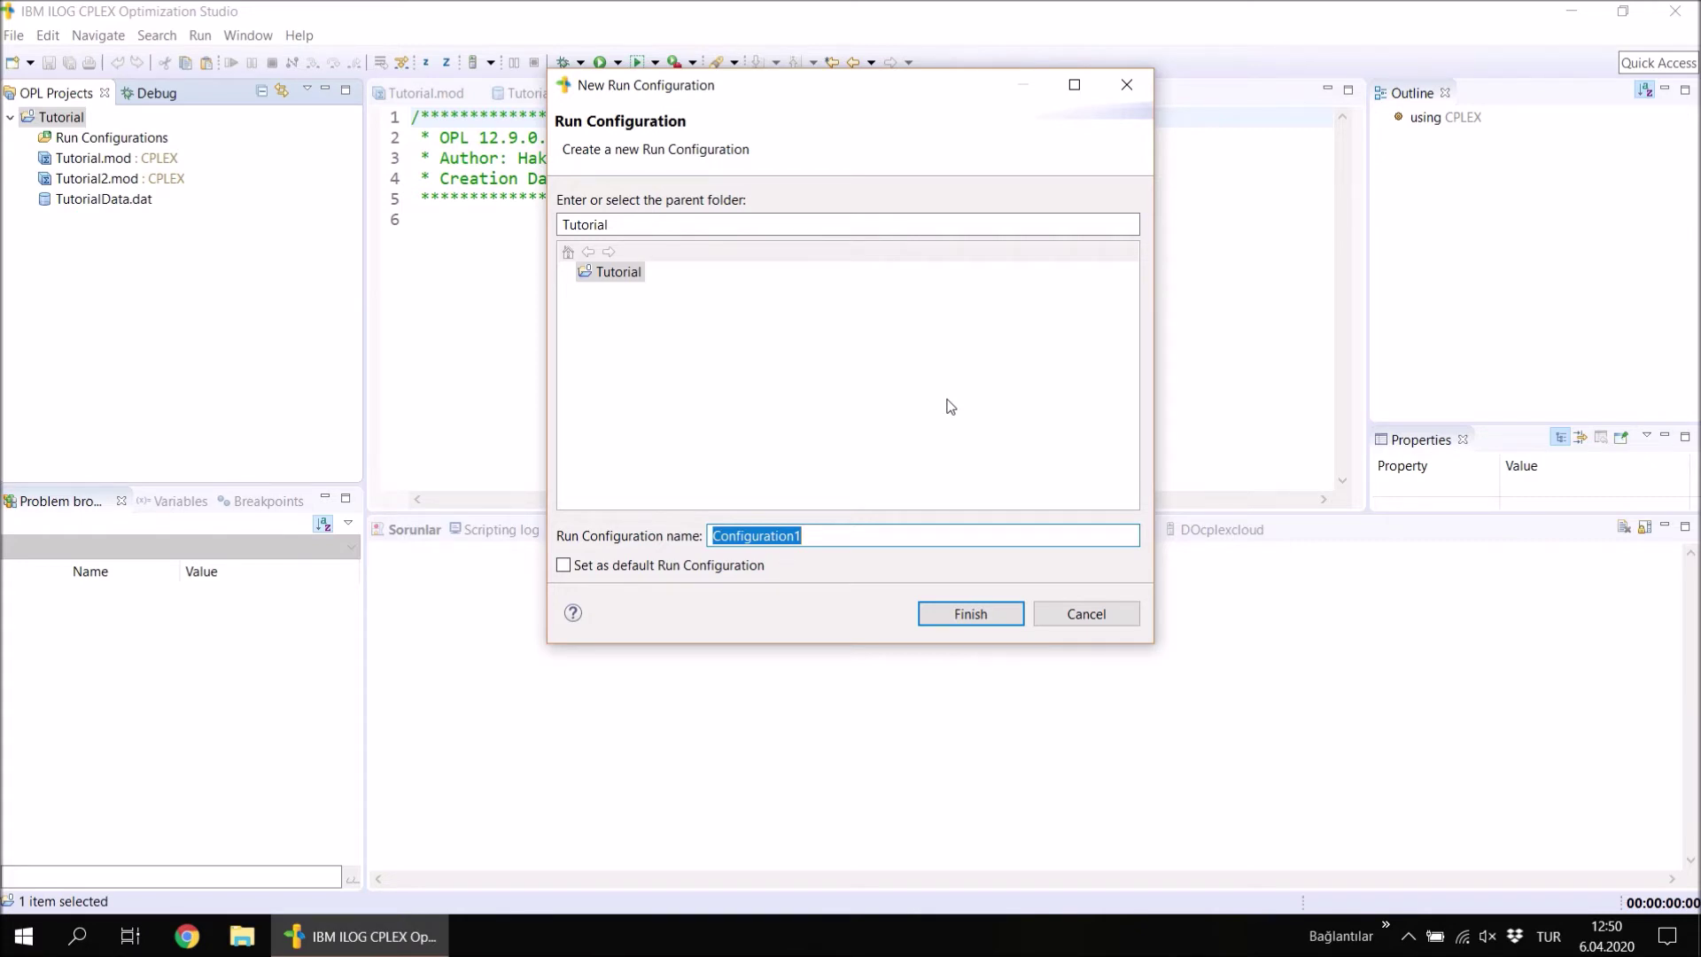
text(Run)
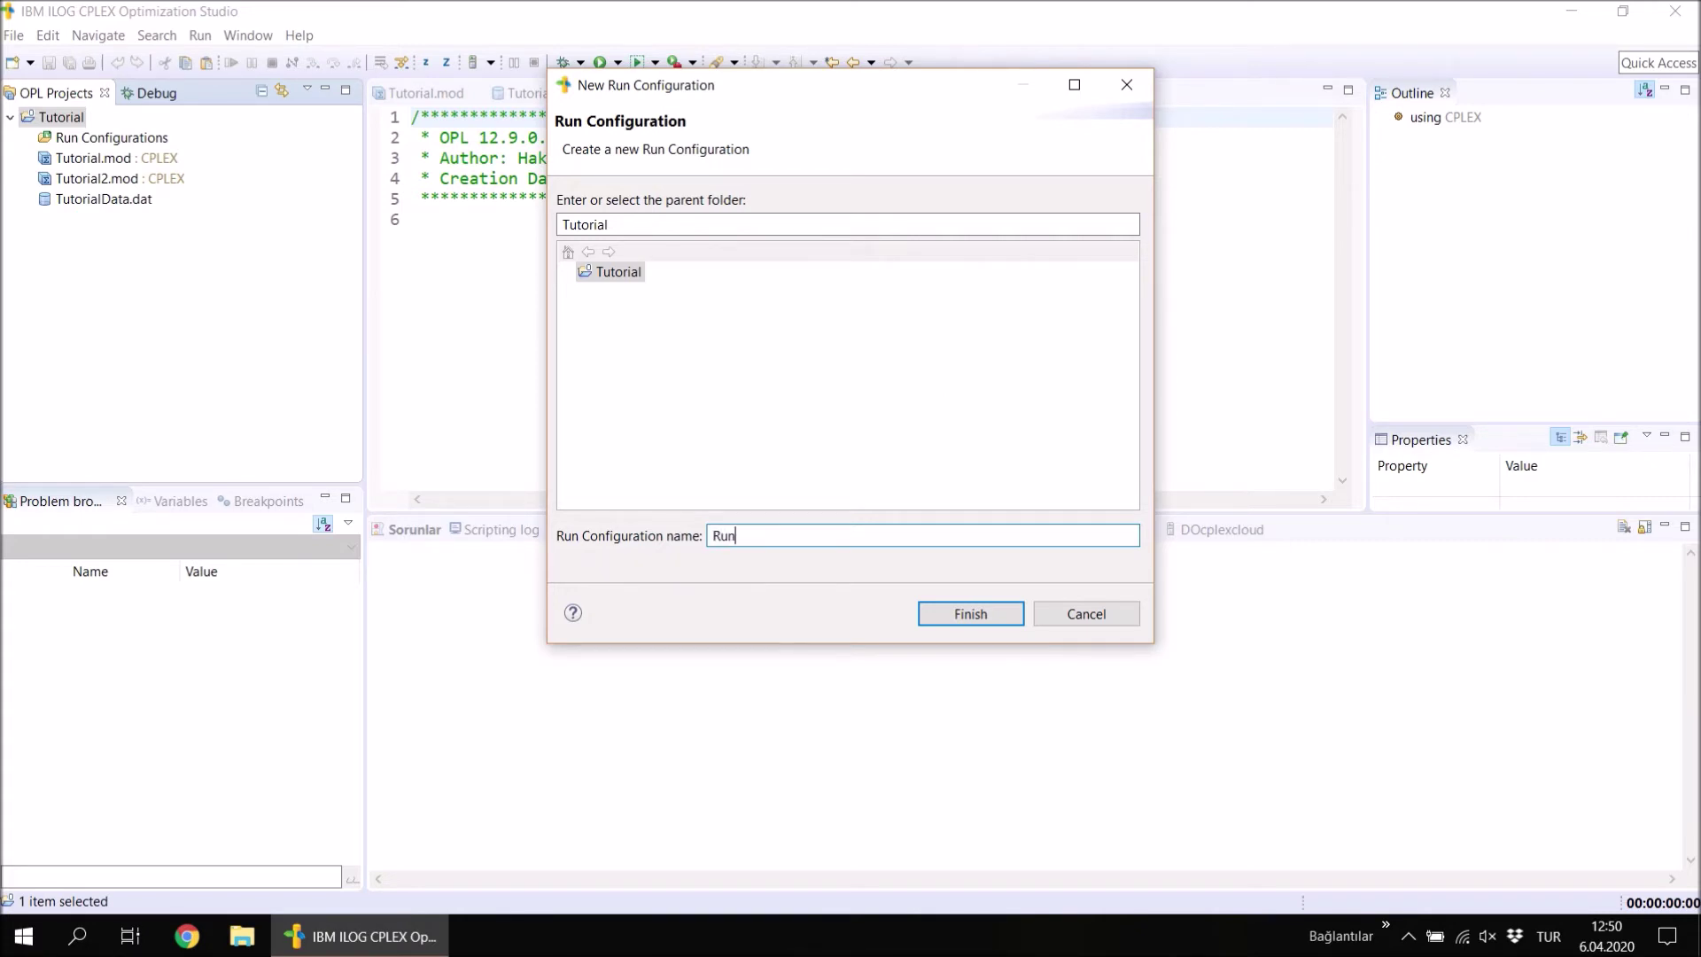
text(1)
click(975, 612)
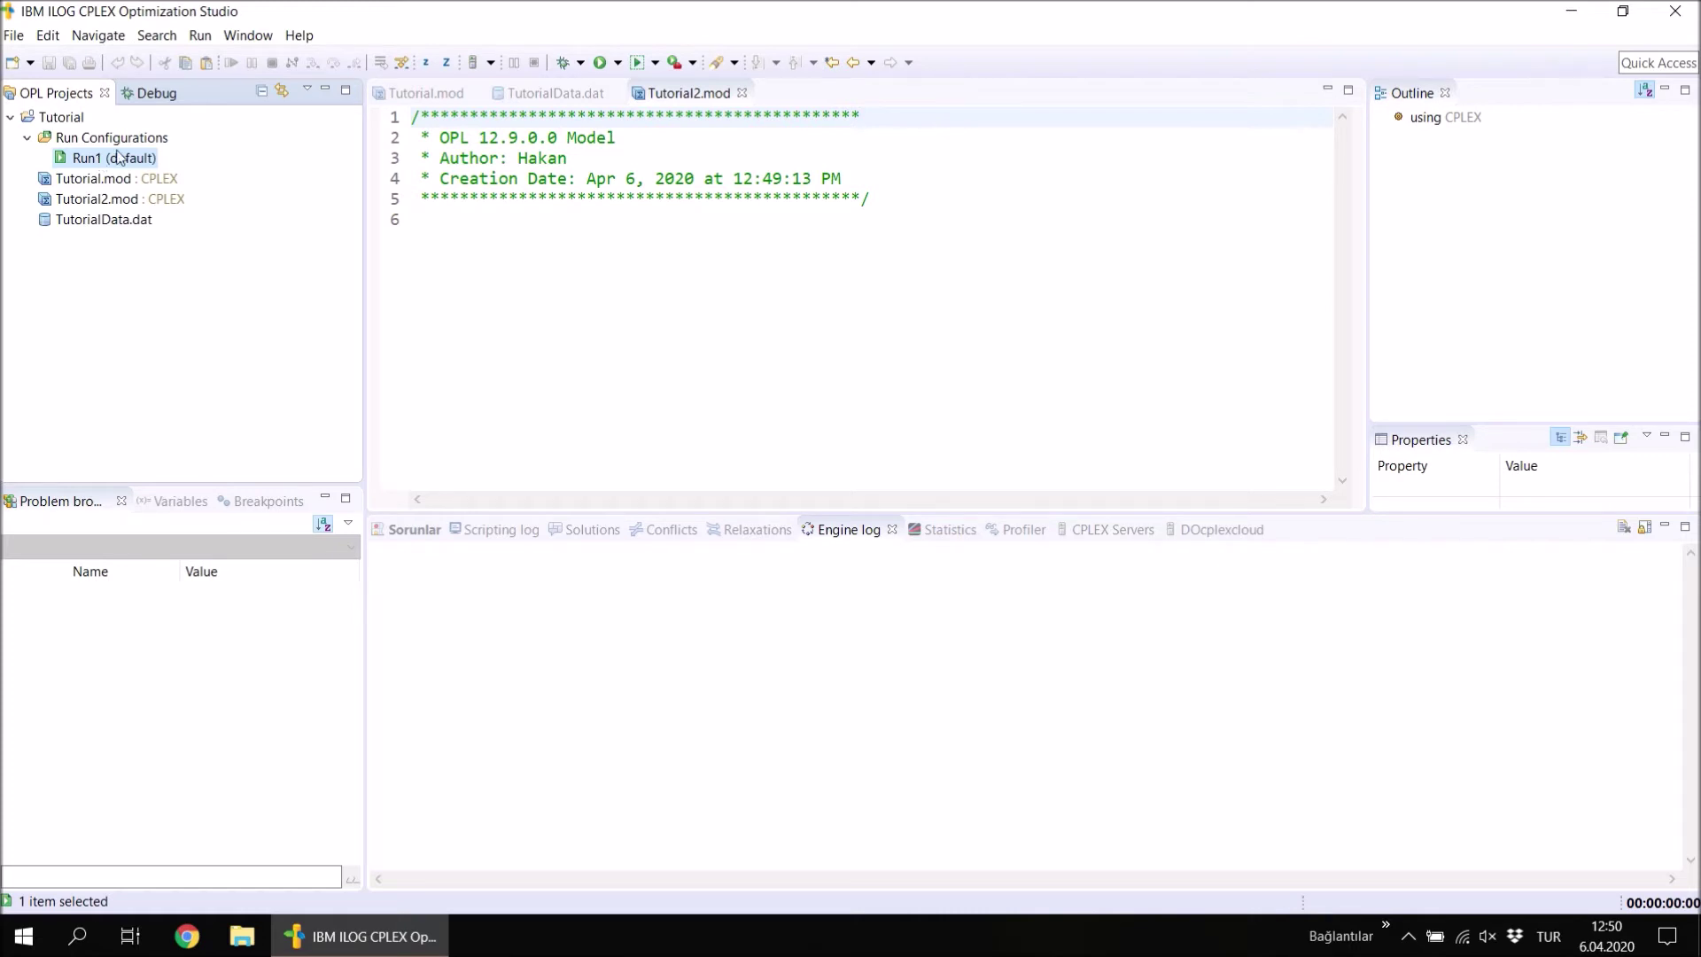
Add the model file Tutorial.mod to the run configuration Run1 and confirm the reference.
click(80, 183)
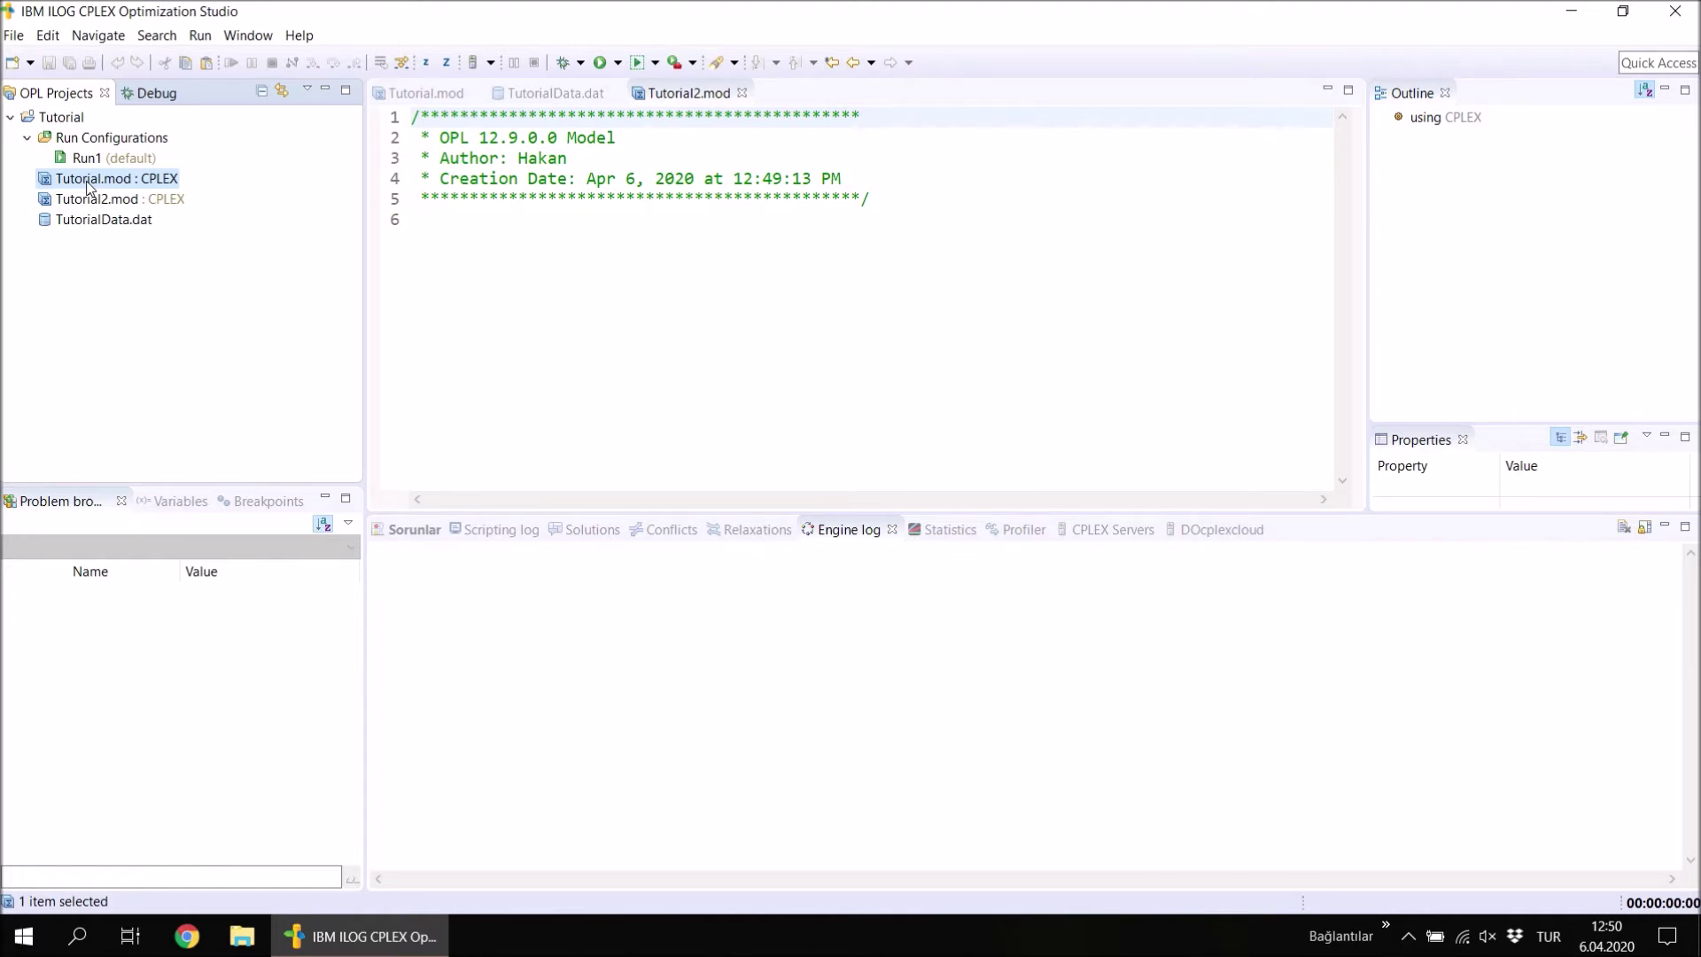
drag(88, 185, 95, 160)
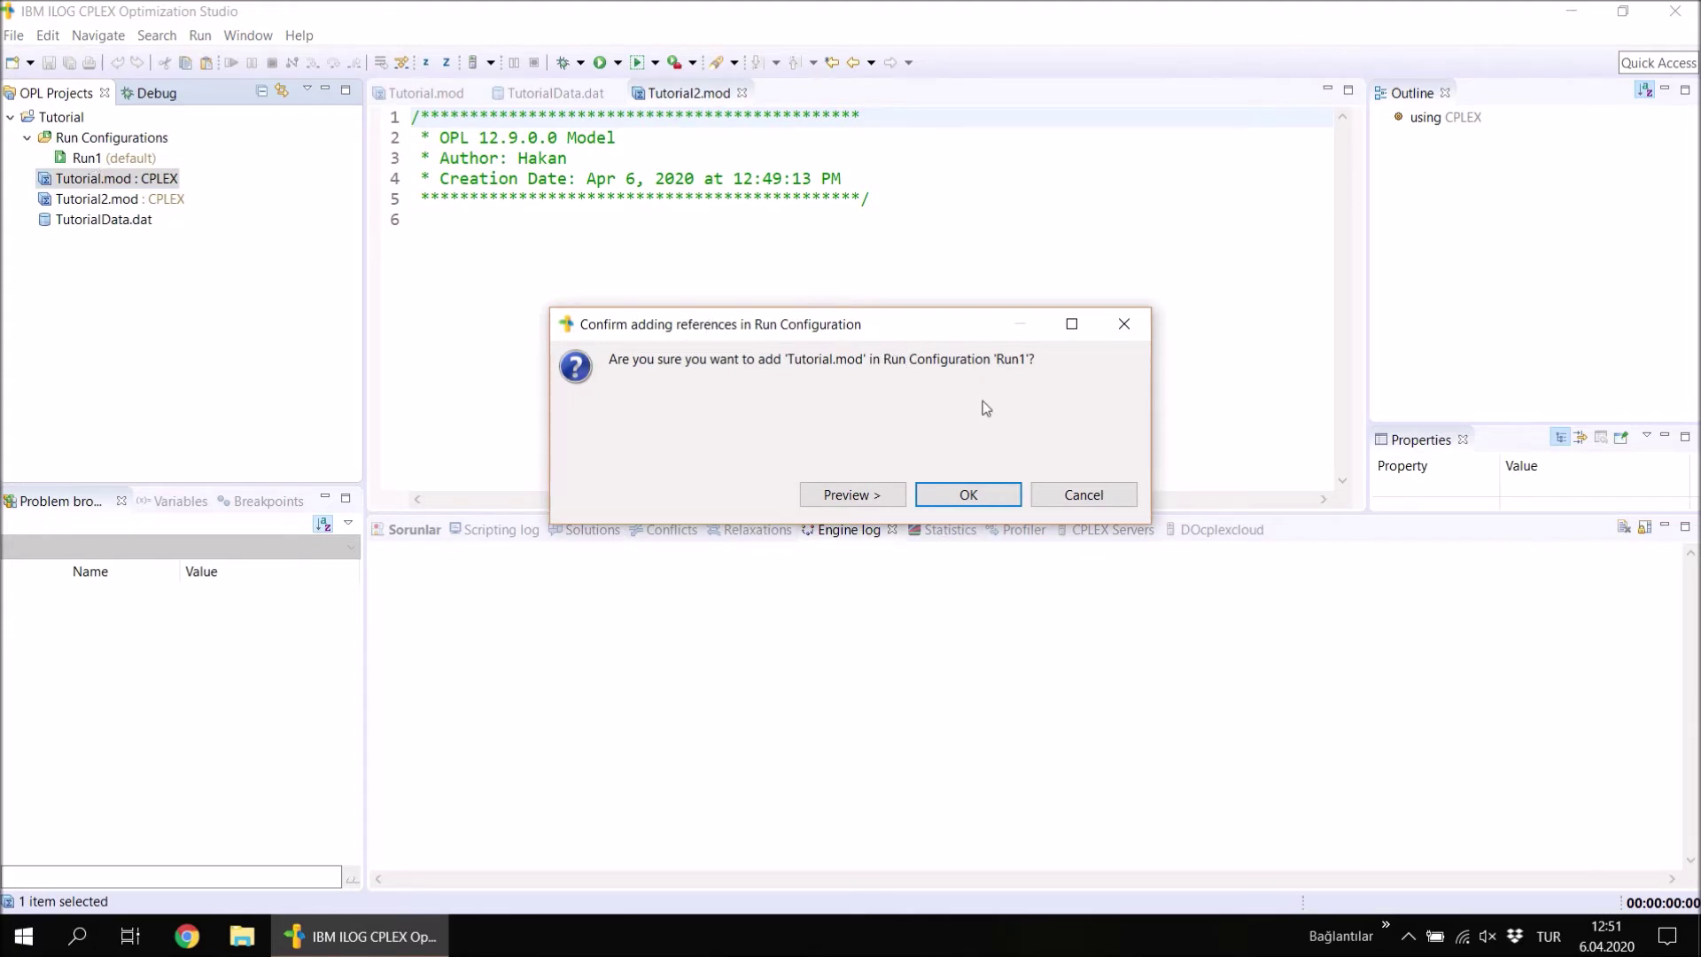
click(987, 490)
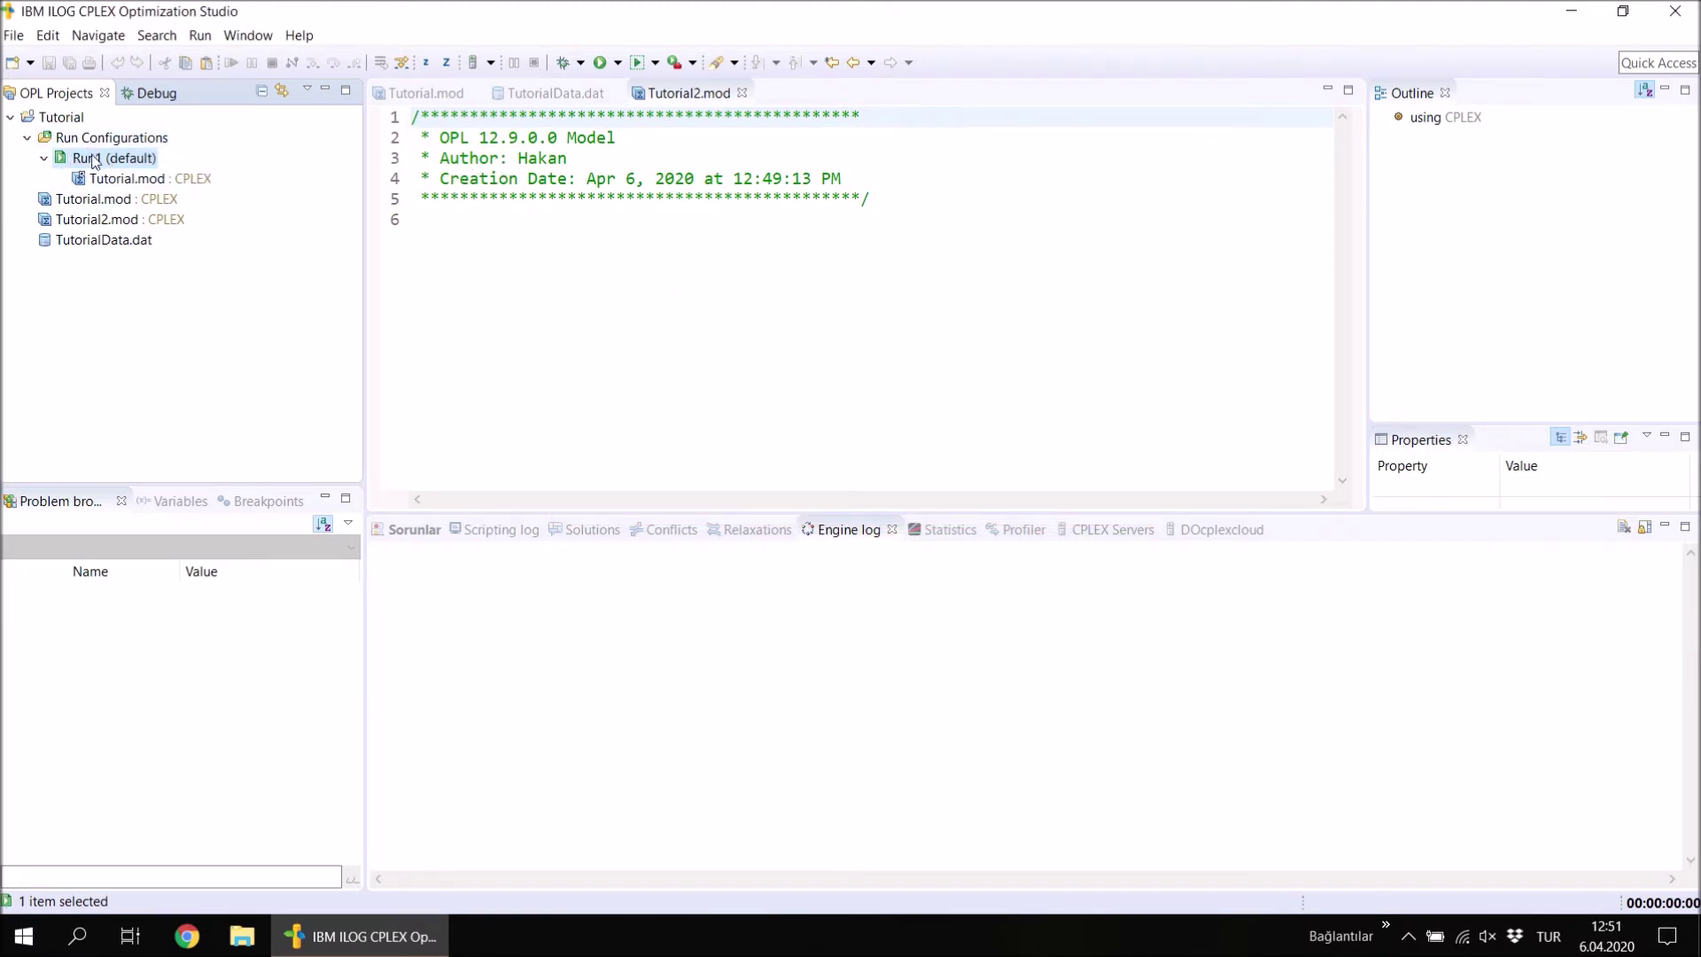
Add the data file TutorialData.dat to the run configuration Run1 and confirm the reference.
click(98, 241)
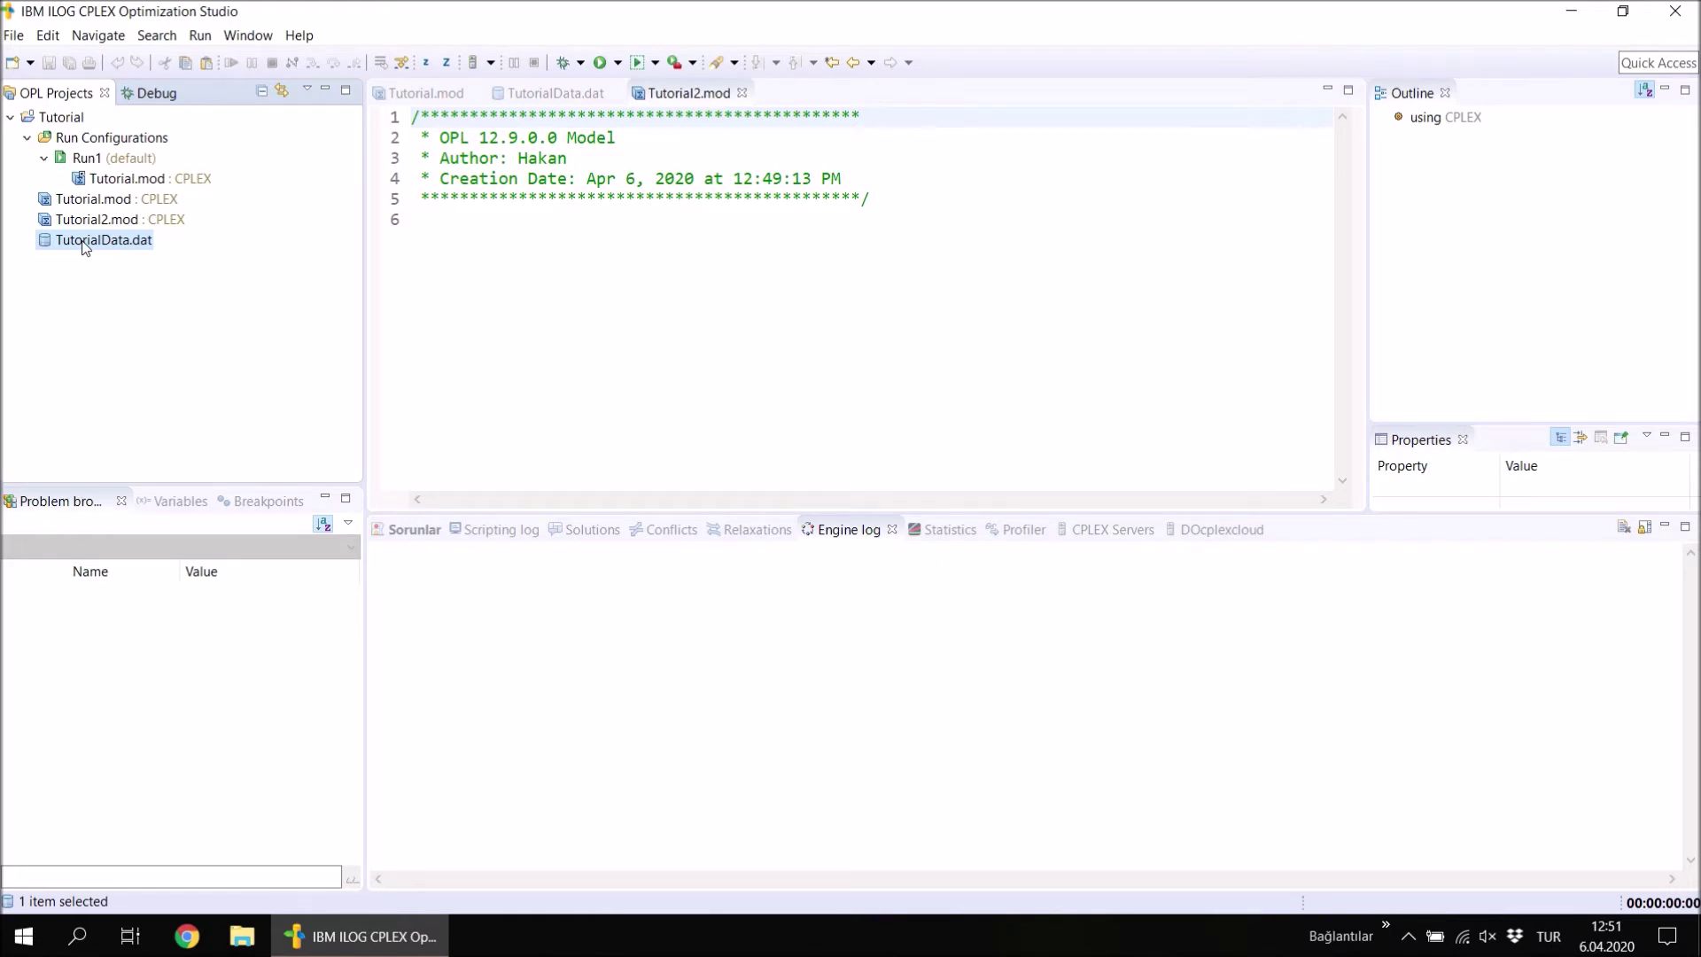
drag(85, 248, 97, 164)
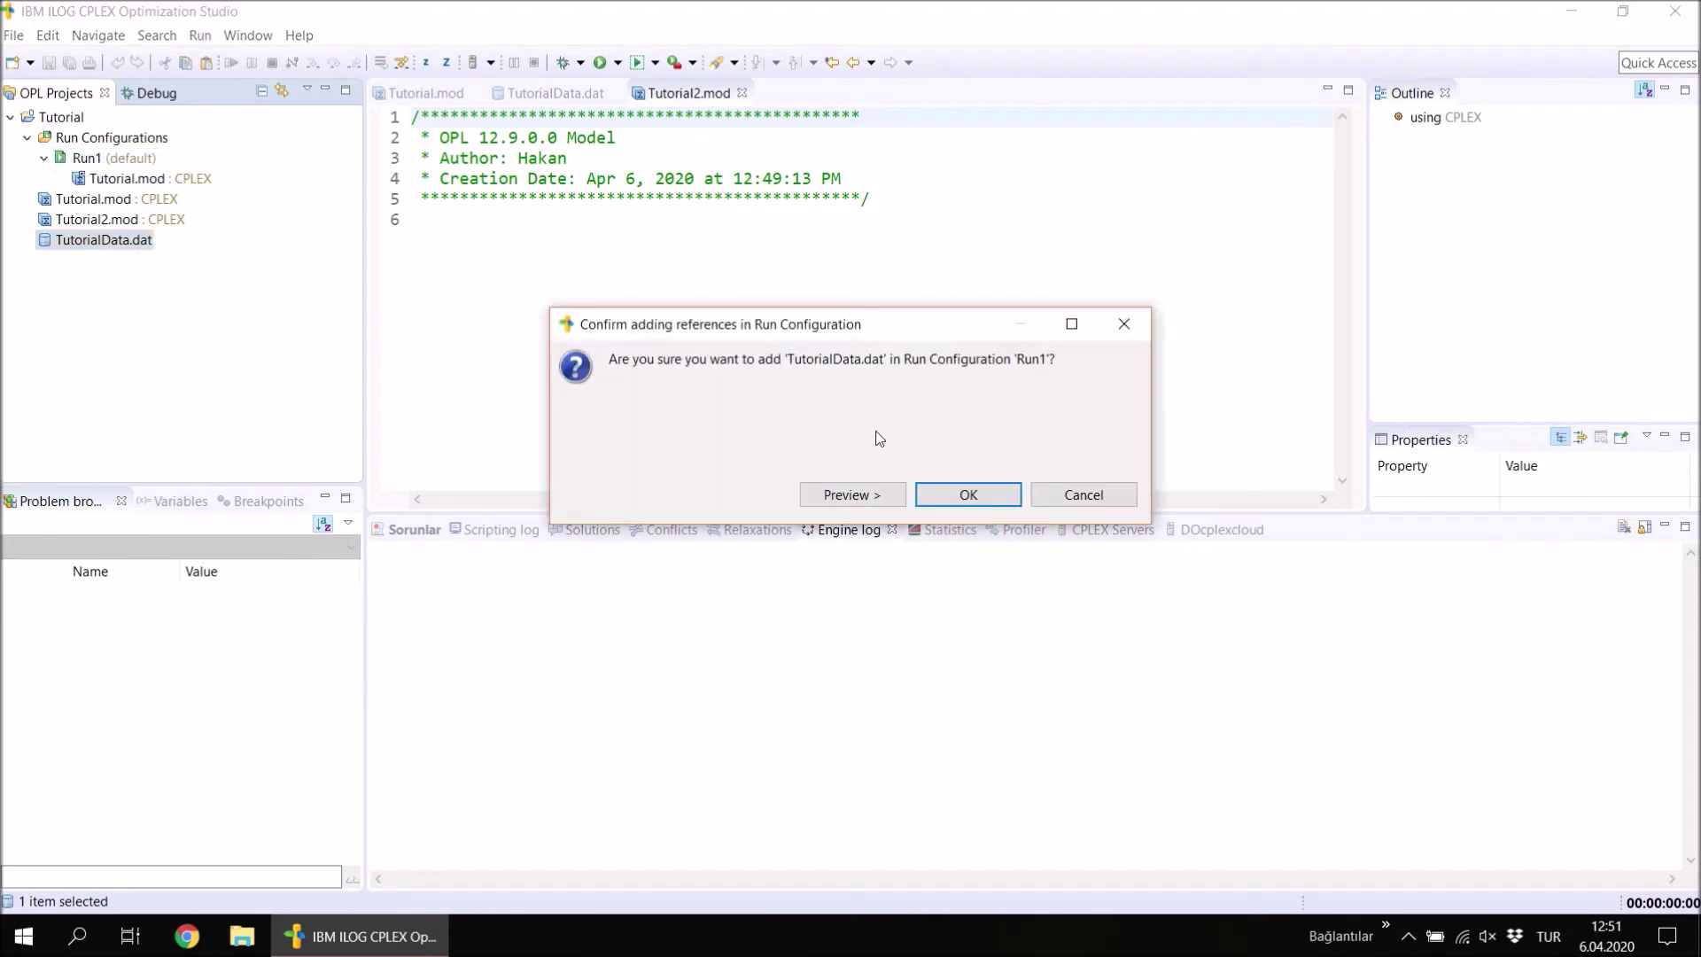
click(967, 494)
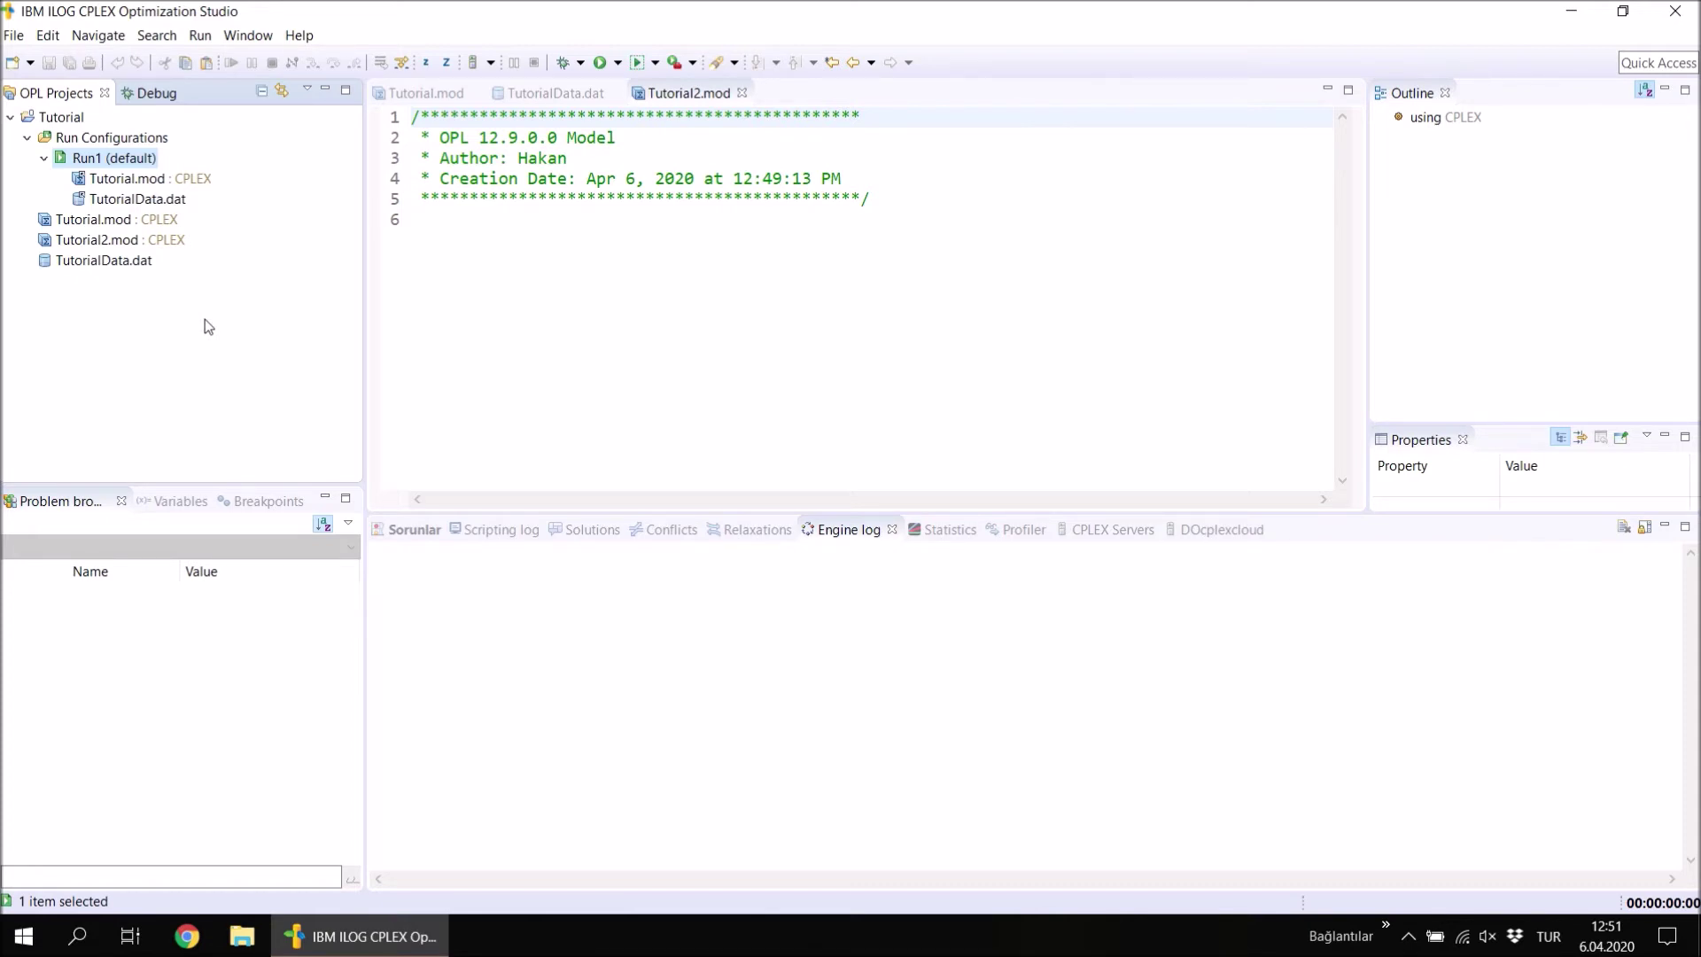
Create a second run configuration named Run2 in the Tutorial project, without making it the default.
right_click(93, 144)
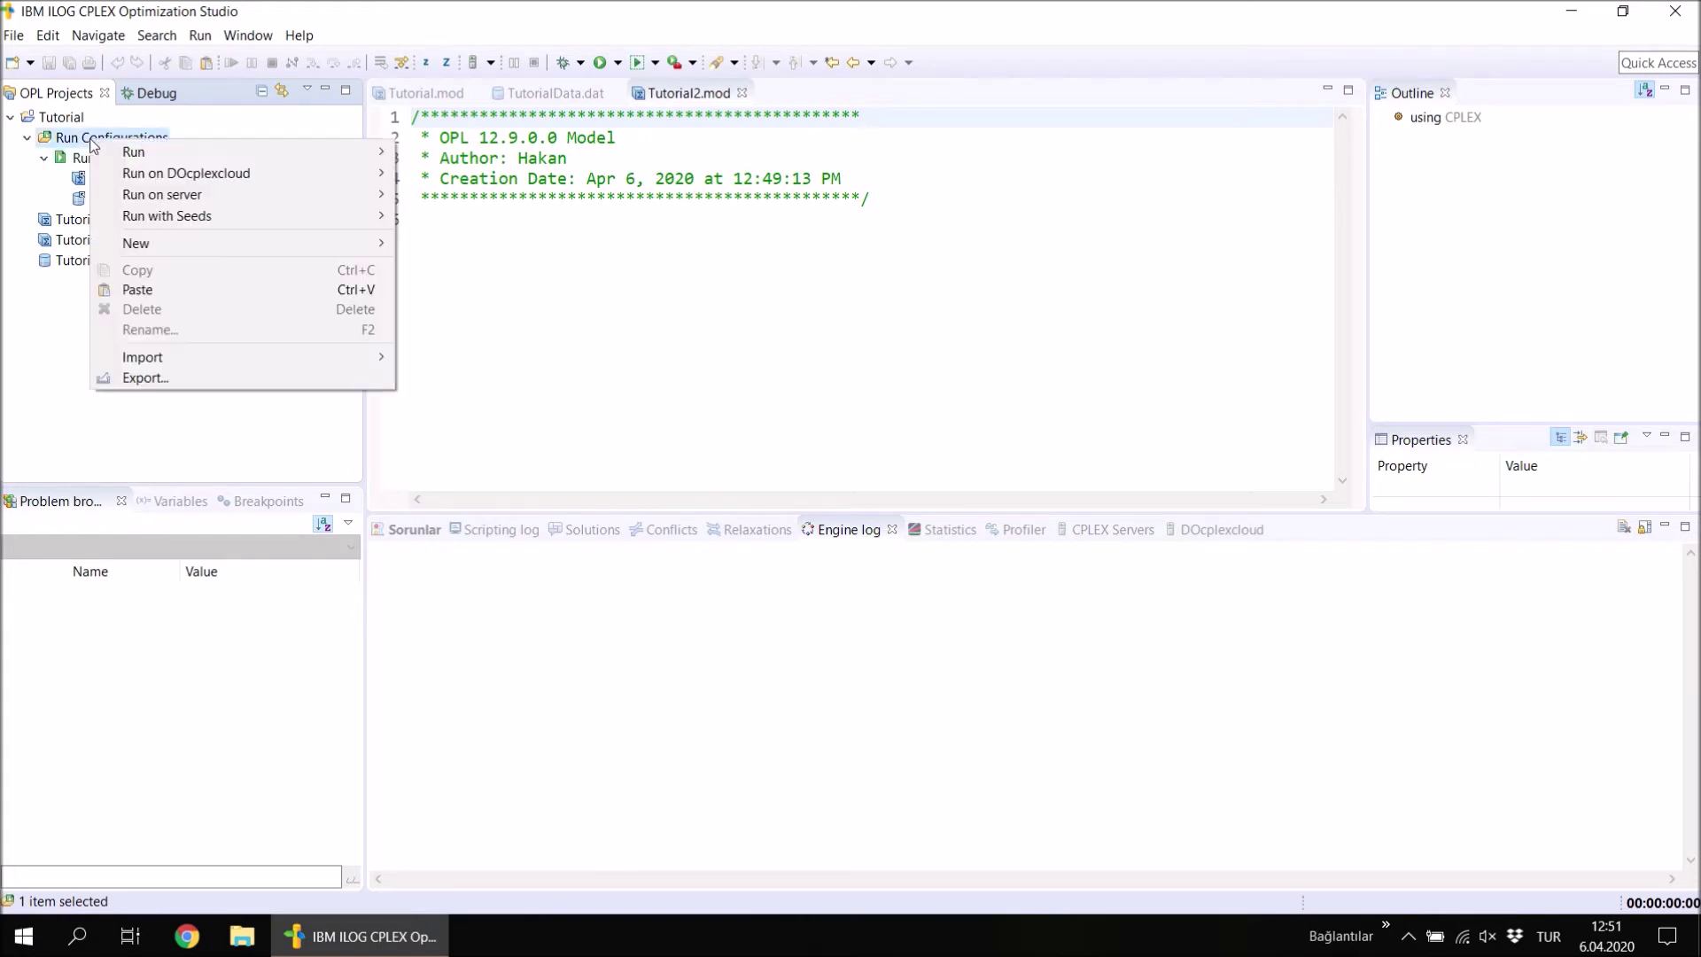
mouse_move(262, 237)
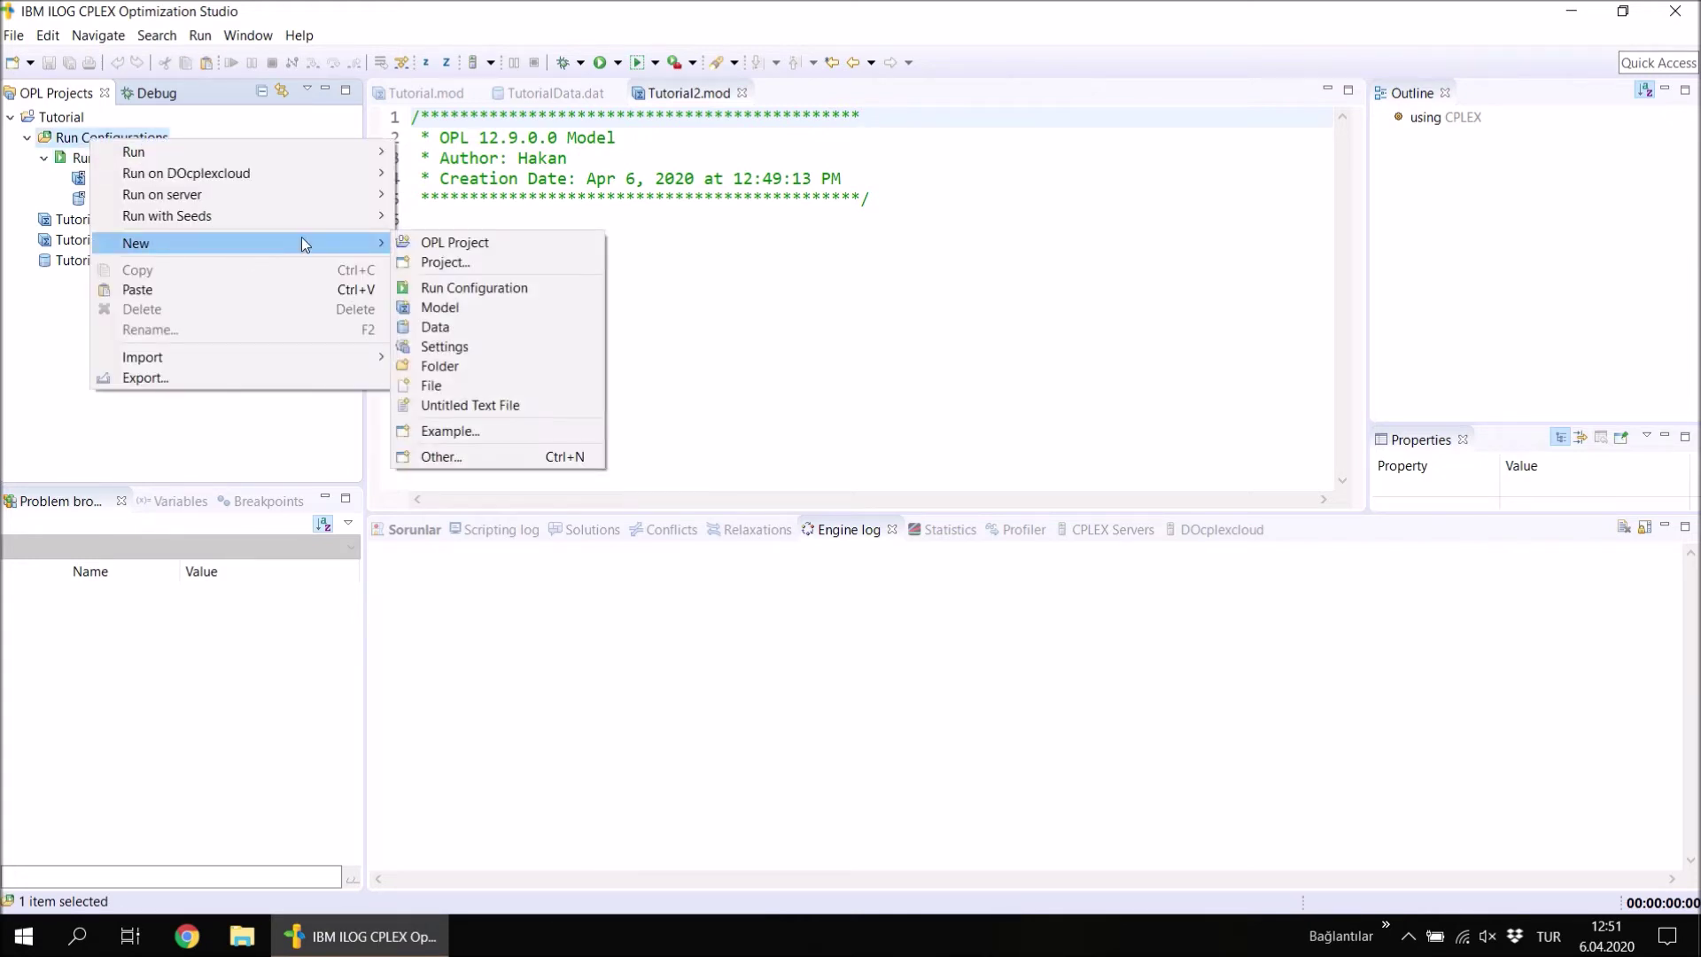
click(477, 289)
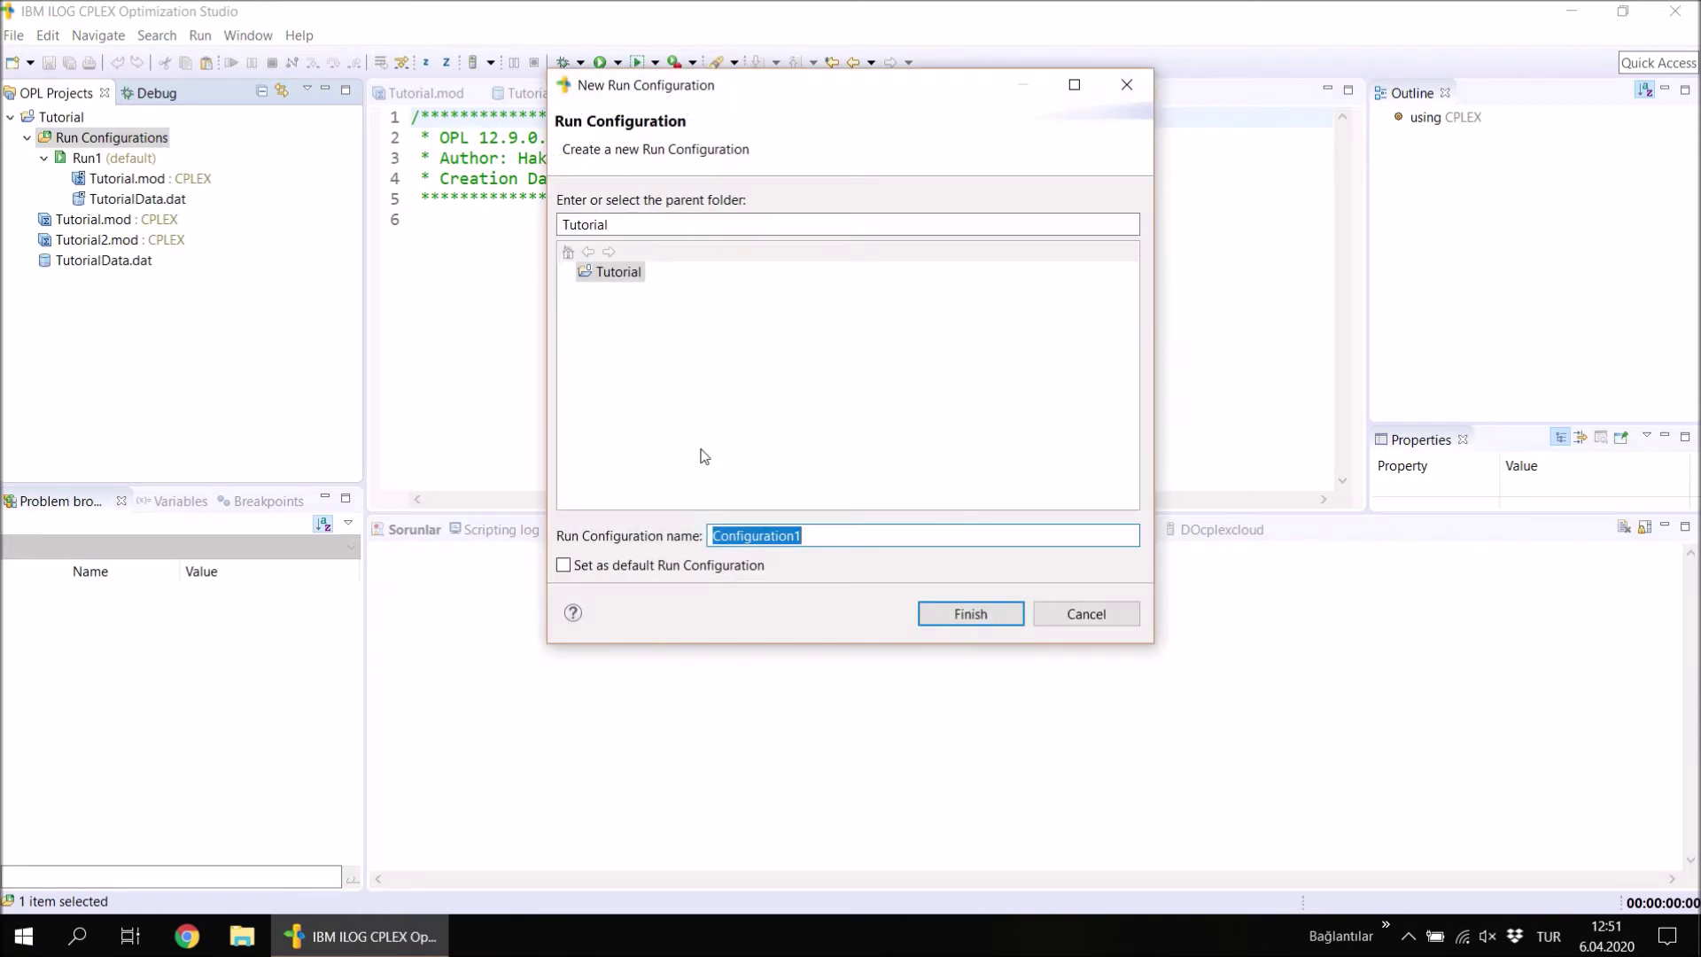
text(Run2)
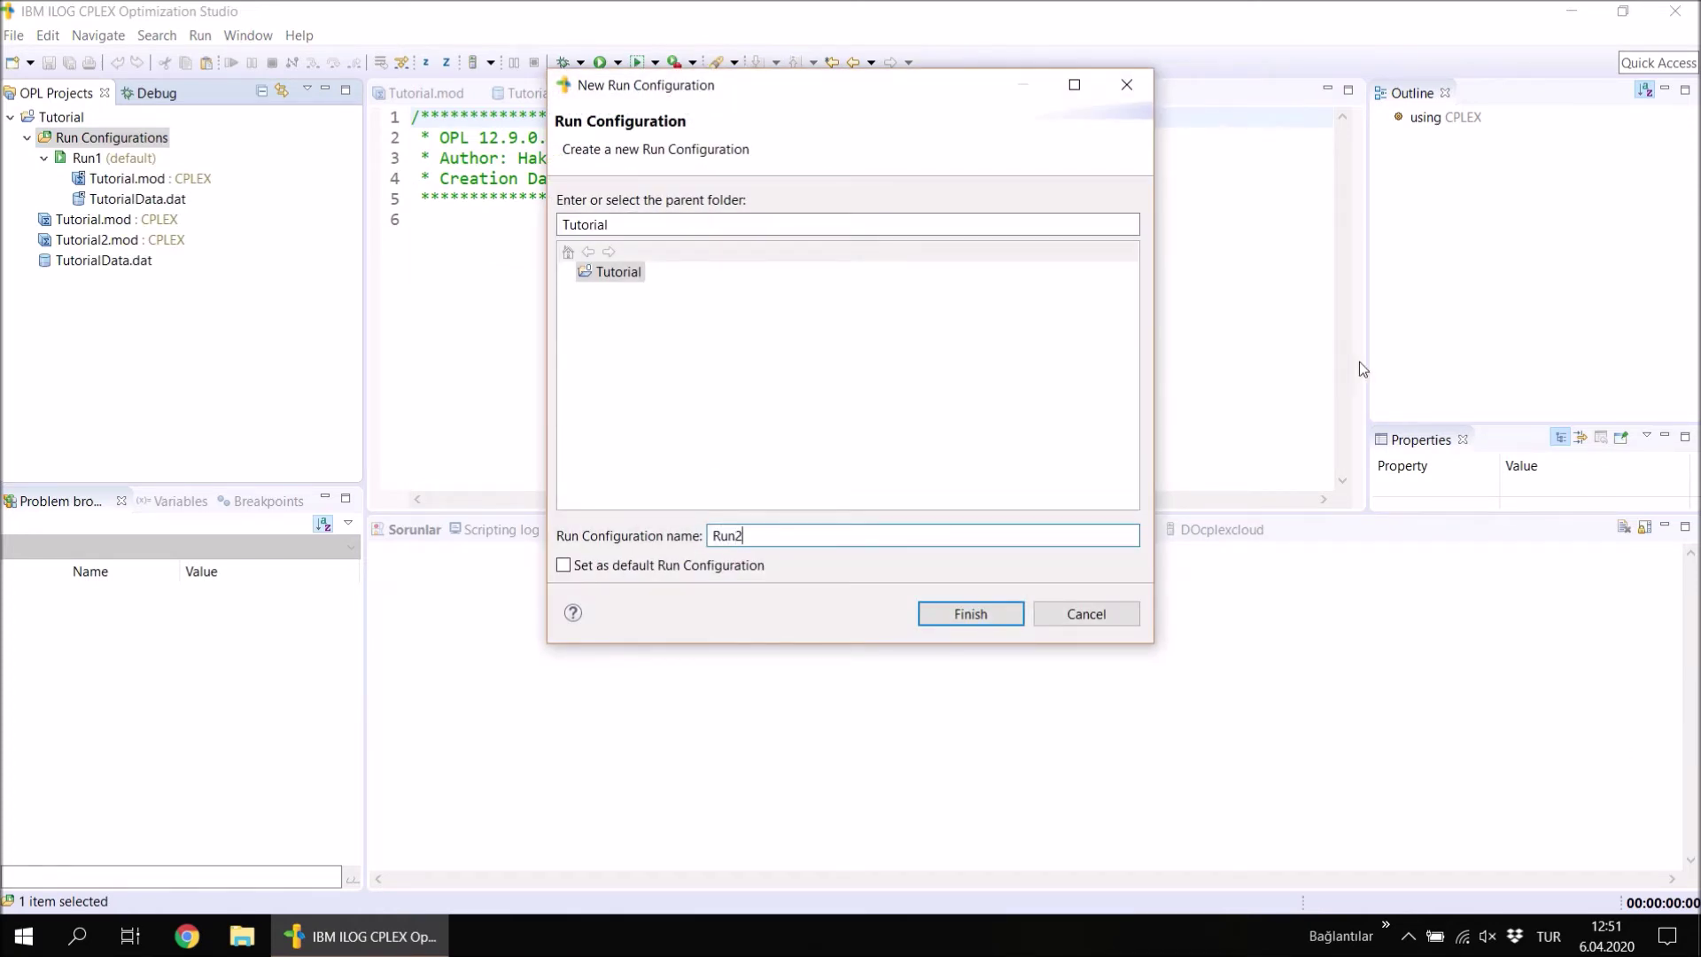
click(1009, 612)
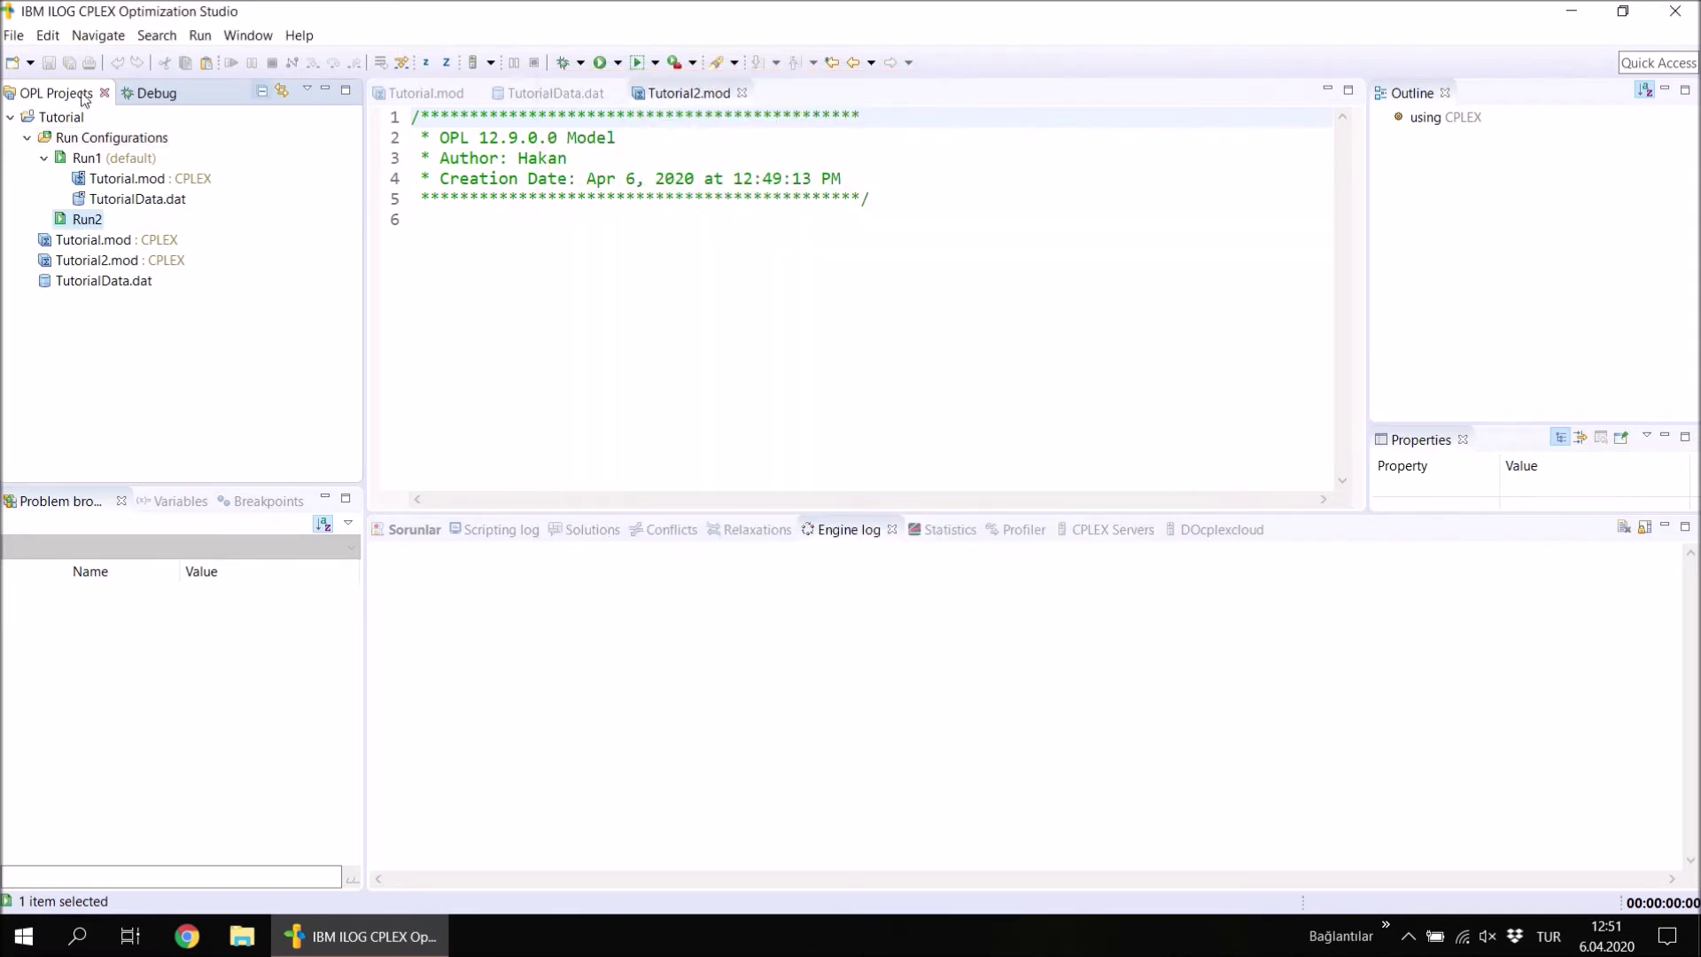
Add the model file Tutorial2.mod to the run configuration Run2 and confirm the reference.
click(44, 157)
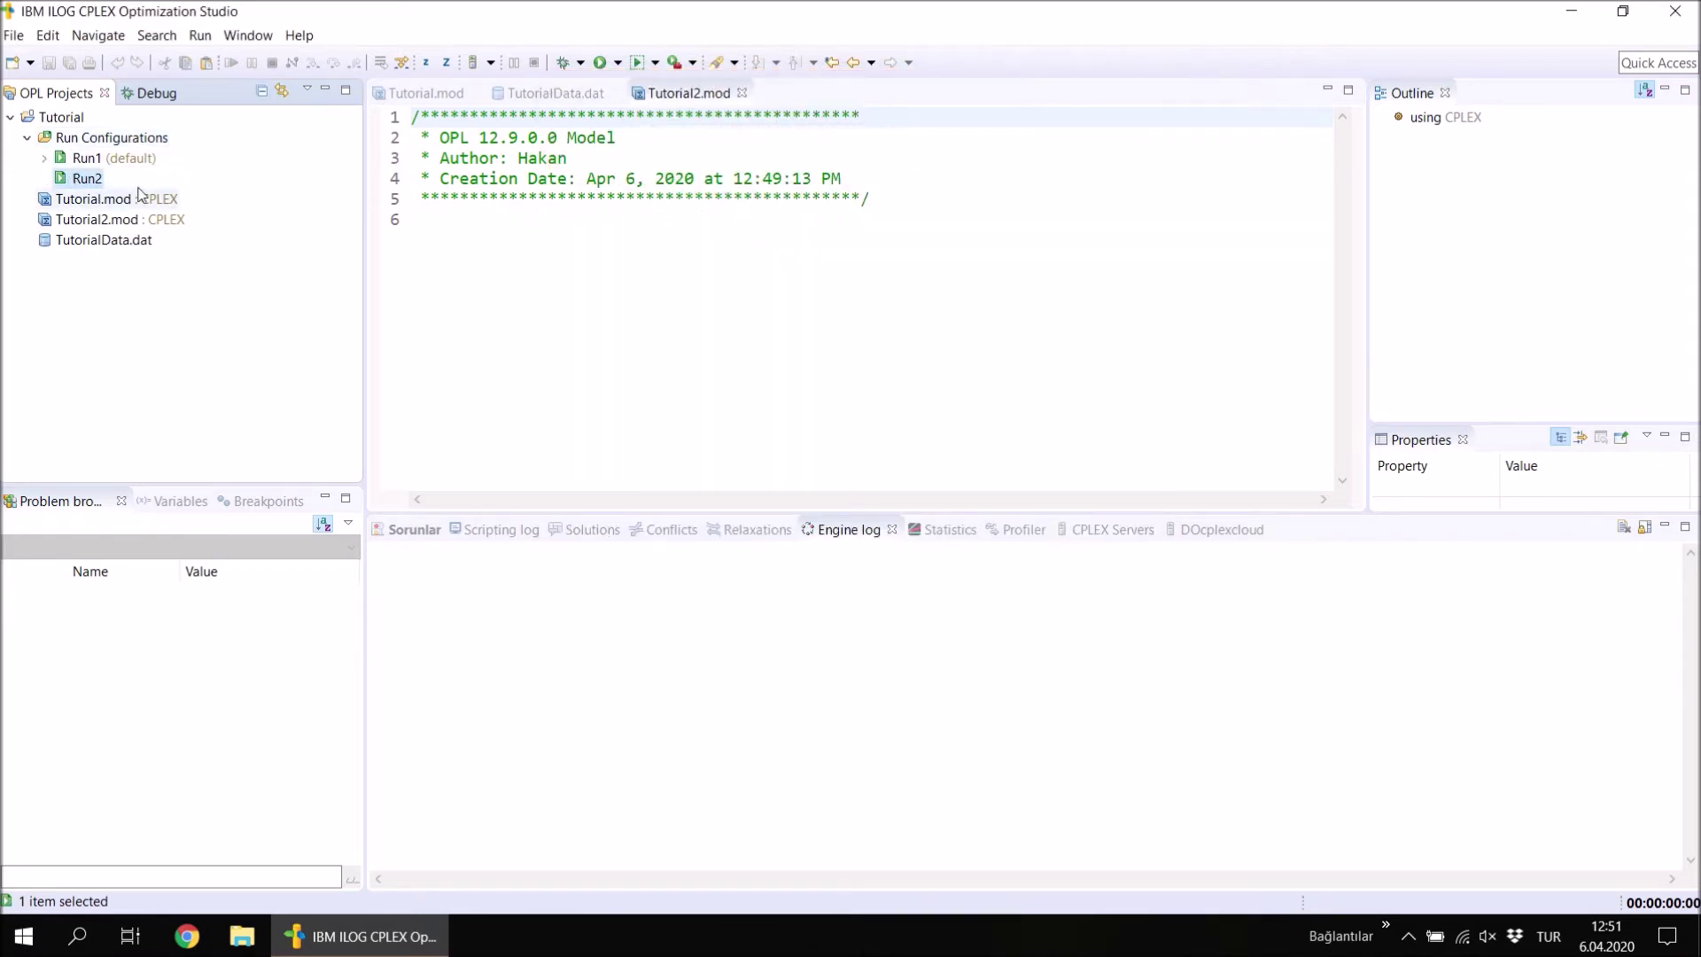
click(45, 158)
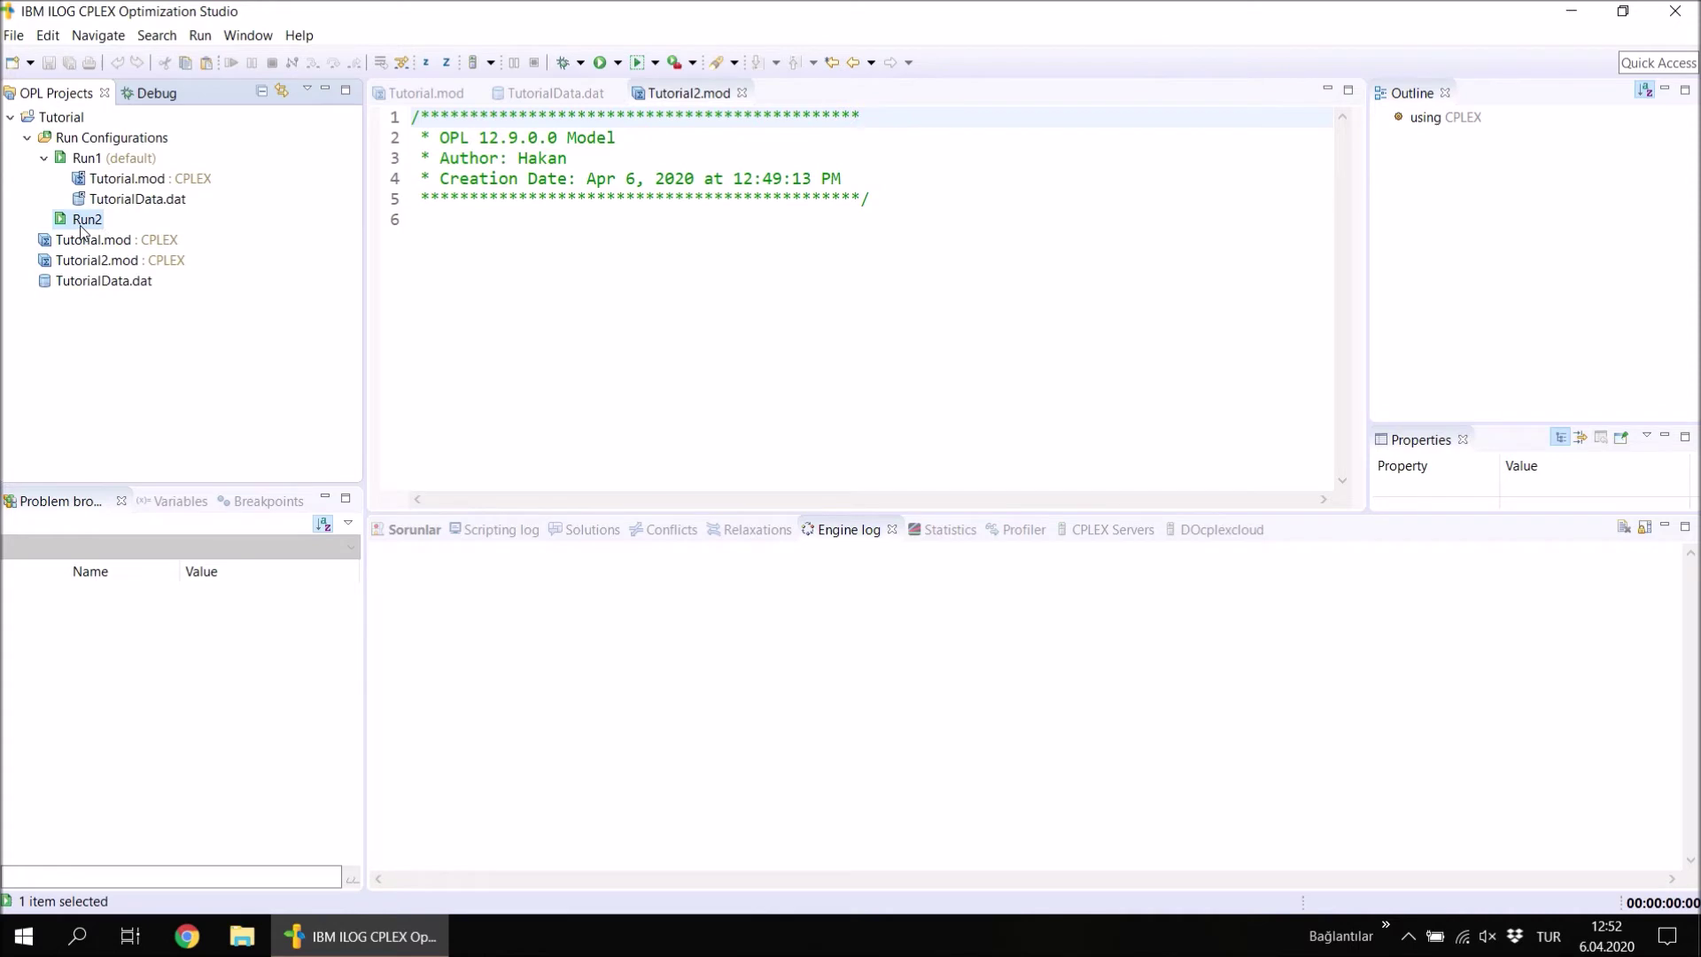
click(97, 260)
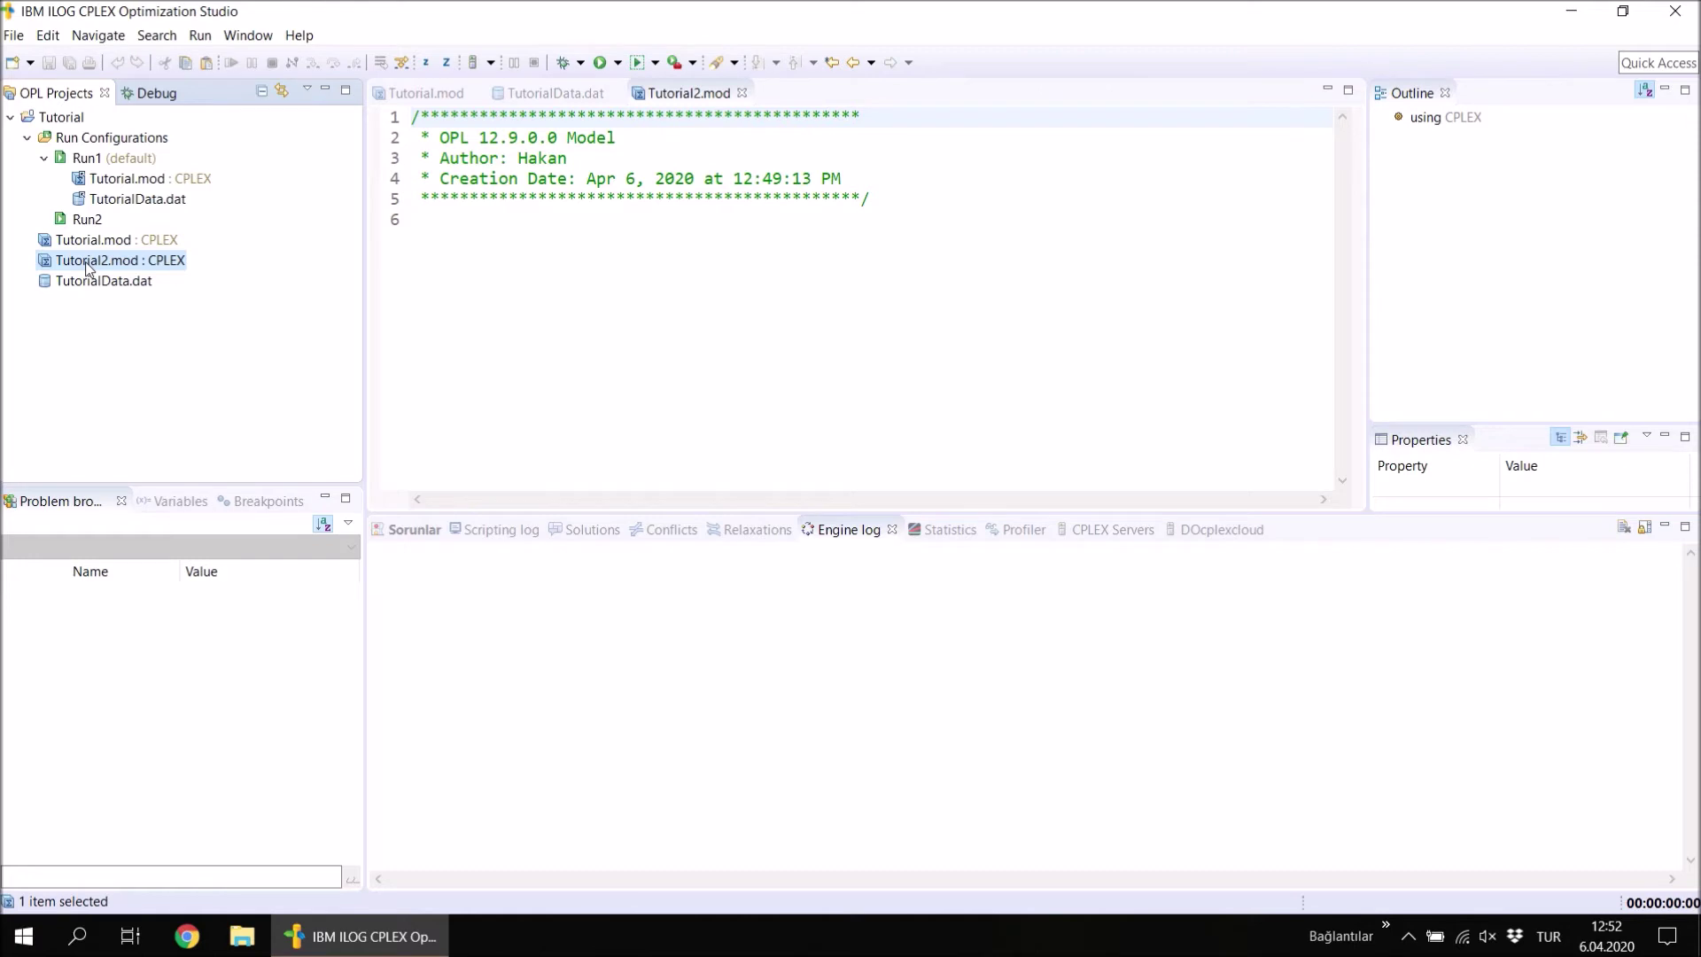
drag(86, 266, 95, 223)
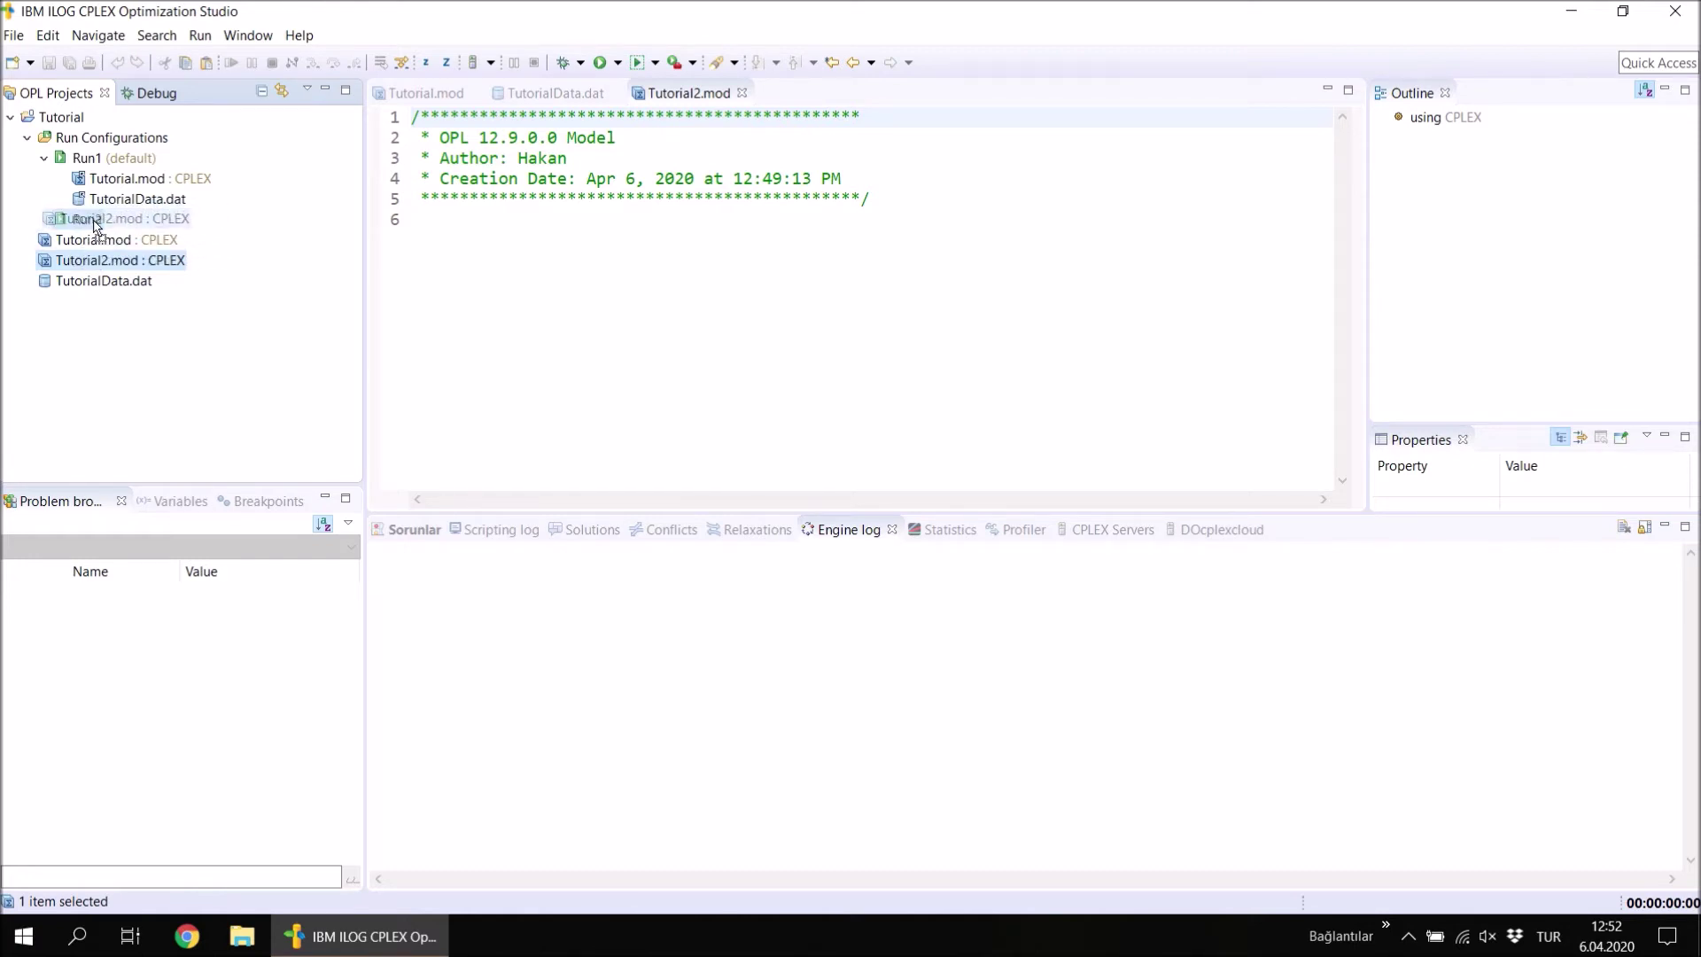
drag(96, 226, 96, 226)
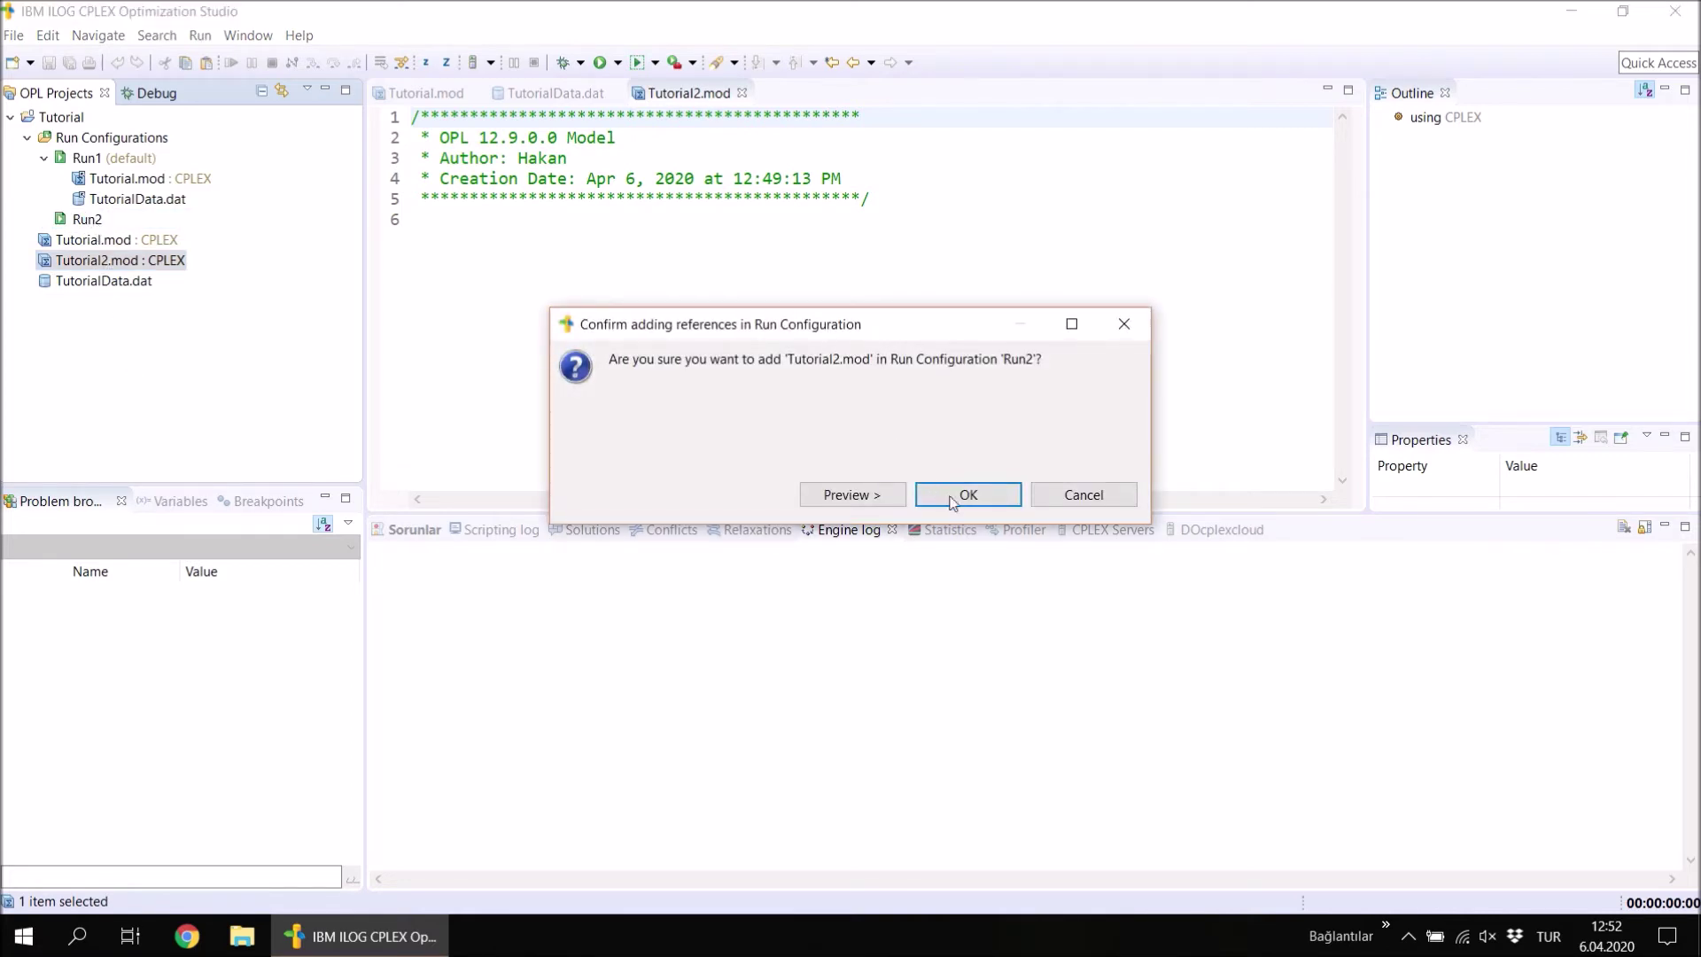
click(953, 502)
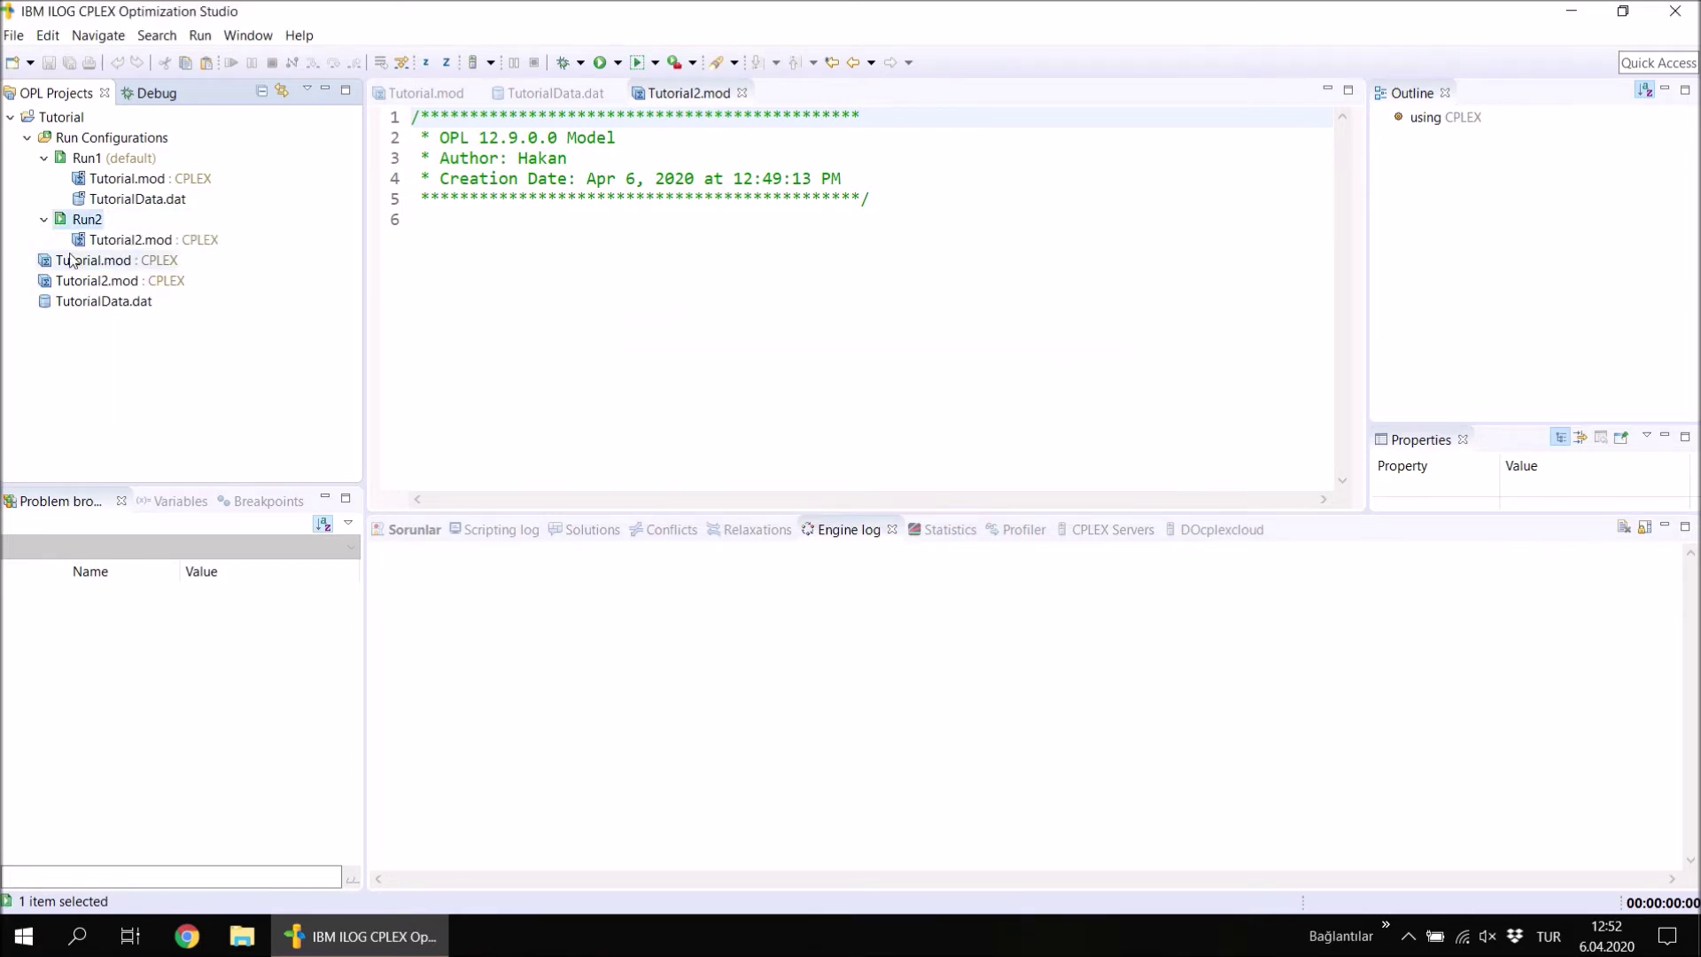
Add the data file TutorialData.dat to the run configuration Run2 and confirm the reference.
click(92, 302)
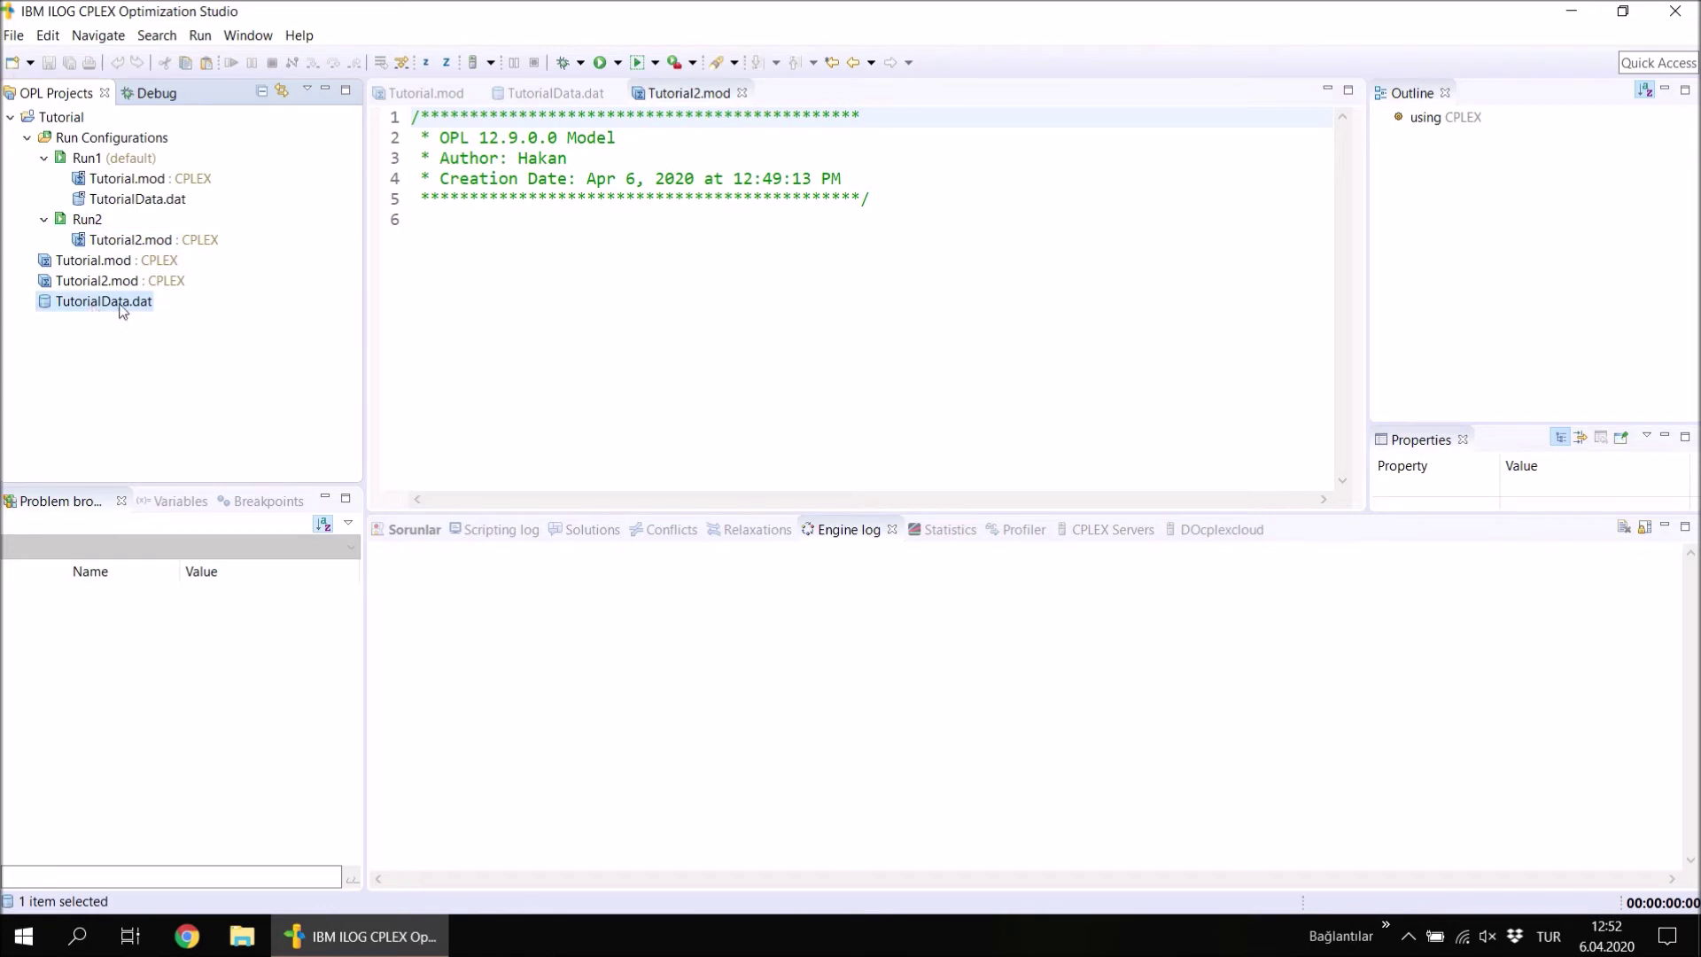
drag(92, 306, 111, 224)
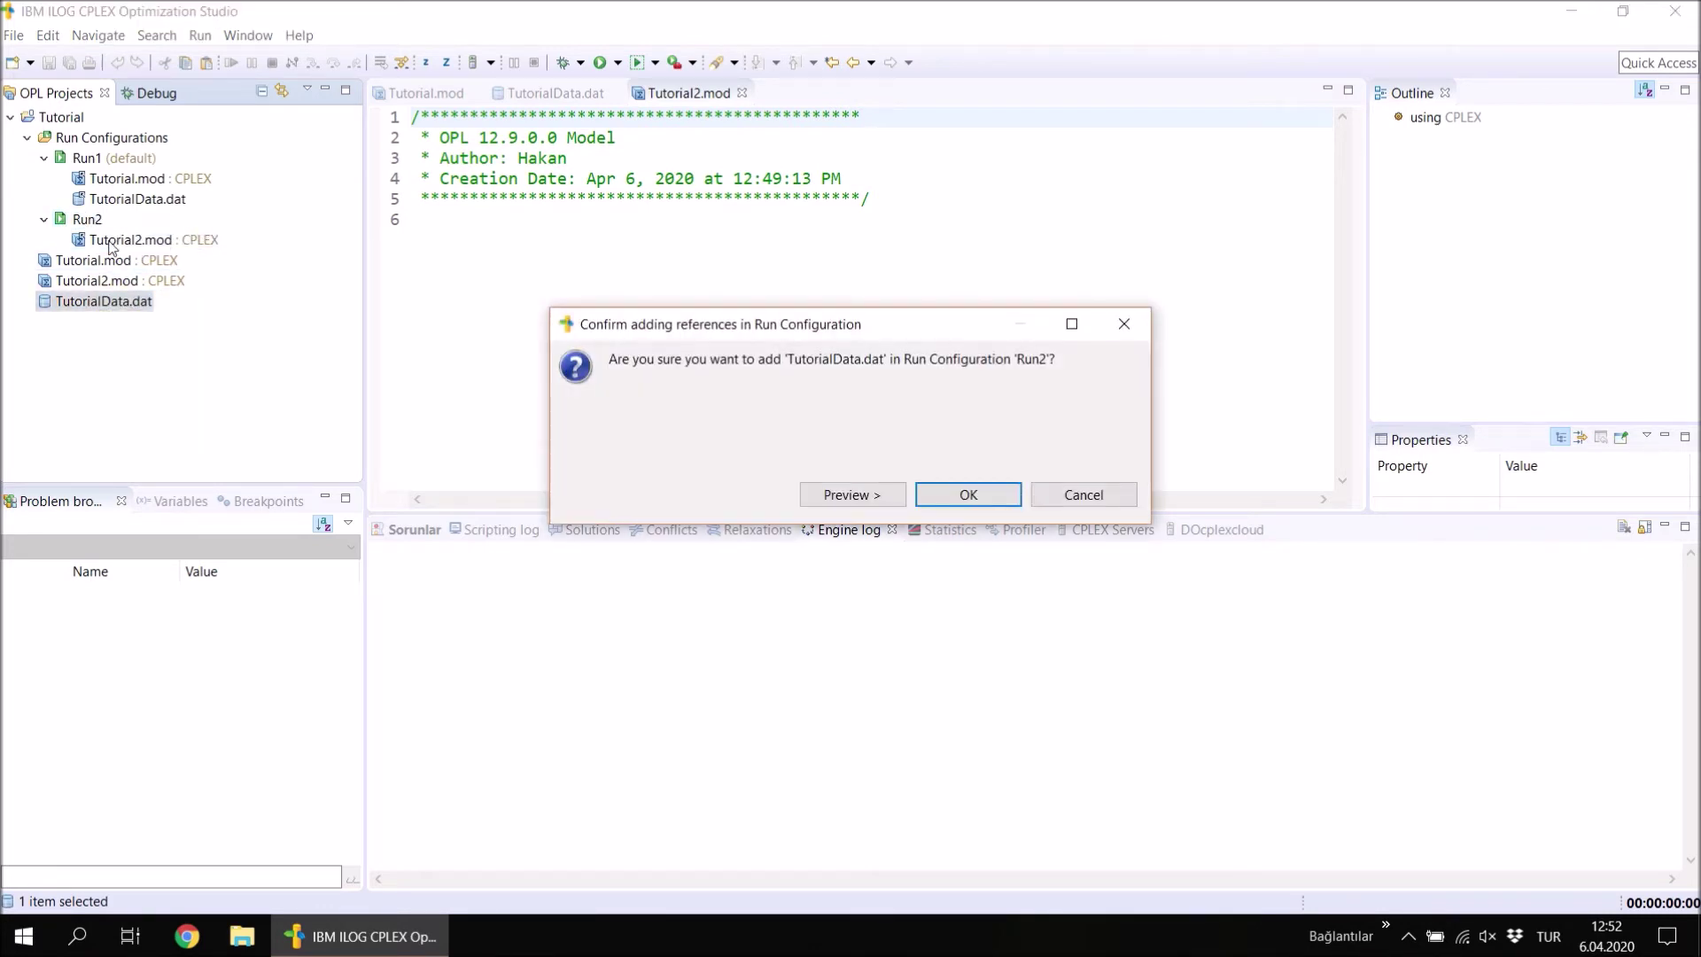
click(965, 491)
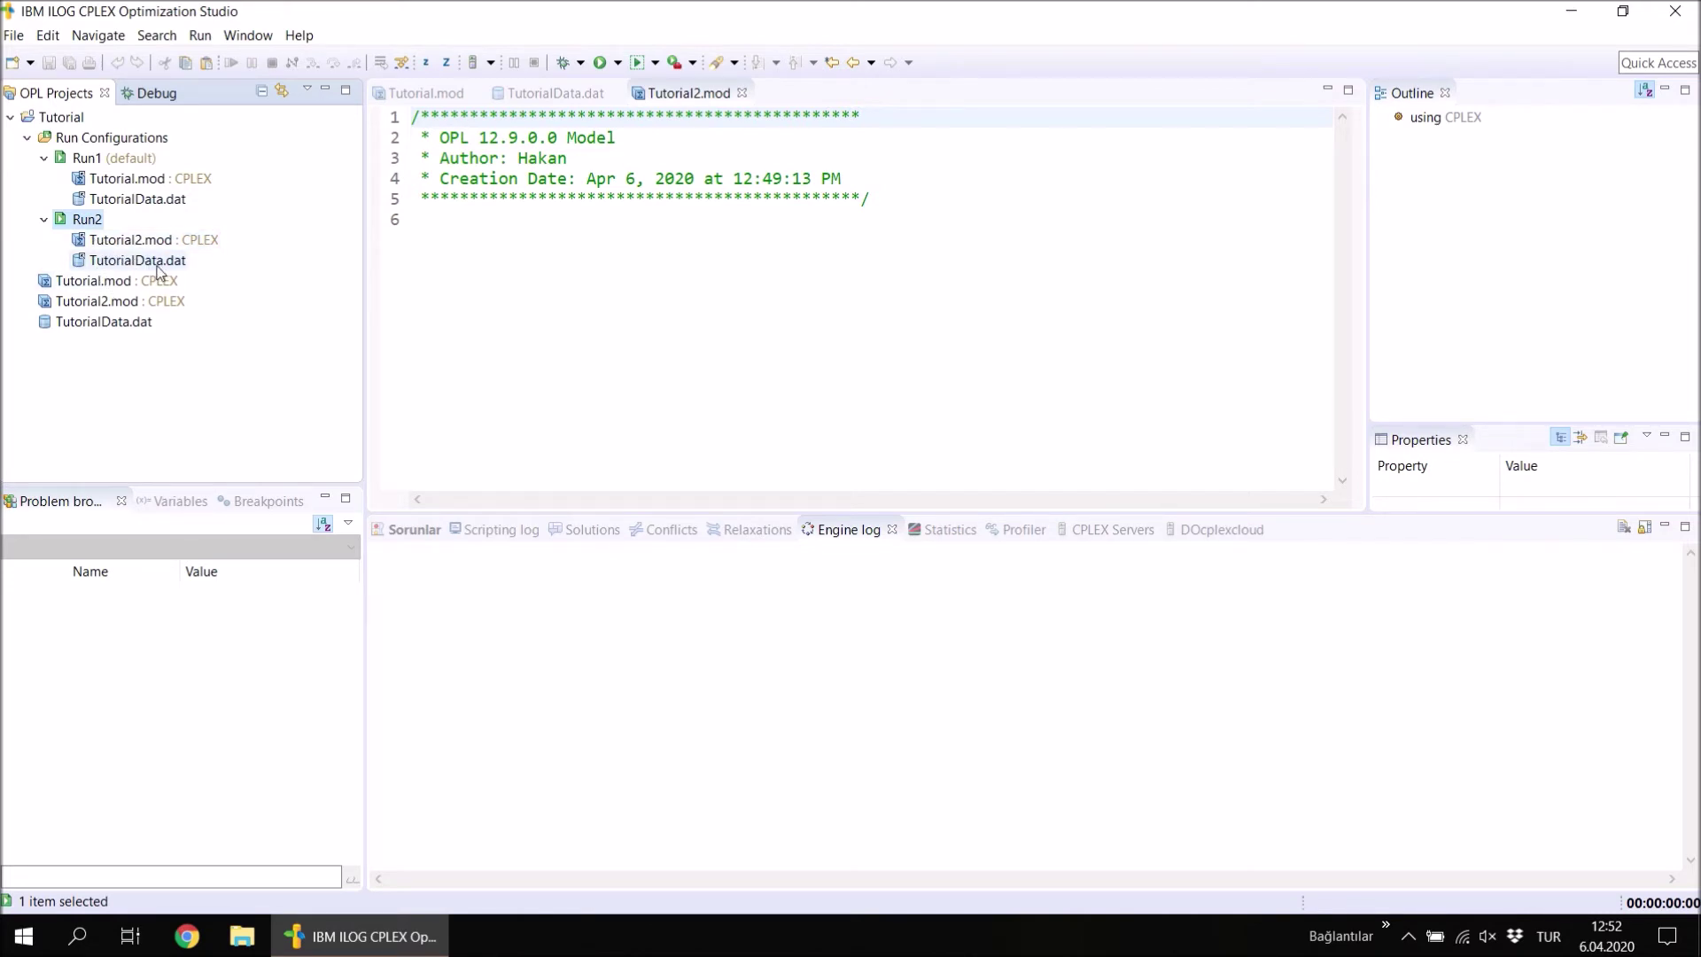
Check the TutorialData.dat references in Run1 and Run2 against the project's data file, and show that file in the editor.
click(146, 202)
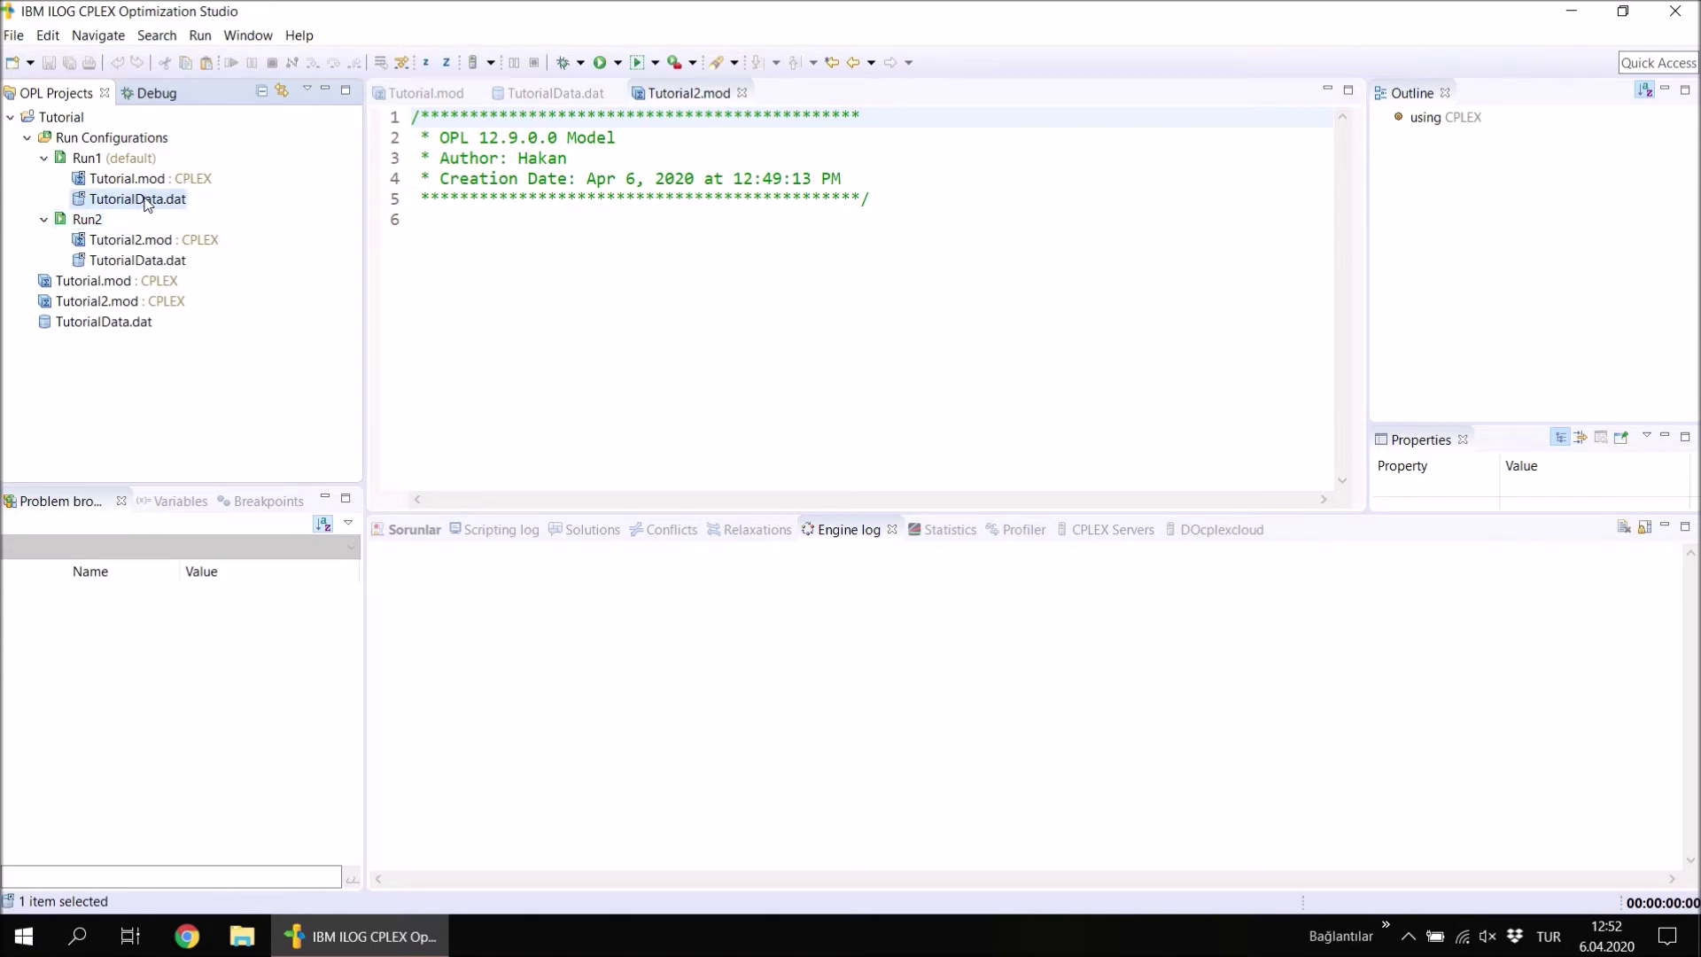
click(142, 262)
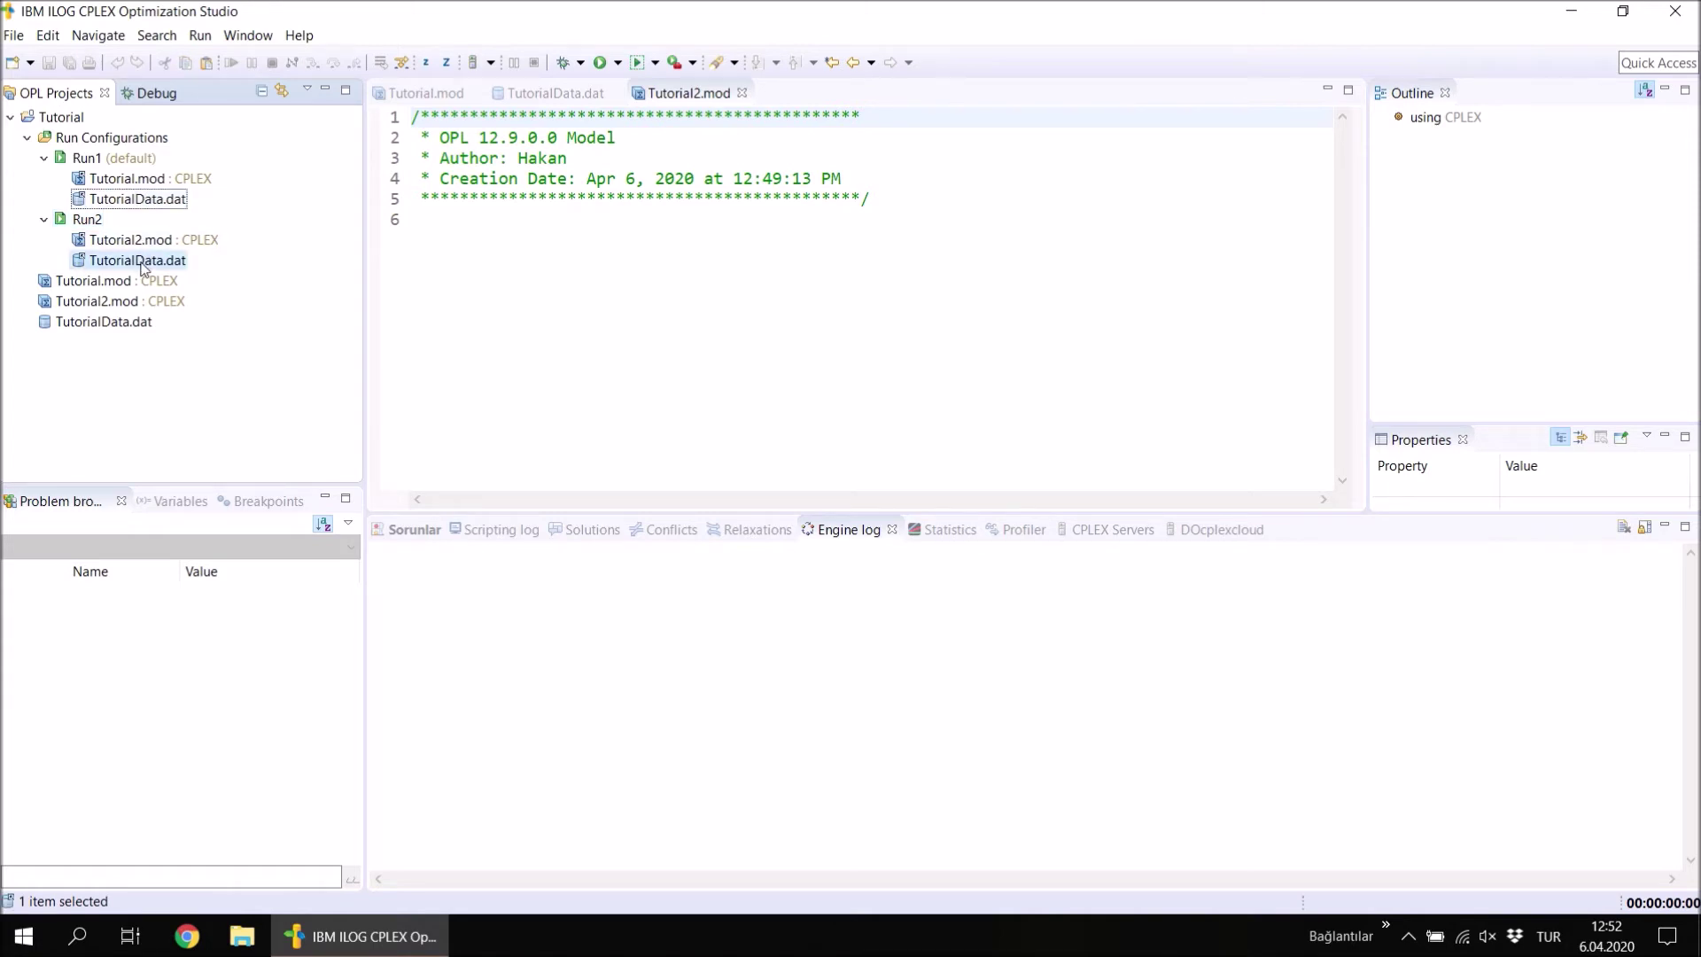
click(114, 326)
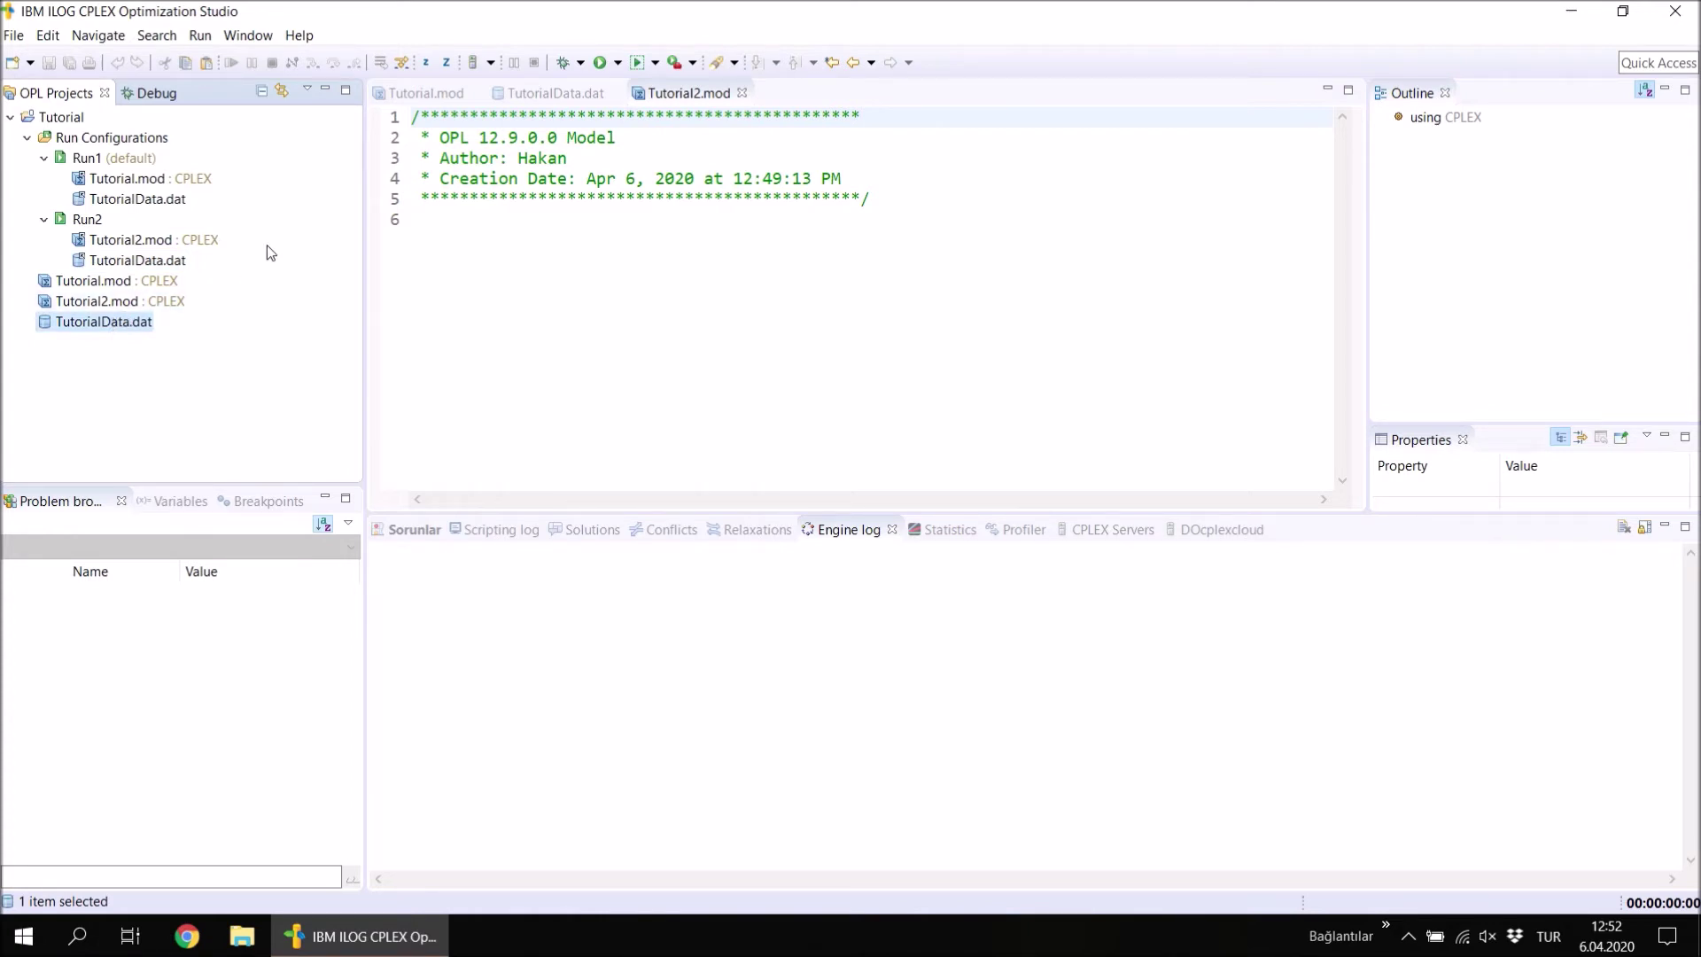
click(556, 93)
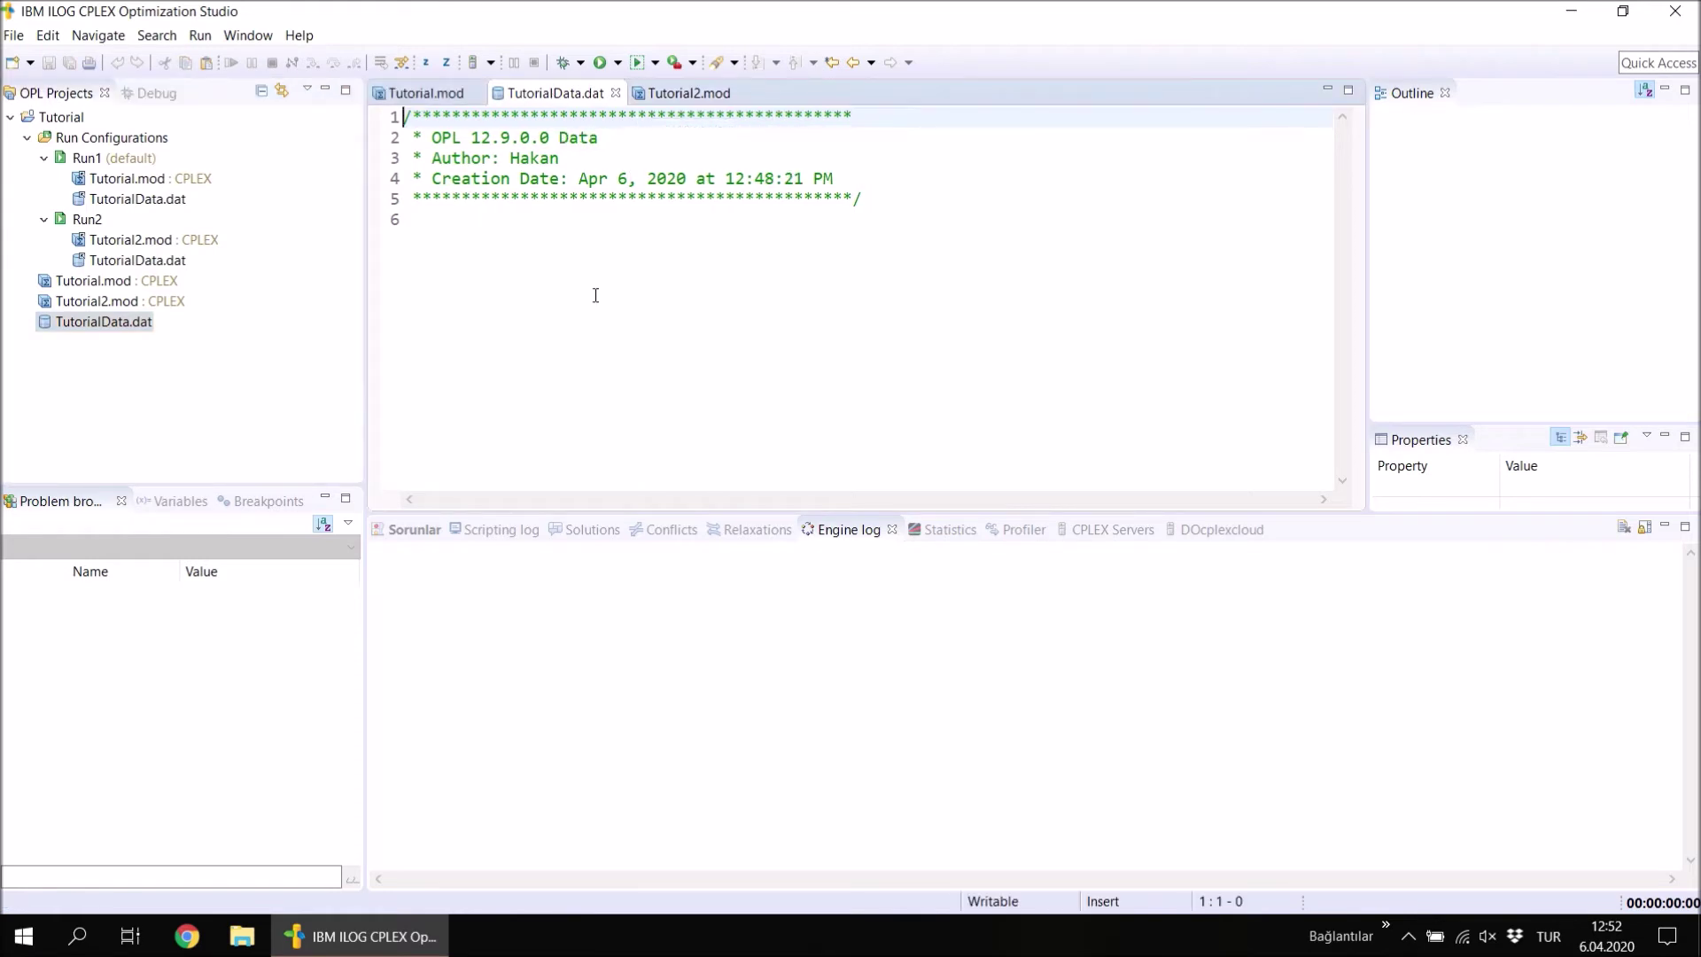
Enter the trial text xfgd on line 6 of TutorialData.dat, remove it again and save the file.
click(454, 241)
text(xfgd)
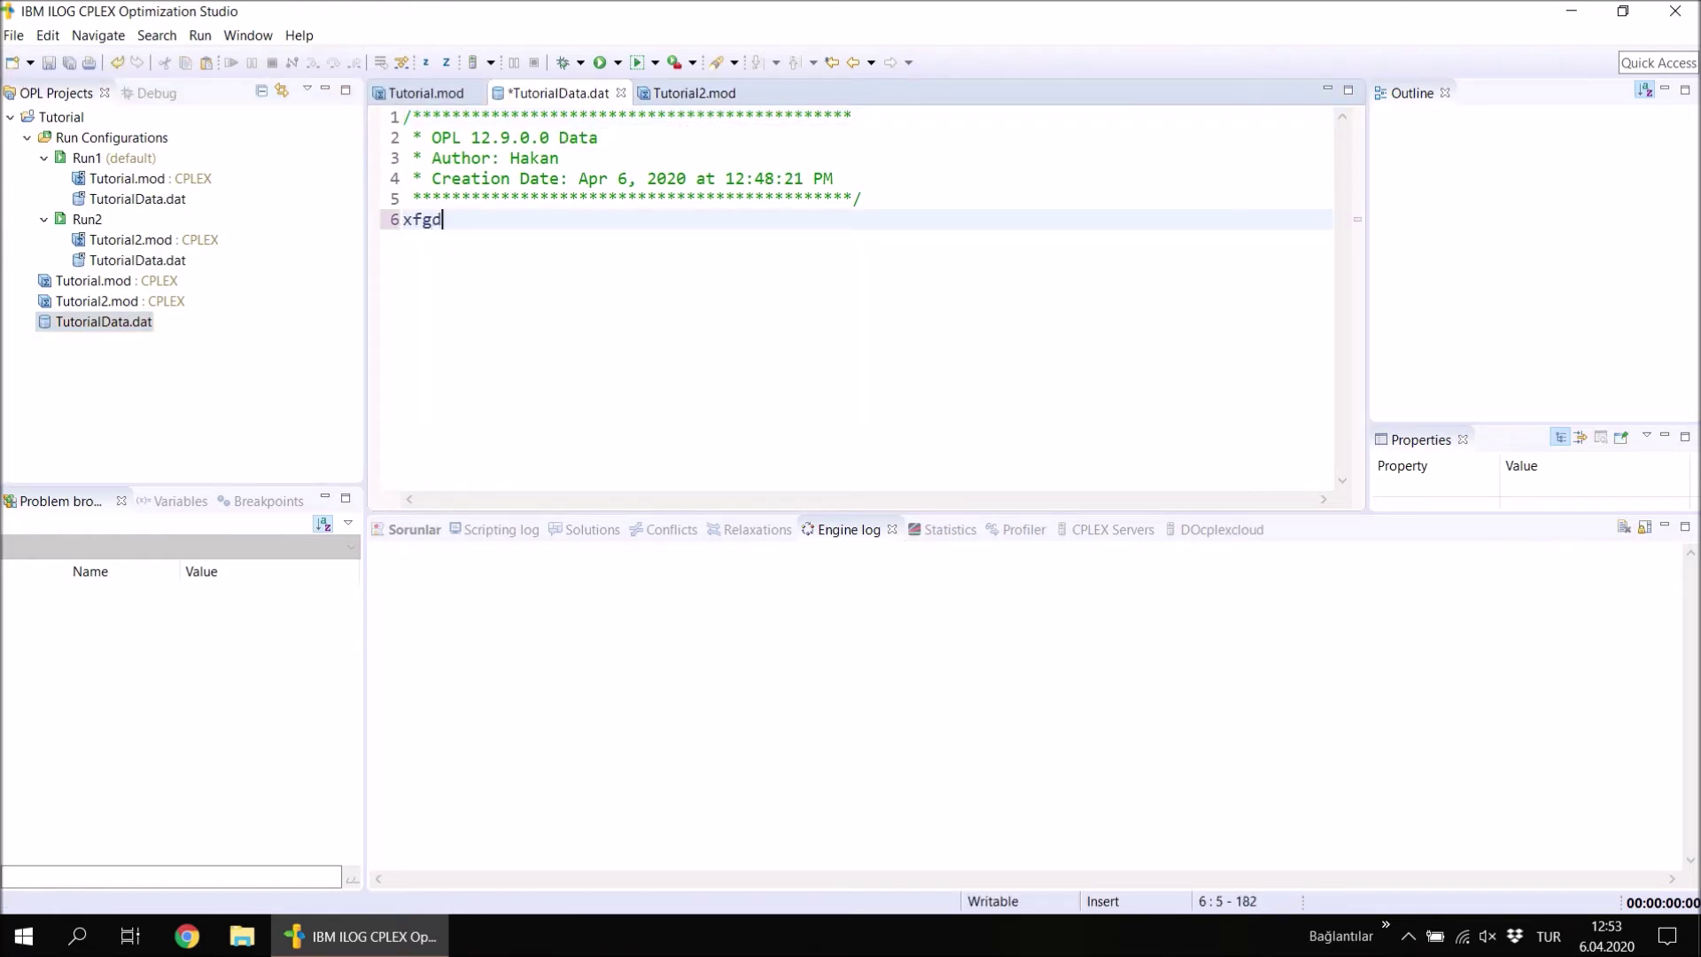
key(BackSpace)
key(BackSpace)
key(BackSpace)
key(BackSpace)
key(ctrl+s)
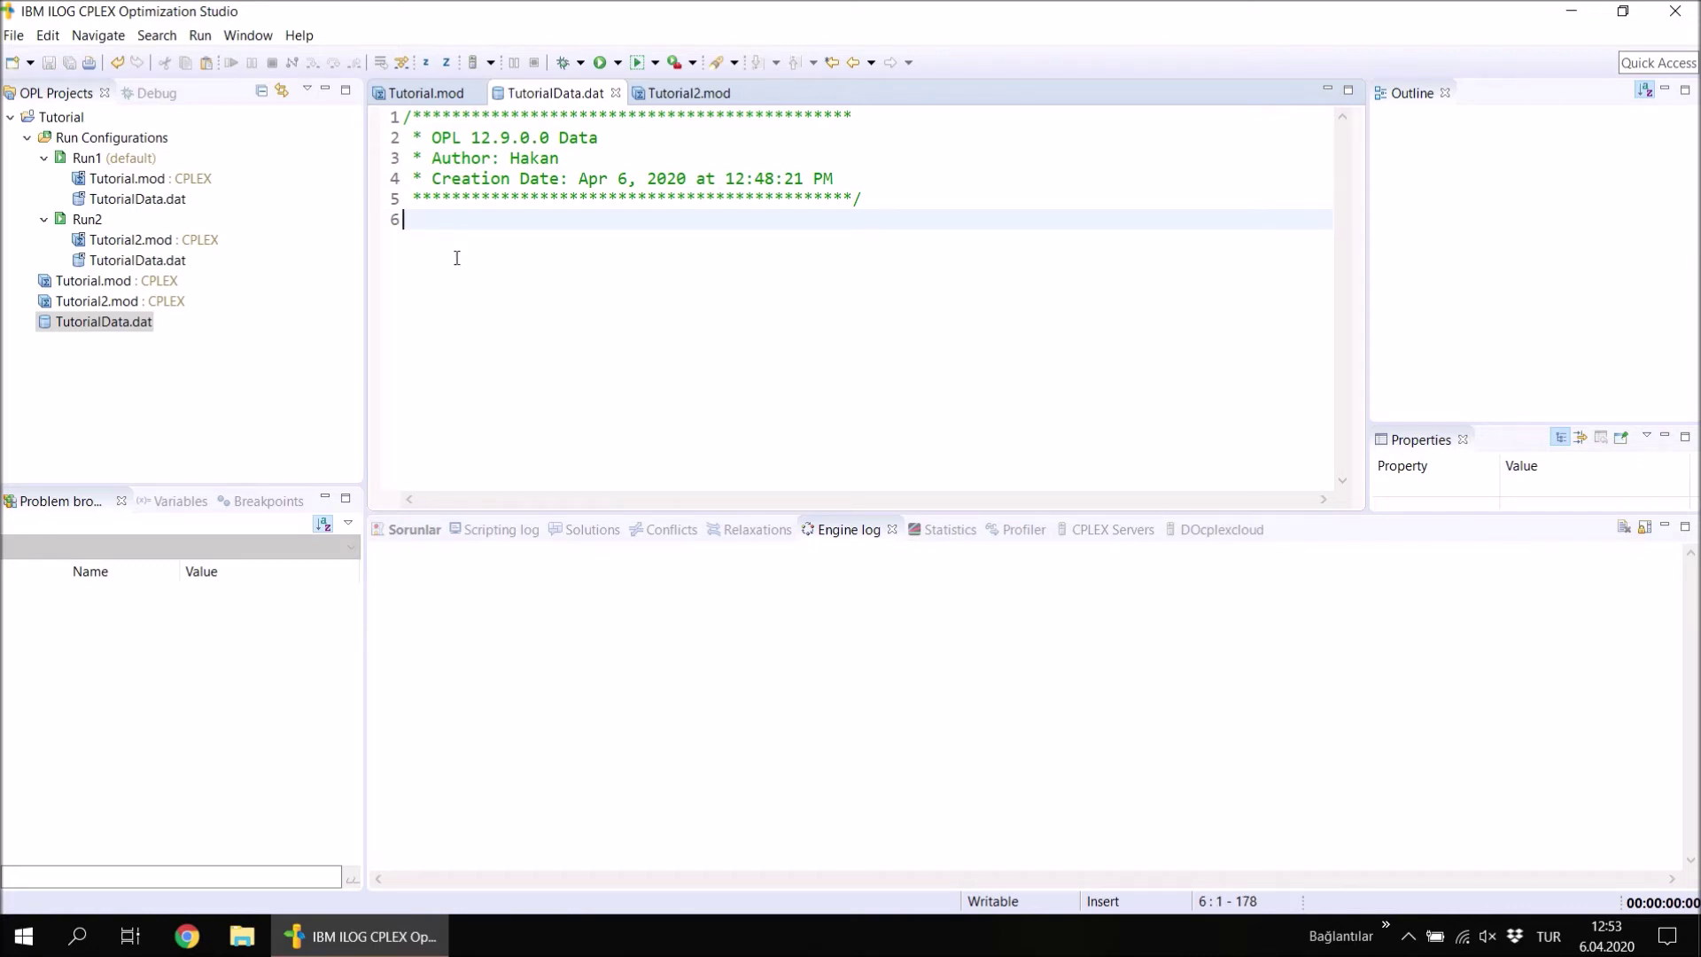
Collapse the run configurations Run1 and Run2 and the whole Tutorial project in the project tree, leaving the project selected.
click(45, 158)
click(45, 179)
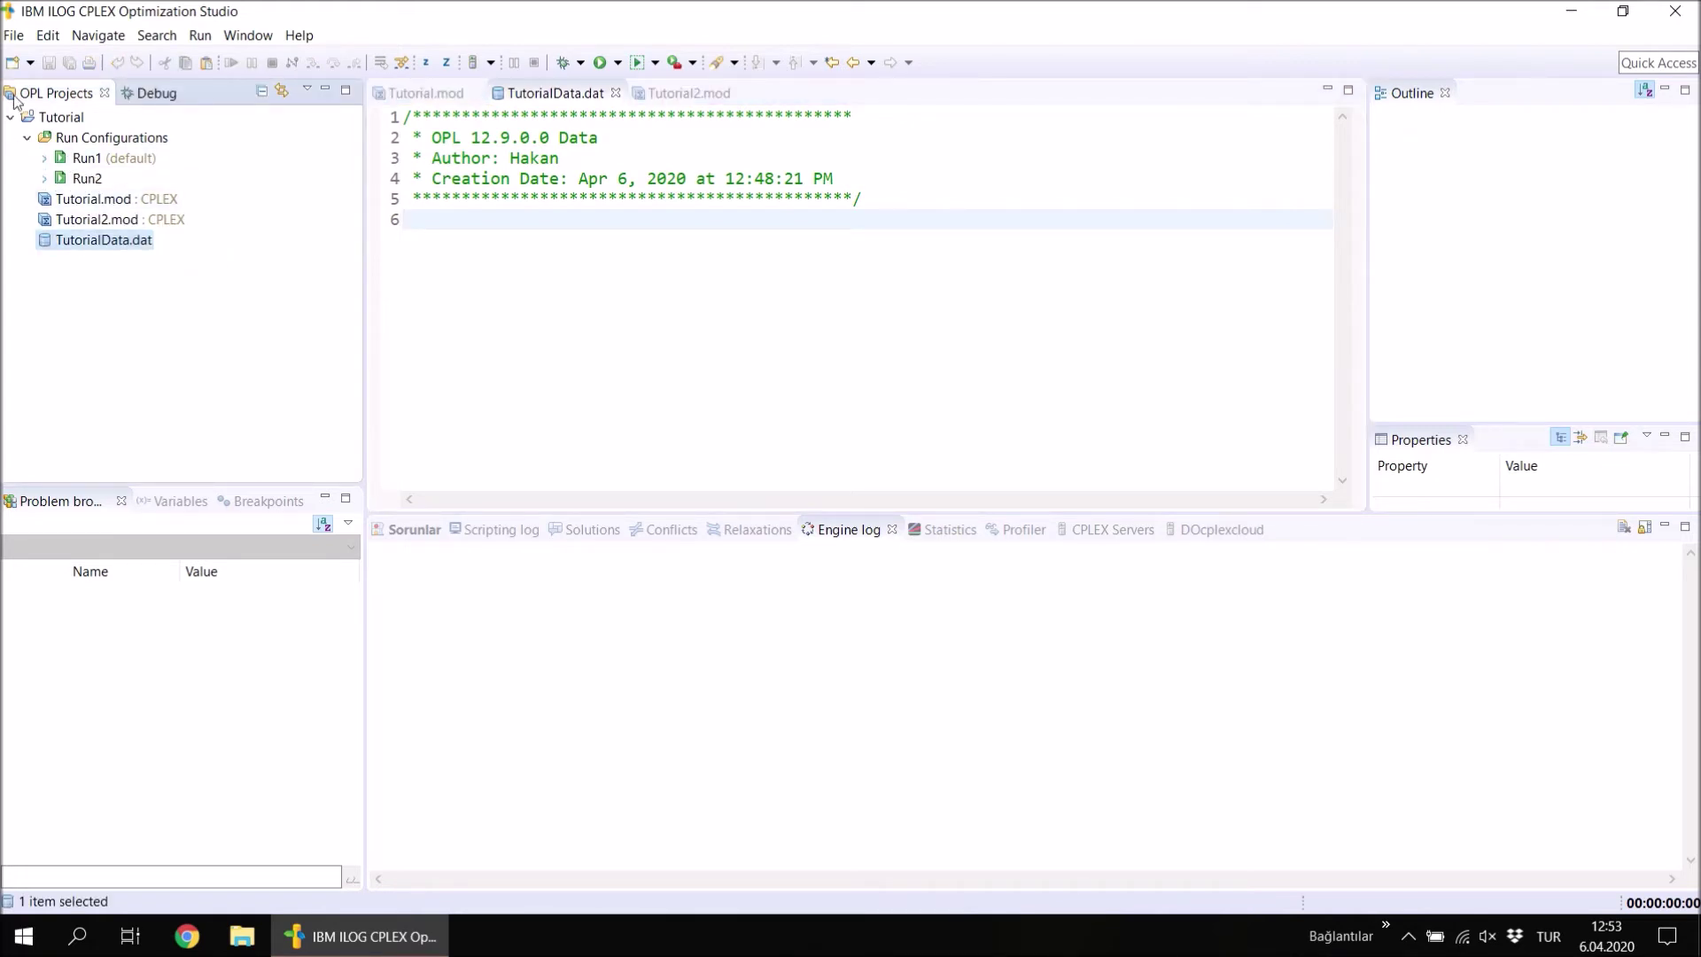
click(28, 140)
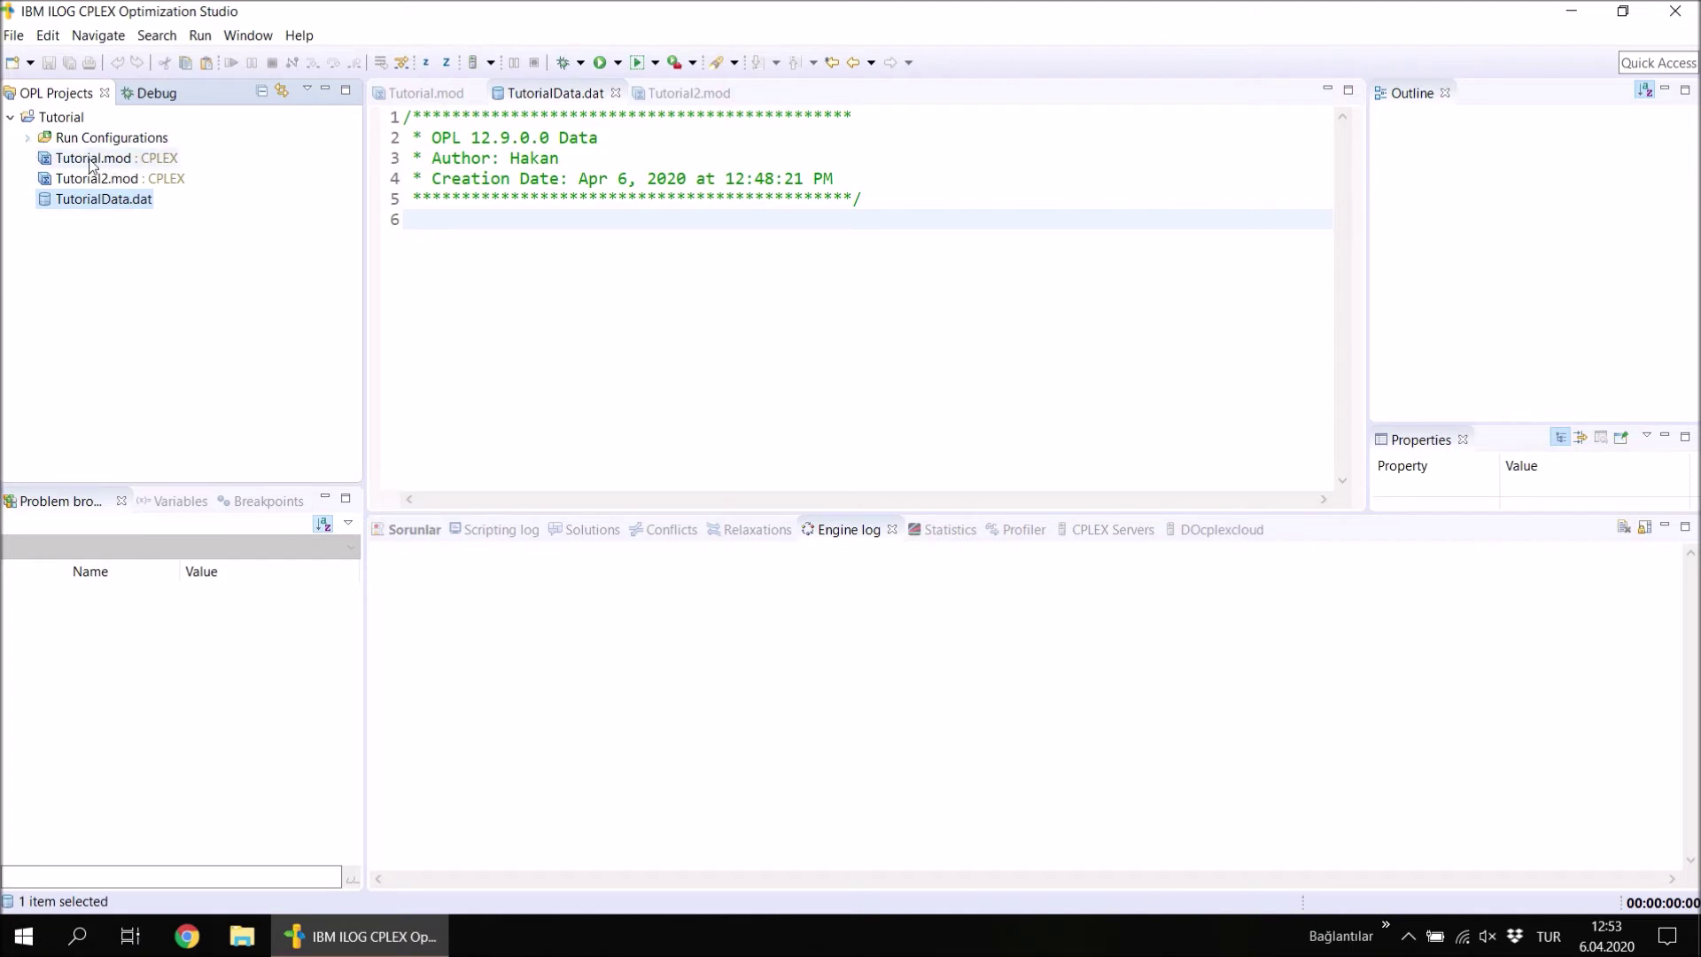
click(27, 138)
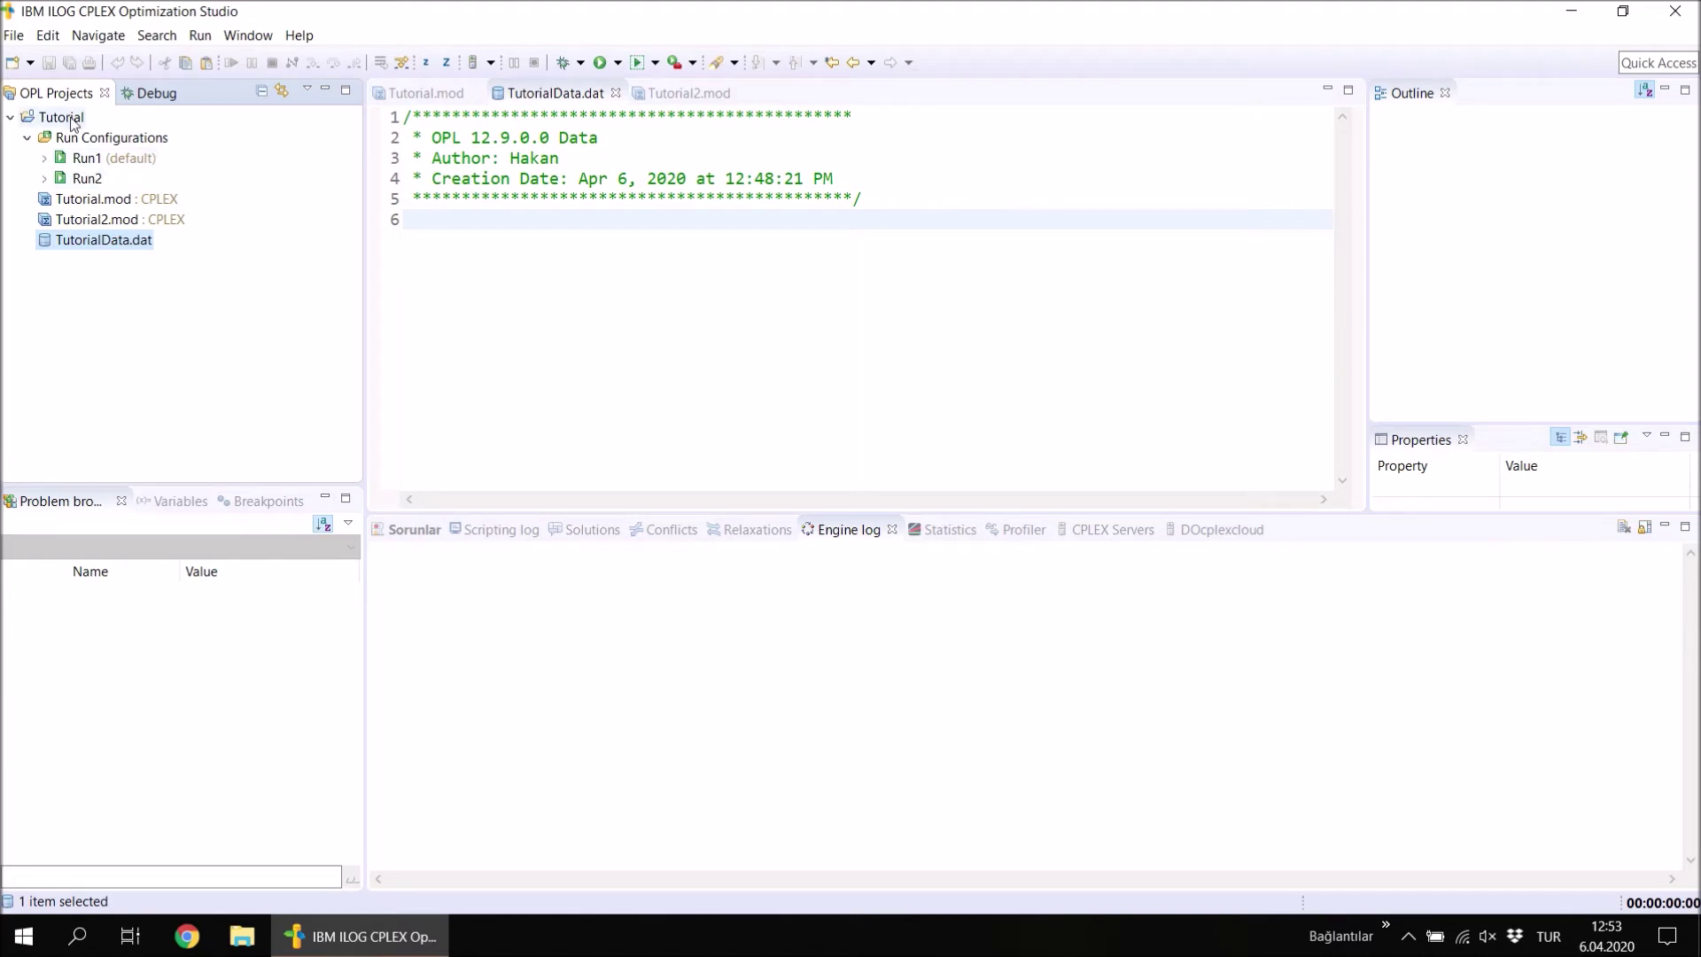
click(11, 118)
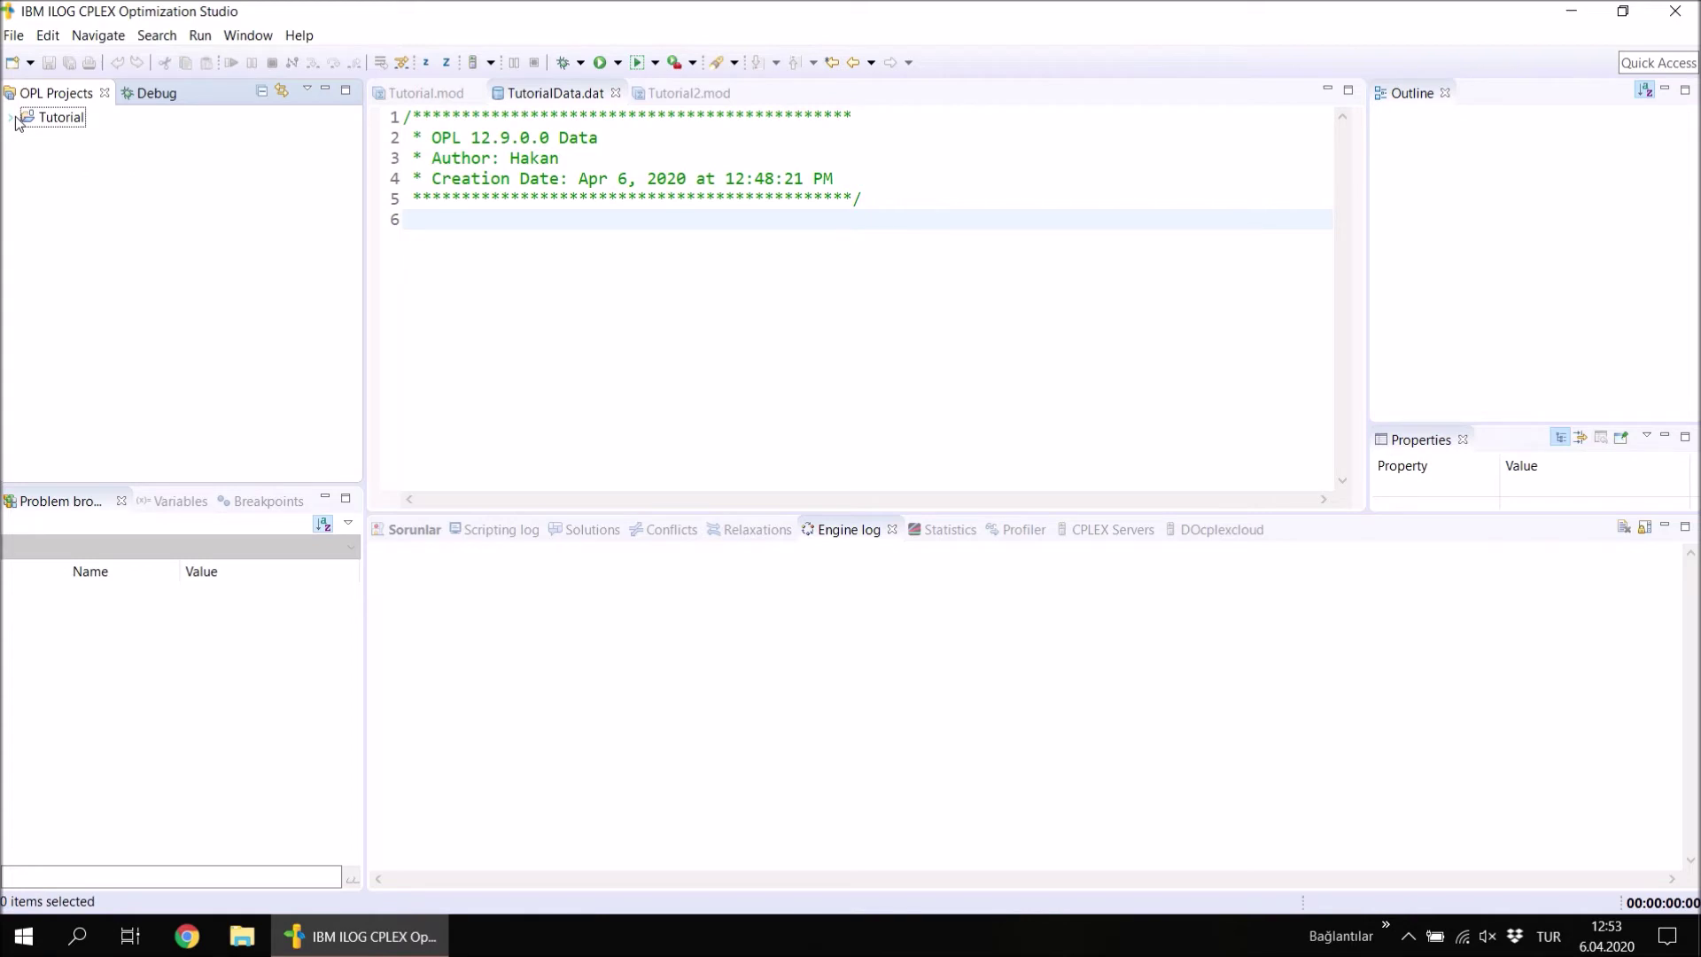
click(60, 120)
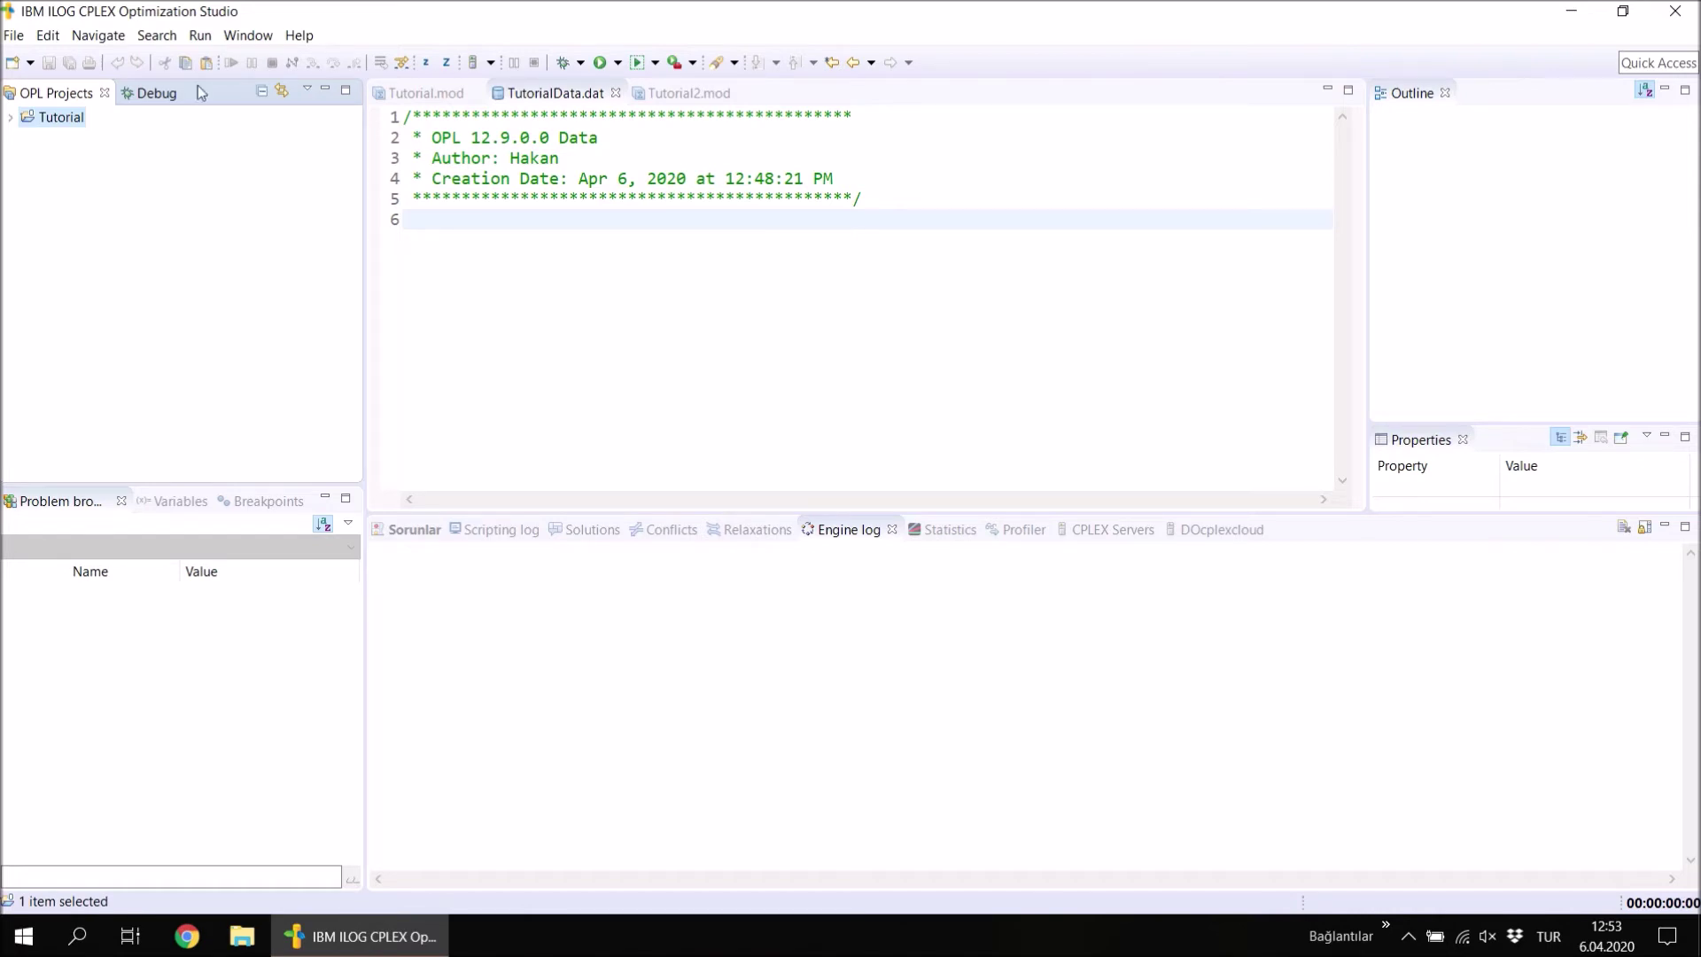
Create an OPL project named Course2 in D:\ with a default run configuration, a model and a data file, but no settings file.
click(23, 40)
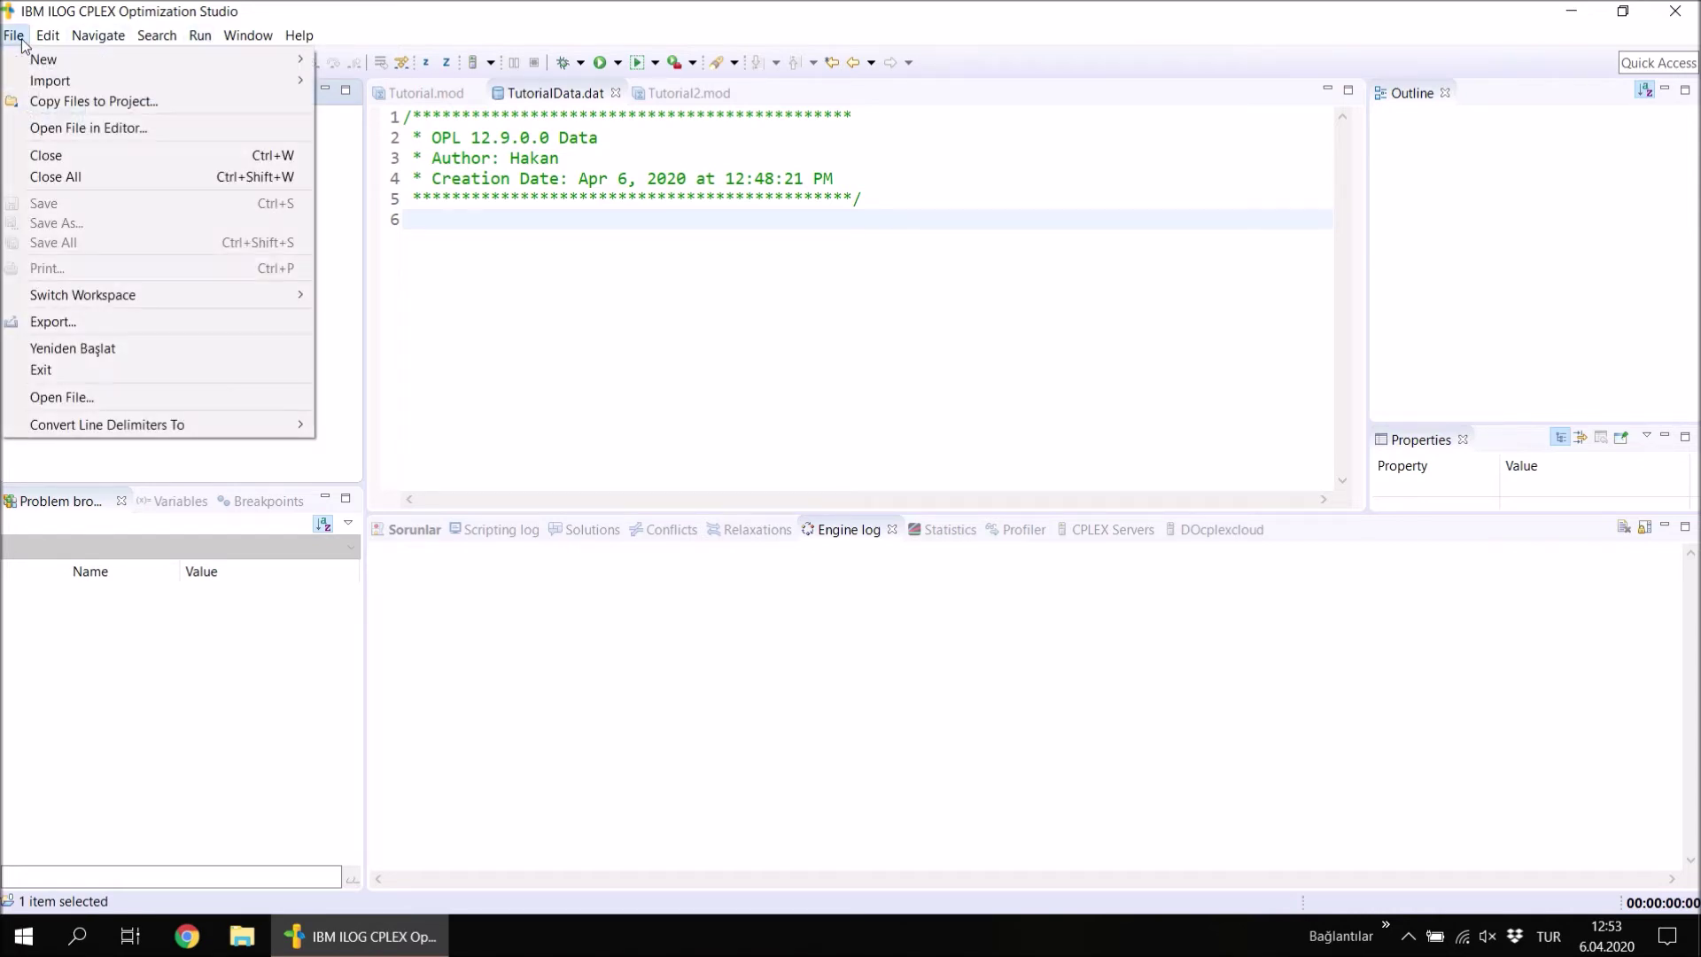
mouse_move(323, 50)
click(14, 37)
mouse_move(228, 59)
click(376, 60)
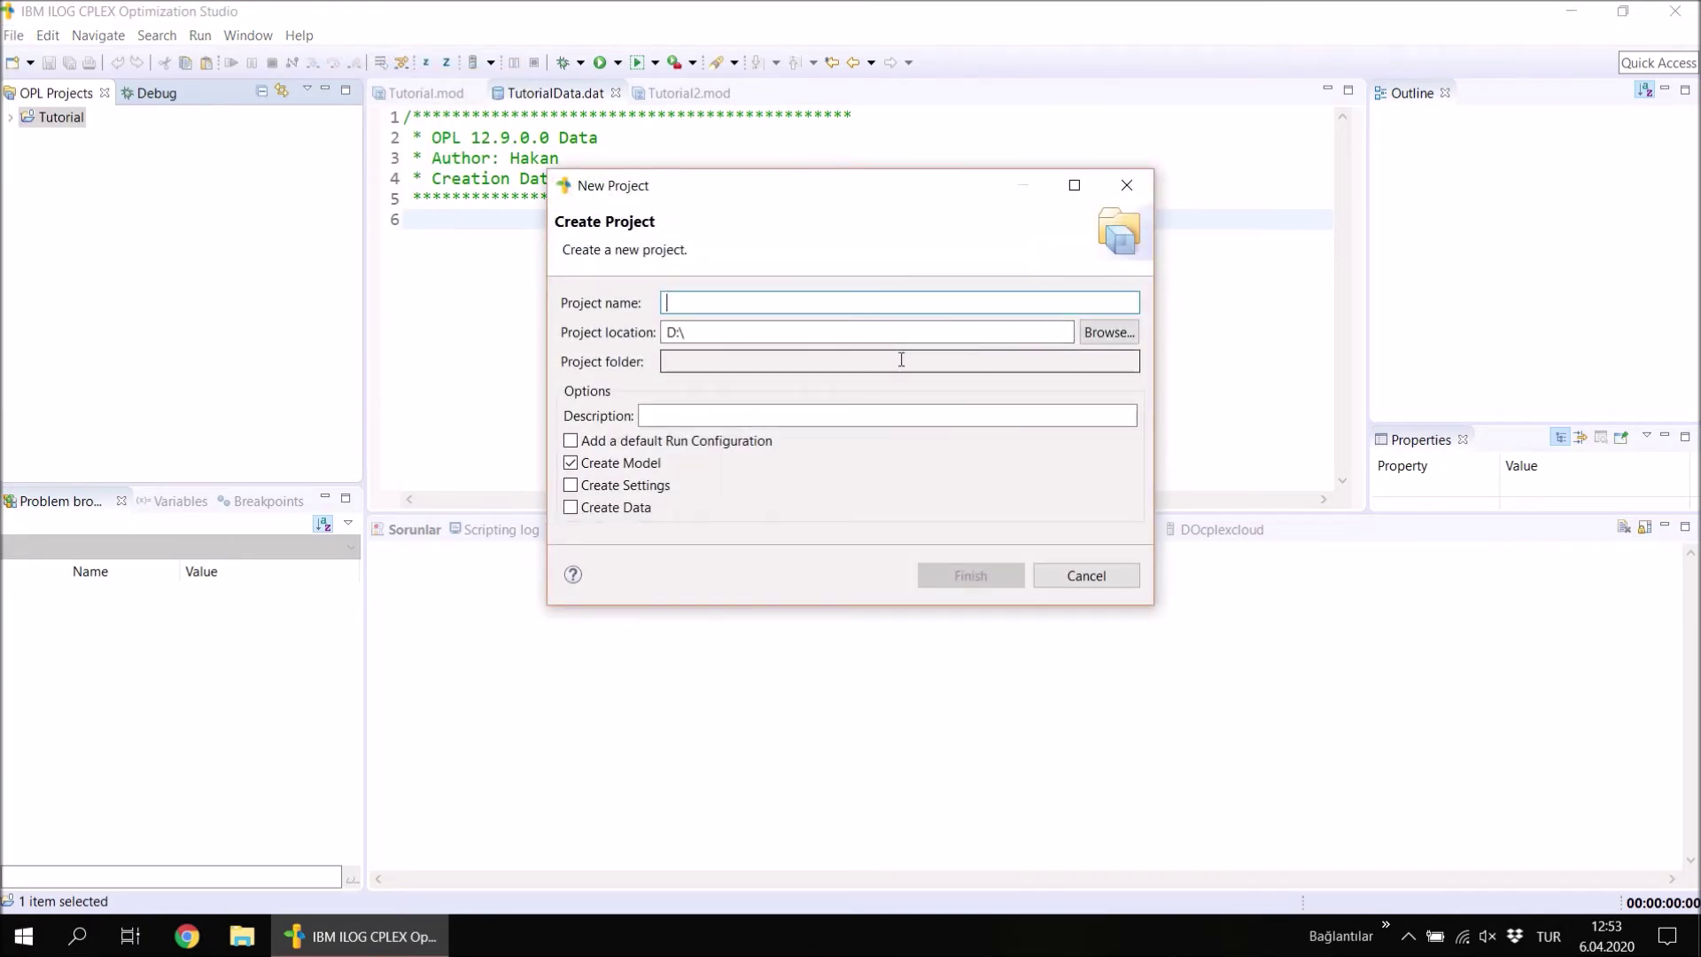
text(Course2)
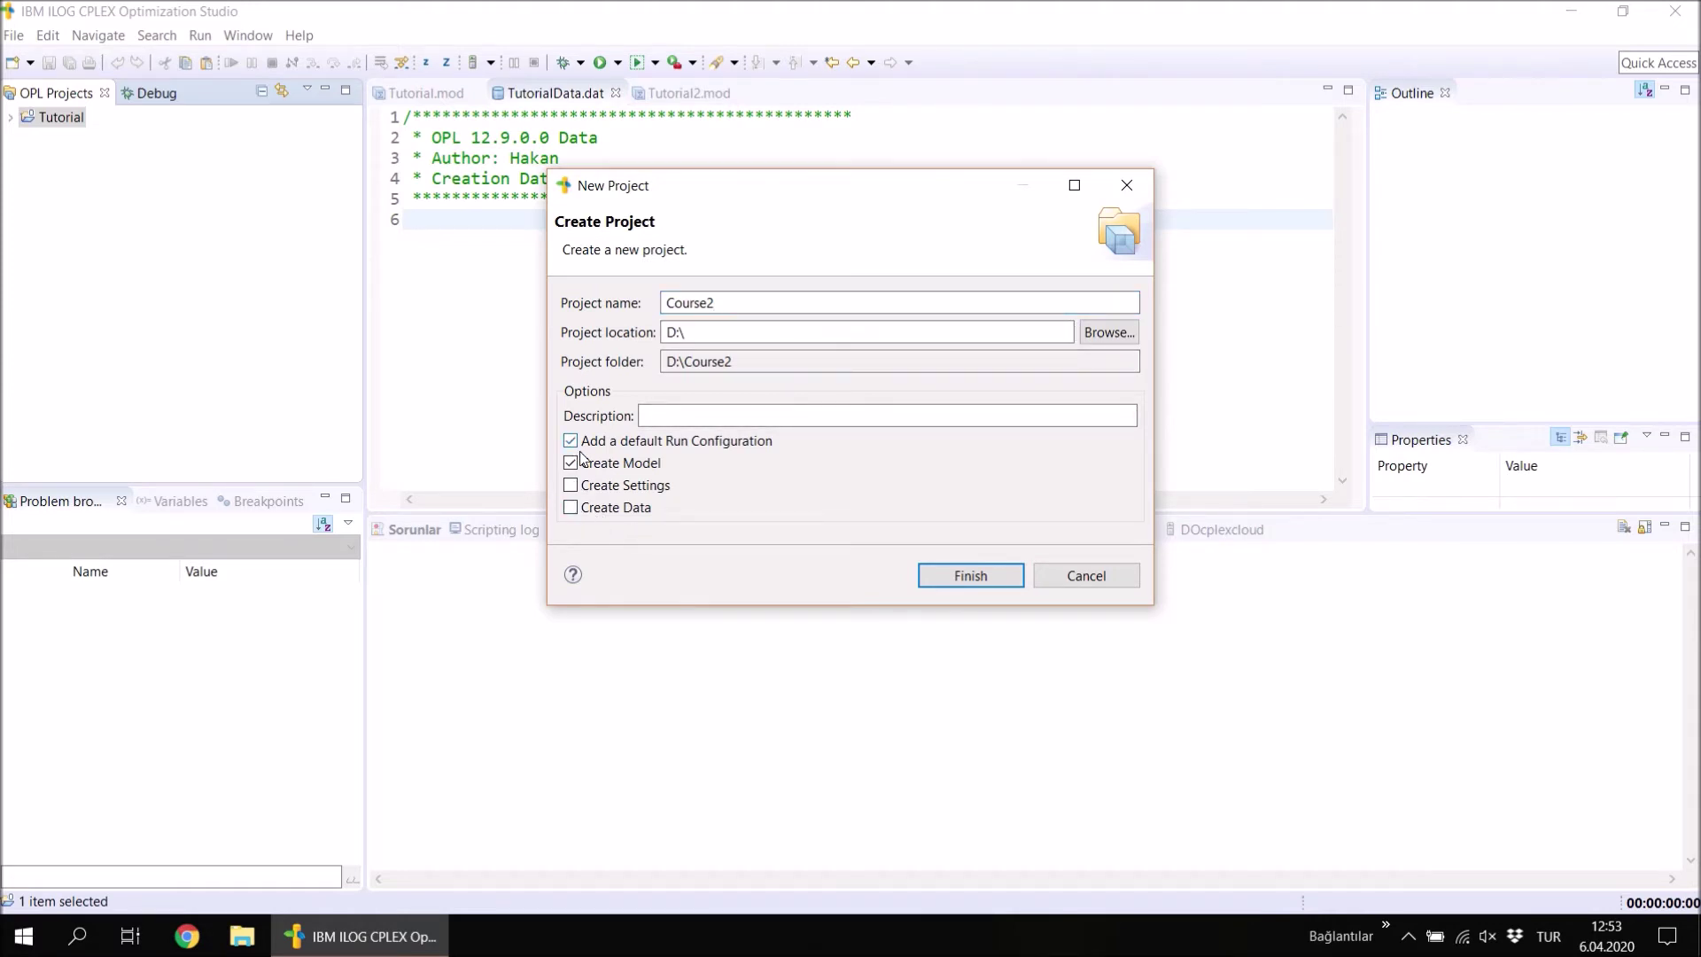
click(570, 509)
click(570, 483)
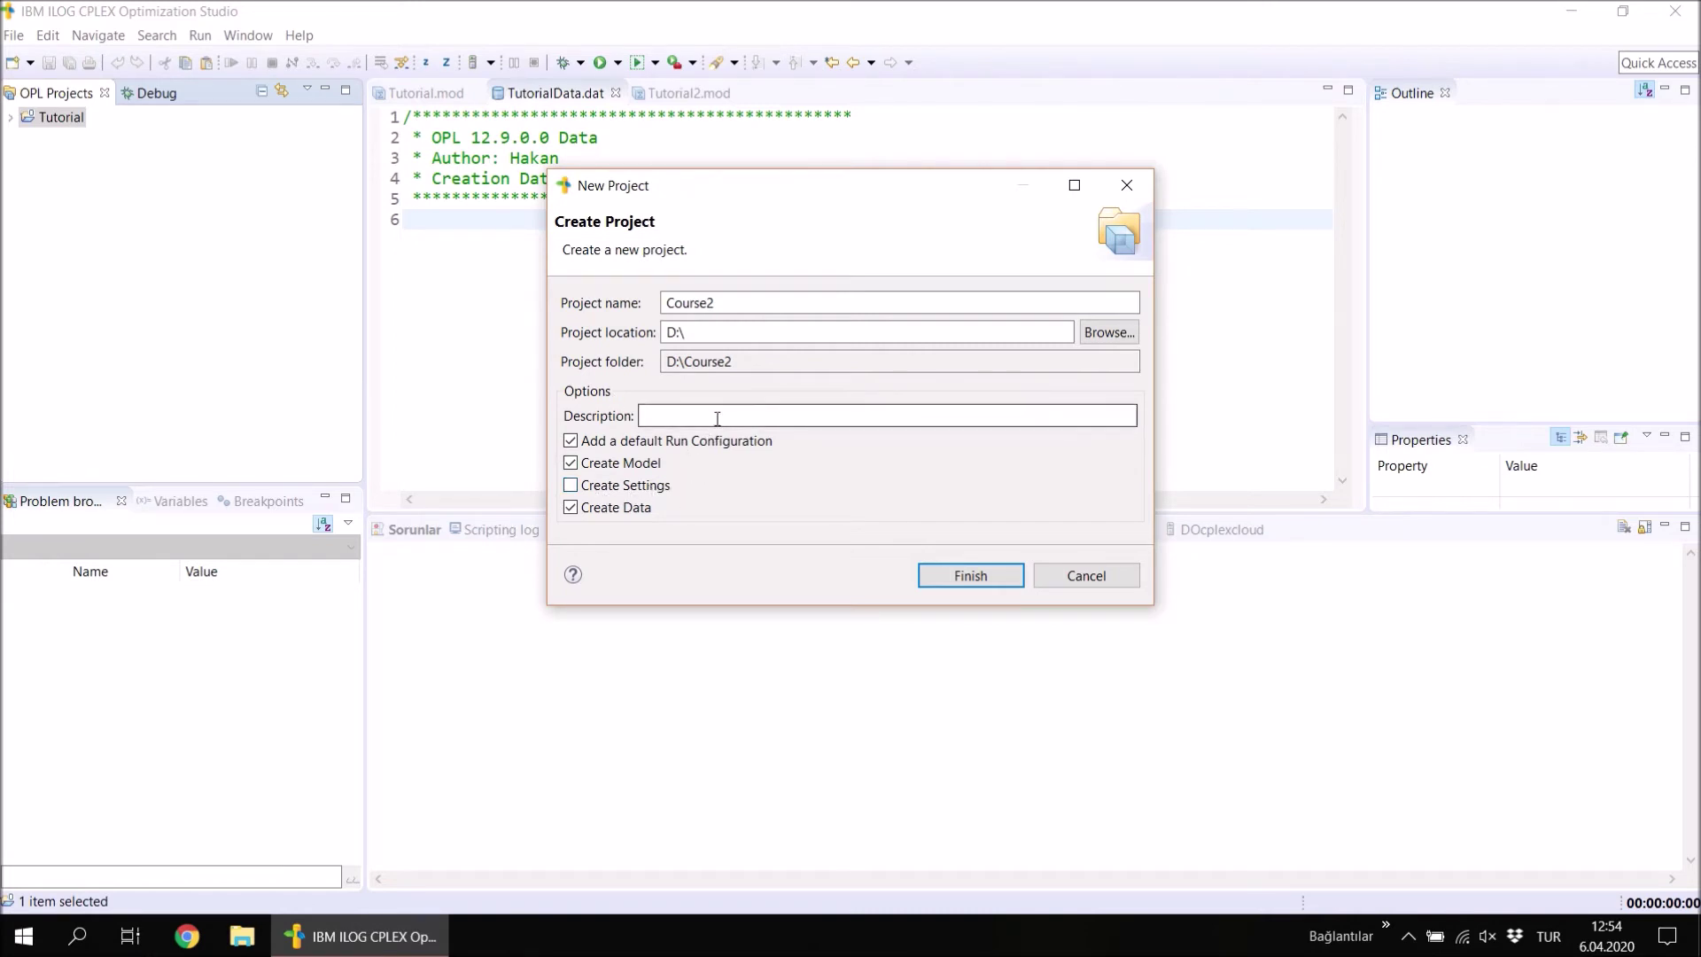
click(971, 576)
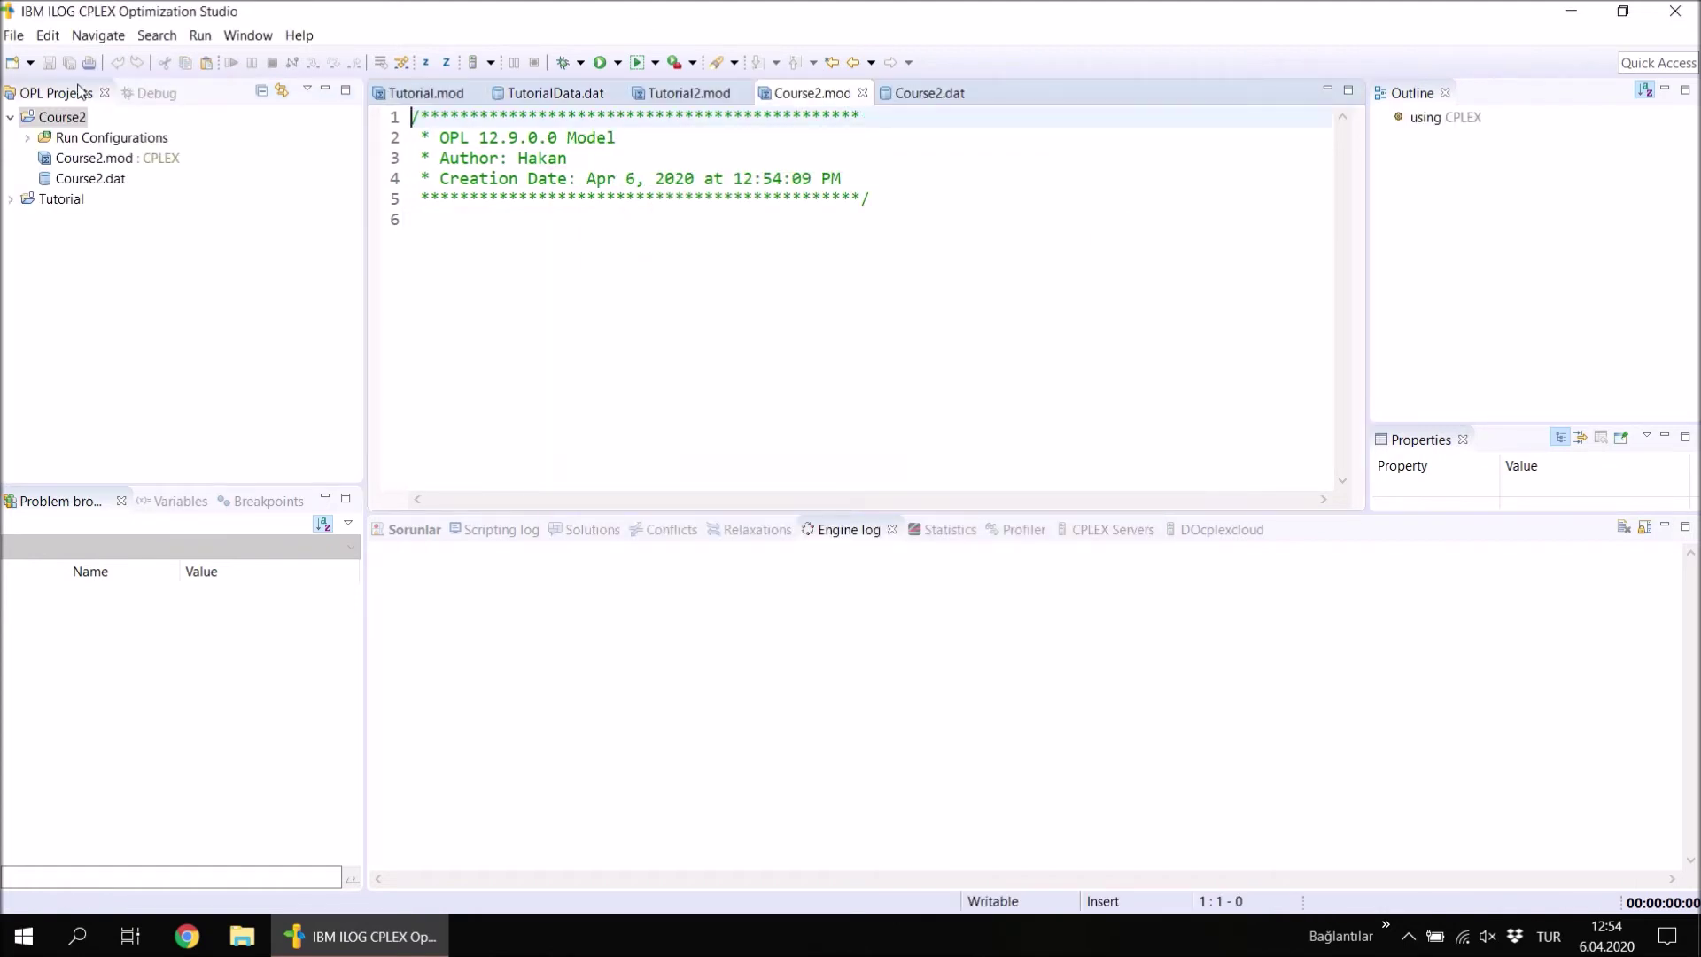
Expand the Tutorial and Course2 projects and examine the files referenced by Course2's default run configuration.
click(10, 117)
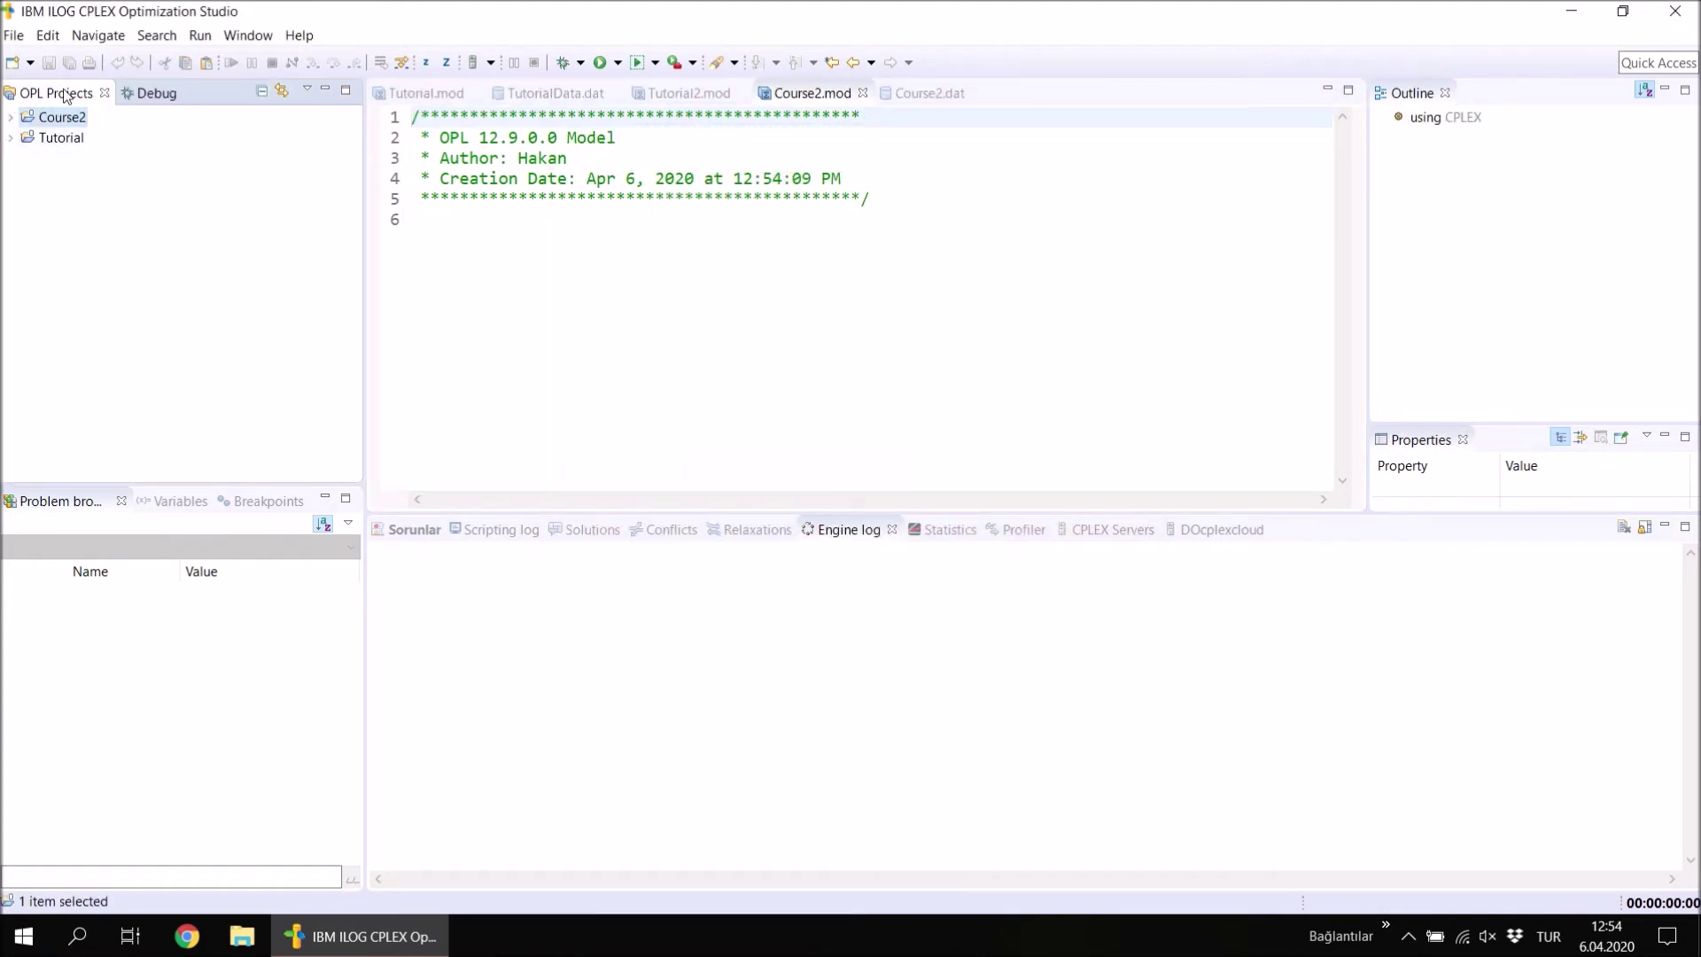
click(11, 137)
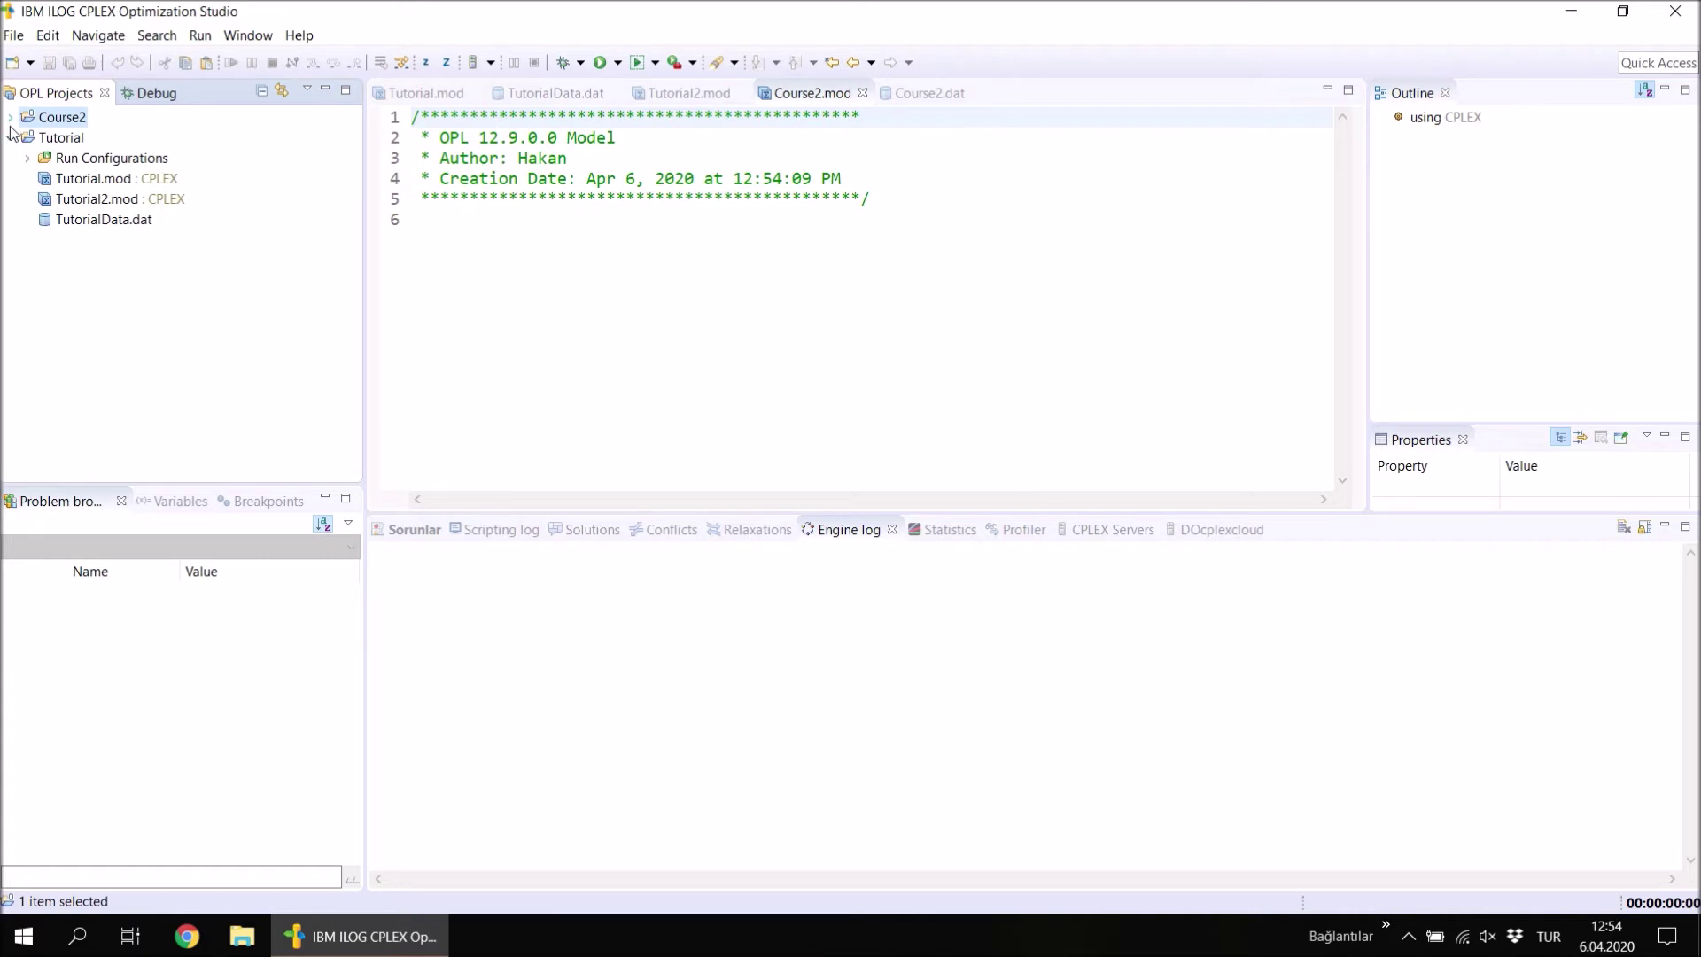
click(12, 118)
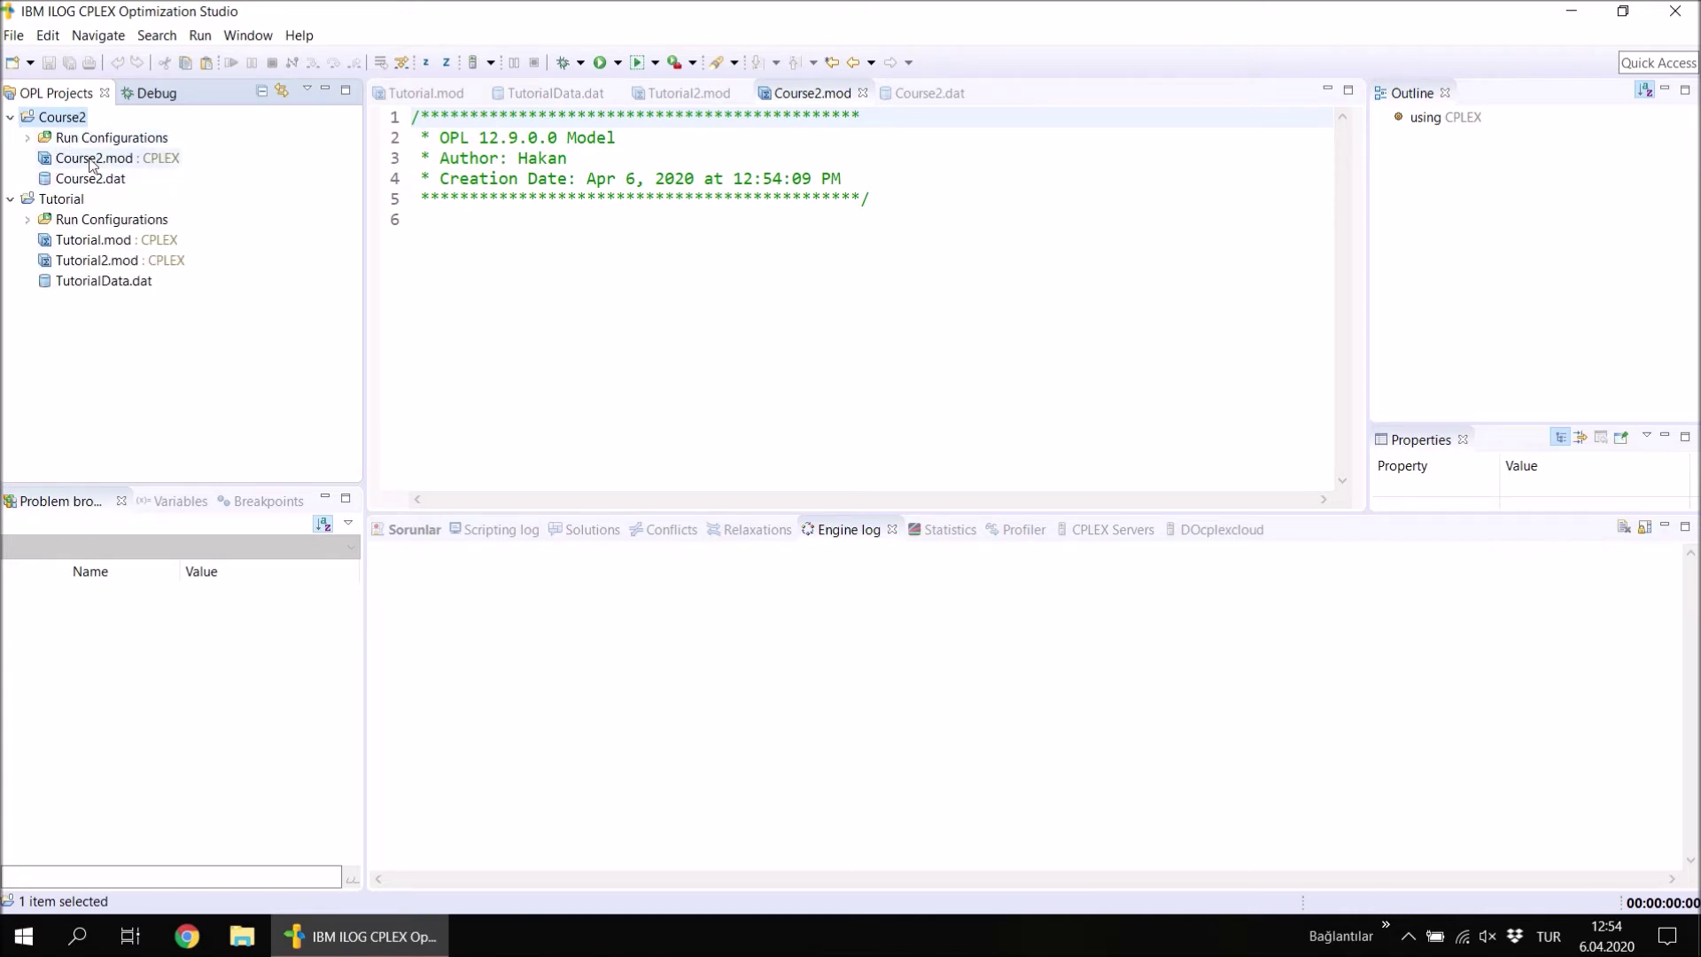
click(28, 138)
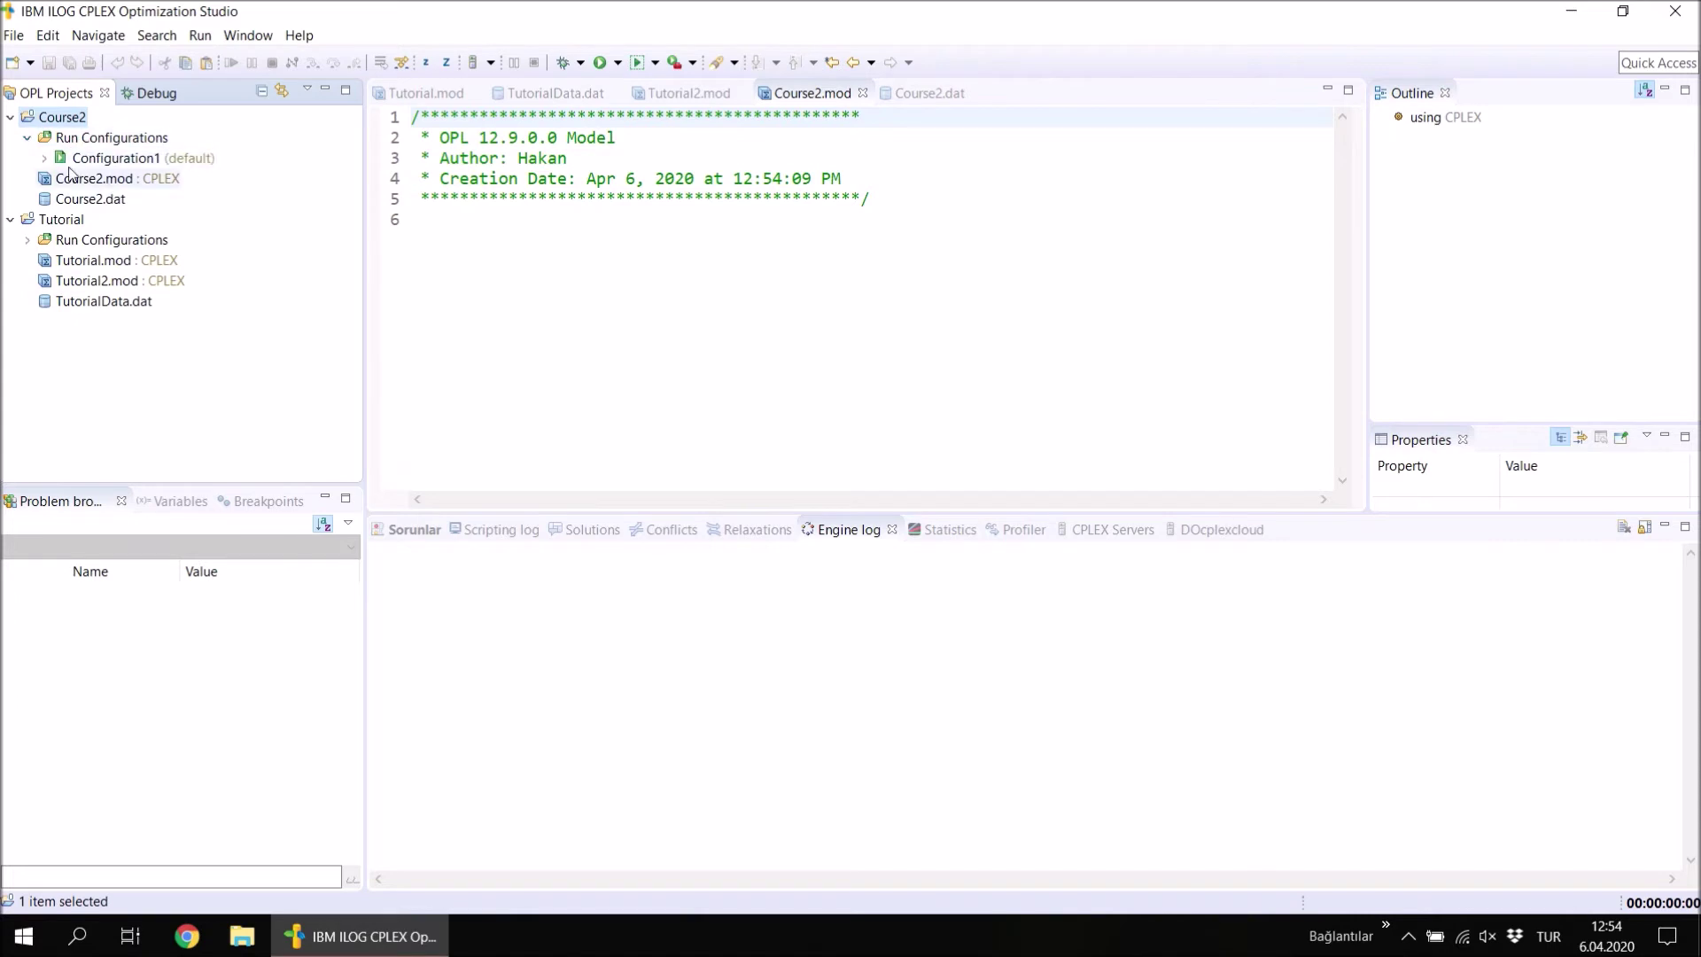
click(44, 158)
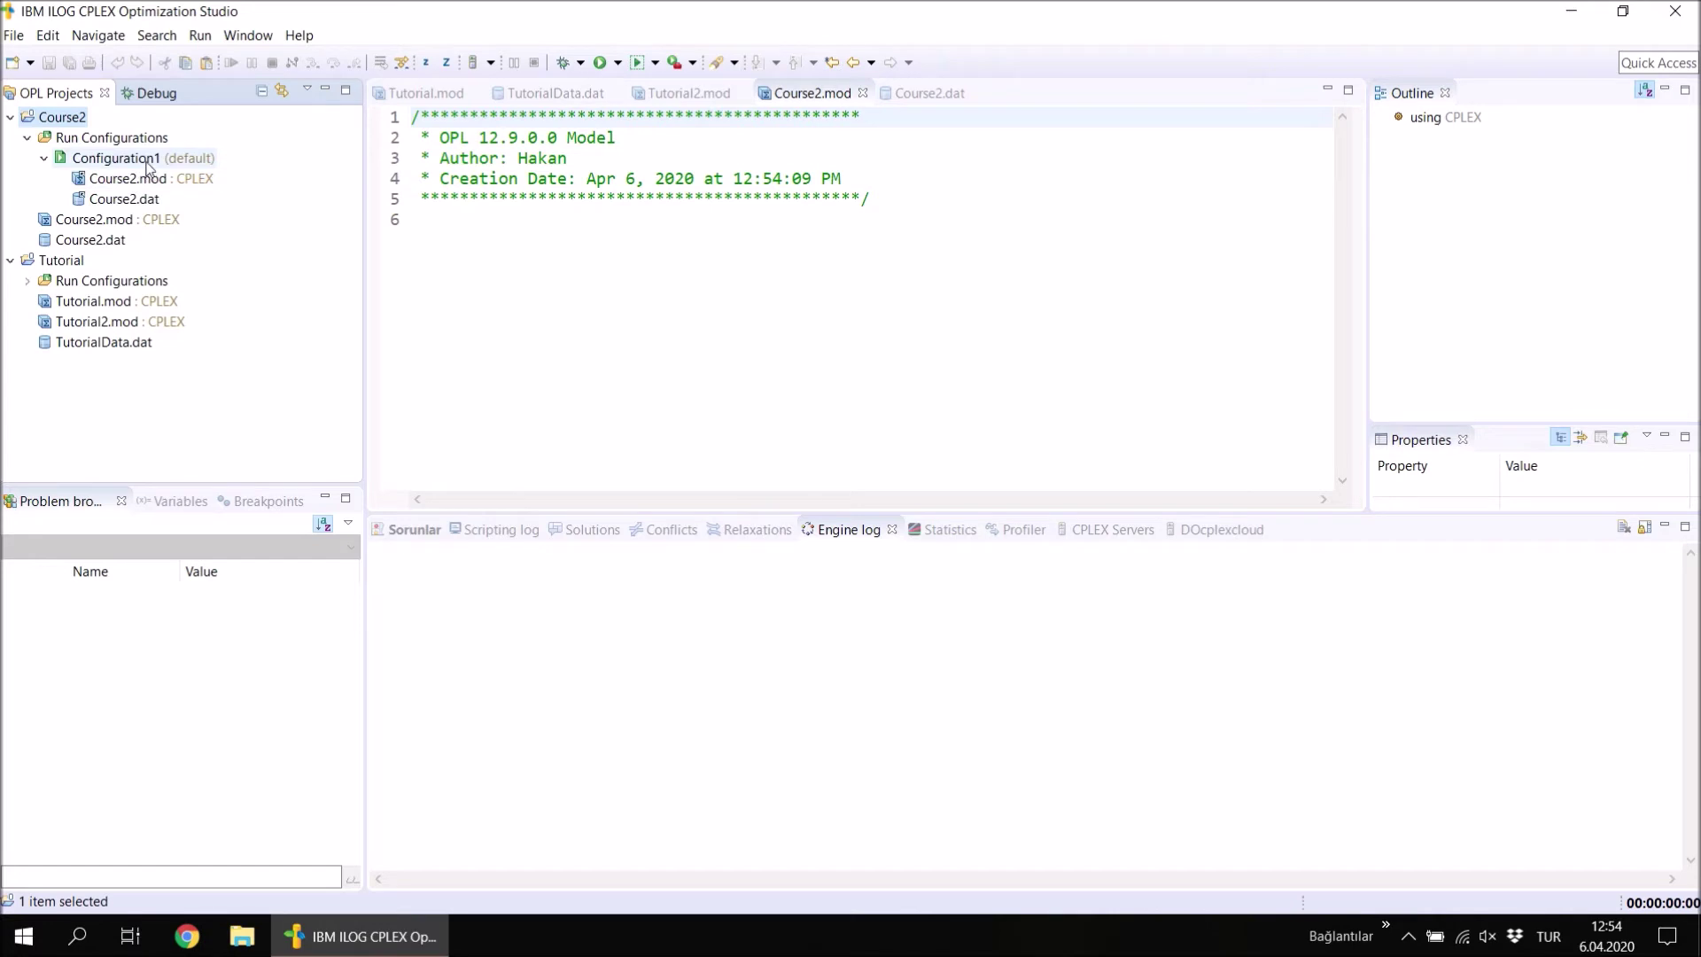
Look at the model file Course2.mod and the data file Course2.dat, and collapse the Course2 project.
click(127, 181)
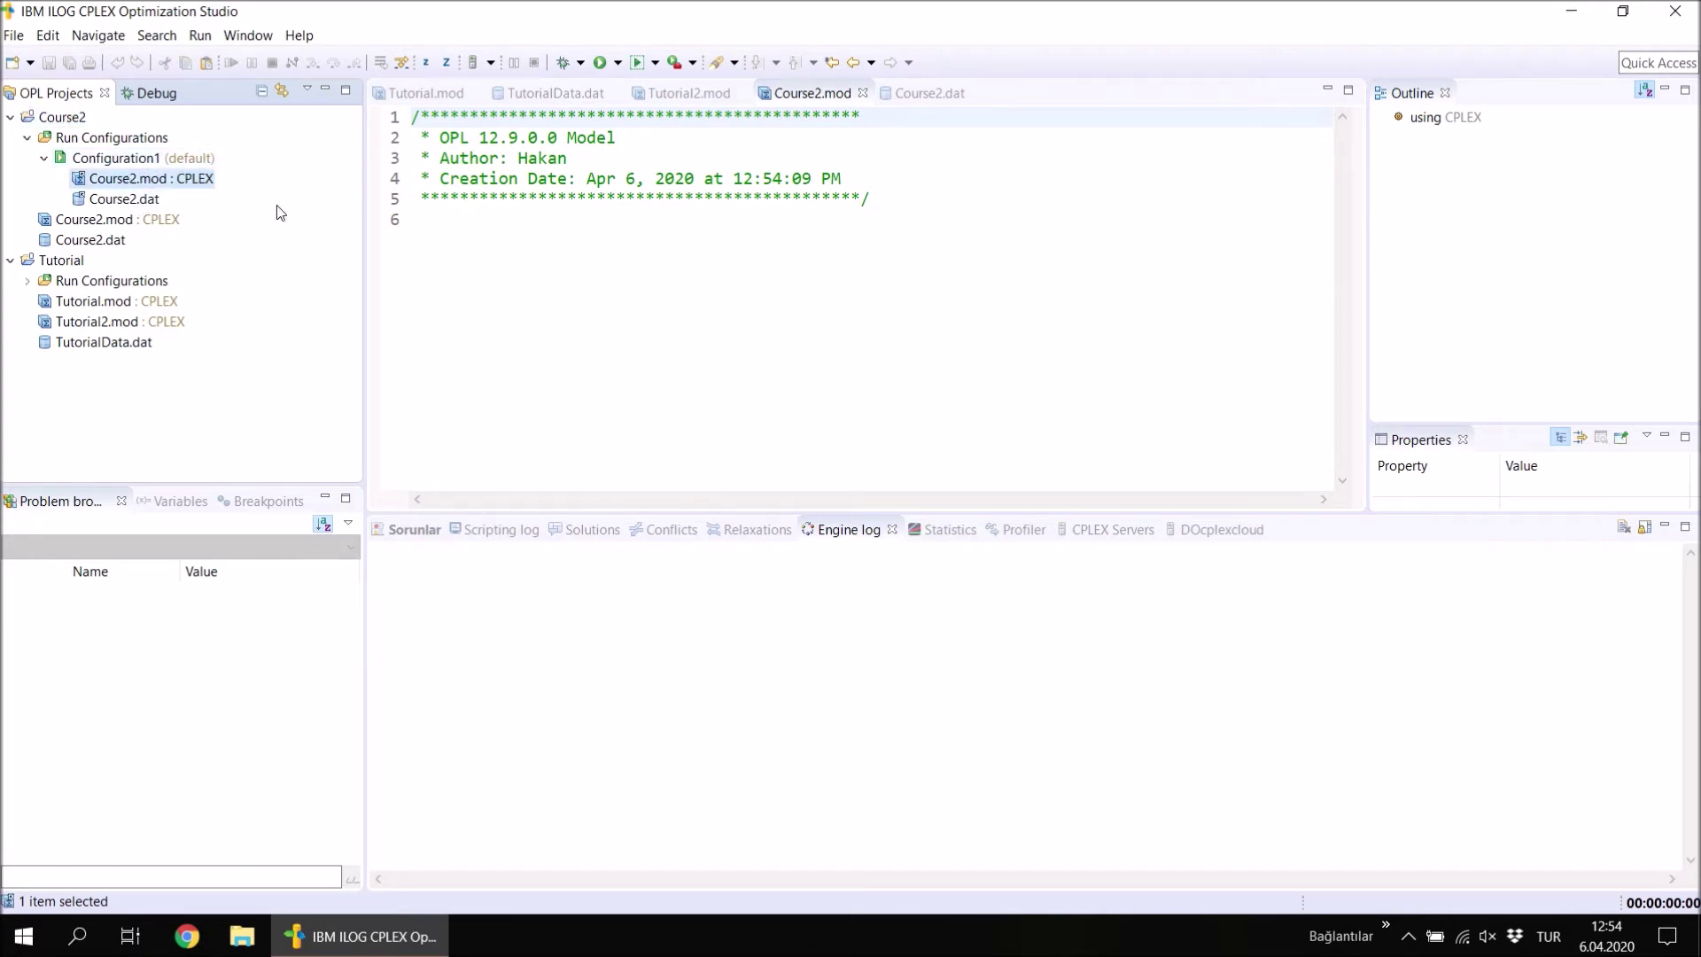
click(496, 235)
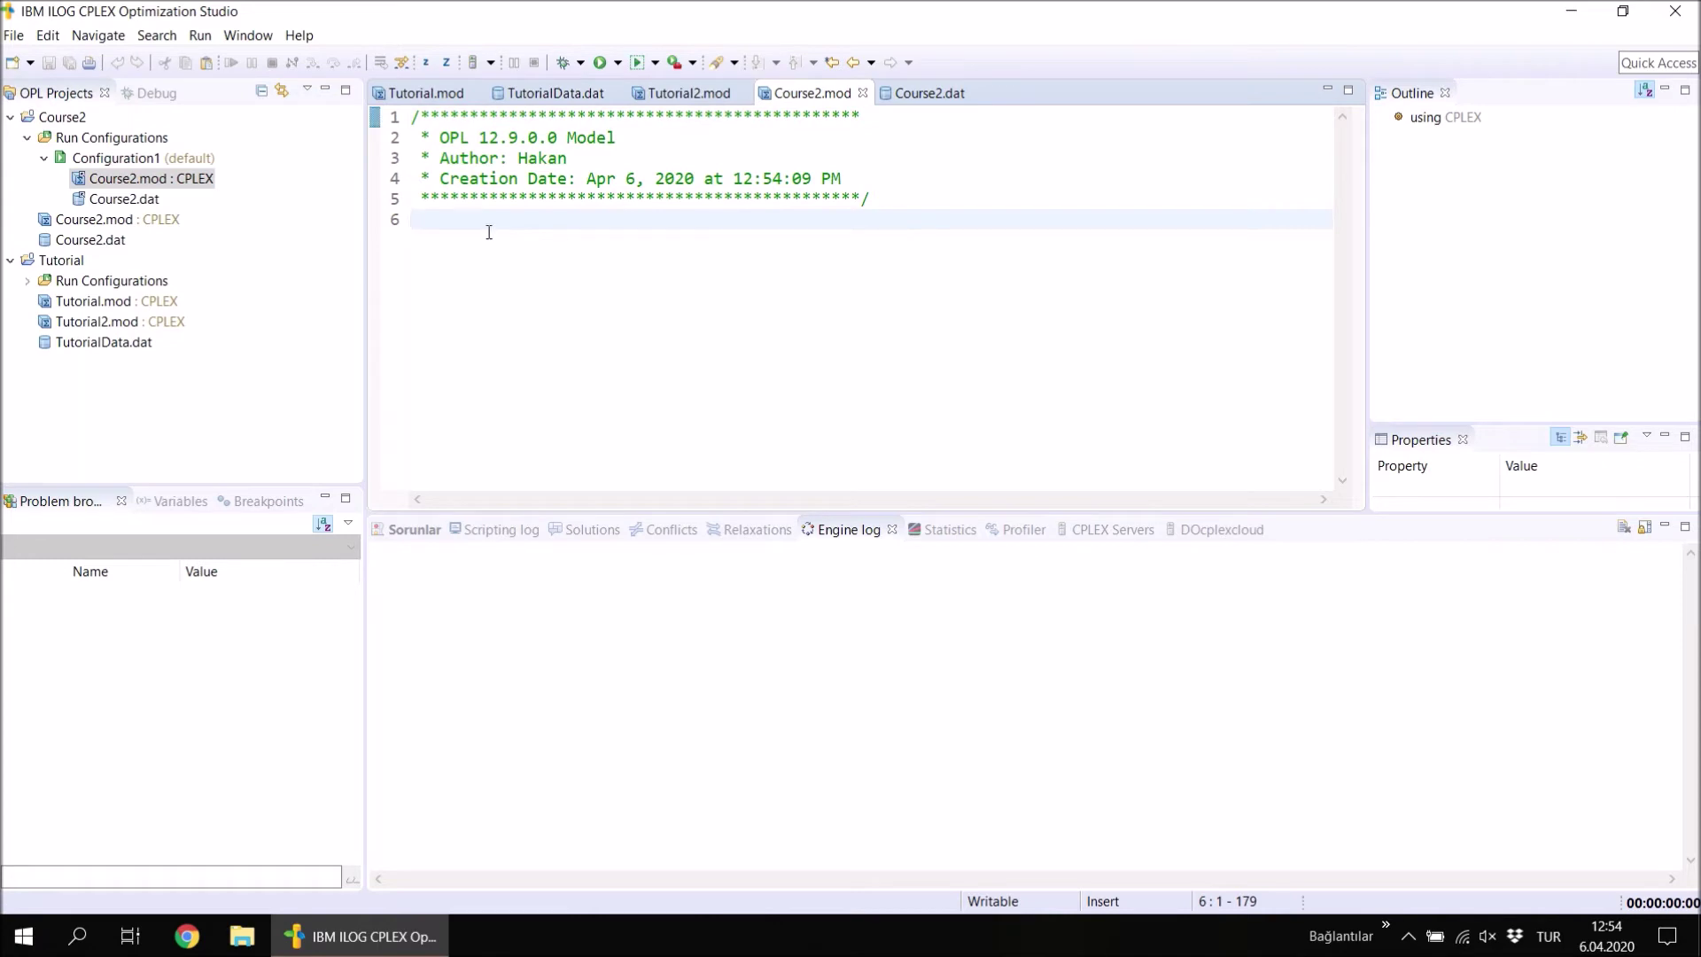
click(925, 95)
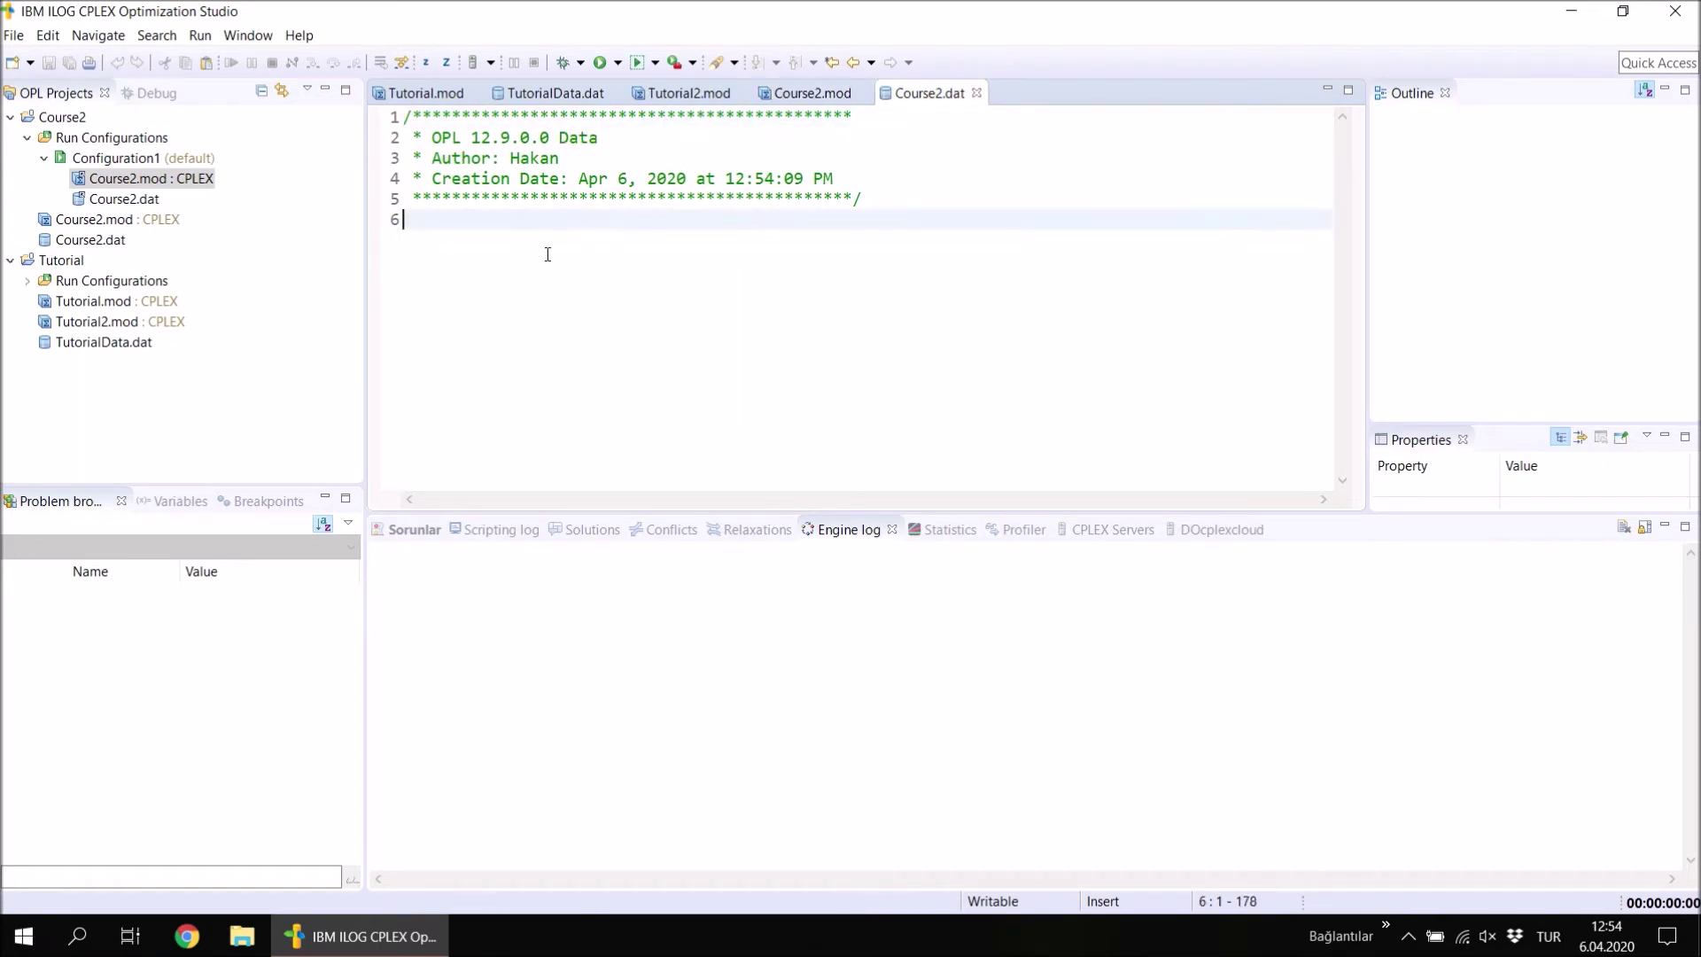
click(43, 158)
click(11, 117)
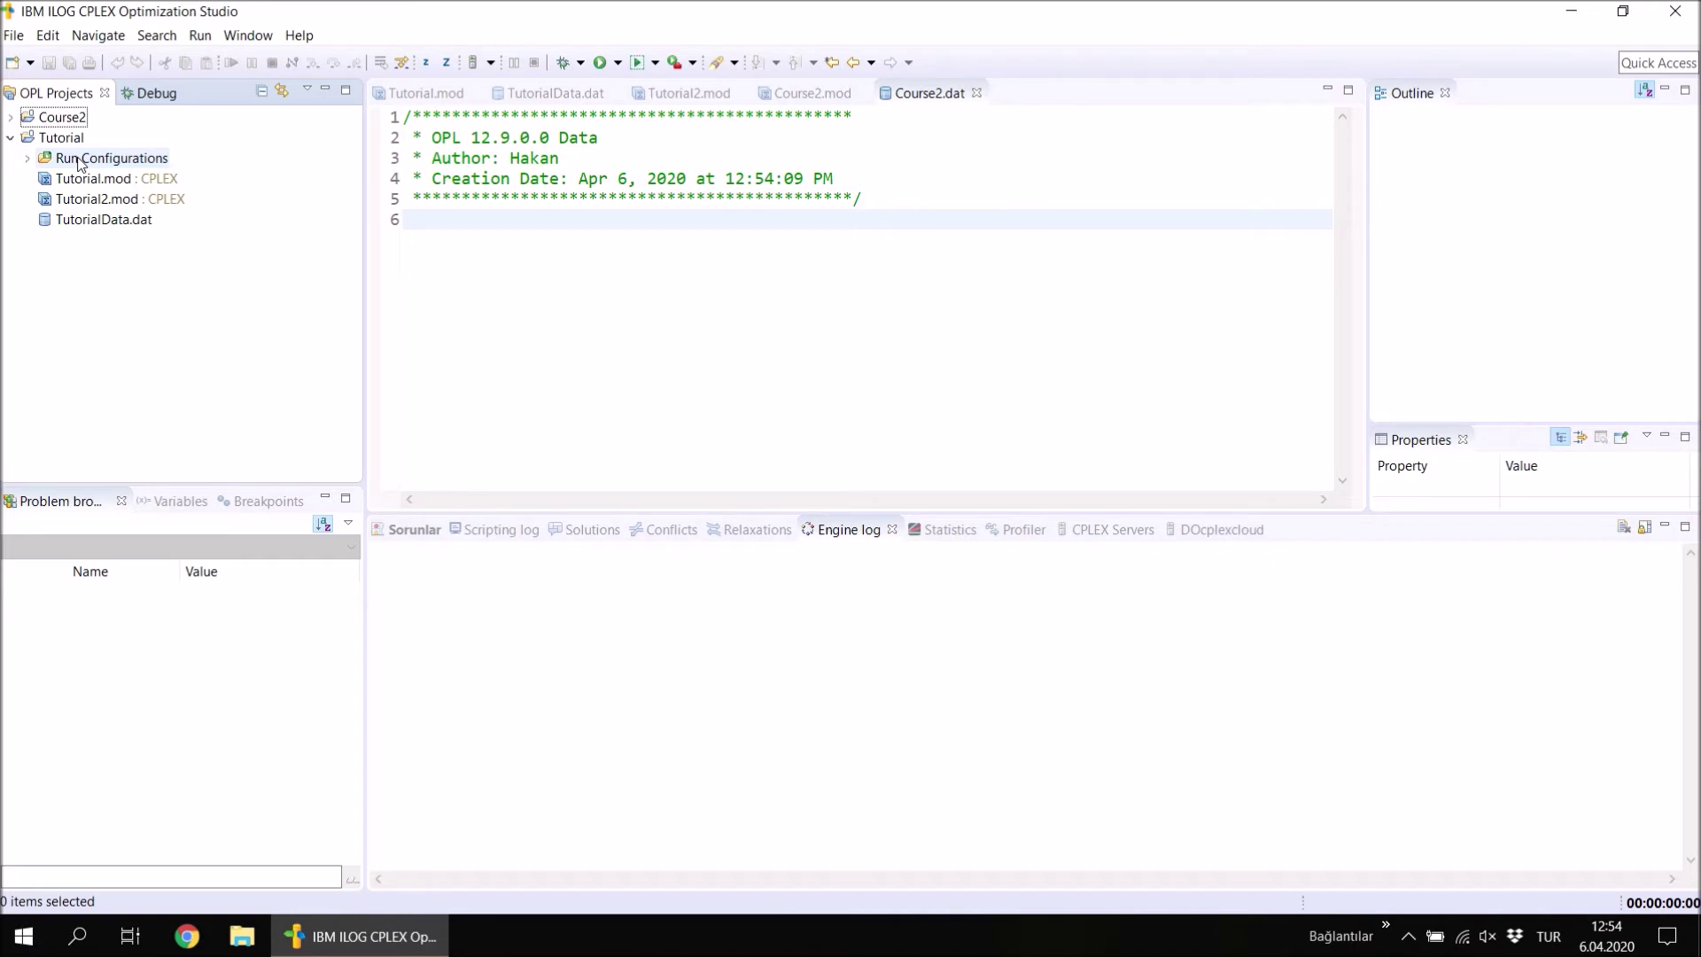
Expand the Tutorial project's run configurations and create a settings file named Setting1 in the Tutorial project.
click(28, 160)
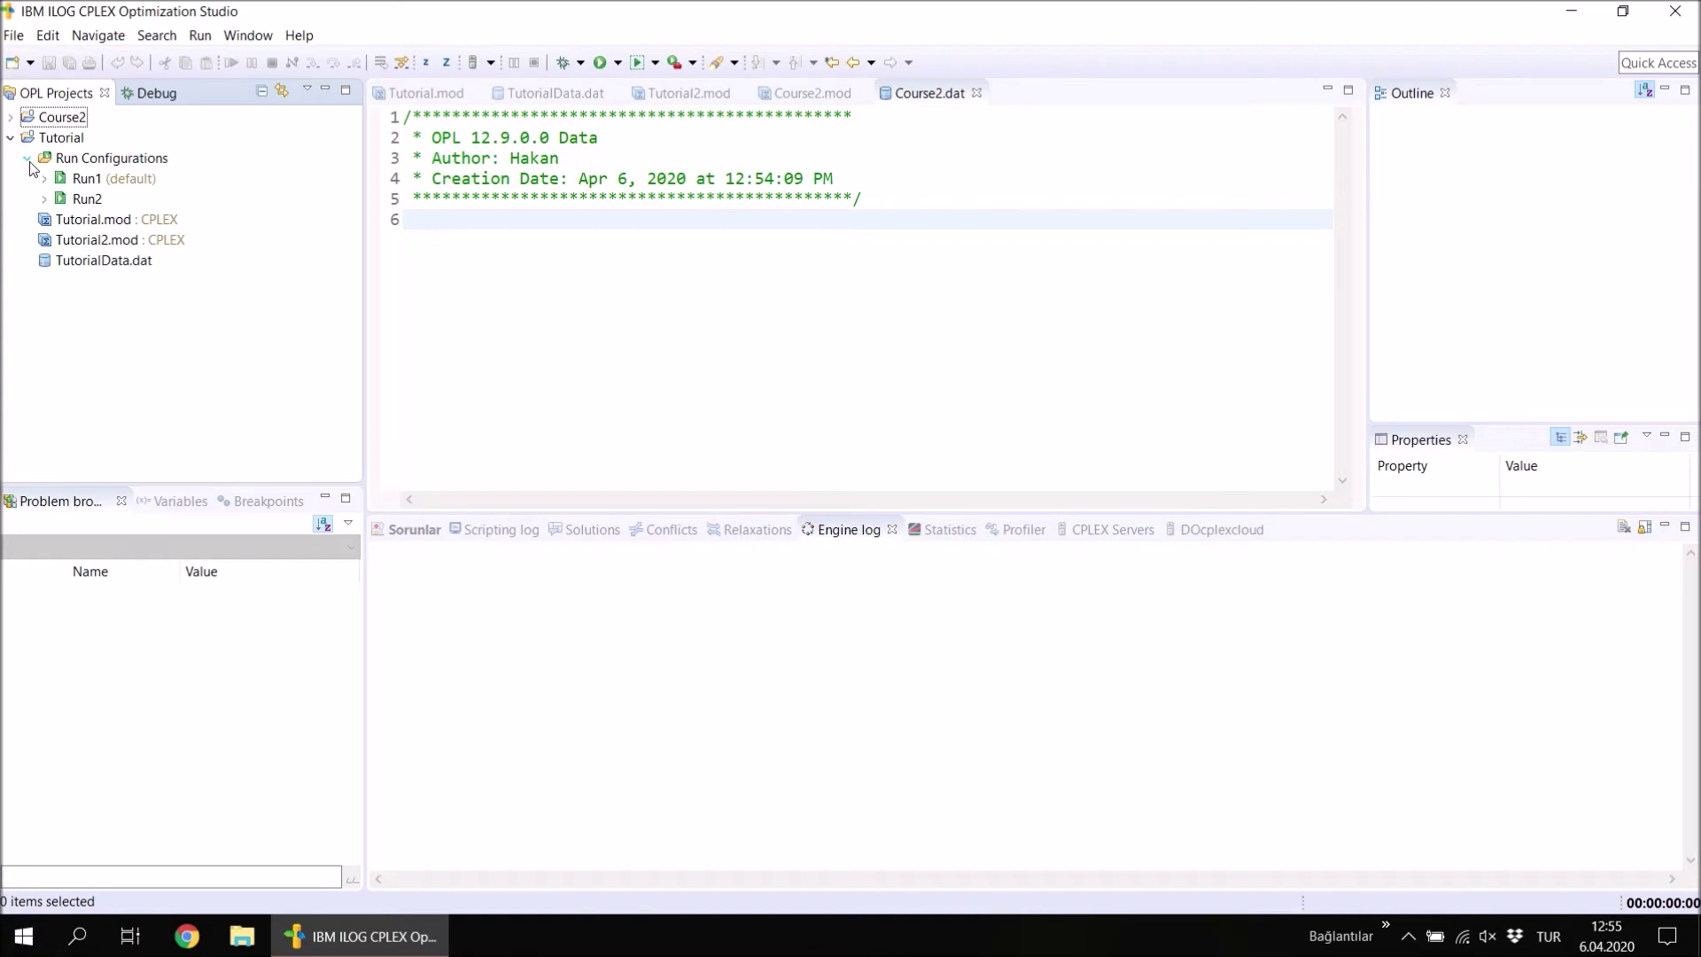
click(12, 139)
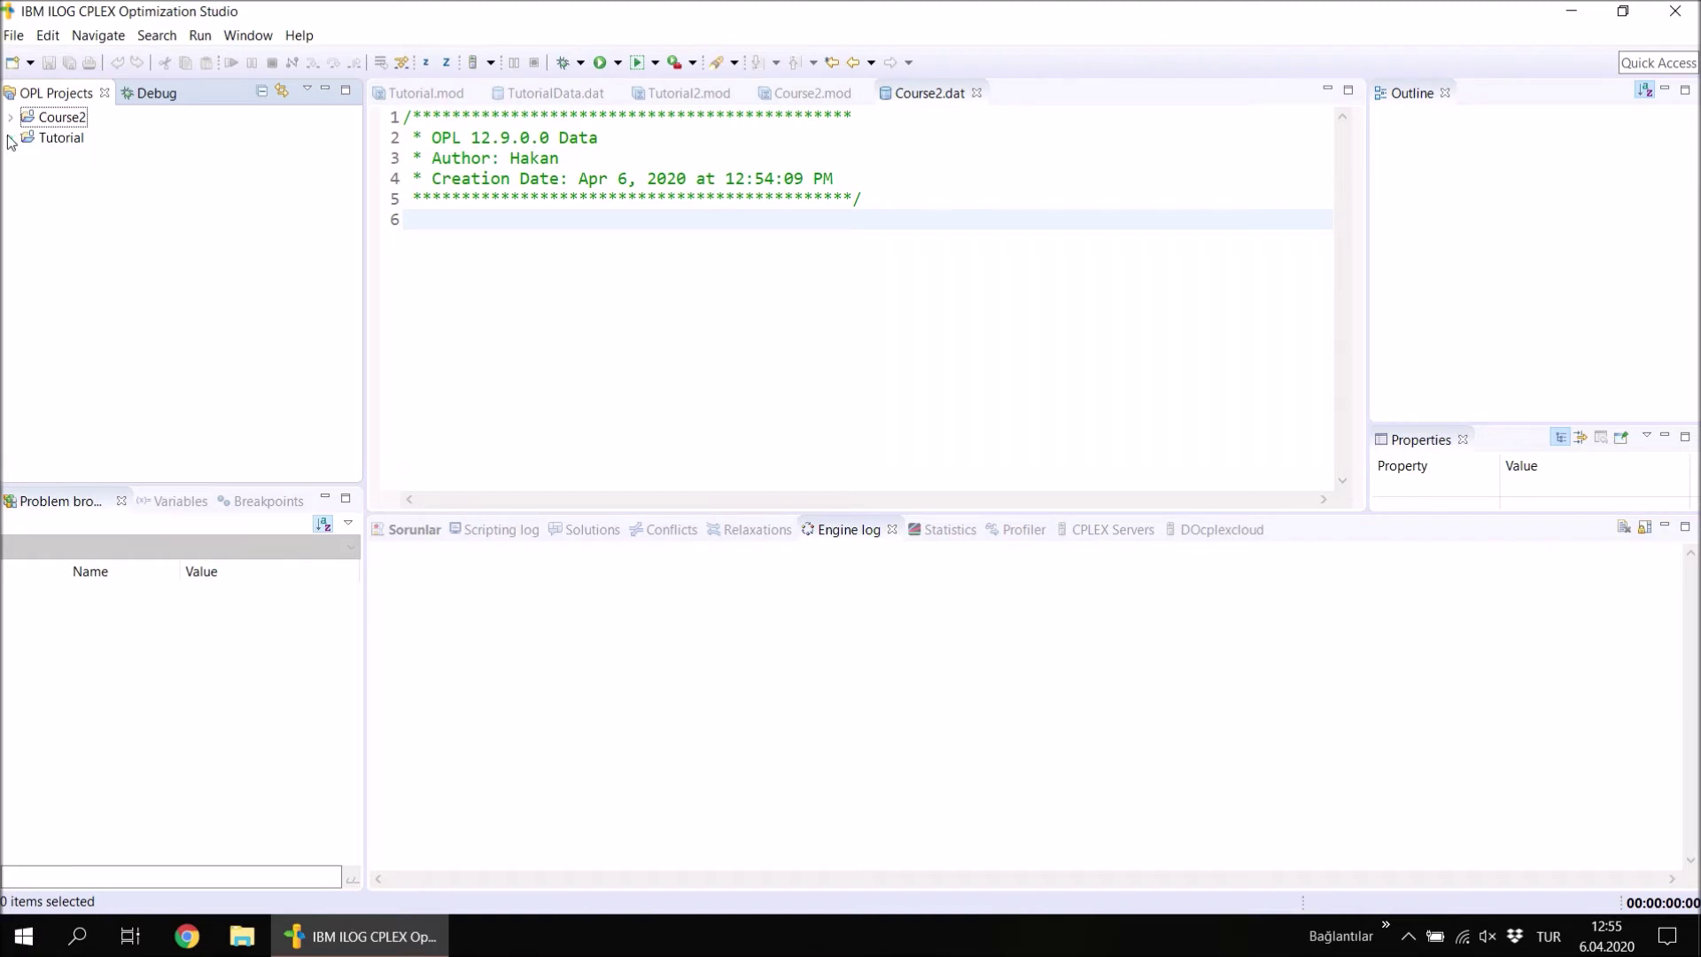
click(13, 139)
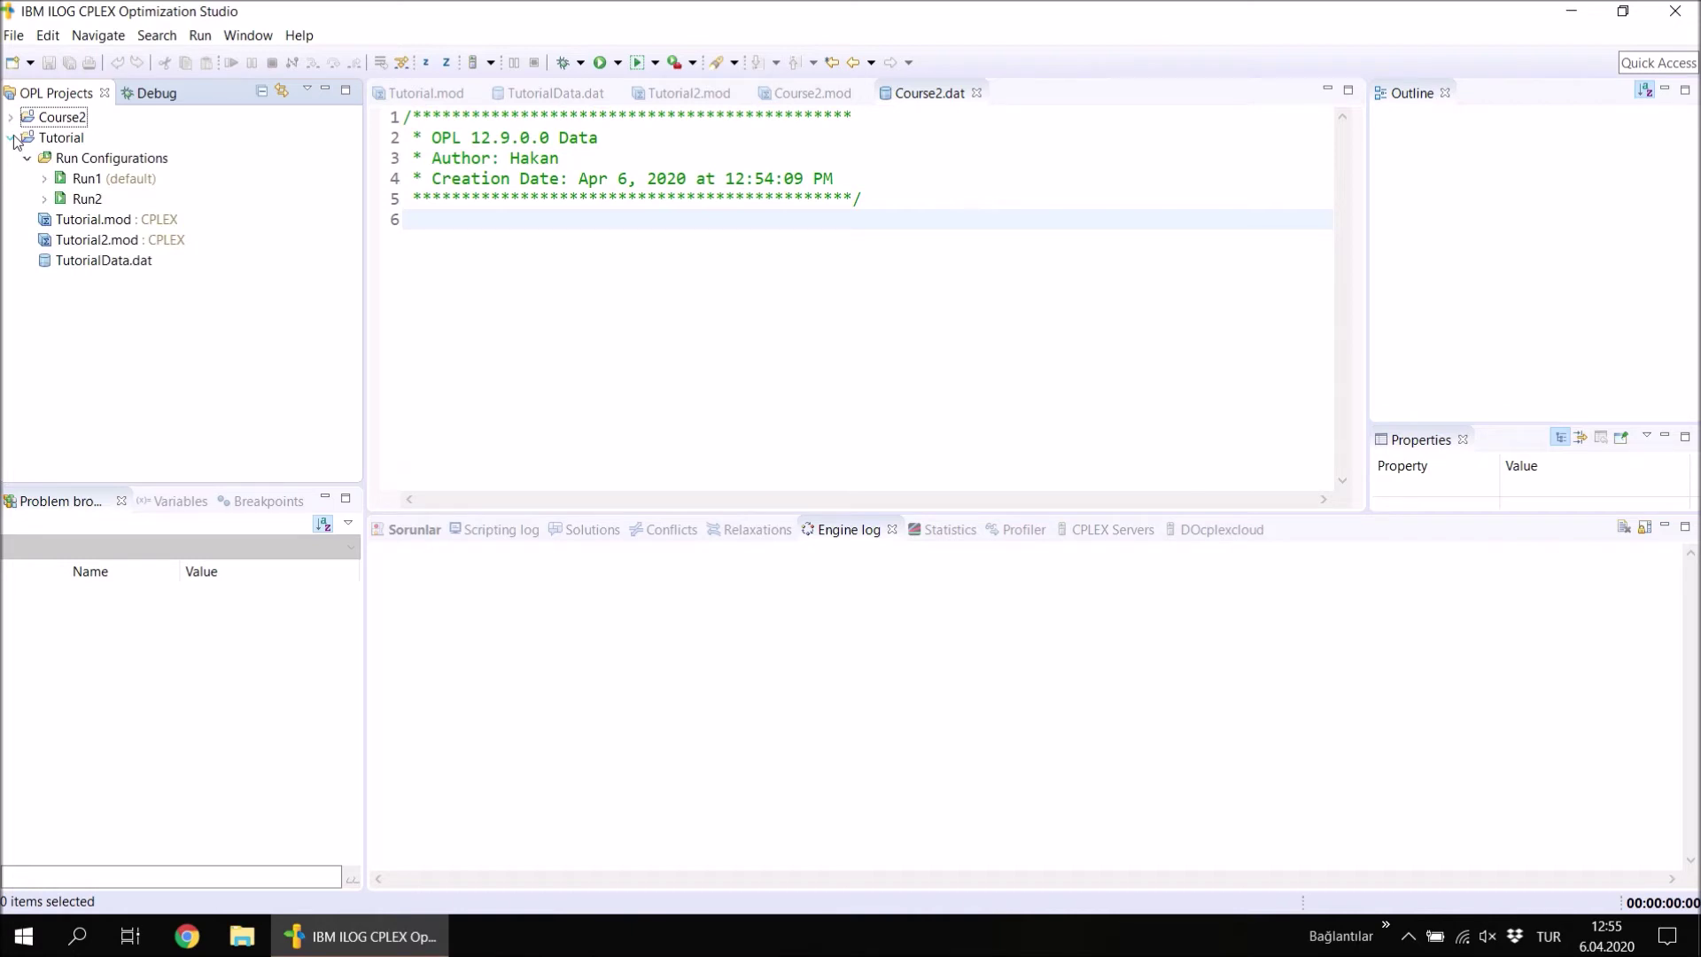
right_click(64, 141)
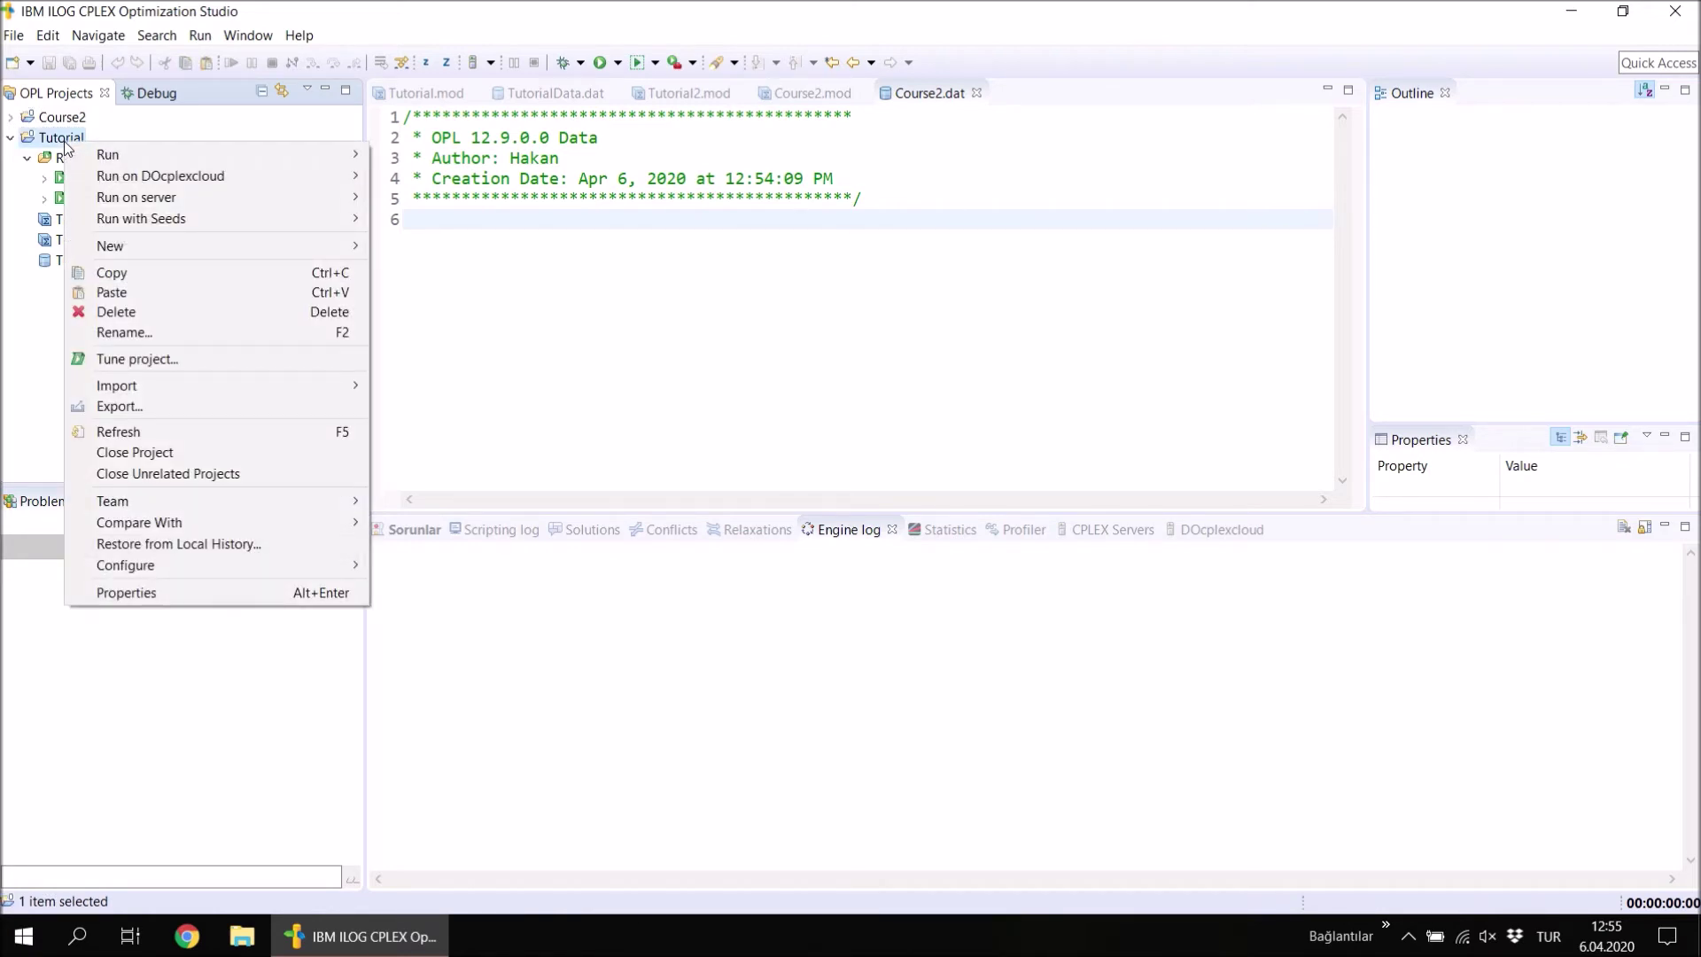
mouse_move(133, 247)
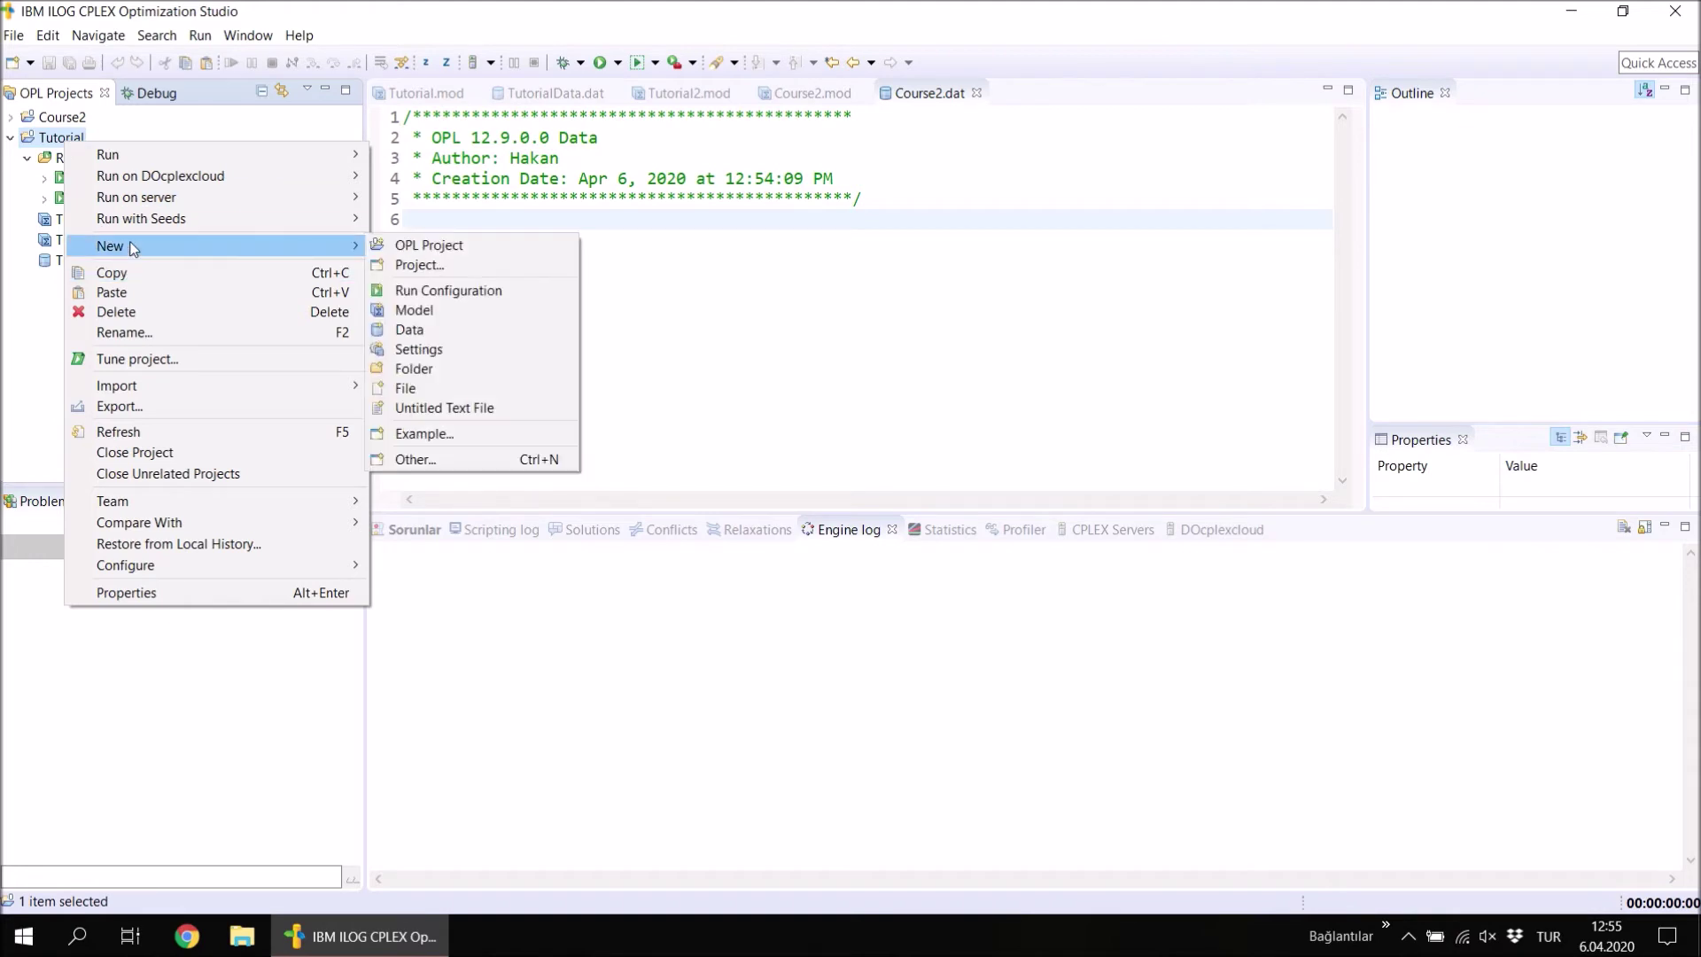
click(420, 351)
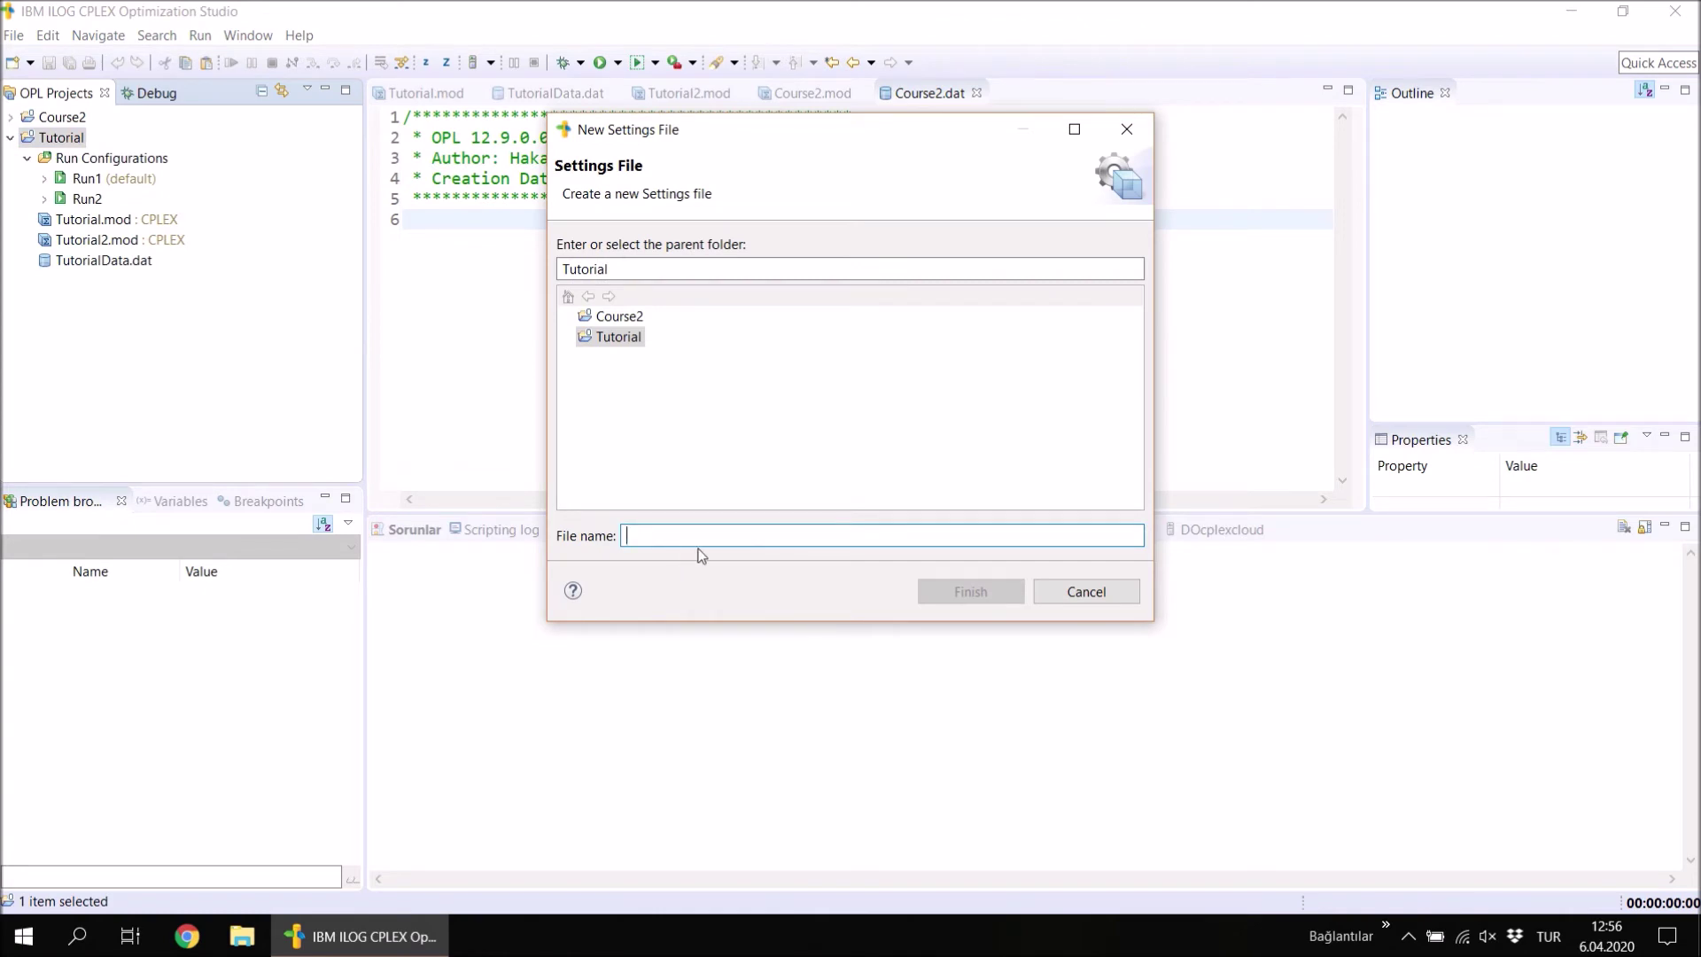
text(Se)
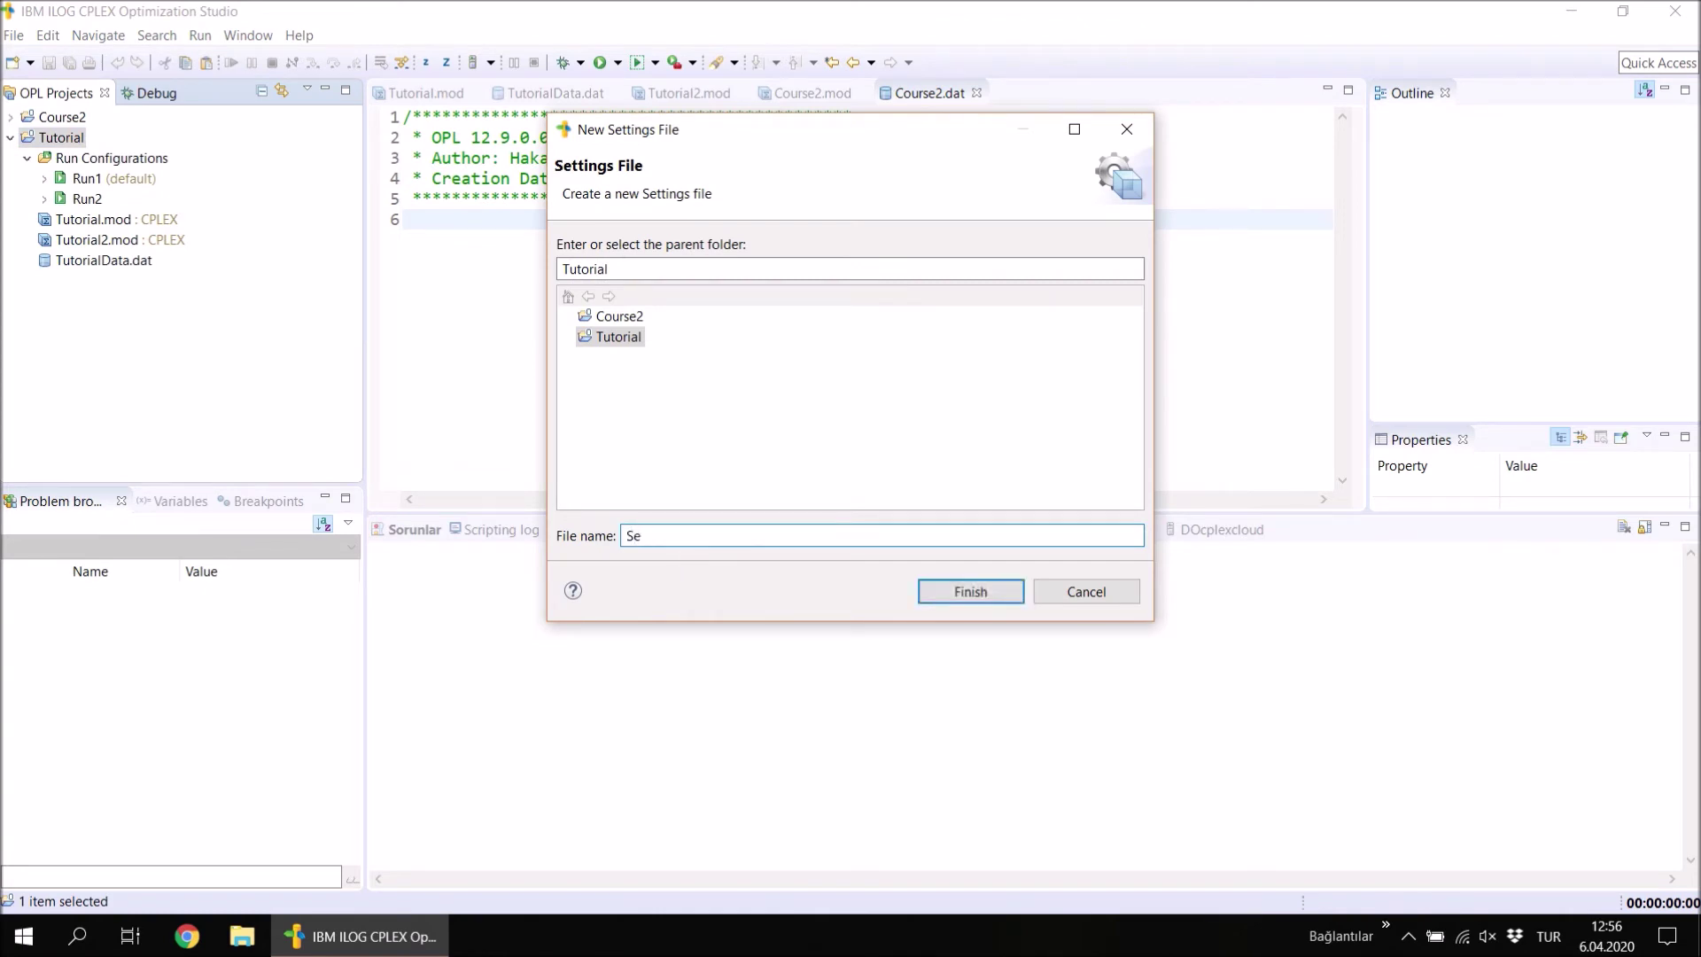
text(tting1)
click(972, 590)
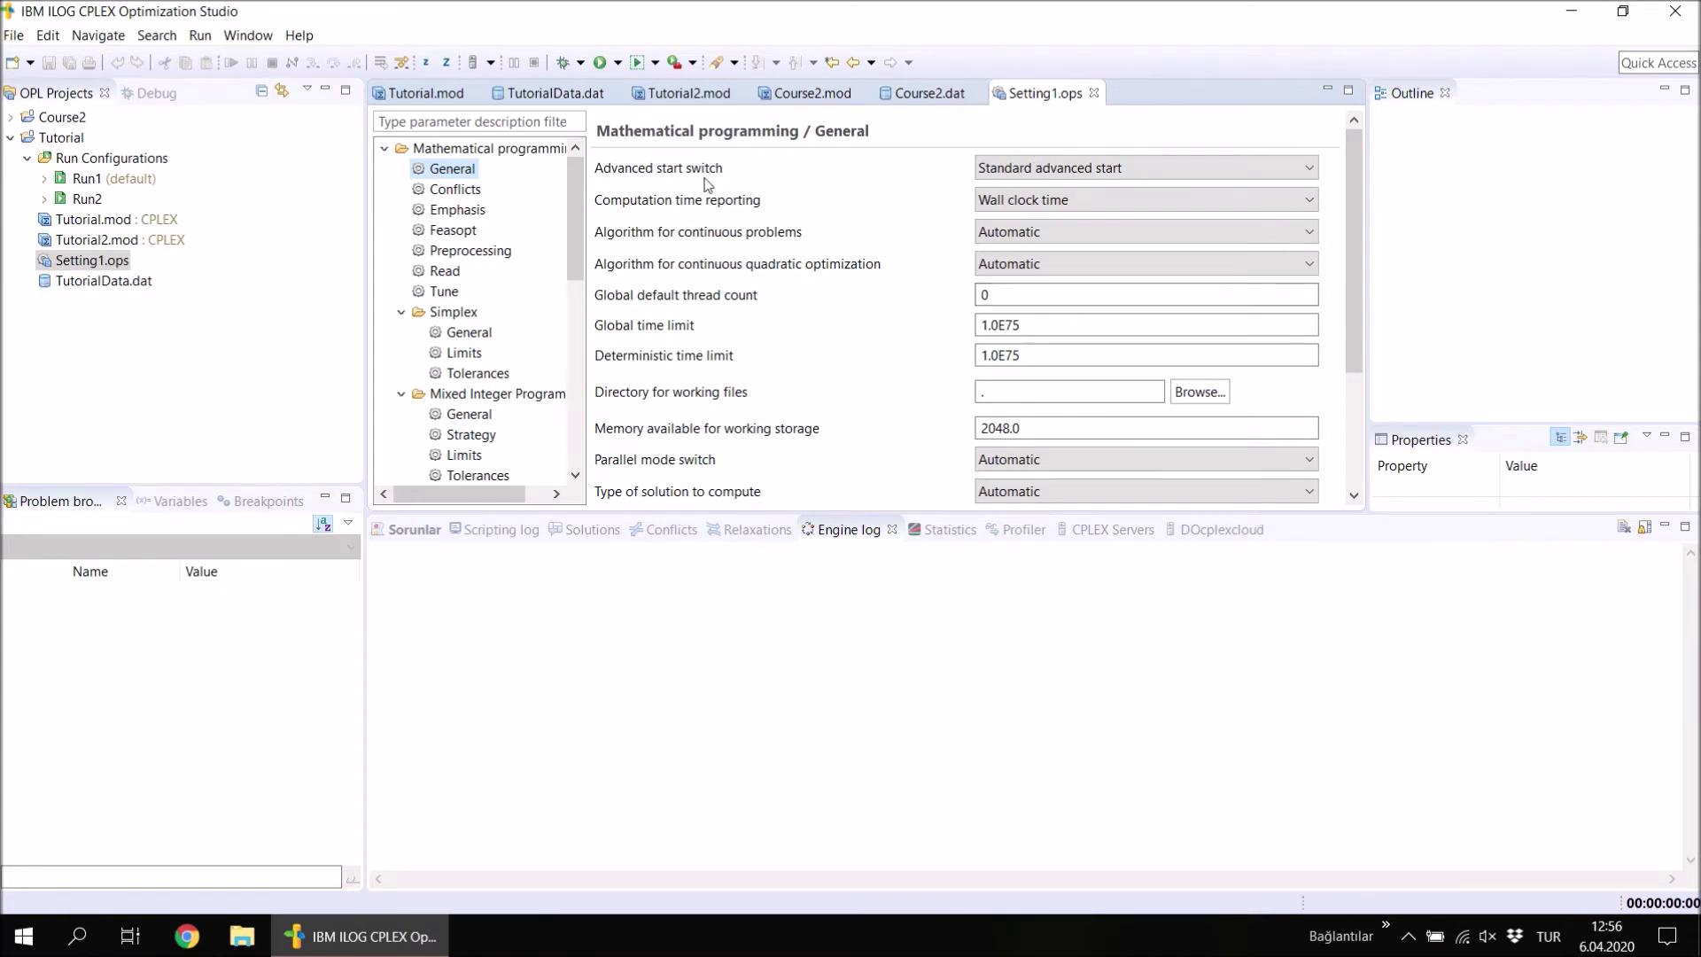
Examine the parameter categories of Setting1.ops: Mathematical programming, Constraint Programming and Language.
drag(1355, 200, 1346, 156)
mouse_move(1014, 299)
click(384, 149)
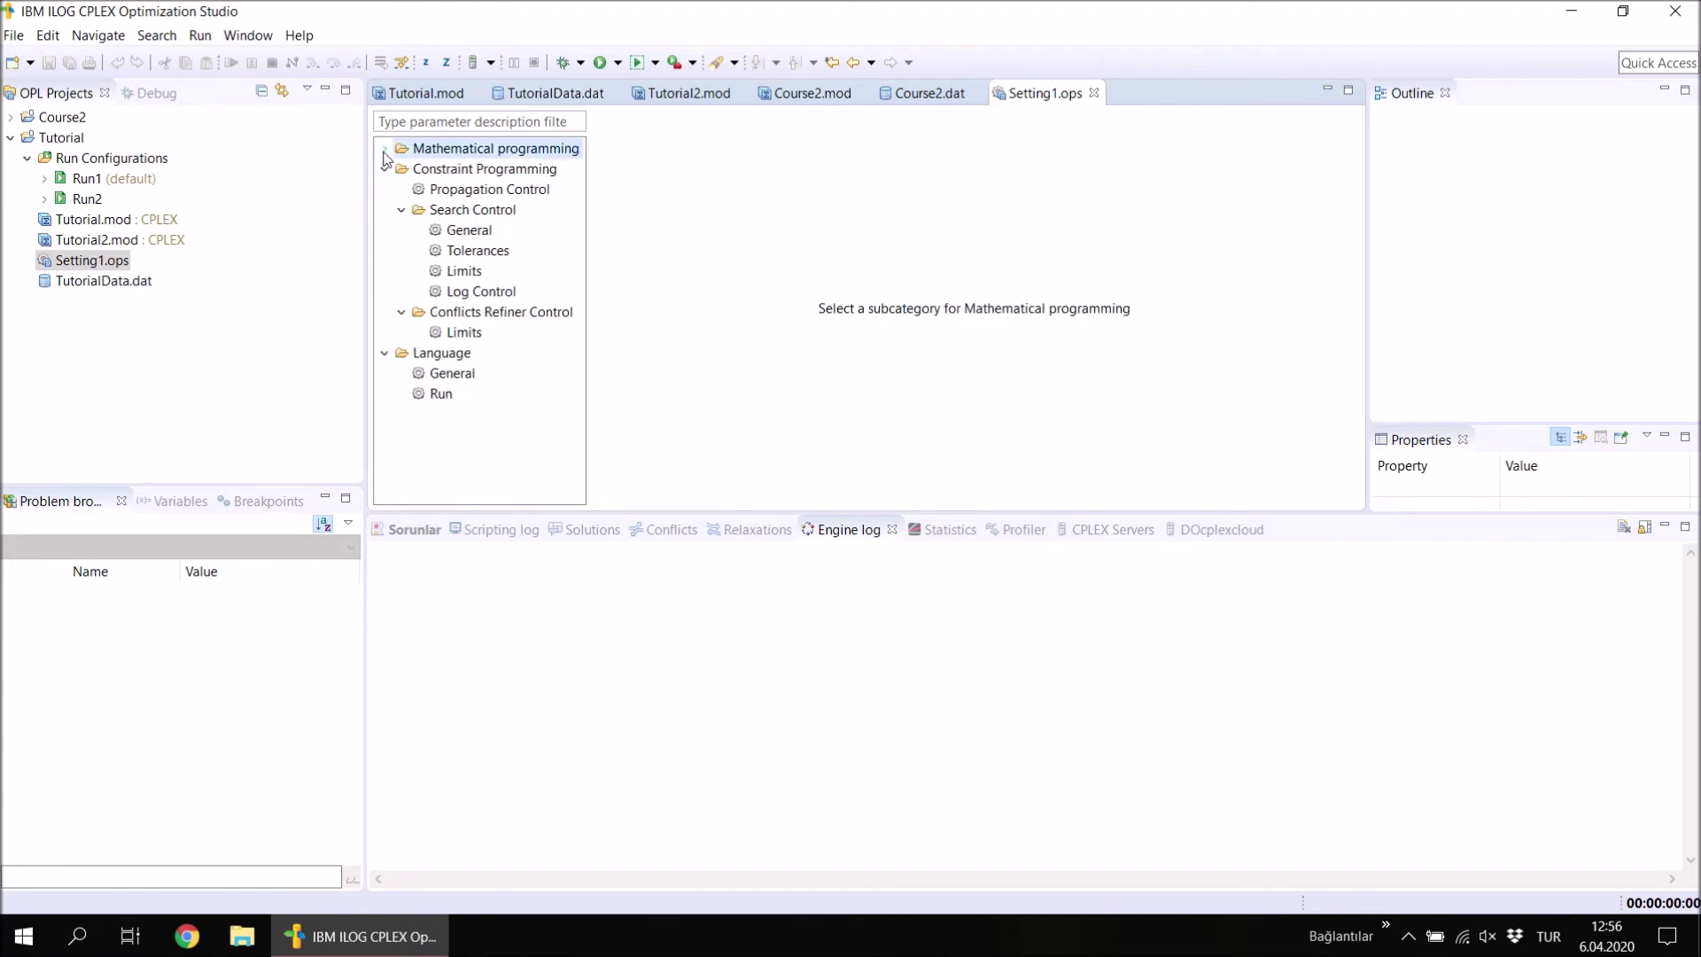
click(384, 168)
click(385, 190)
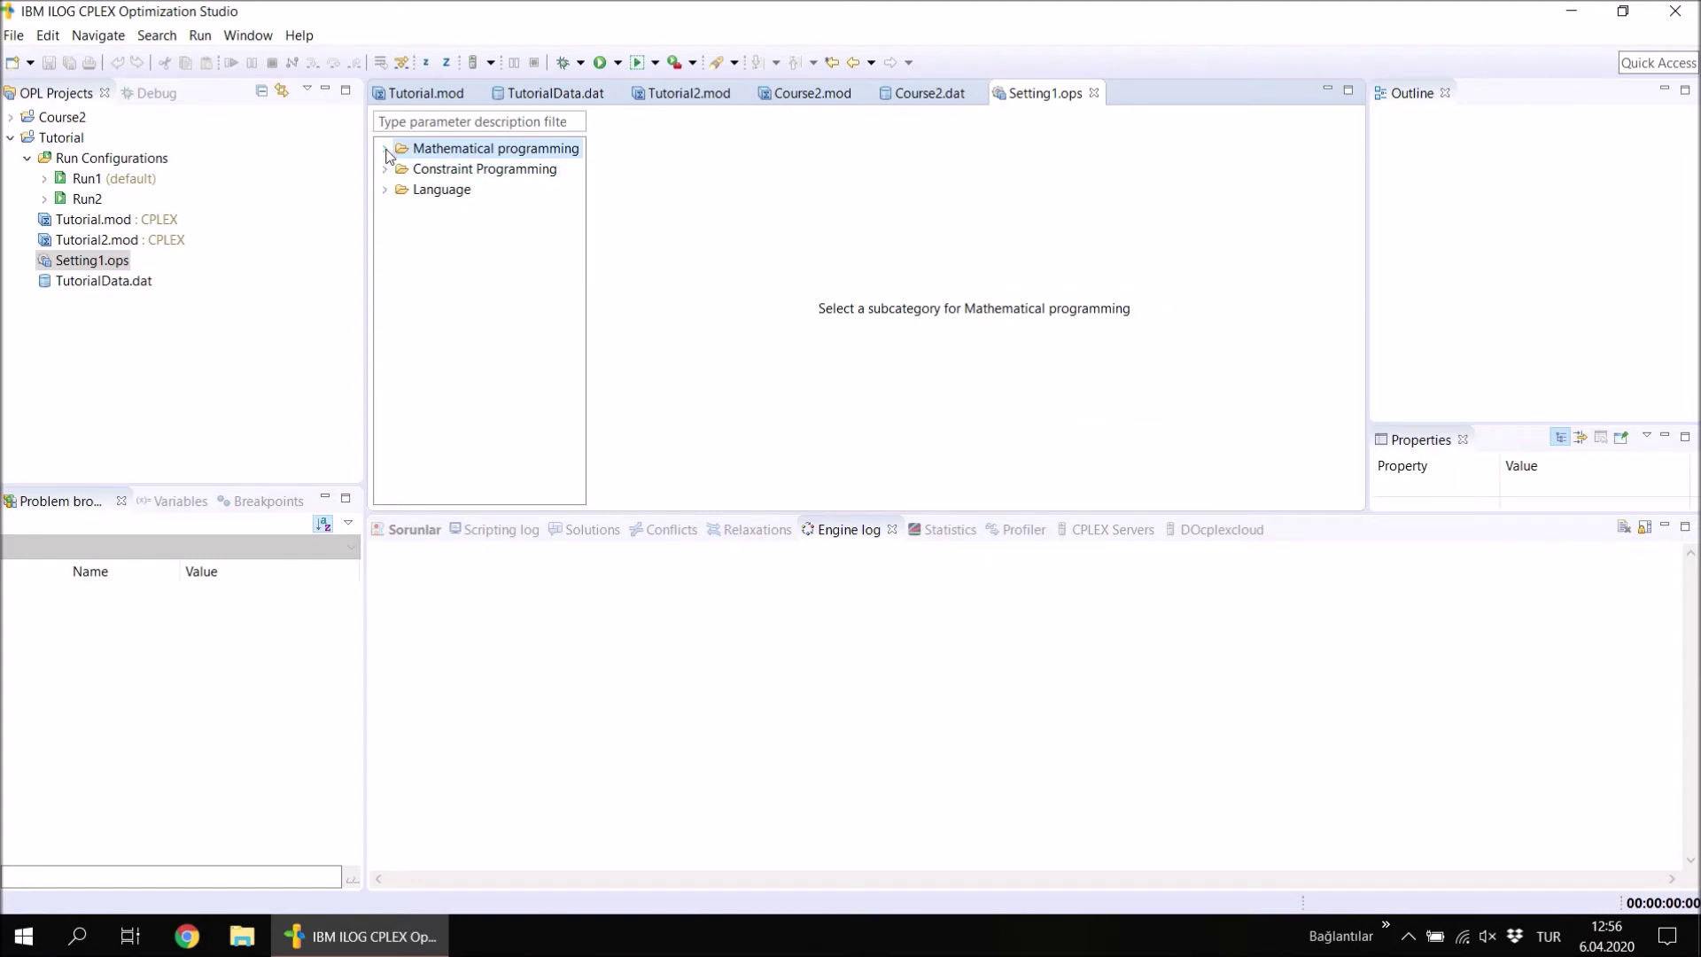
click(386, 150)
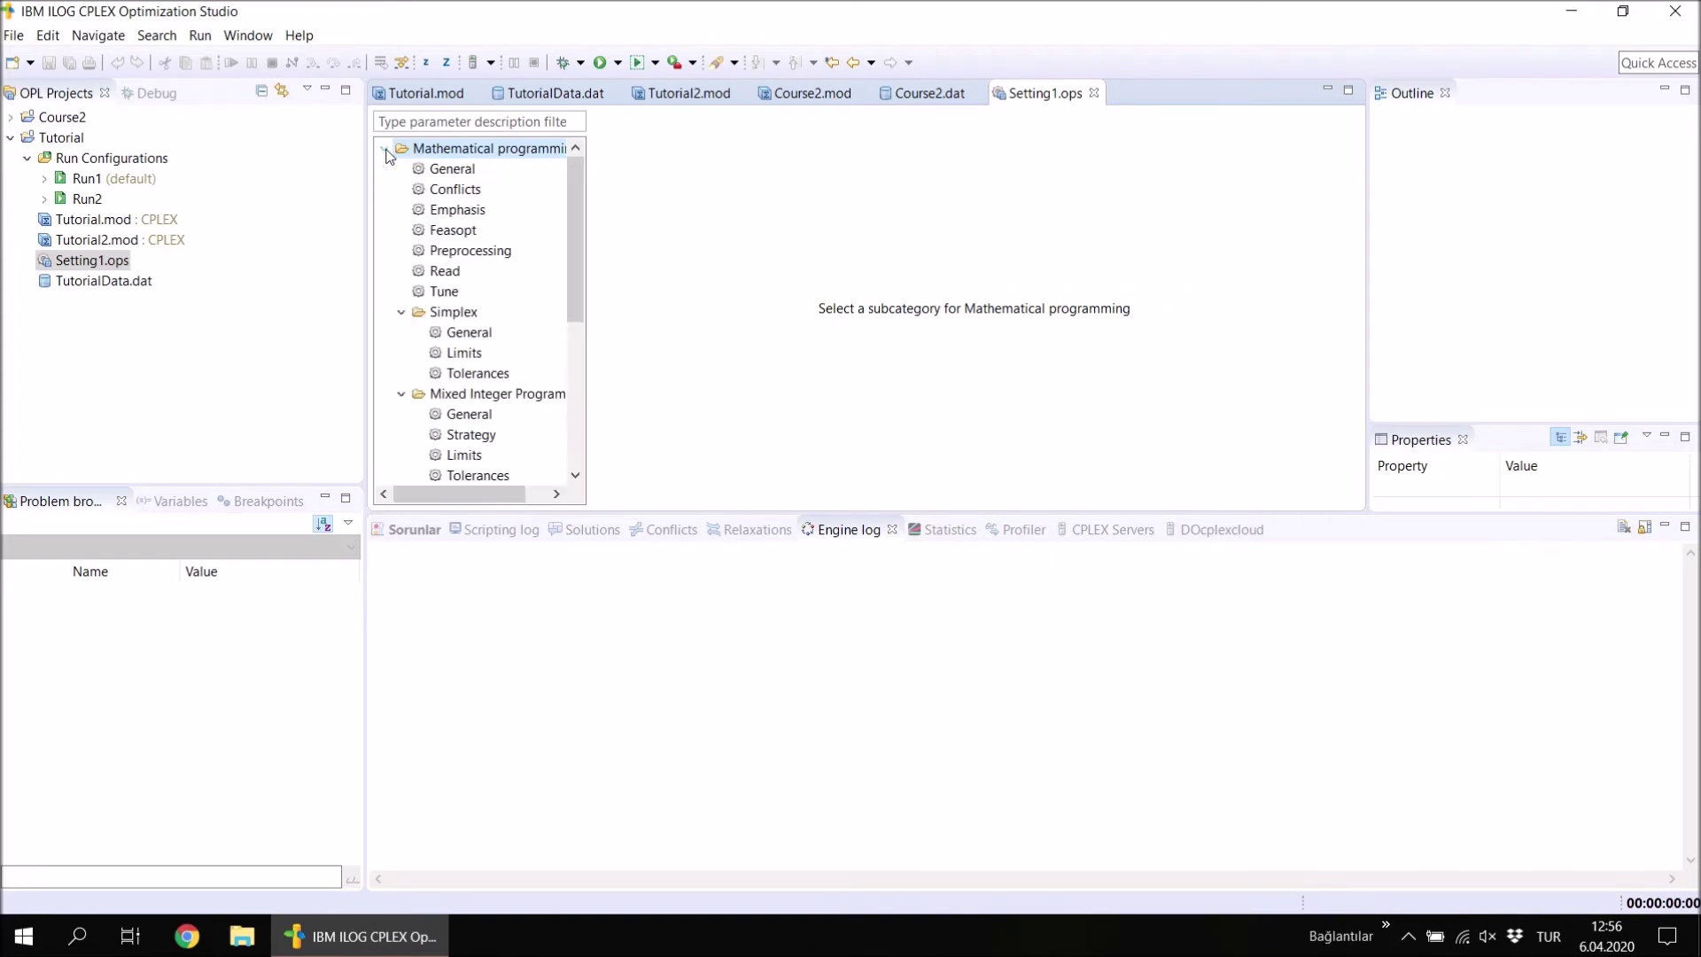
click(386, 149)
click(384, 169)
click(384, 169)
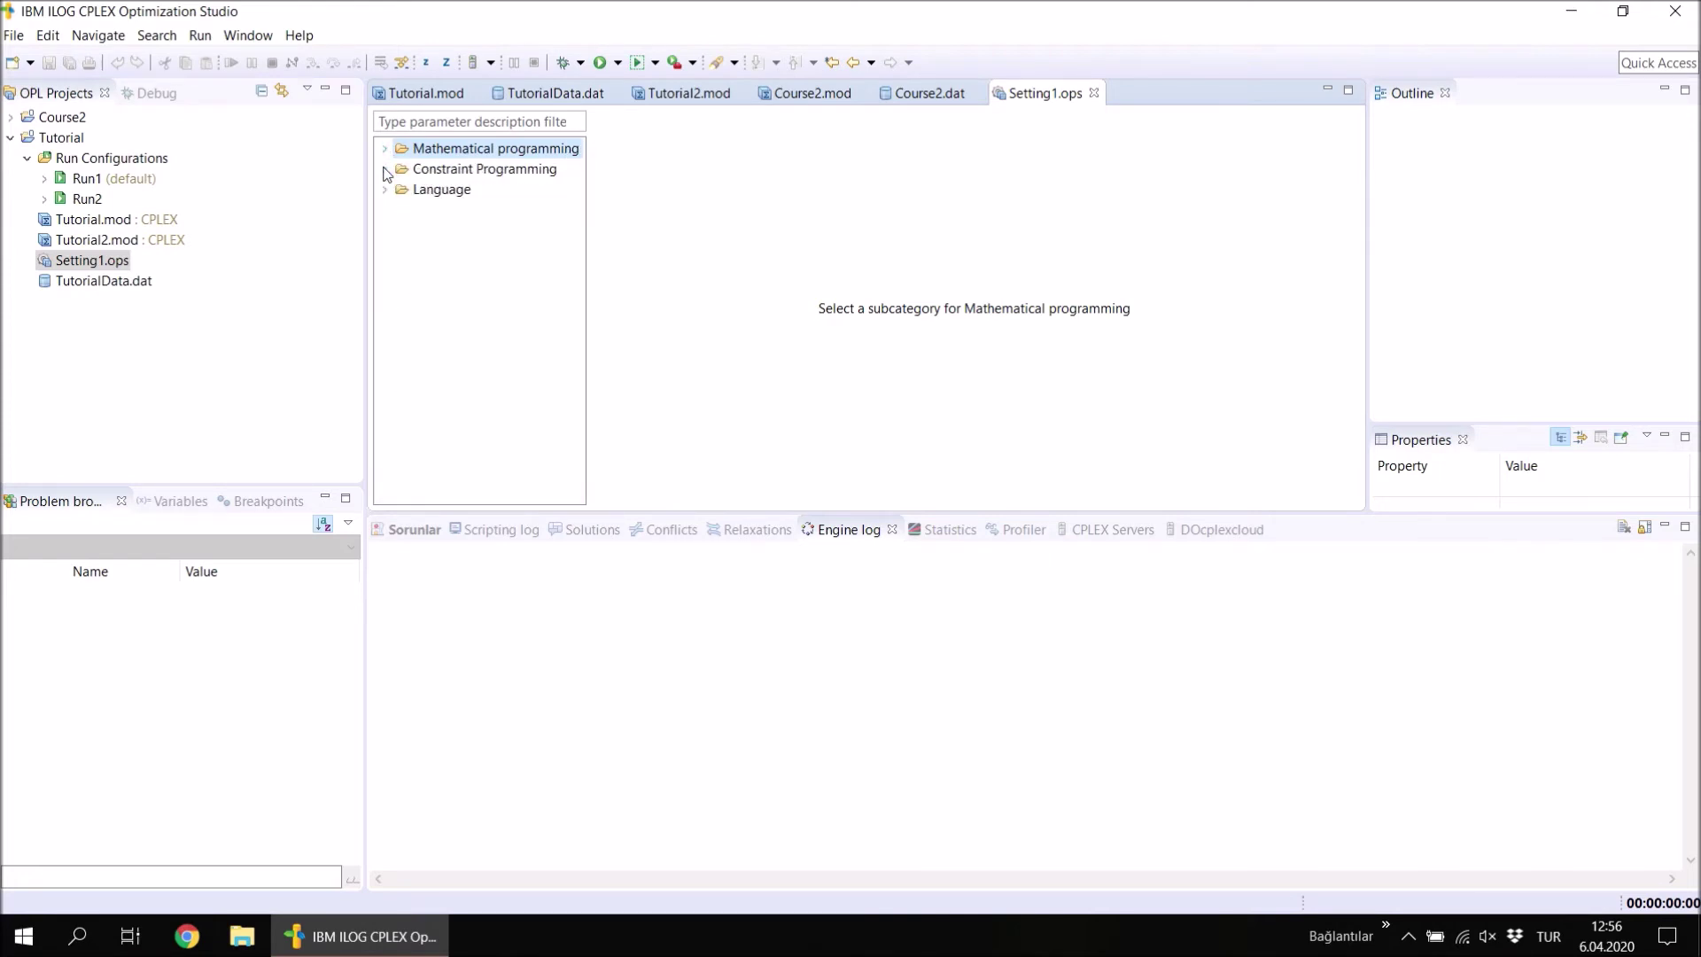
click(384, 190)
click(384, 190)
click(385, 150)
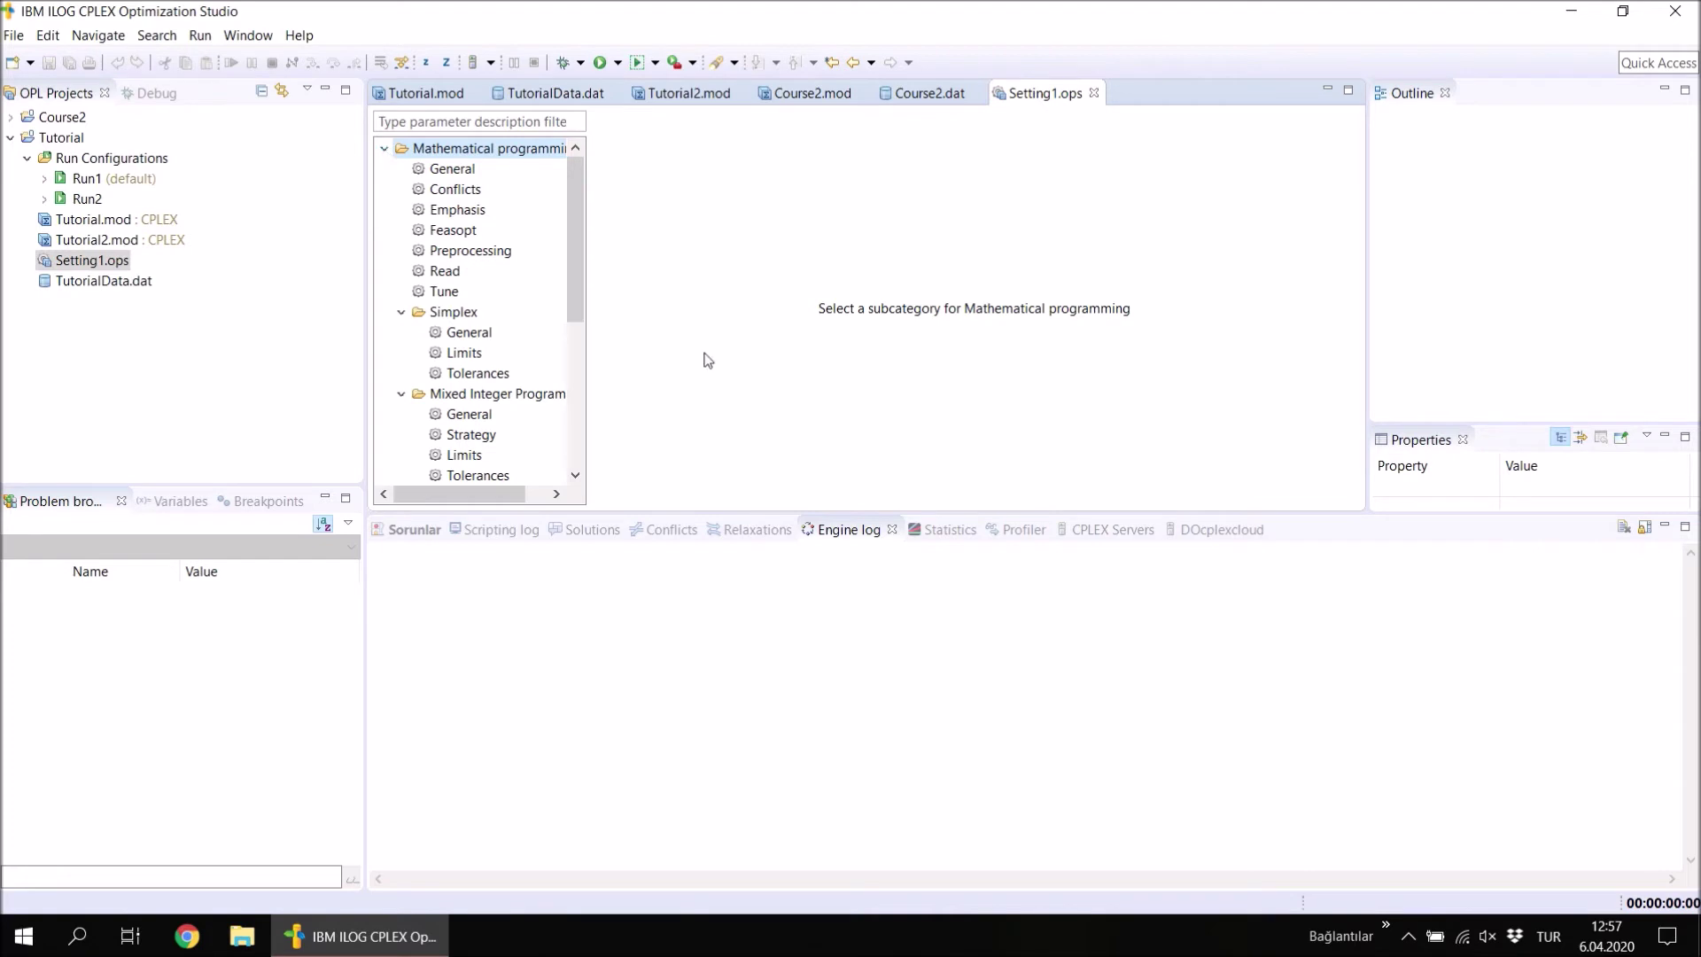
Set the global time limit to 3600 in the general mathematical programming settings and save Setting1.ops.
click(451, 170)
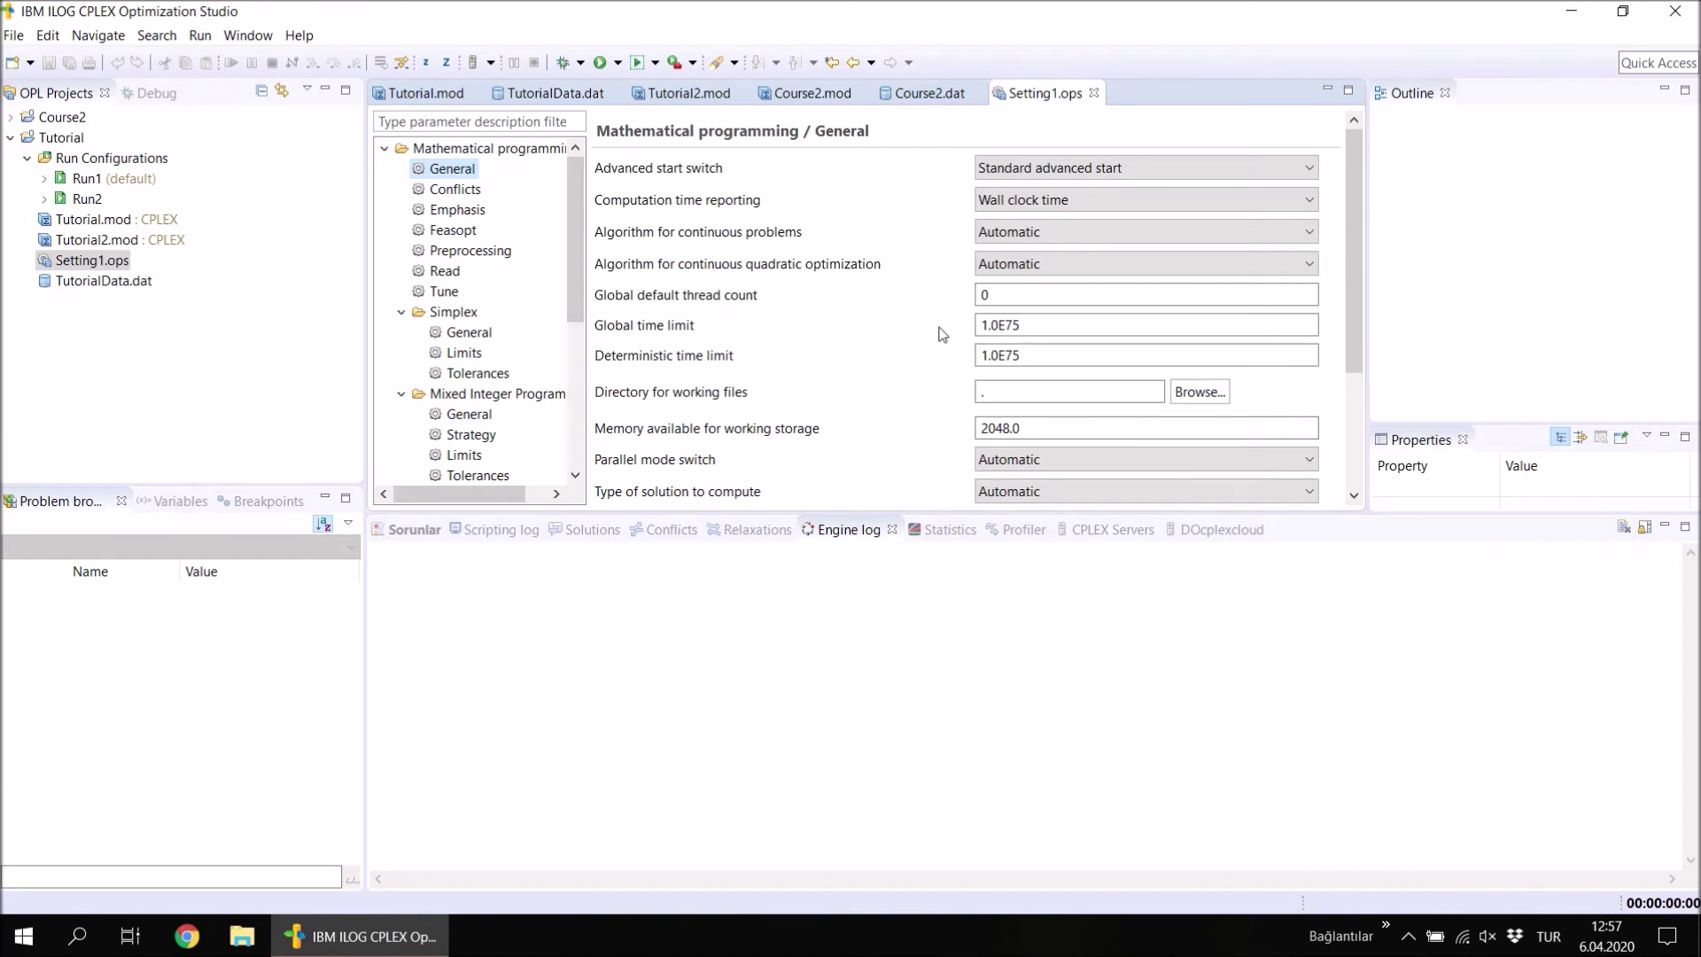
drag(1033, 326, 980, 326)
key(BackSpace)
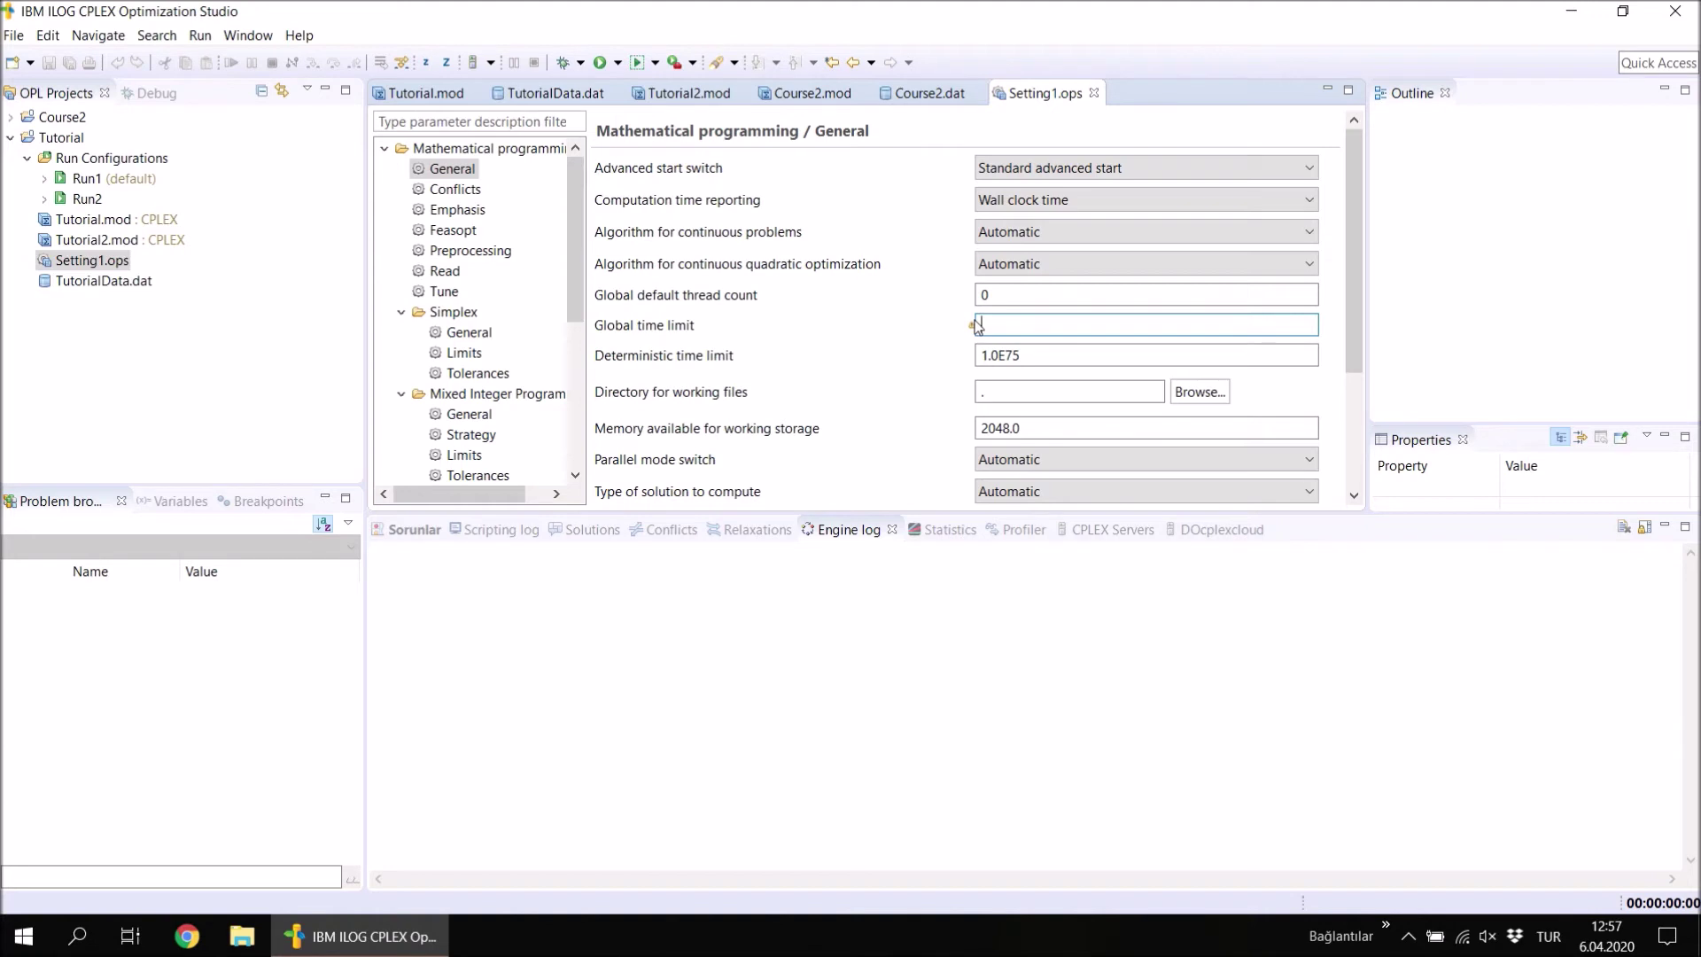
text(3600)
click(1117, 295)
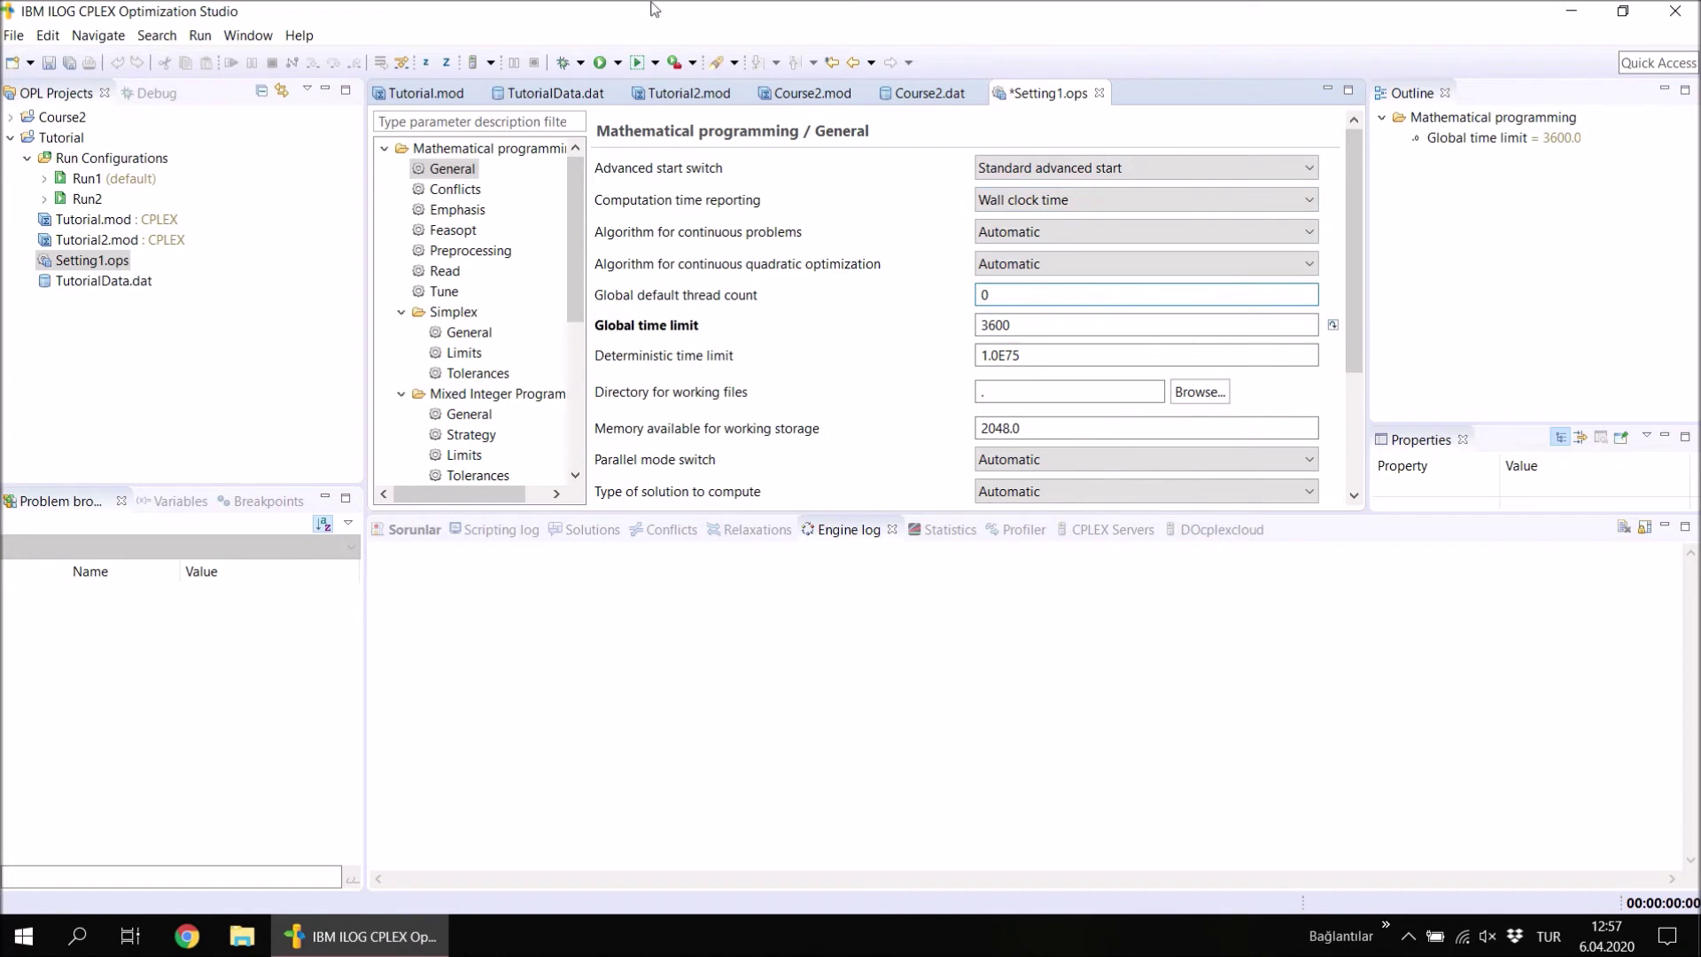
click(47, 63)
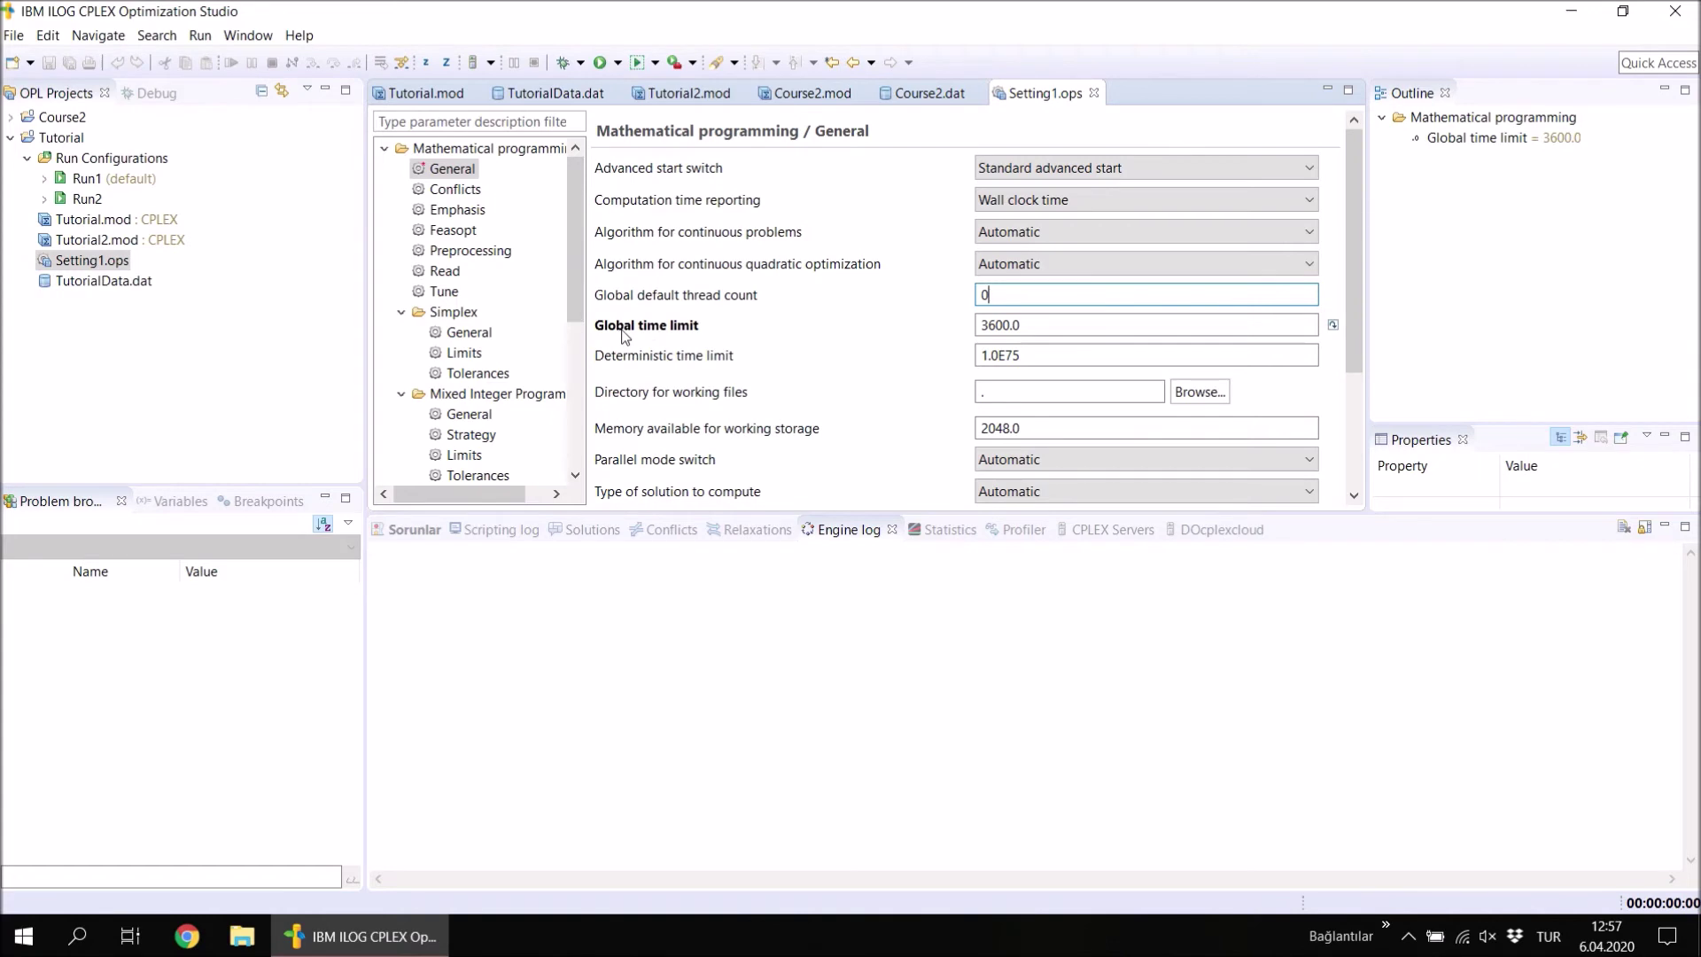
Reset the global time limit to its default, set it to 3600 again and save the settings file.
click(1331, 326)
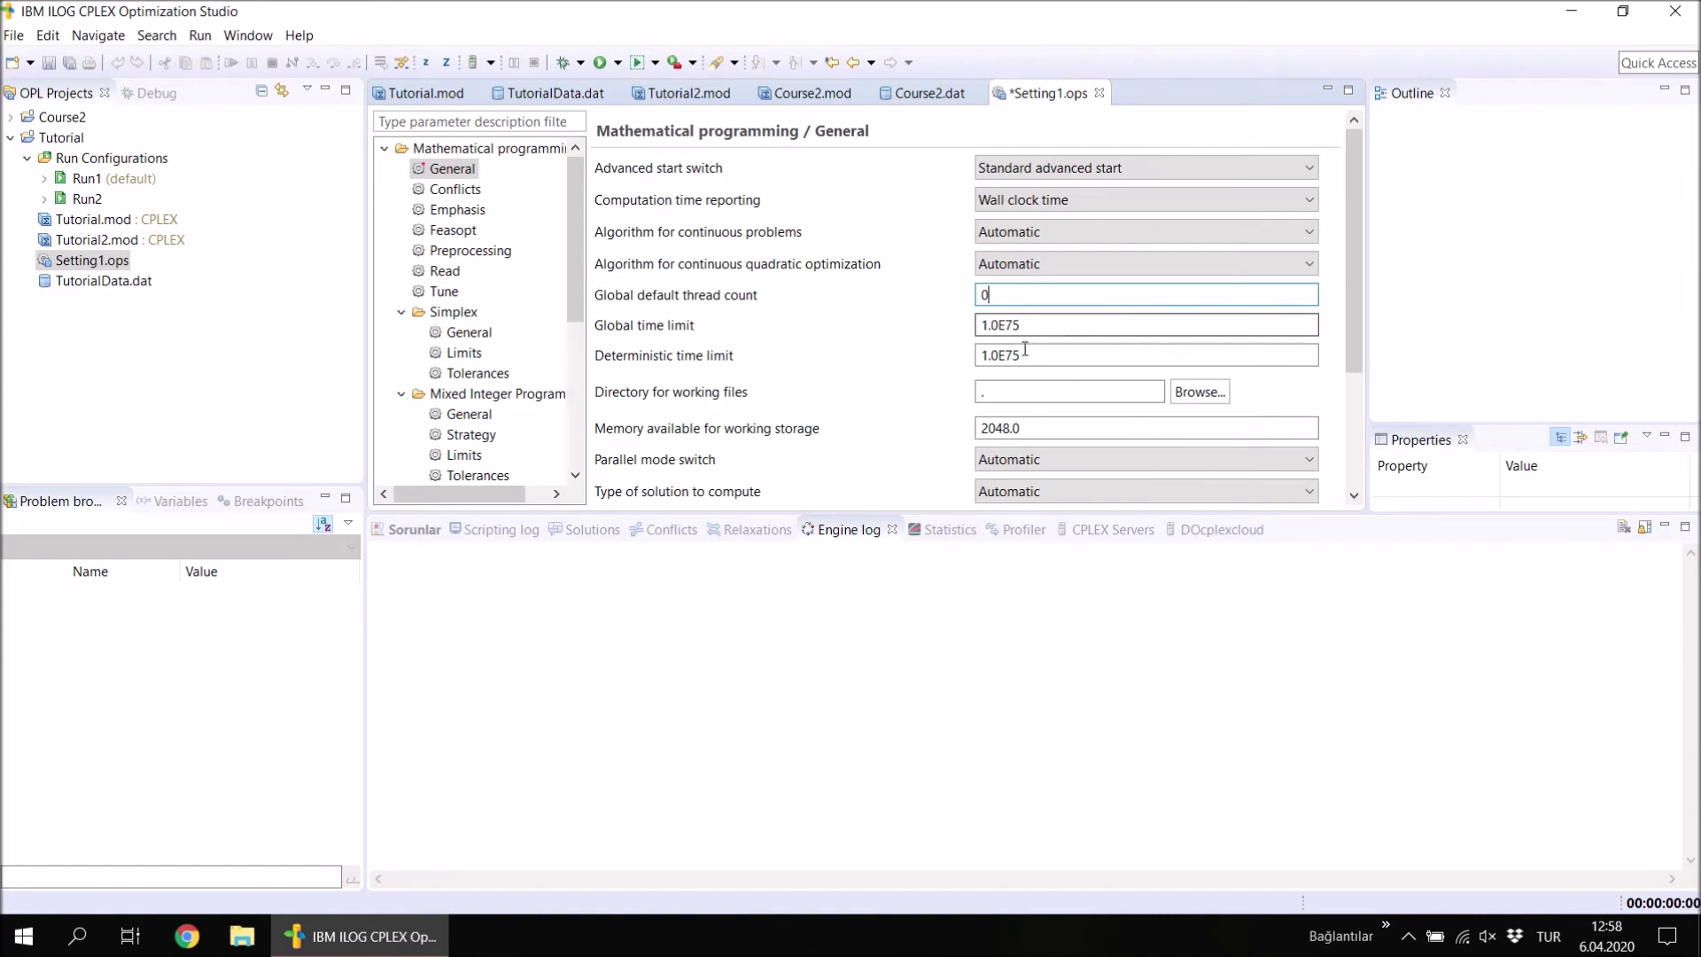
double_click(967, 325)
text(3600)
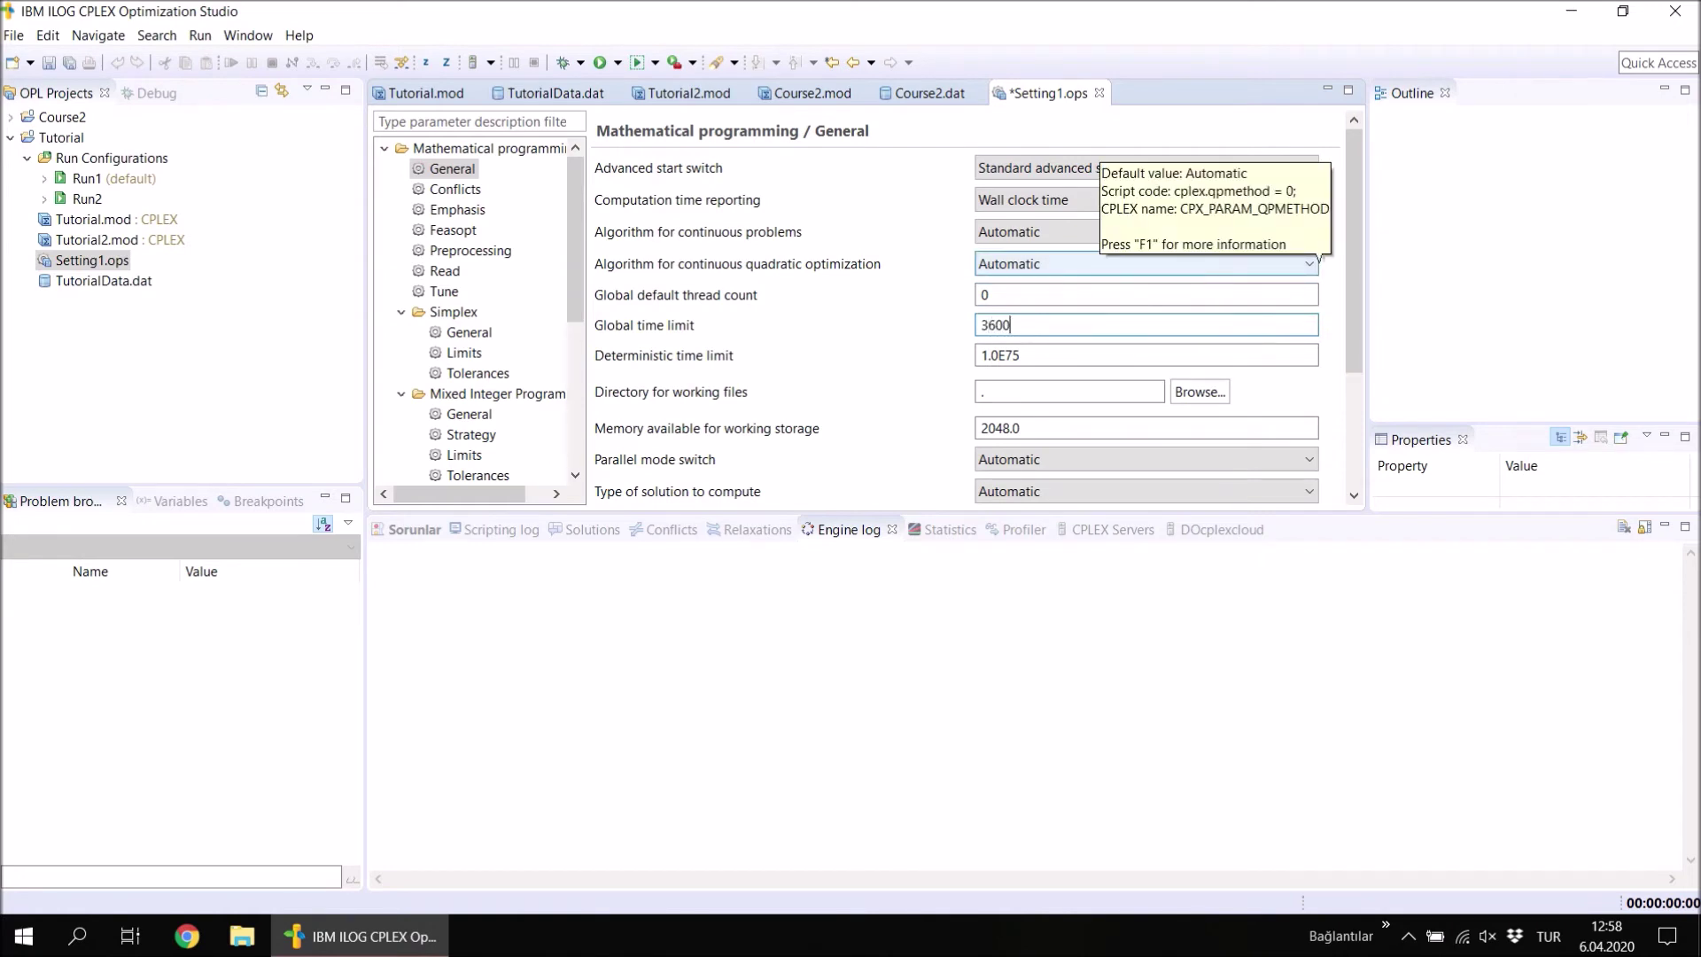
click(1010, 295)
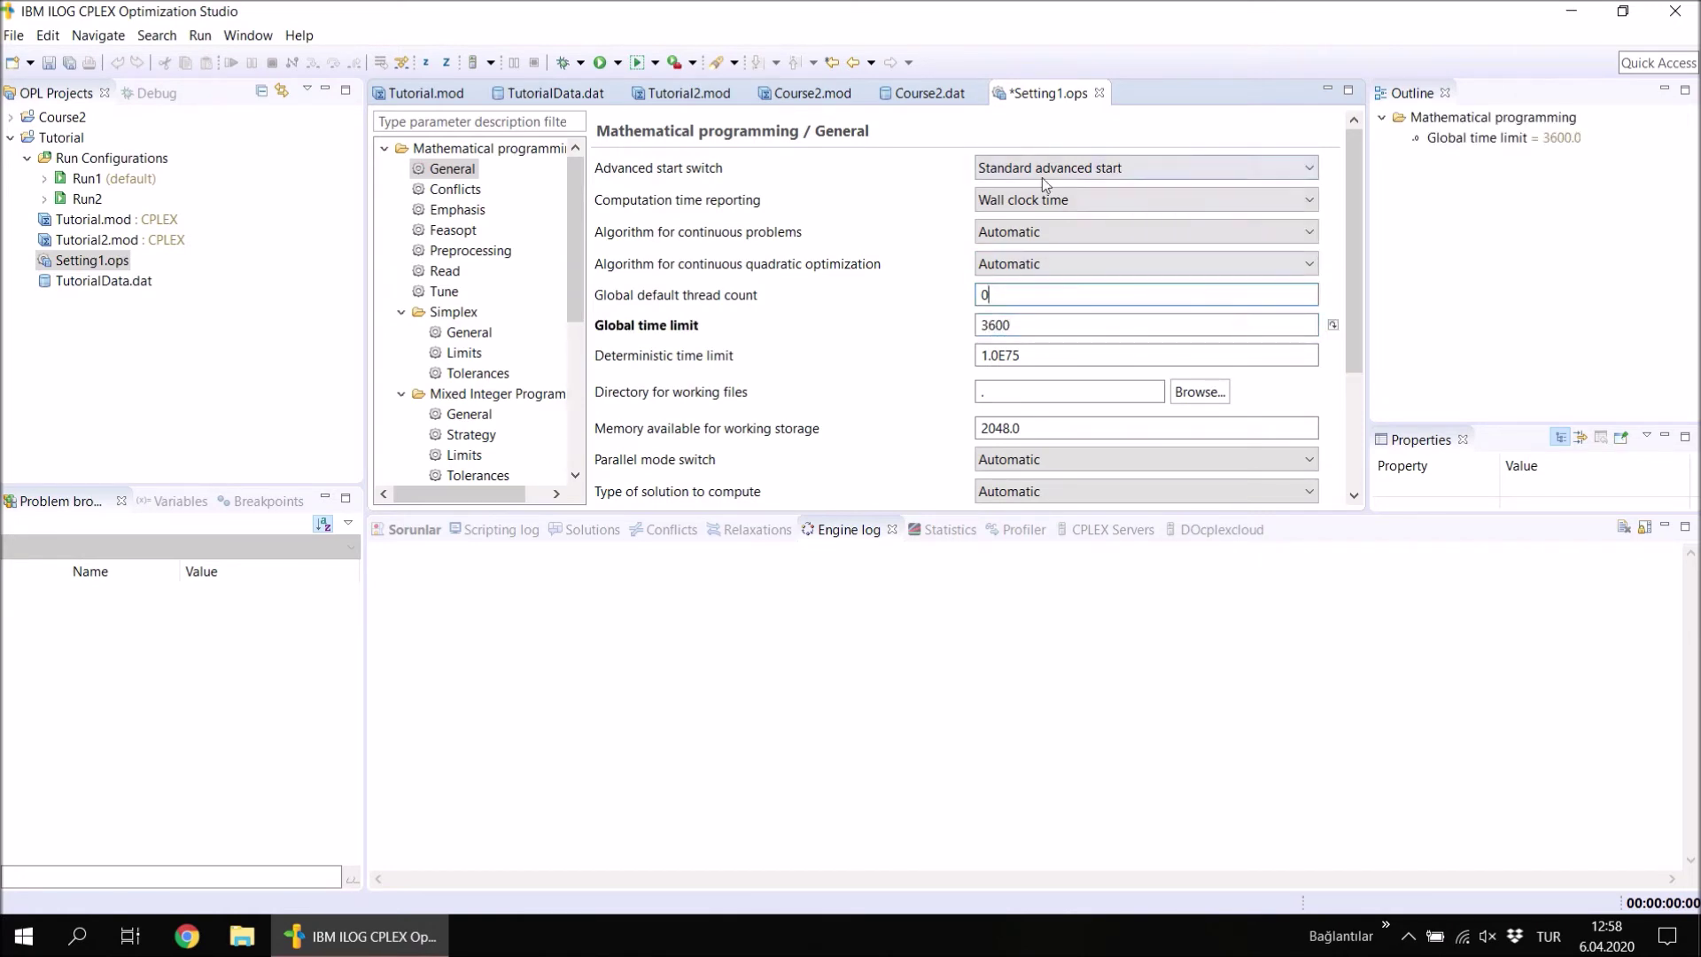
click(51, 64)
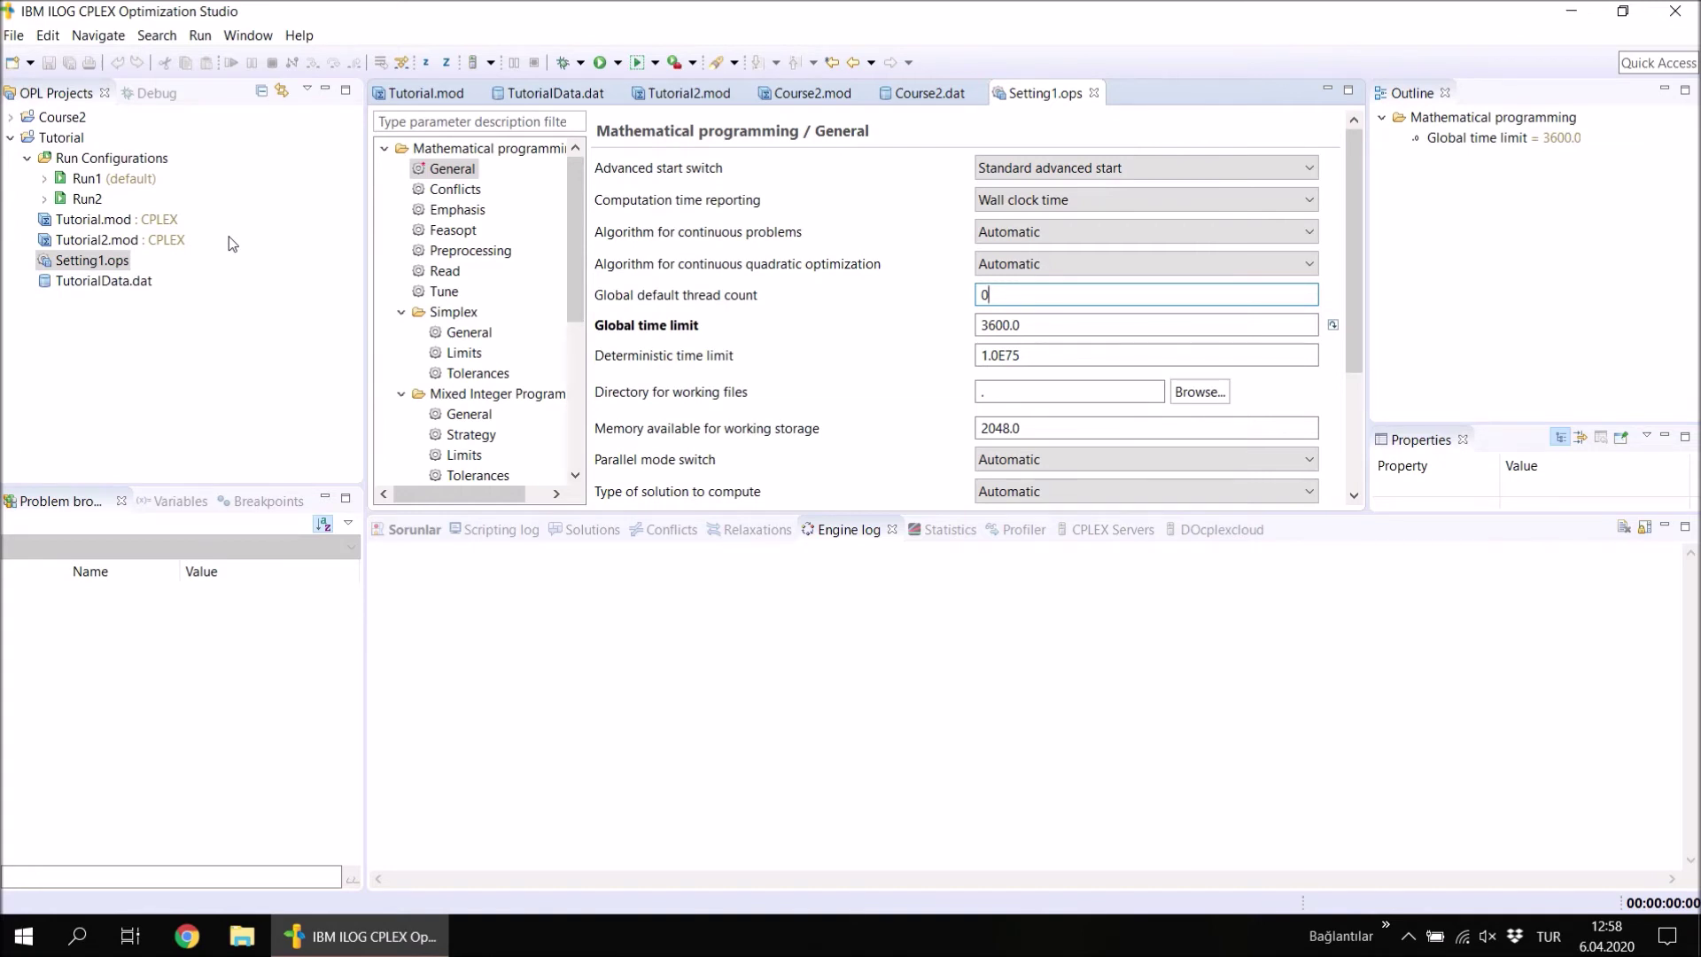
Expand the run configurations Run1 and Run2 and add Setting1.ops to Run1.
click(45, 179)
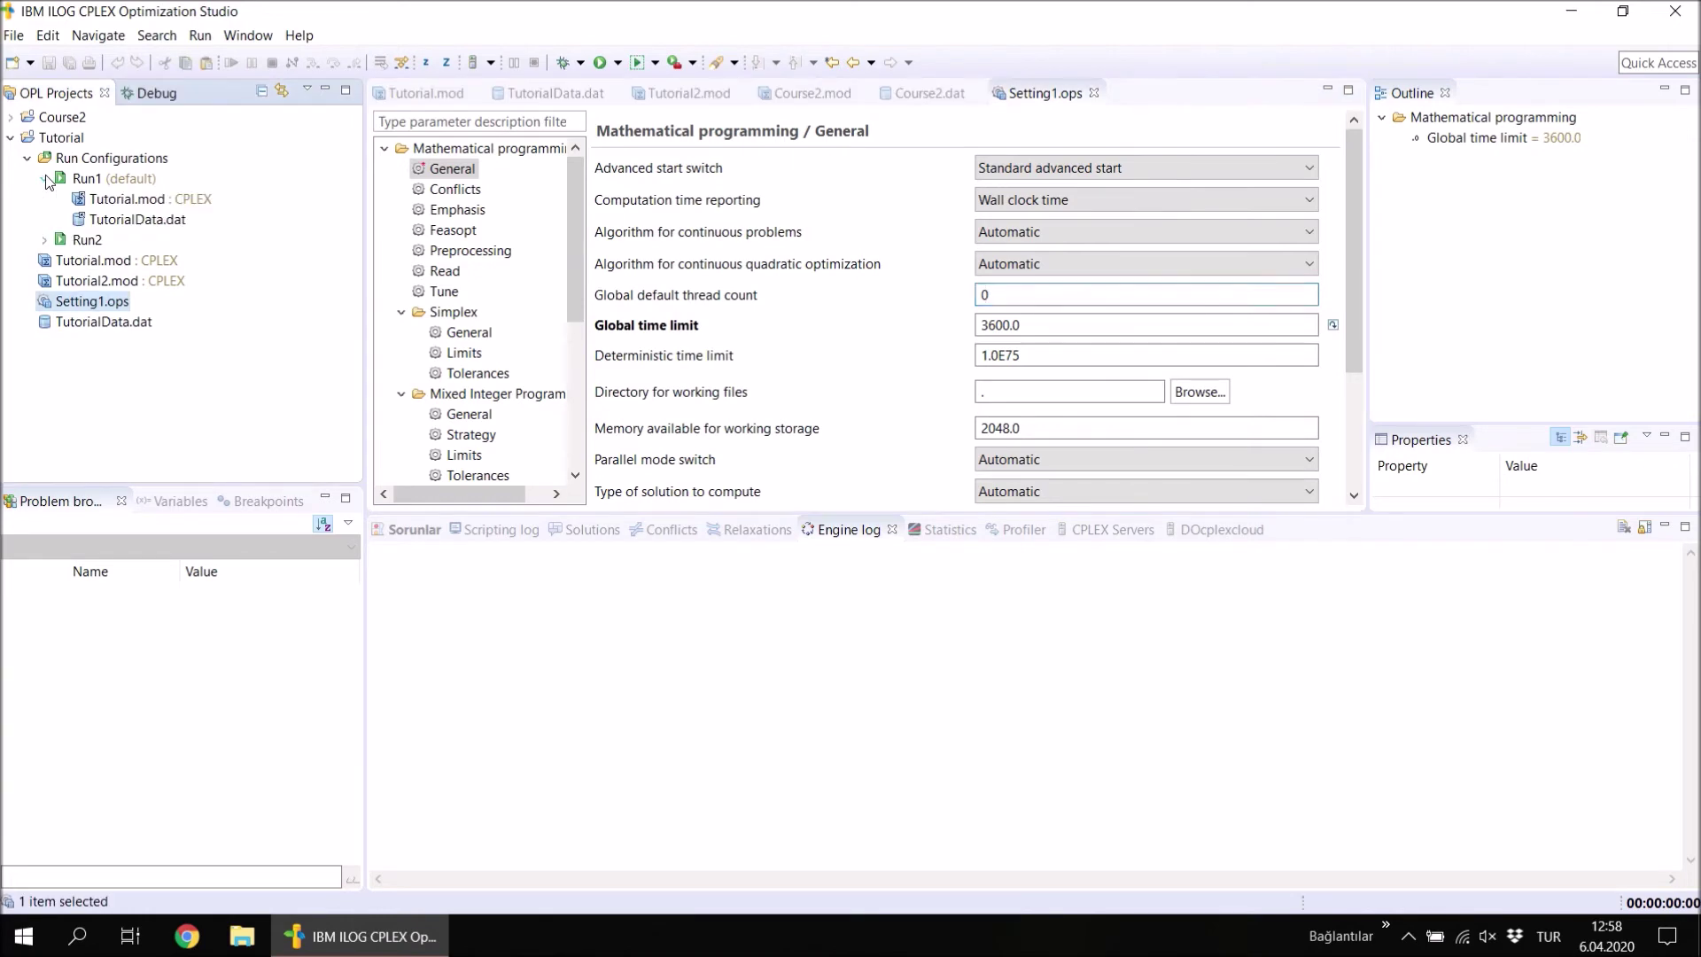
click(45, 241)
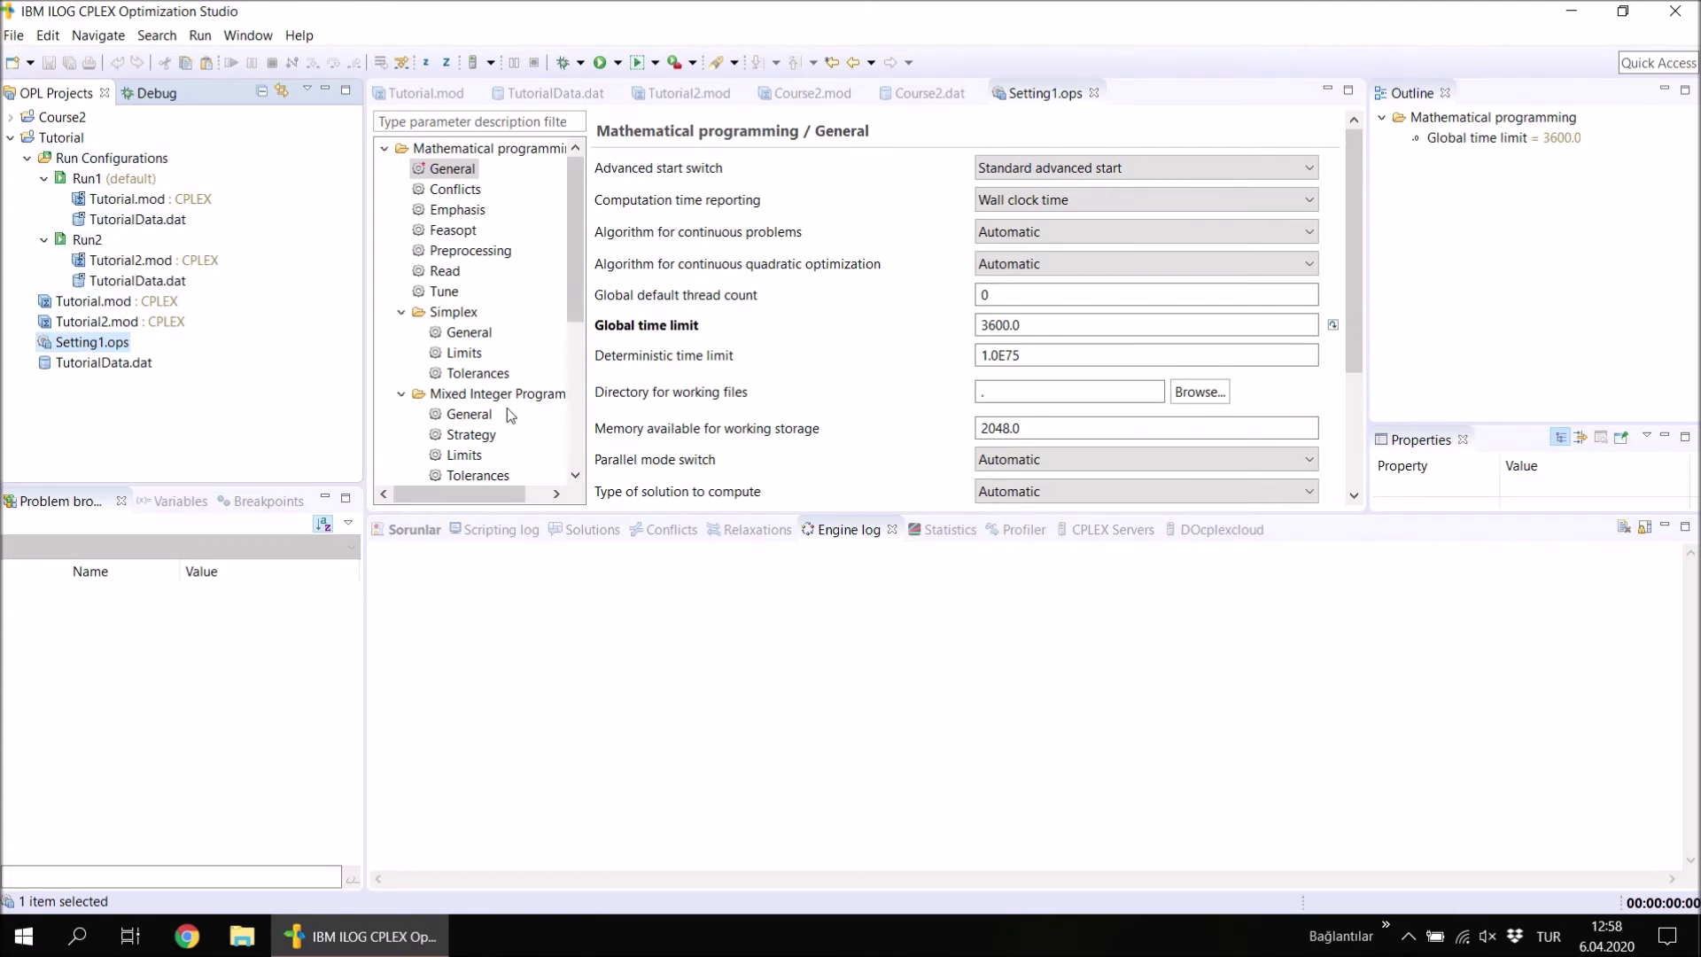
drag(92, 347, 97, 184)
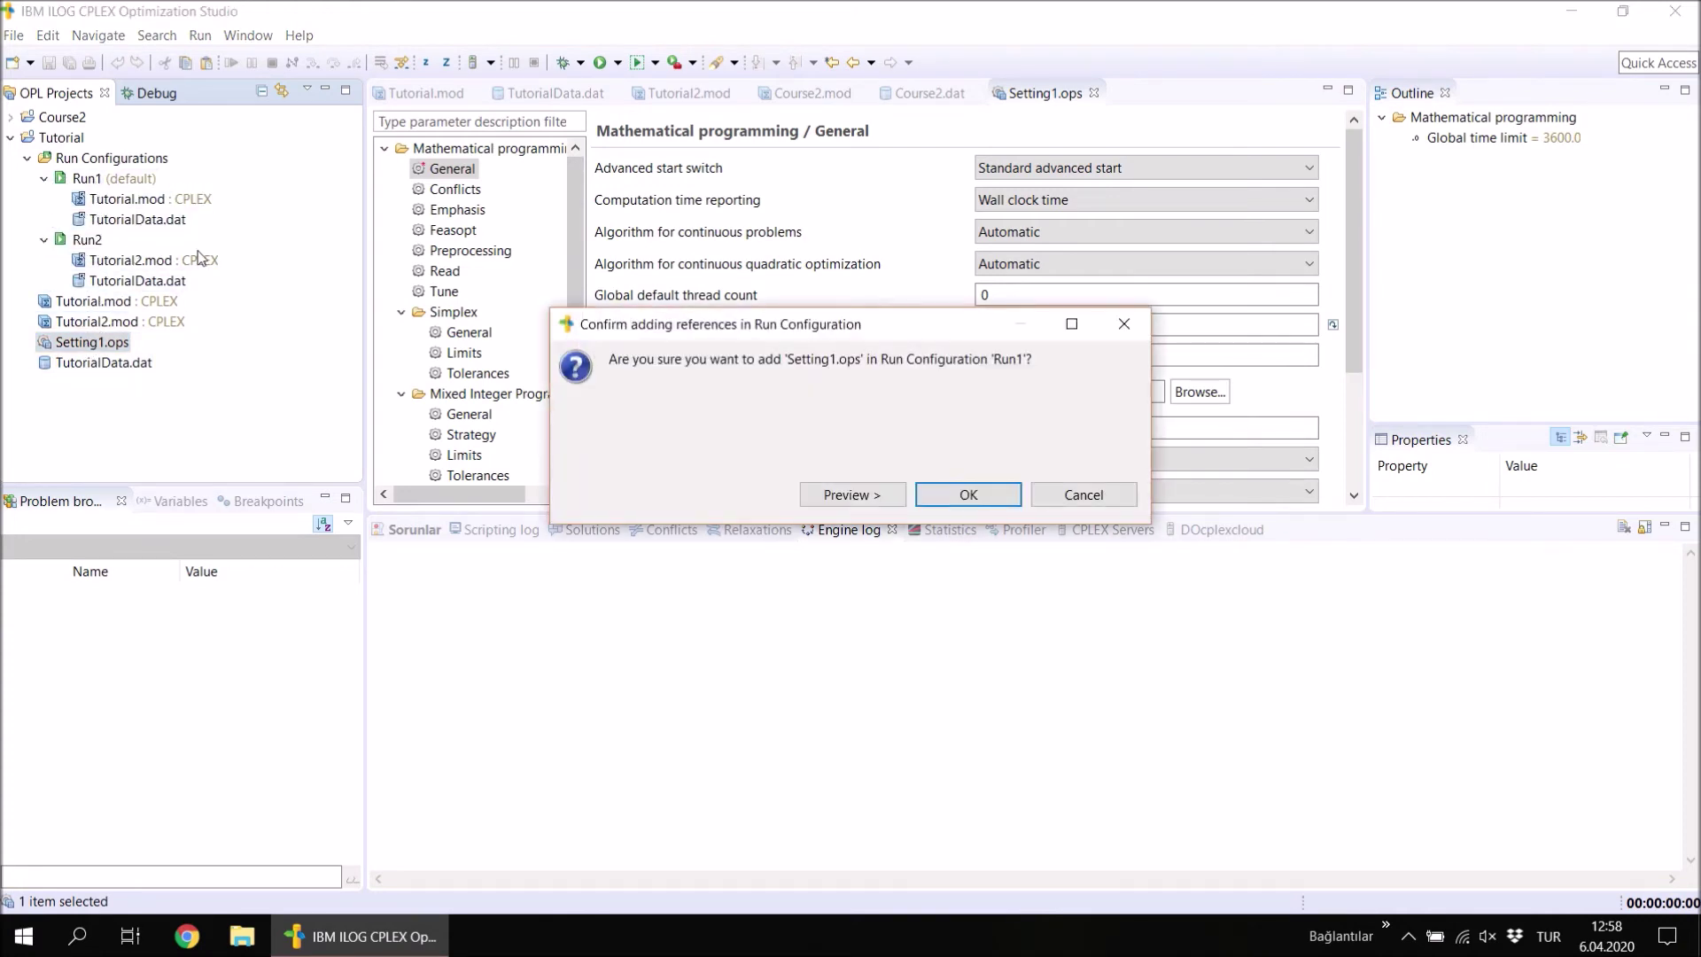
click(968, 495)
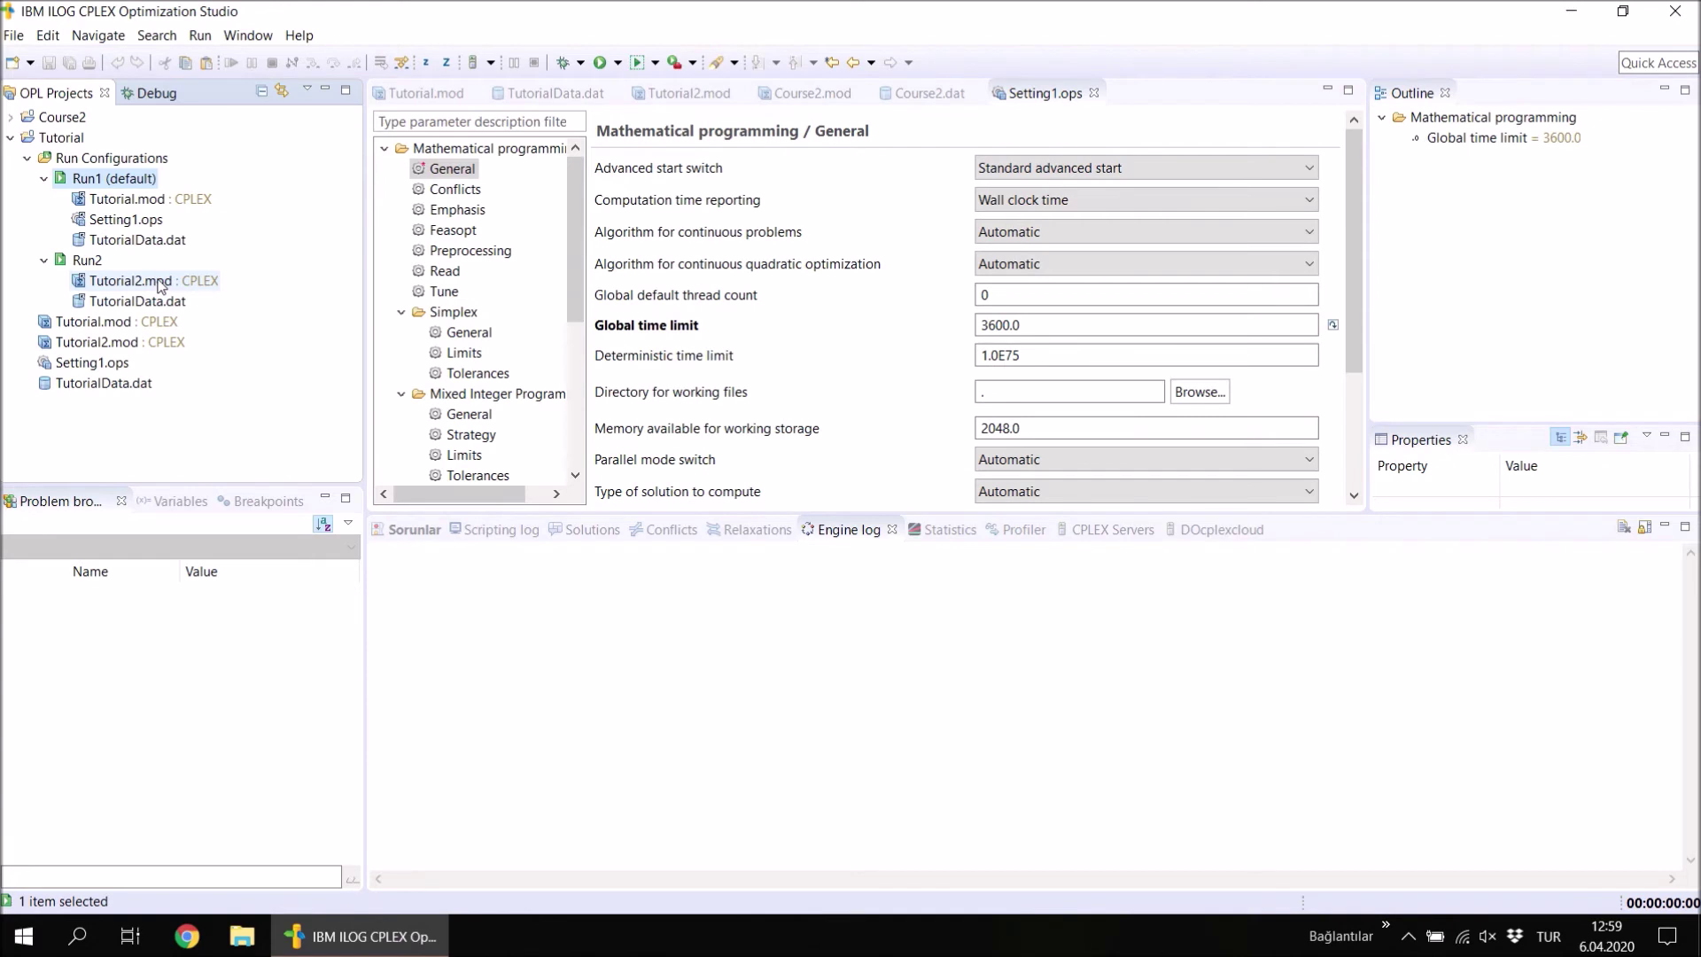
Add Setting1.ops to the run configuration Run2 and remove it from there again.
drag(68, 363, 87, 264)
click(970, 494)
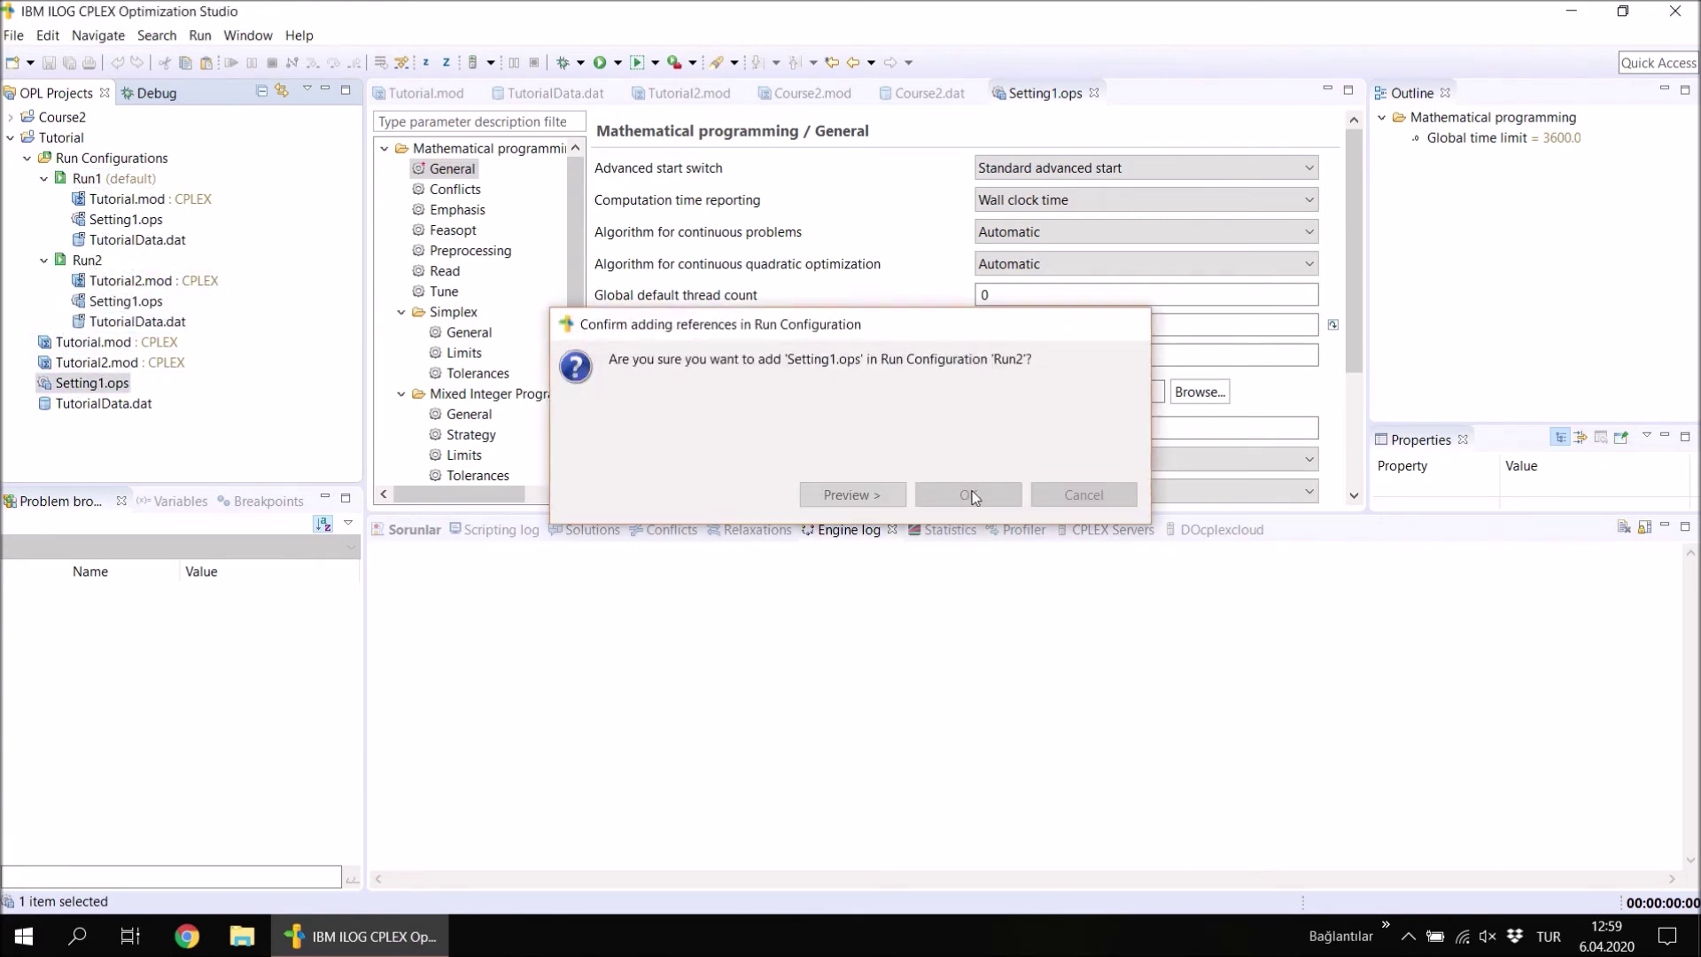
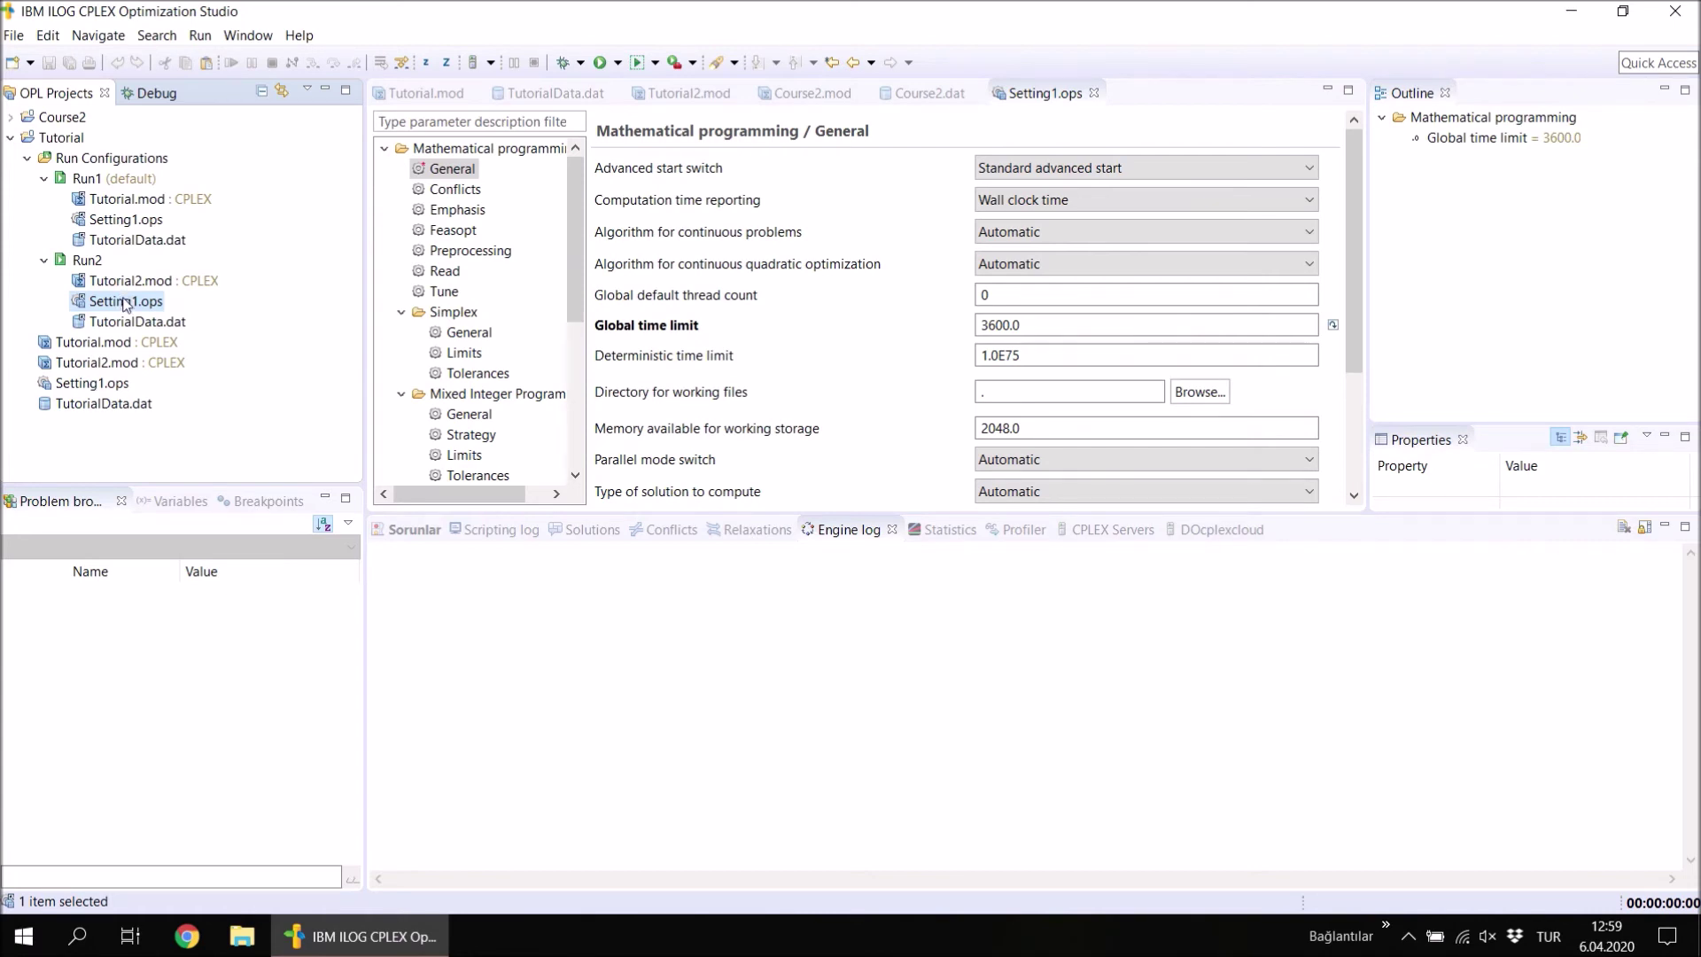
right_click(123, 304)
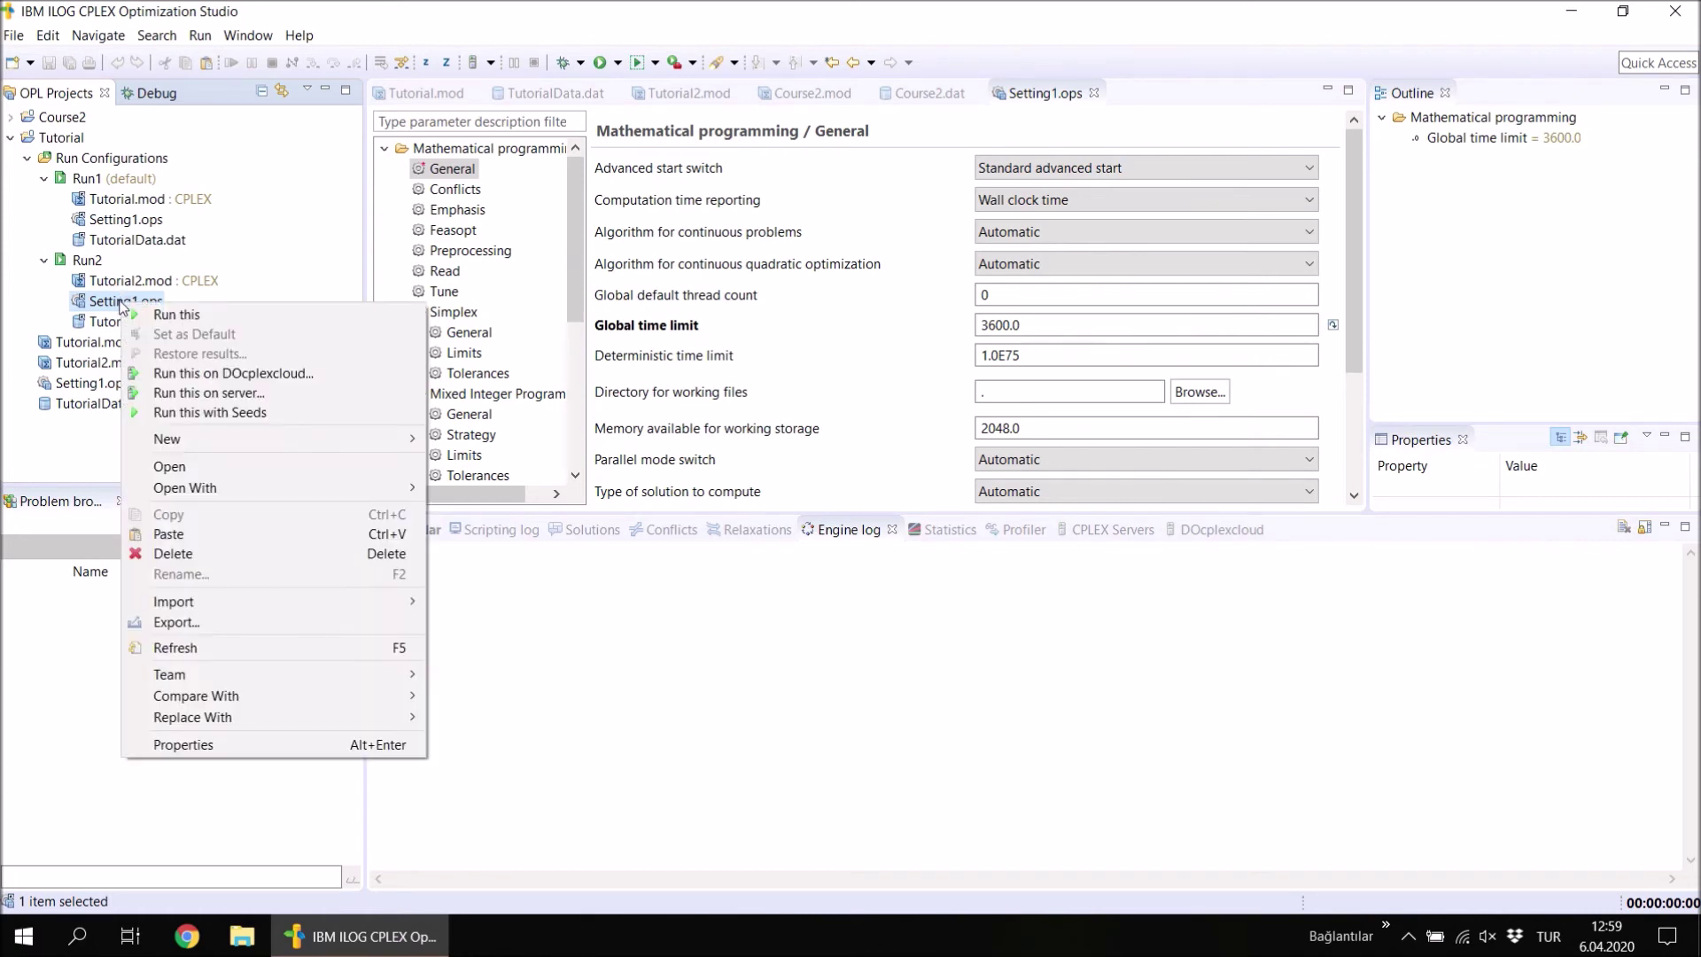
click(201, 552)
click(968, 494)
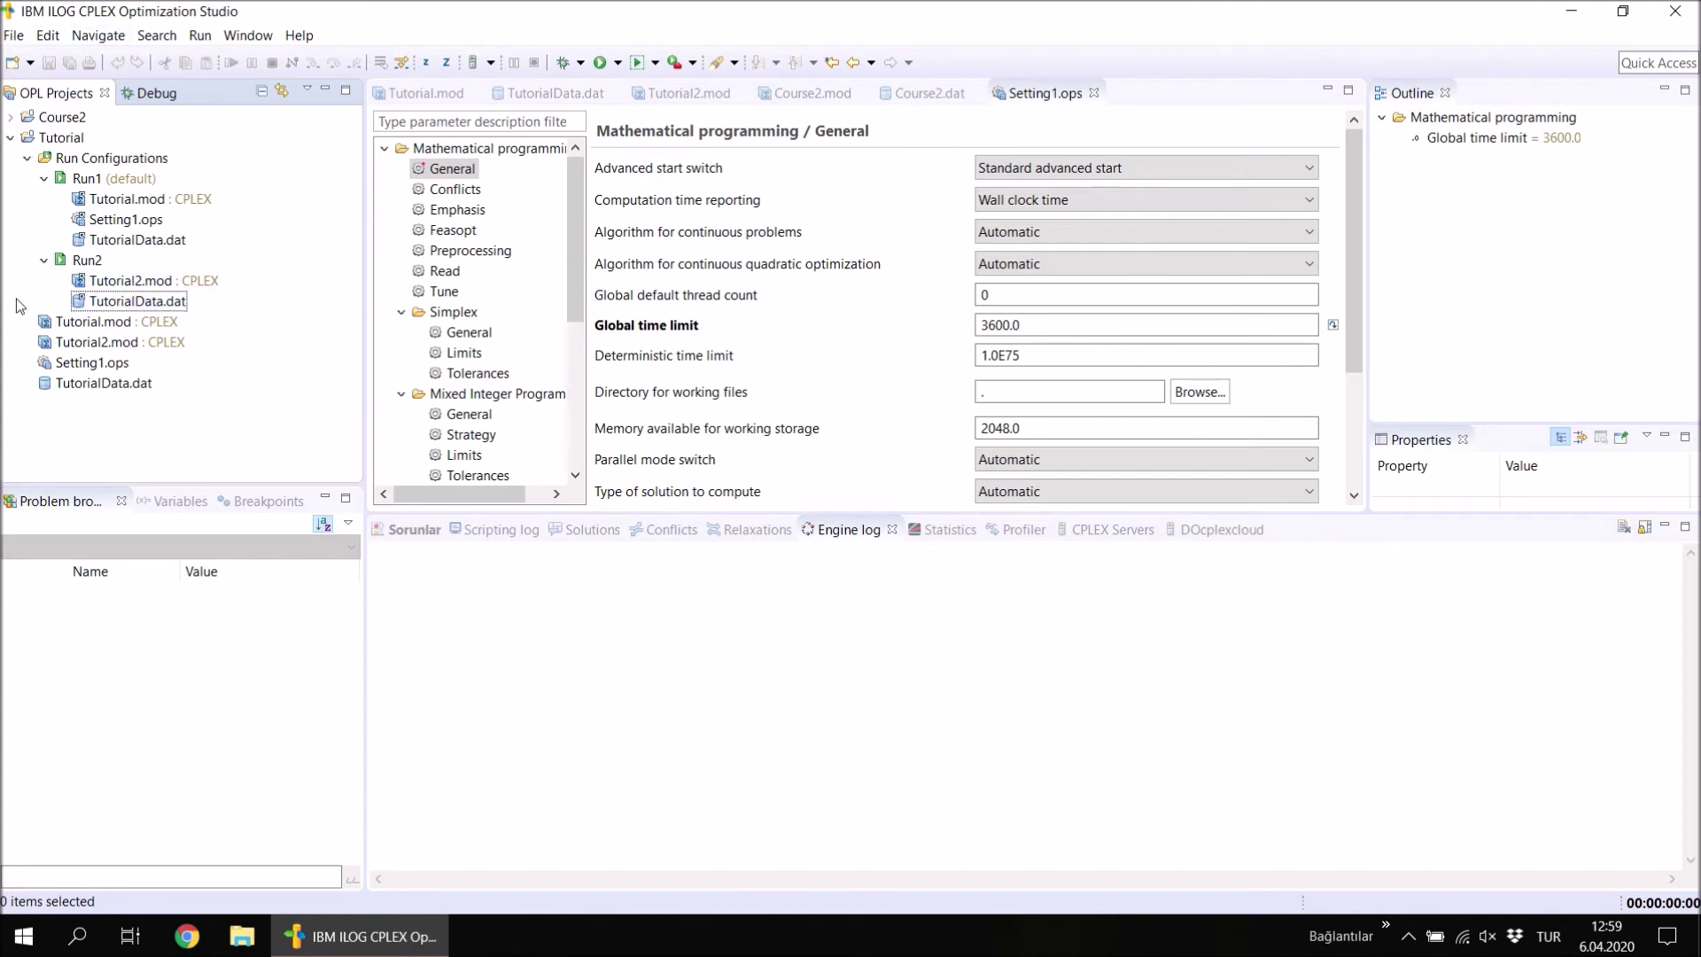
Collapse Run2, Run1 and the Tutorial project in the project tree and select the Tutorial project.
click(44, 260)
click(44, 178)
click(11, 137)
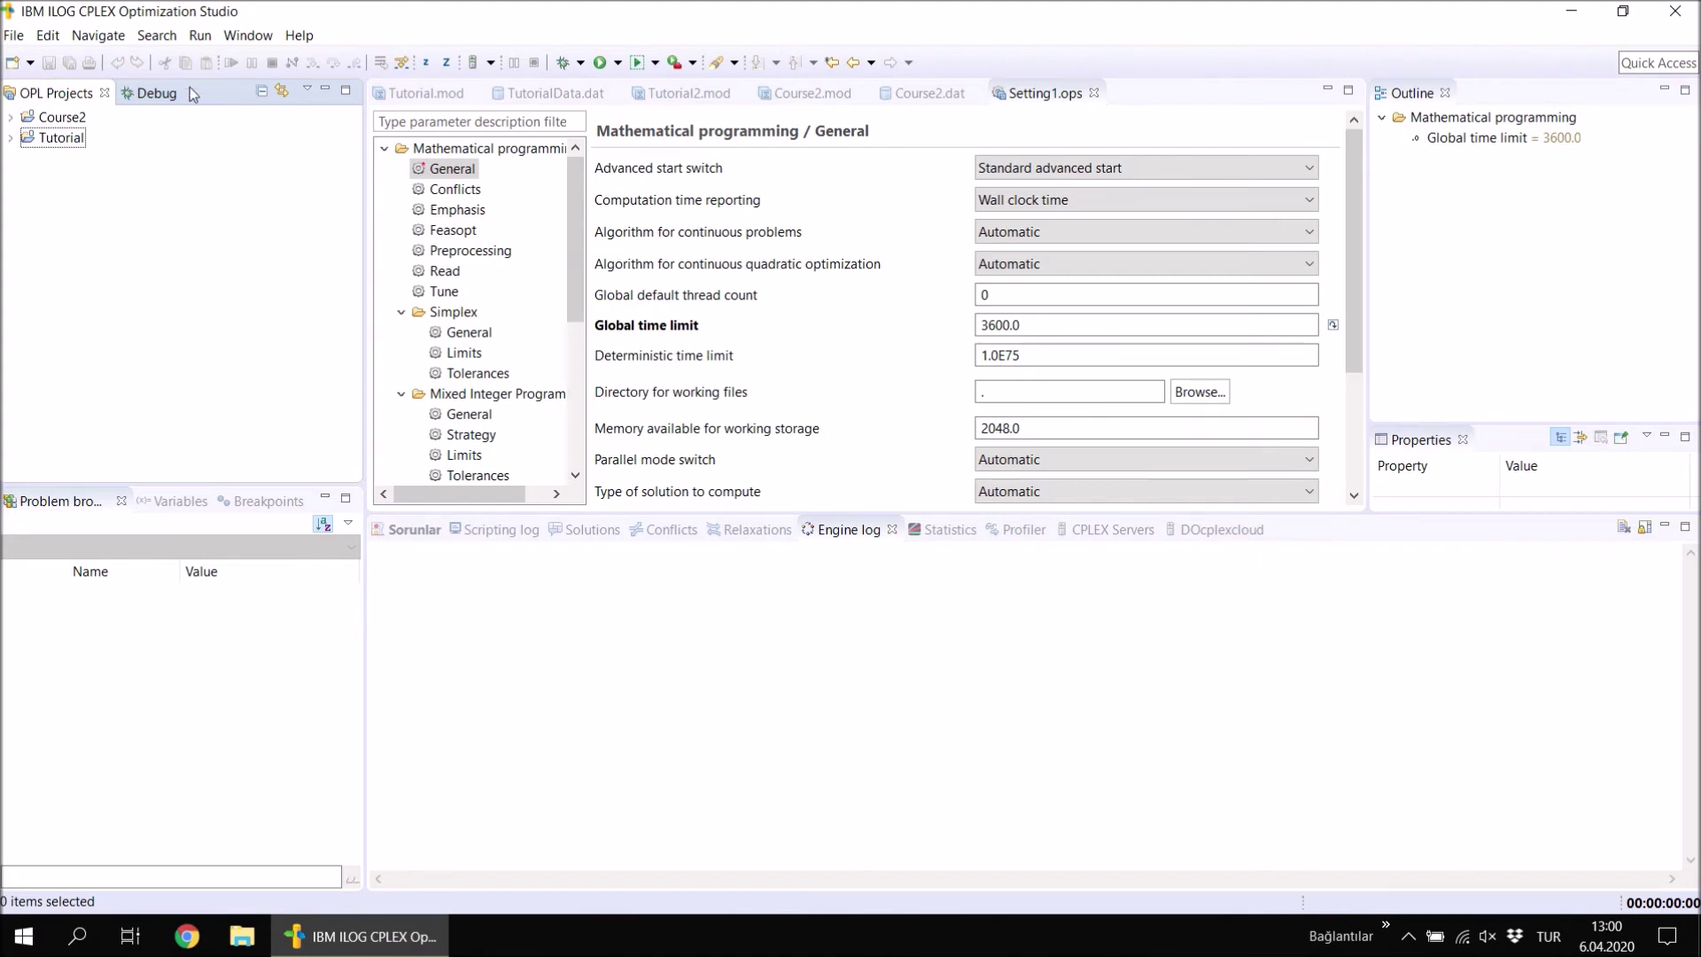
click(62, 141)
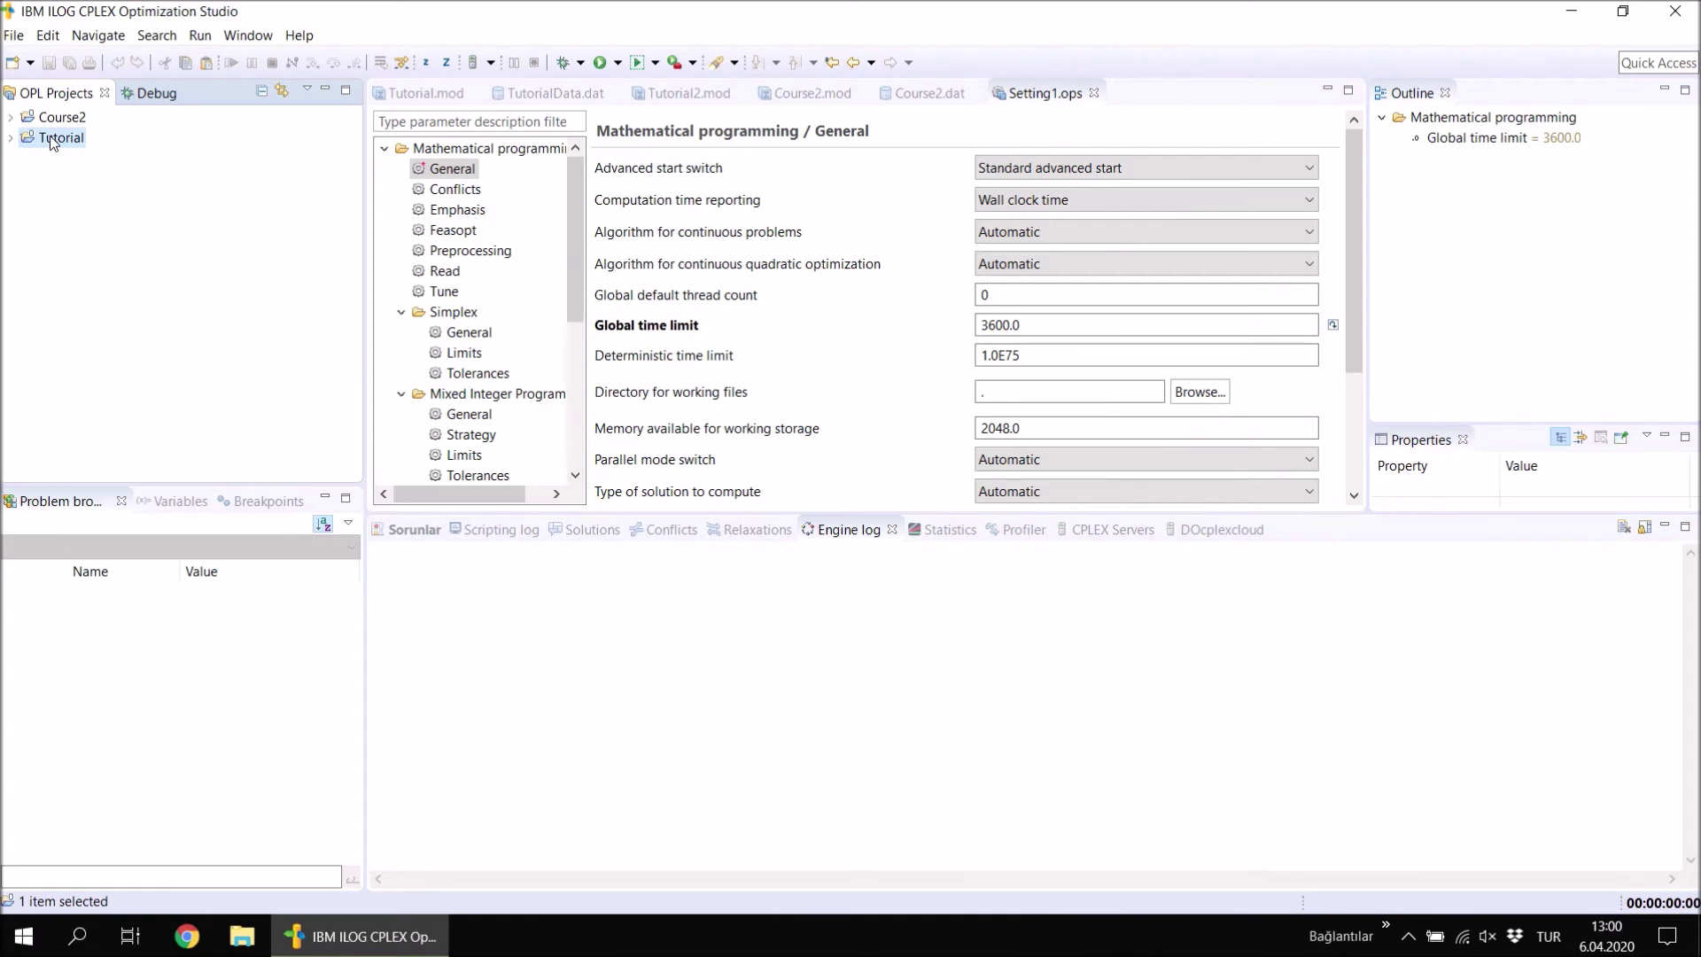
Open the properties of the Tutorial project, show its location in File Explorer and view the contents of the Tutorial folder.
right_click(53, 143)
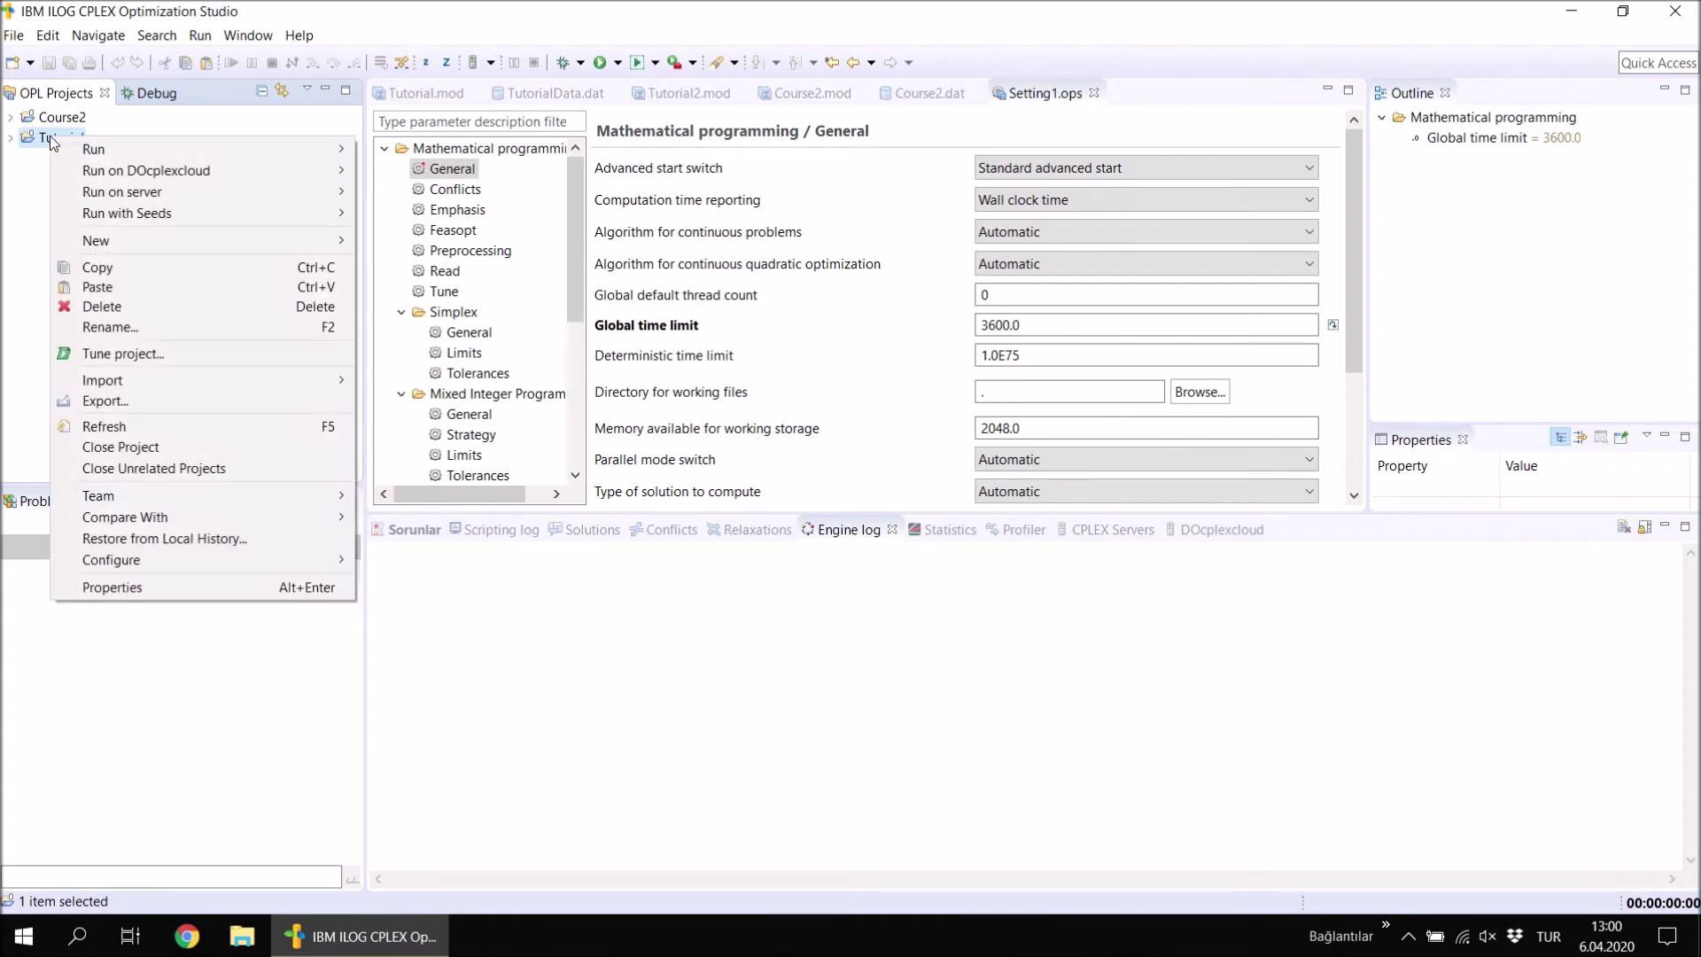
click(139, 588)
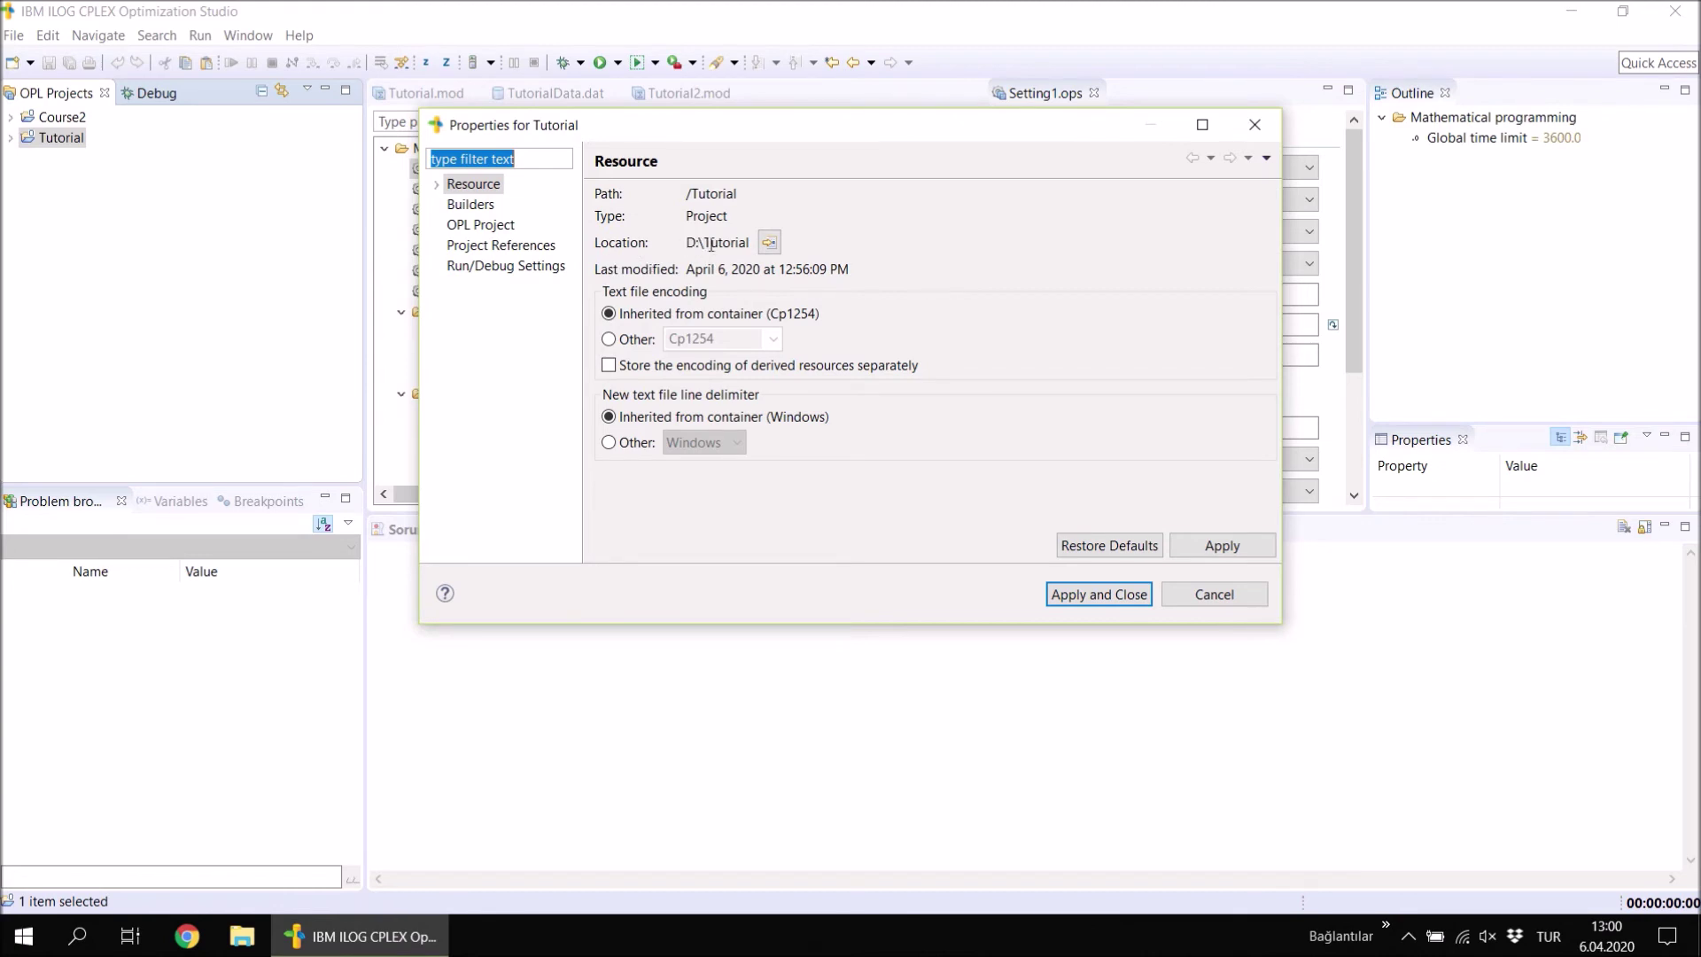
click(769, 243)
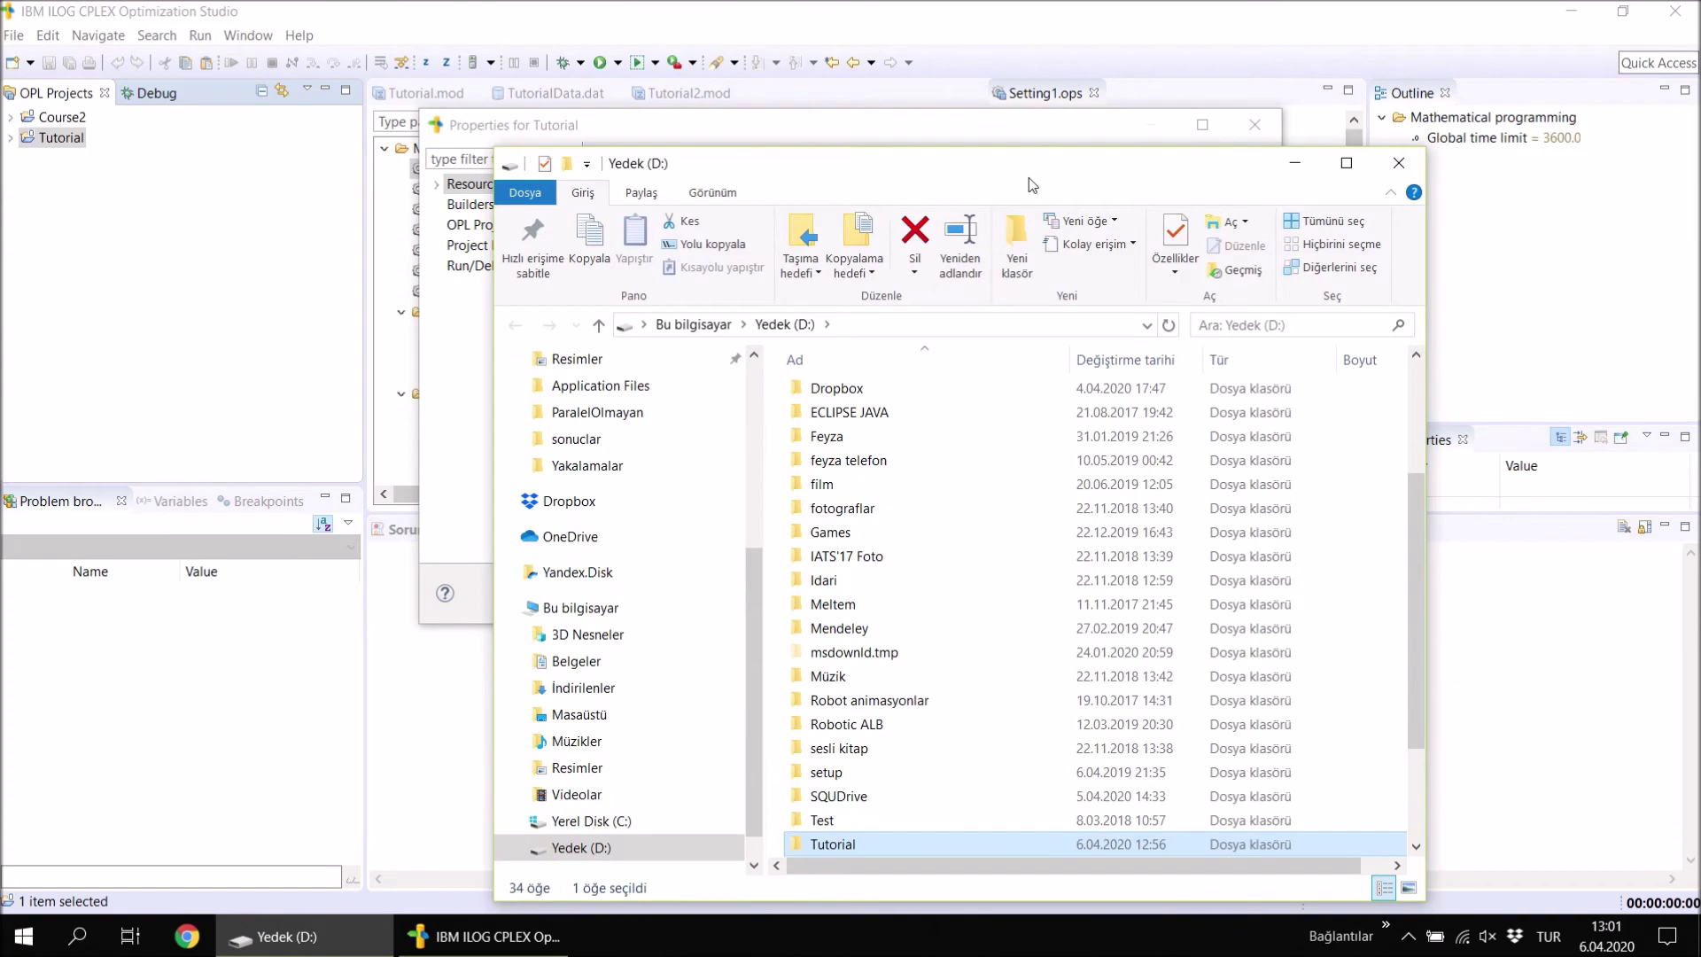
drag(1015, 177, 1040, 29)
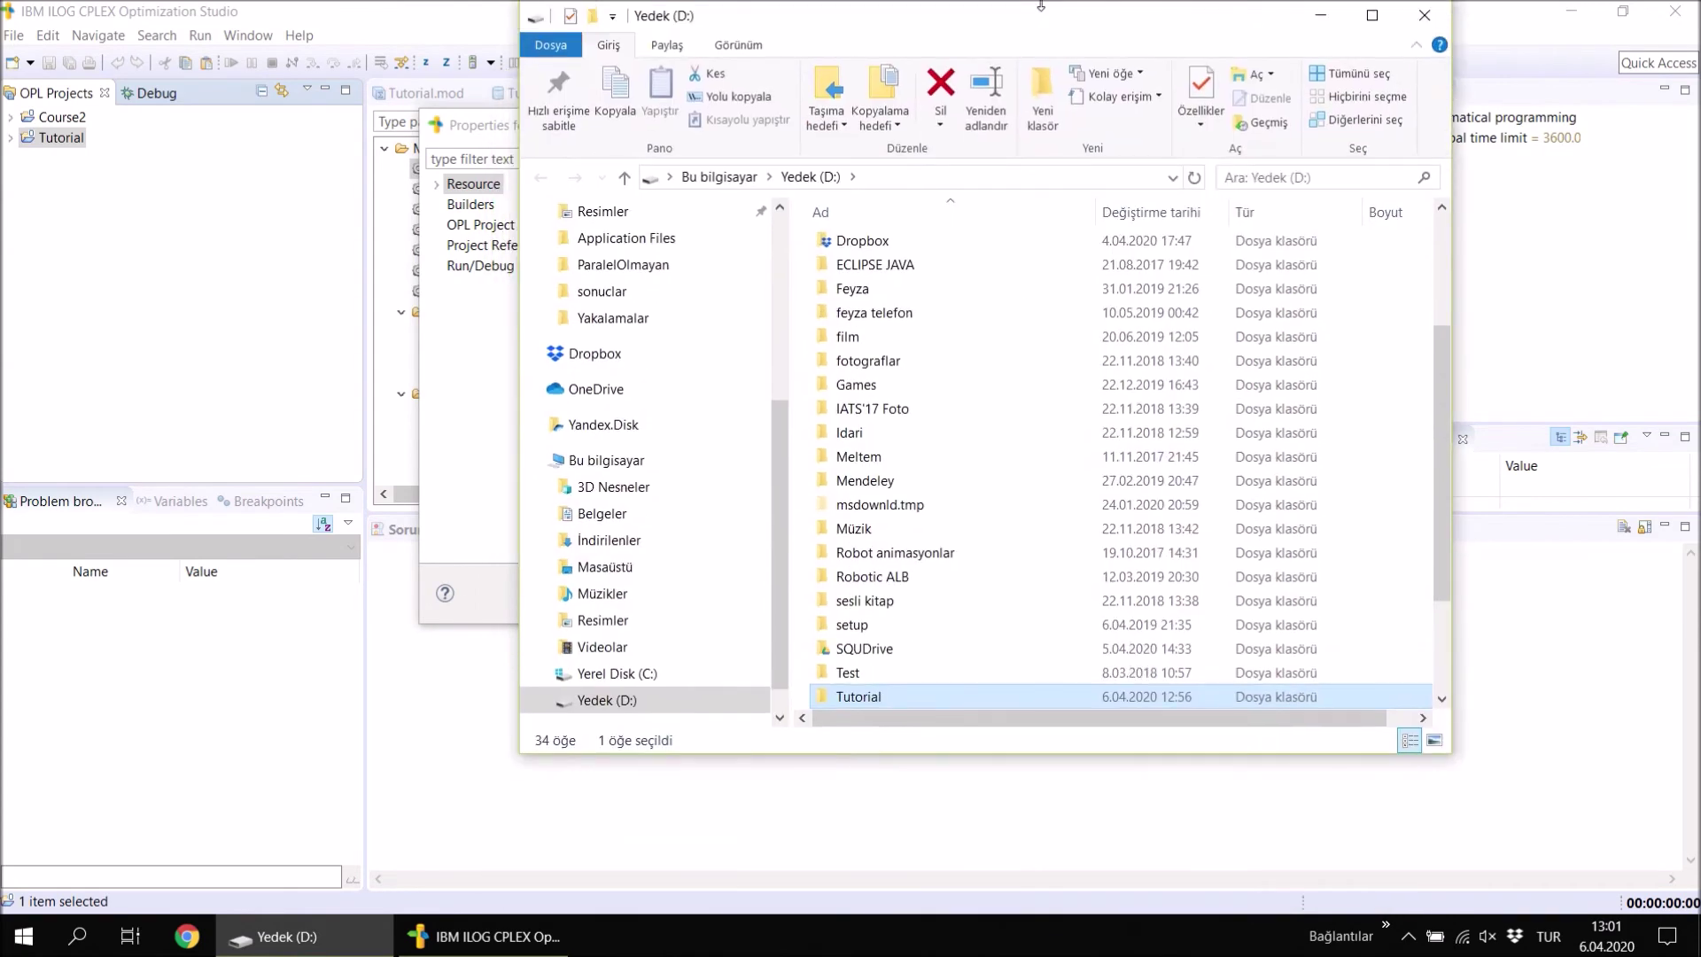
double_click(859, 697)
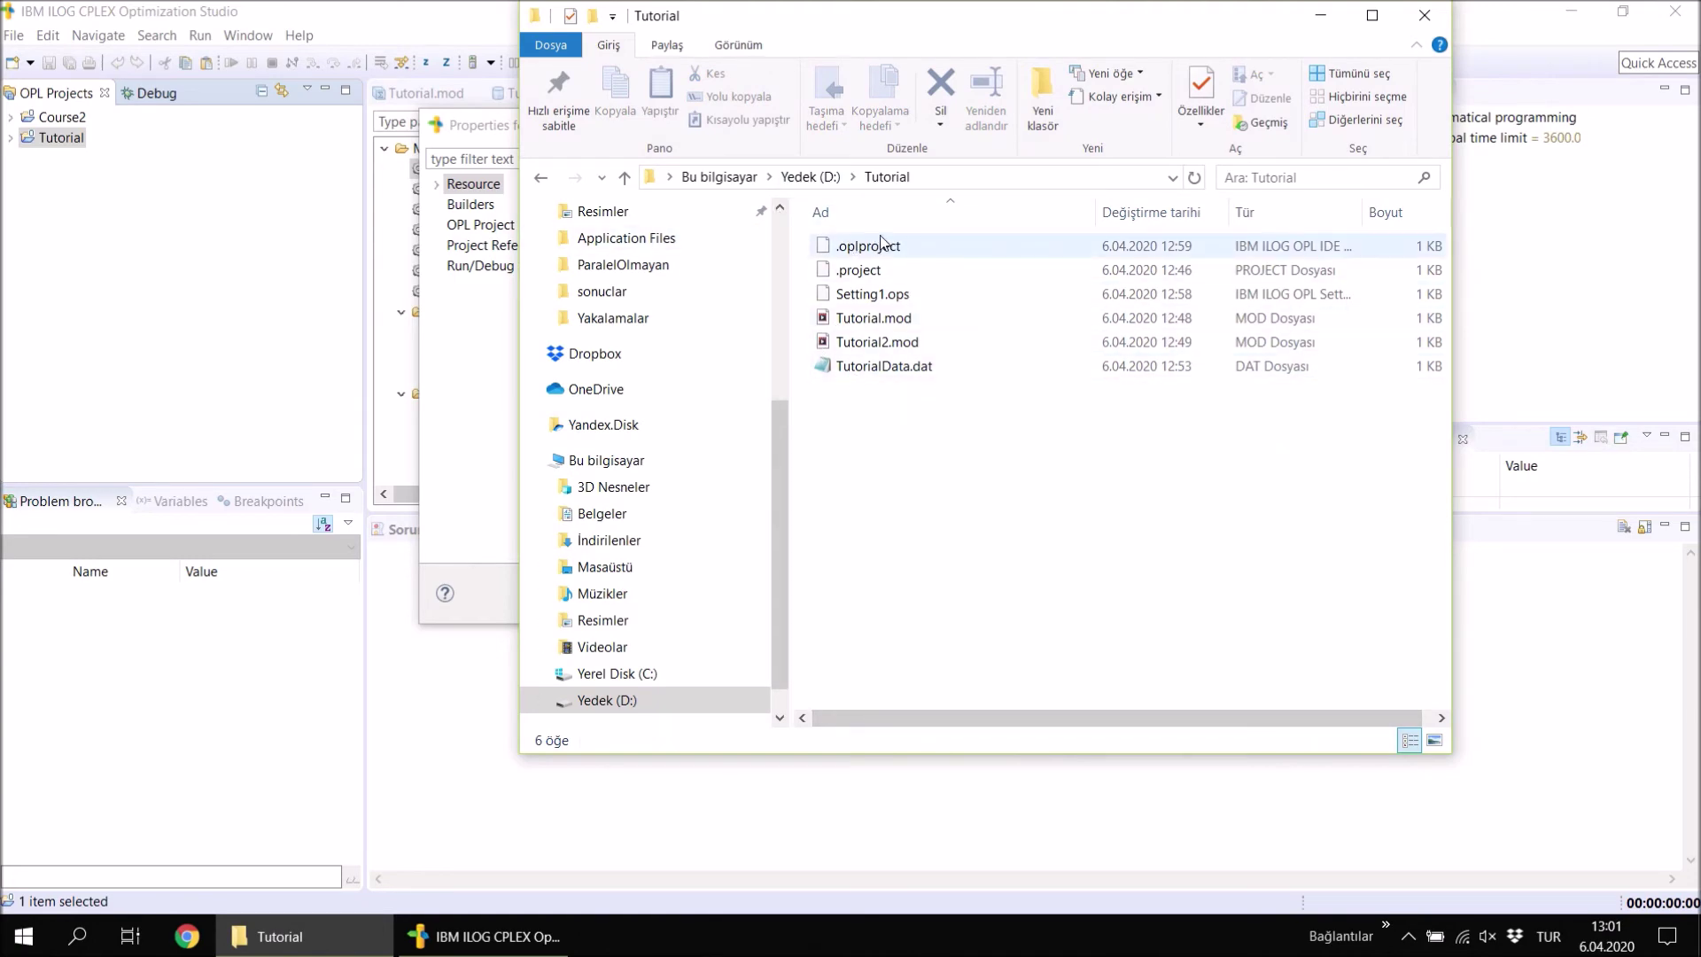
drag(912, 26, 898, 432)
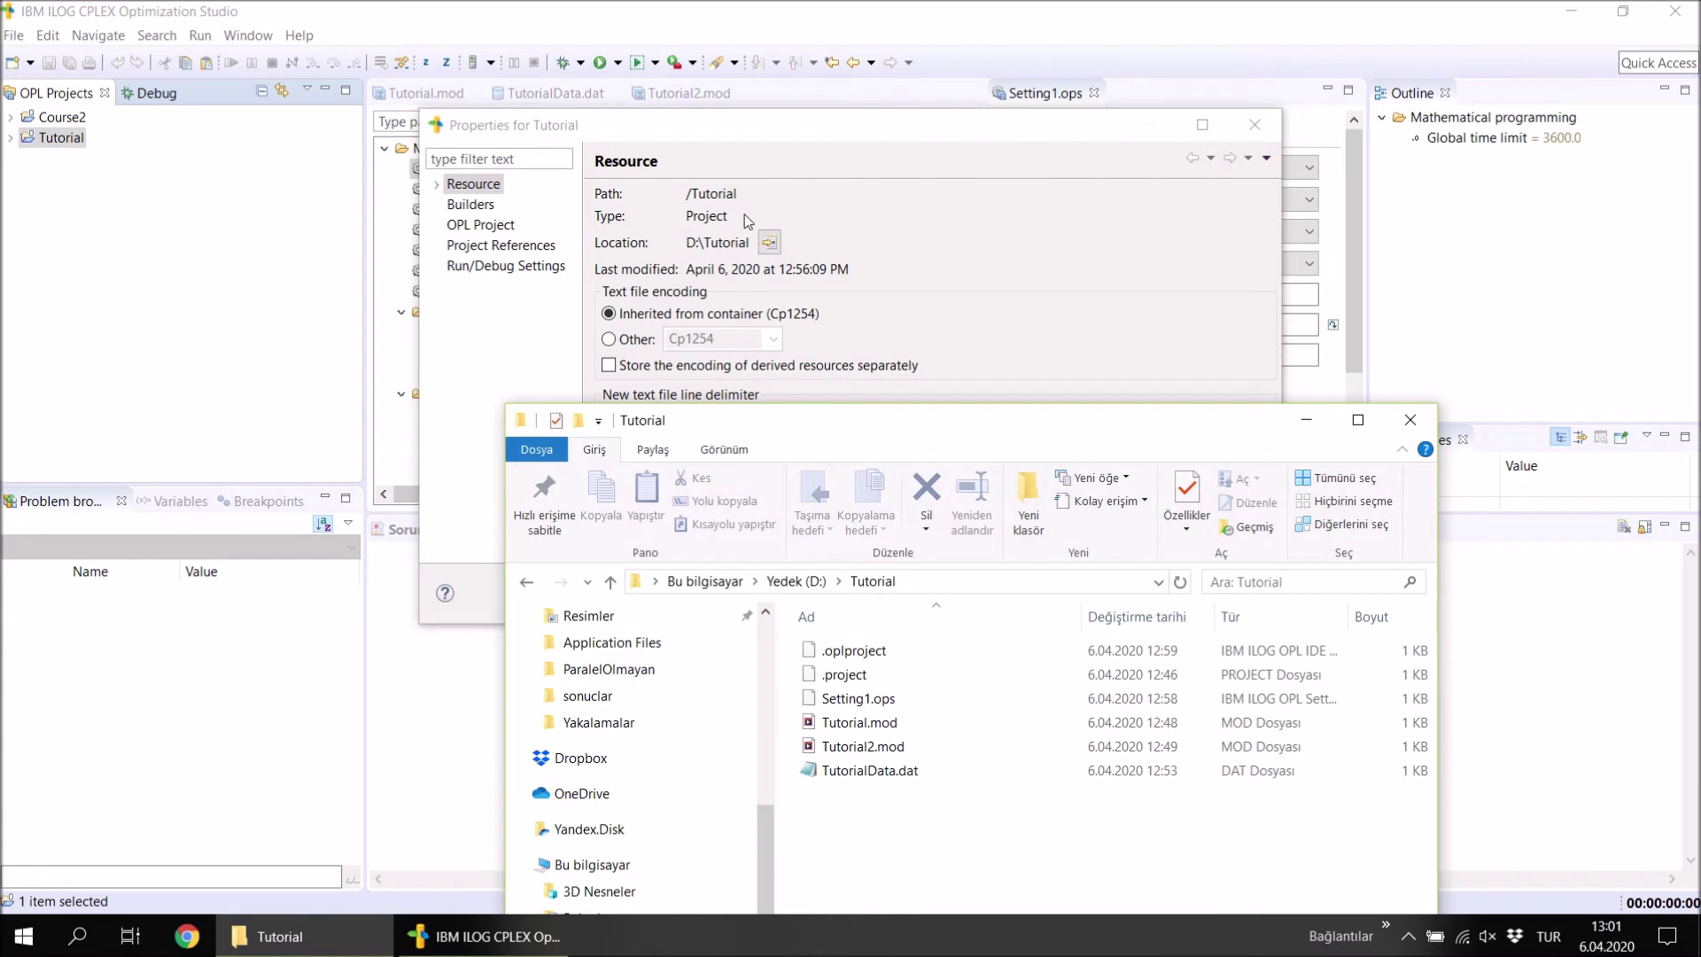
Copy the project location D:\Tutorial from the properties, go to that path in File Explorer, and cancel the properties dialog.
click(849, 157)
drag(686, 242, 748, 248)
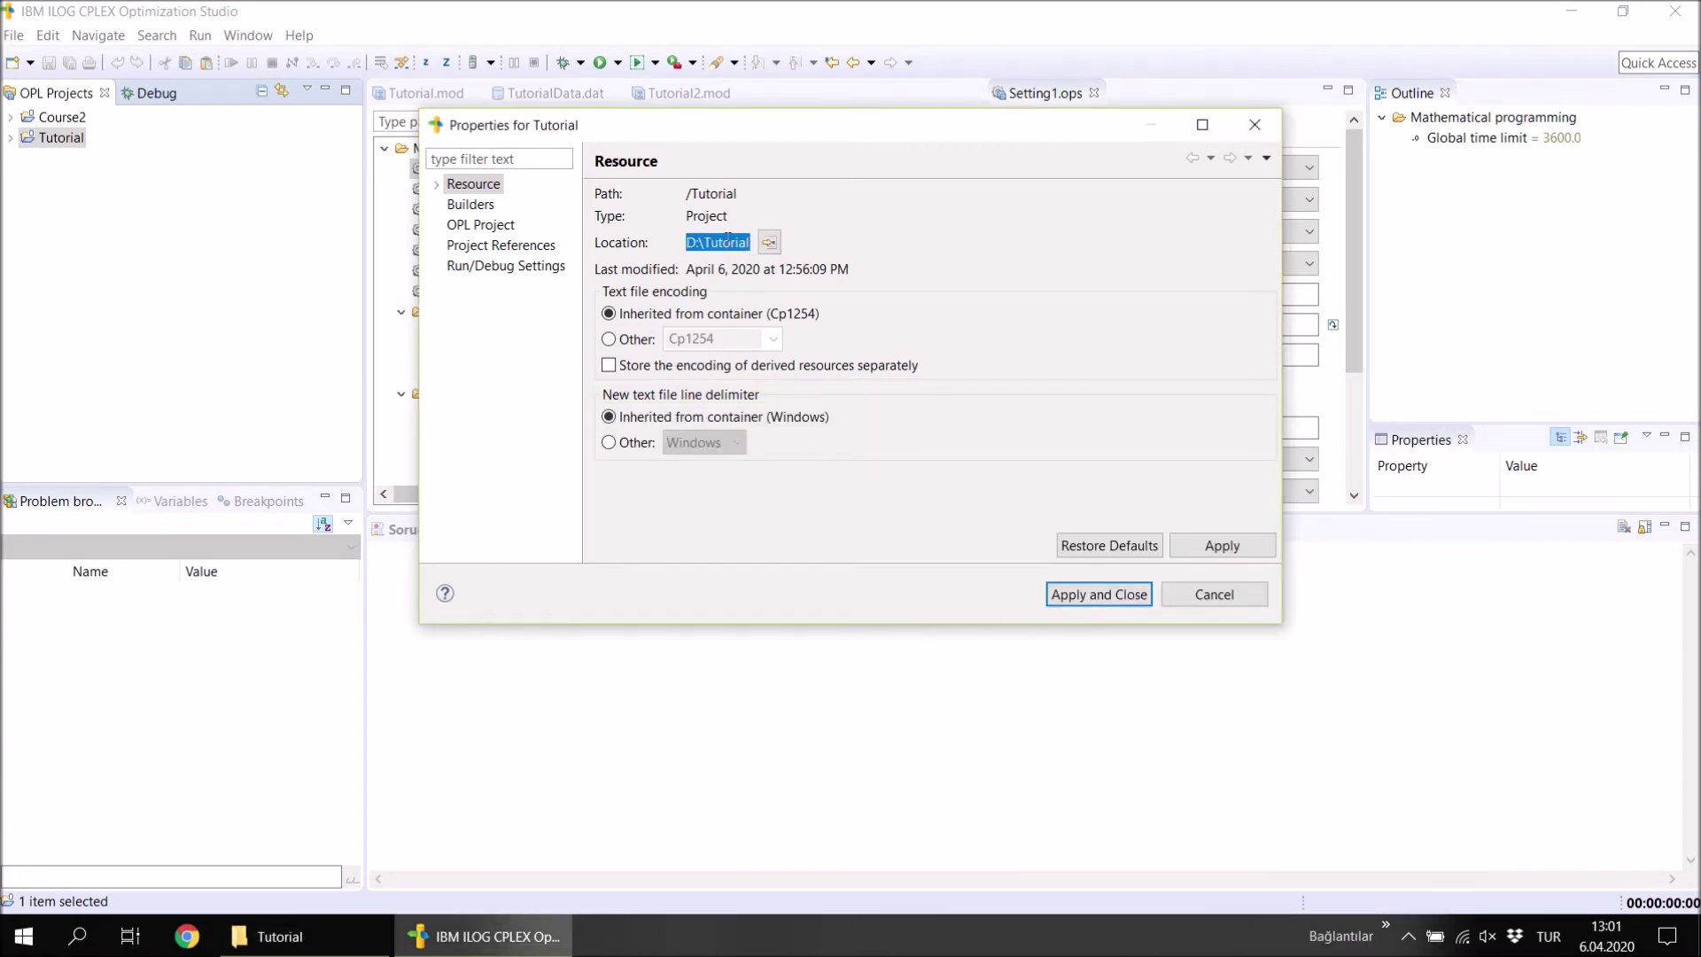
right_click(729, 241)
click(784, 302)
click(275, 936)
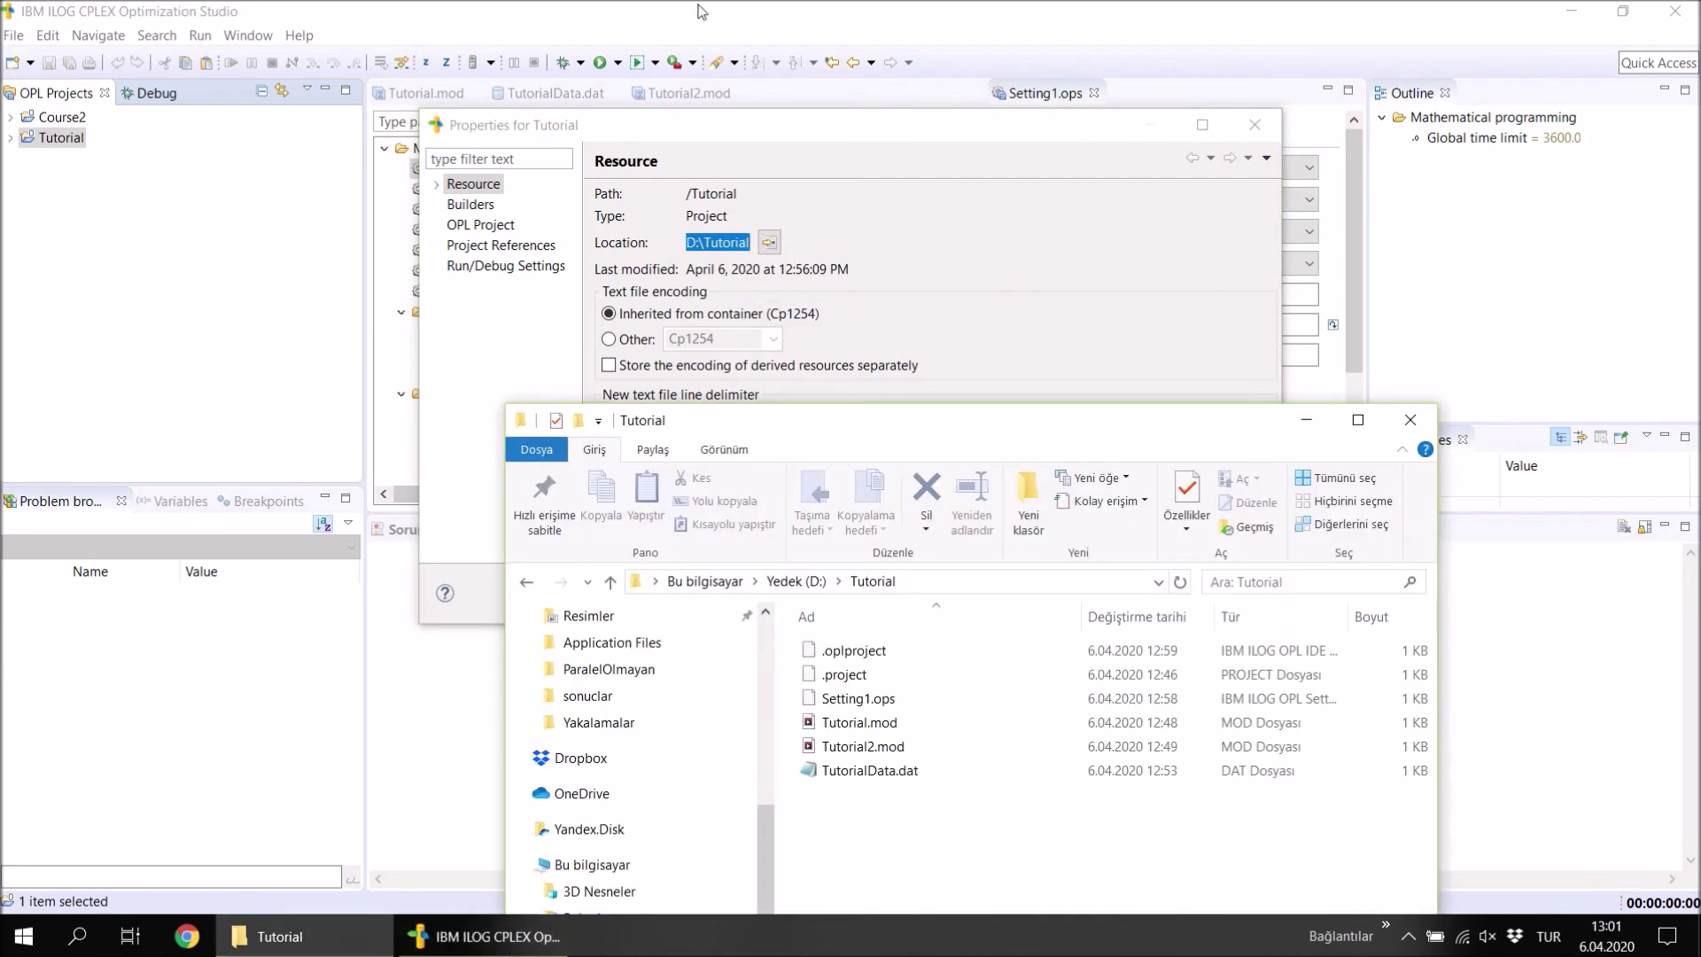
click(930, 582)
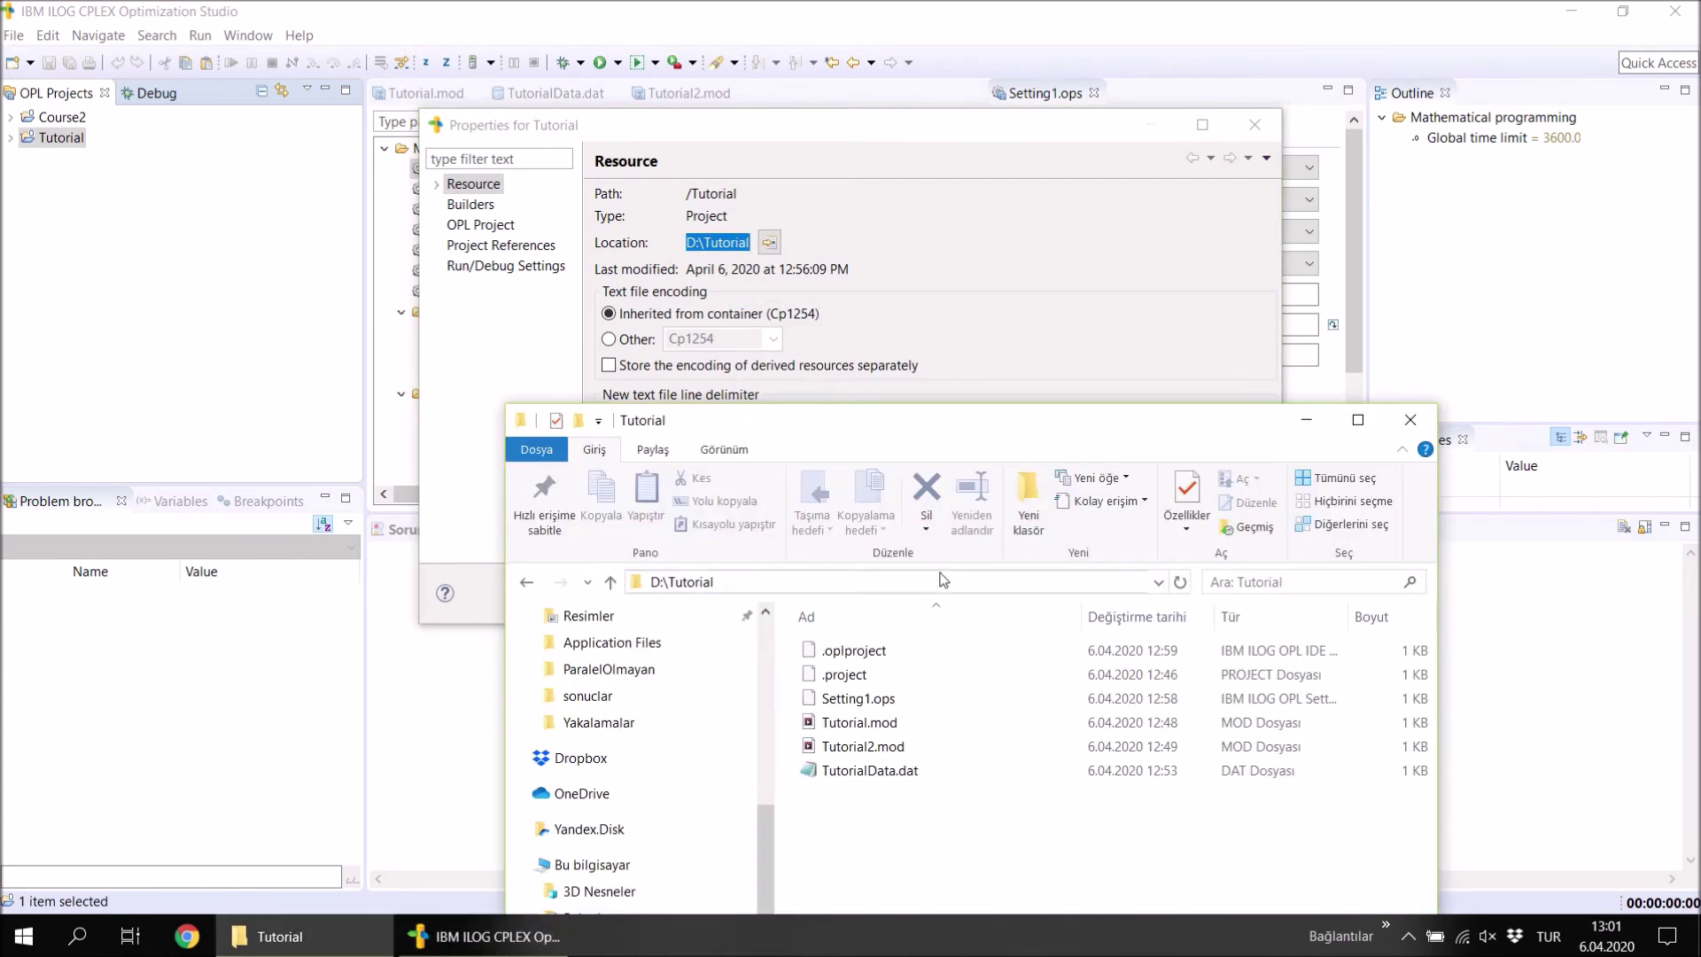
right_click(869, 584)
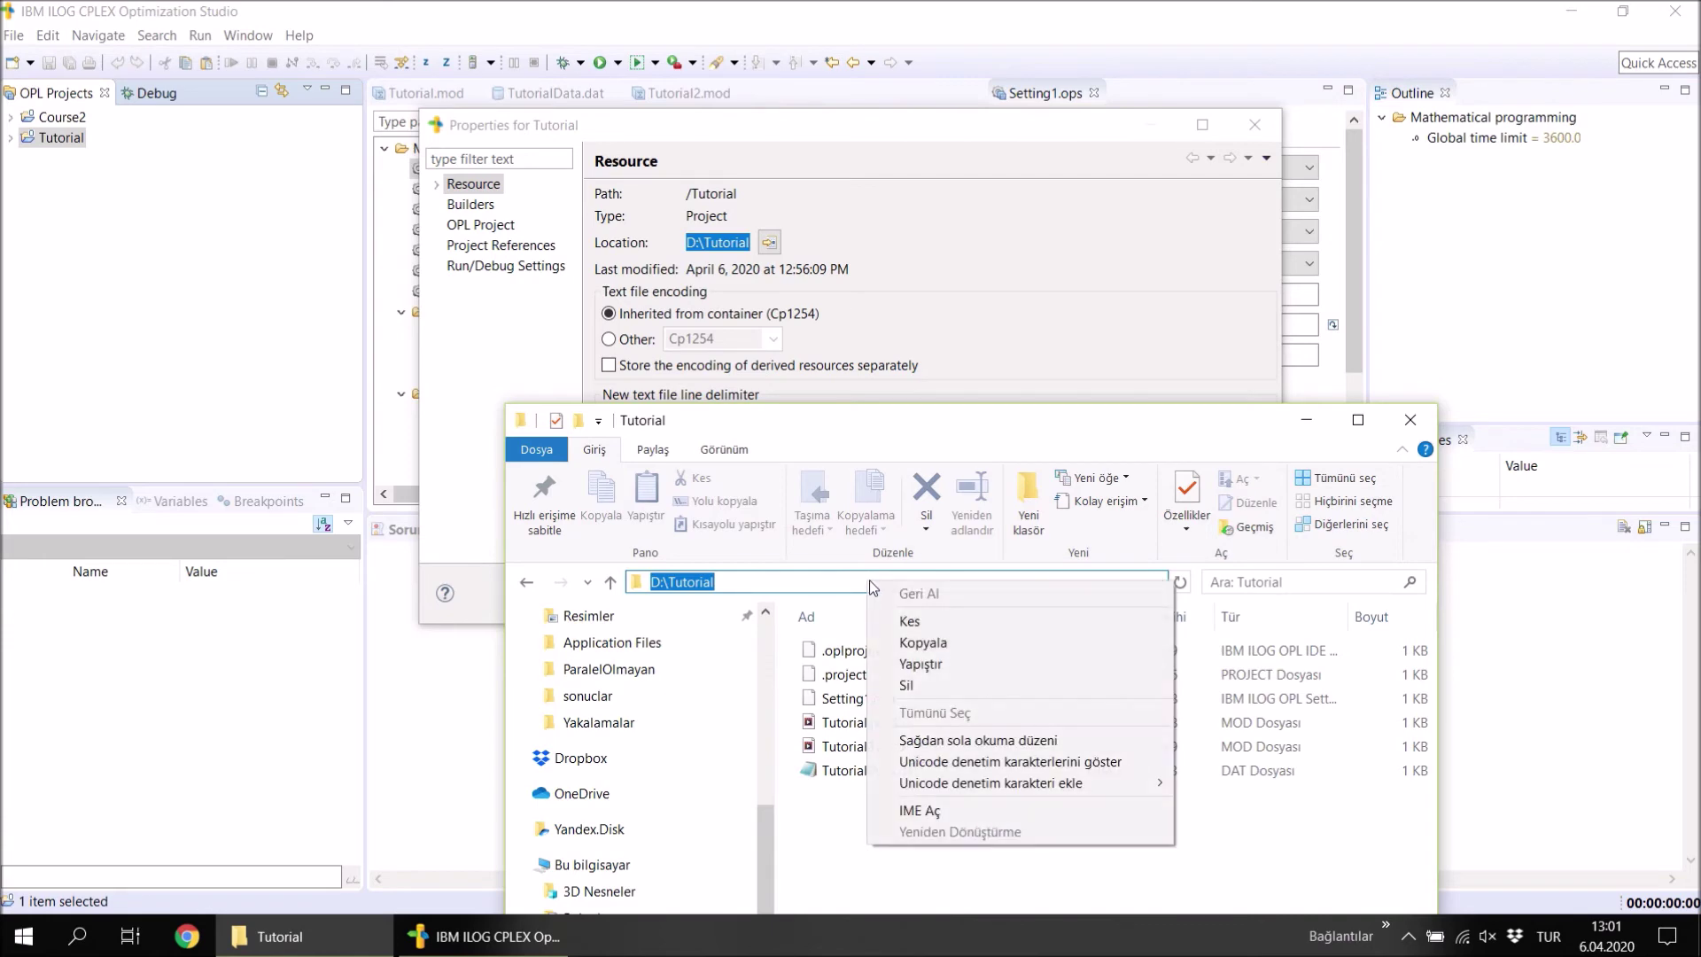
click(922, 663)
key(Return)
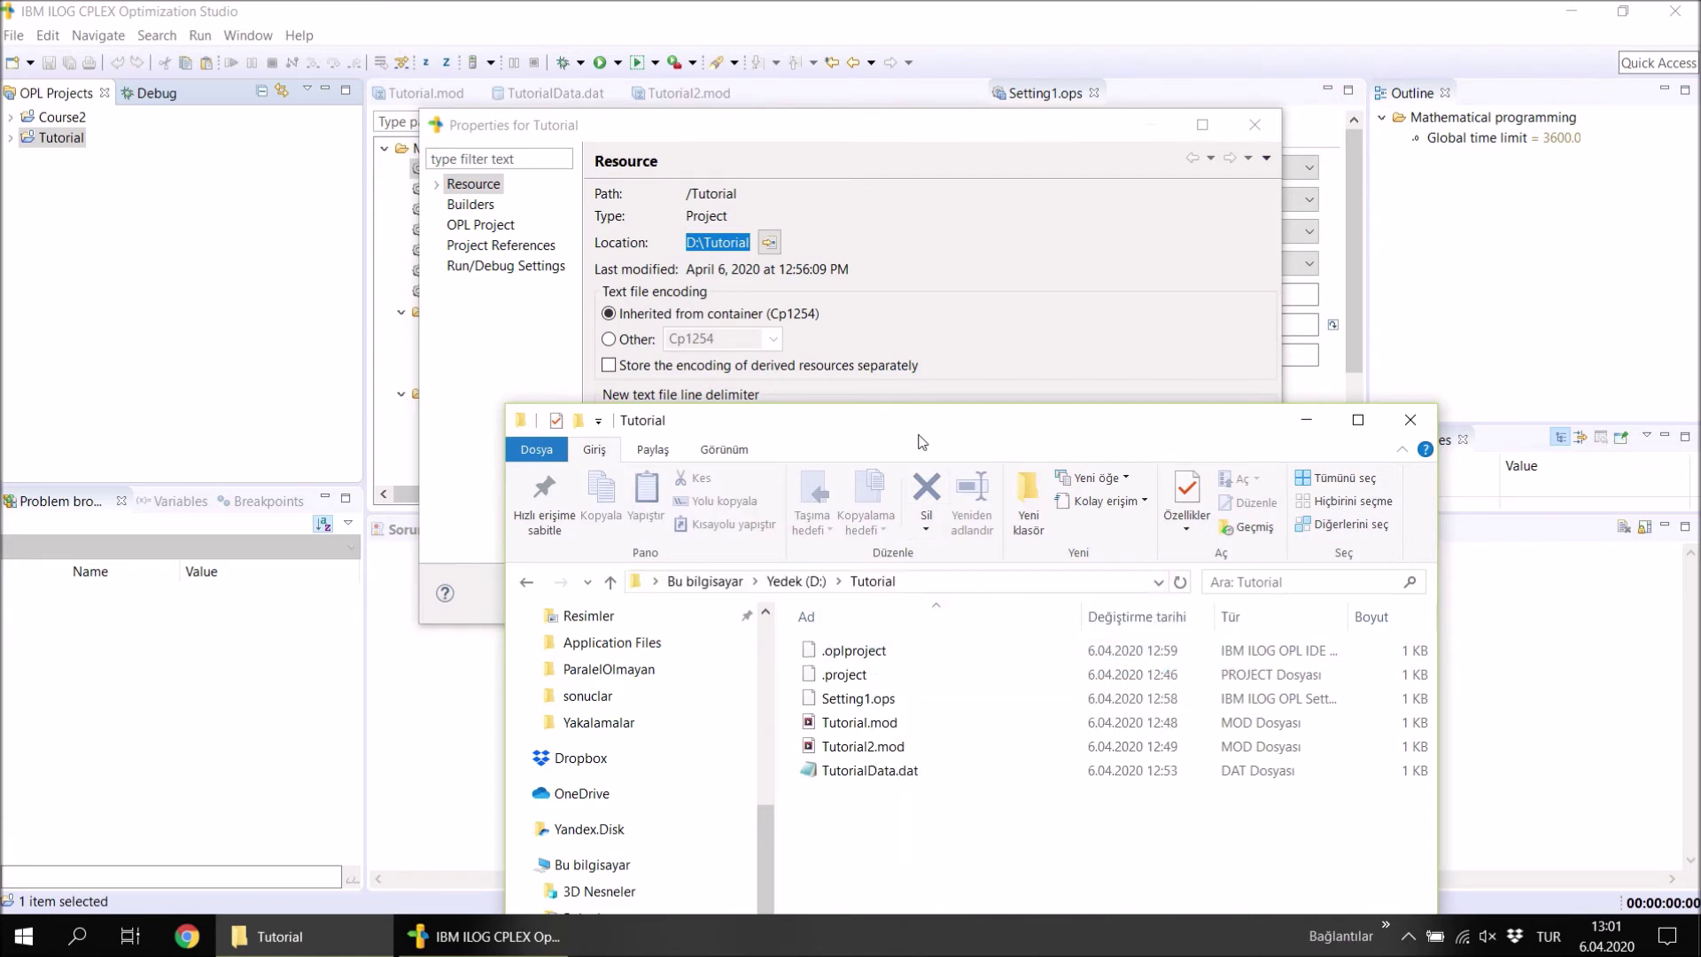
drag(918, 433, 936, 142)
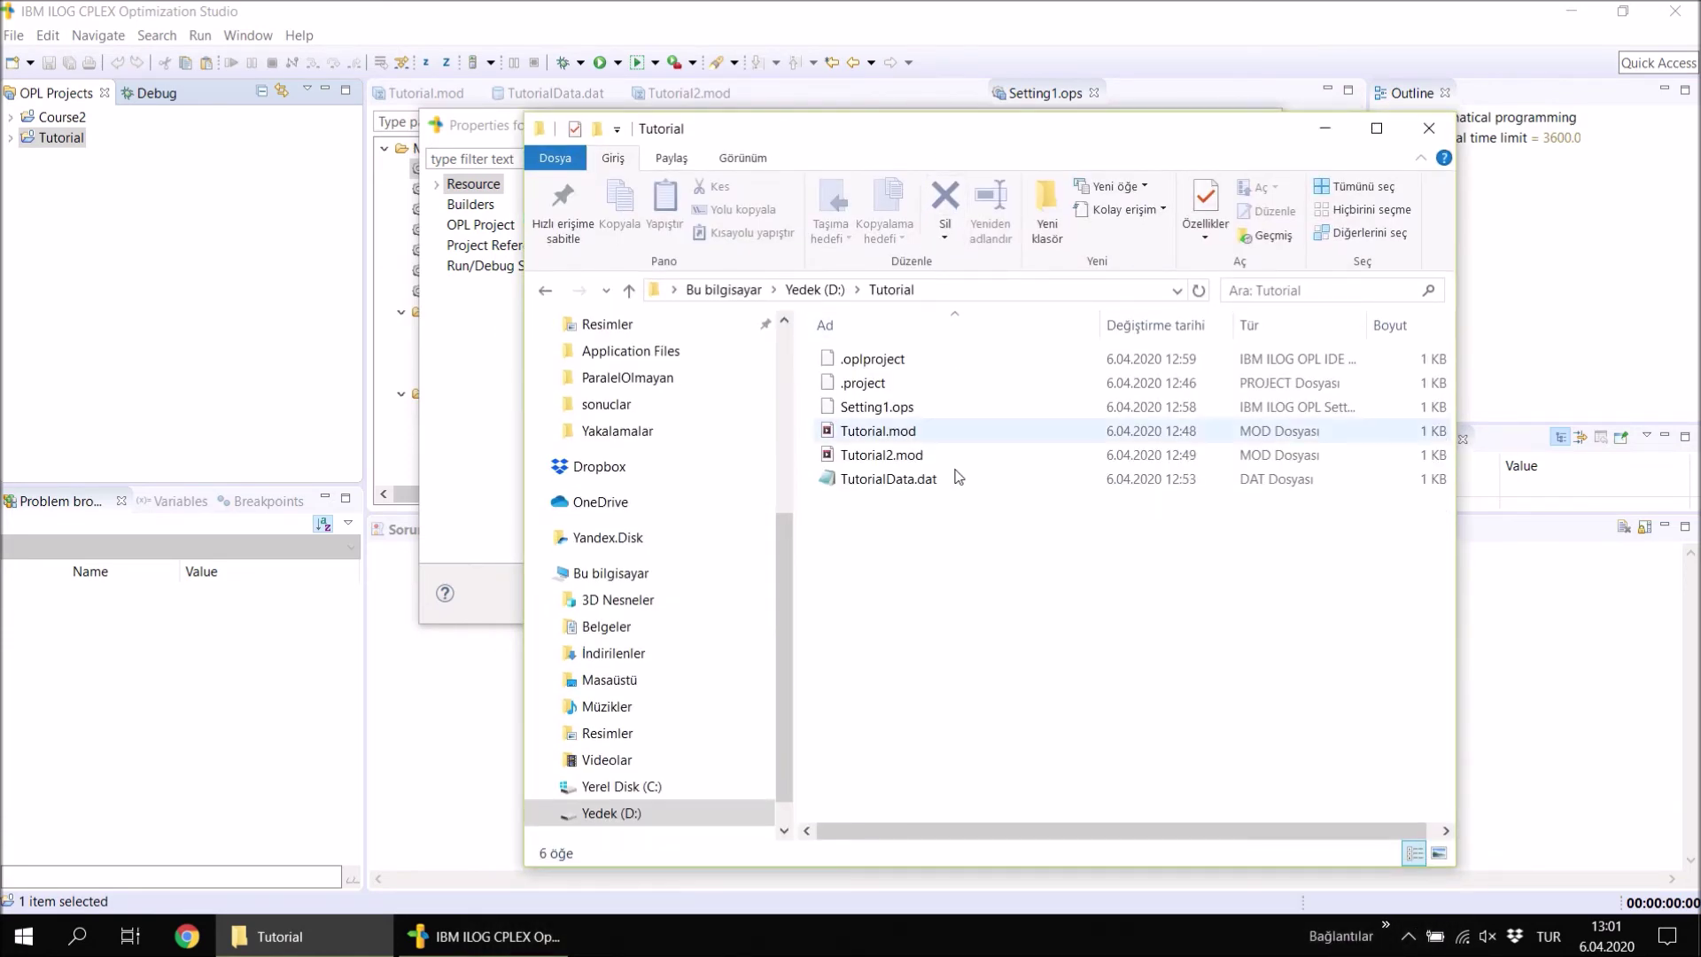
click(485, 471)
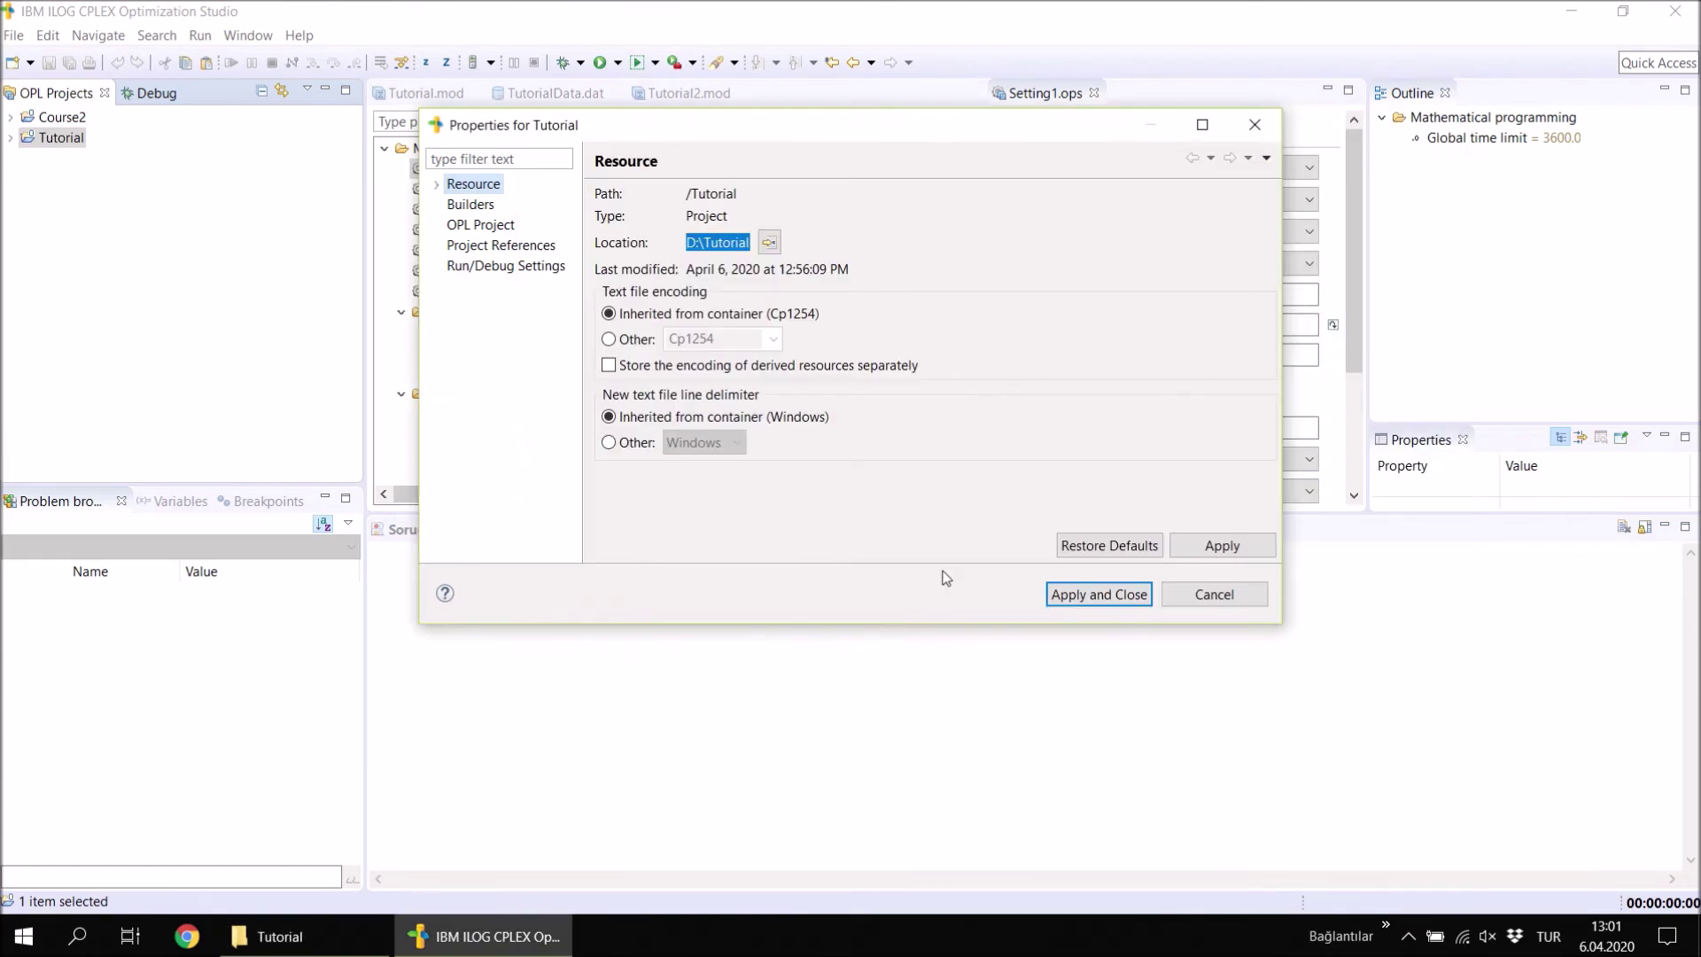
click(1221, 603)
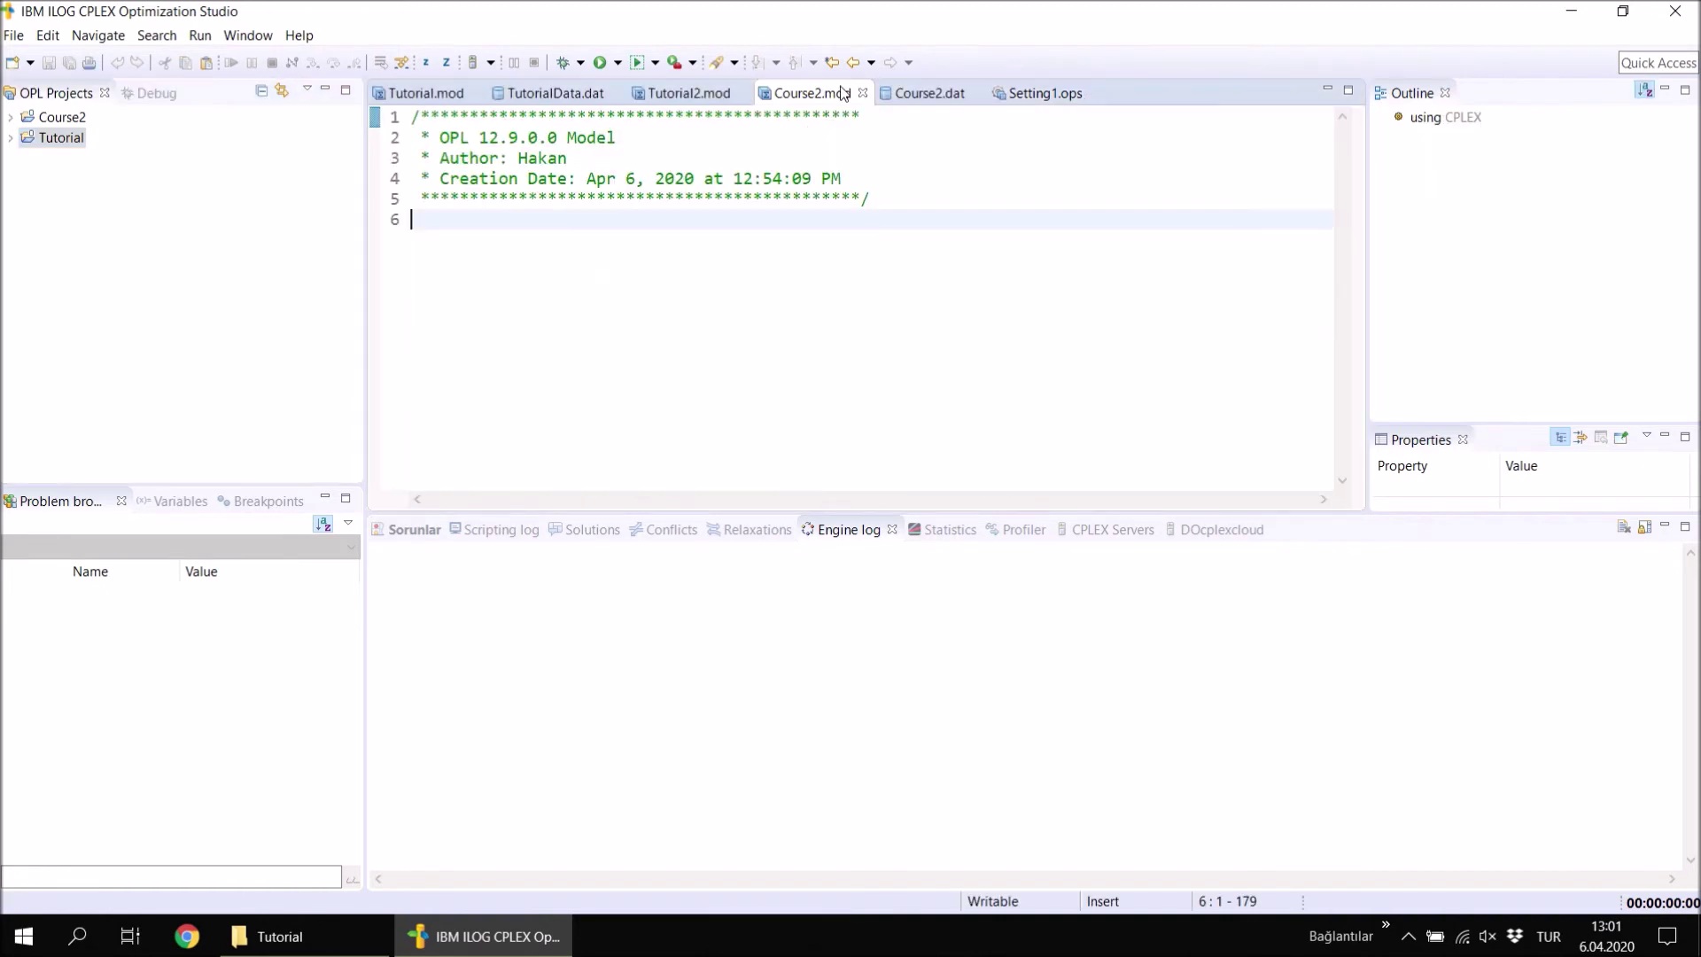
Bring up the Tutorial.mod editor and close the Tutorial project.
click(420, 95)
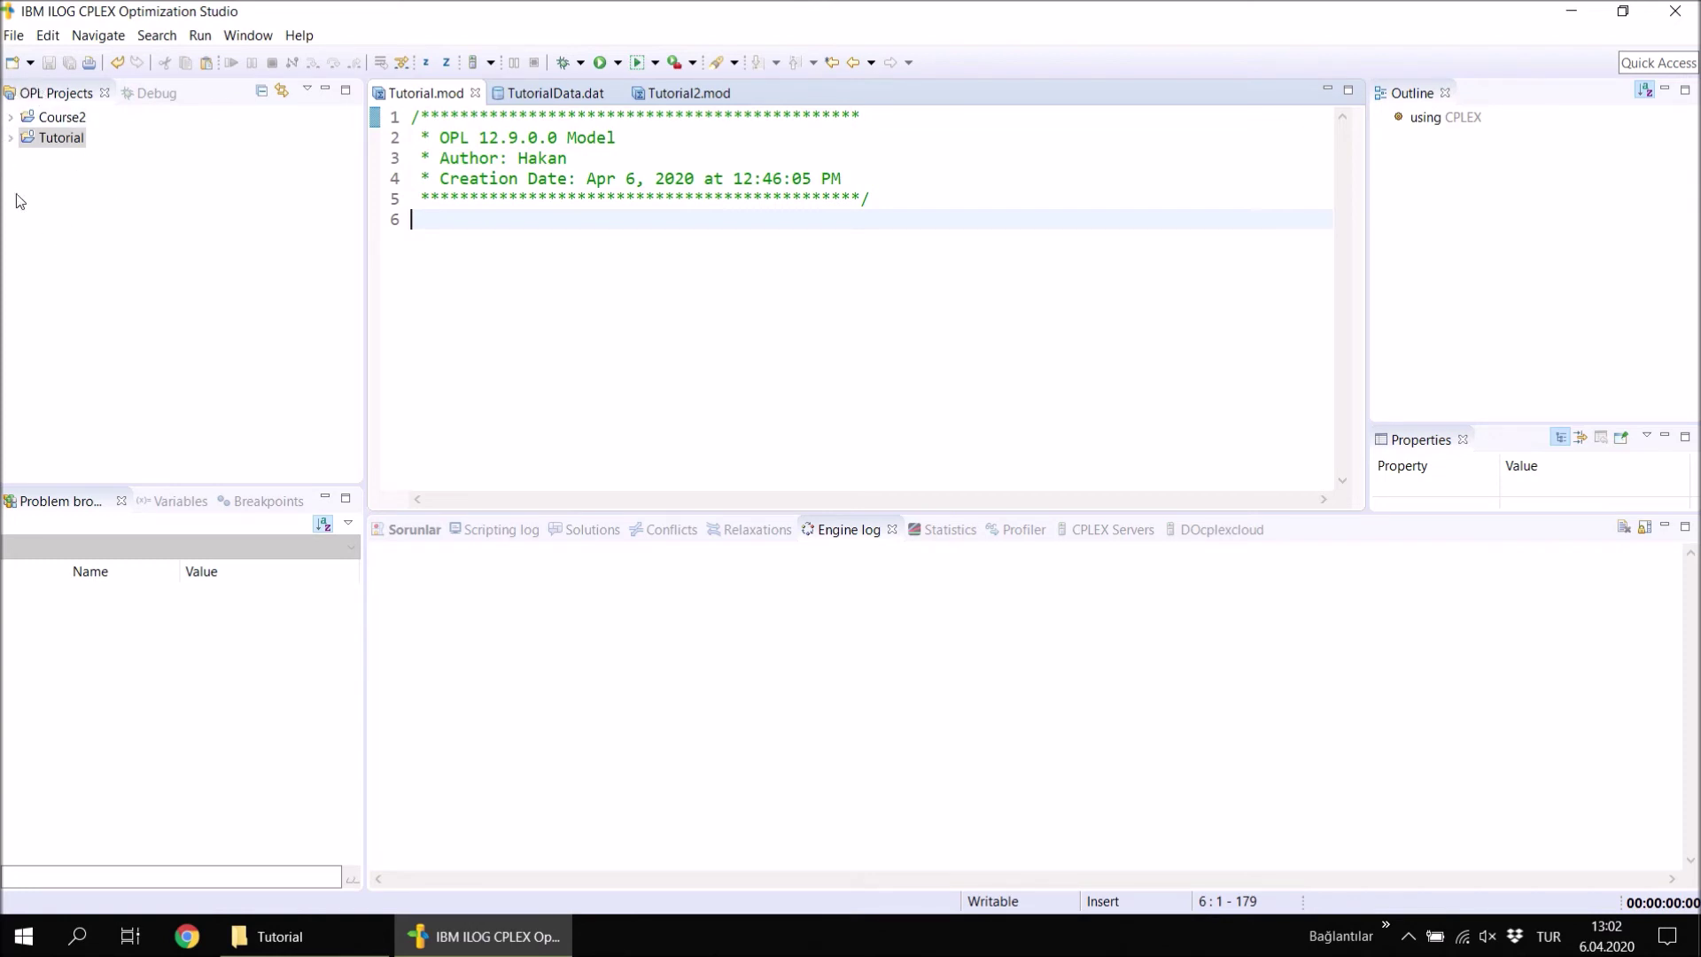
click(125, 163)
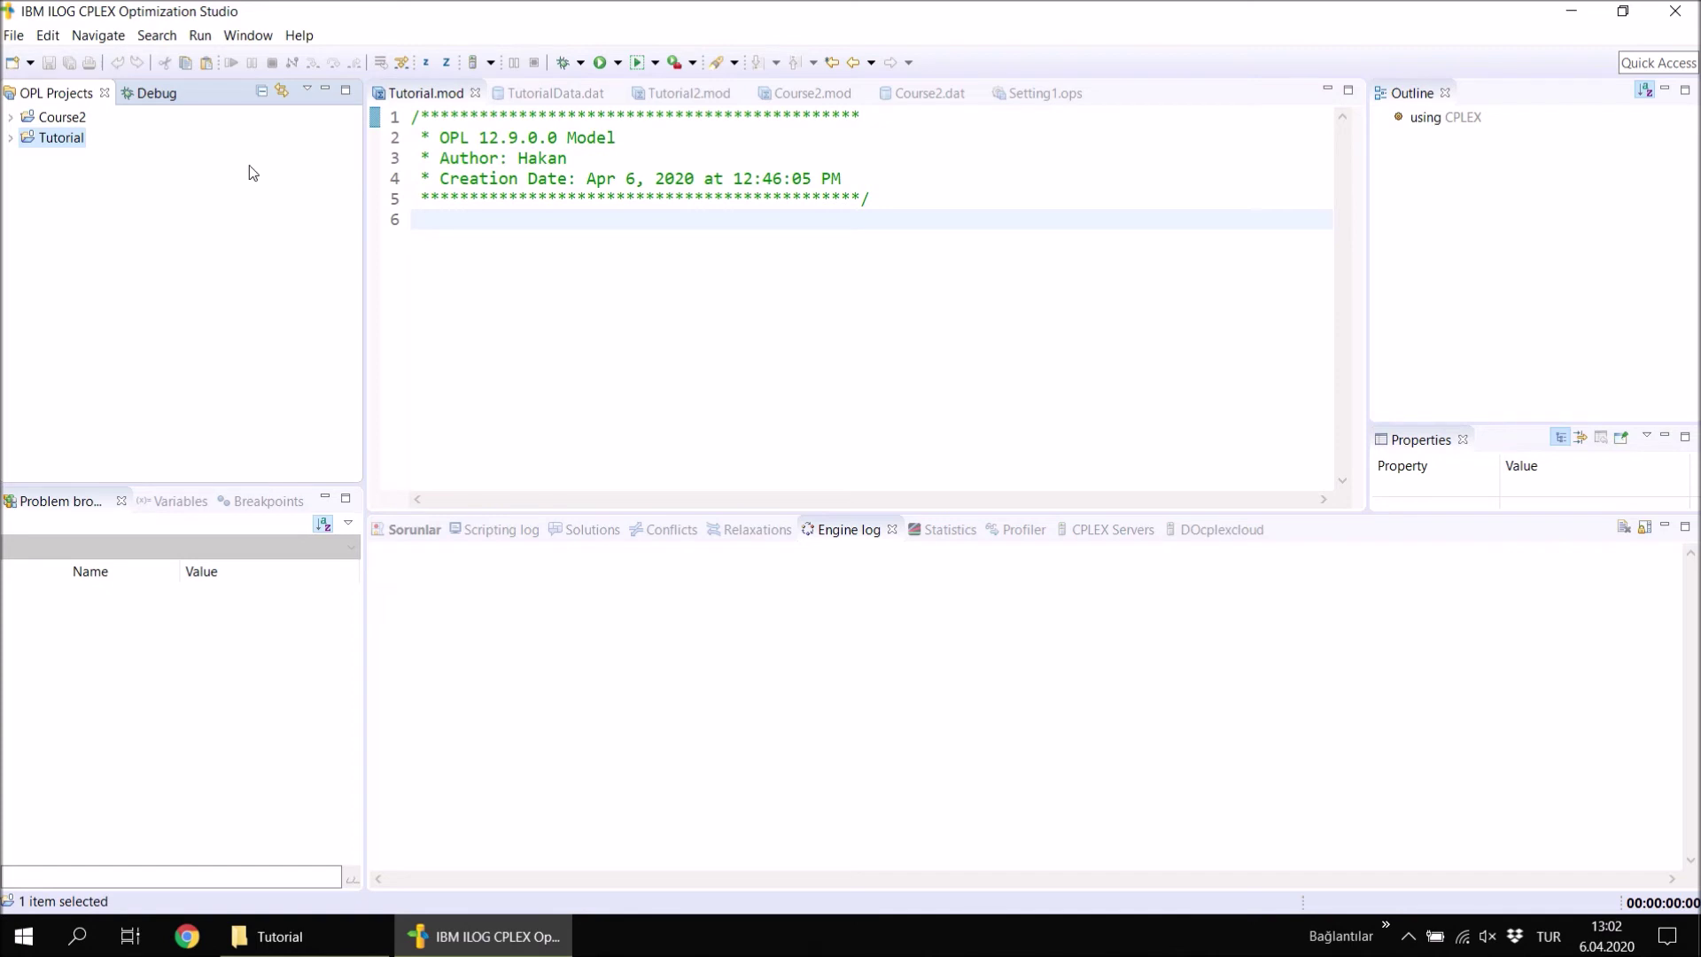
right_click(69, 147)
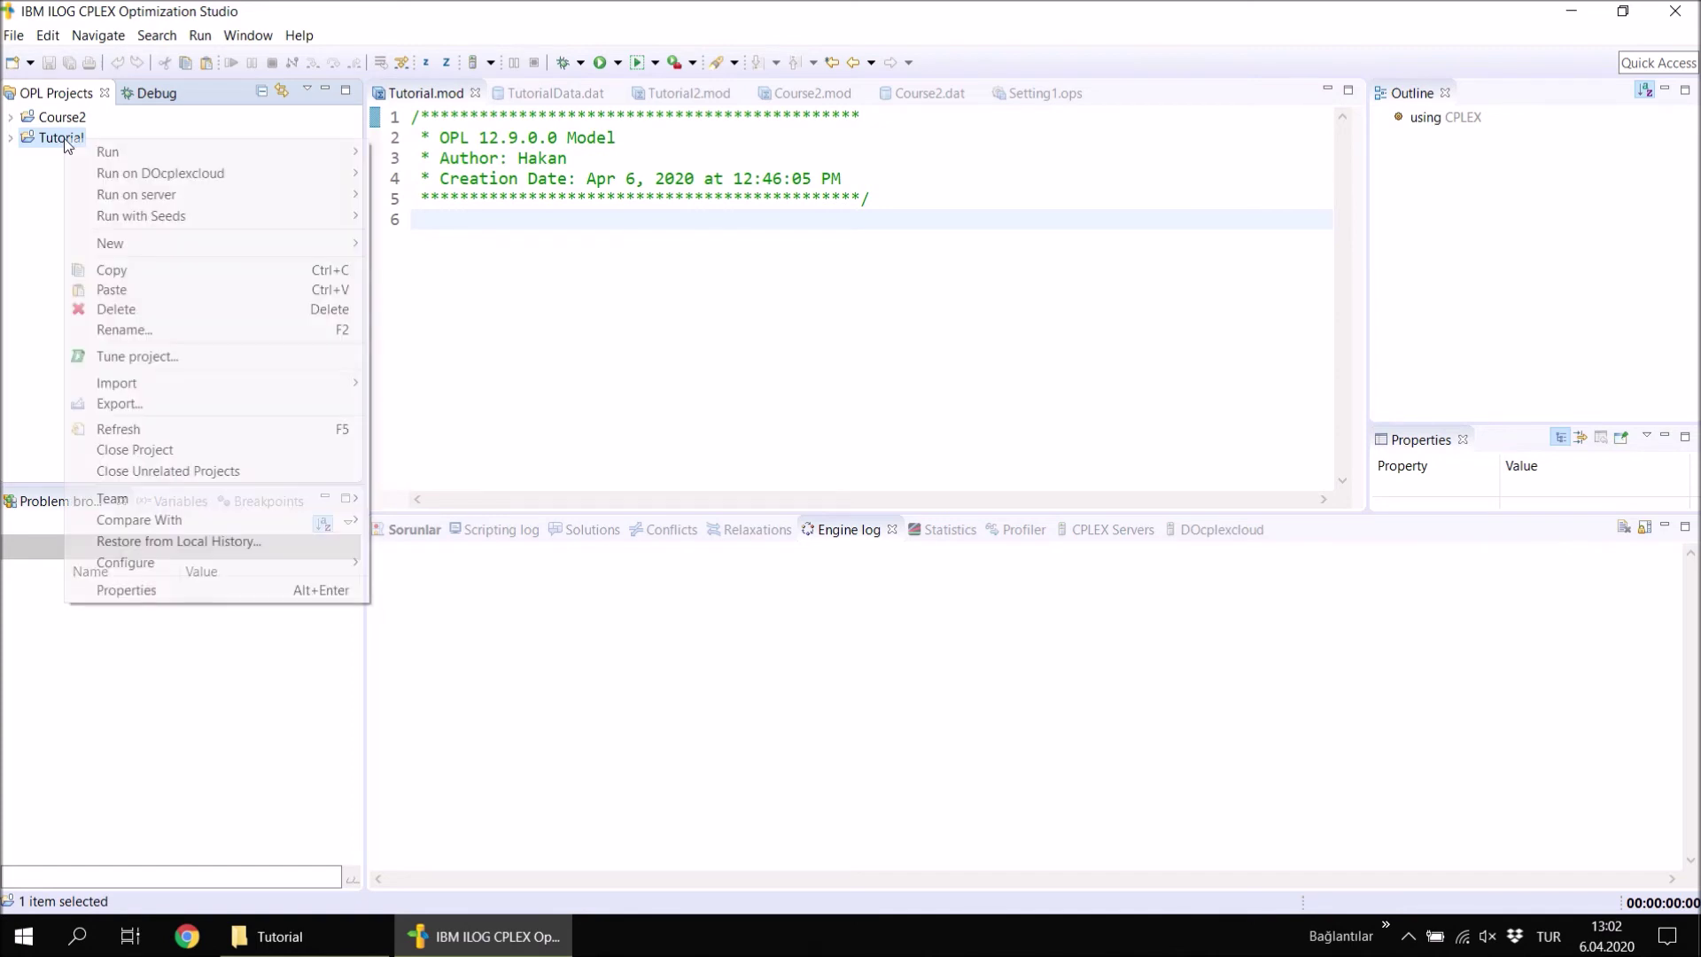
click(45, 193)
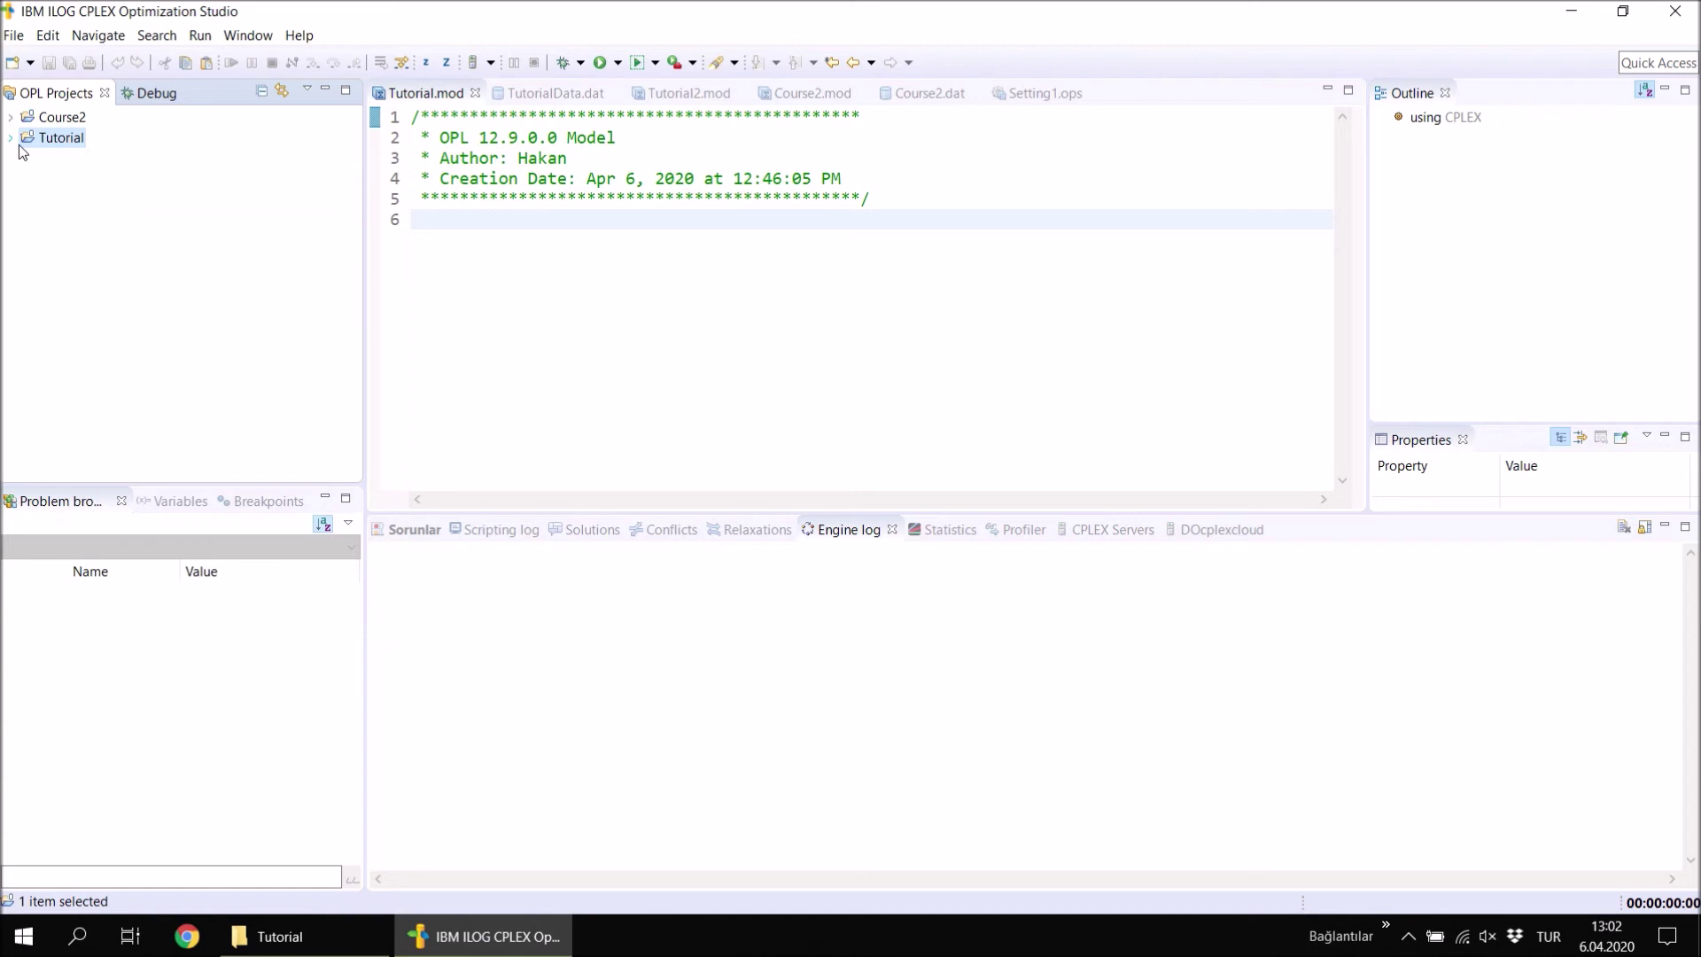
click(10, 139)
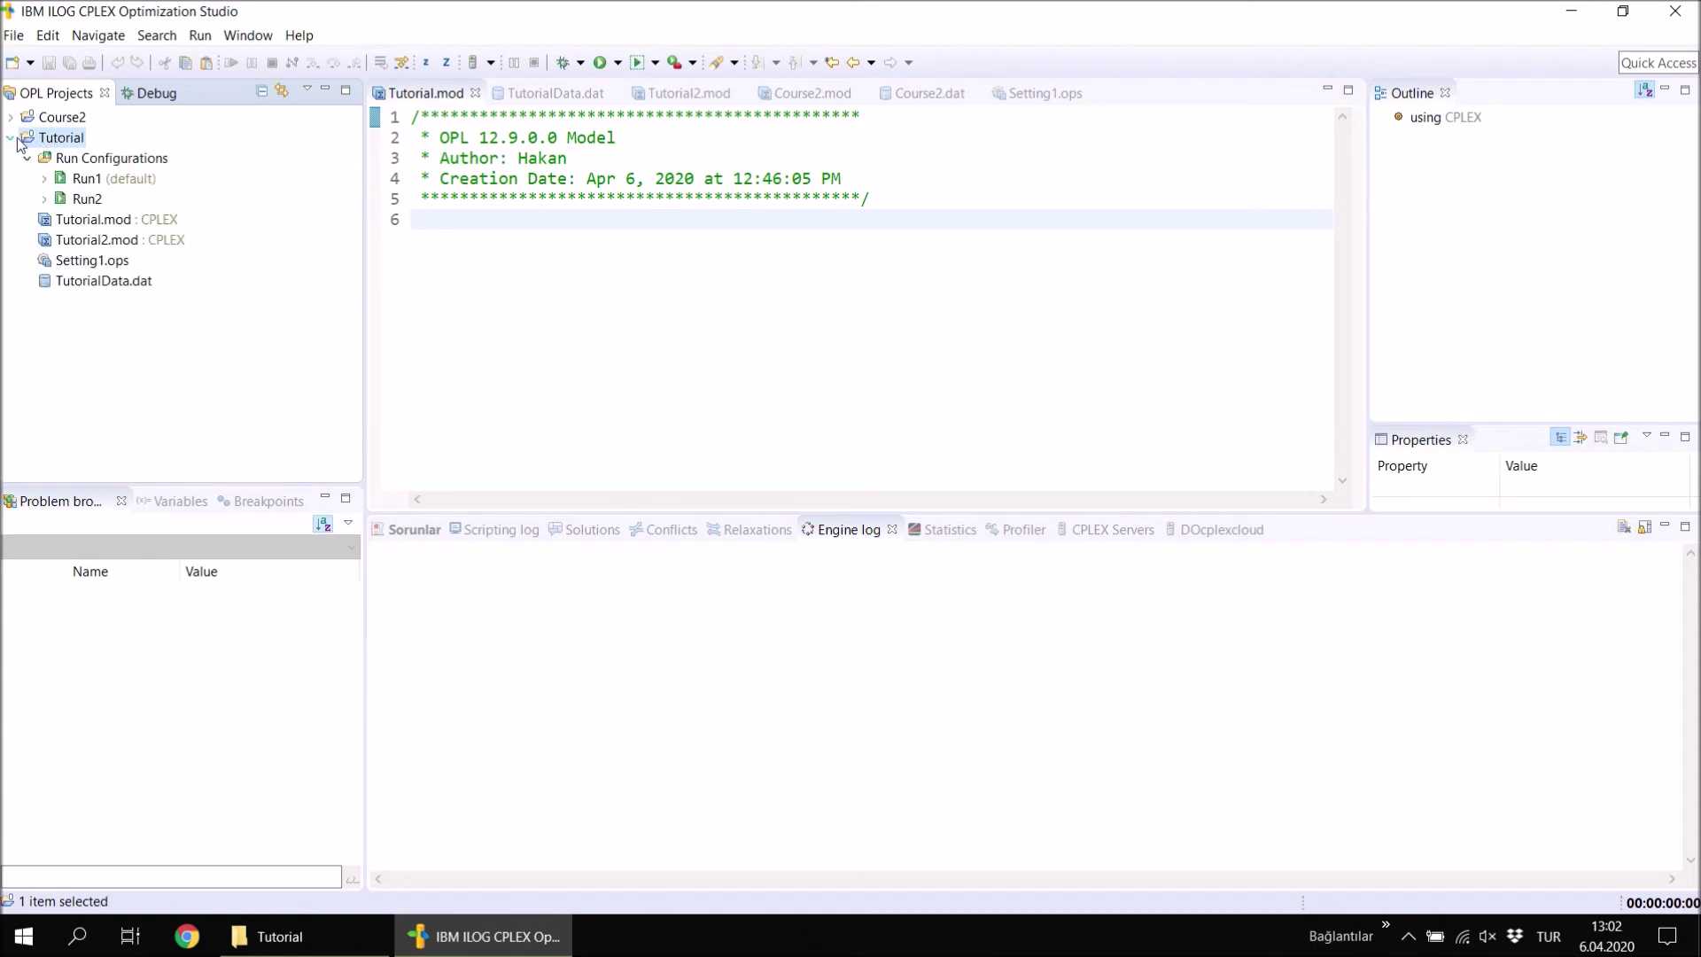
click(11, 139)
right_click(59, 137)
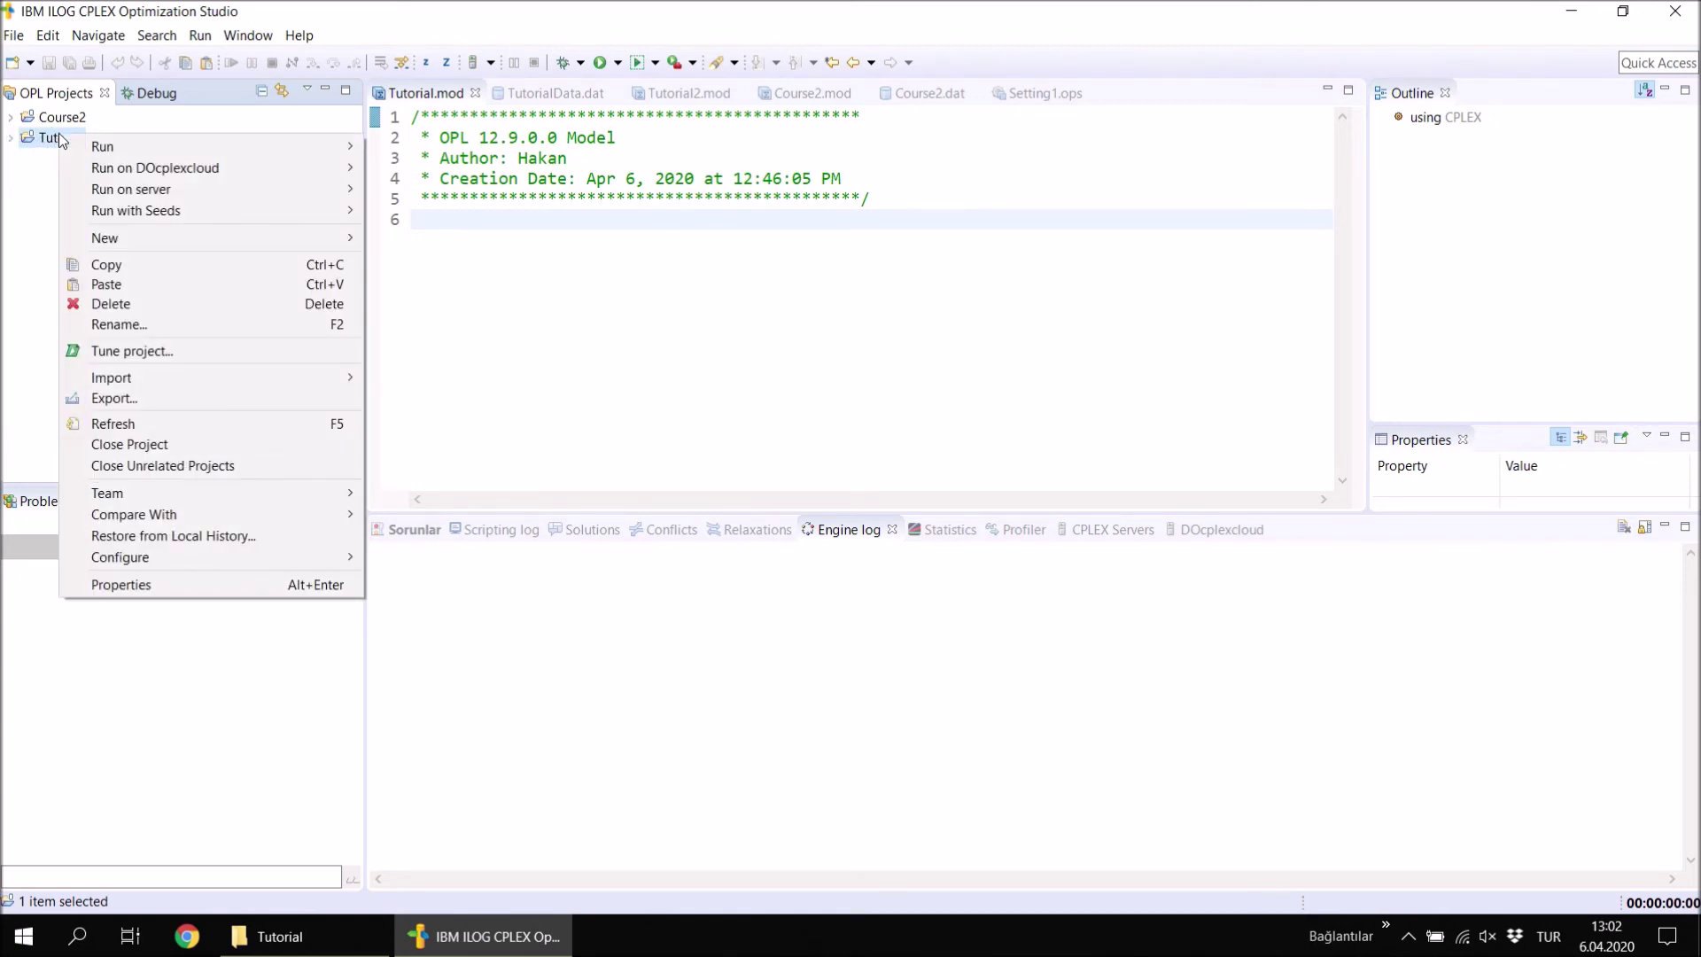
click(156, 445)
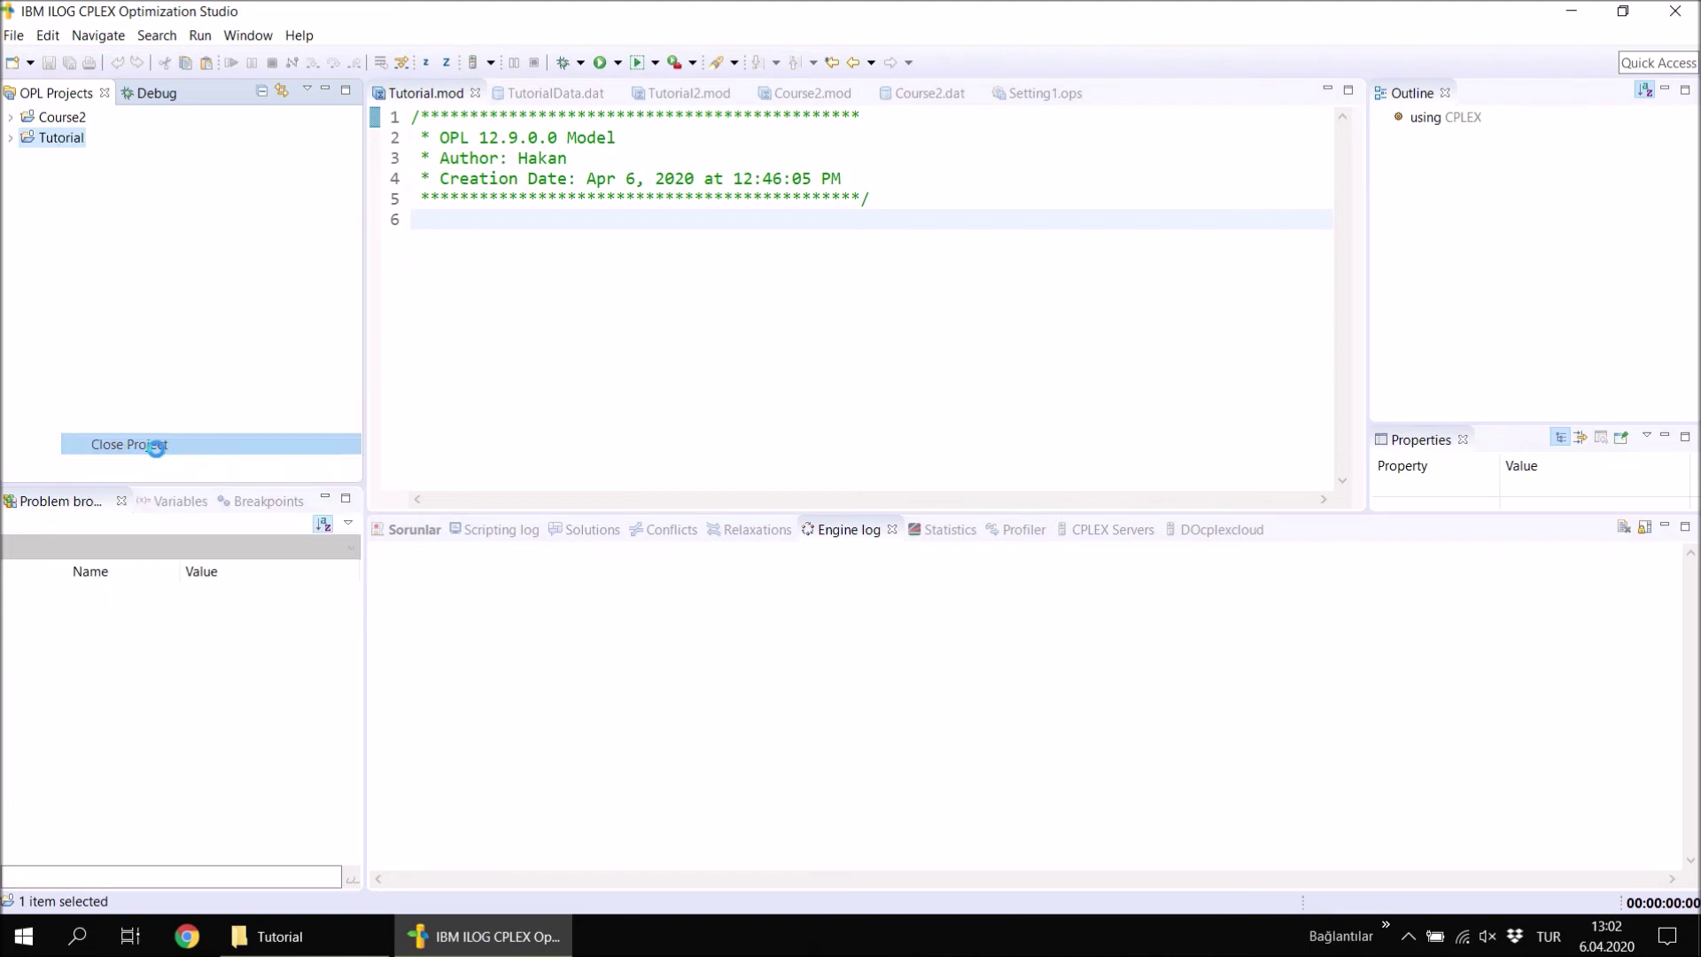
Reopen the closed Tutorial project and check its files in the project tree.
click(65, 142)
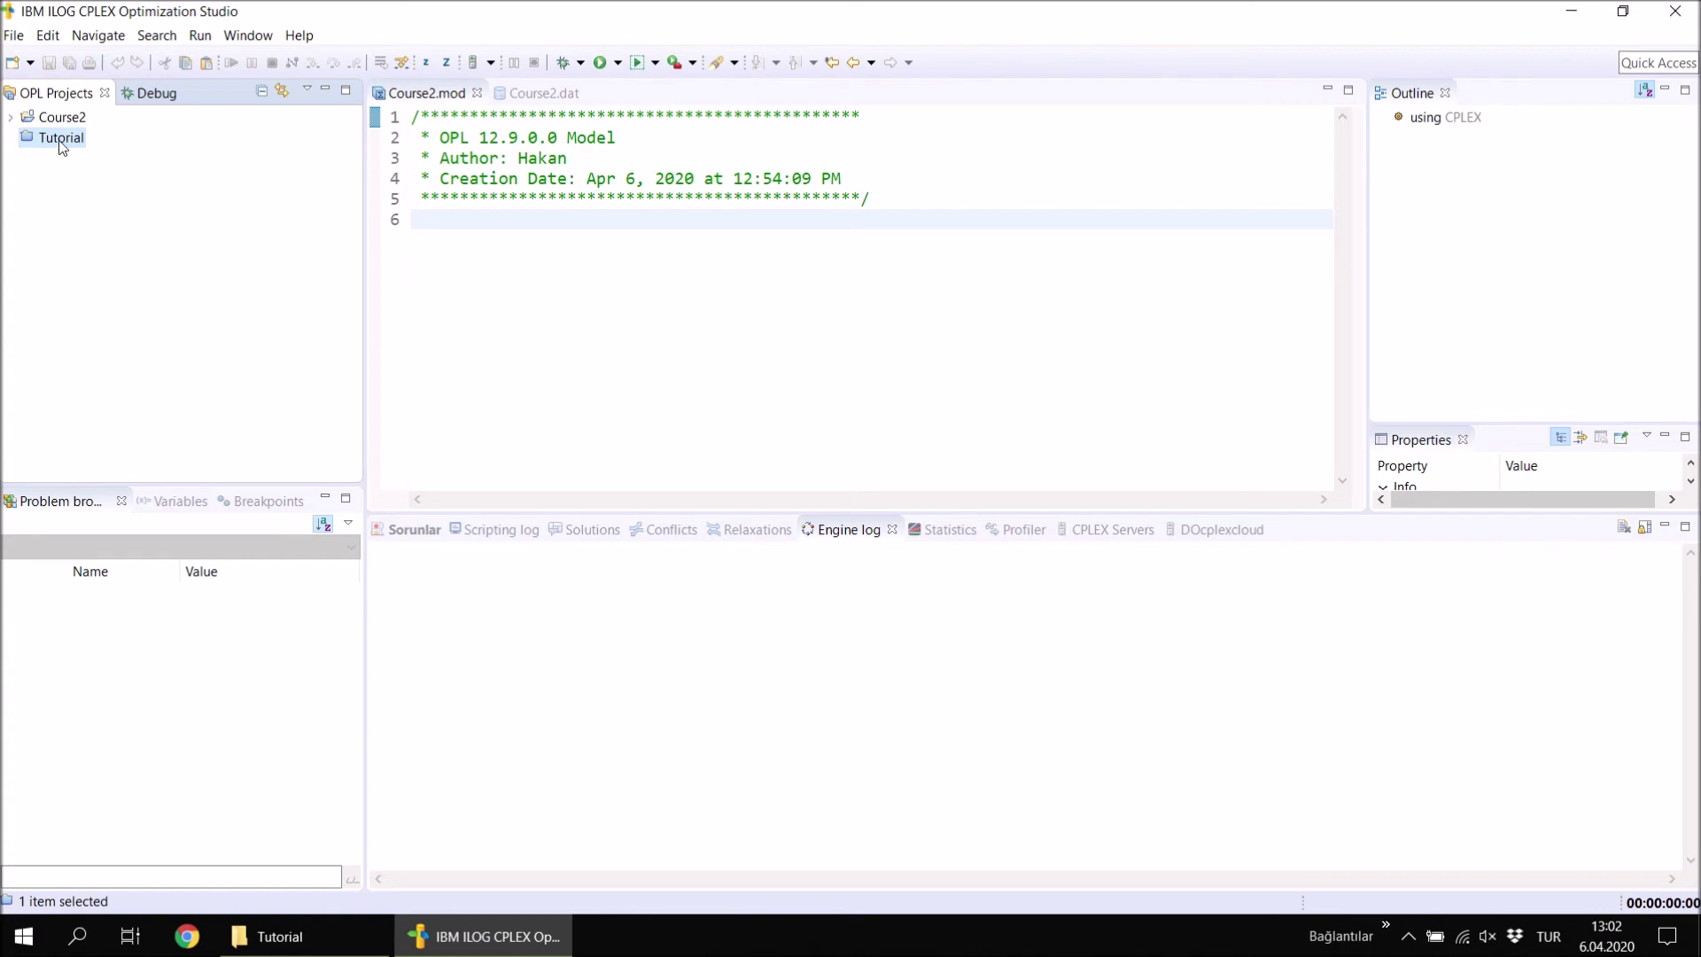
right_click(61, 143)
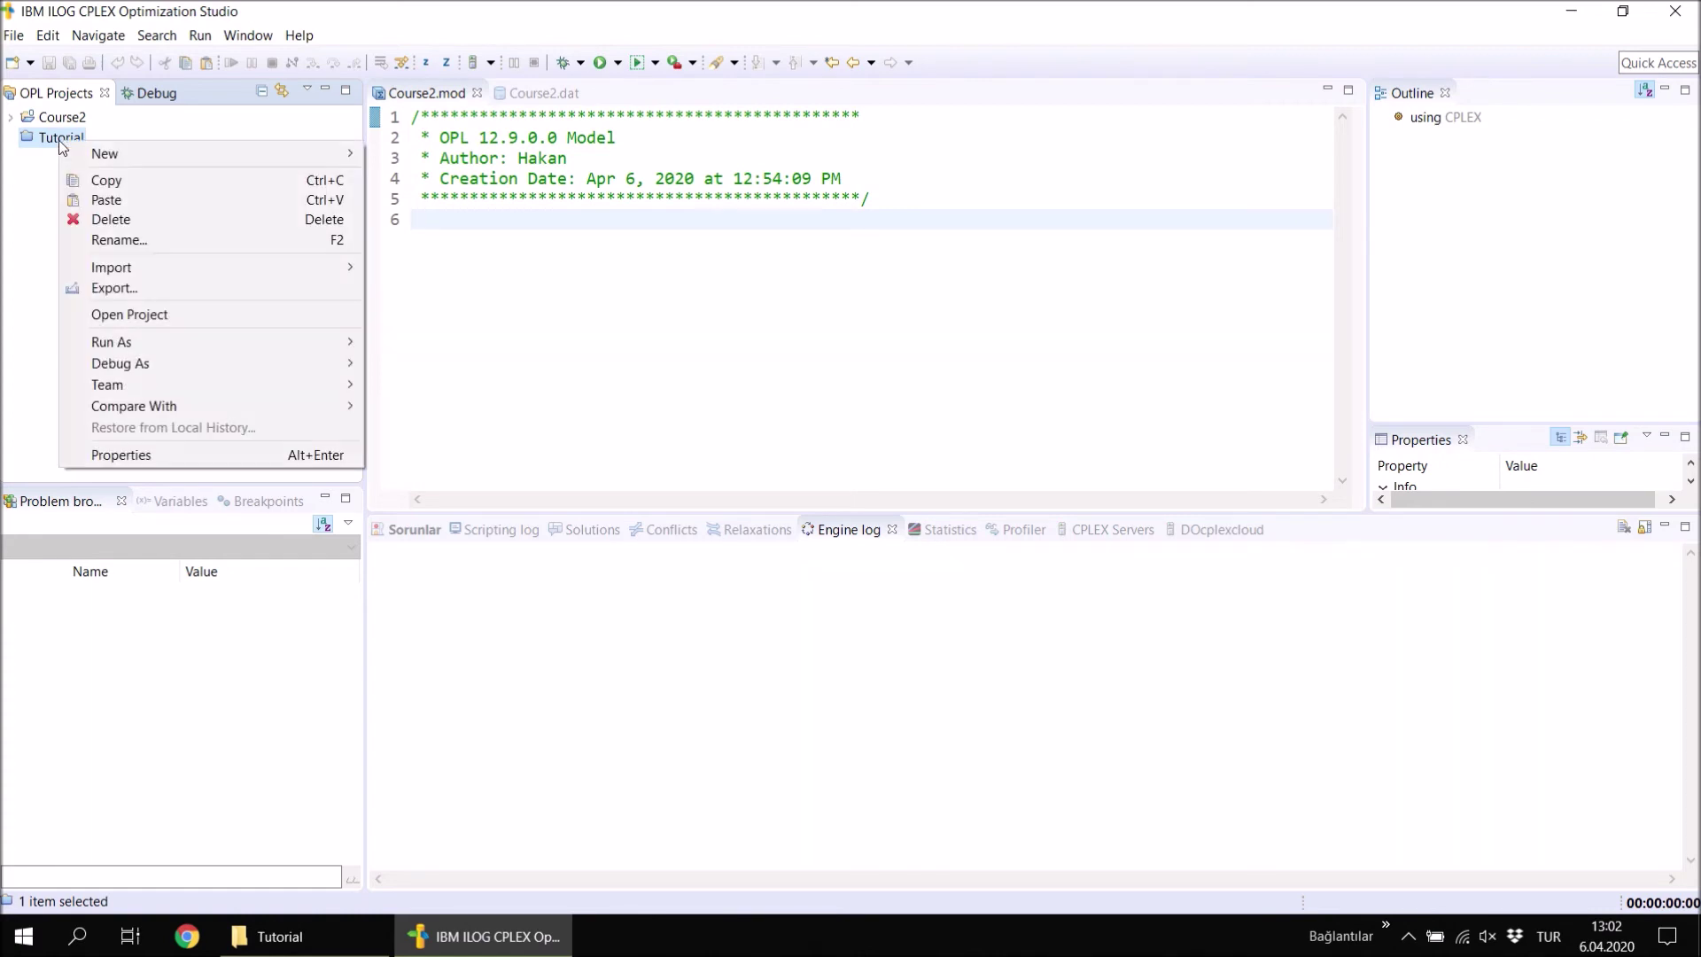
click(164, 316)
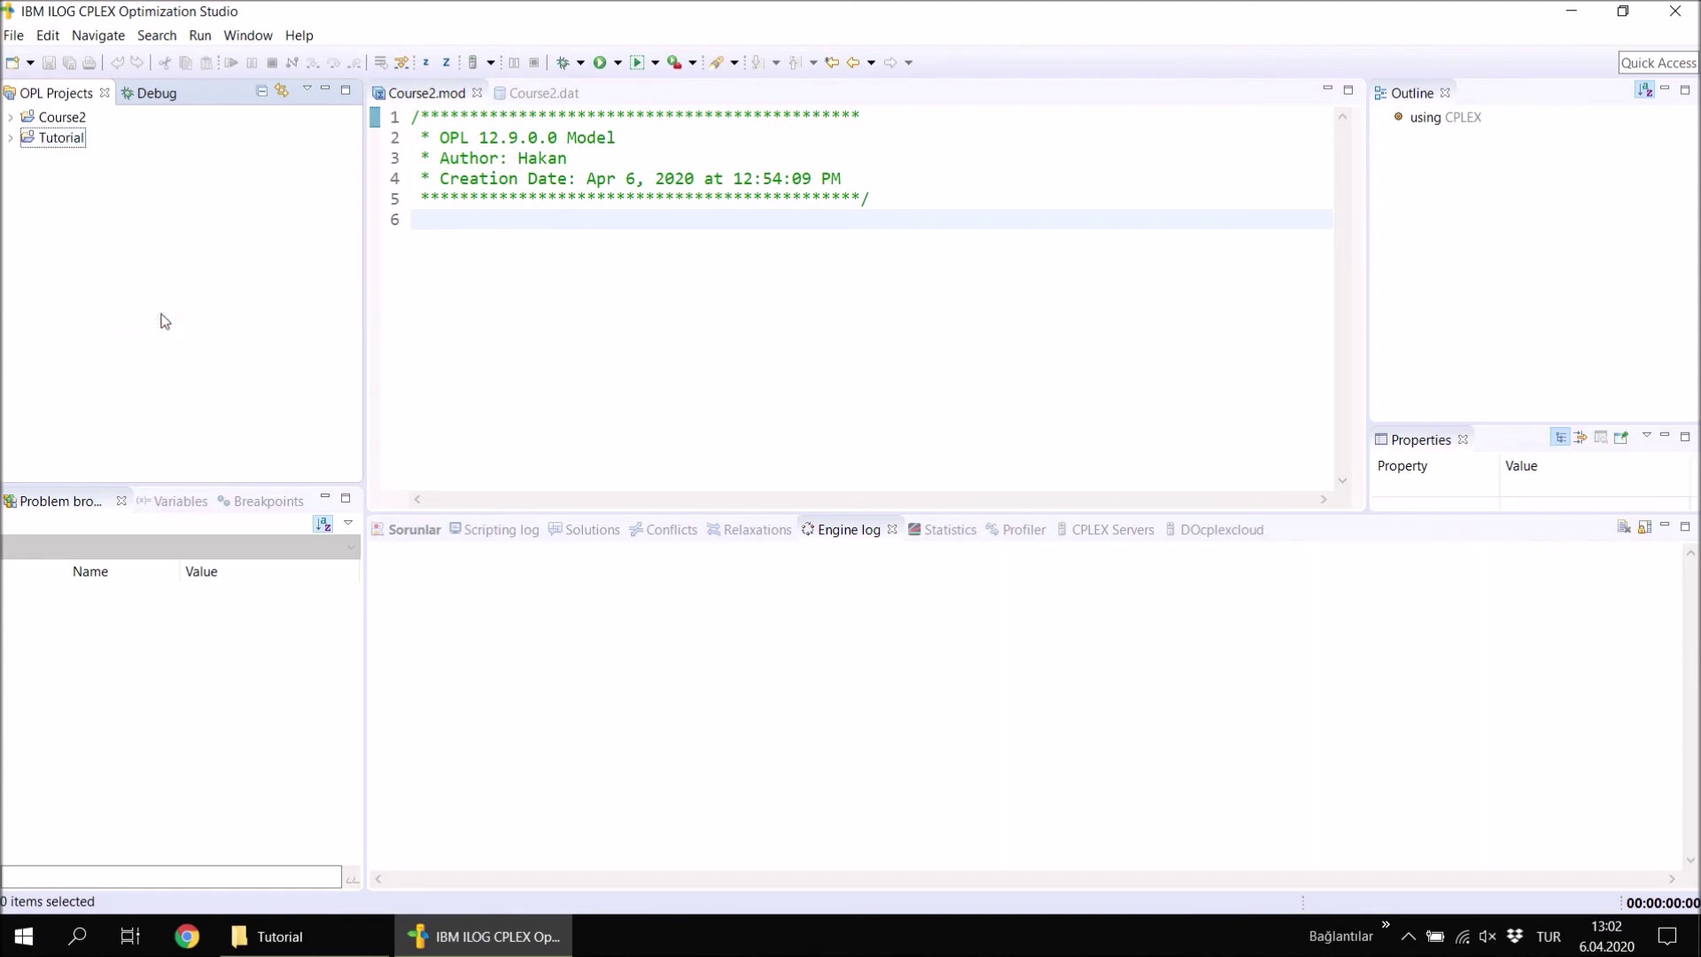
click(11, 138)
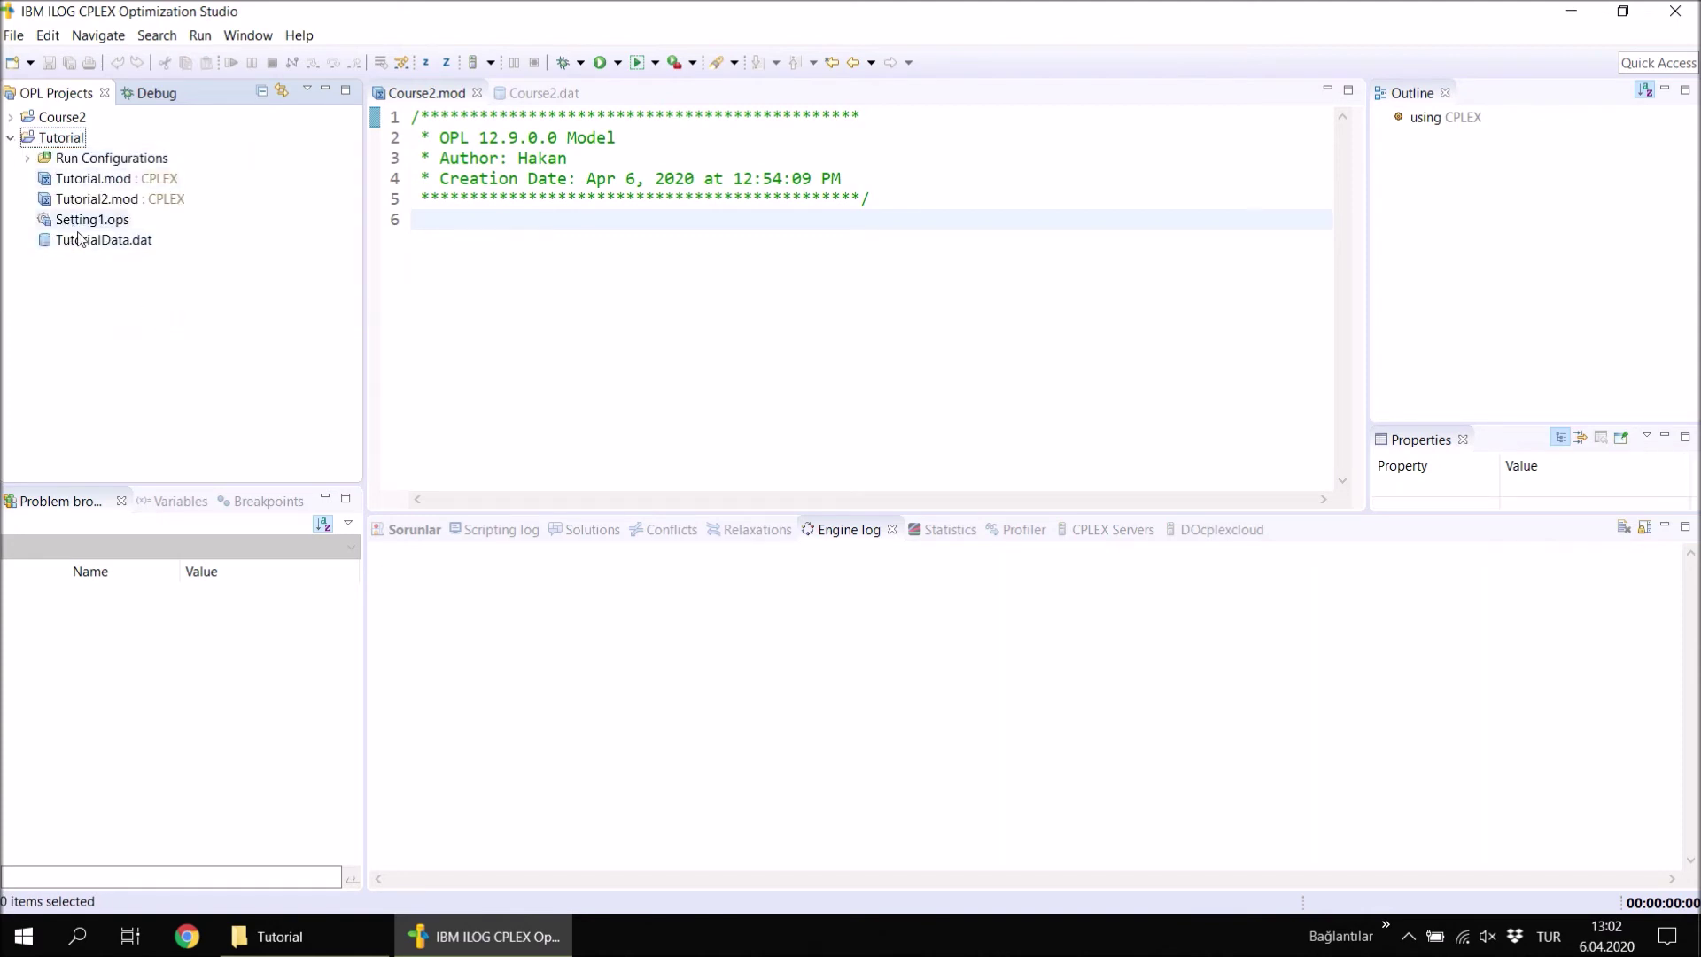
click(10, 138)
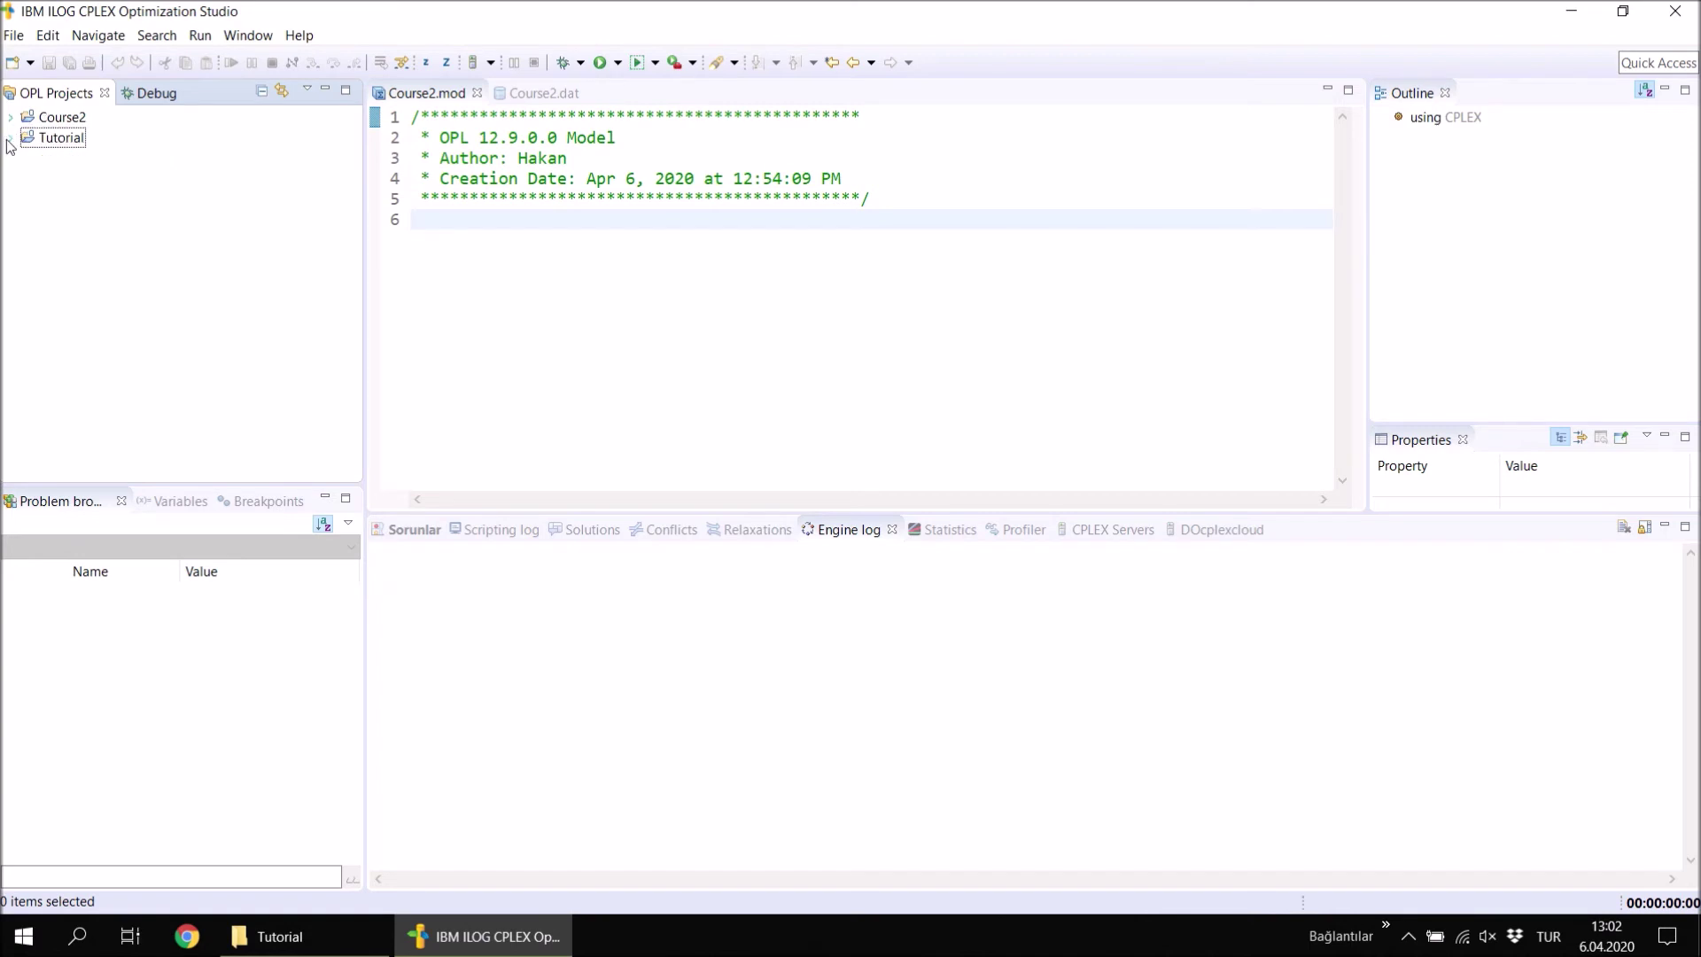
click(51, 140)
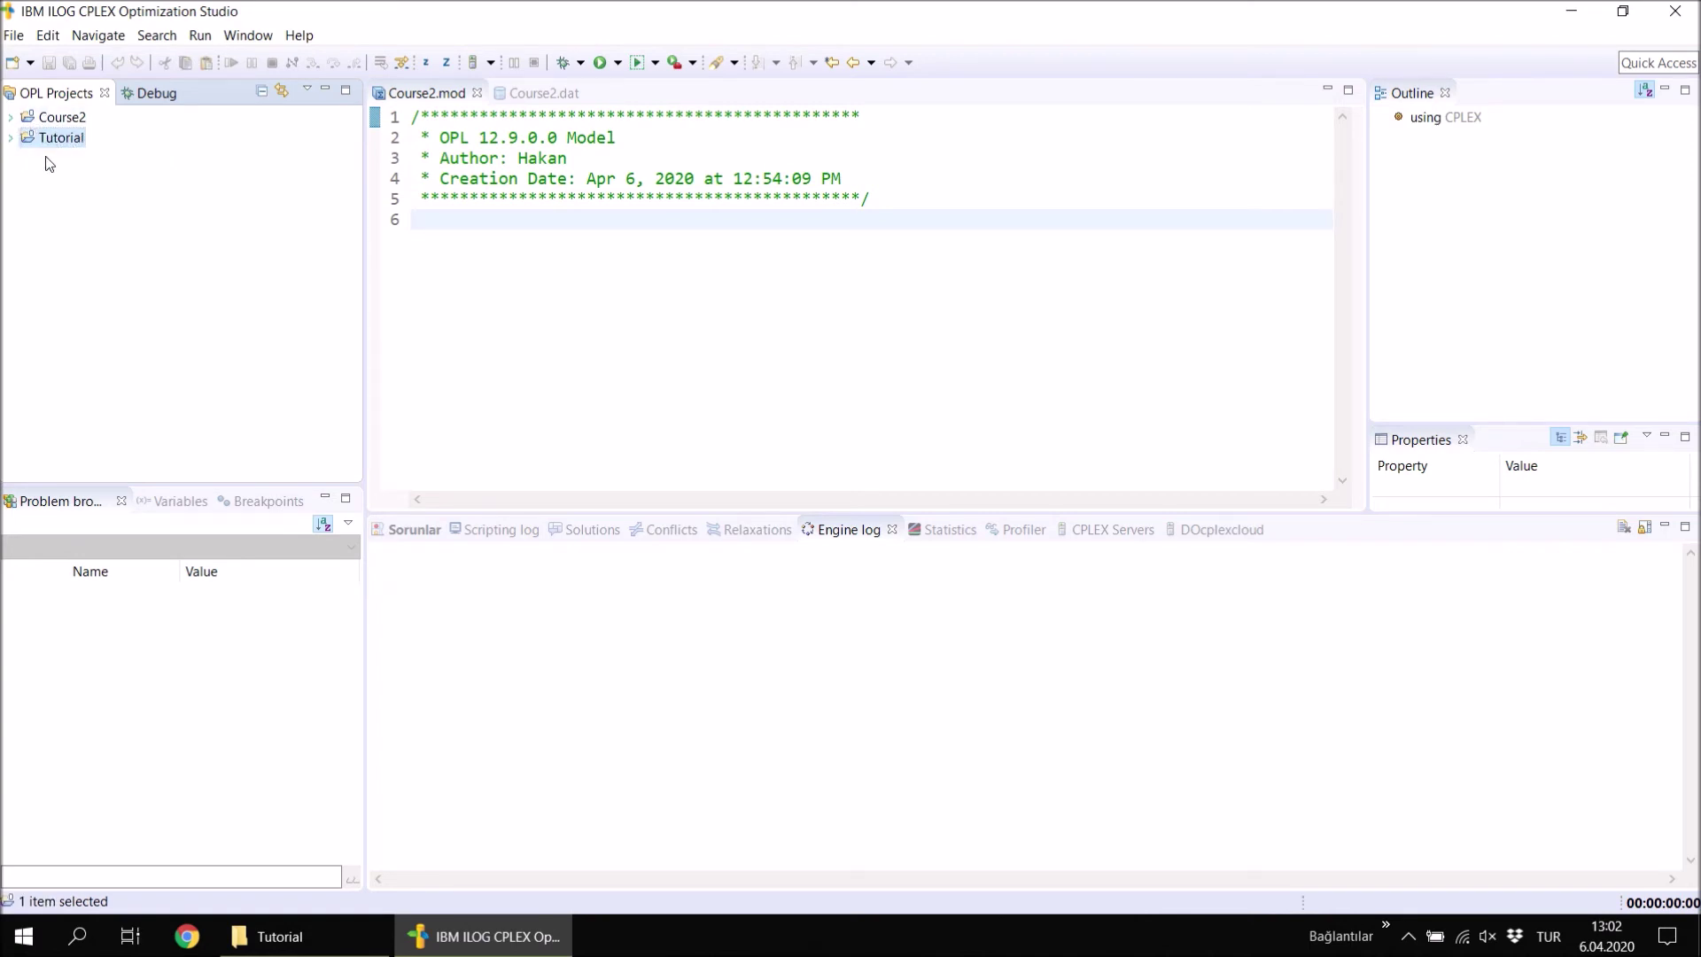
Delete the Course2 project from the workspace without deleting its contents on disk.
click(57, 122)
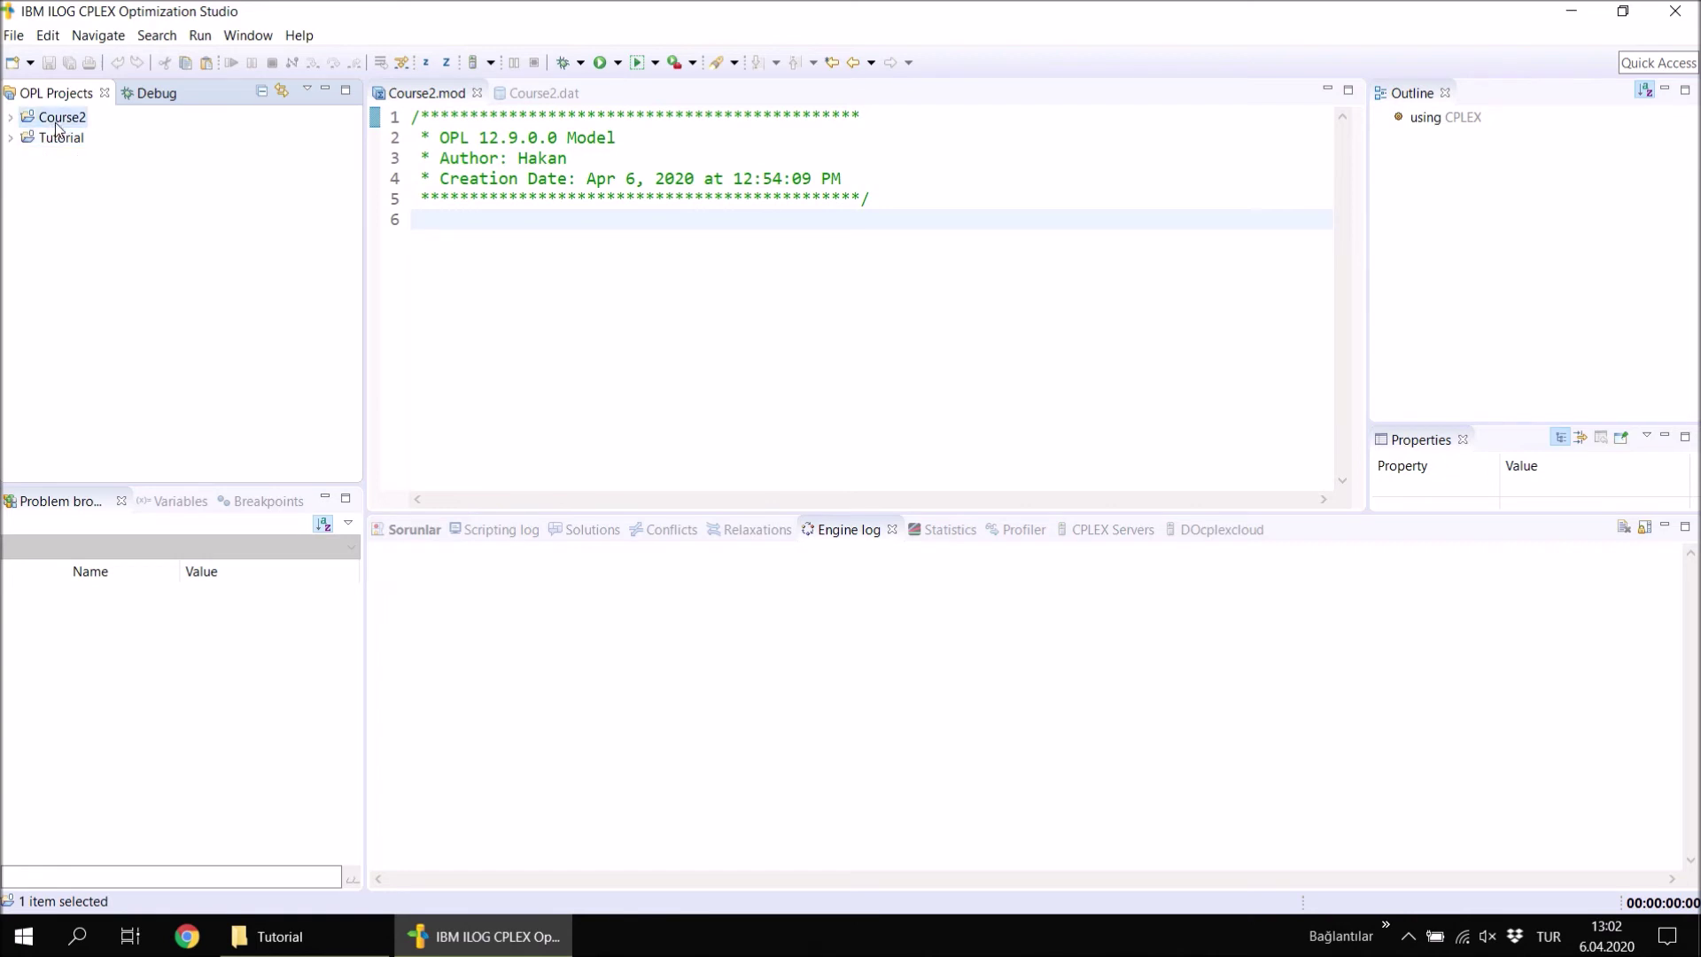
right_click(56, 126)
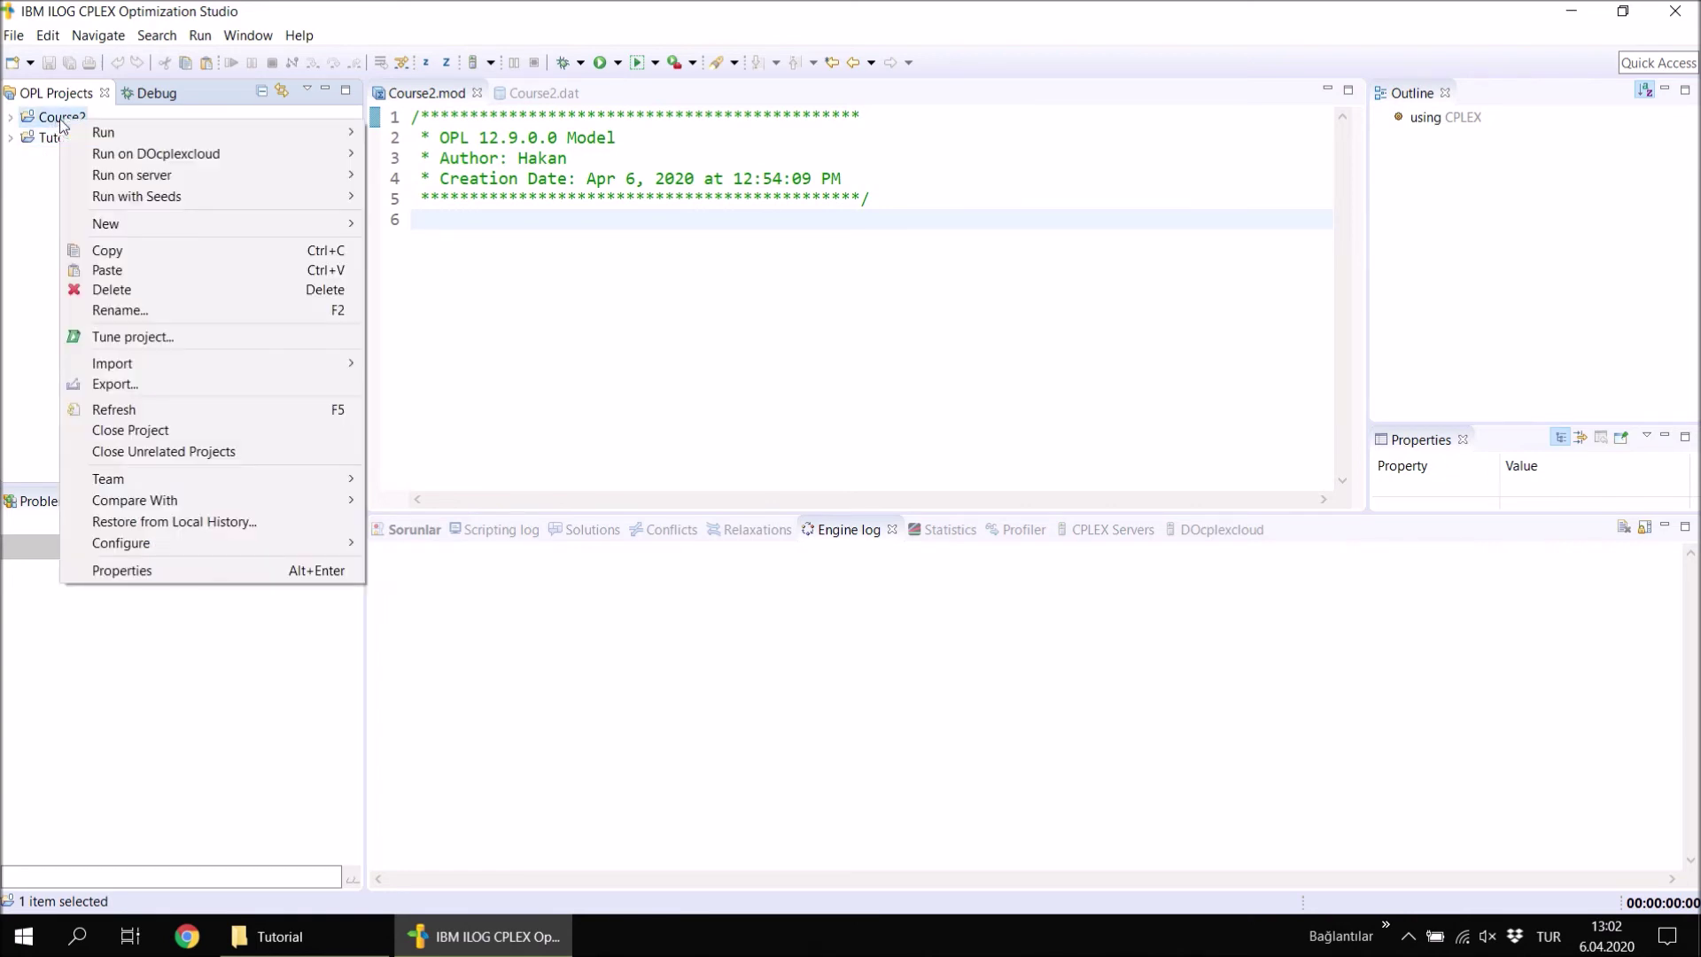
click(113, 292)
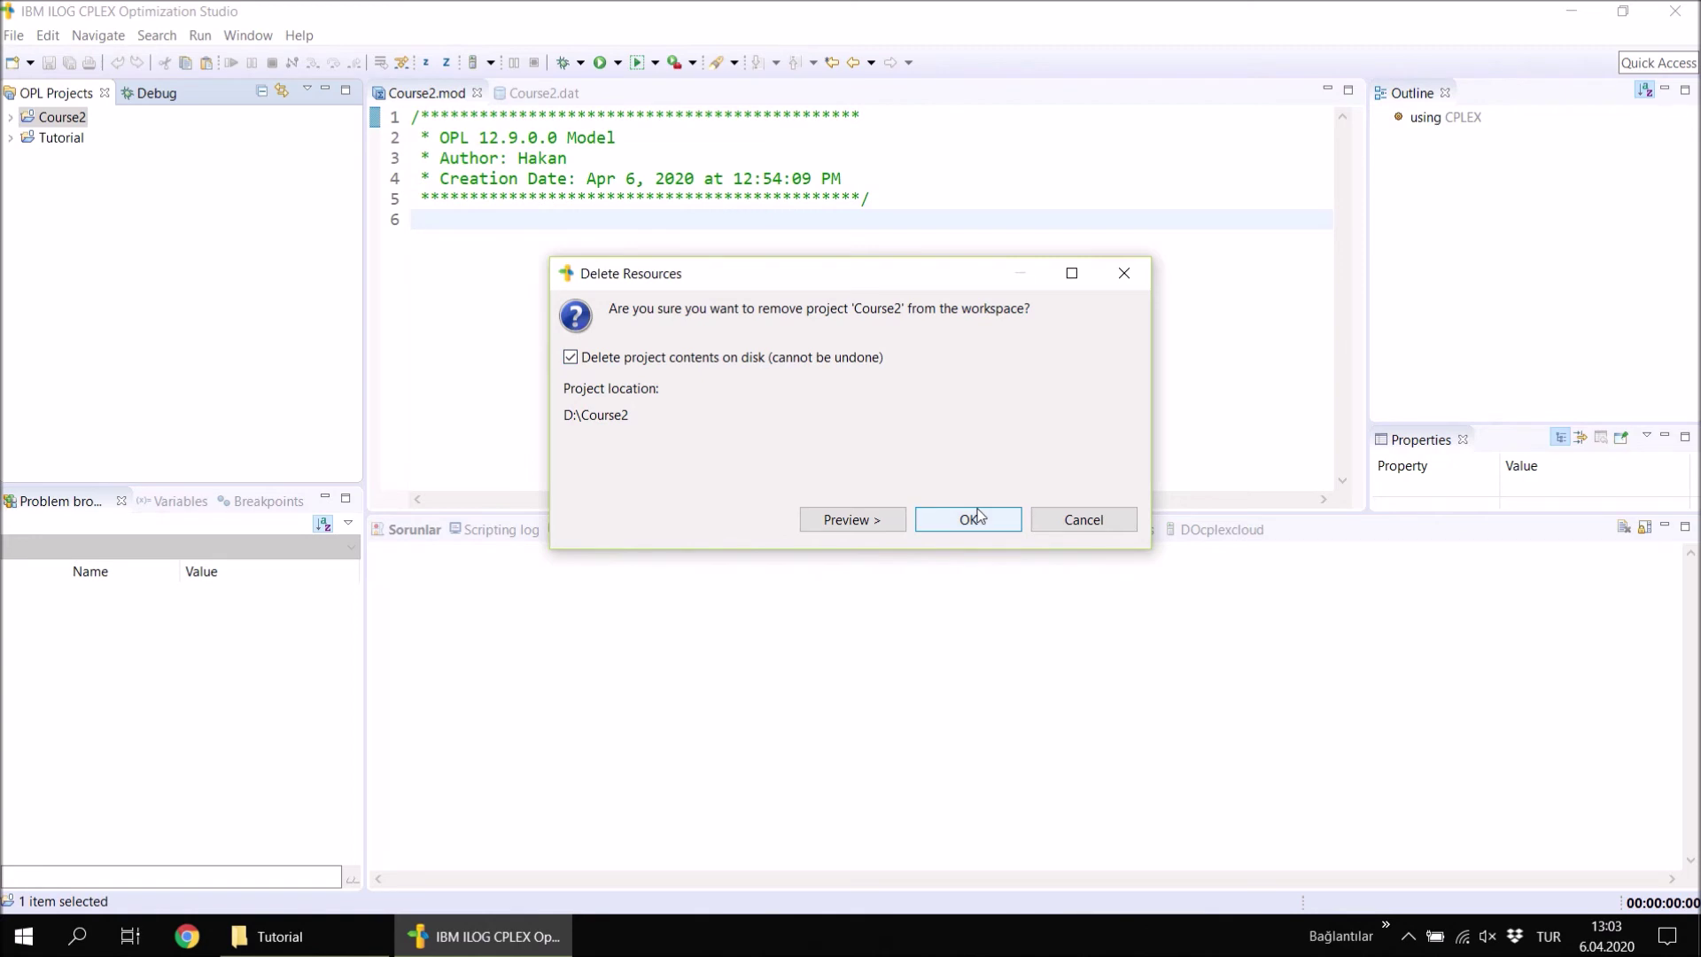
click(571, 358)
click(987, 518)
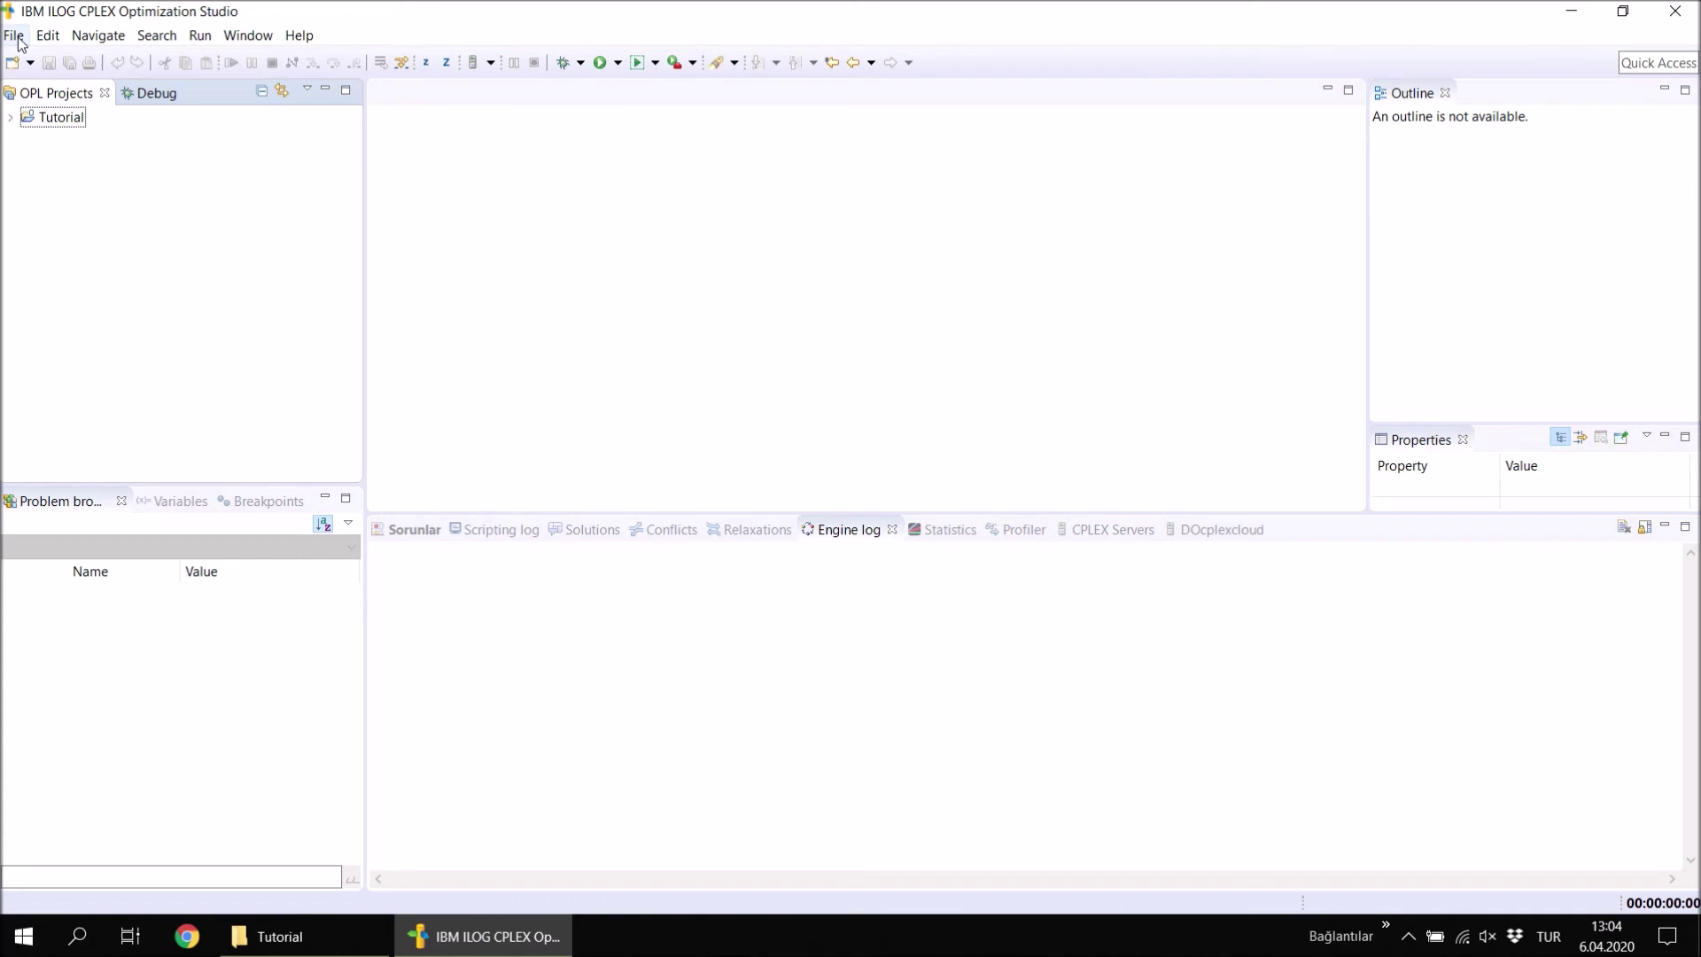
Import the existing OPL project Course2 into the workspace, using D:\Course2 as the root directory.
click(20, 42)
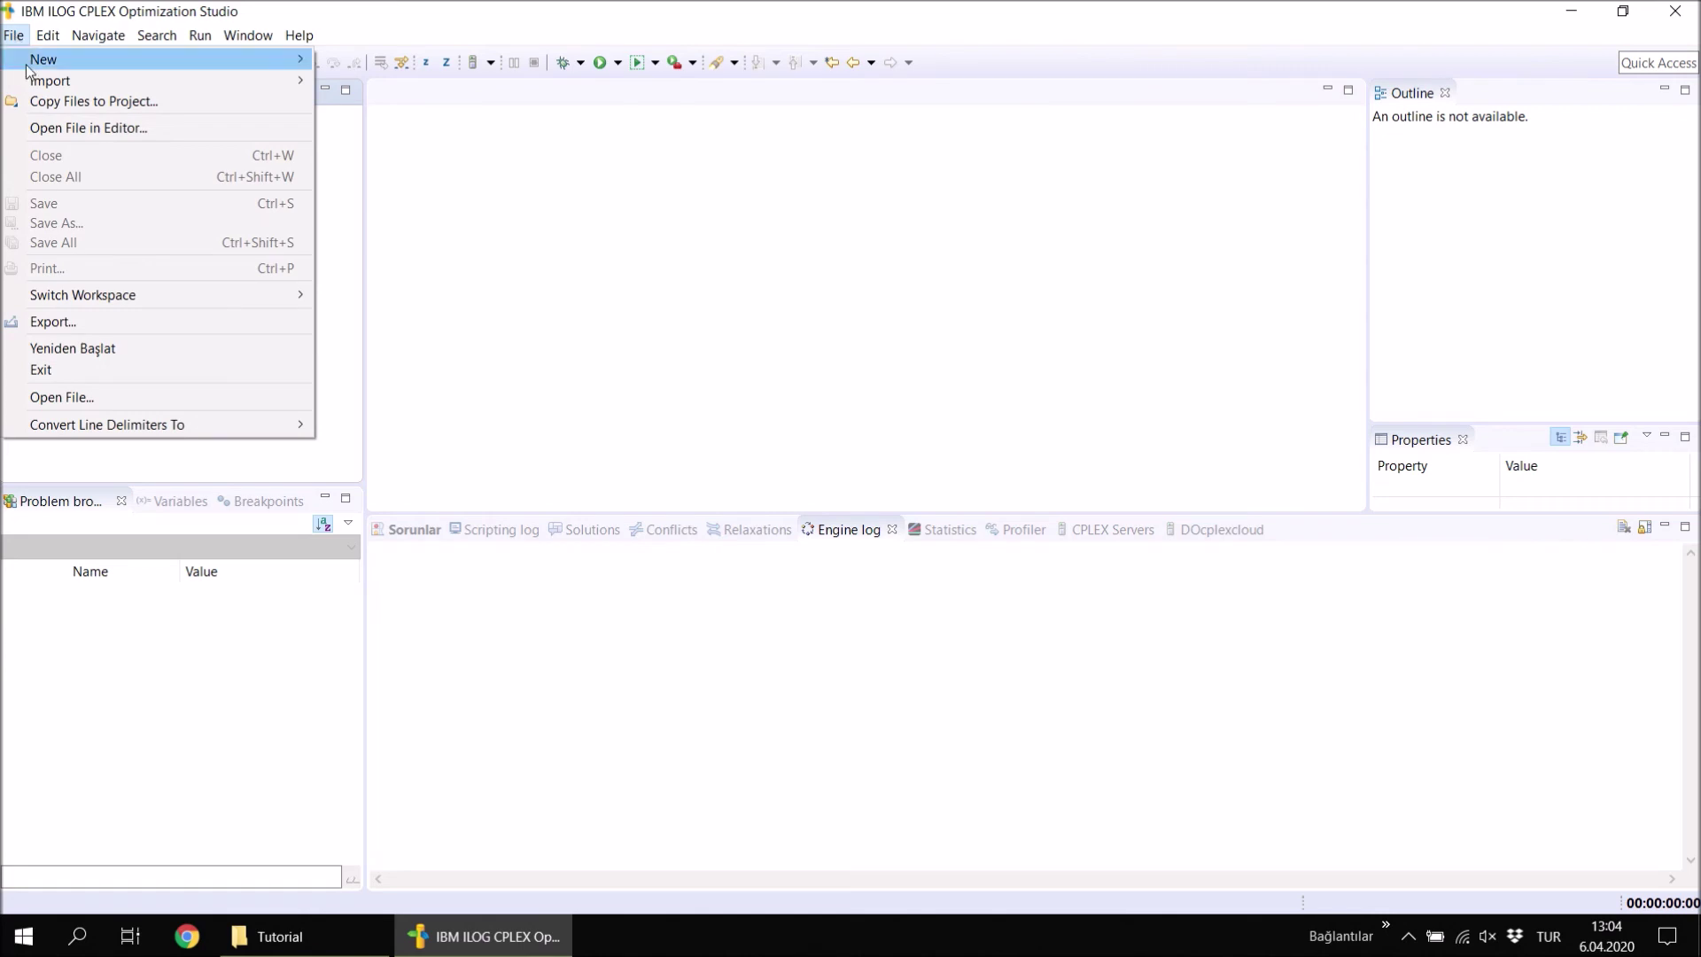
mouse_move(57, 83)
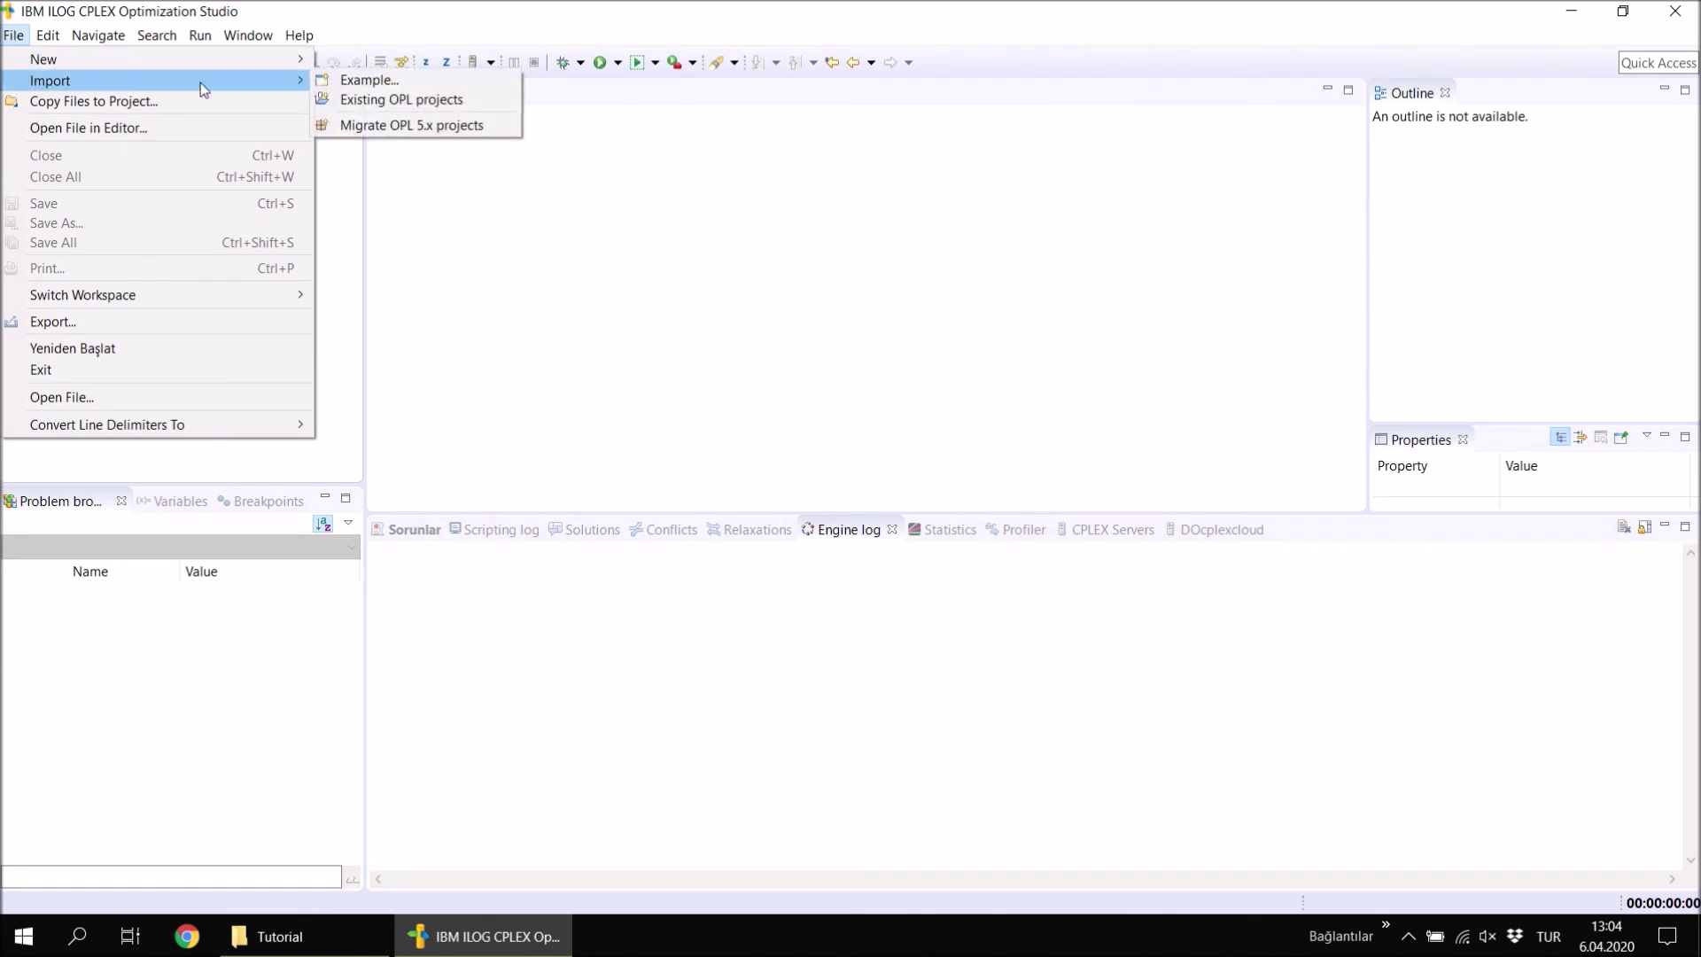
click(372, 107)
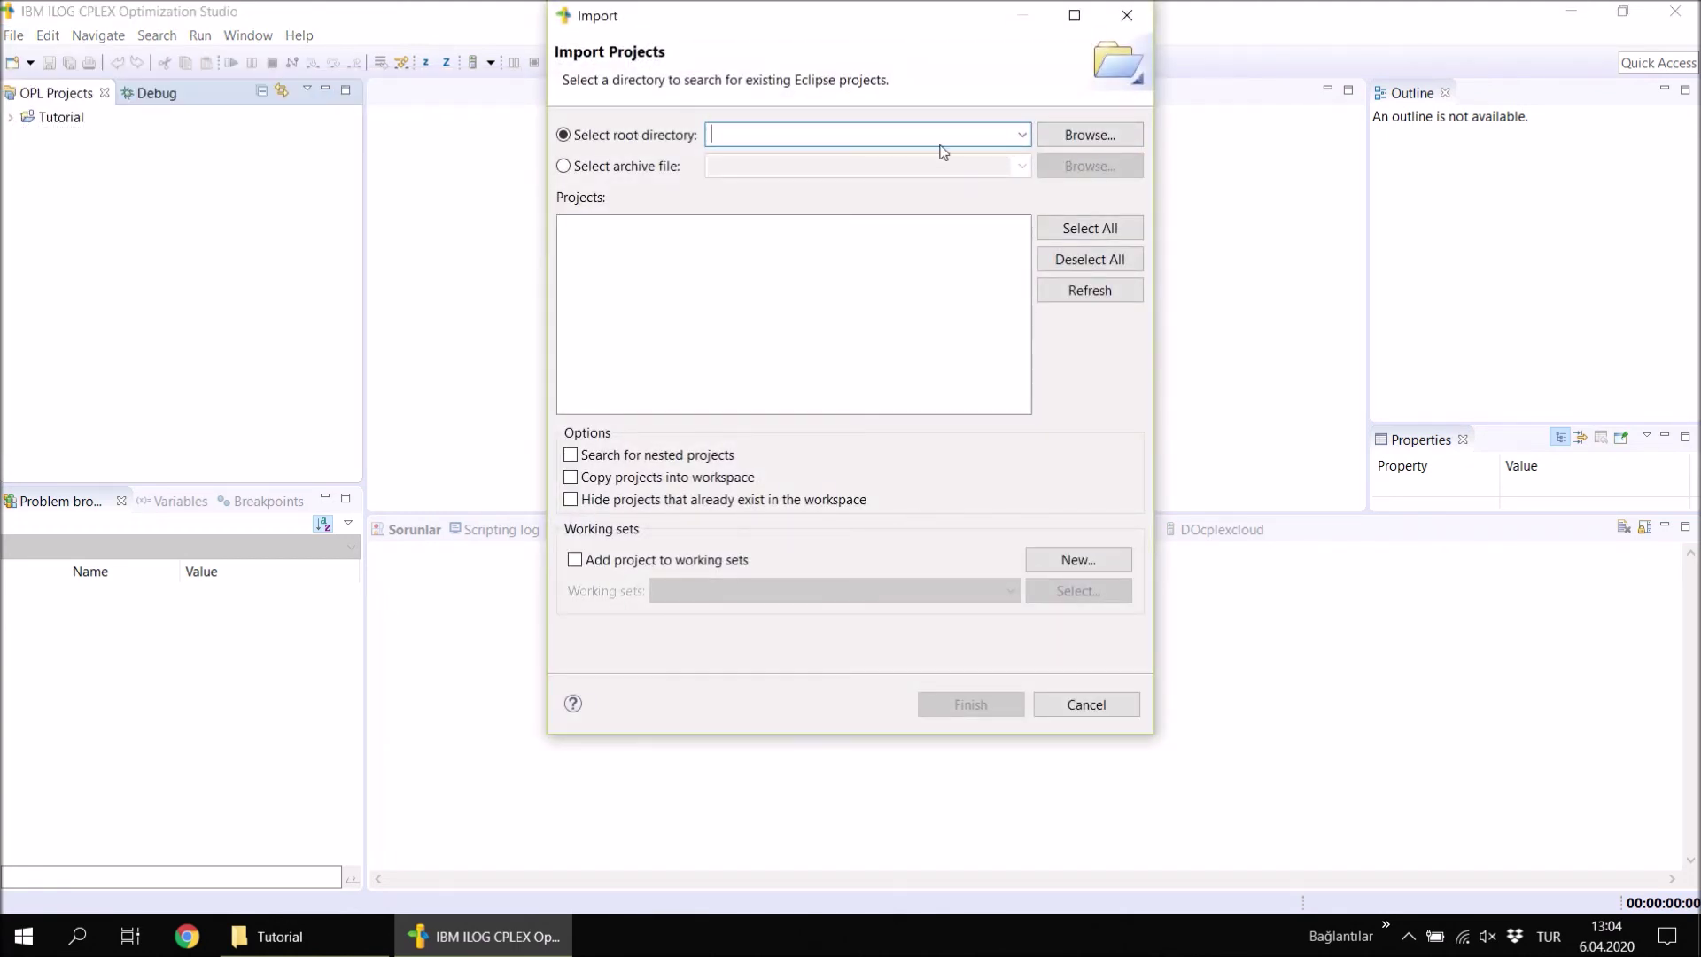
click(1114, 136)
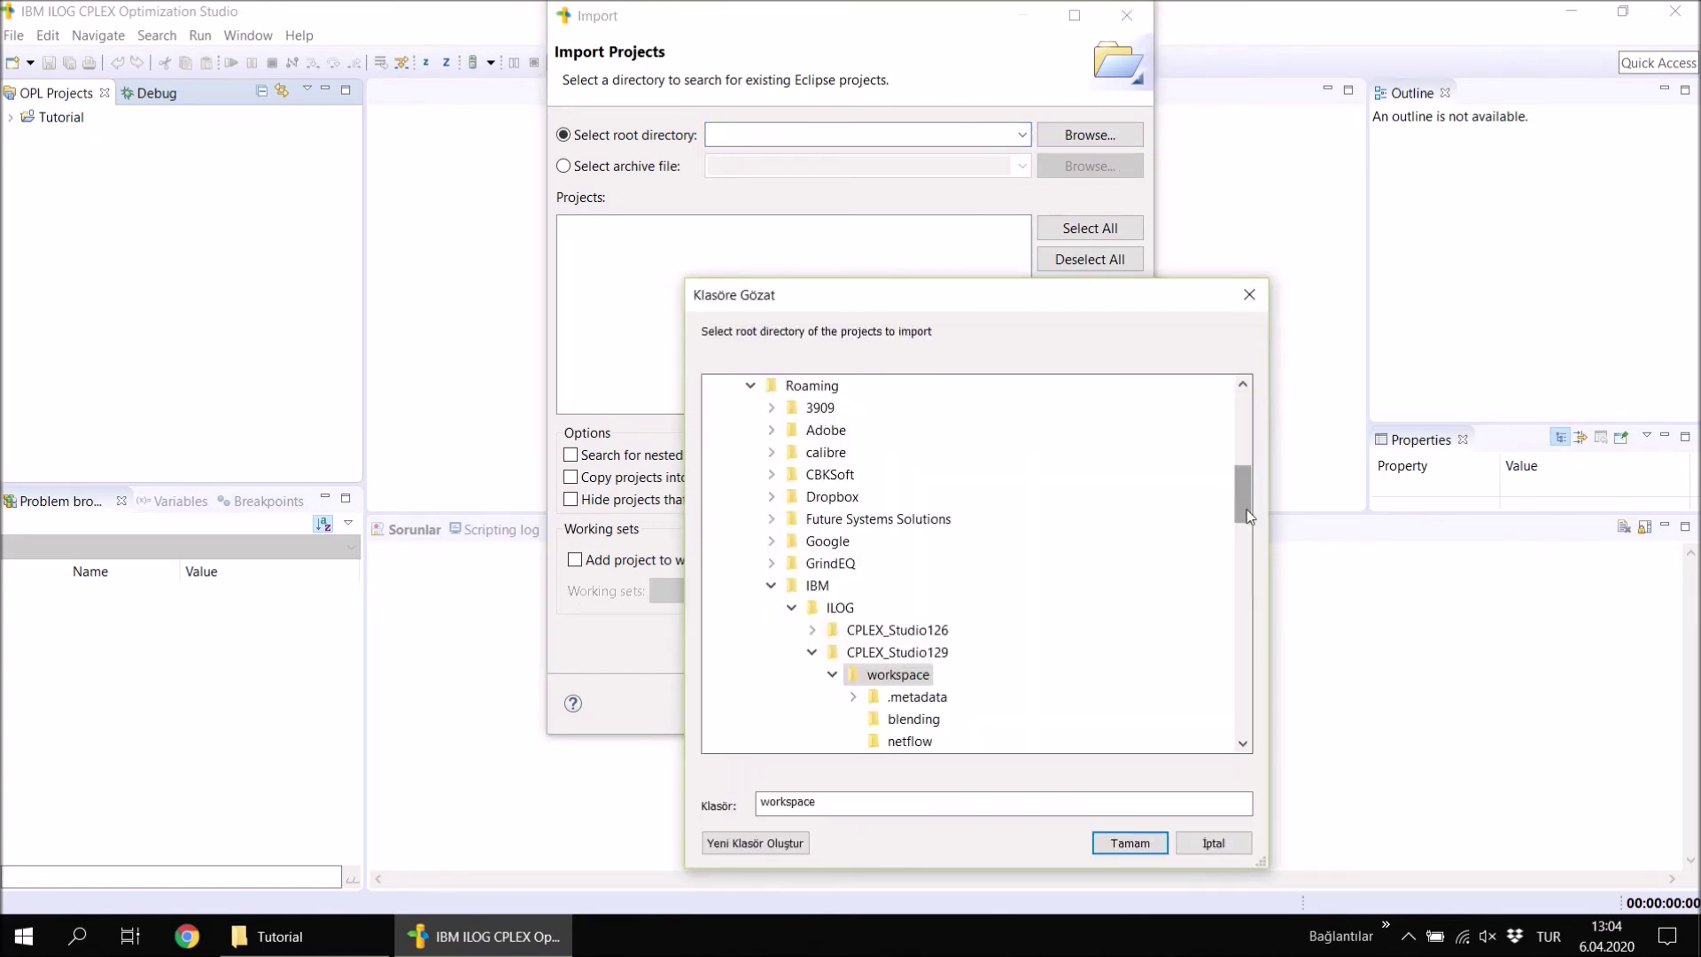
drag(1246, 508, 1245, 434)
click(710, 475)
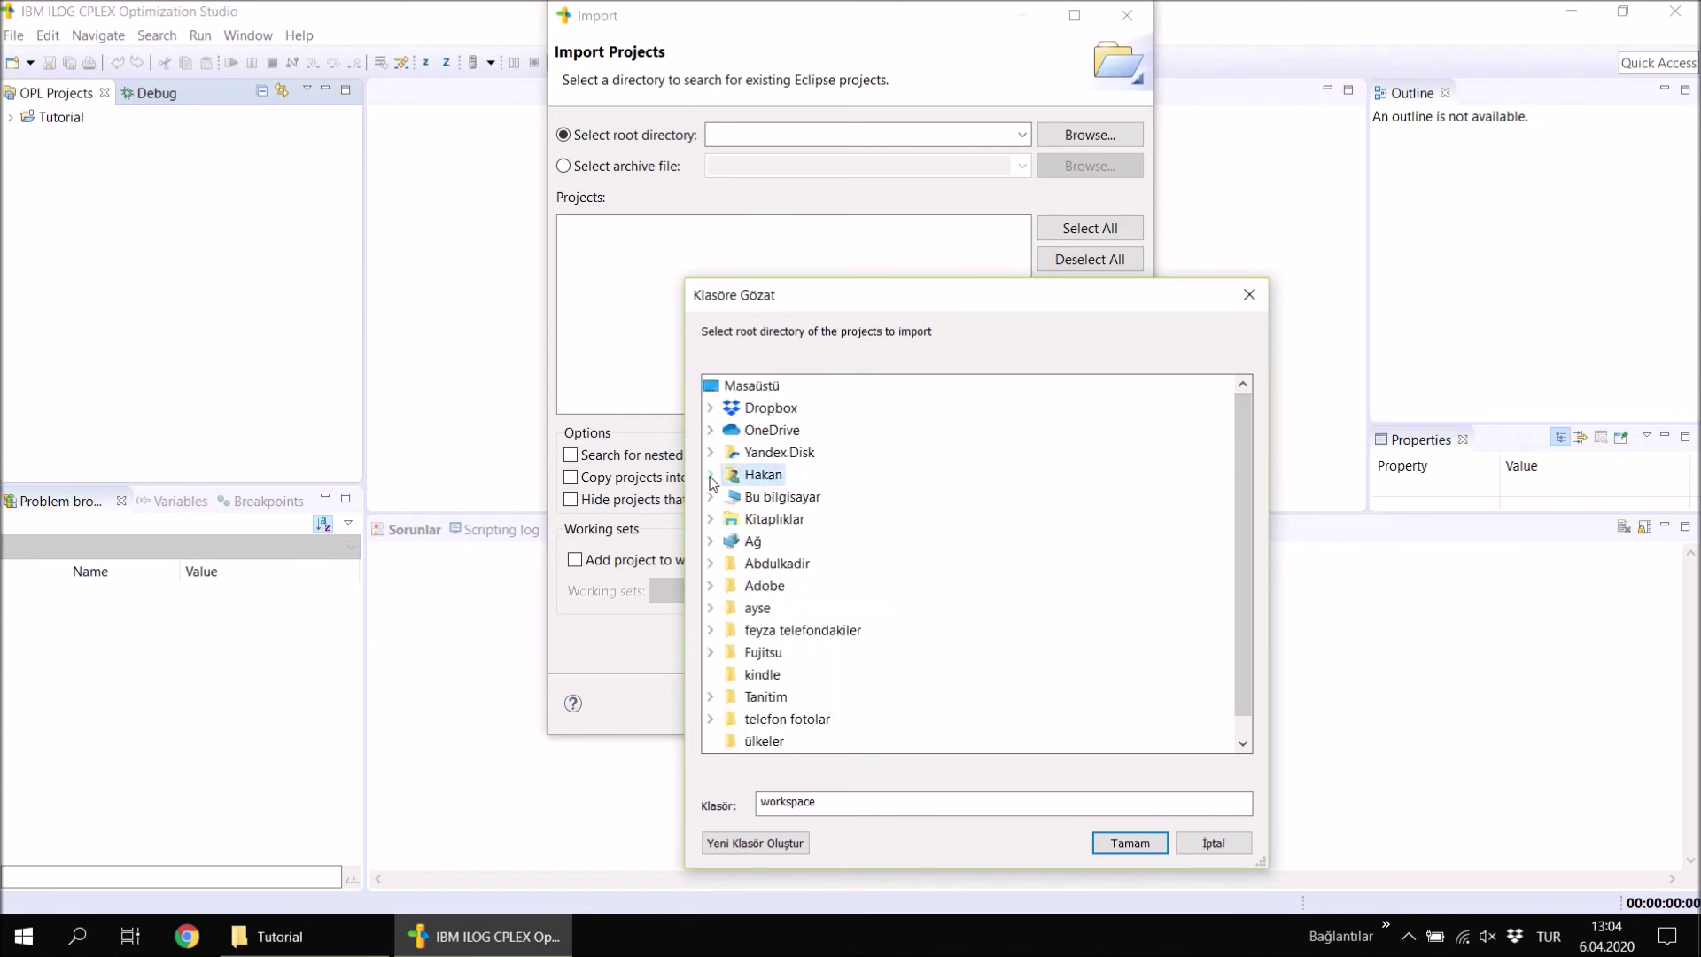
drag(1230, 478, 1231, 609)
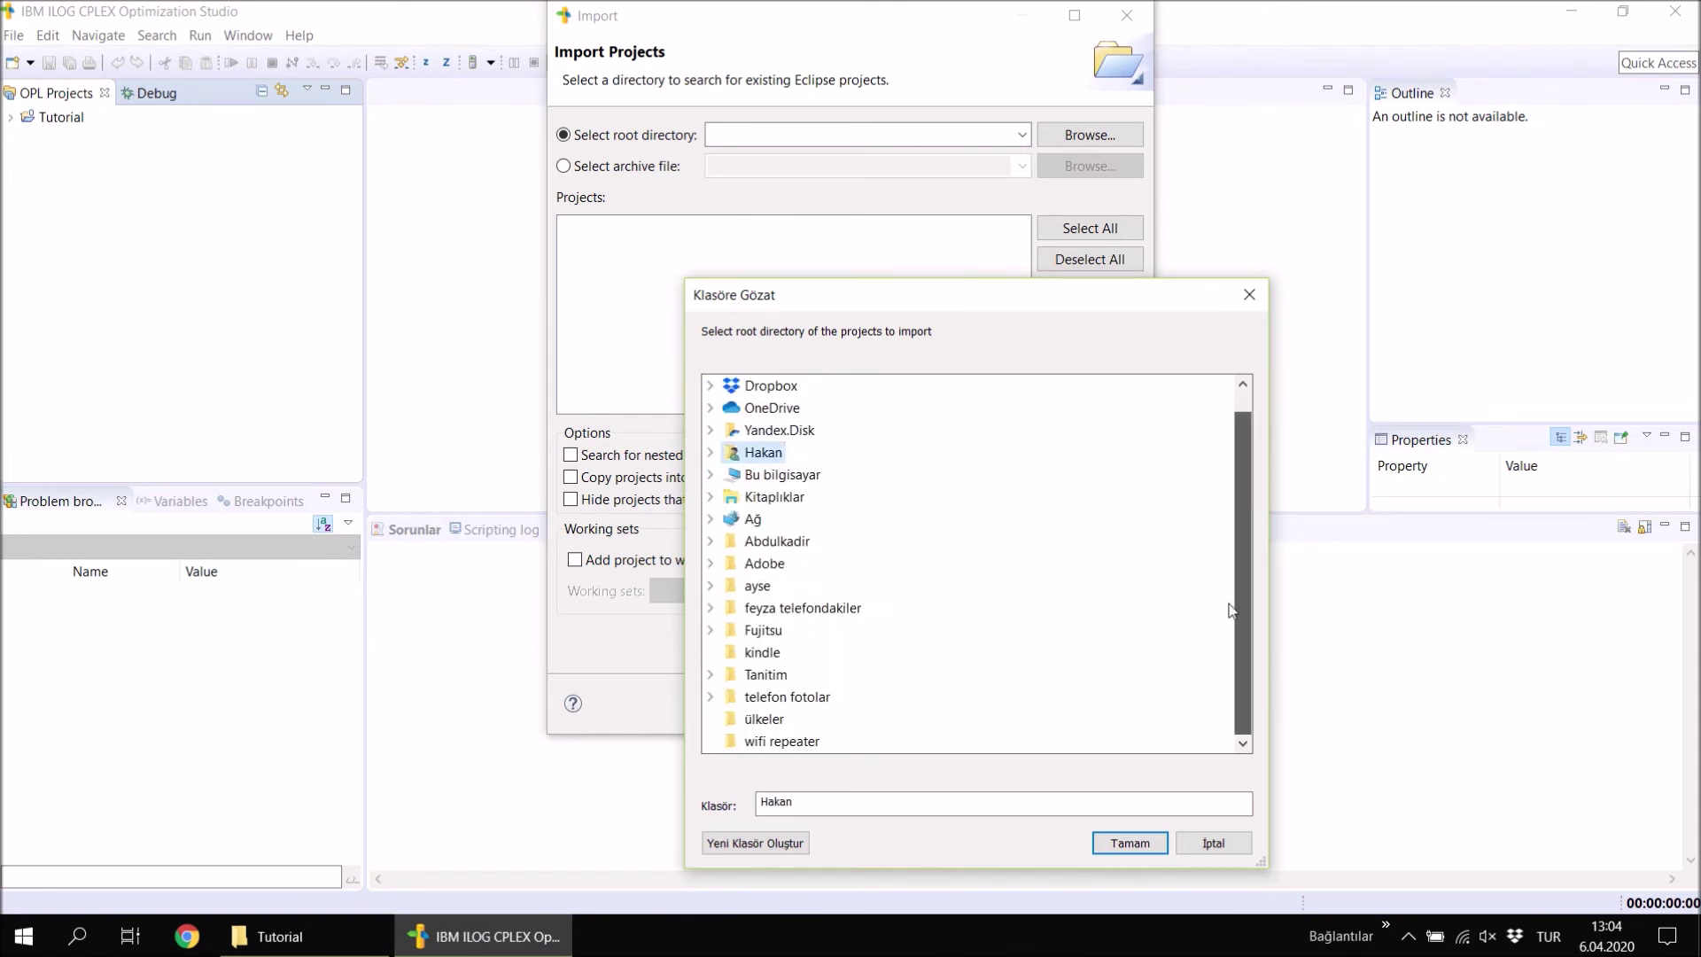
click(714, 474)
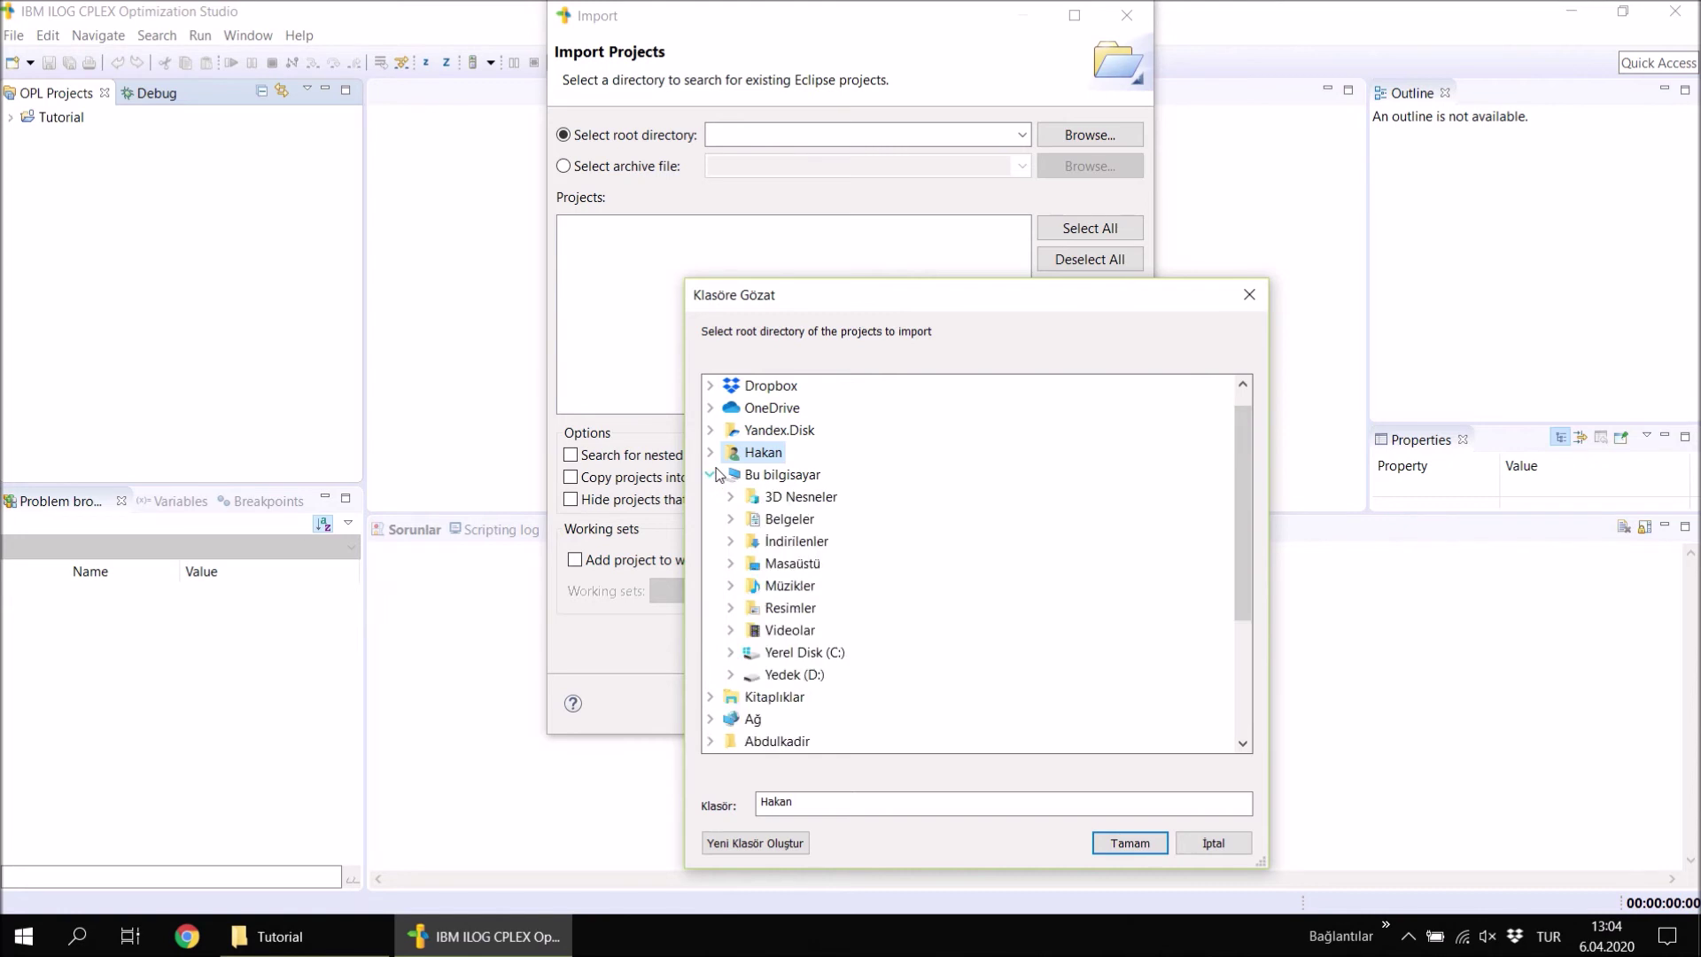
click(731, 674)
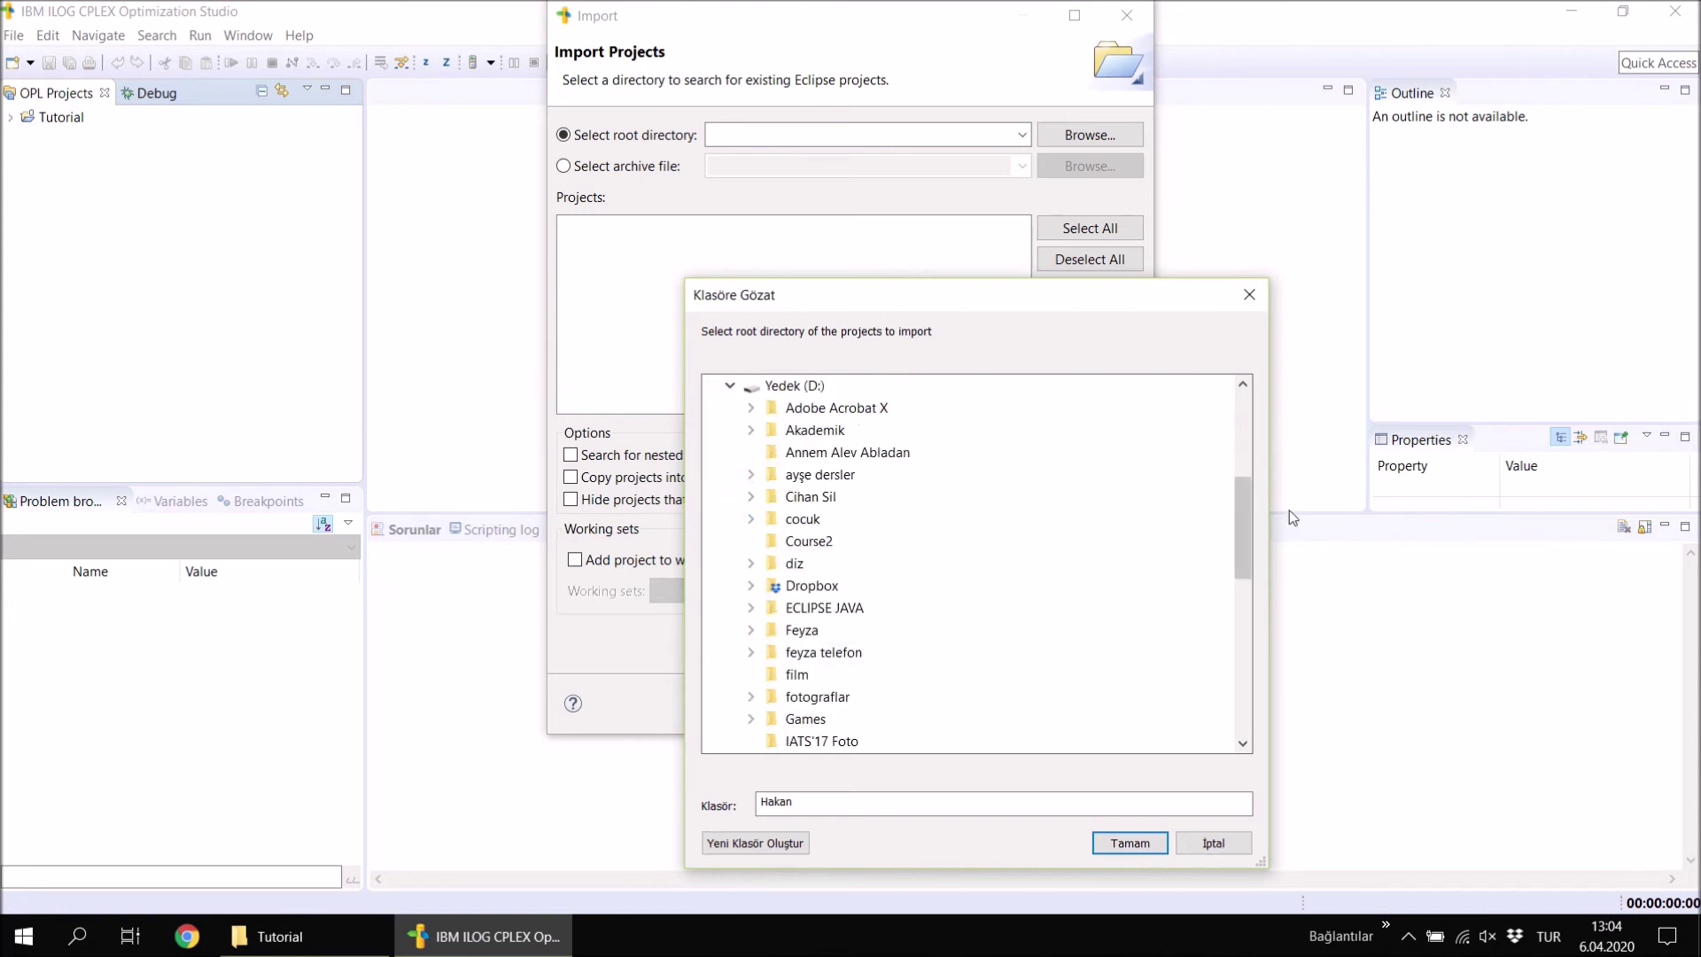
click(799, 552)
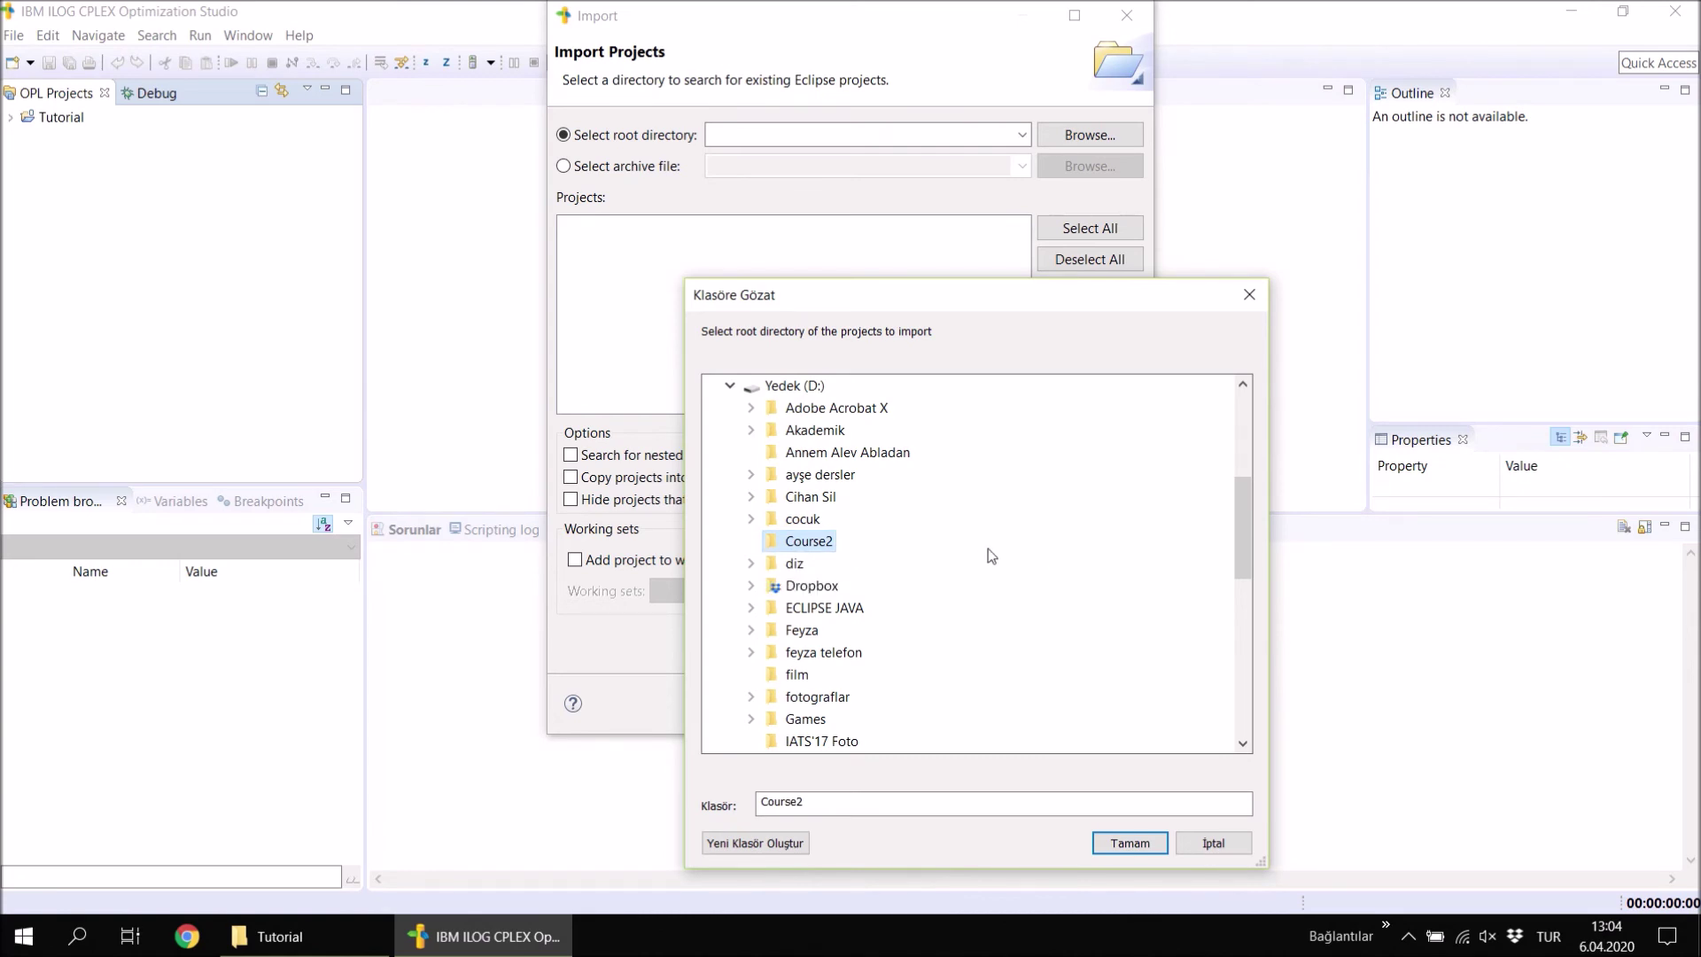
click(1130, 842)
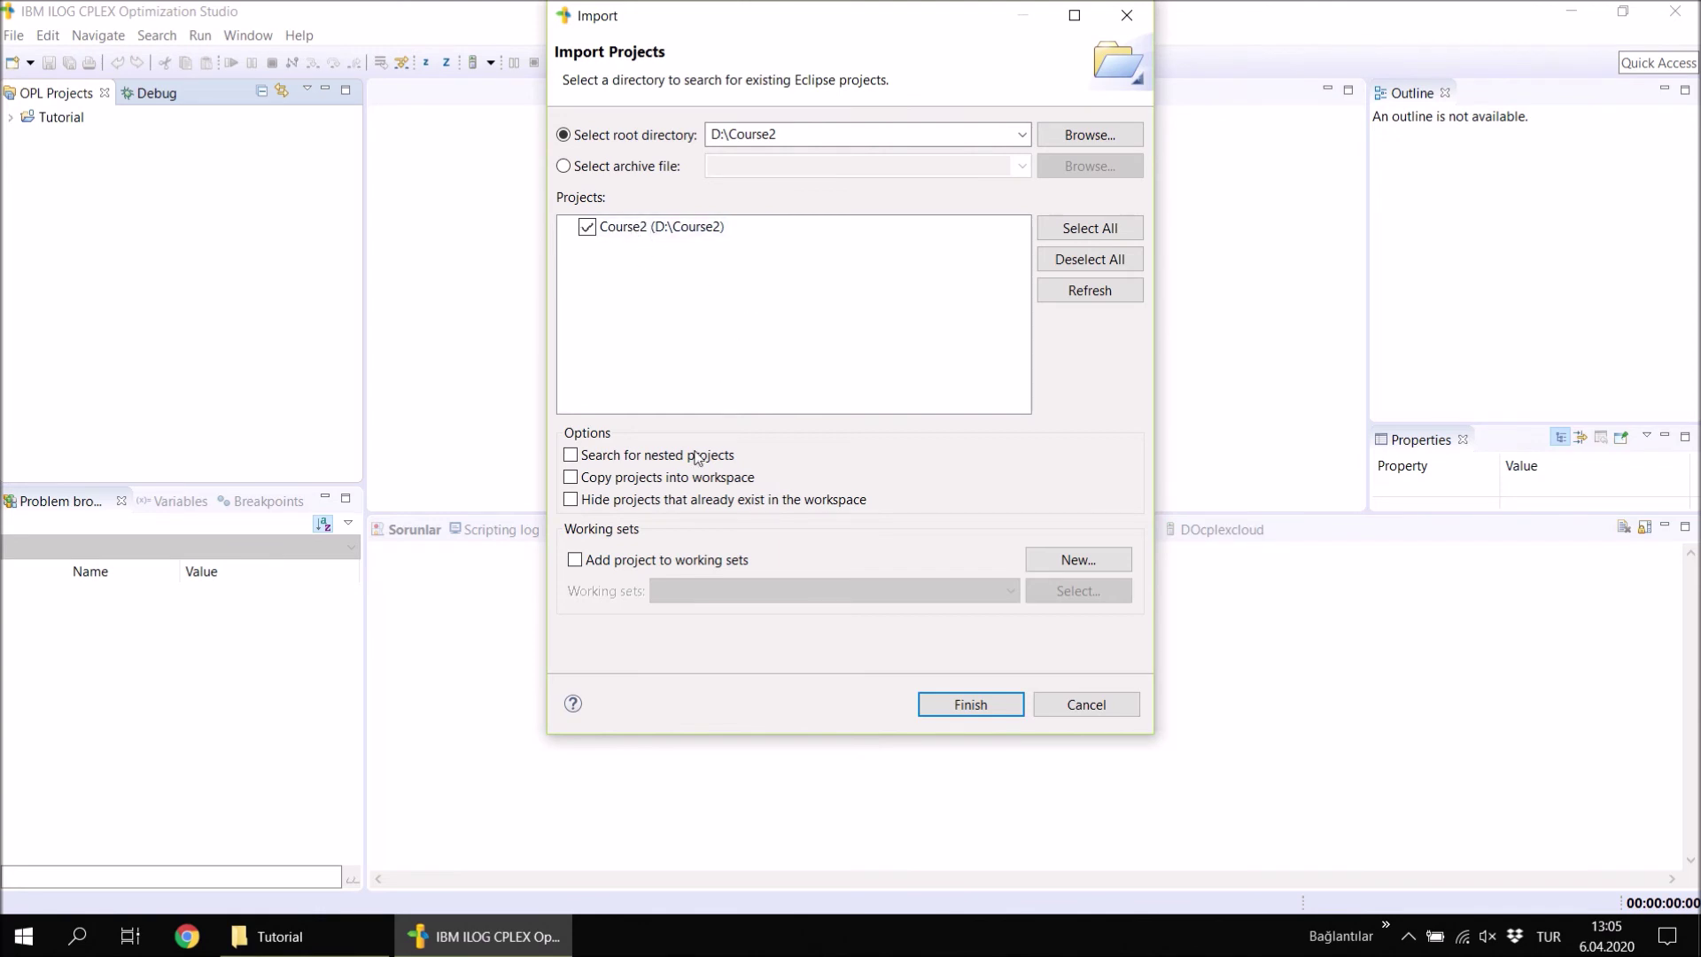
click(996, 709)
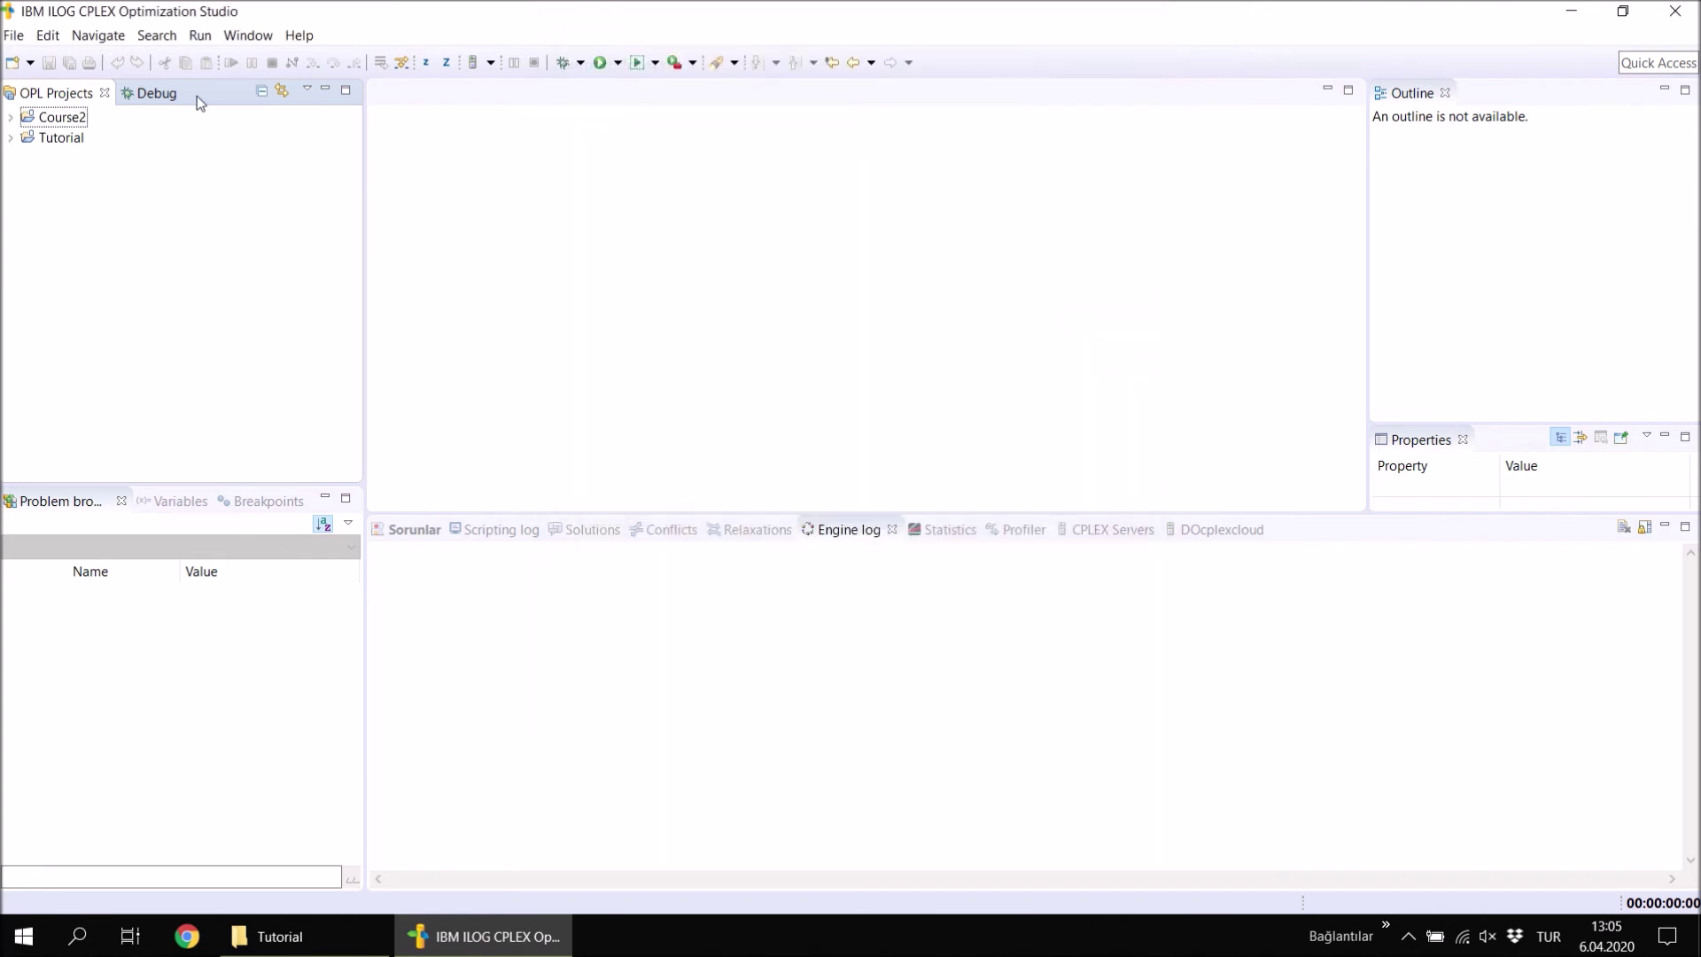
Check the Course2 project's run configuration, model and data files in the project tree, and collapse it again.
click(10, 118)
click(26, 138)
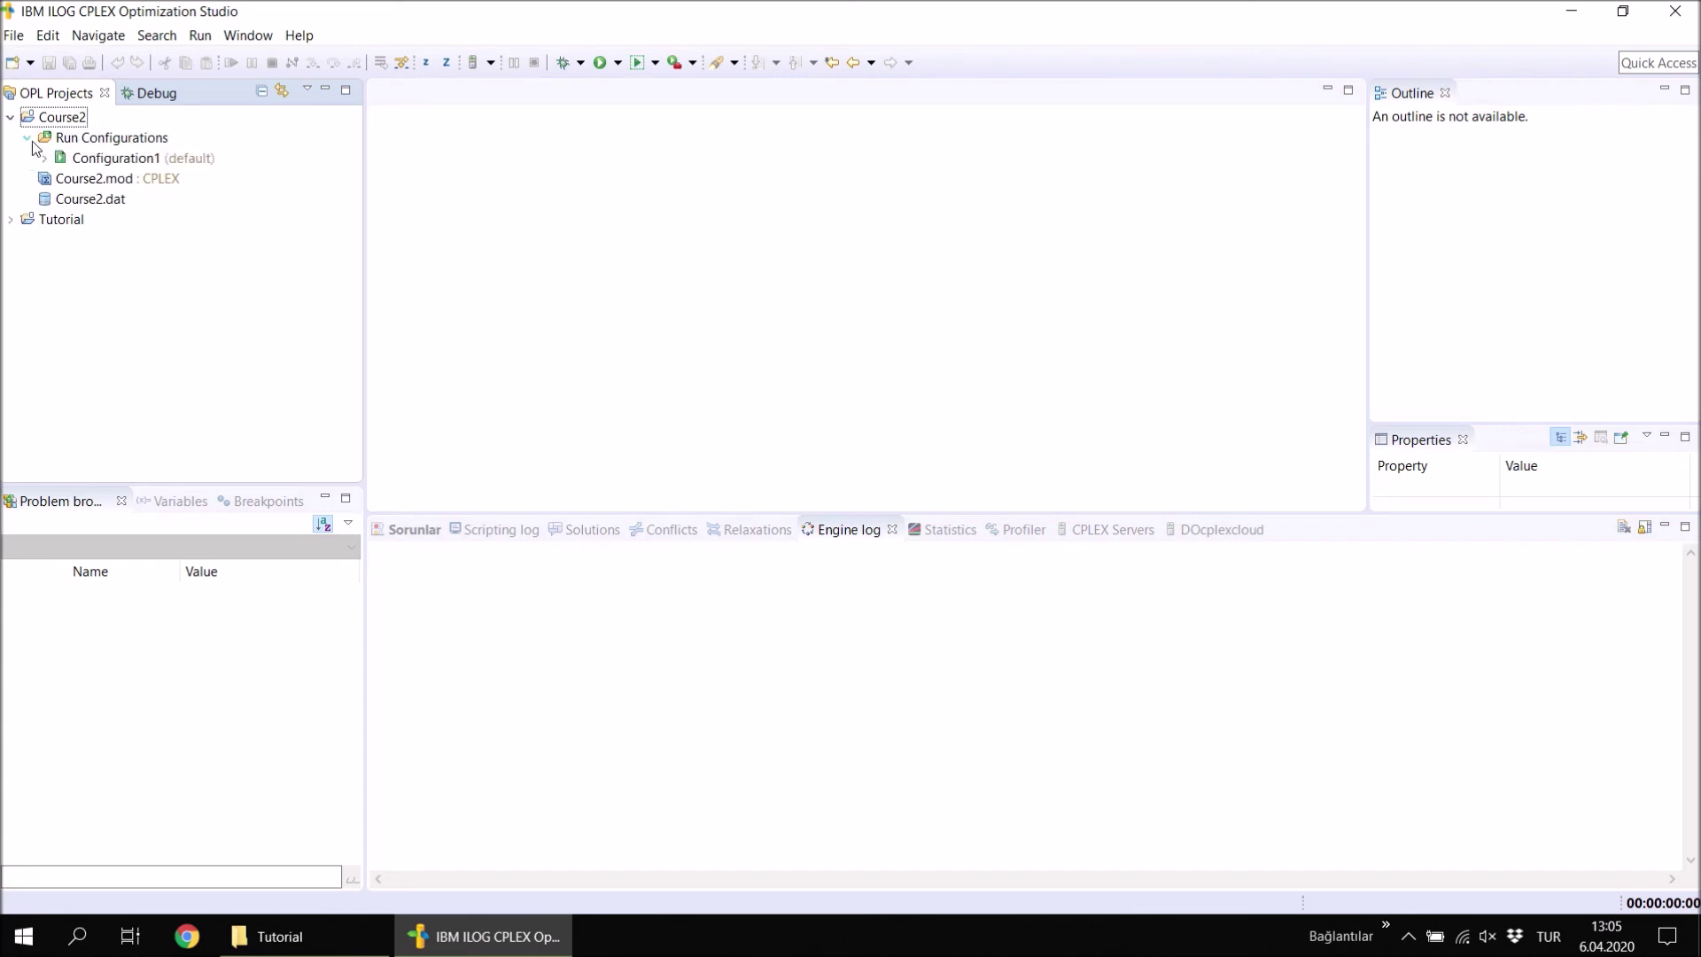
click(44, 158)
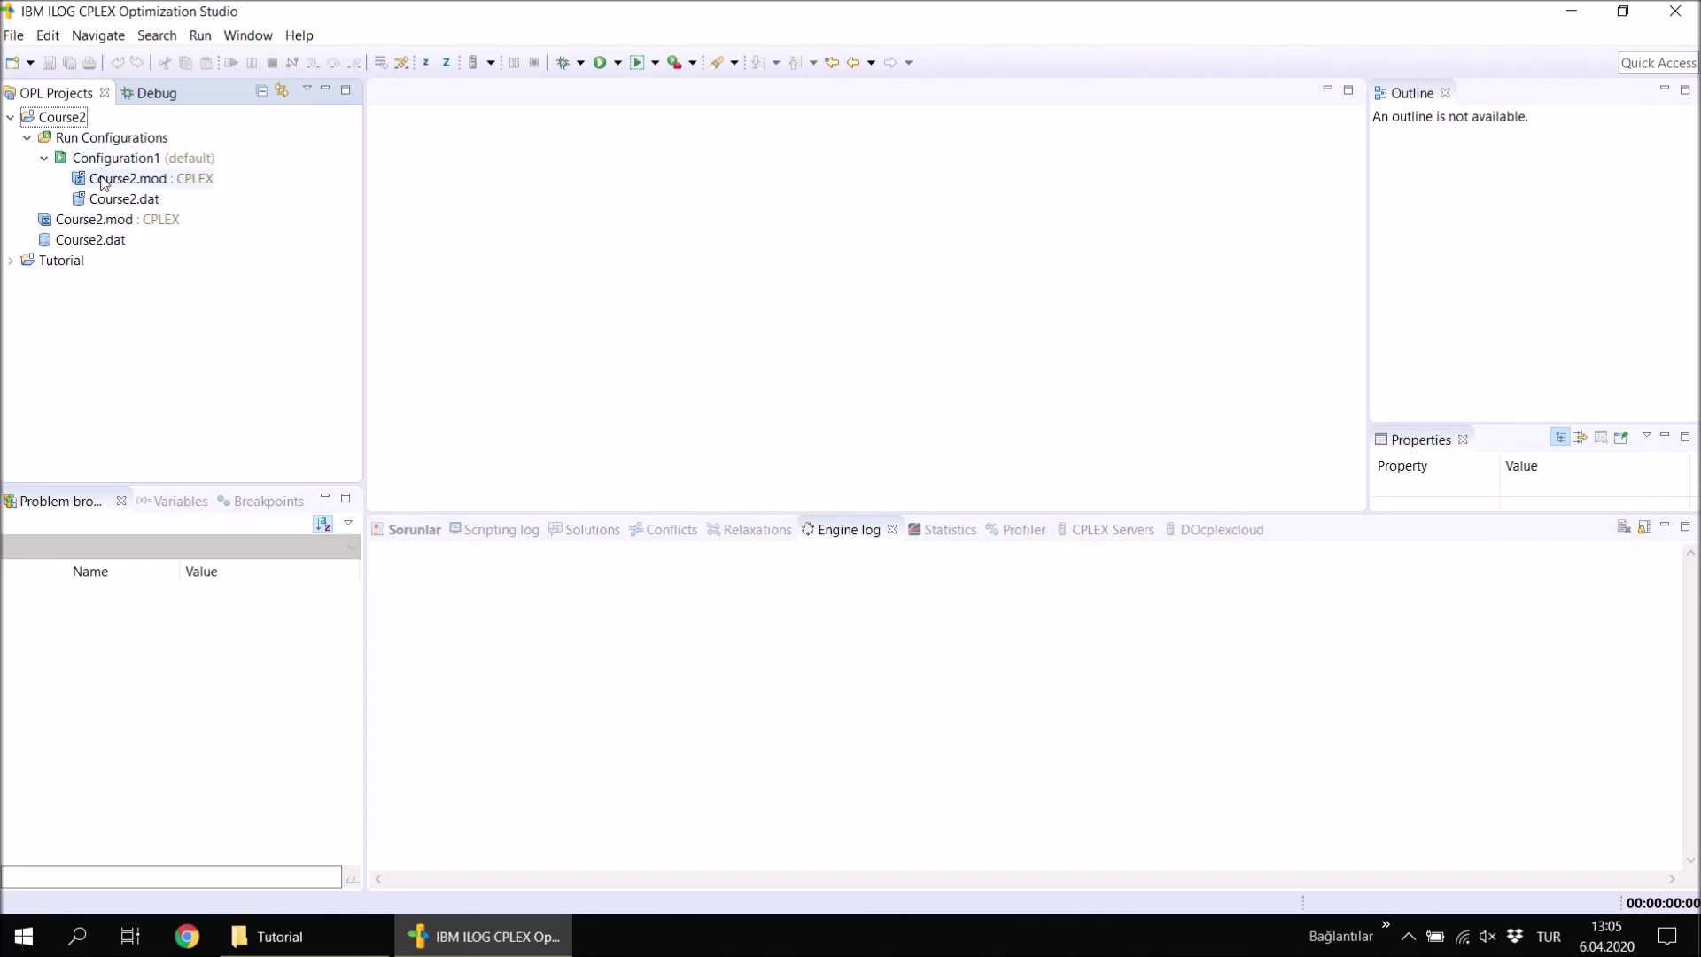
click(44, 158)
click(28, 139)
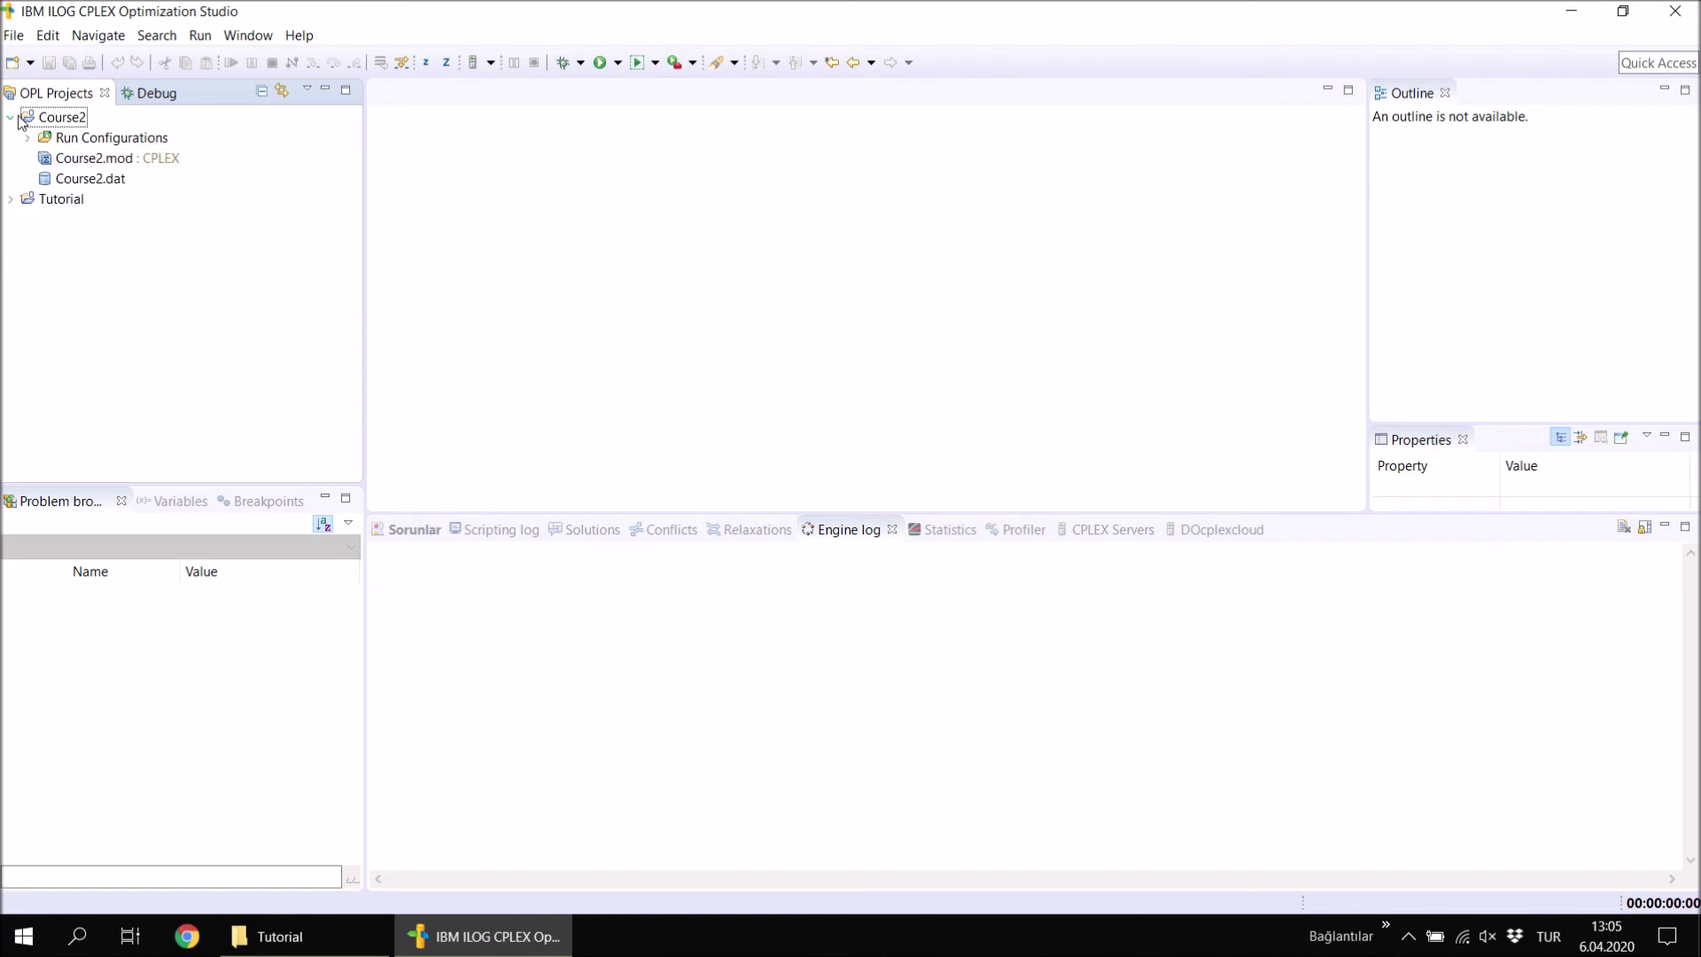
click(11, 118)
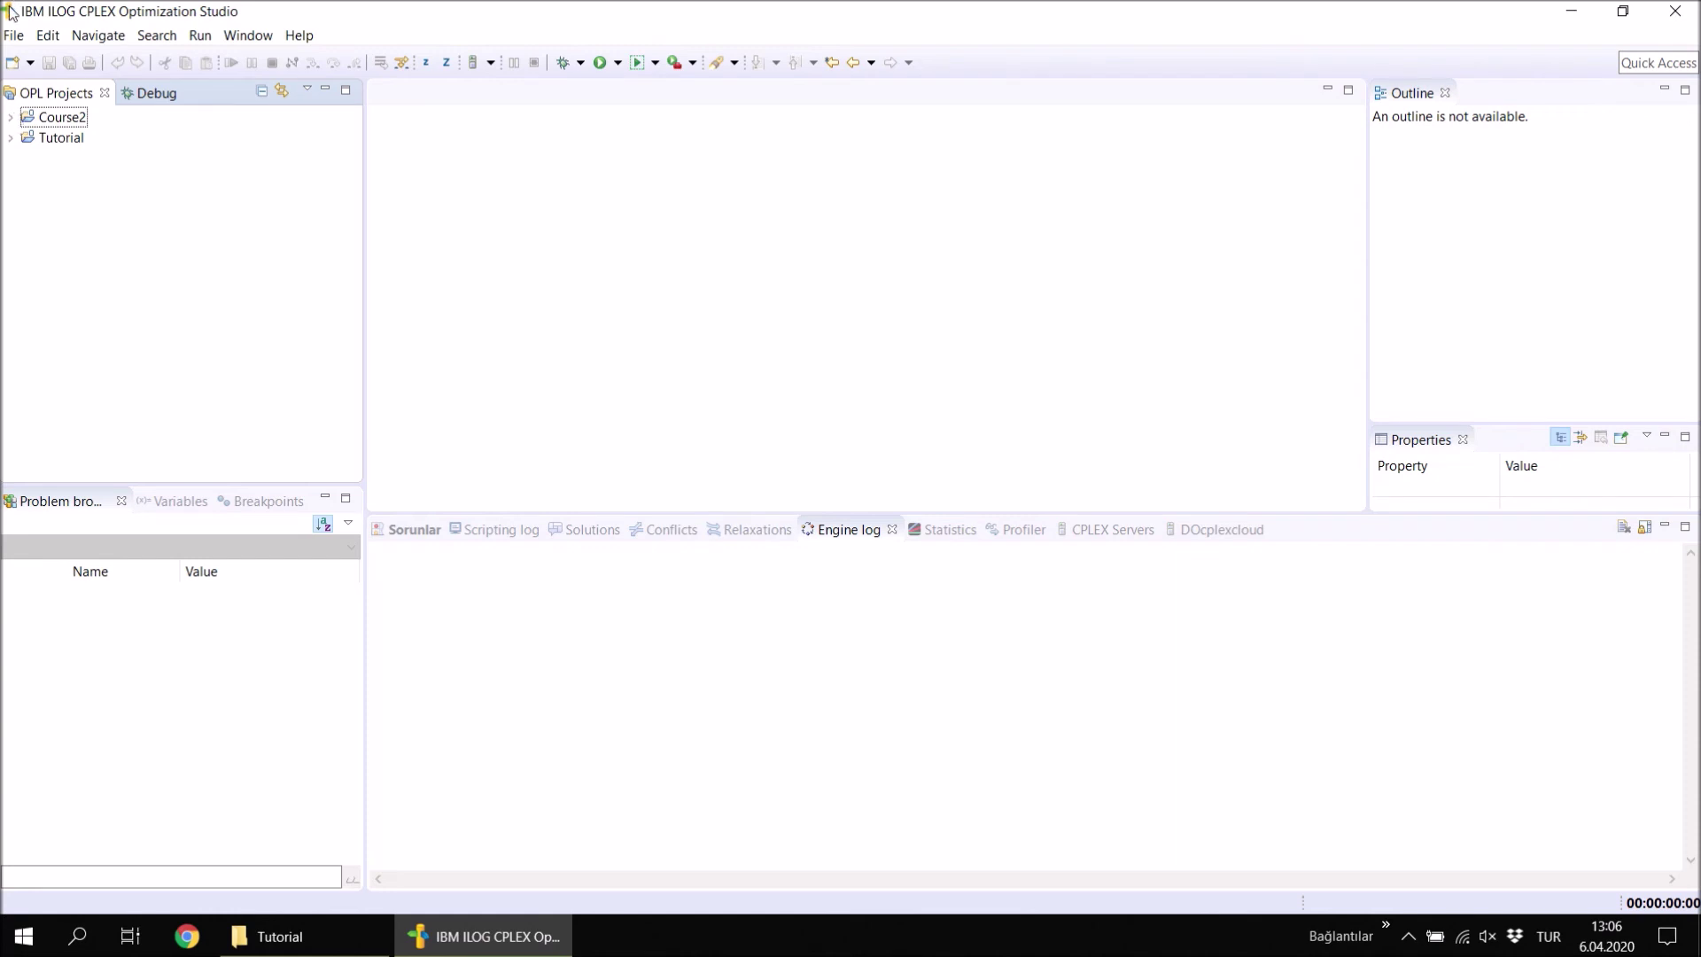
Go from the Tutorial project's properties to its location in File Explorer and open the Tutorial folder.
right_click(73, 139)
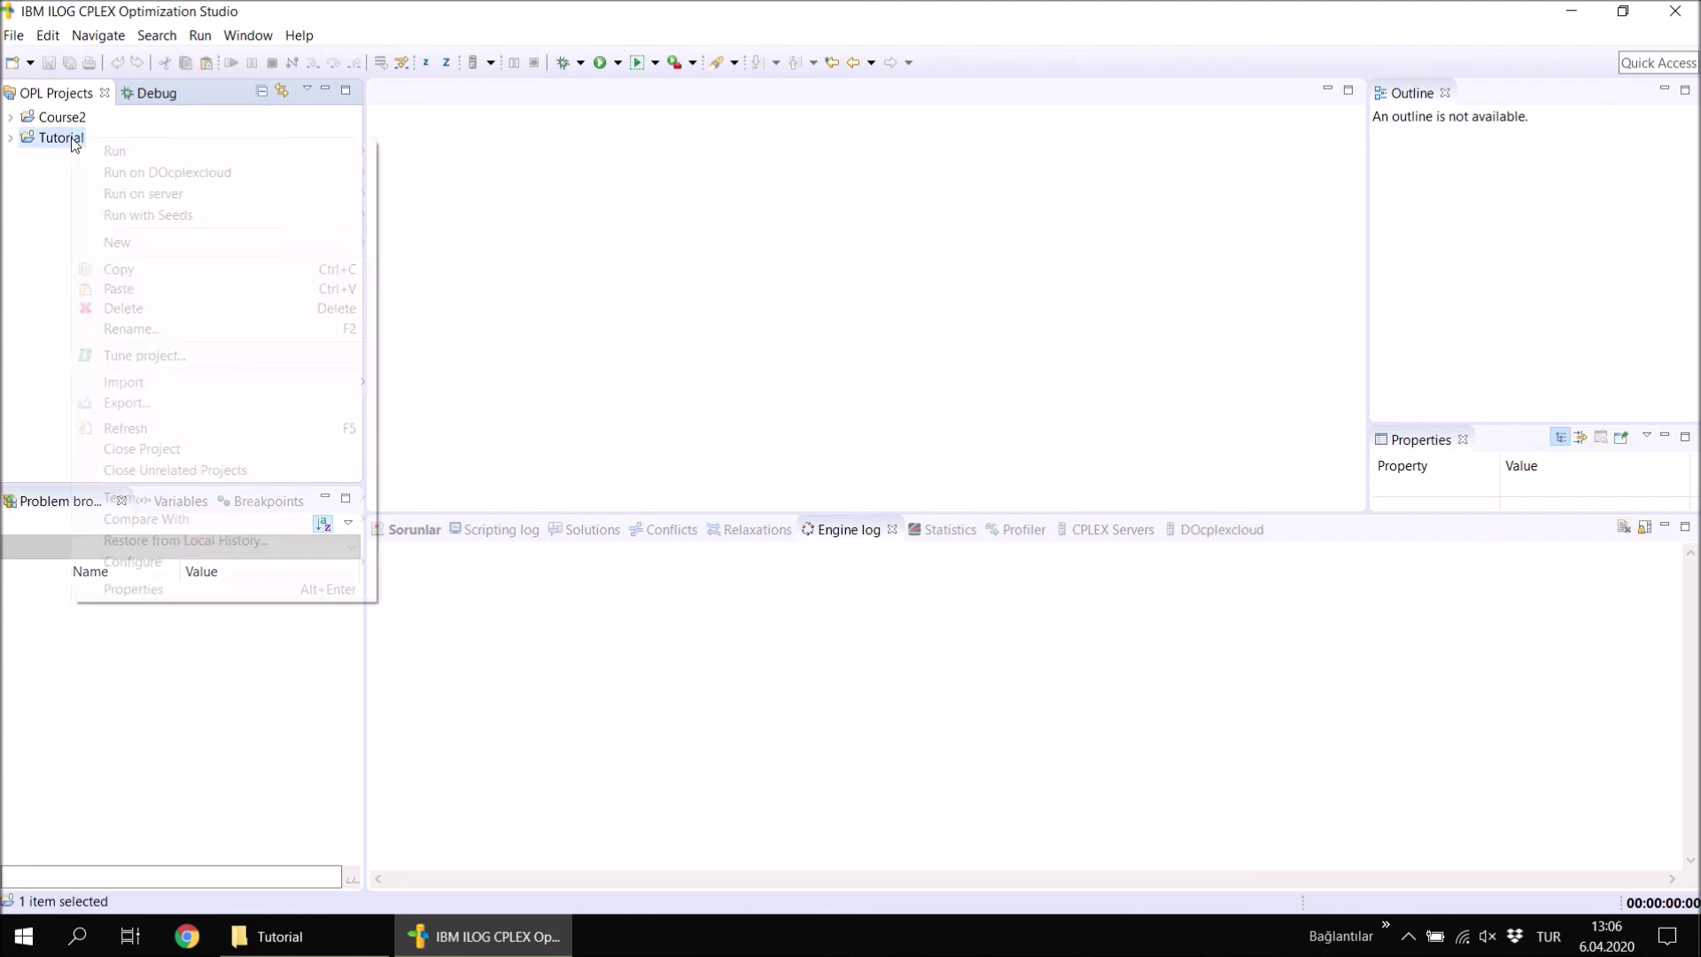
click(128, 587)
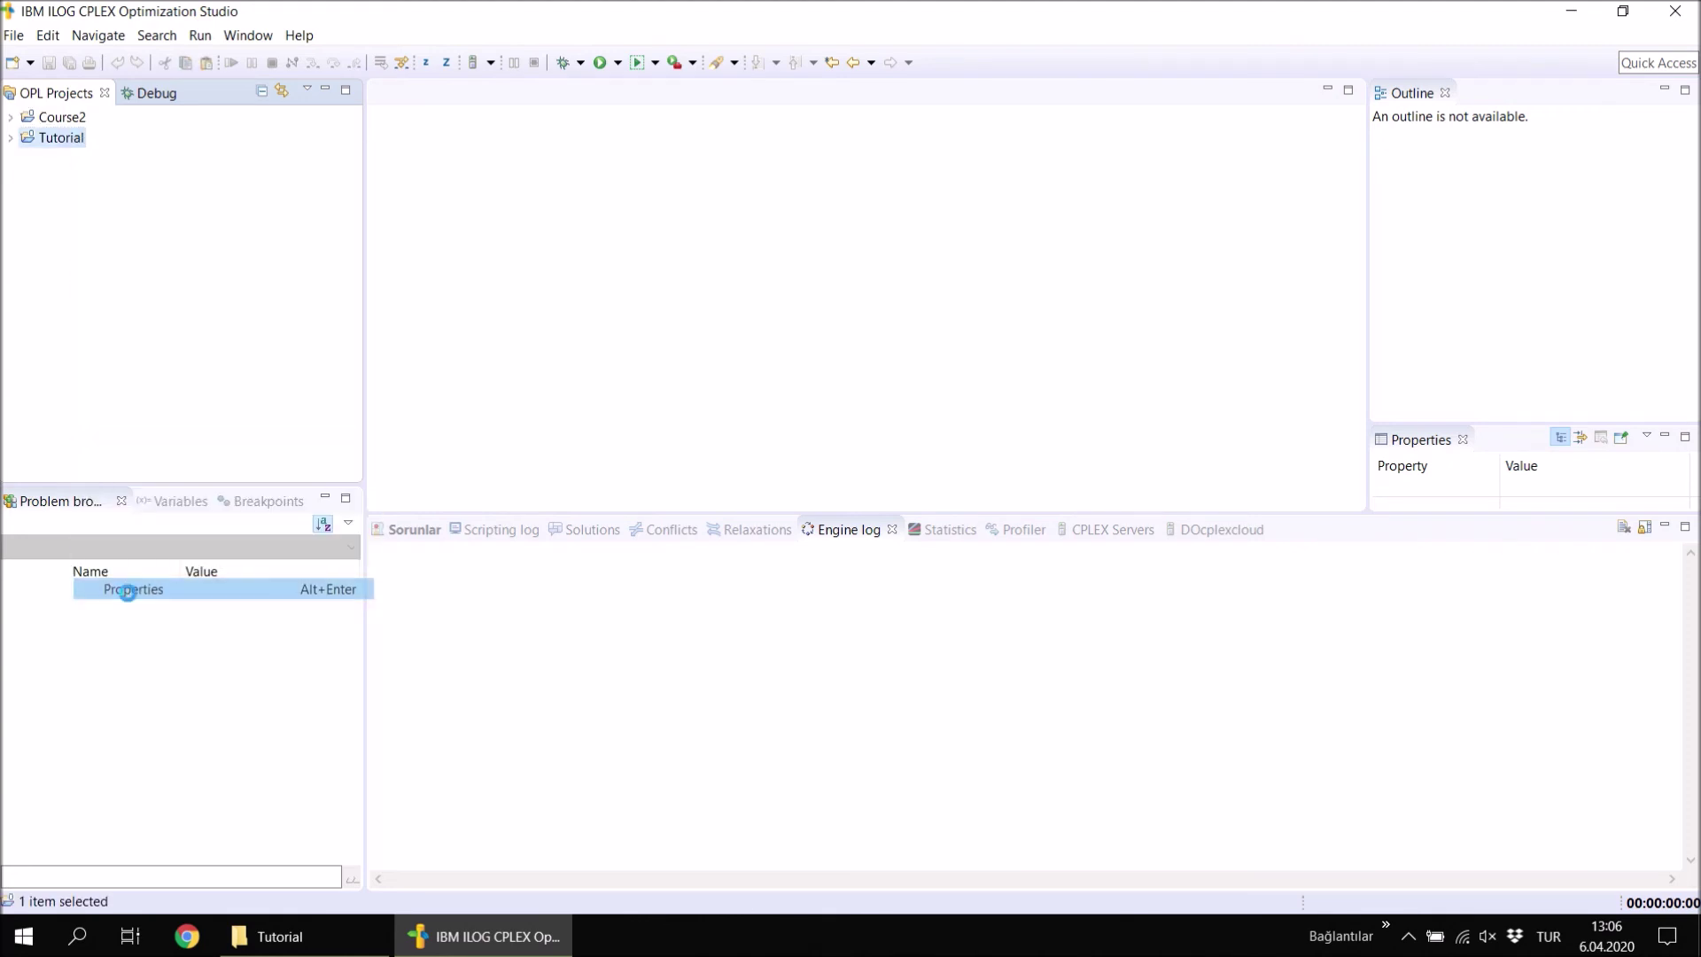
drag(685, 246, 749, 246)
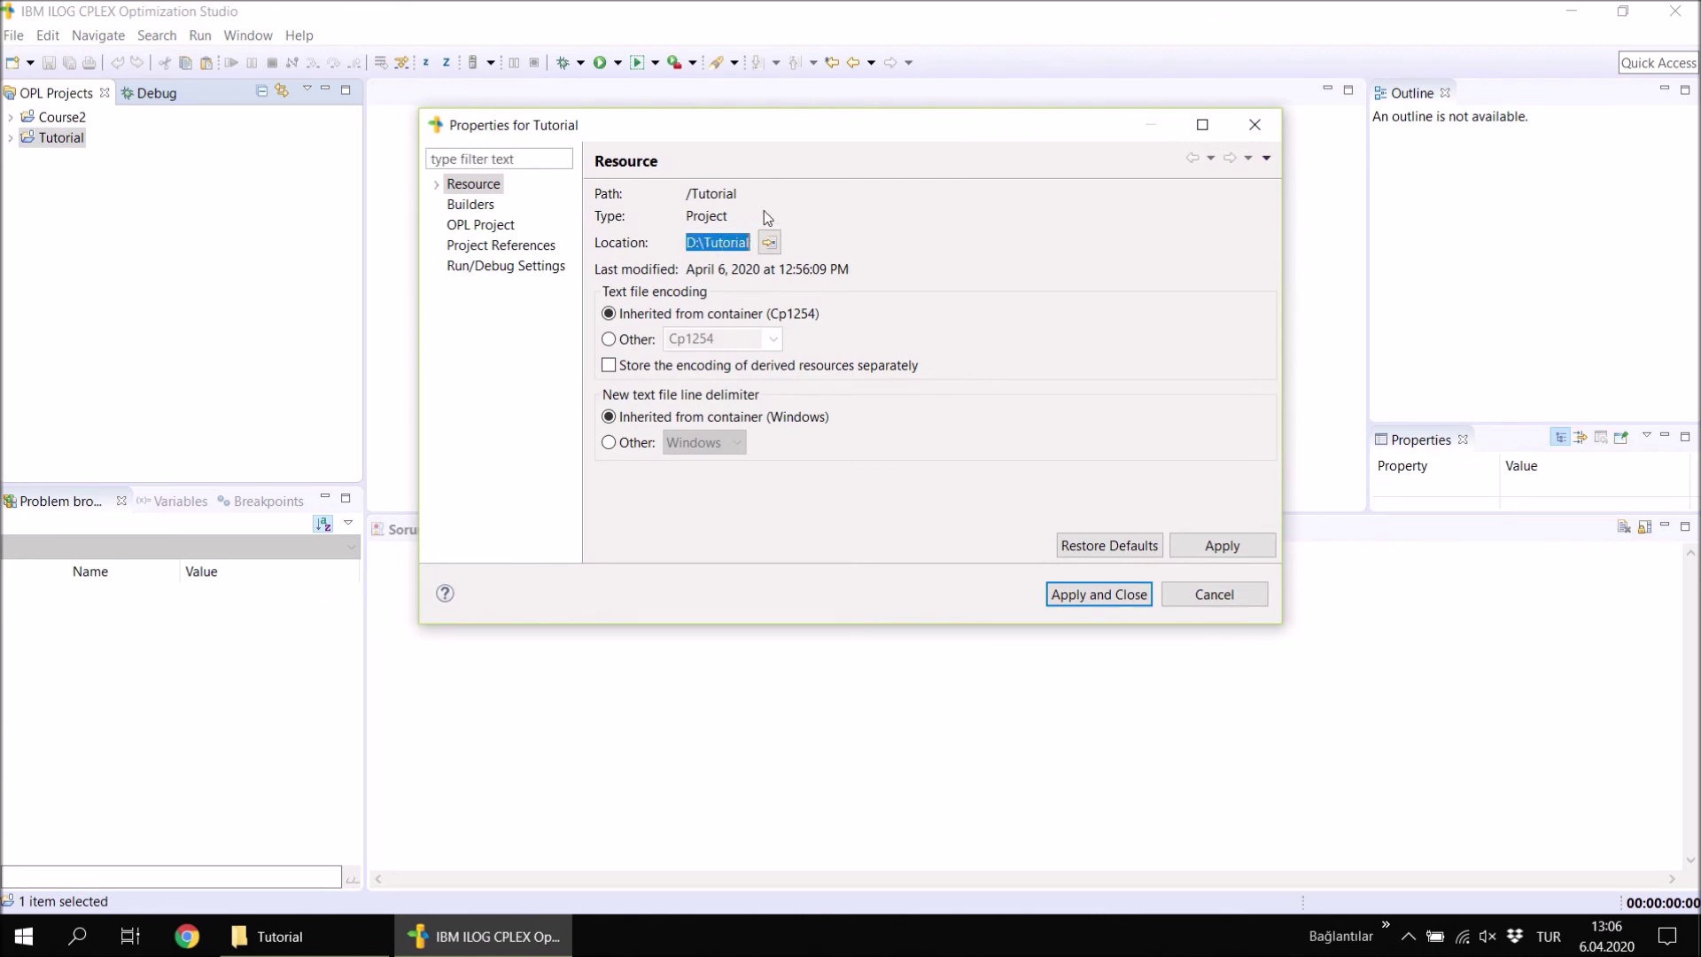
click(775, 250)
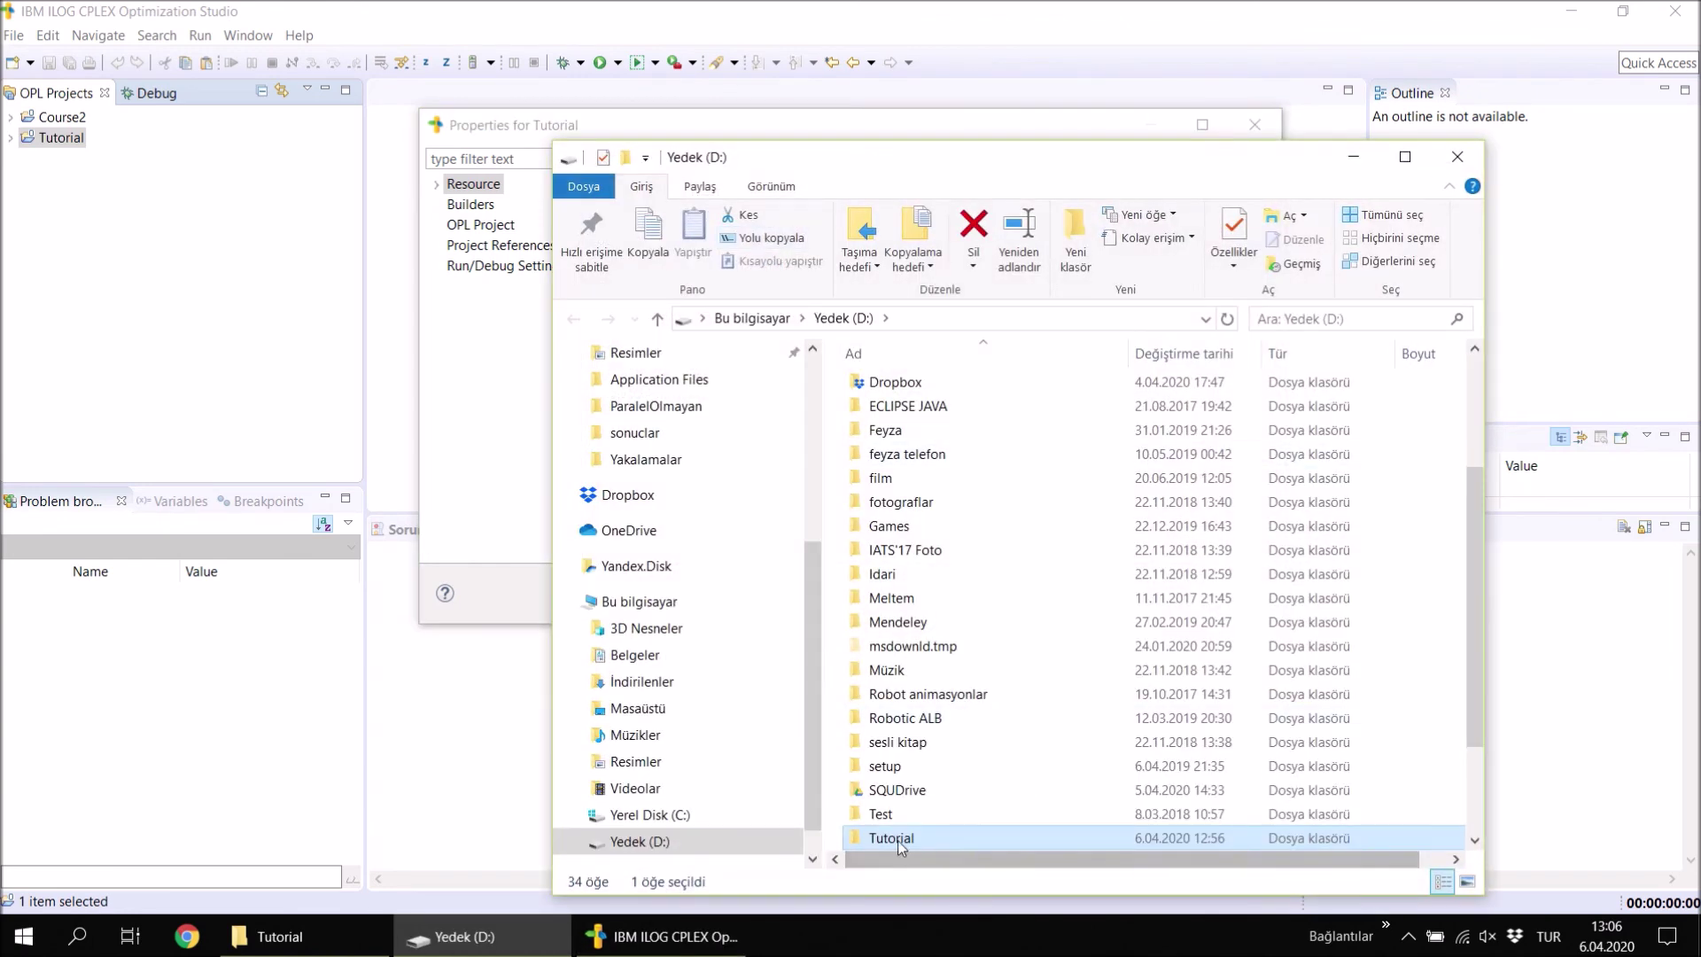
double_click(901, 841)
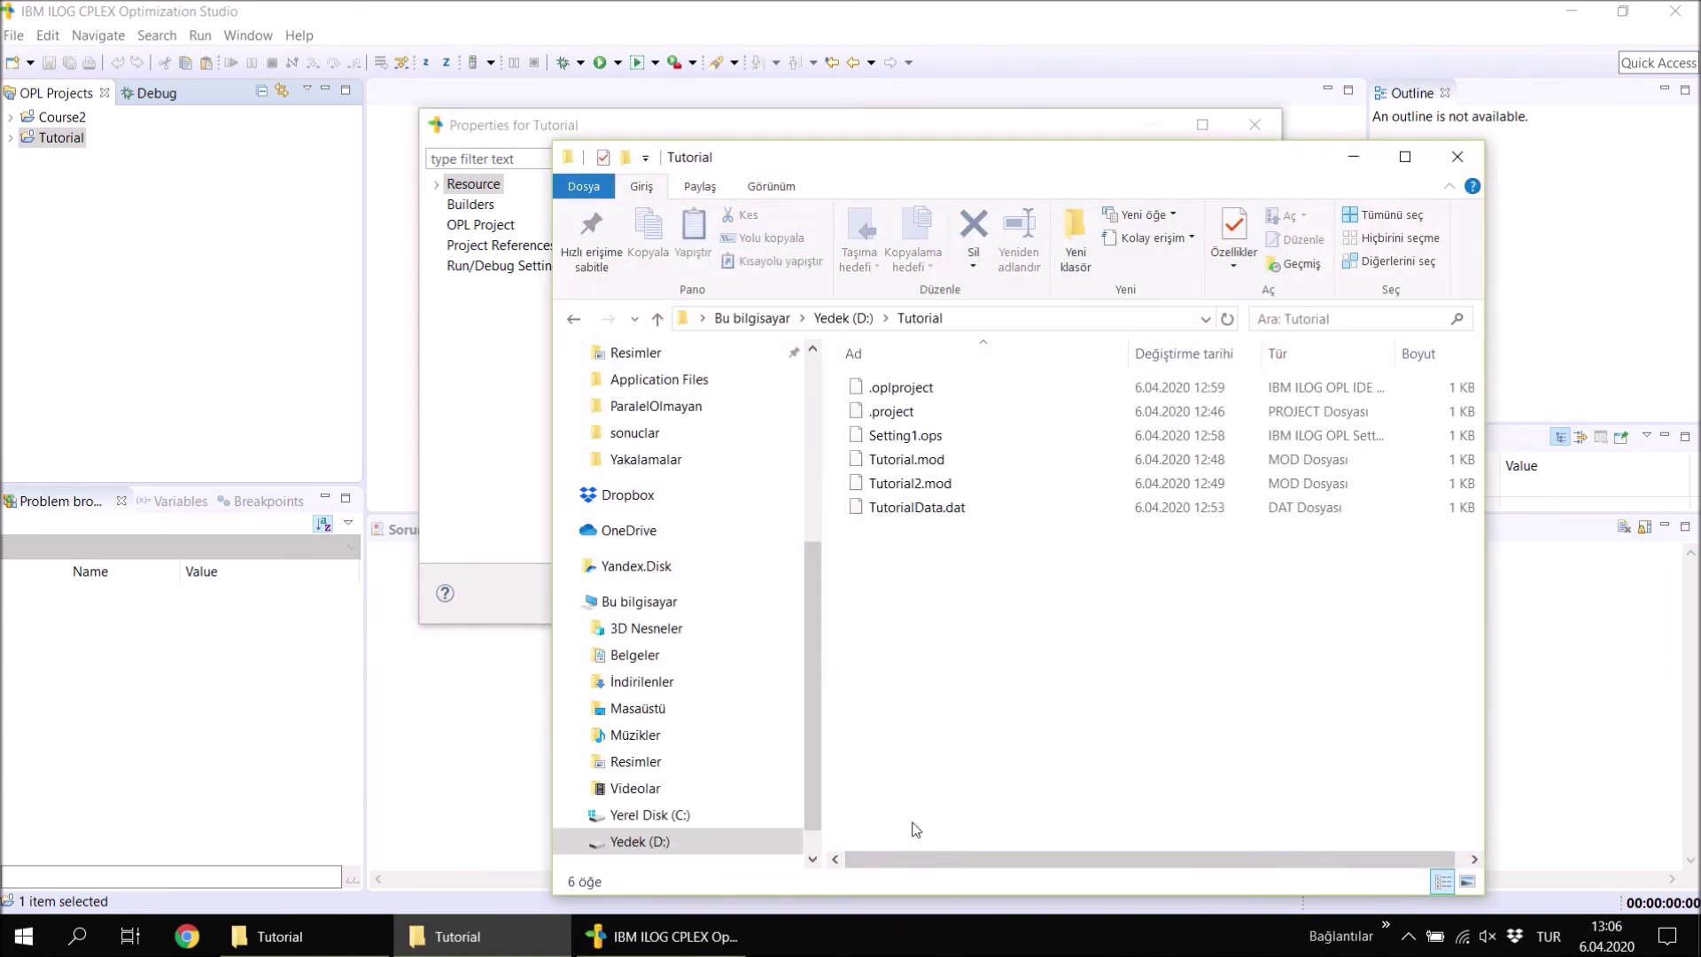
drag(970, 157, 741, 34)
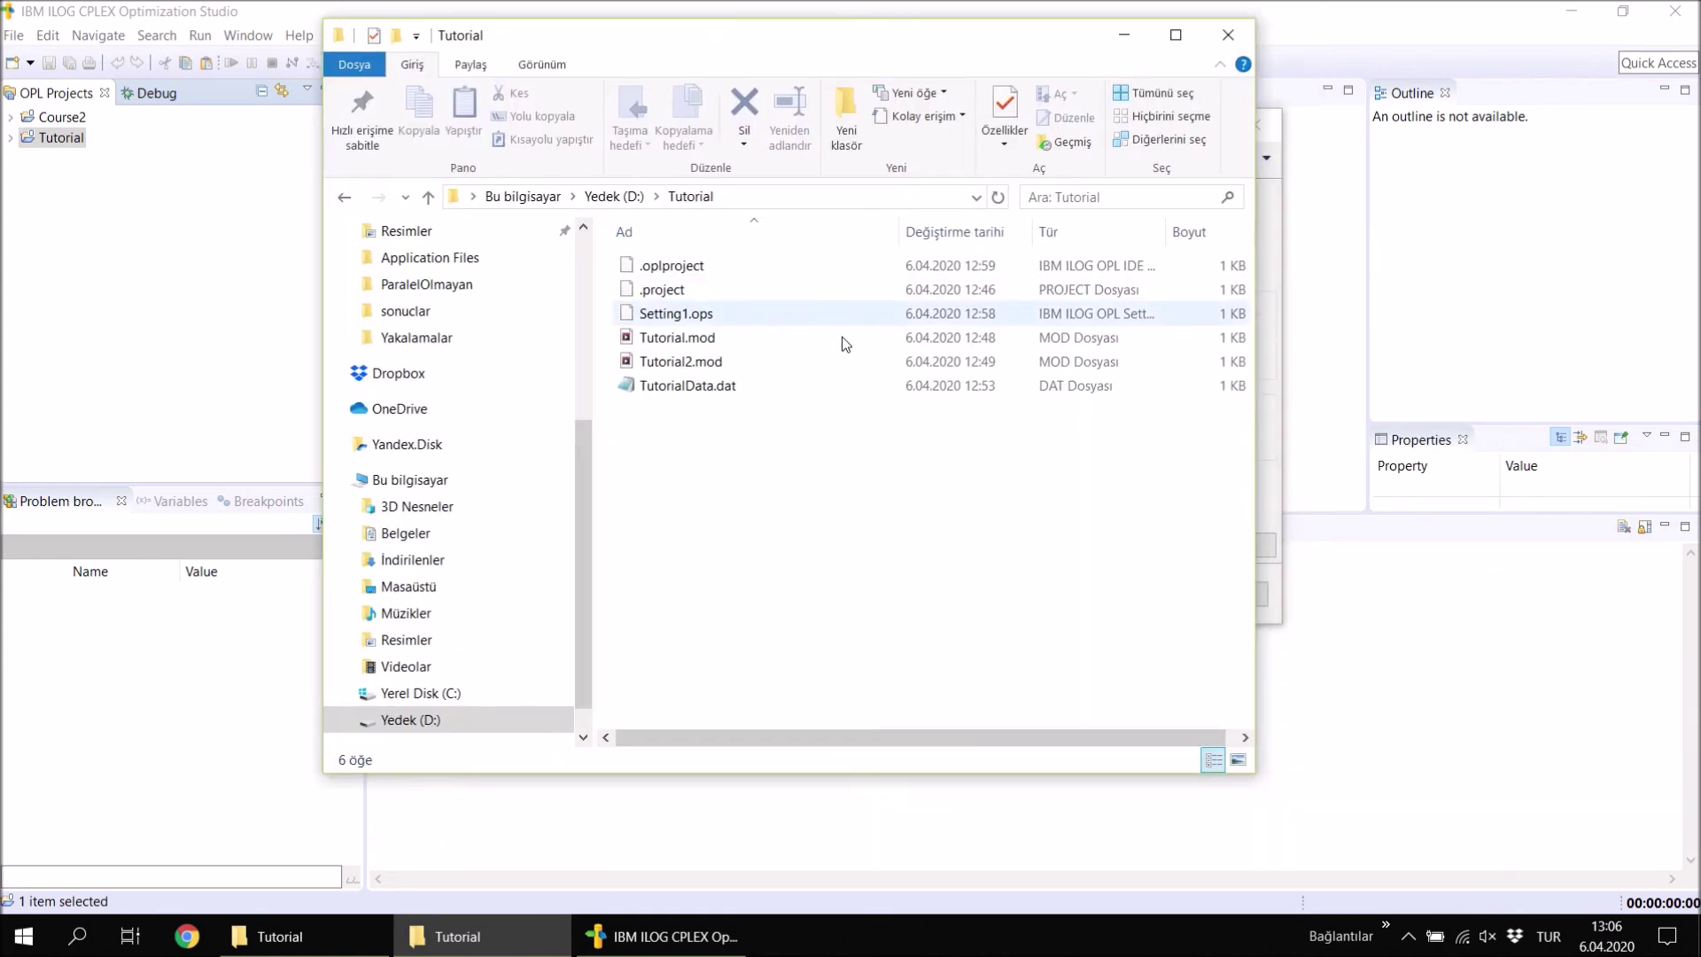
Examine the model, data, settings and project files stored in the Tutorial folder.
click(666, 342)
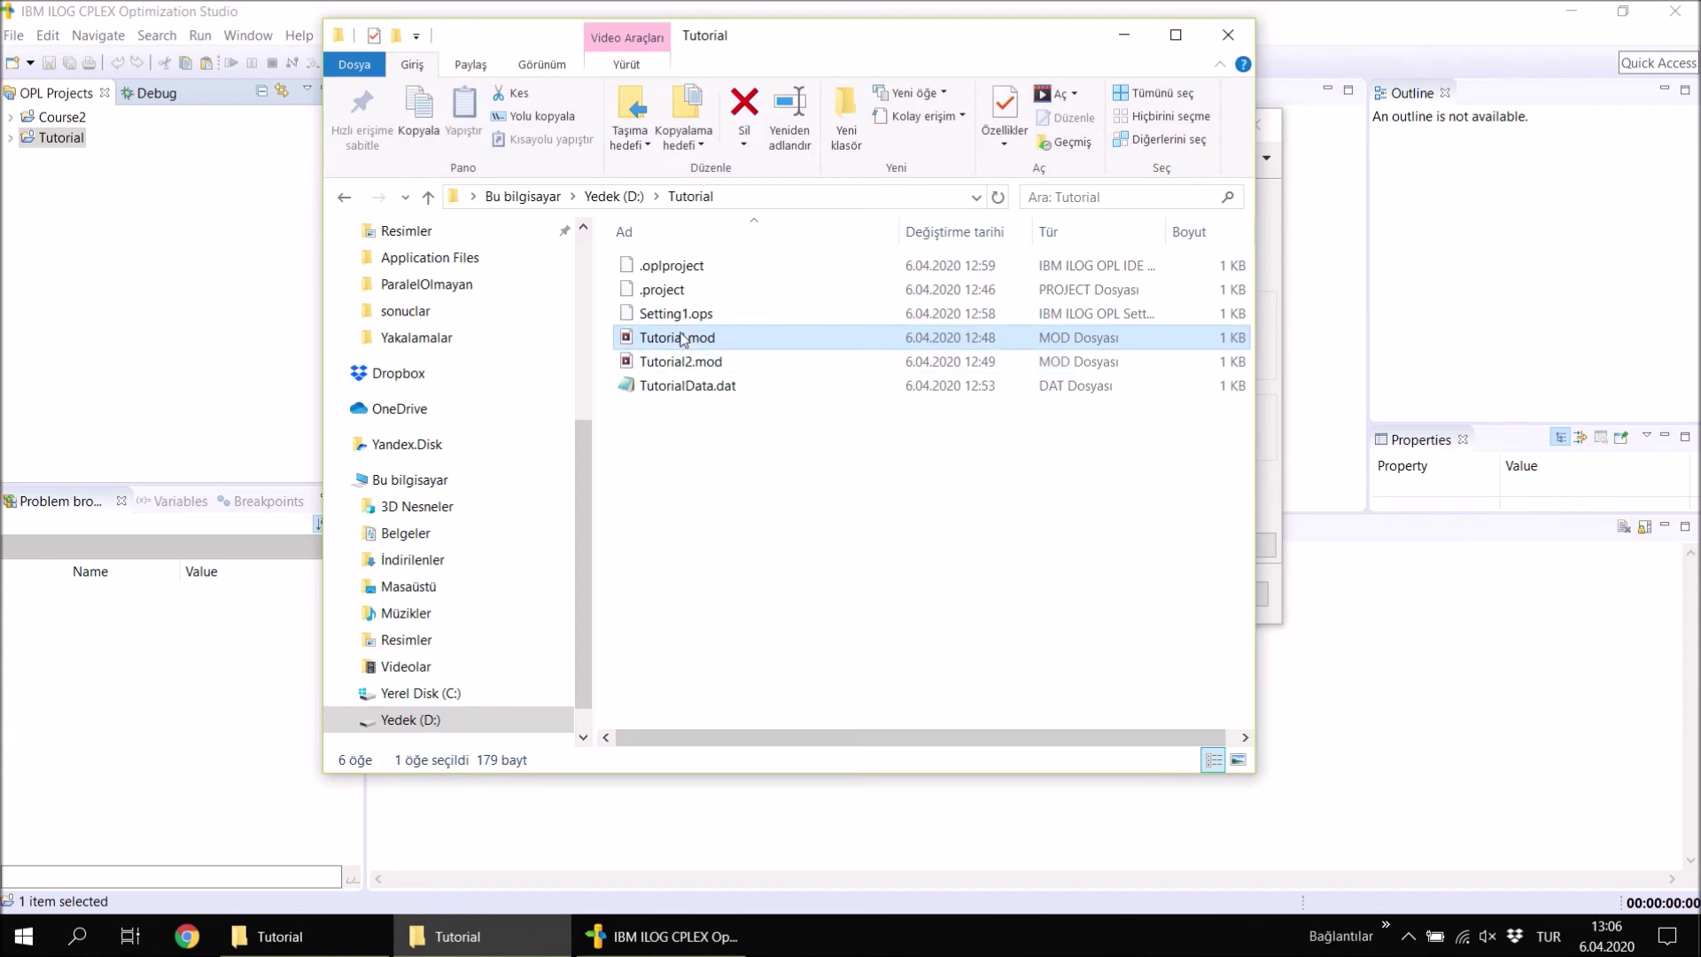
click(687, 362)
click(708, 390)
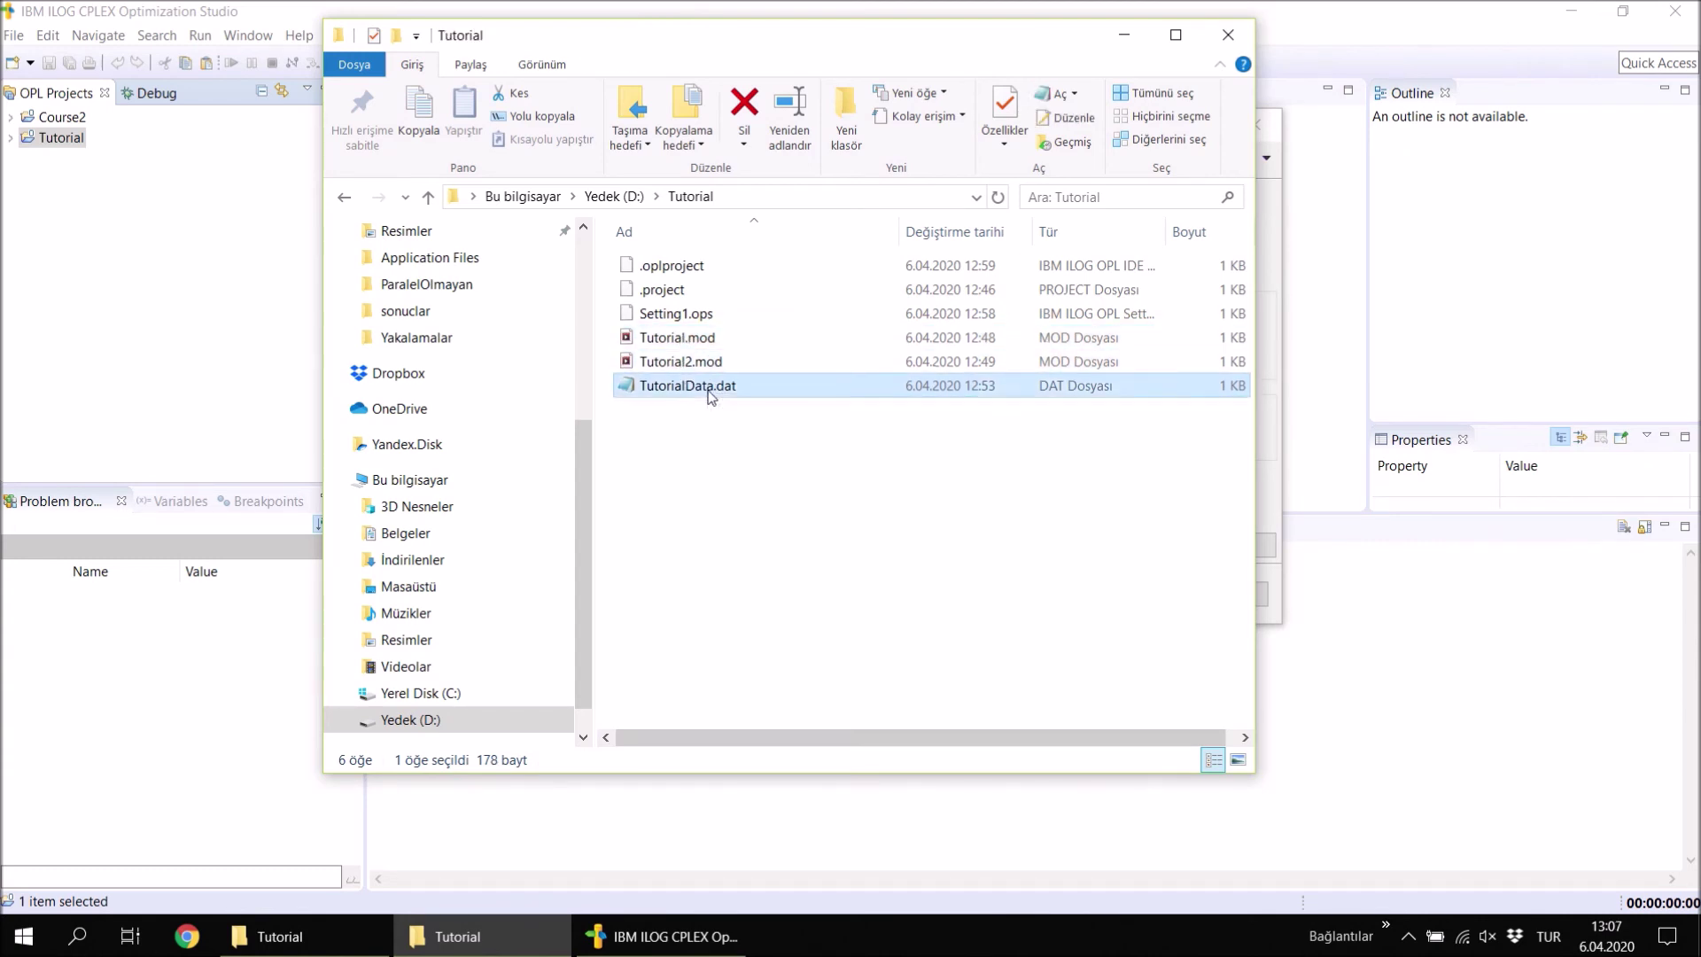
click(705, 319)
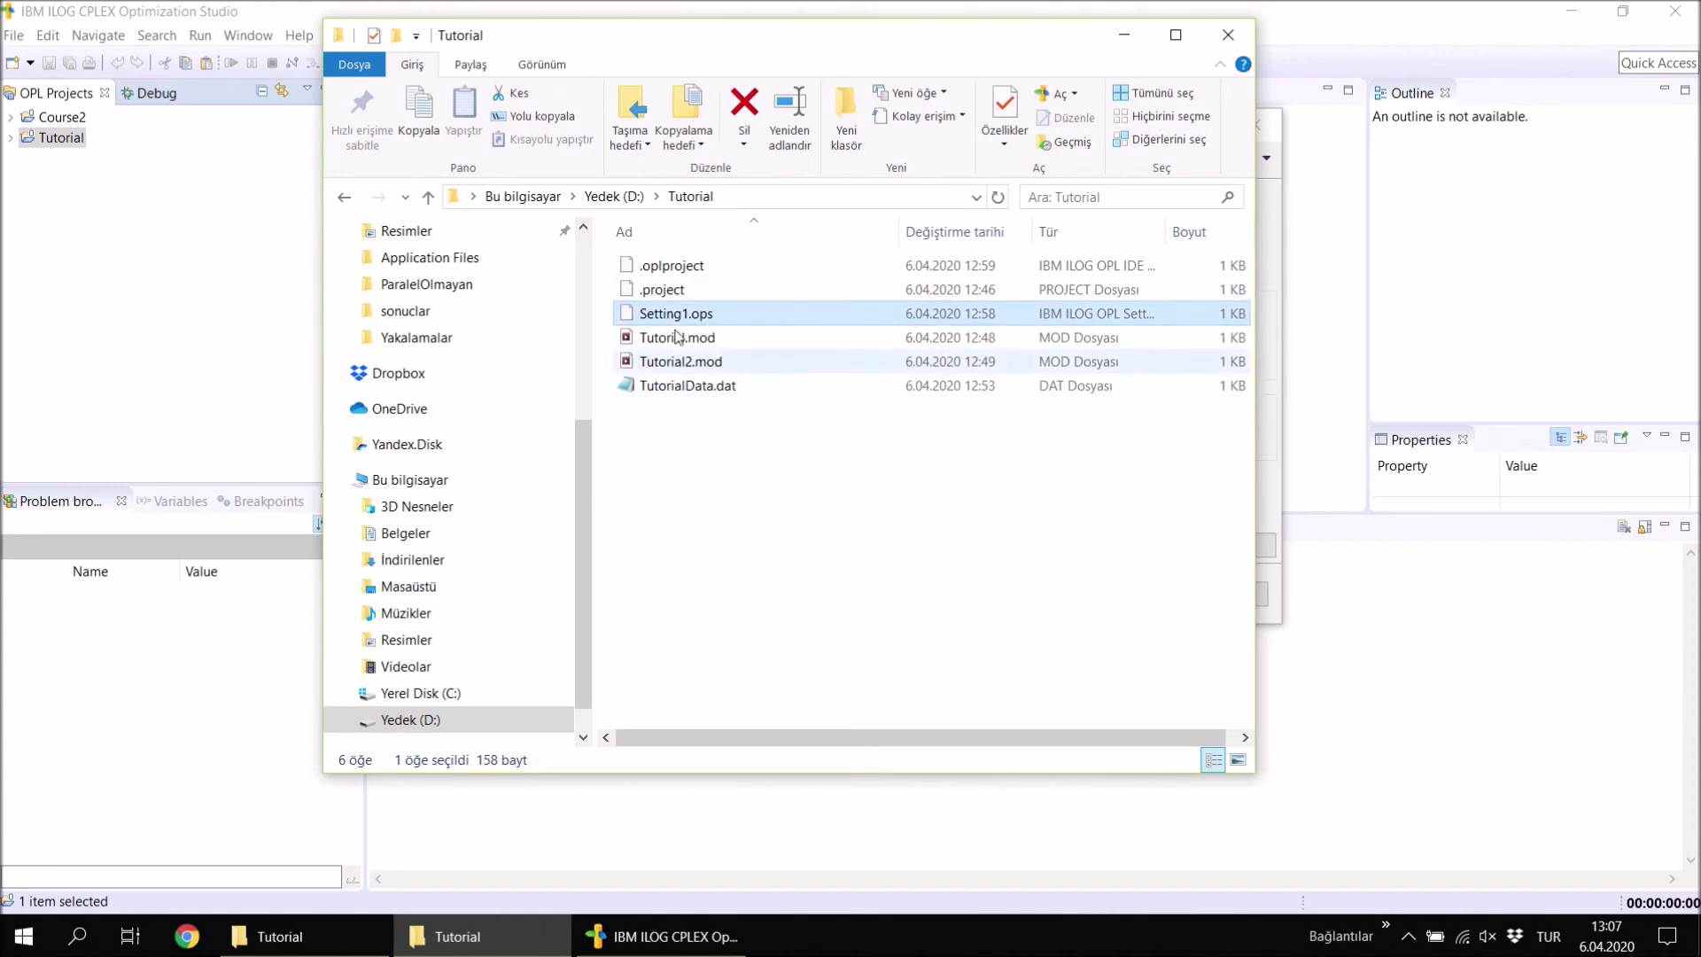
click(669, 290)
click(670, 265)
click(666, 290)
click(676, 266)
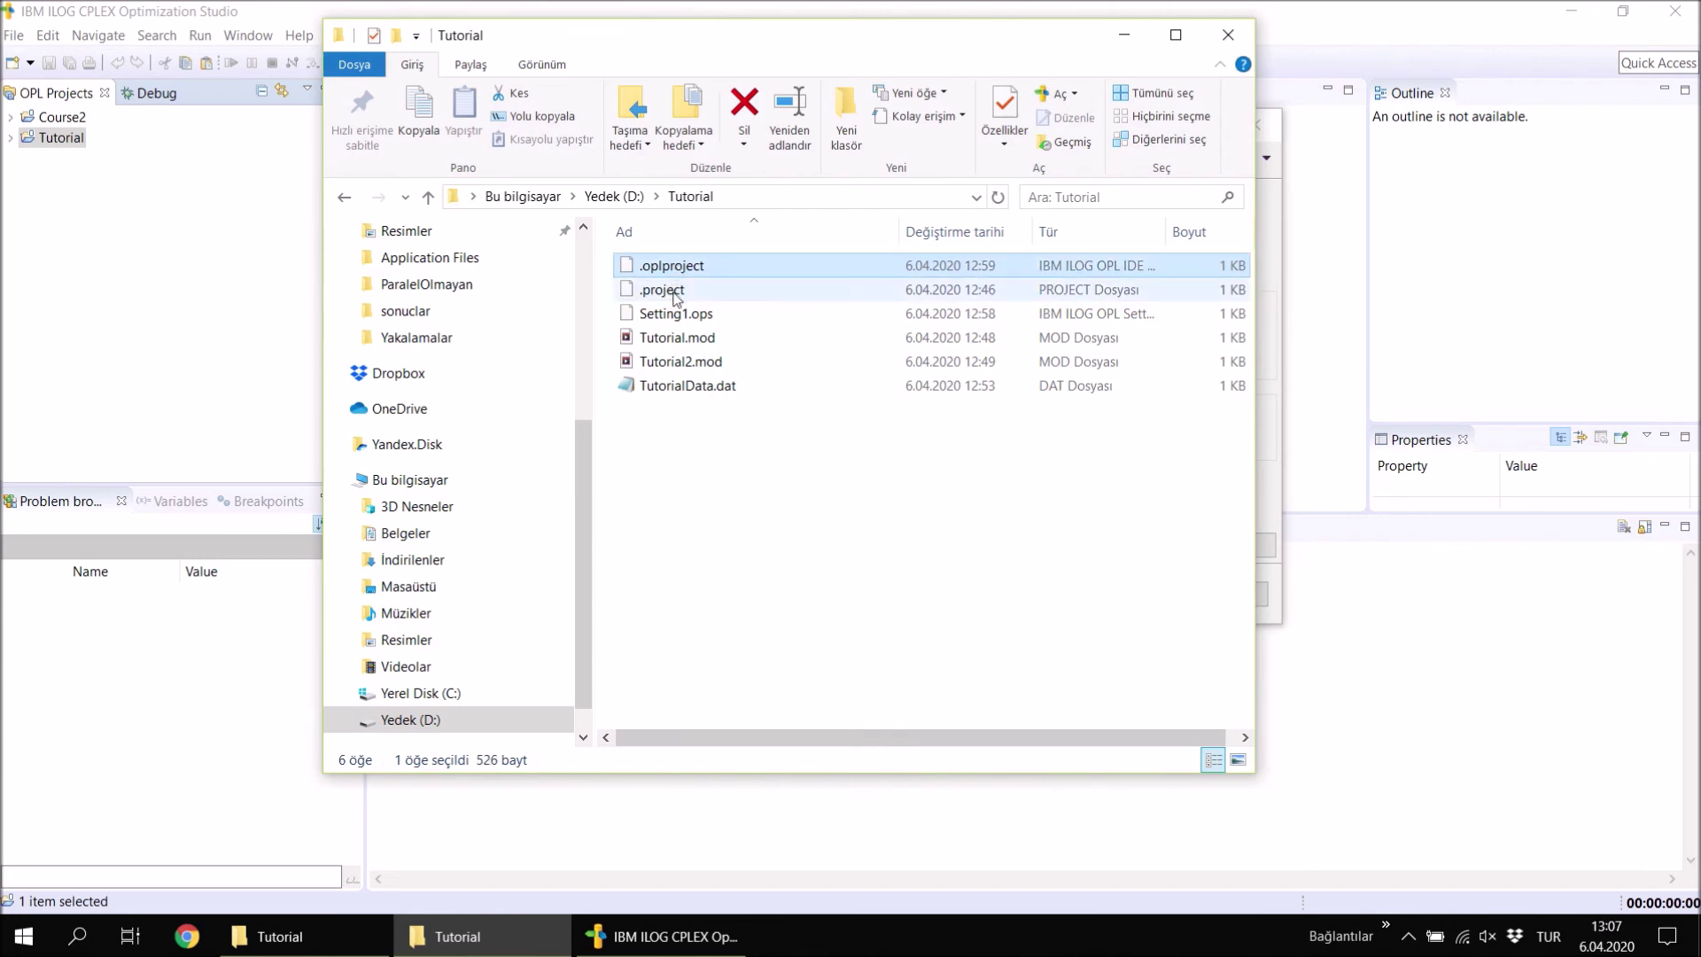
click(672, 292)
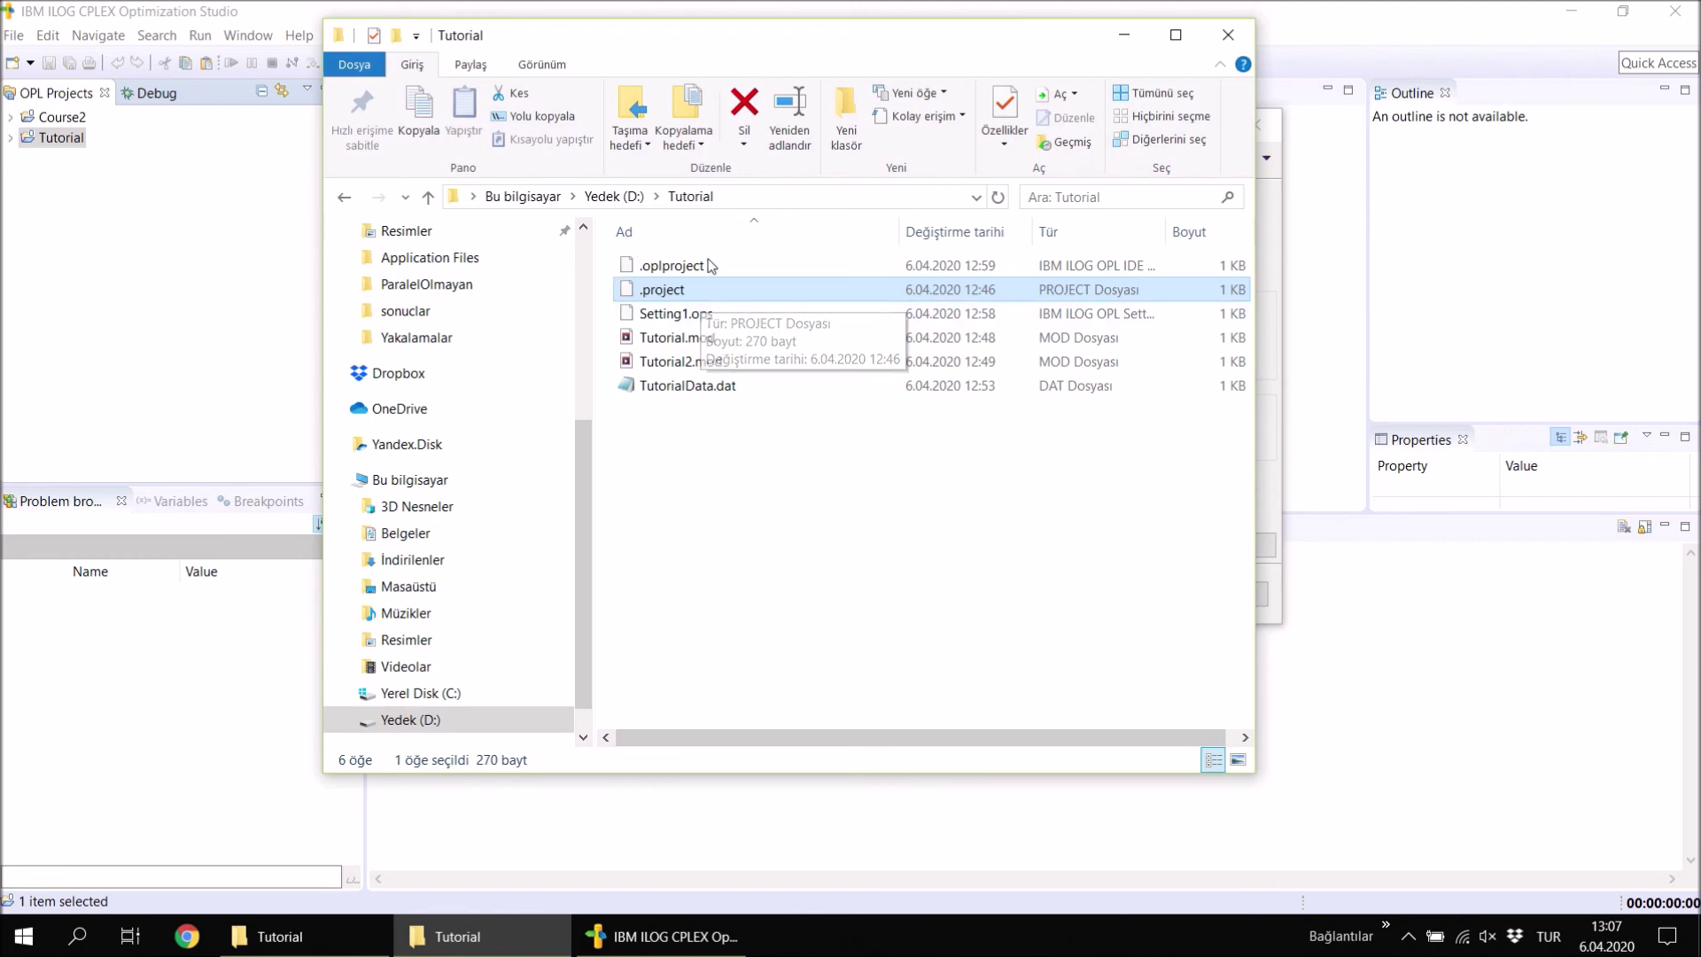
drag(706, 424, 666, 310)
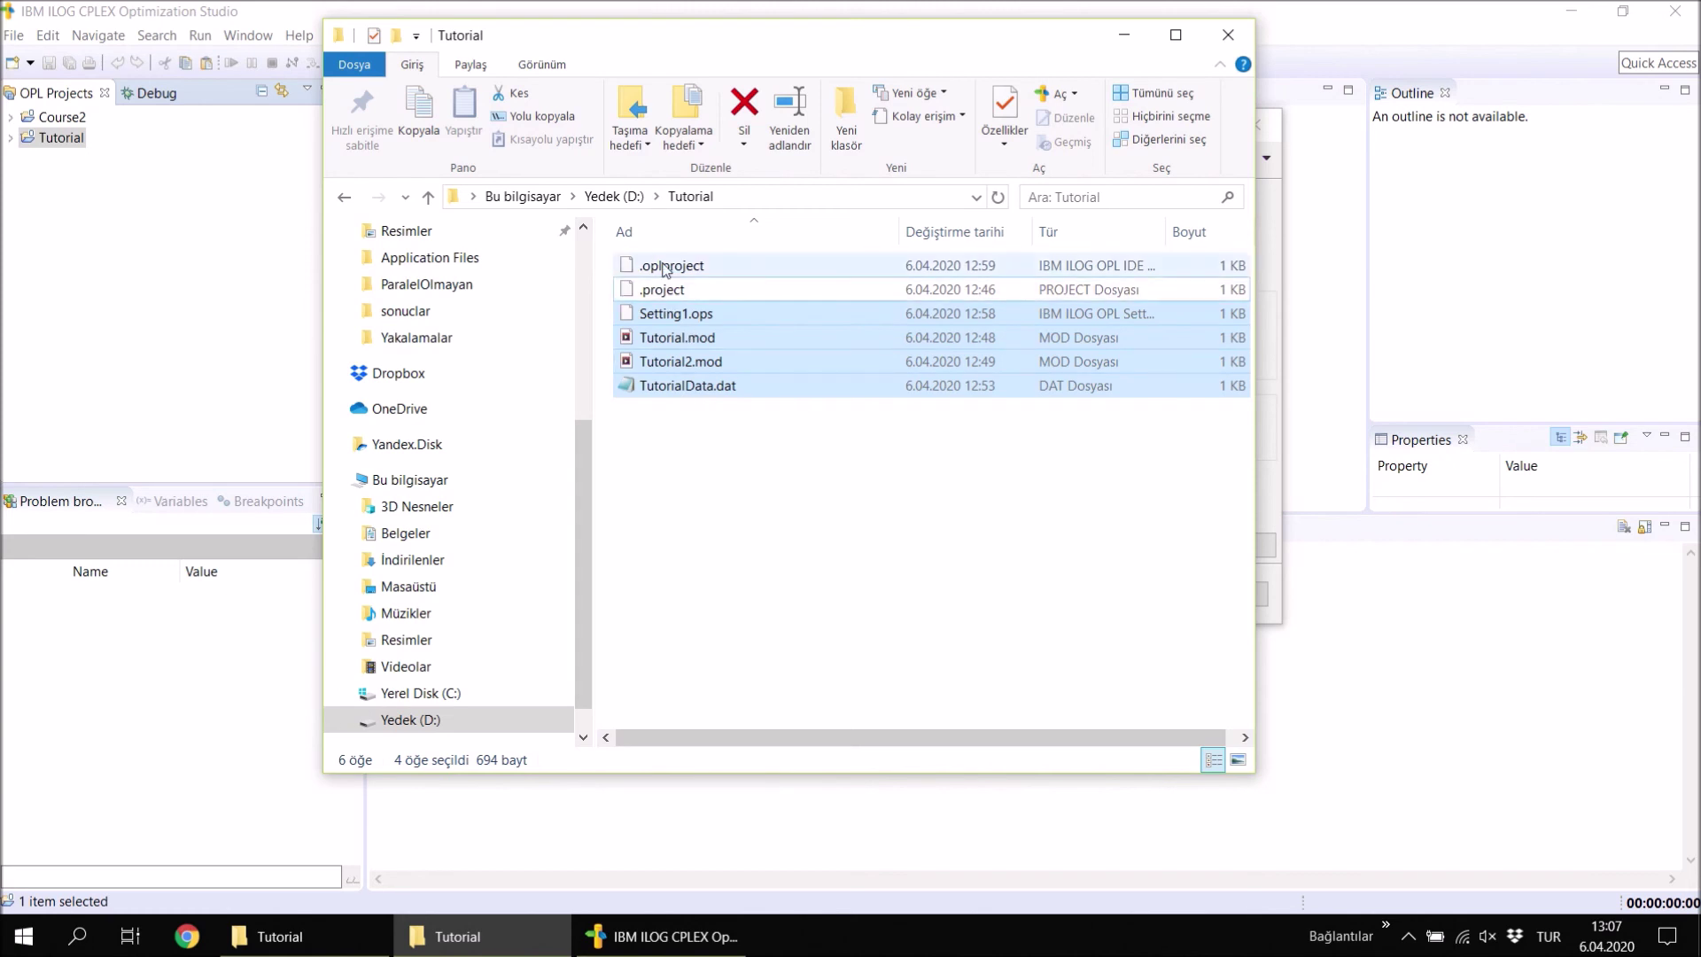
Go up to drive D: and compress the Tutorial folder into the archive Tutorial.rar.
click(631, 196)
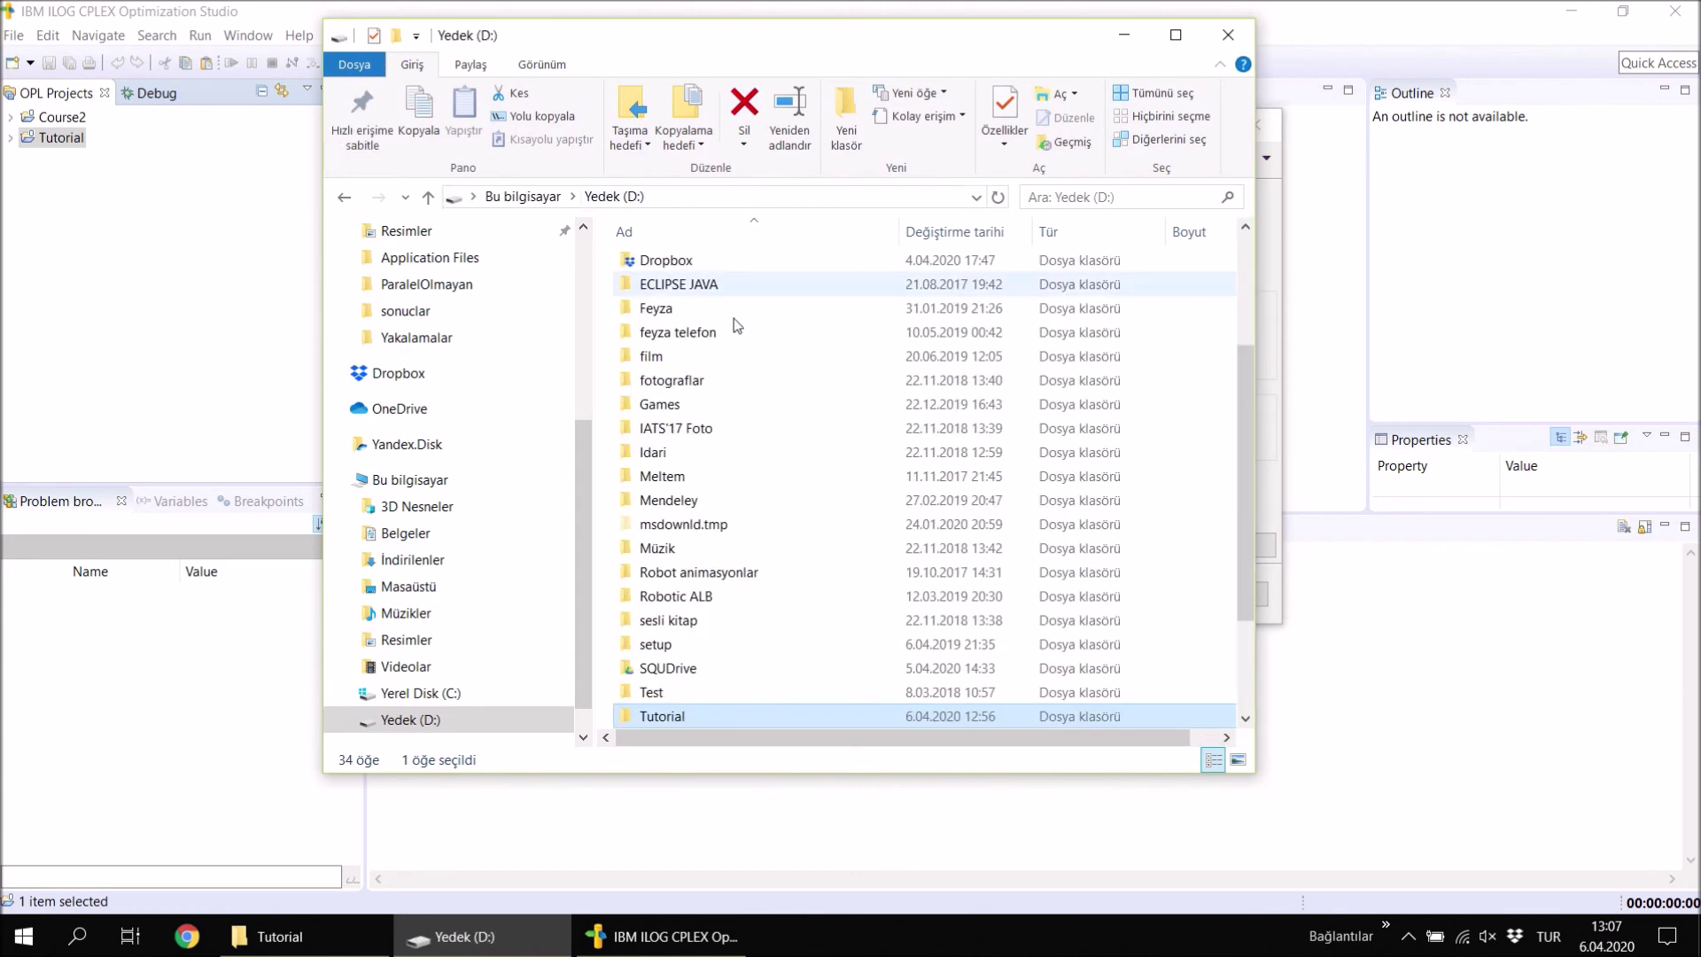
click(666, 717)
click(636, 723)
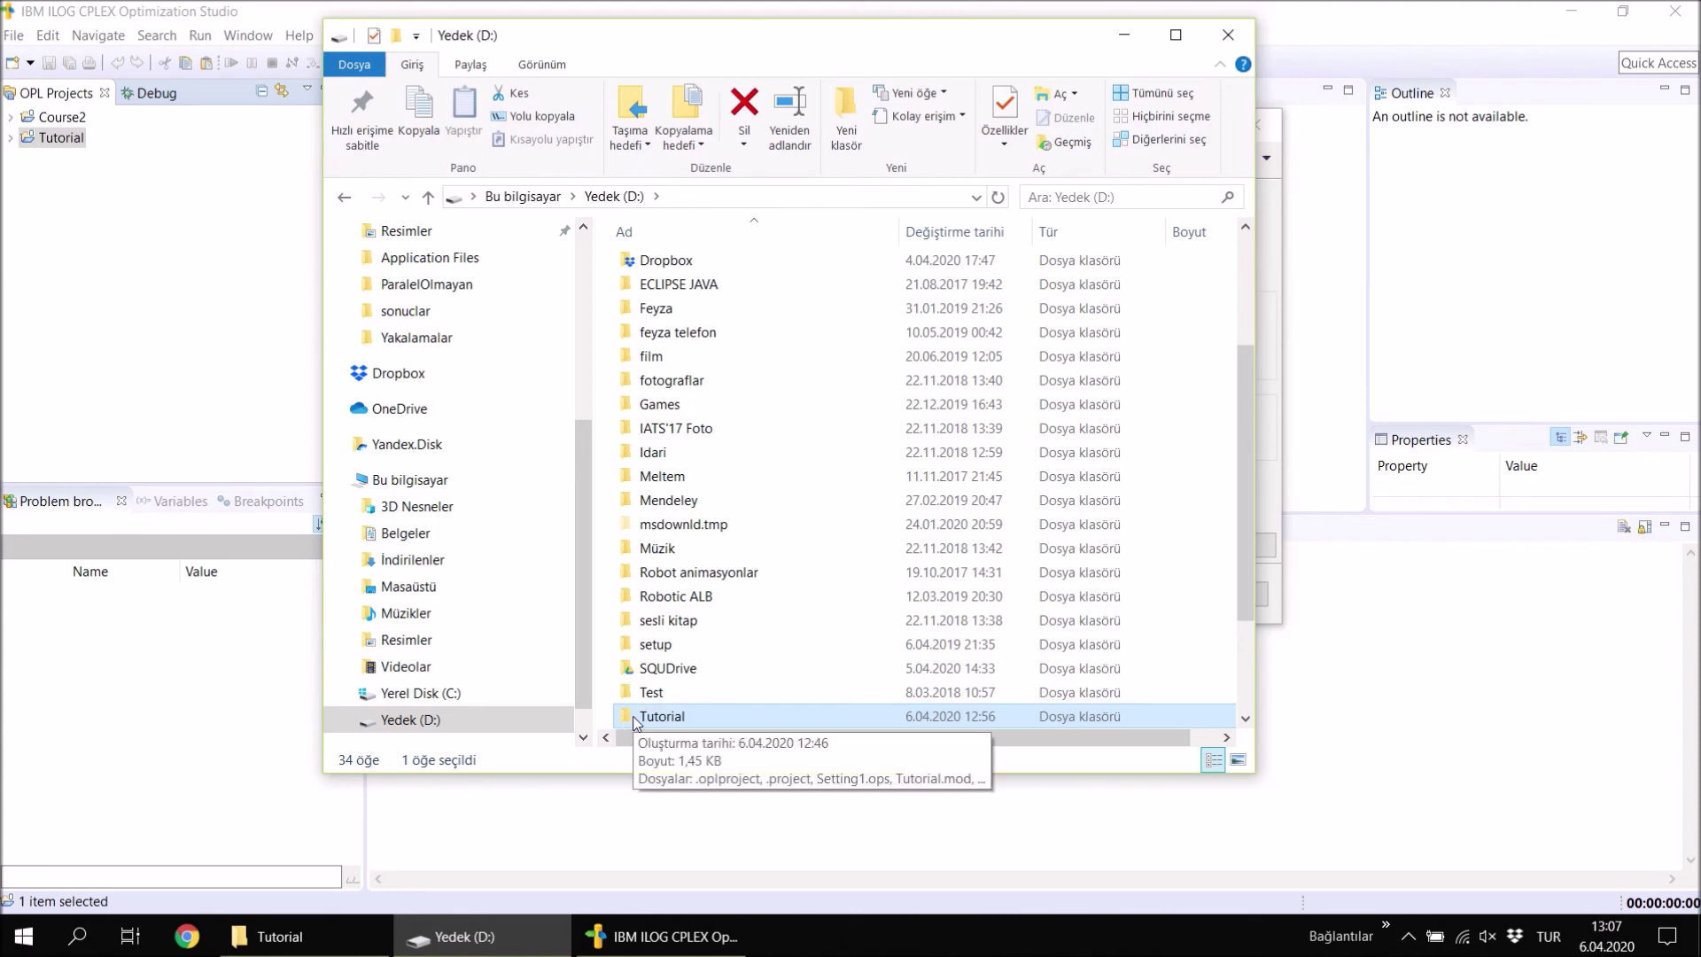
double_click(634, 719)
right_click(633, 717)
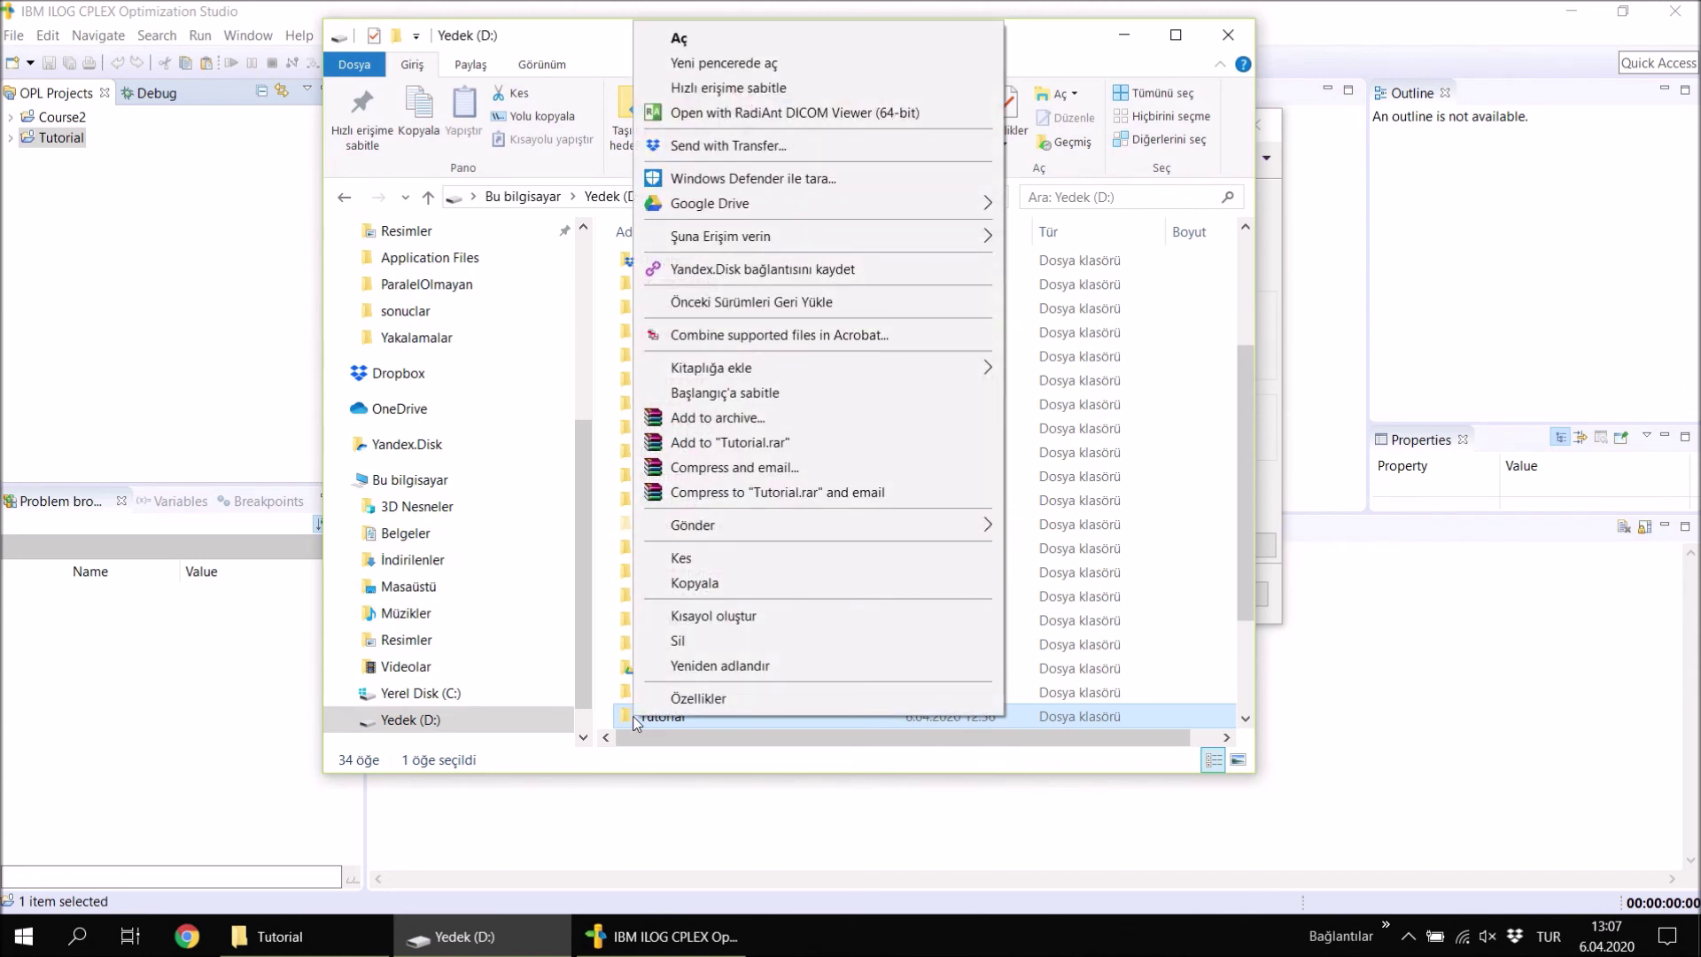
click(729, 442)
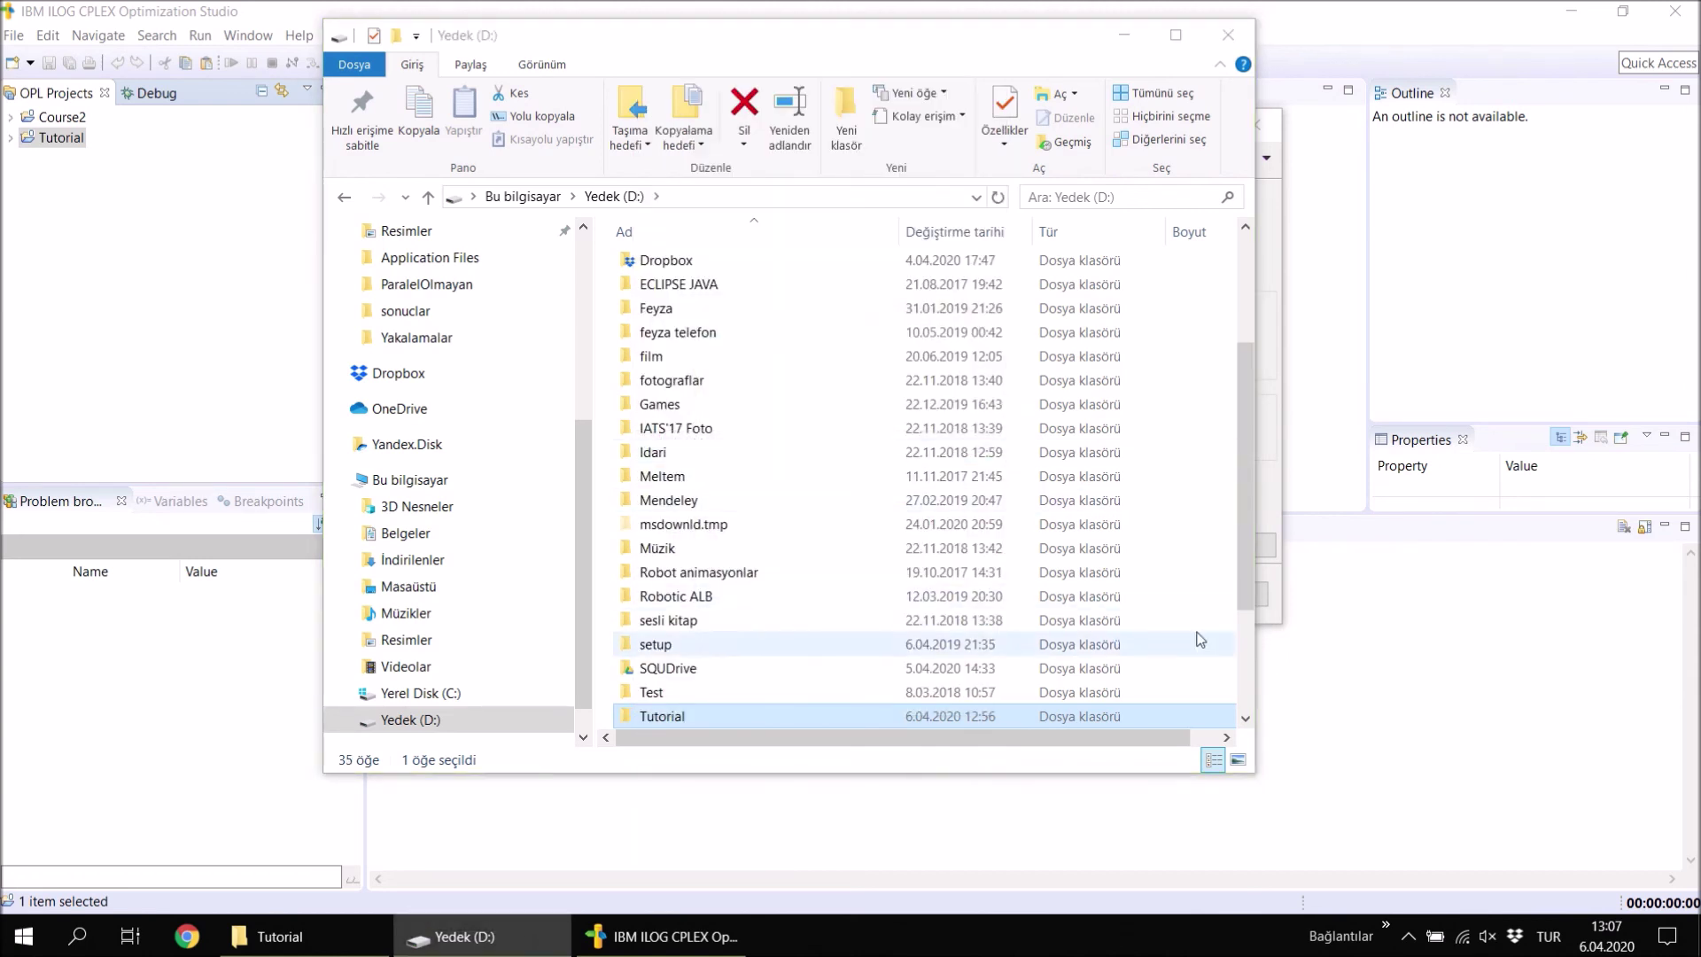
Locate Tutorial.rar on drive D:, switch back to CPLEX Studio and cancel the Tutorial properties dialog.
drag(1240, 502, 1238, 671)
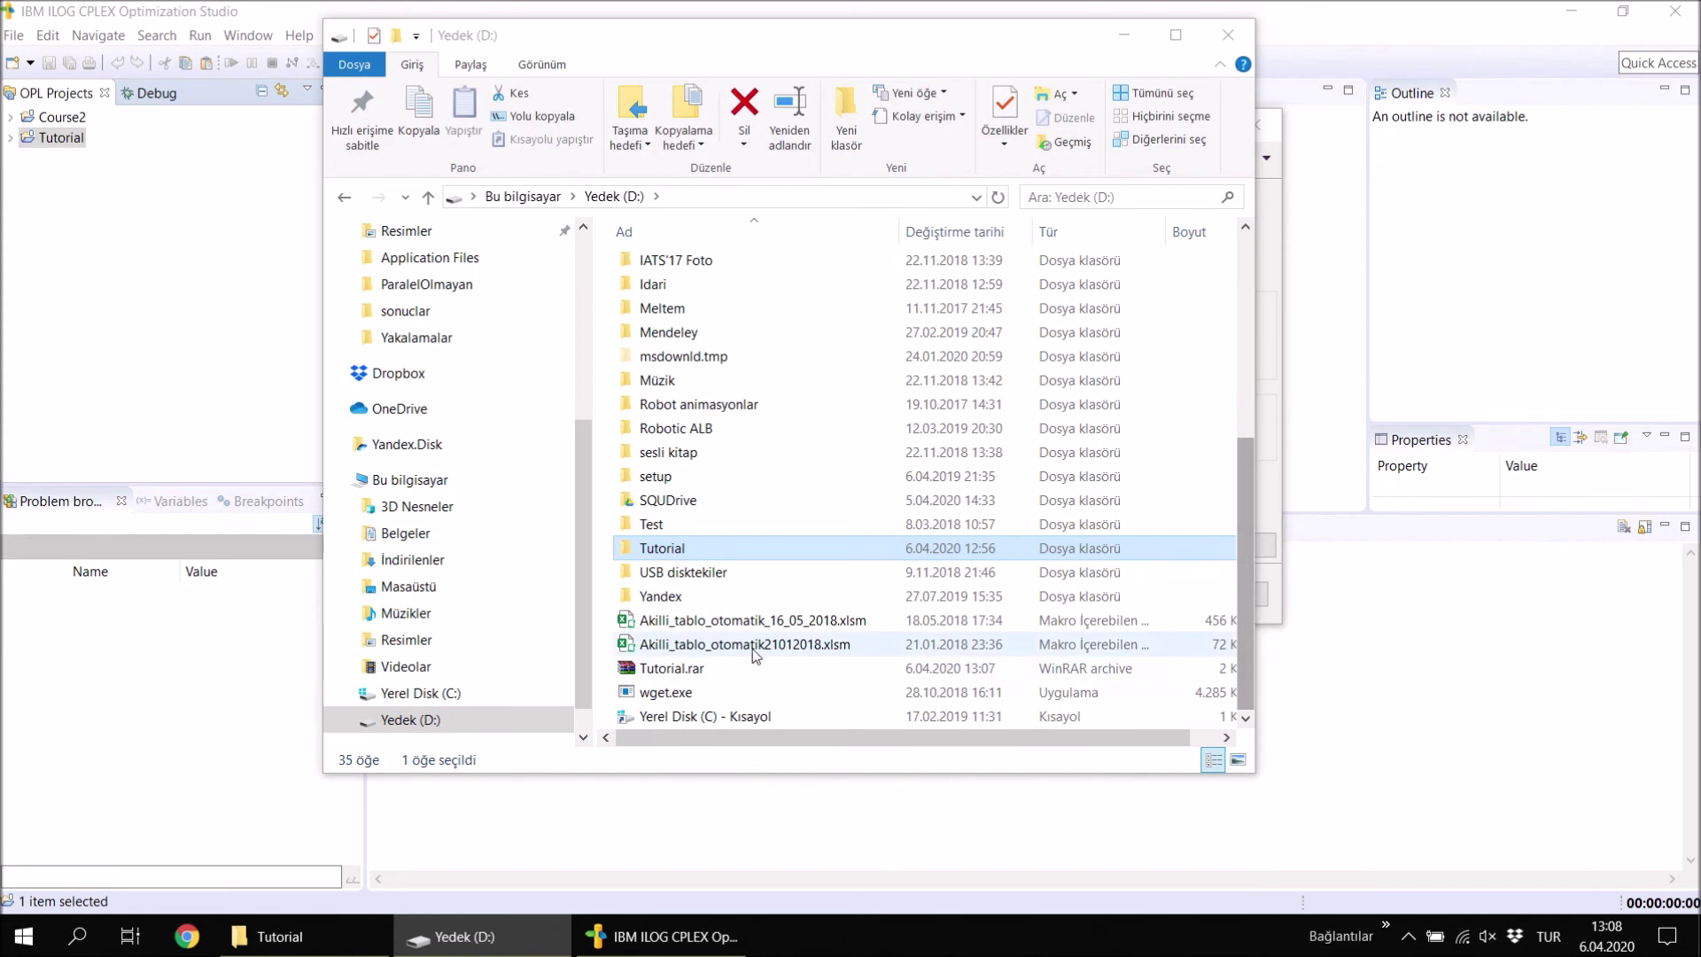
click(704, 667)
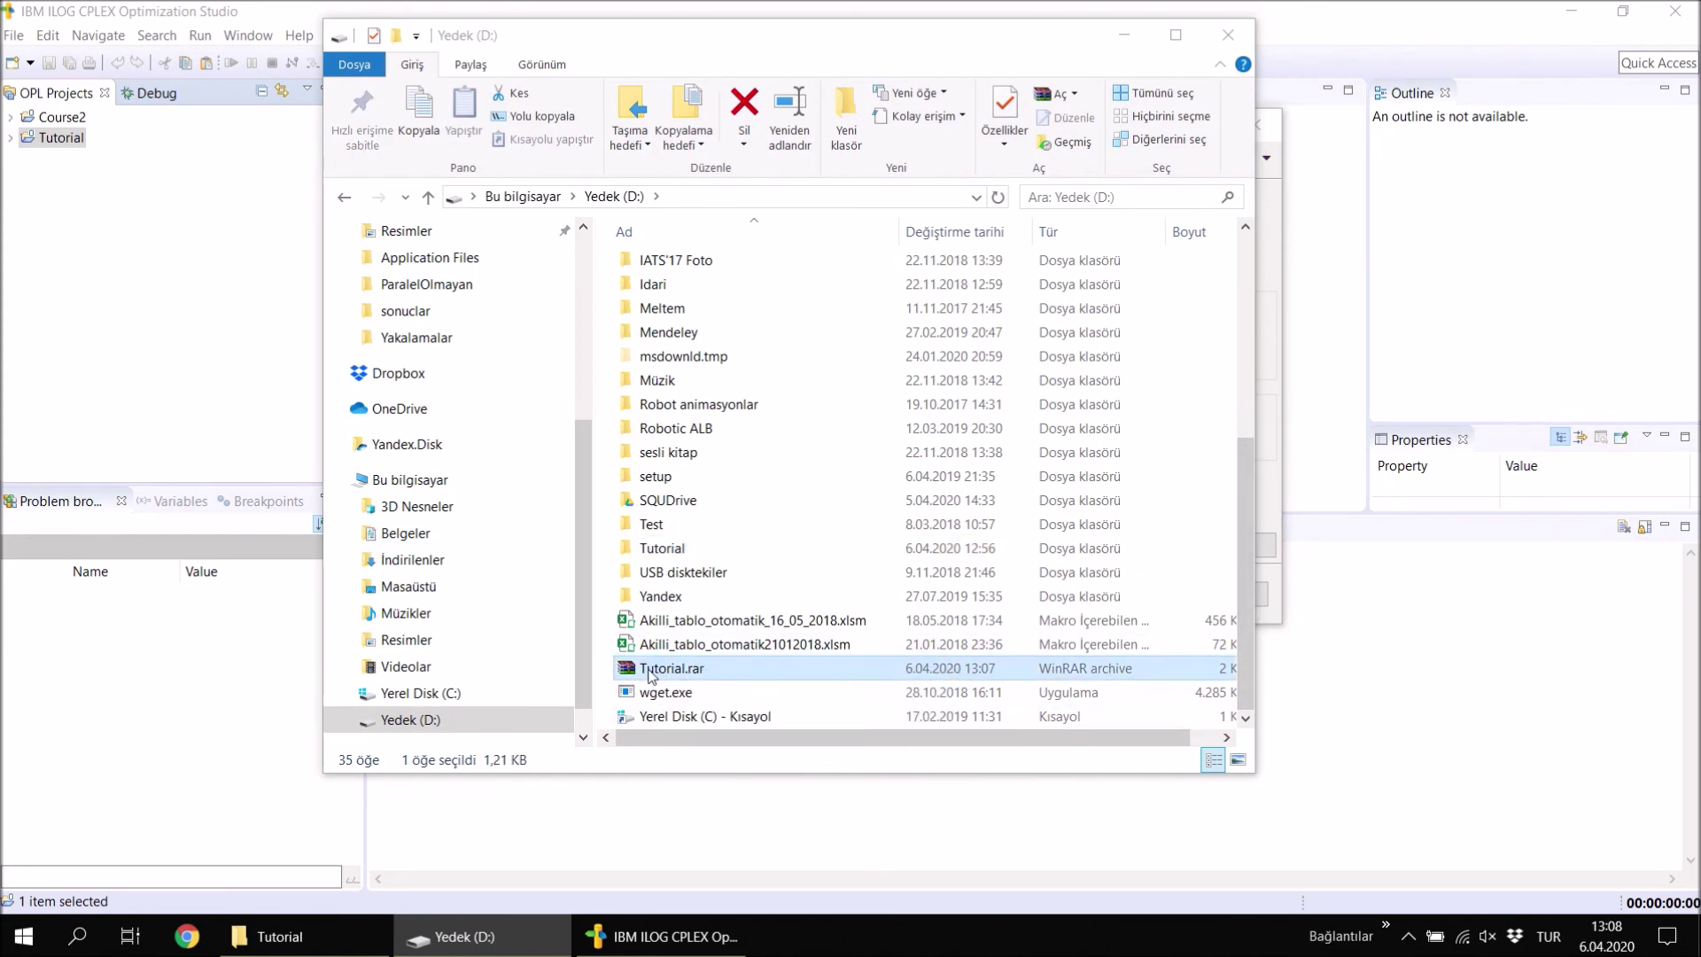
mouse_move(649, 676)
mouse_down()
mouse_move(664, 647)
mouse_move(667, 675)
mouse_up()
click(183, 298)
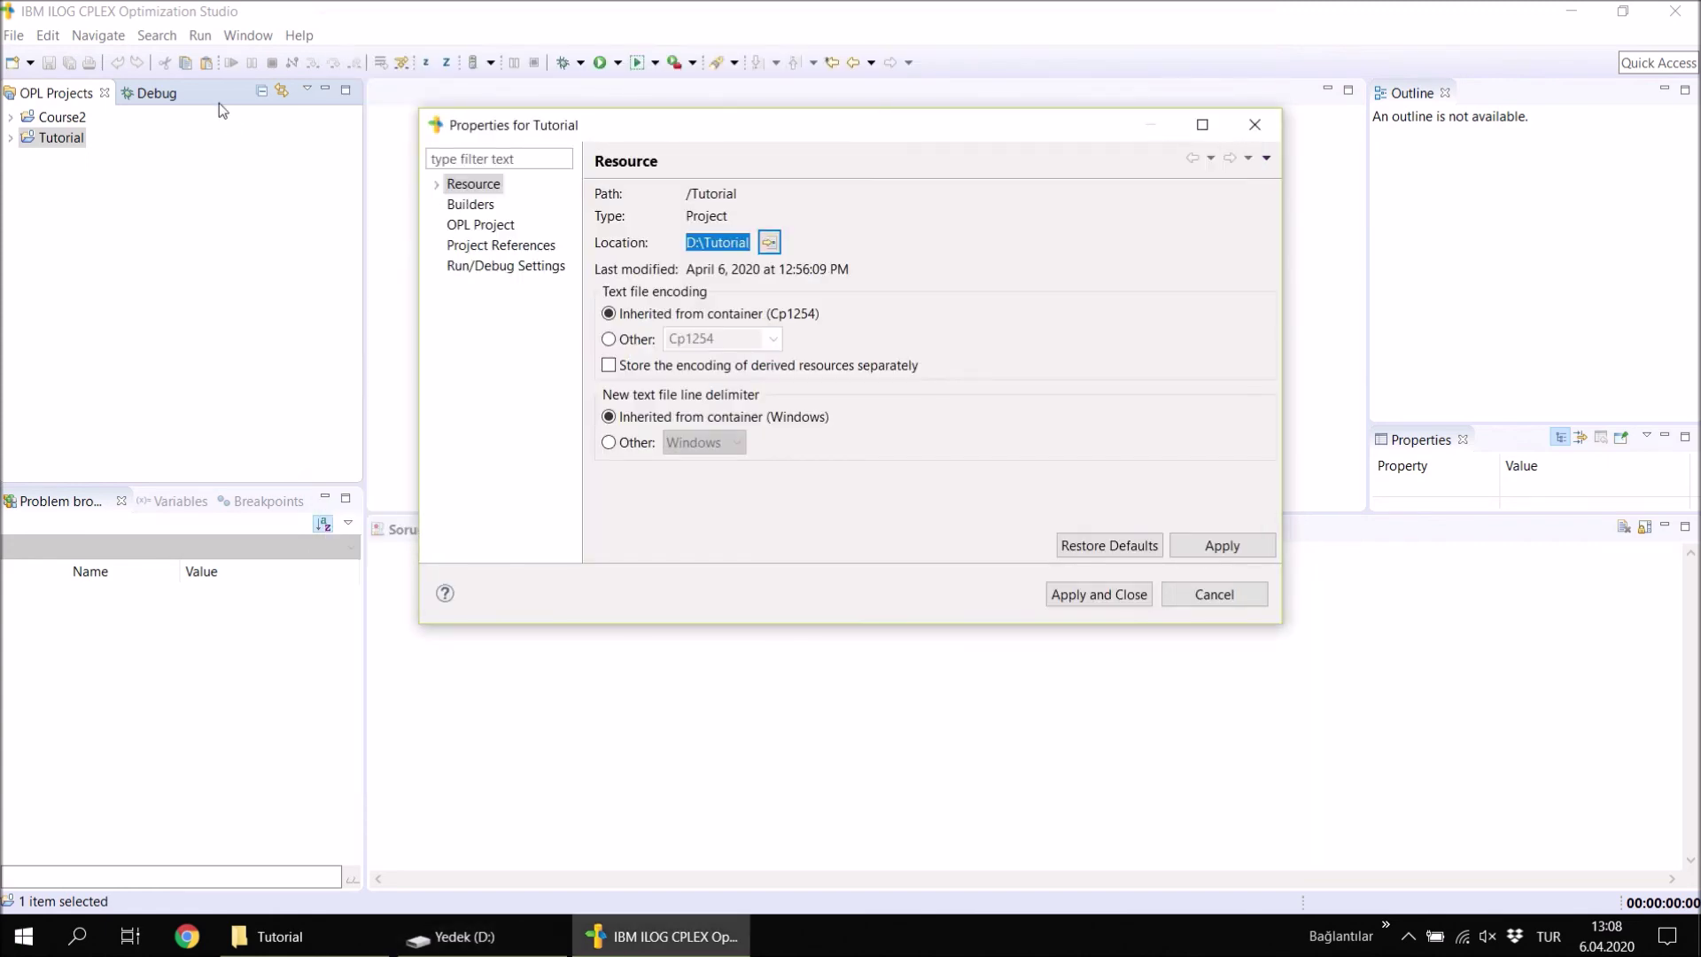
click(1213, 595)
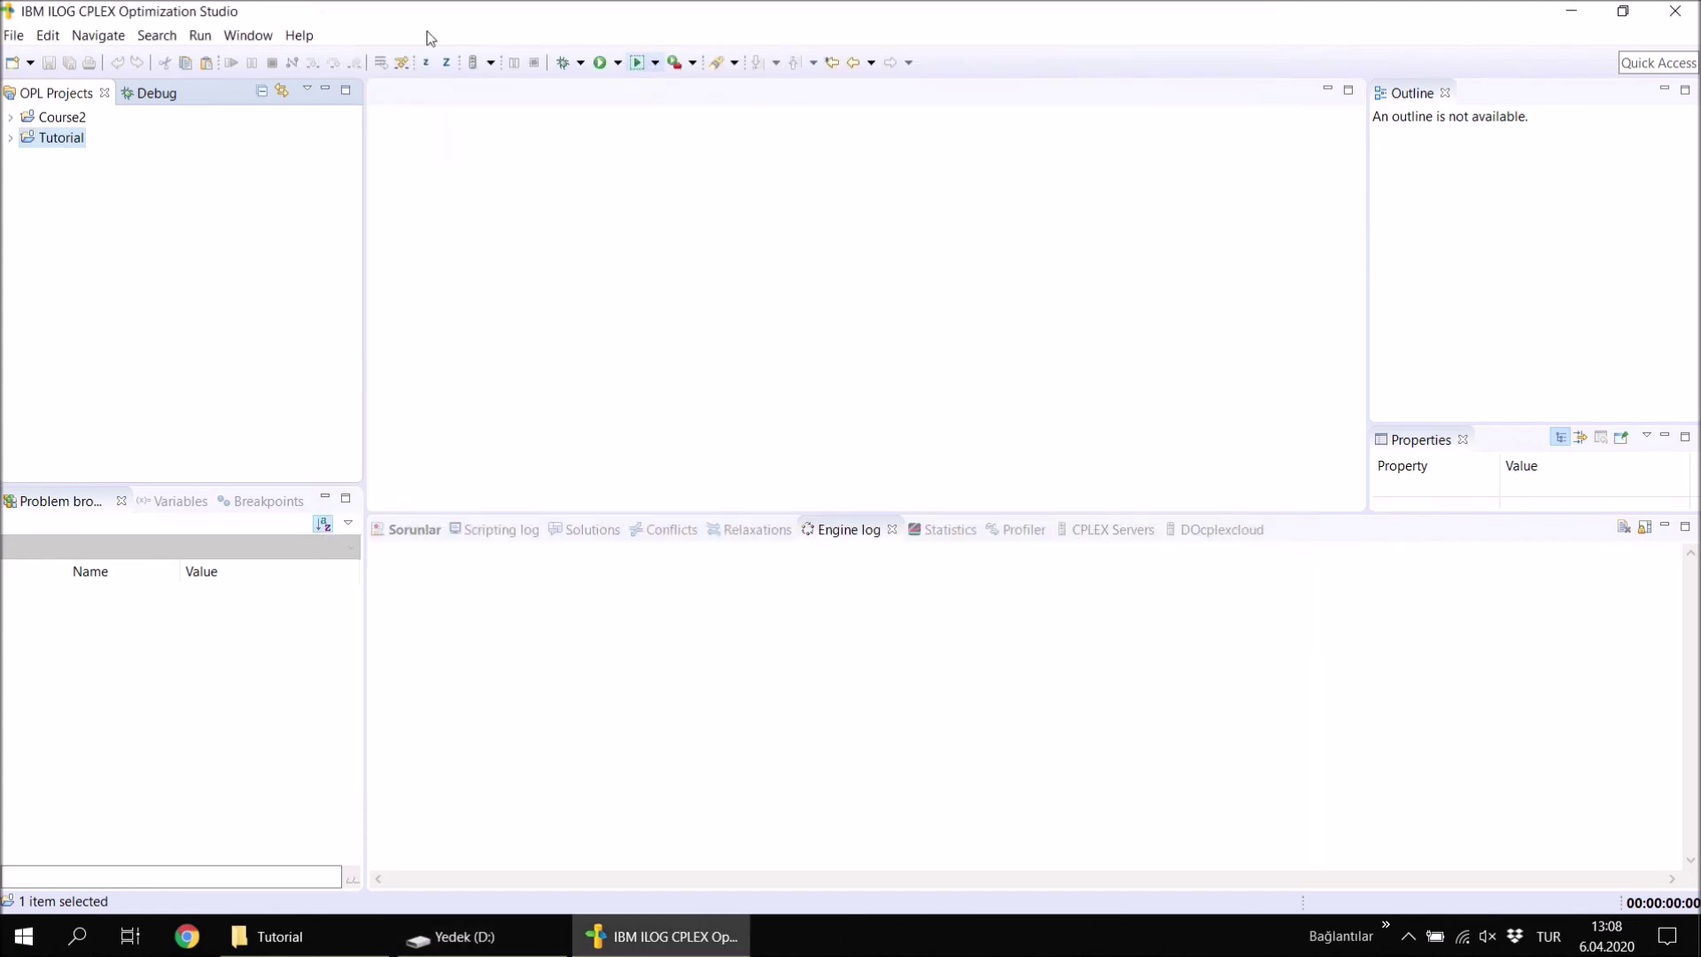
click(22, 39)
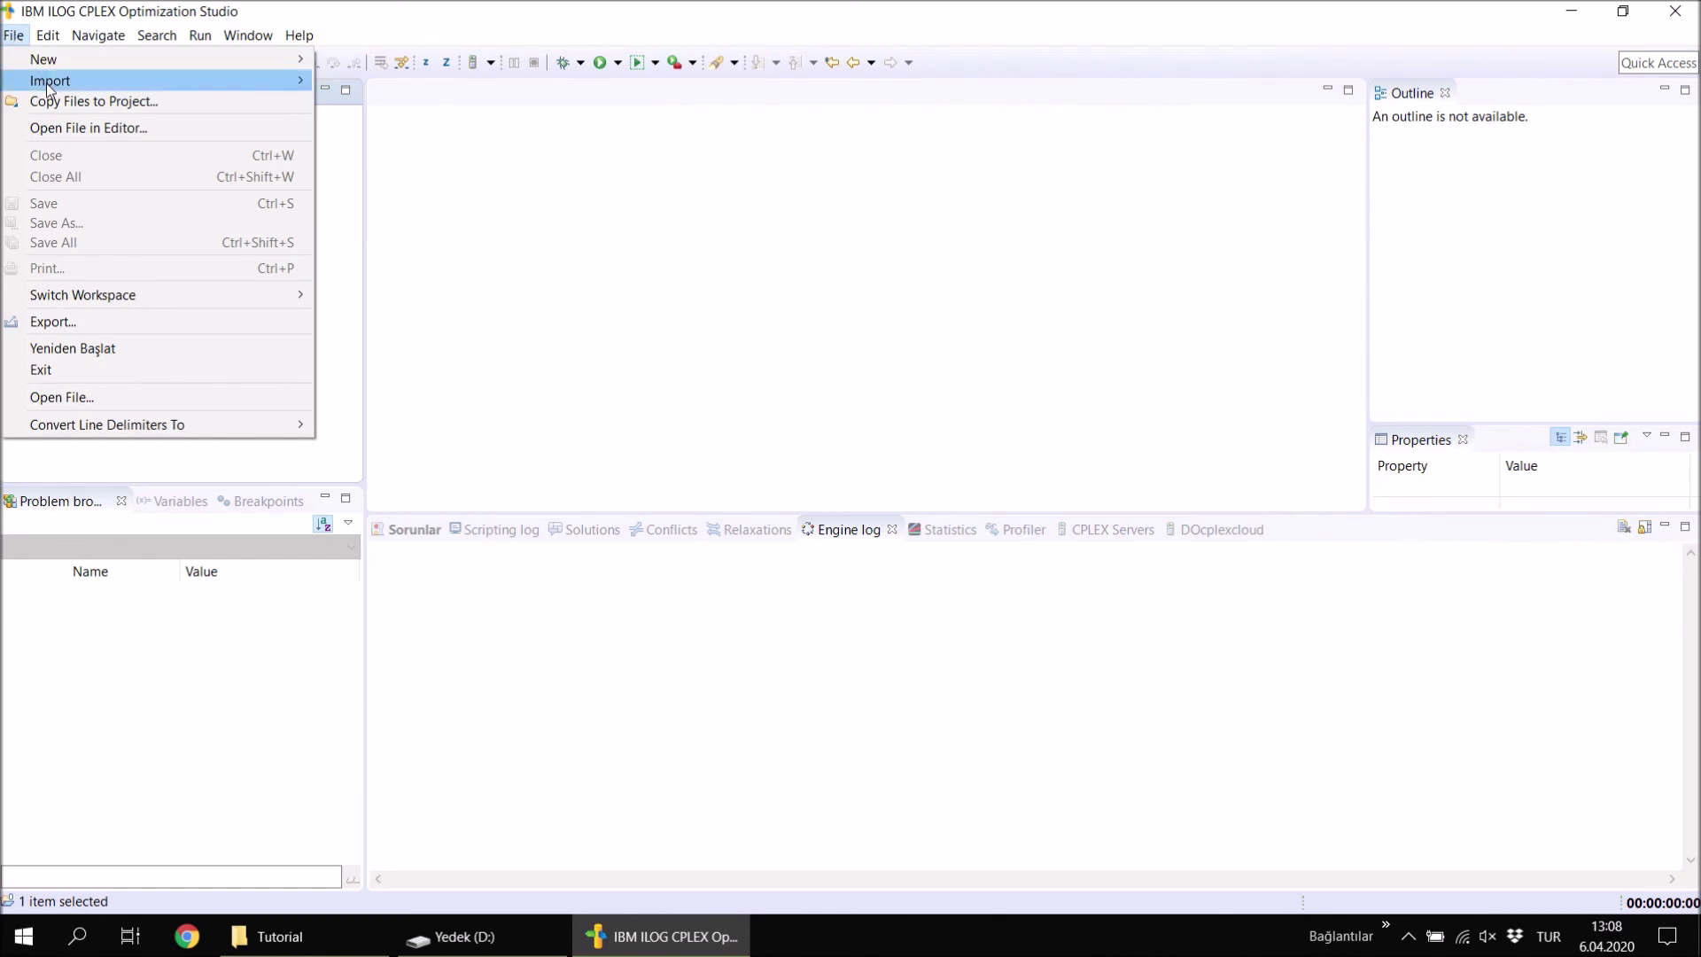
mouse_move(109, 86)
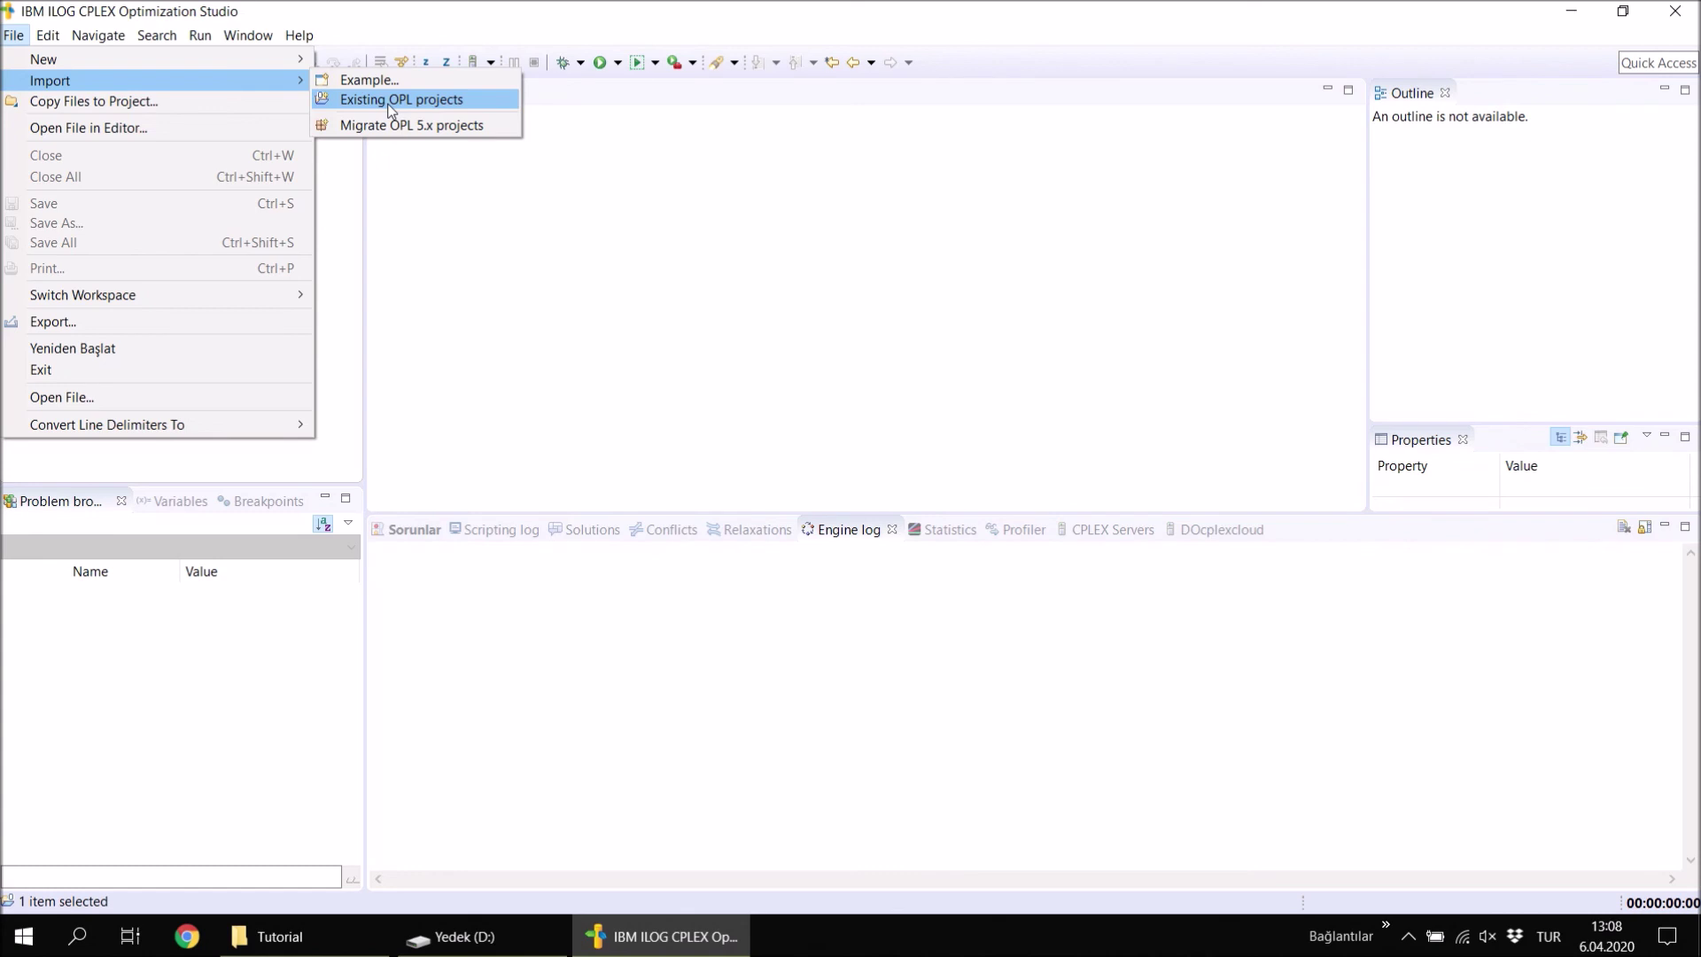
mouse_move(299, 34)
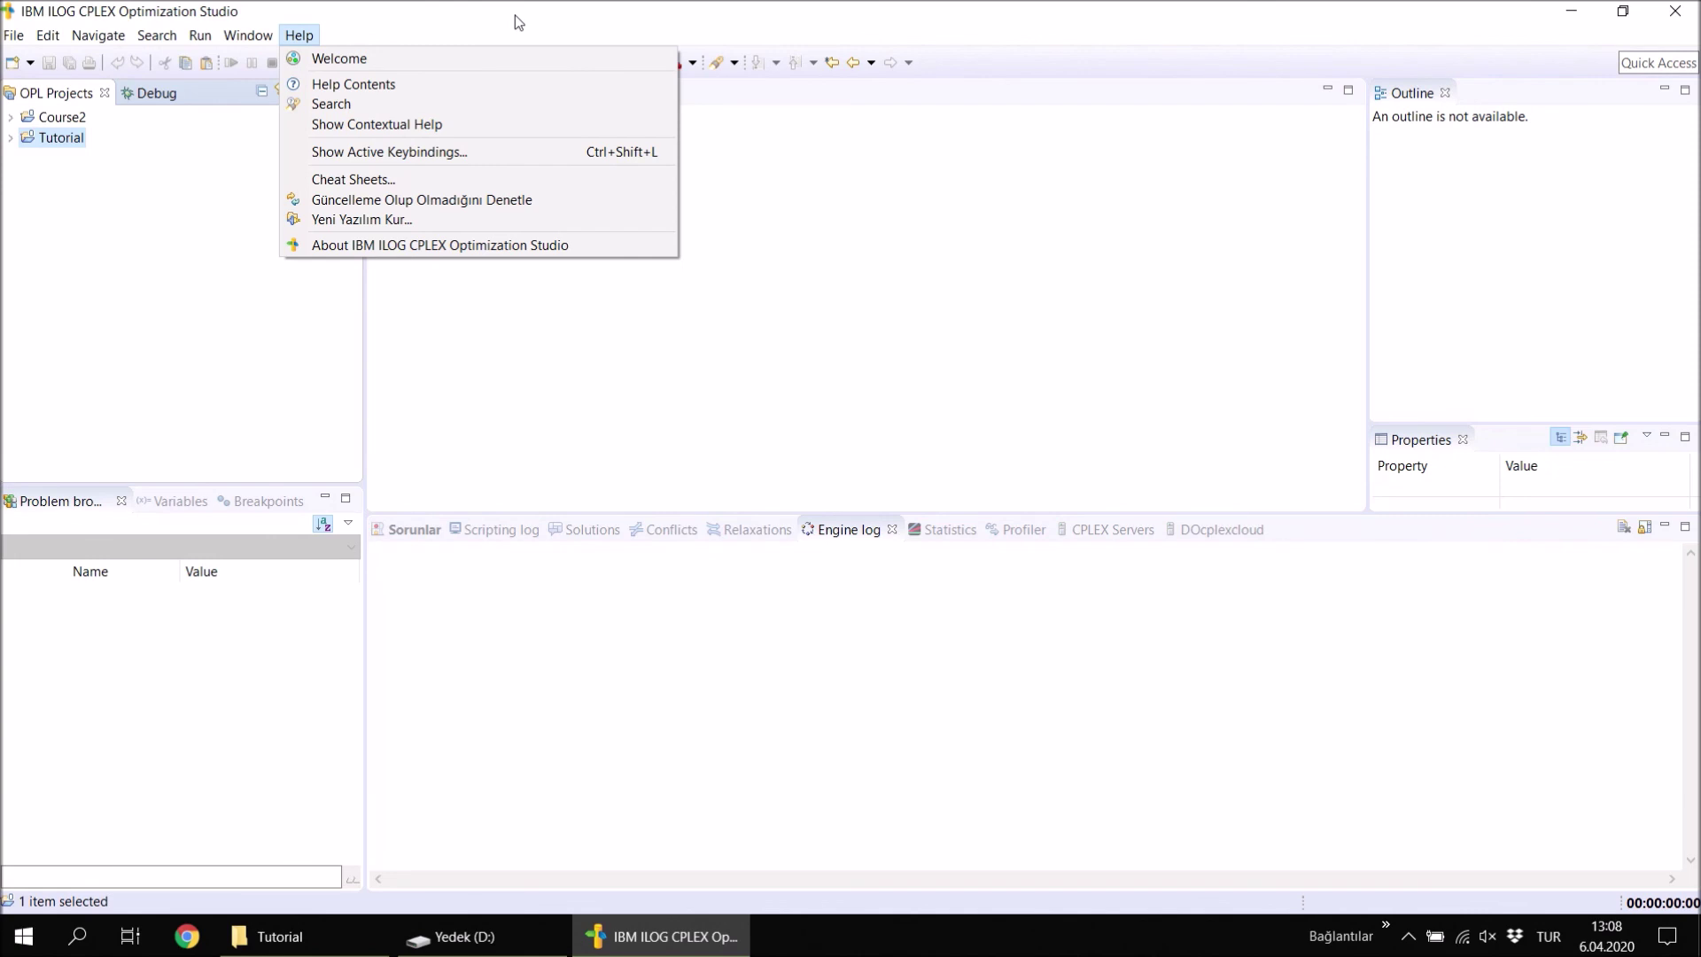
click(518, 21)
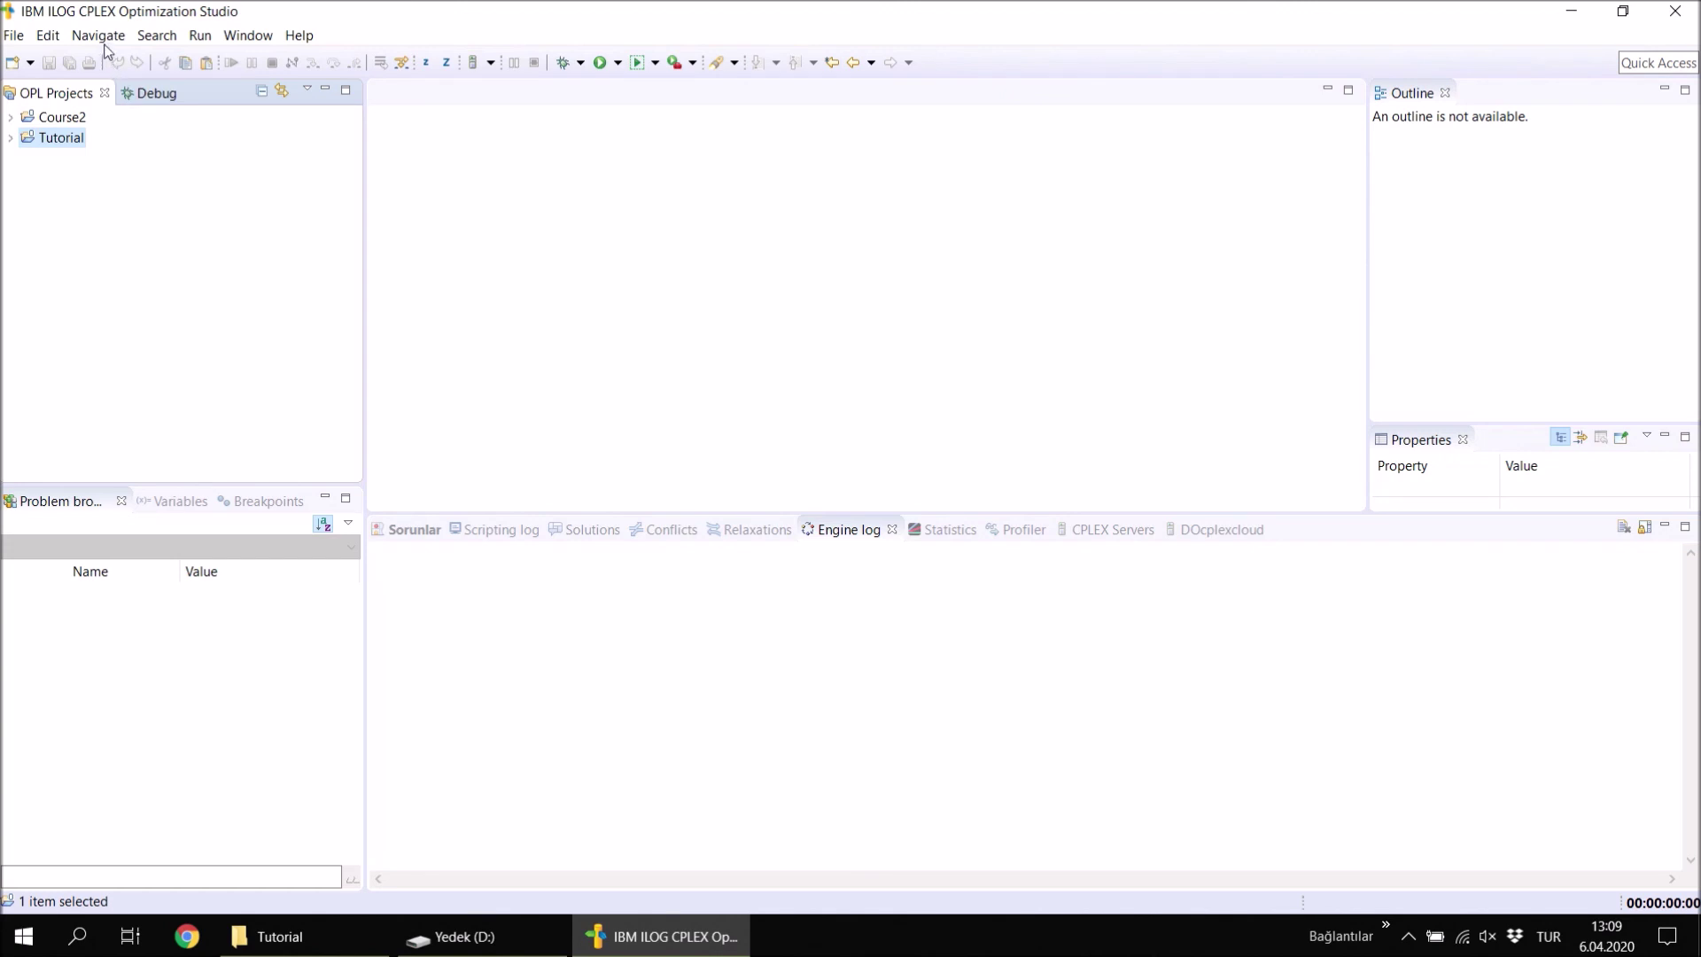
Start a new example from IBM ILOG OPL Examples, collapse the complexity categories and enlarge the example dialog upward.
click(14, 37)
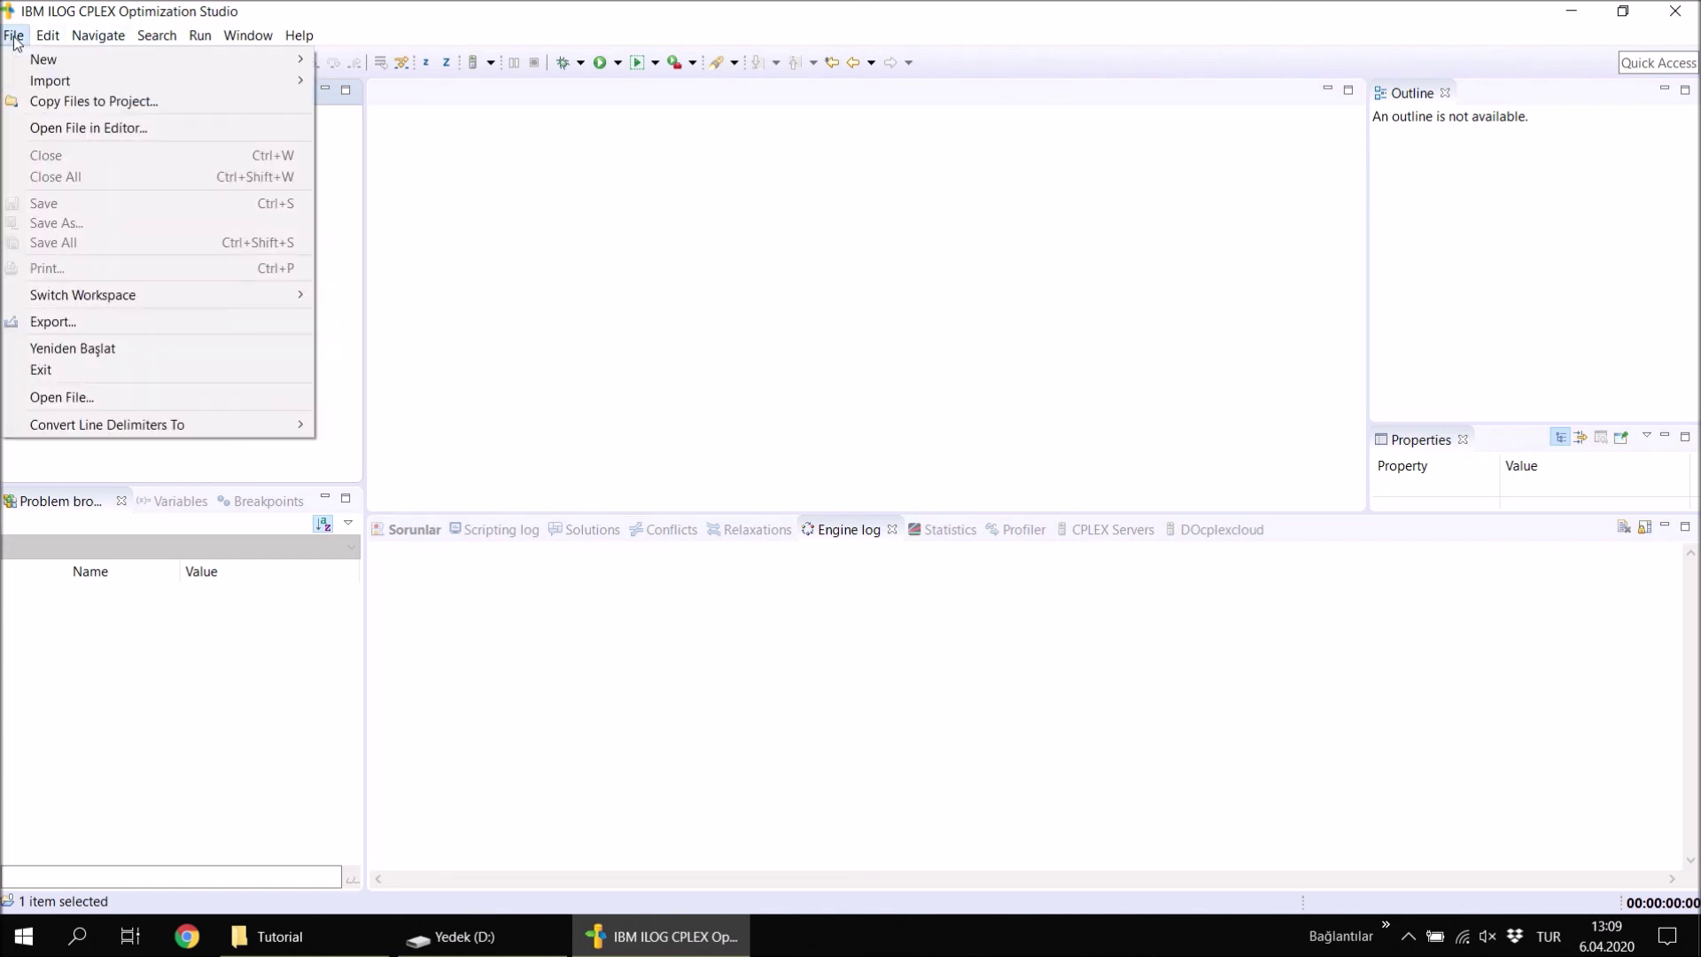
mouse_move(44, 65)
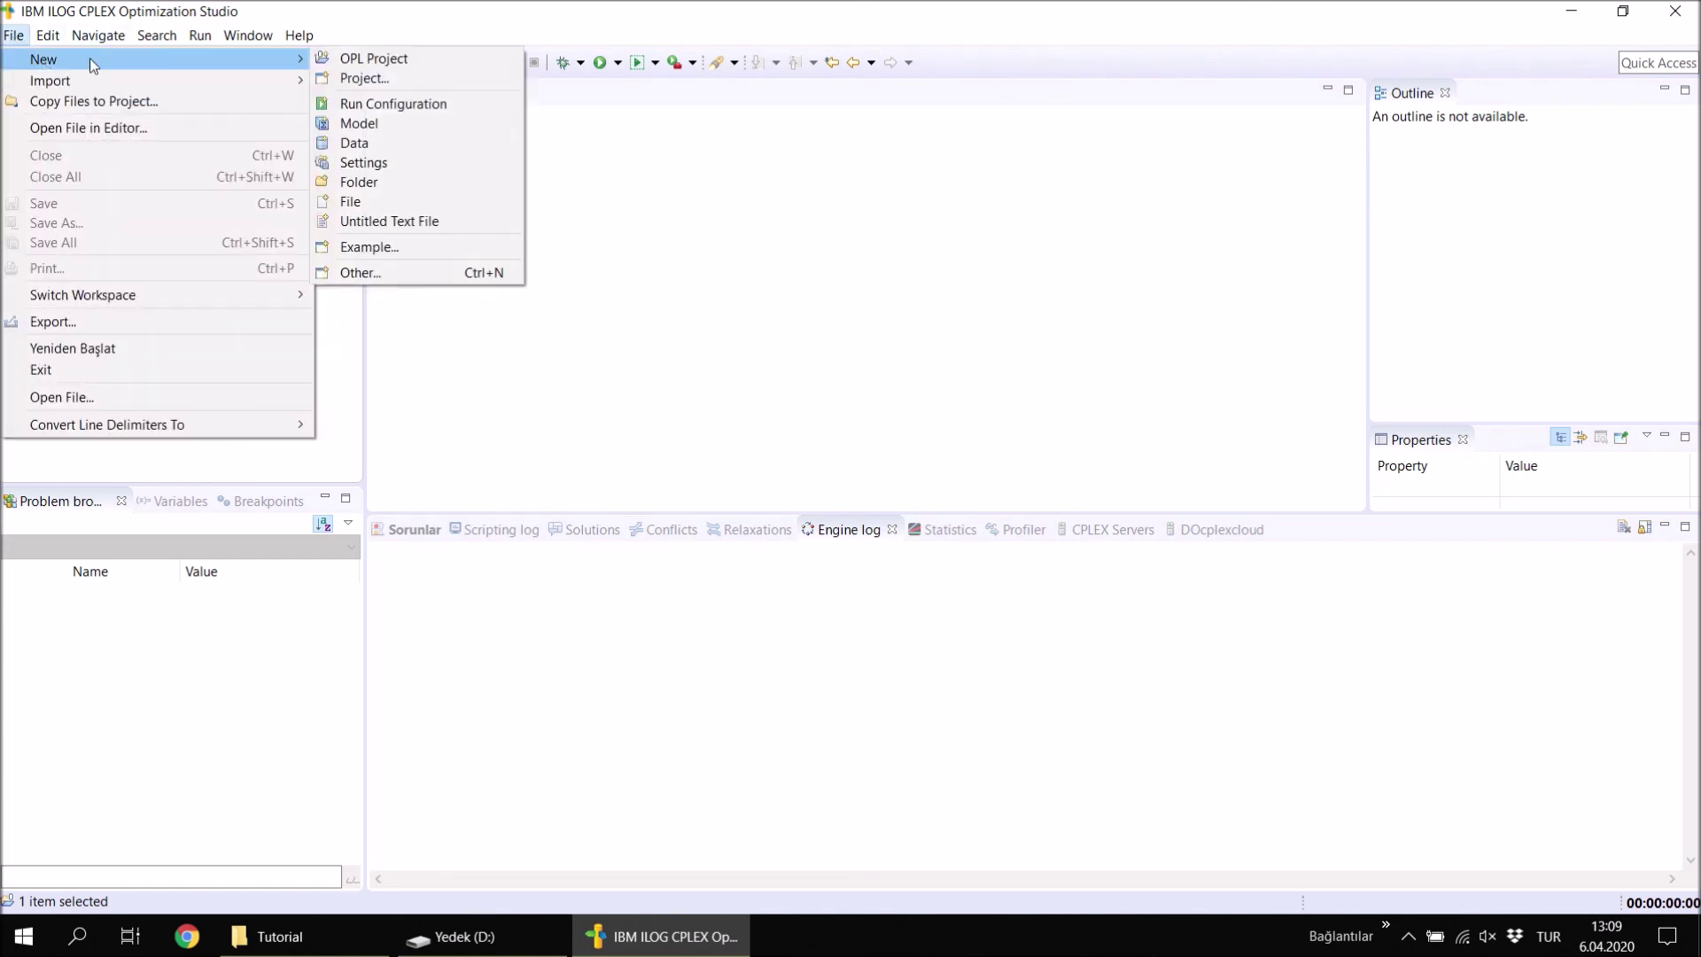
click(398, 253)
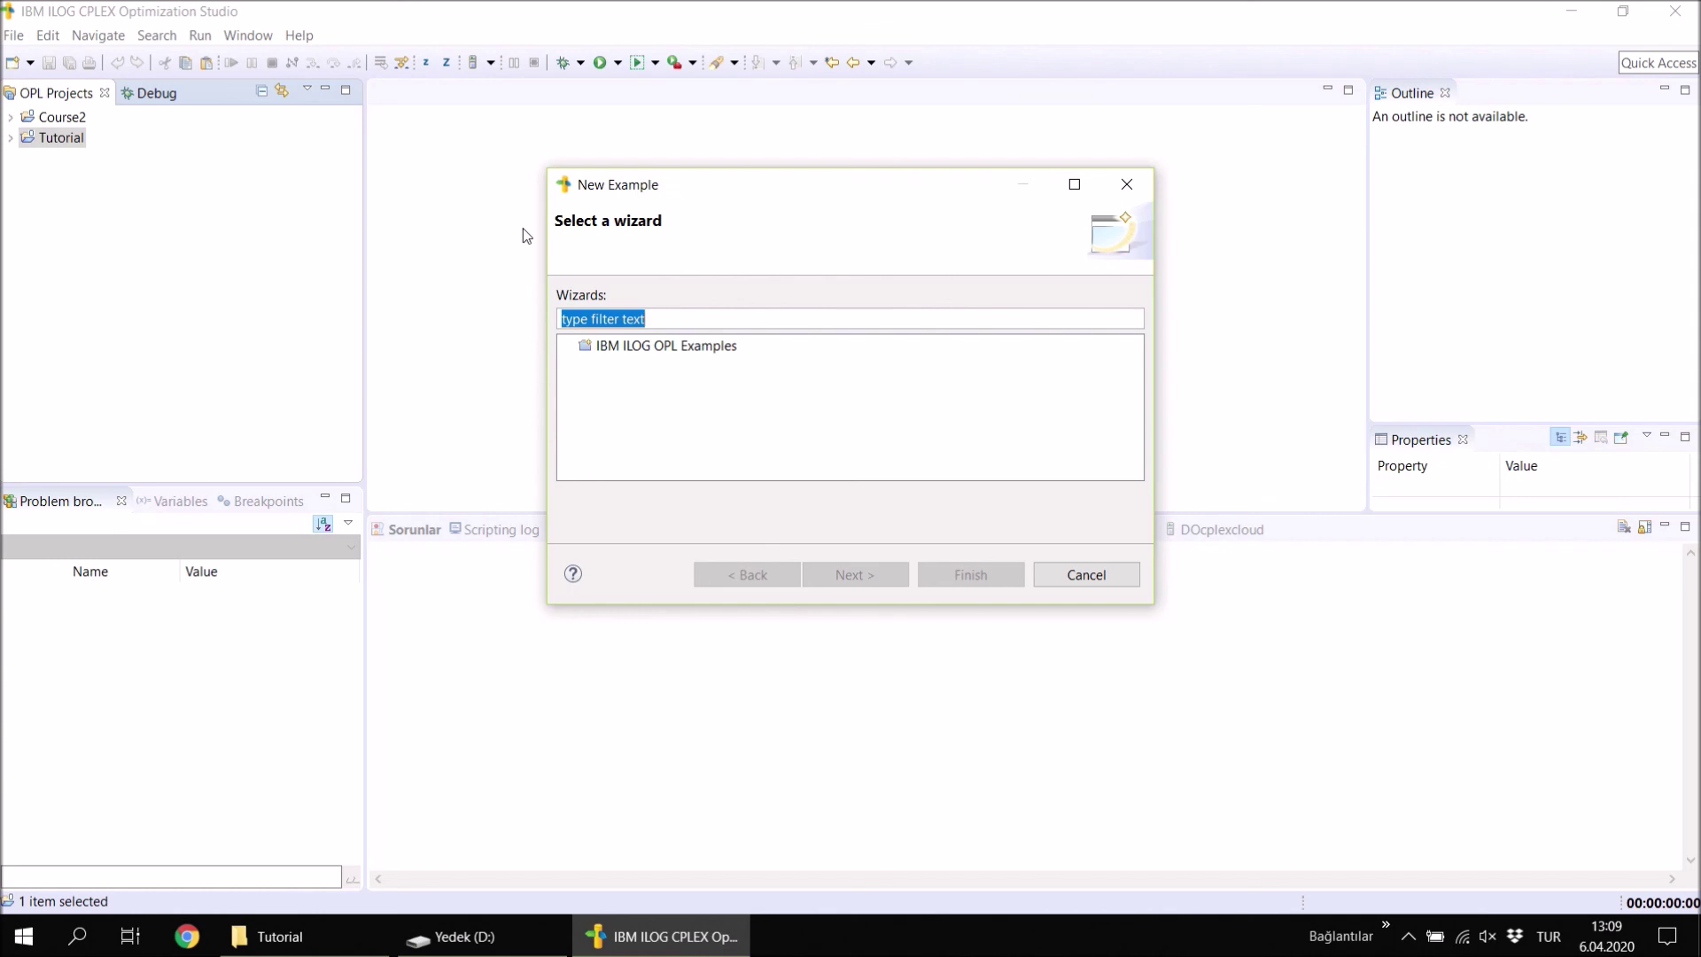
click(661, 350)
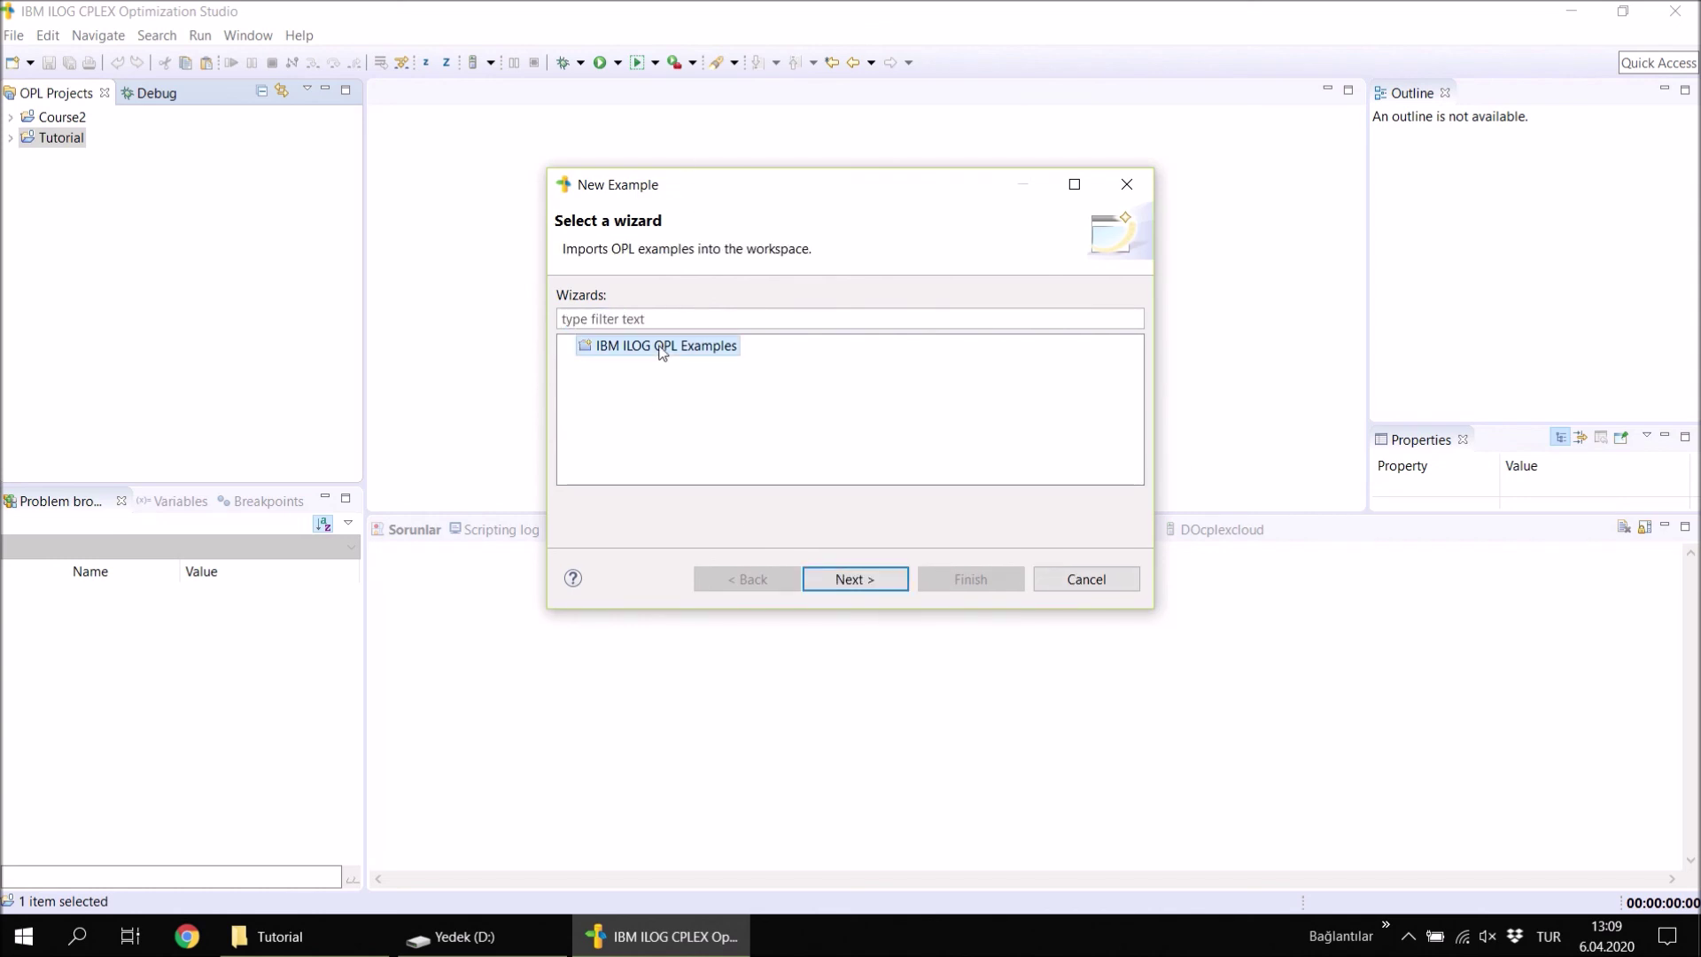
click(869, 577)
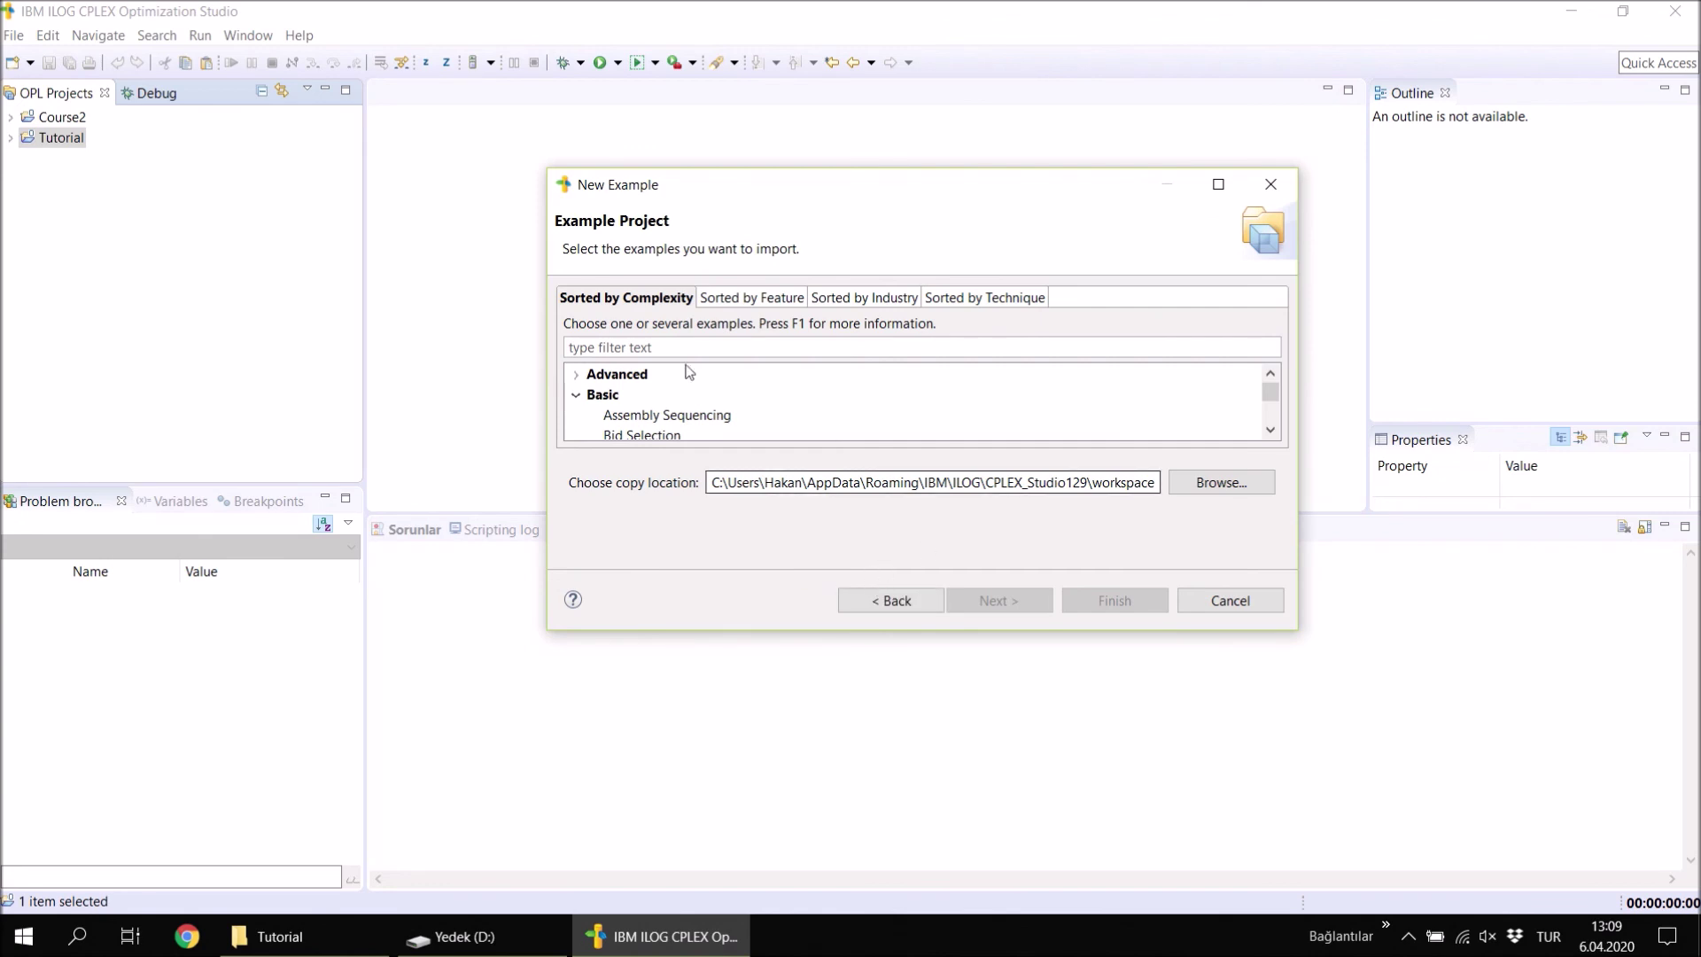
click(576, 395)
click(577, 415)
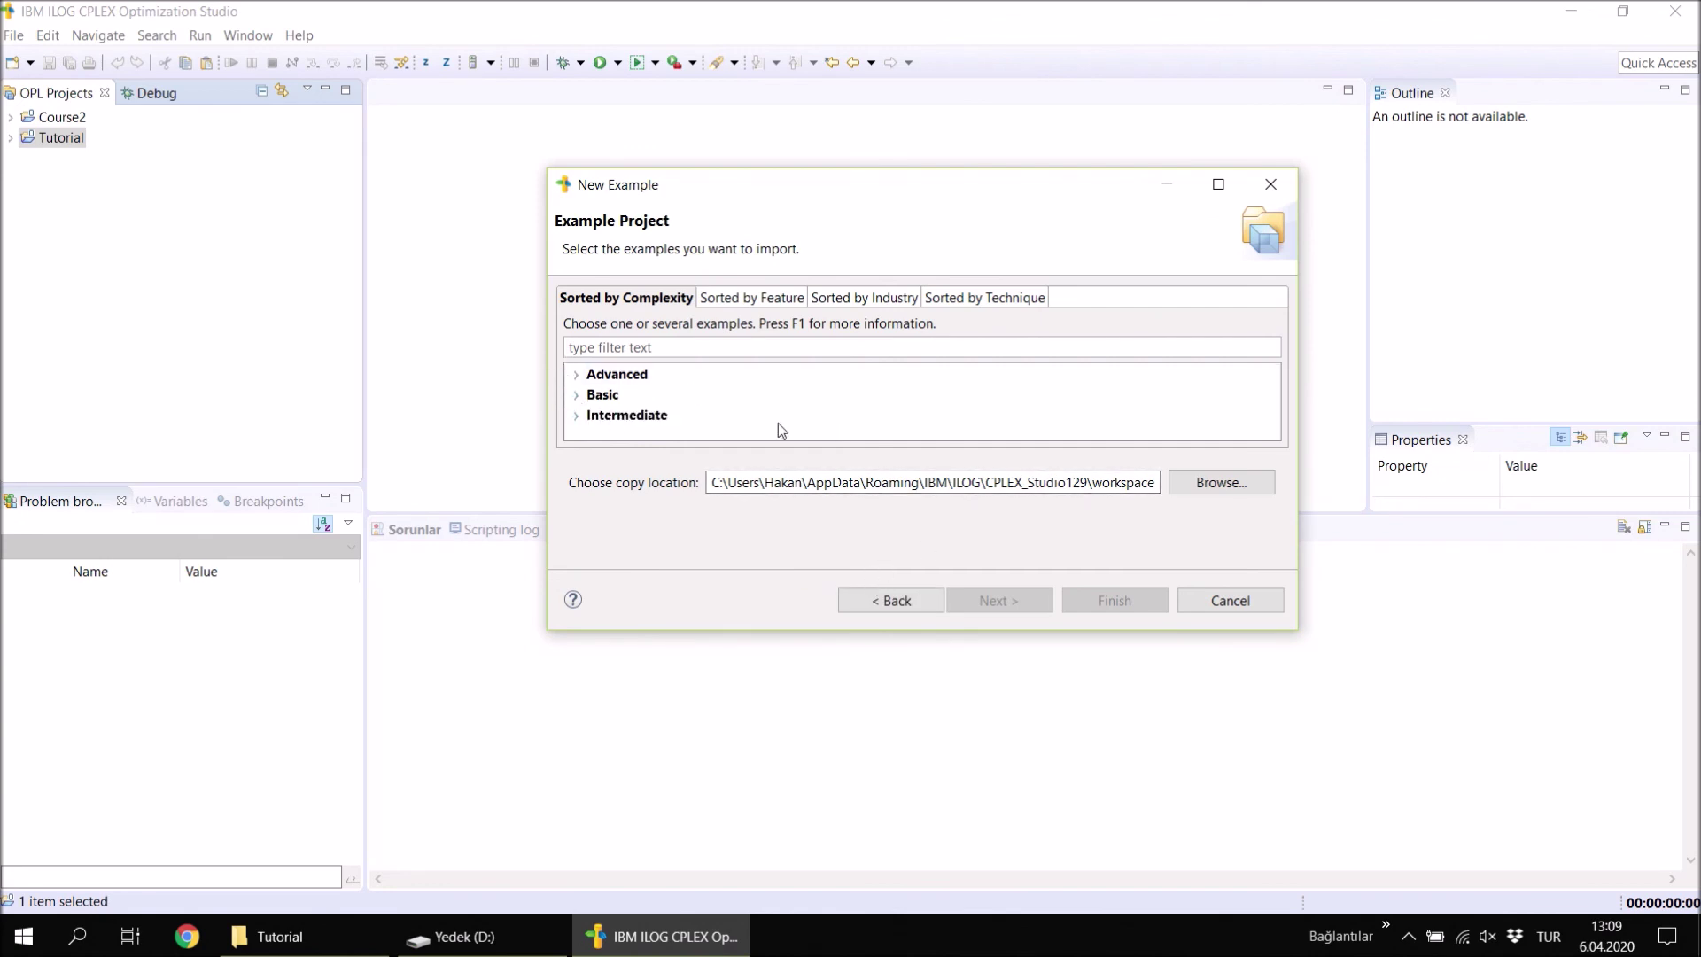
drag(897, 169, 896, 54)
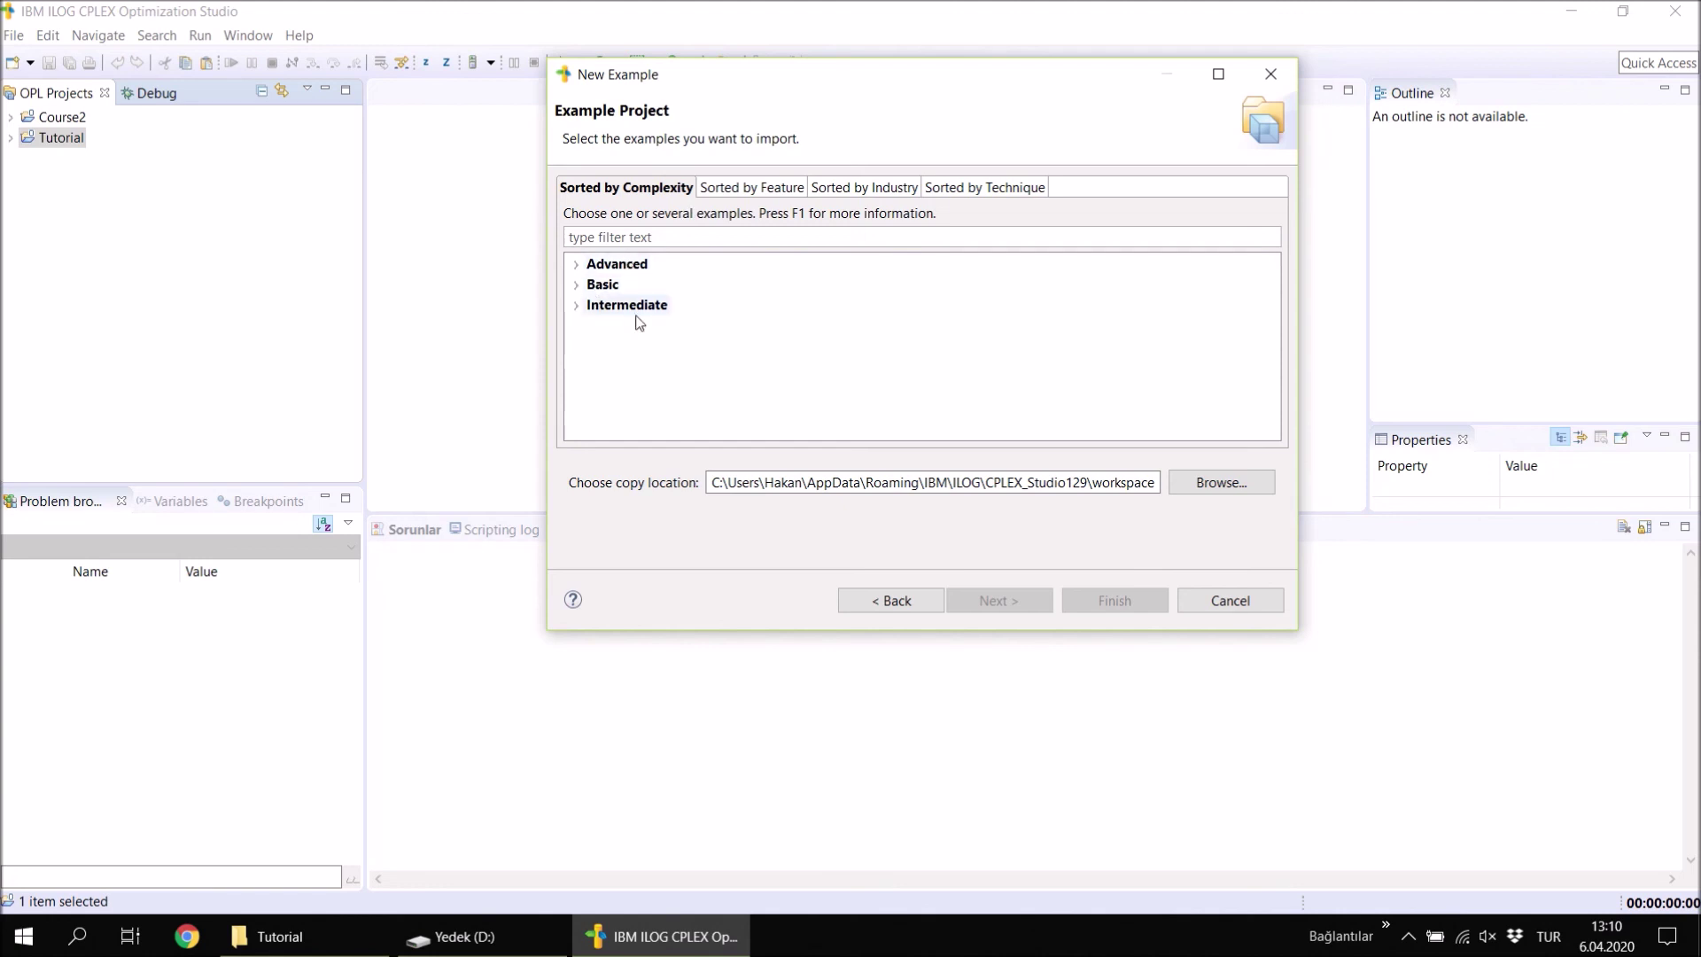
Examine the example categories sorted by feature and by industry, collapsing expanded groups to see the category names.
click(723, 190)
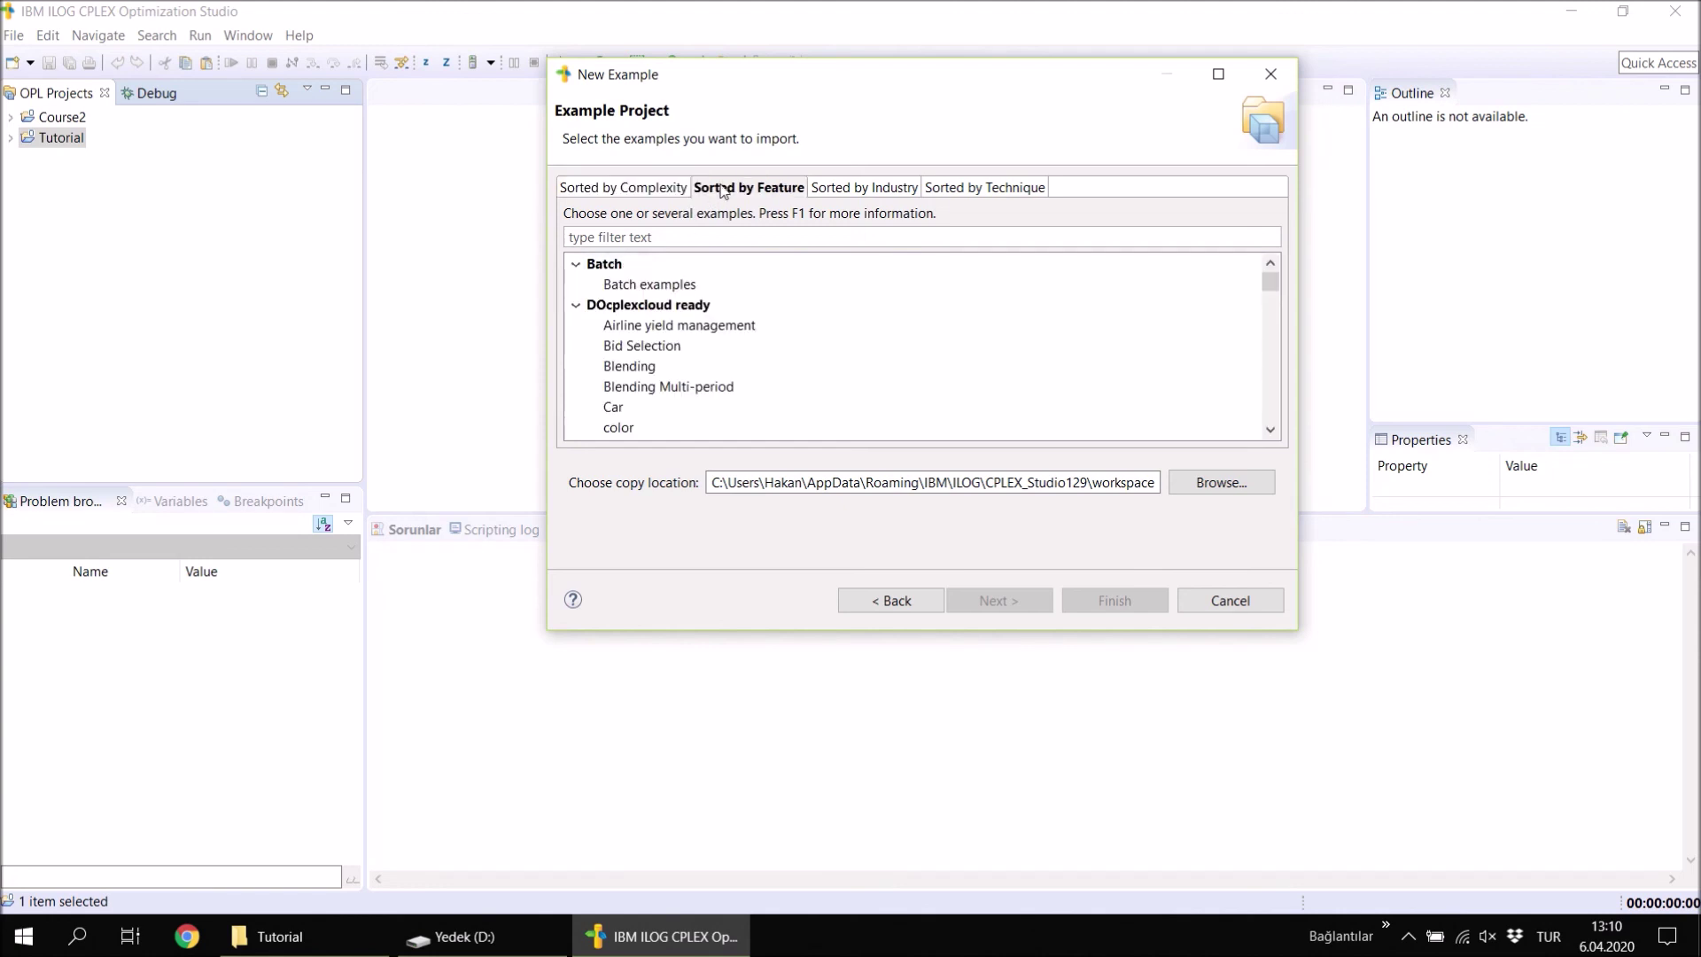
click(575, 304)
click(576, 264)
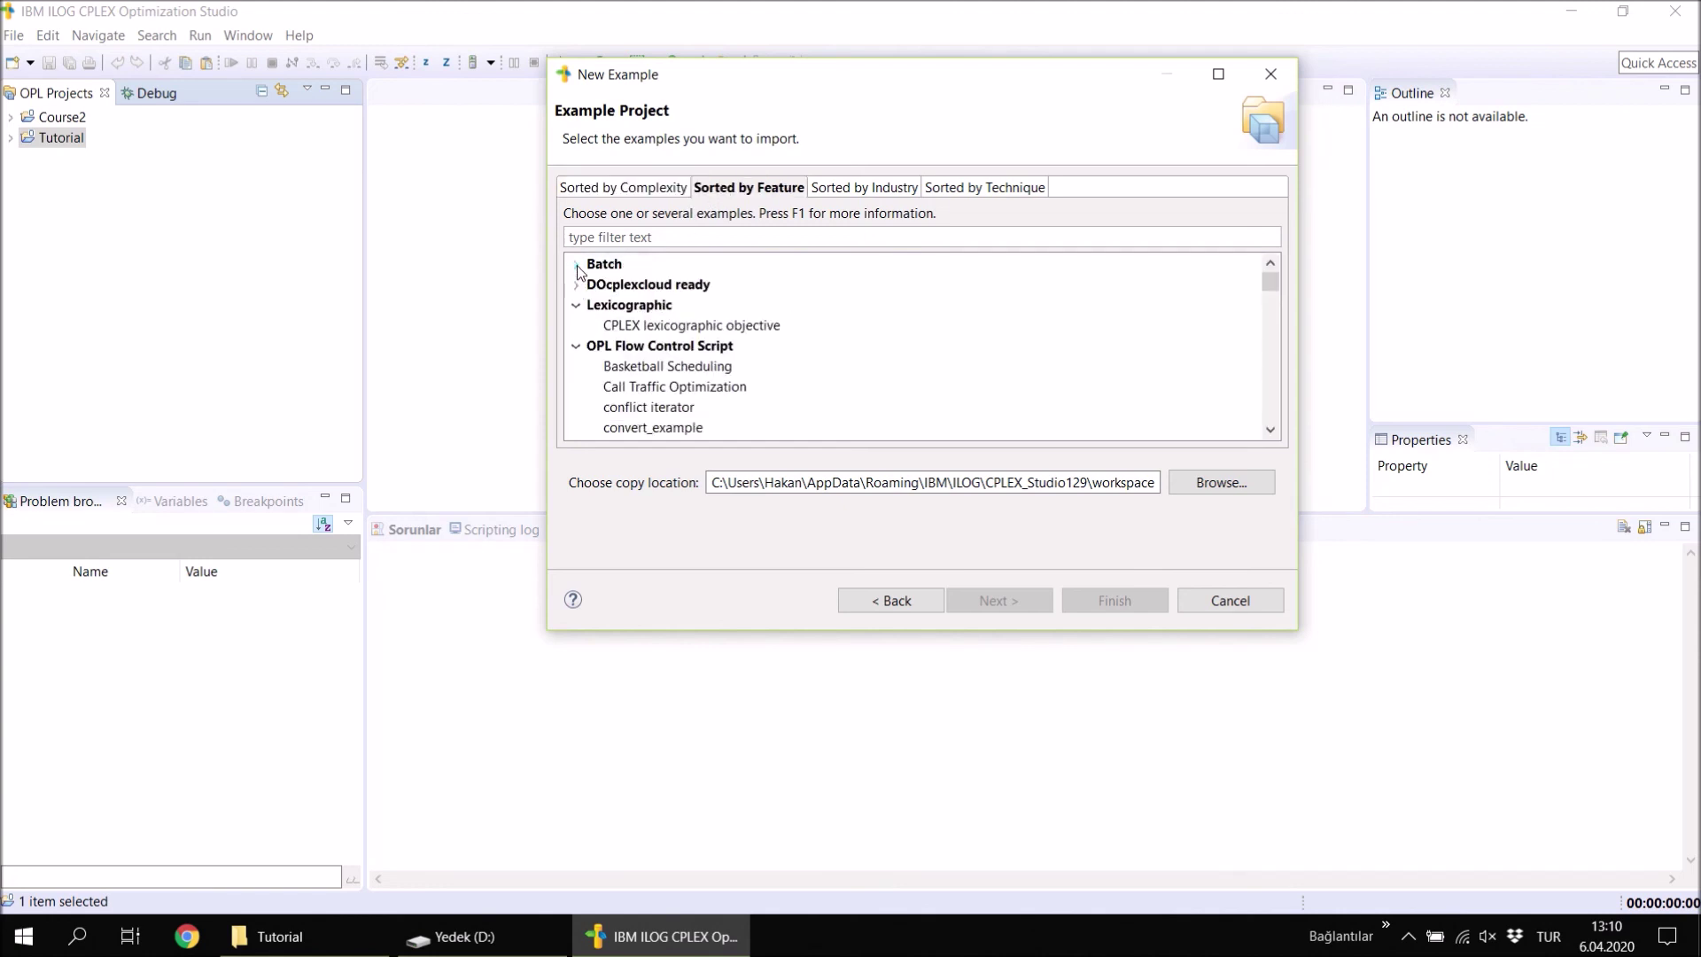
click(576, 346)
click(576, 305)
click(576, 345)
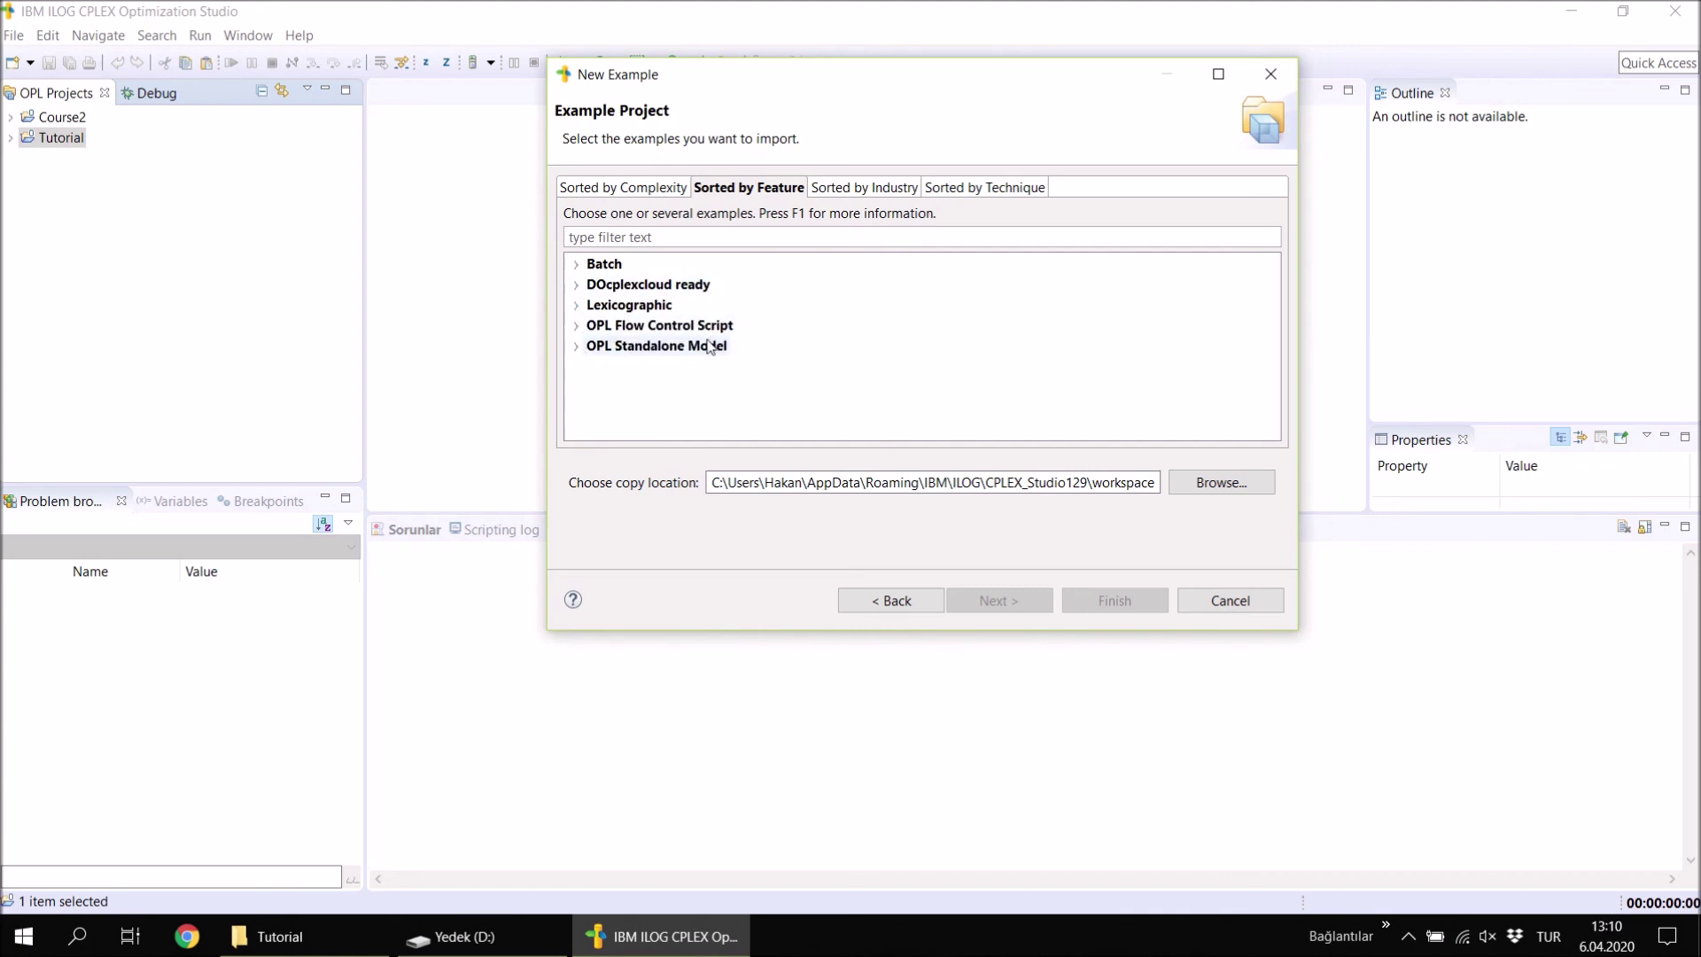
click(840, 191)
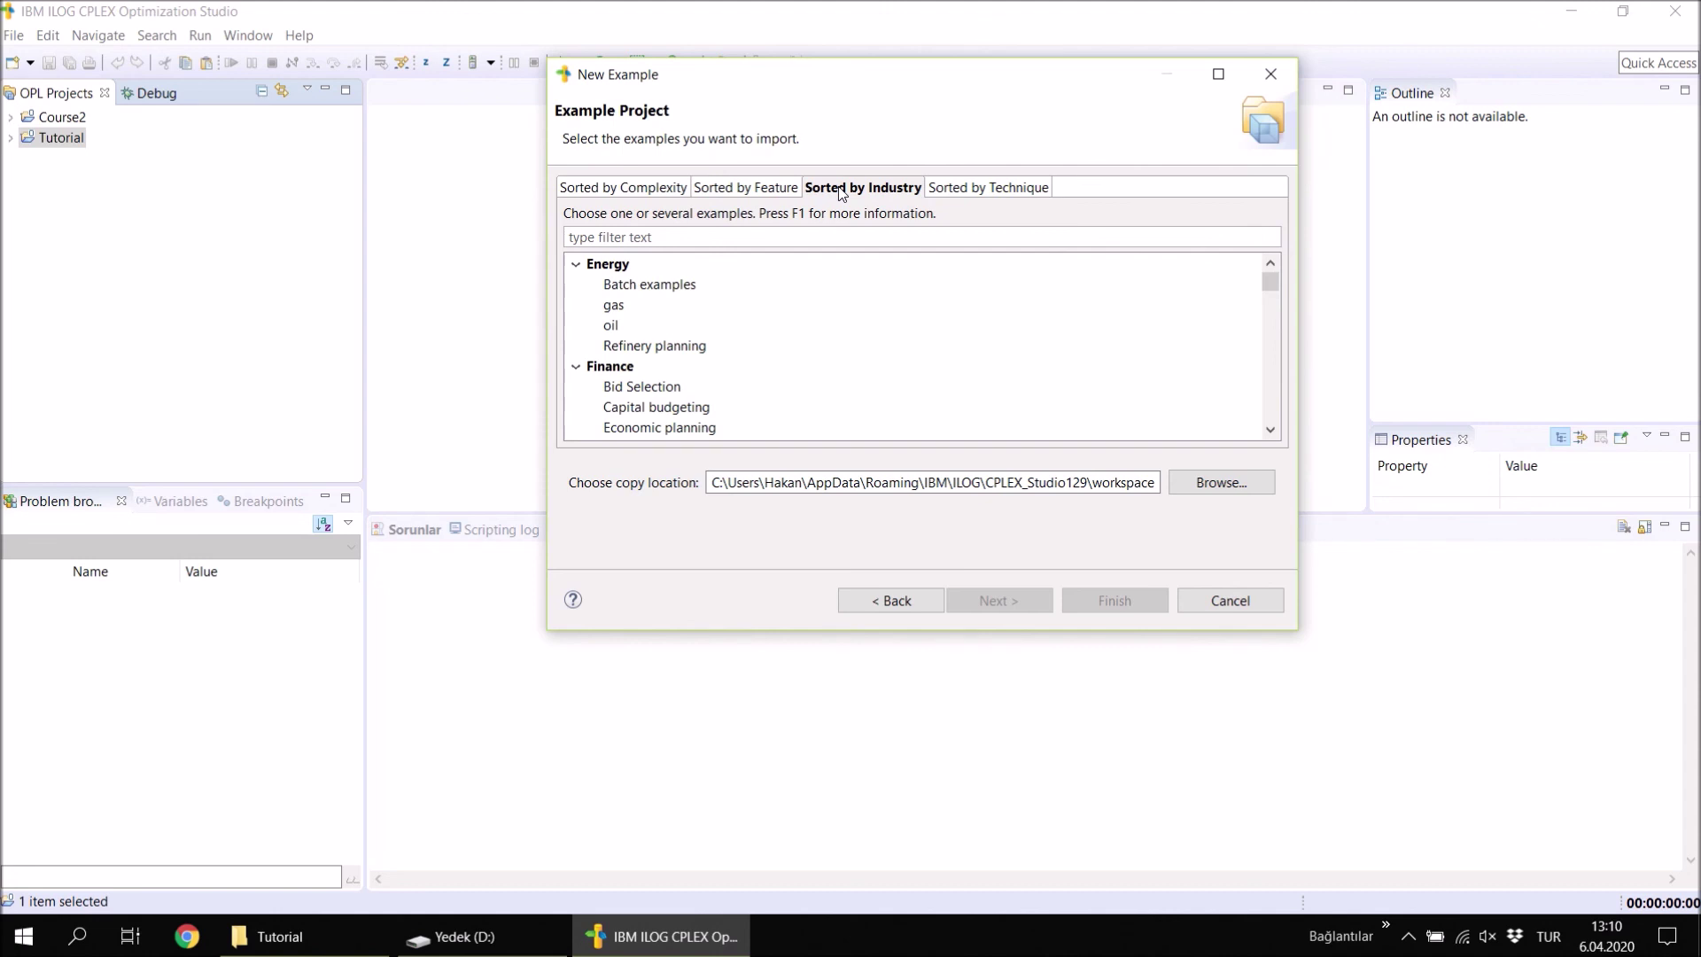
click(576, 264)
Sort the examples by technique and collapse the categories from Constraint Programming through Mixed Integer Linear Programming.
click(963, 192)
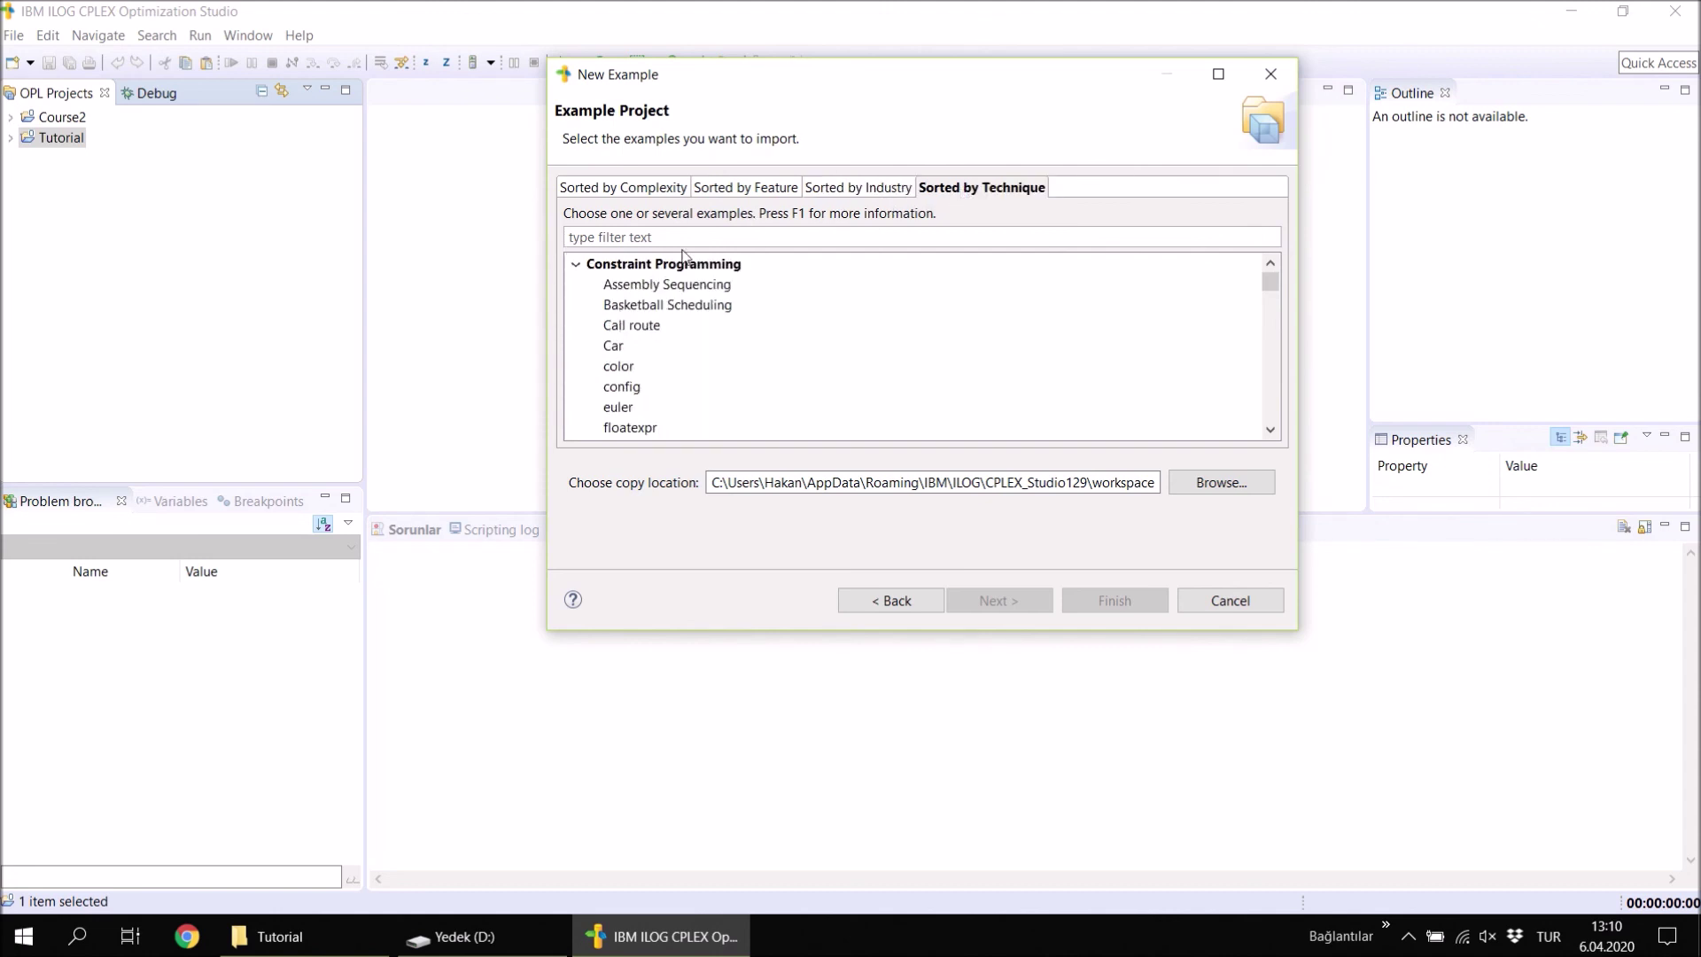
click(576, 264)
click(576, 284)
click(576, 285)
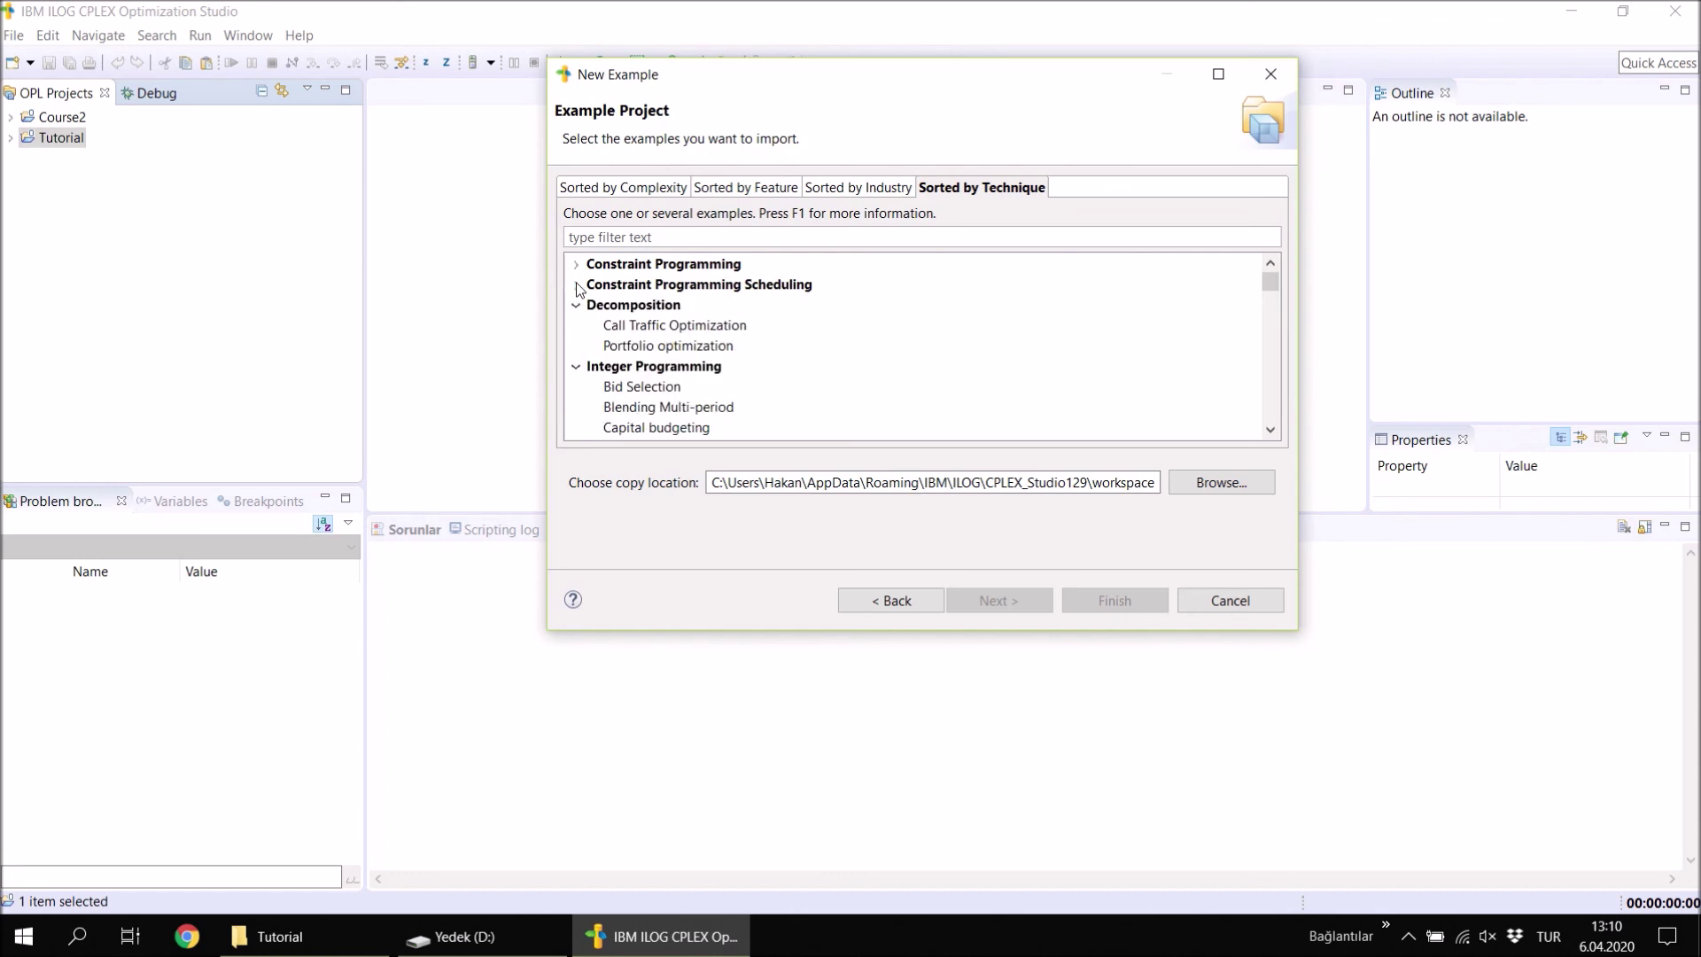
click(577, 306)
click(577, 326)
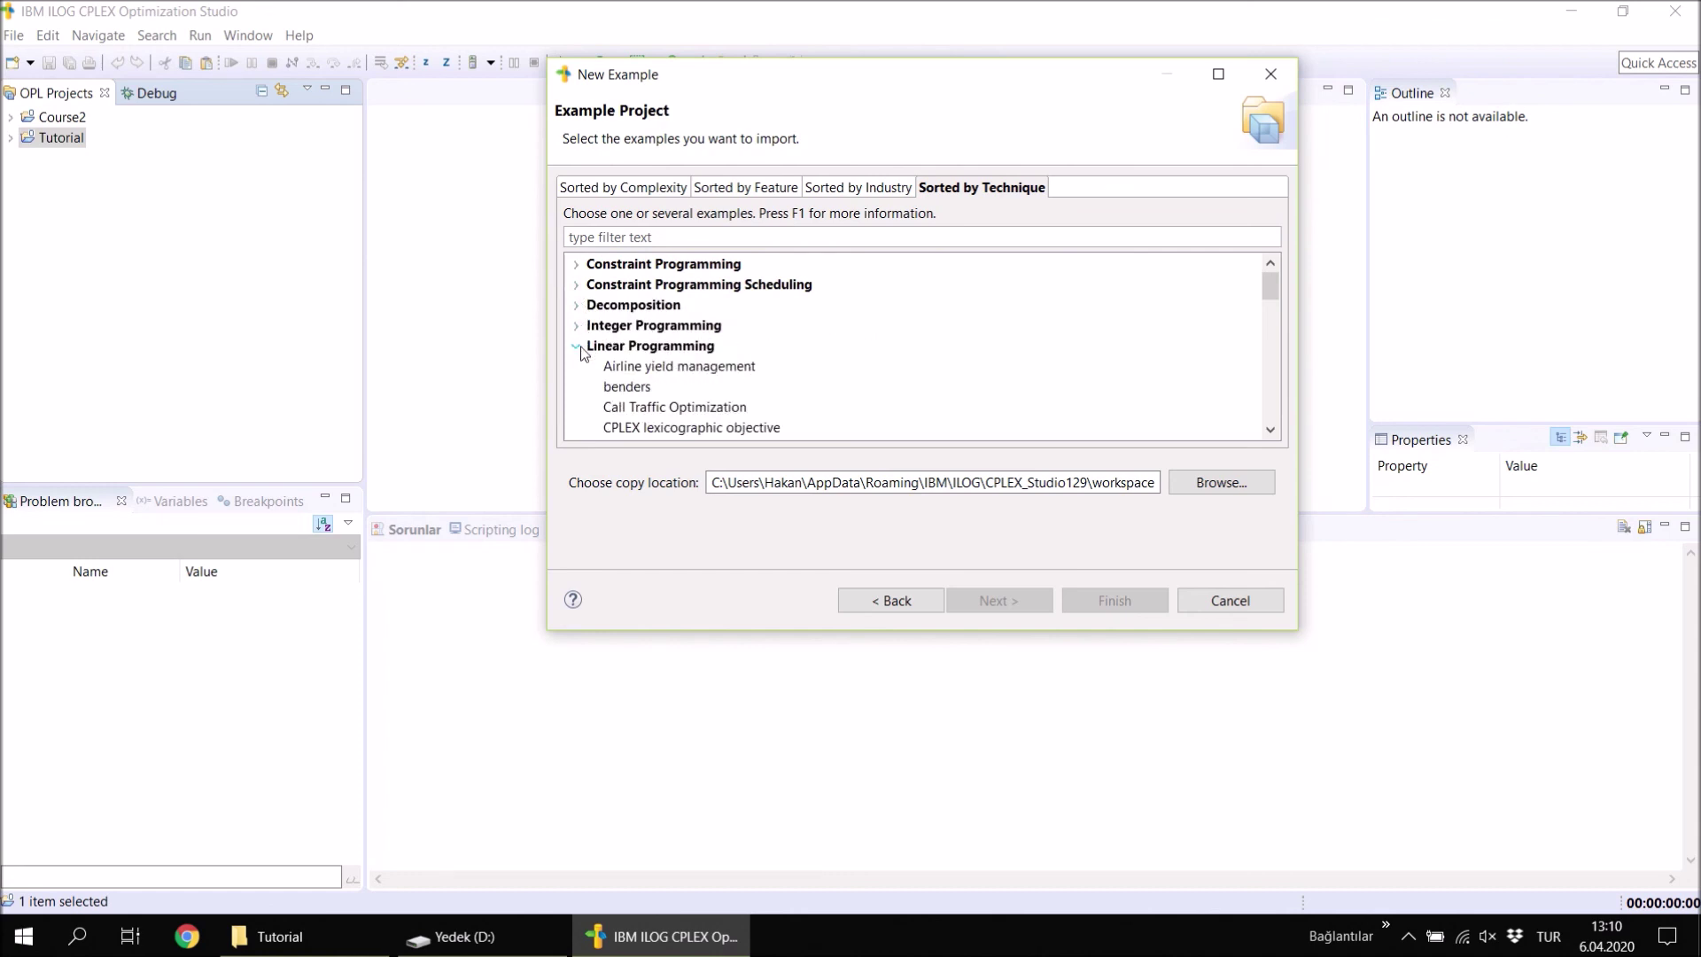
click(577, 346)
click(576, 367)
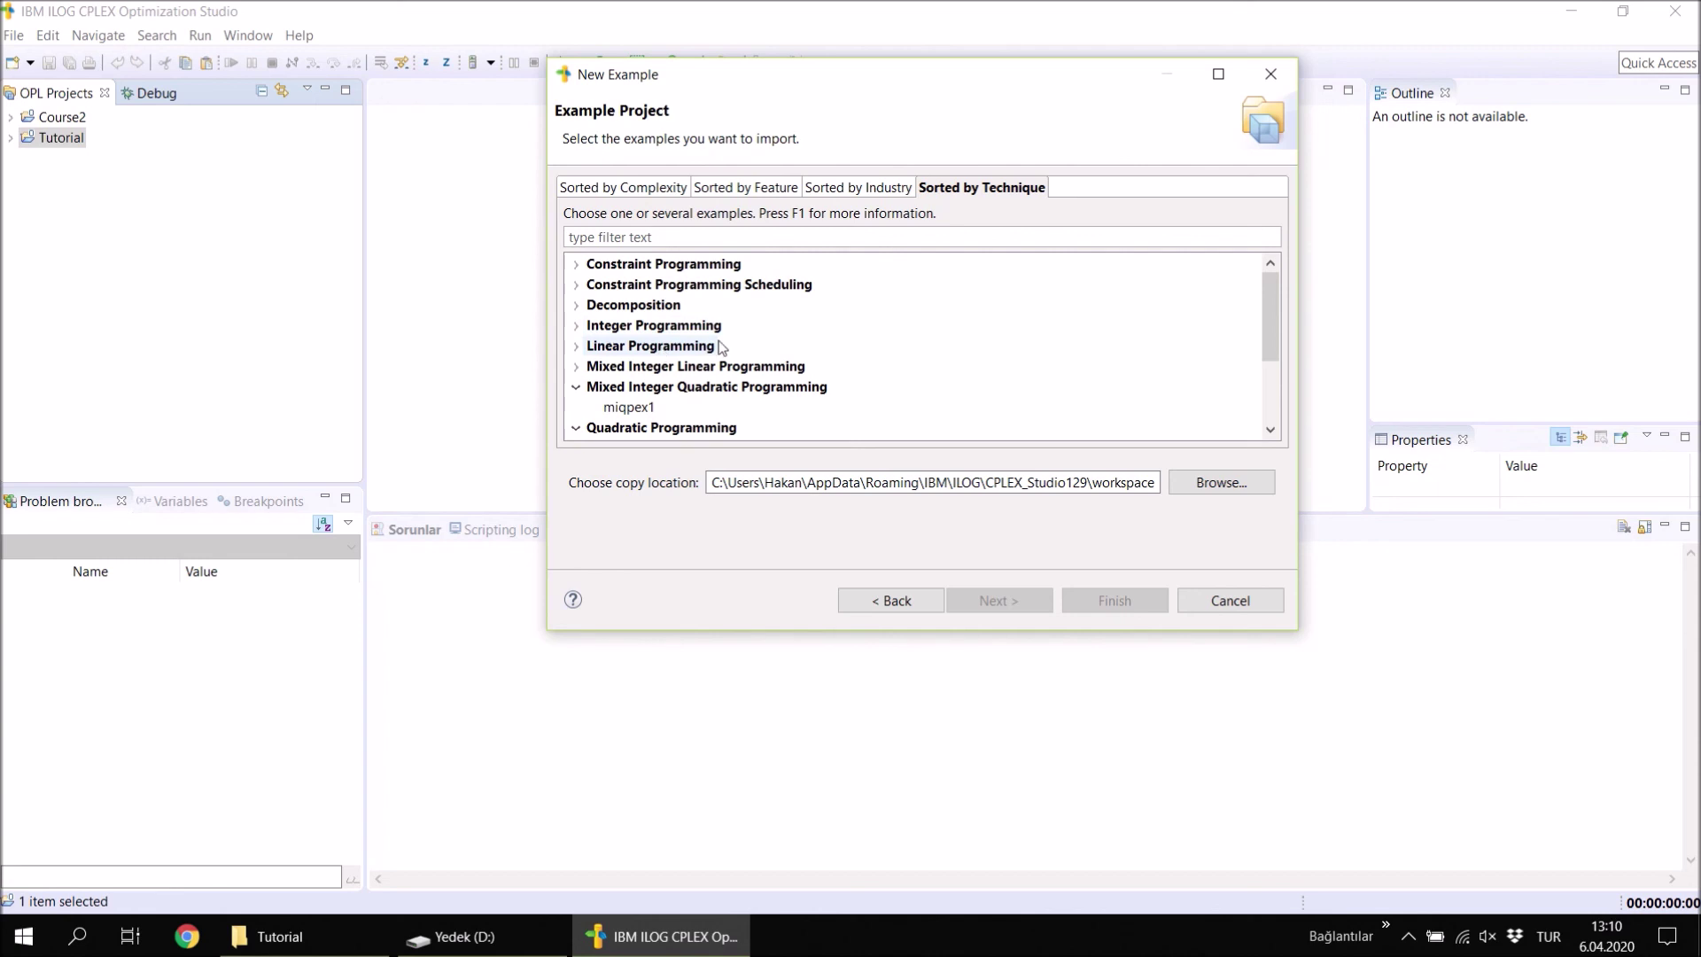
Browse the Linear Programming examples and import the cutstock example into the workspace at the default copy location.
click(578, 348)
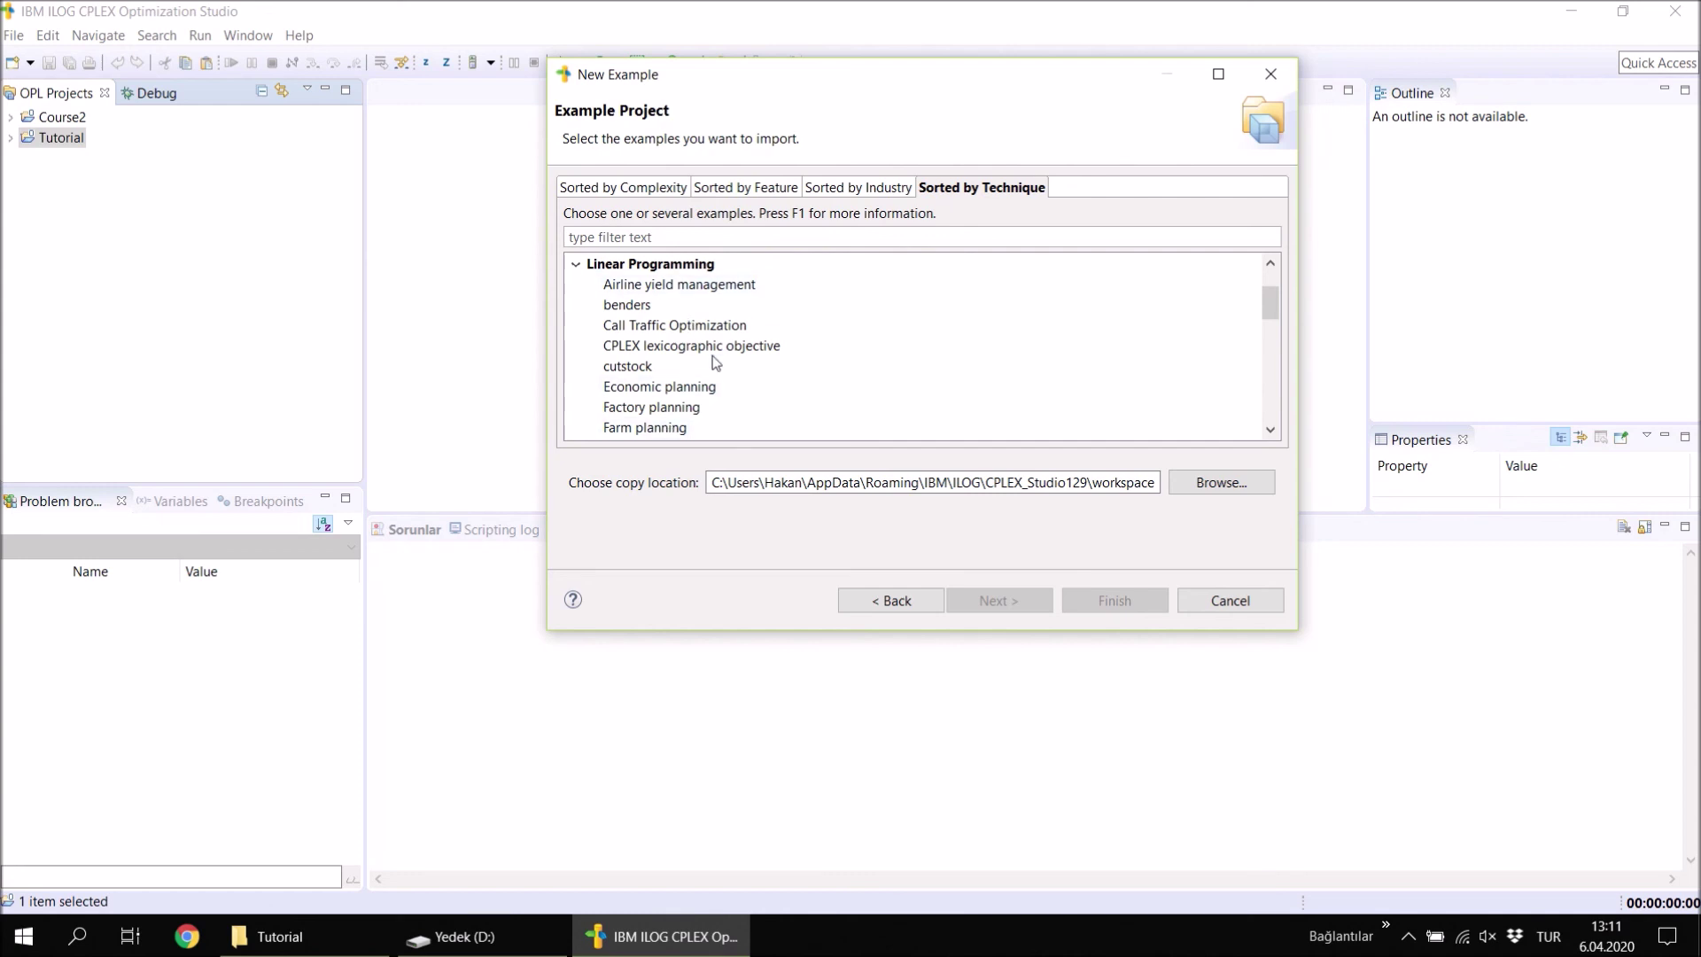
scroll(715, 357, down, 4)
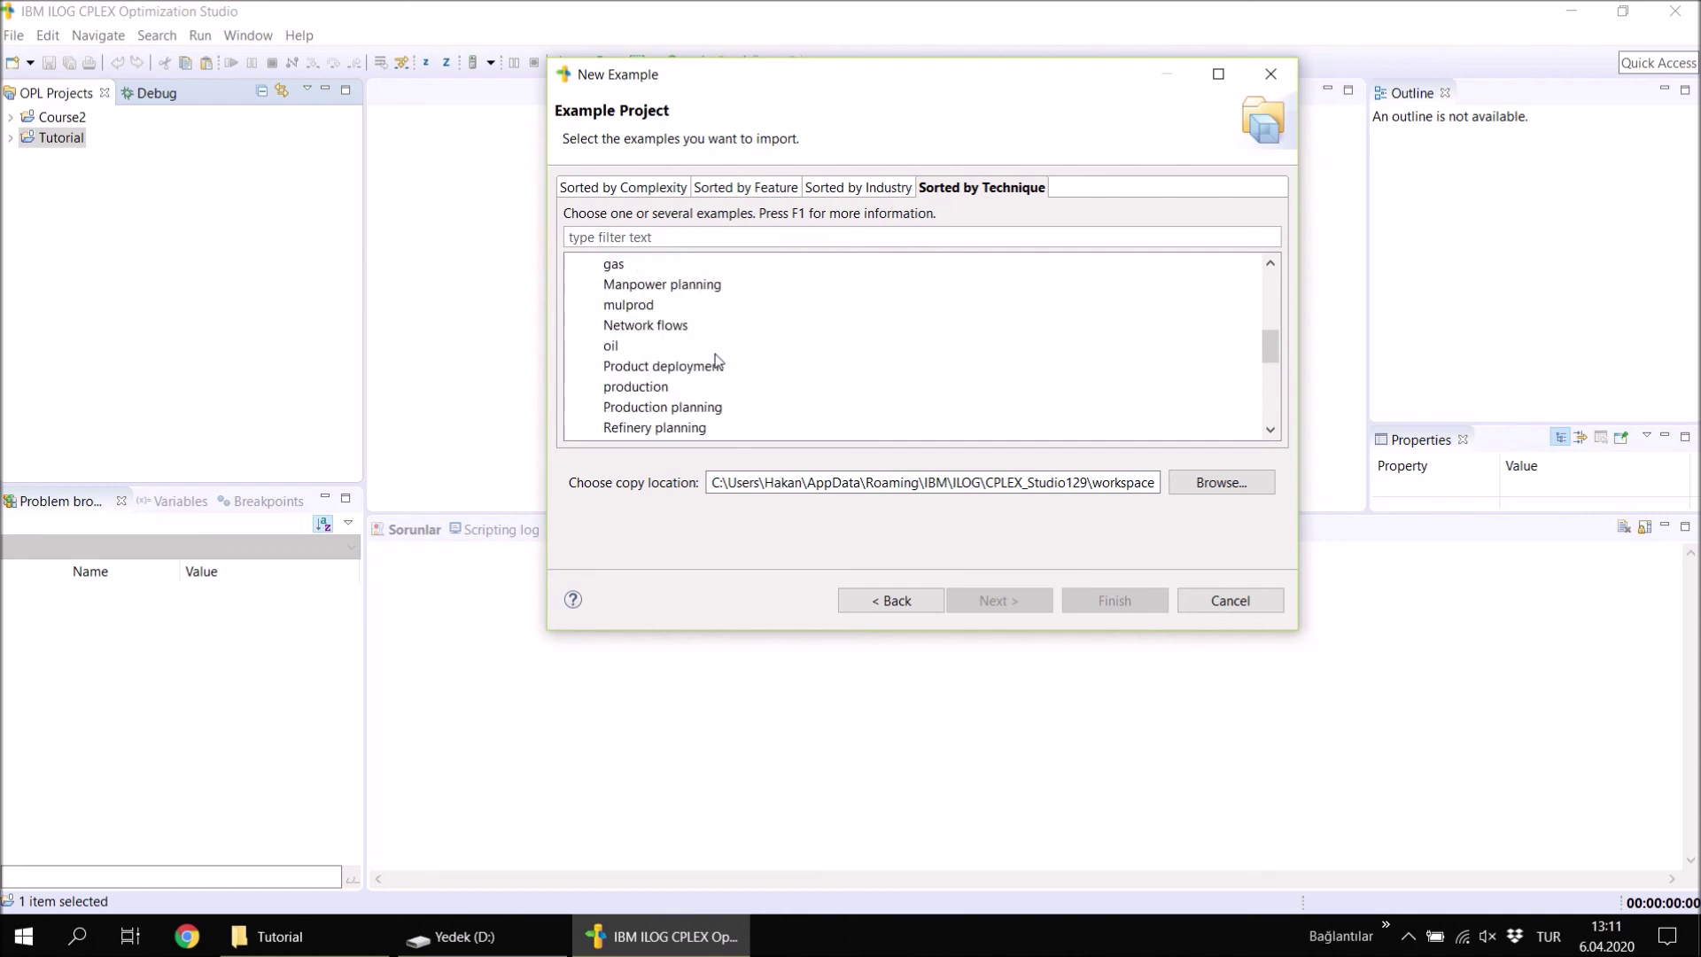
scroll(716, 357, down, 1)
scroll(719, 361, down, 3)
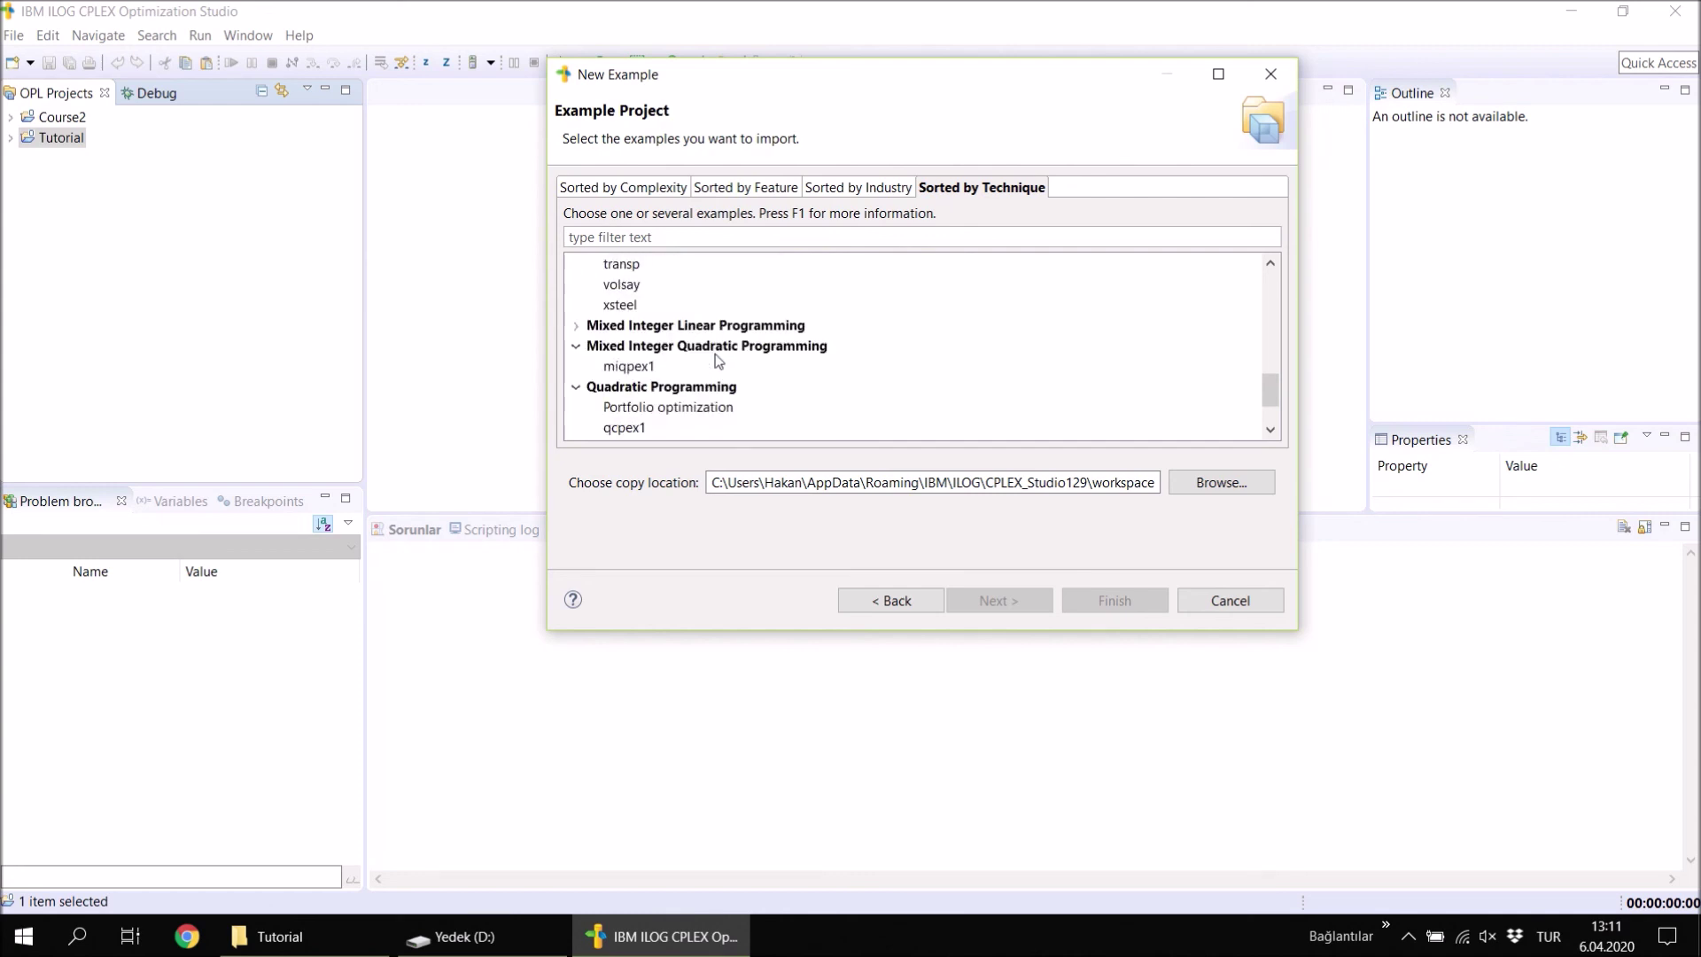
scroll(718, 362, down, 1)
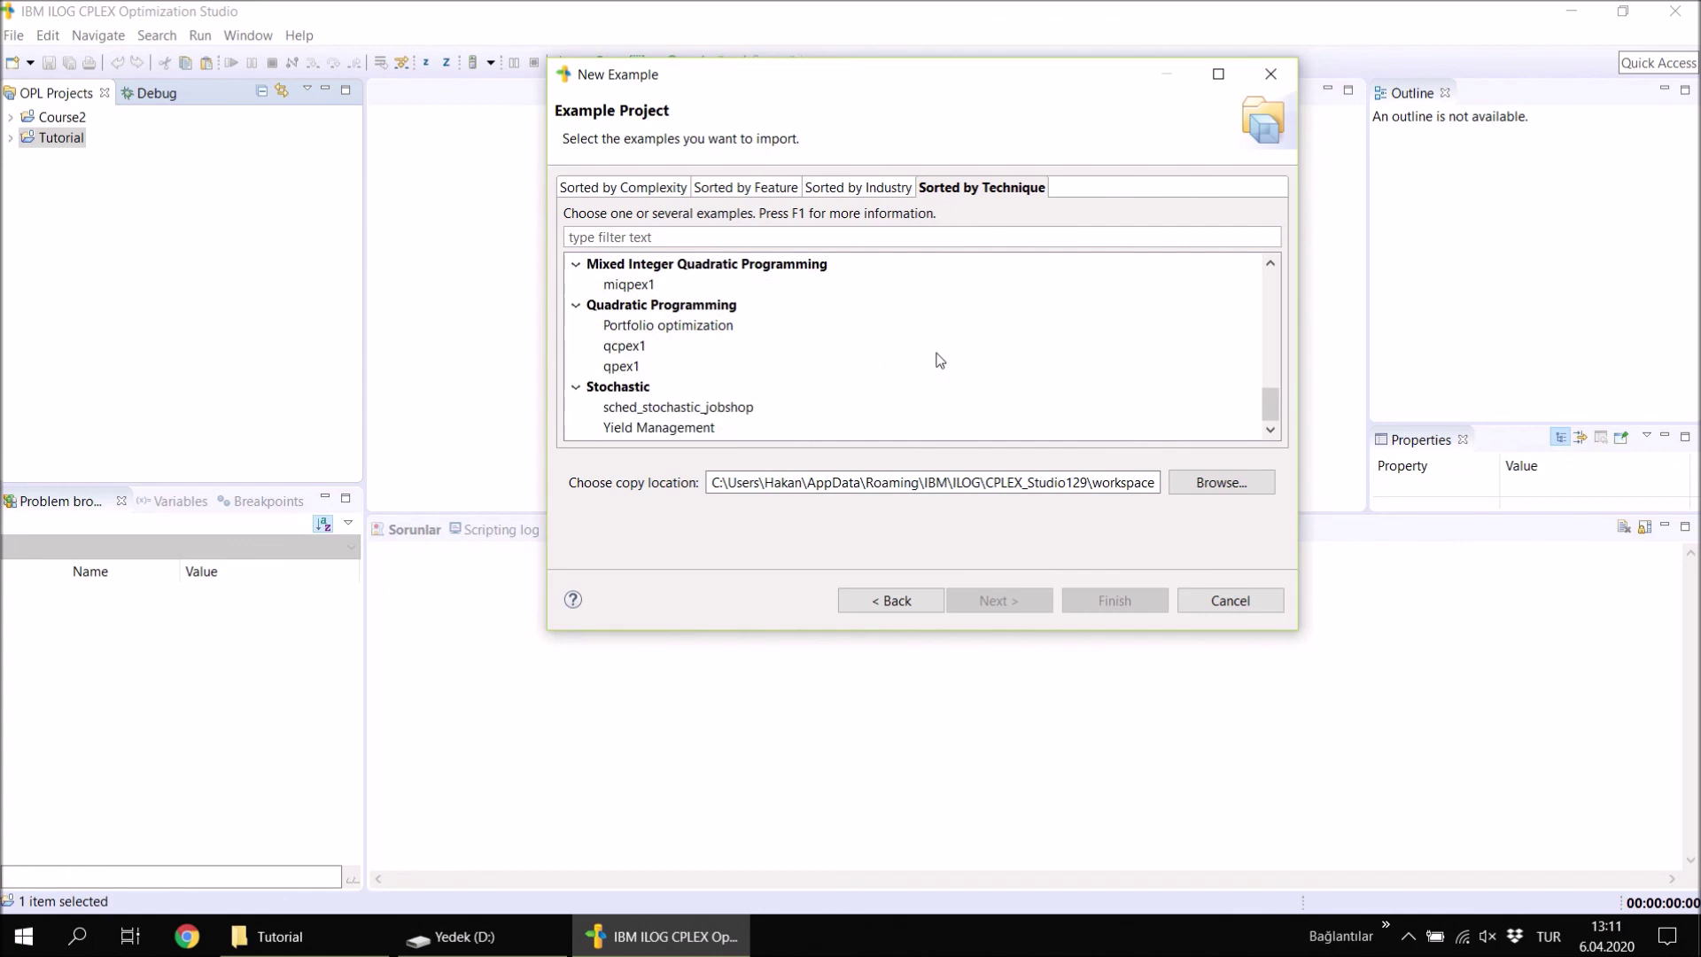
drag(1264, 401, 1262, 275)
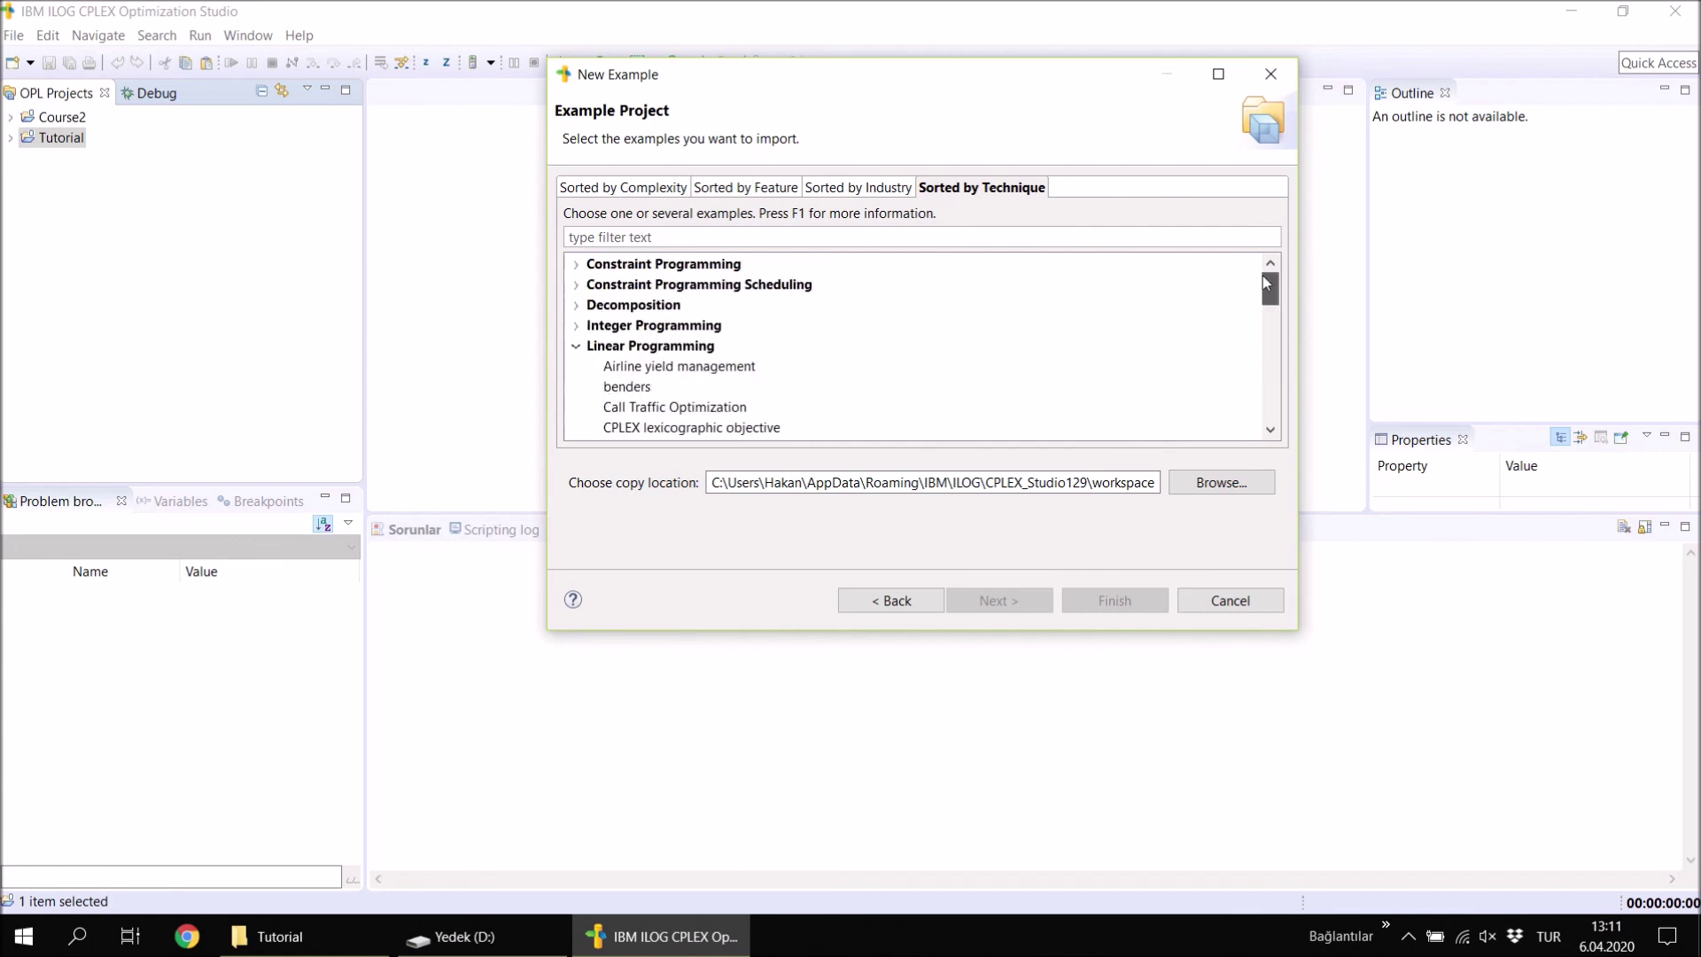
click(690, 372)
scroll(693, 382, down, 1)
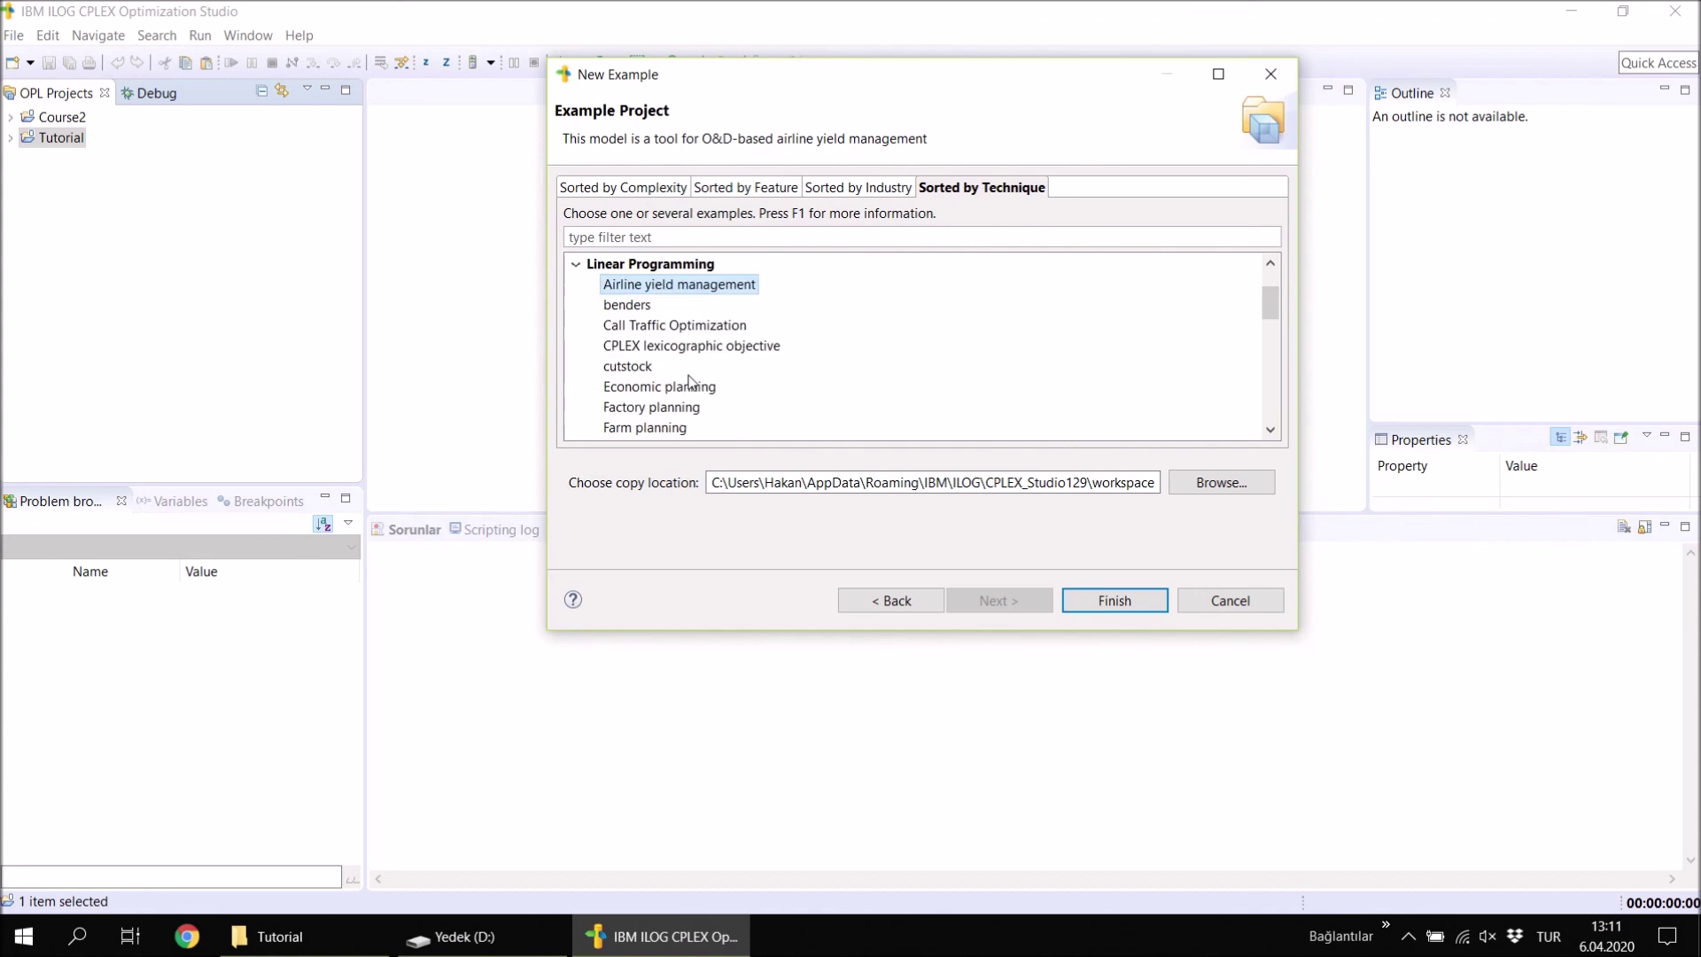
click(636, 368)
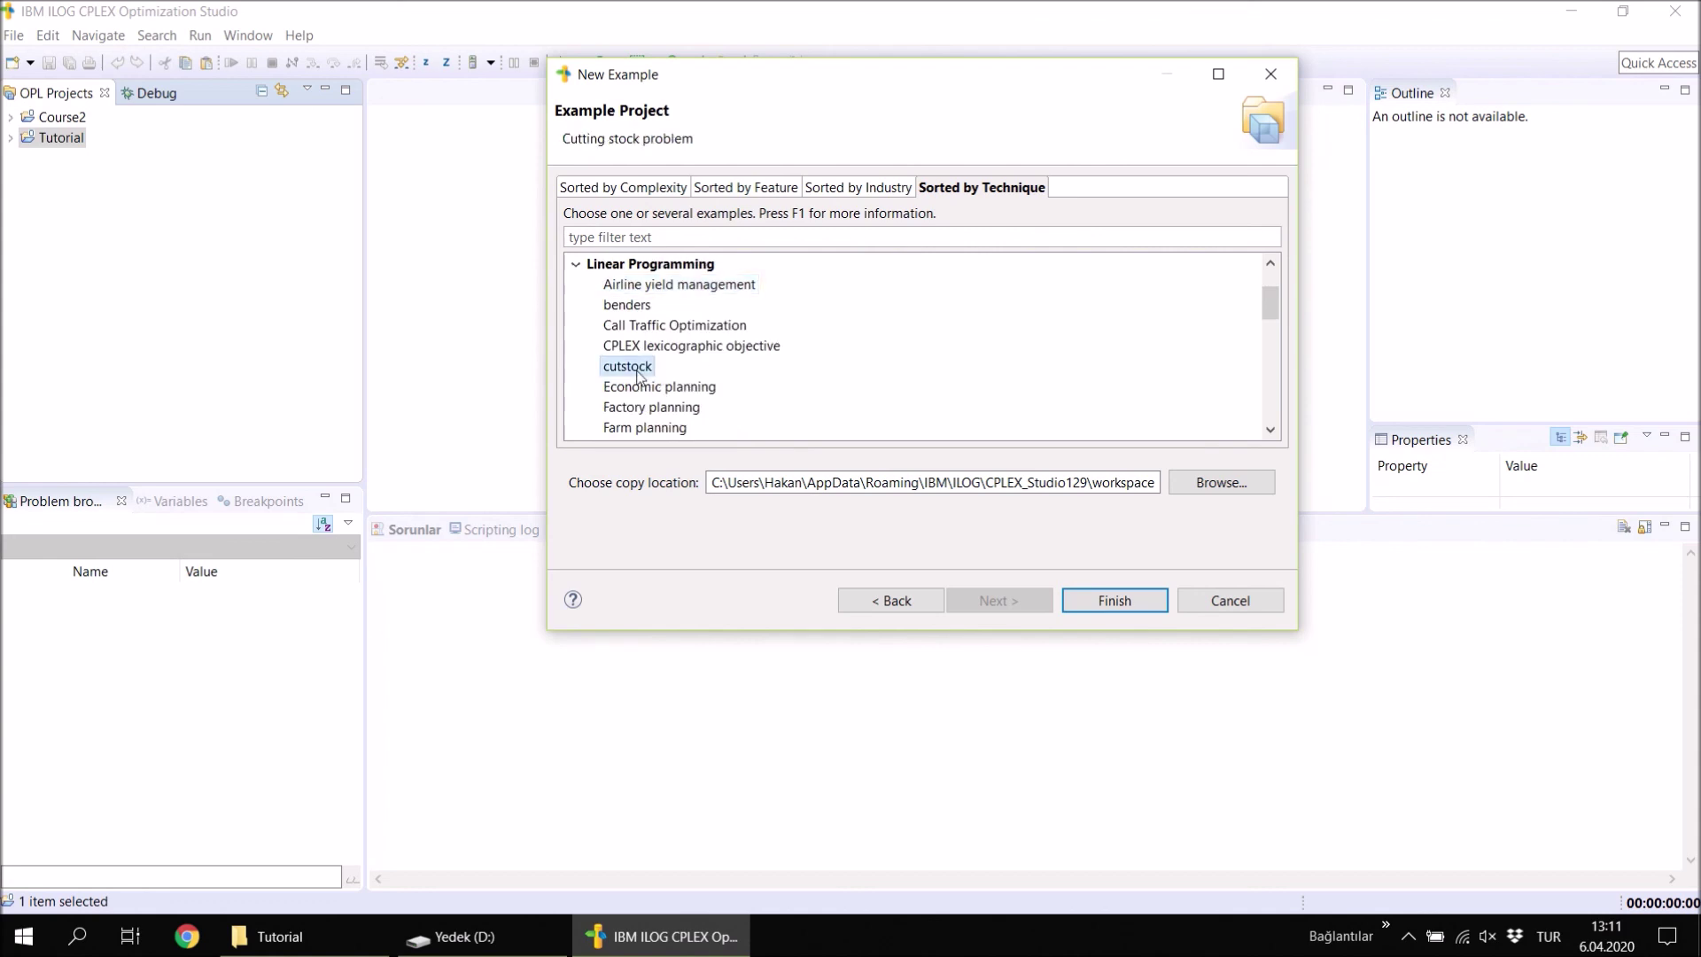
click(1112, 601)
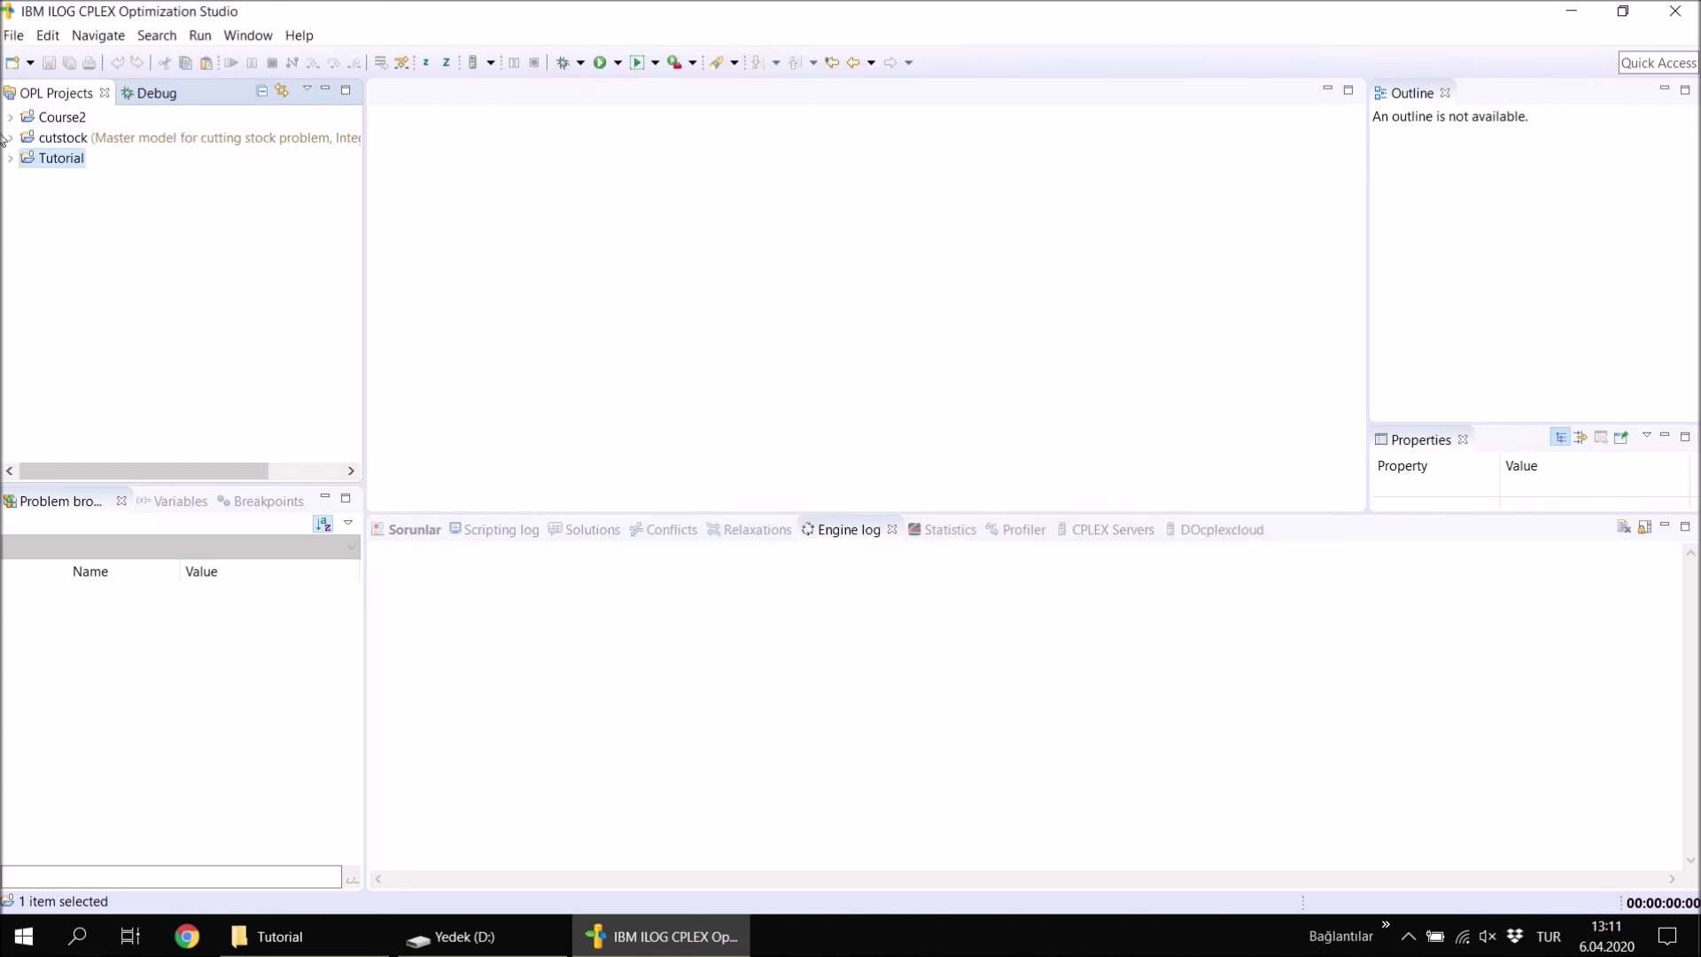
Expand the cutstock project and inspect the model and data files in its first two run configurations.
click(53, 140)
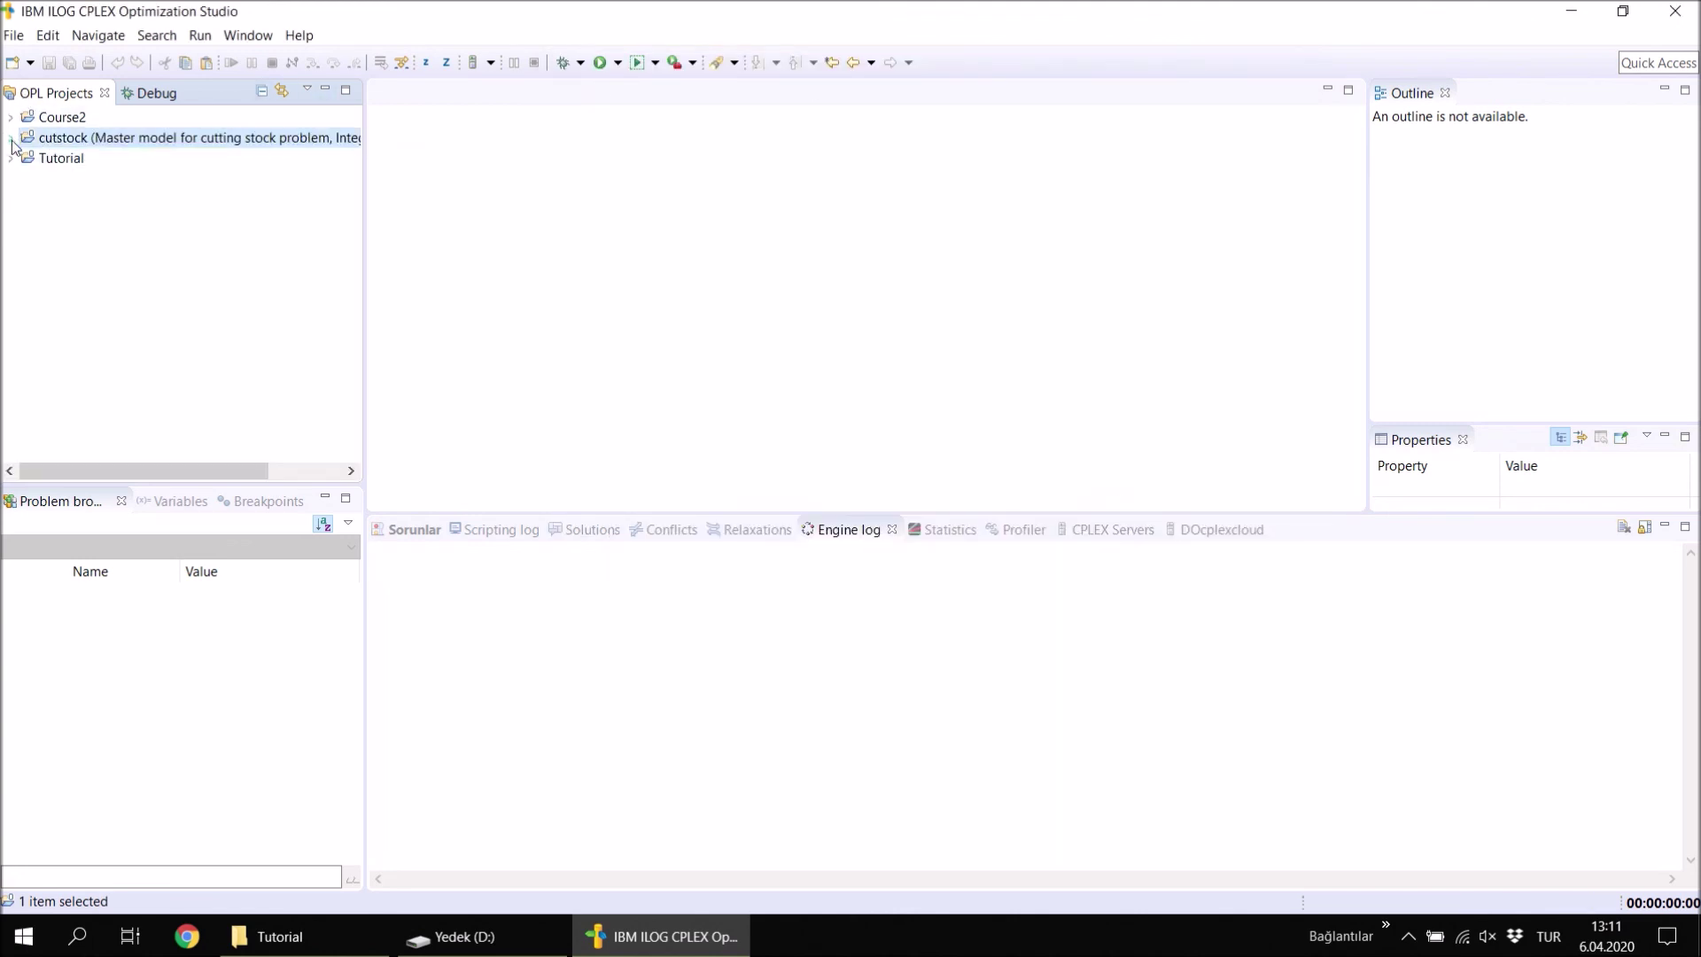
click(10, 140)
click(26, 159)
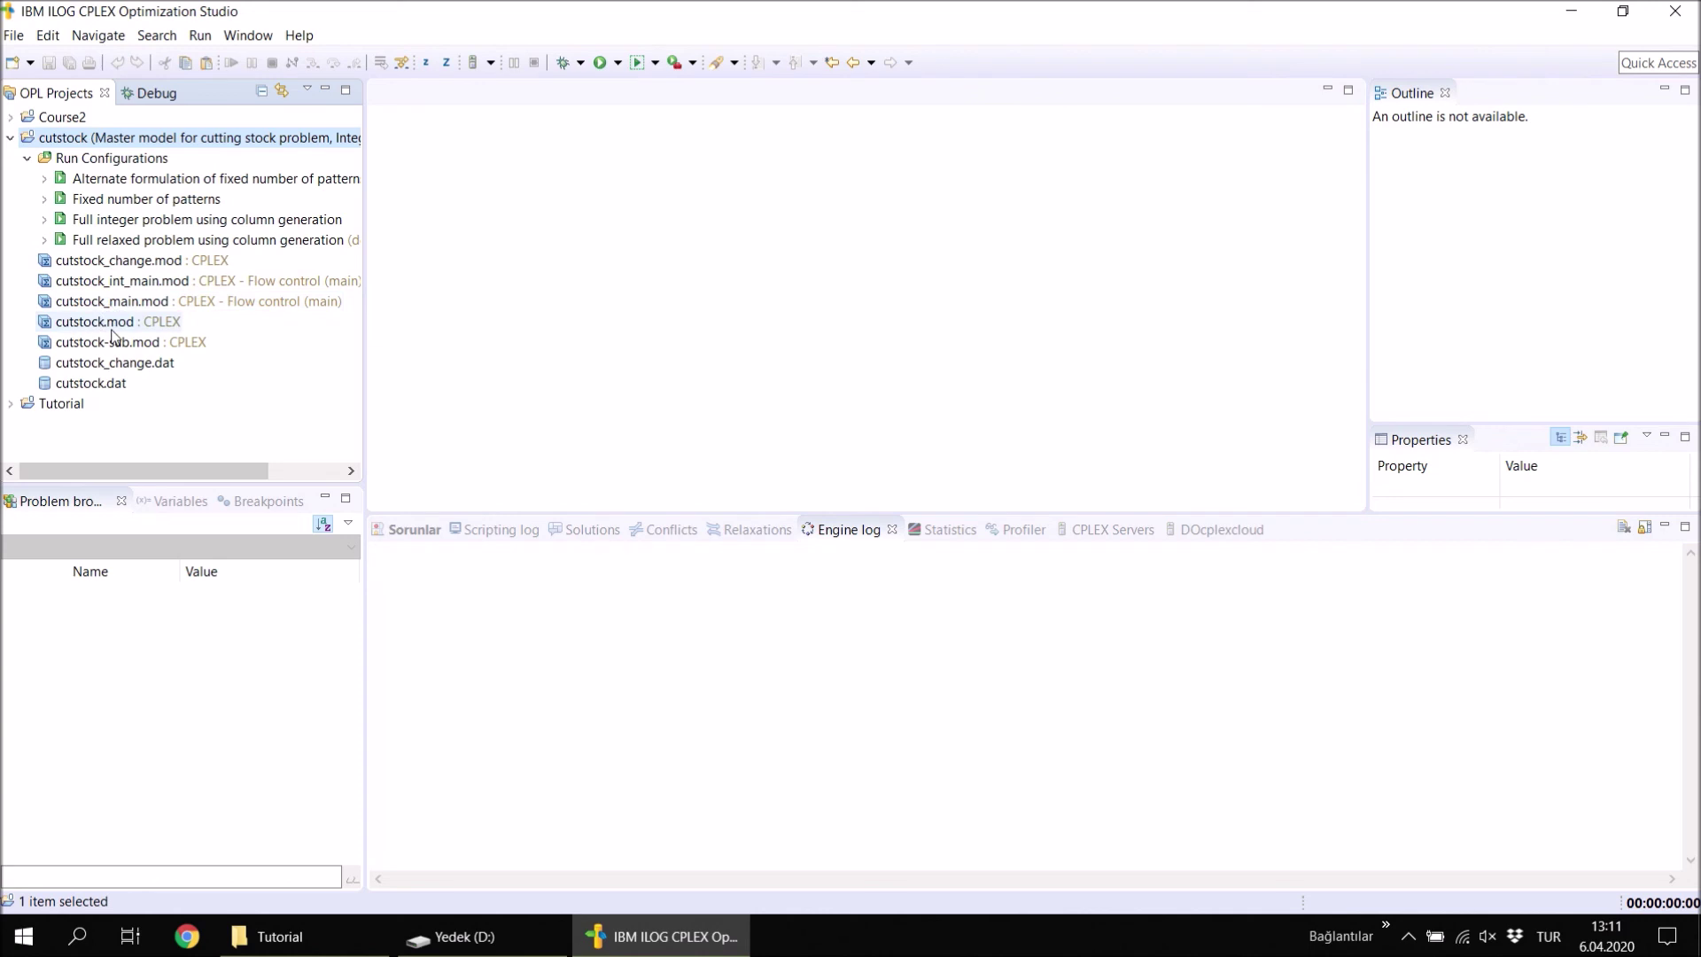
click(44, 180)
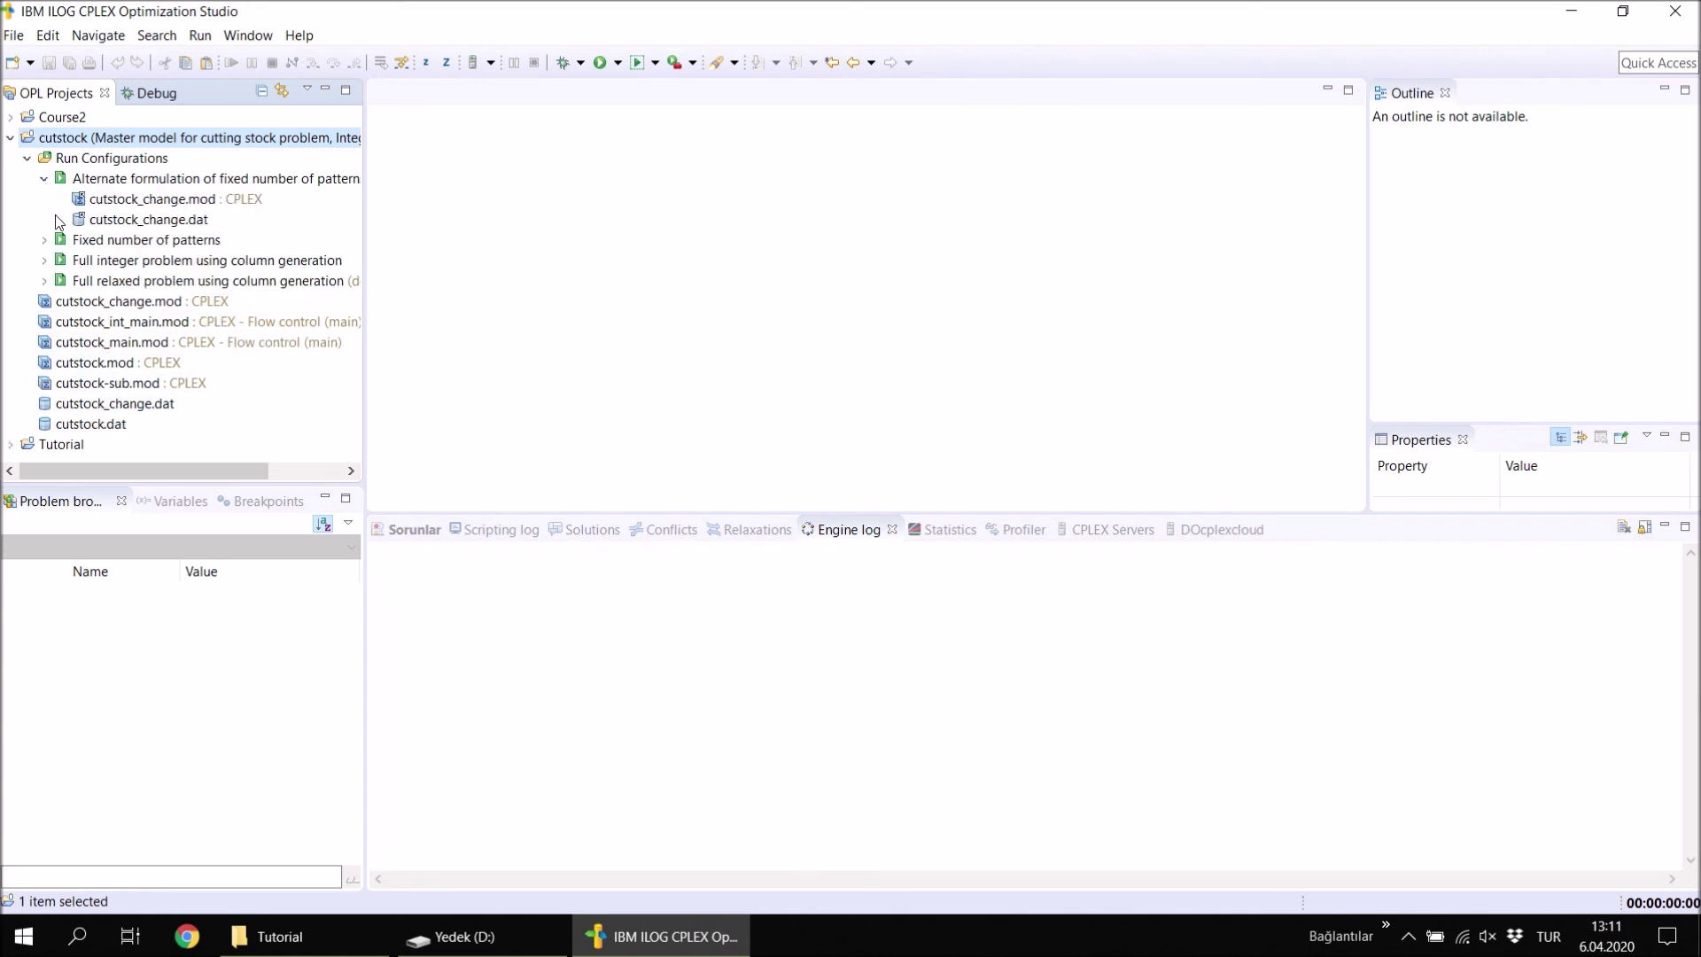
click(43, 240)
click(44, 178)
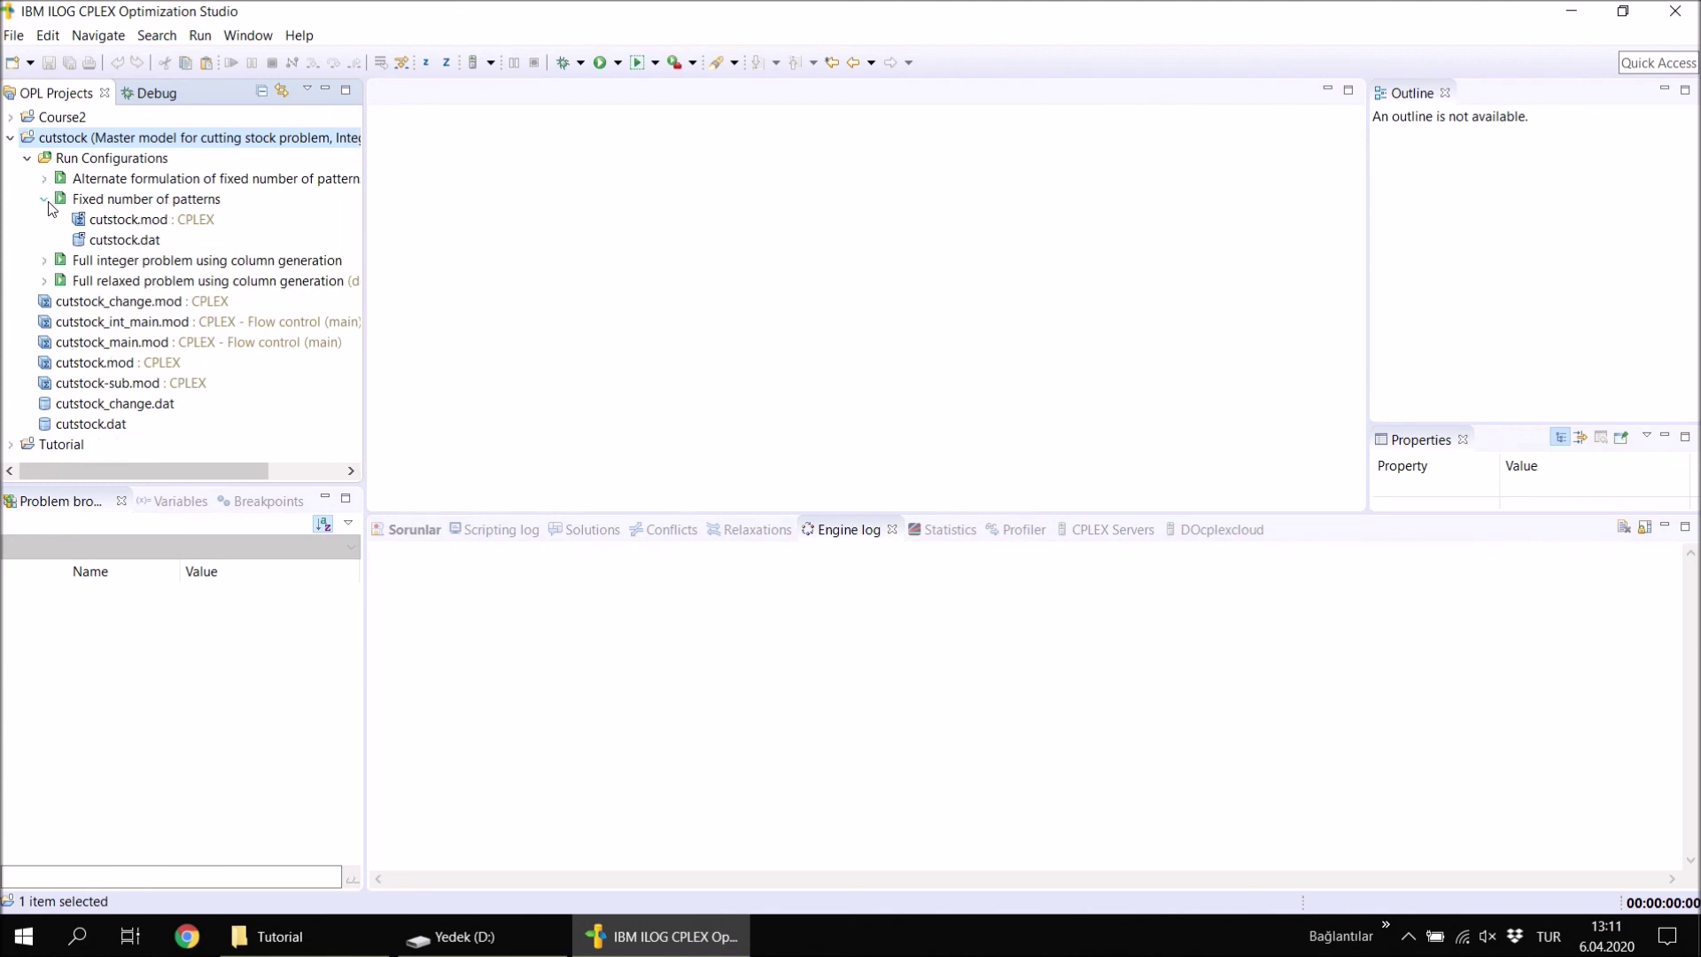
click(44, 199)
Open cutstock_change.mod, read through the model to its end and collapse the cutstock project tree.
double_click(111, 260)
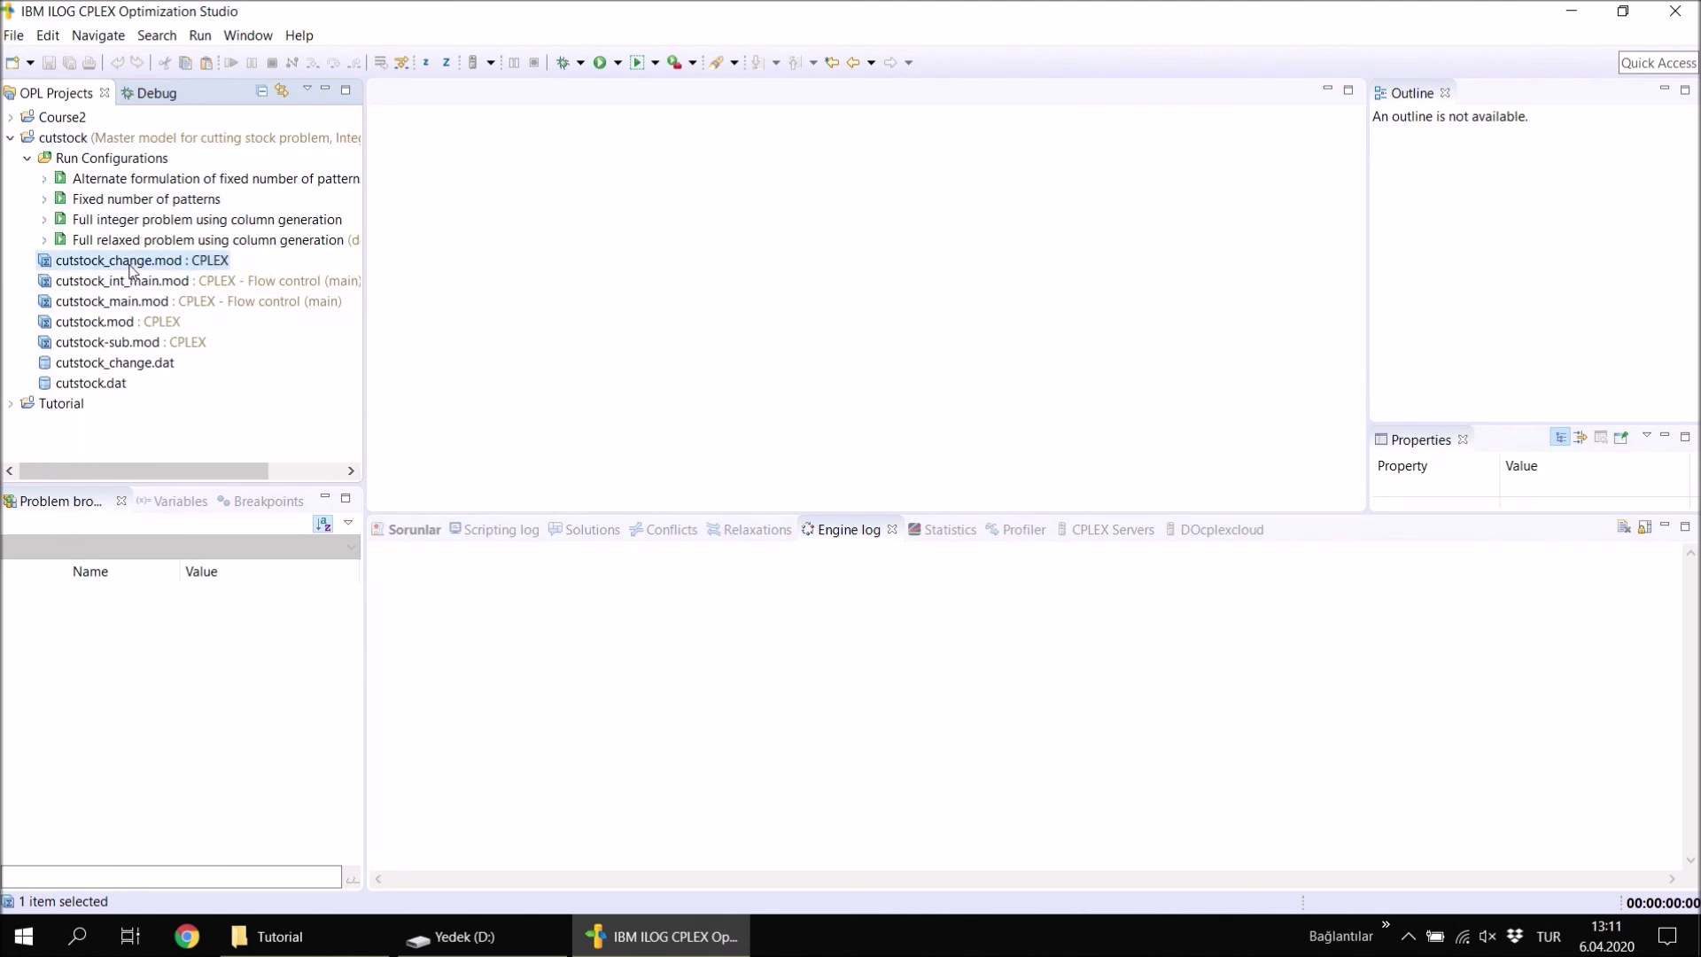
click(709, 342)
scroll(716, 333, down, 11)
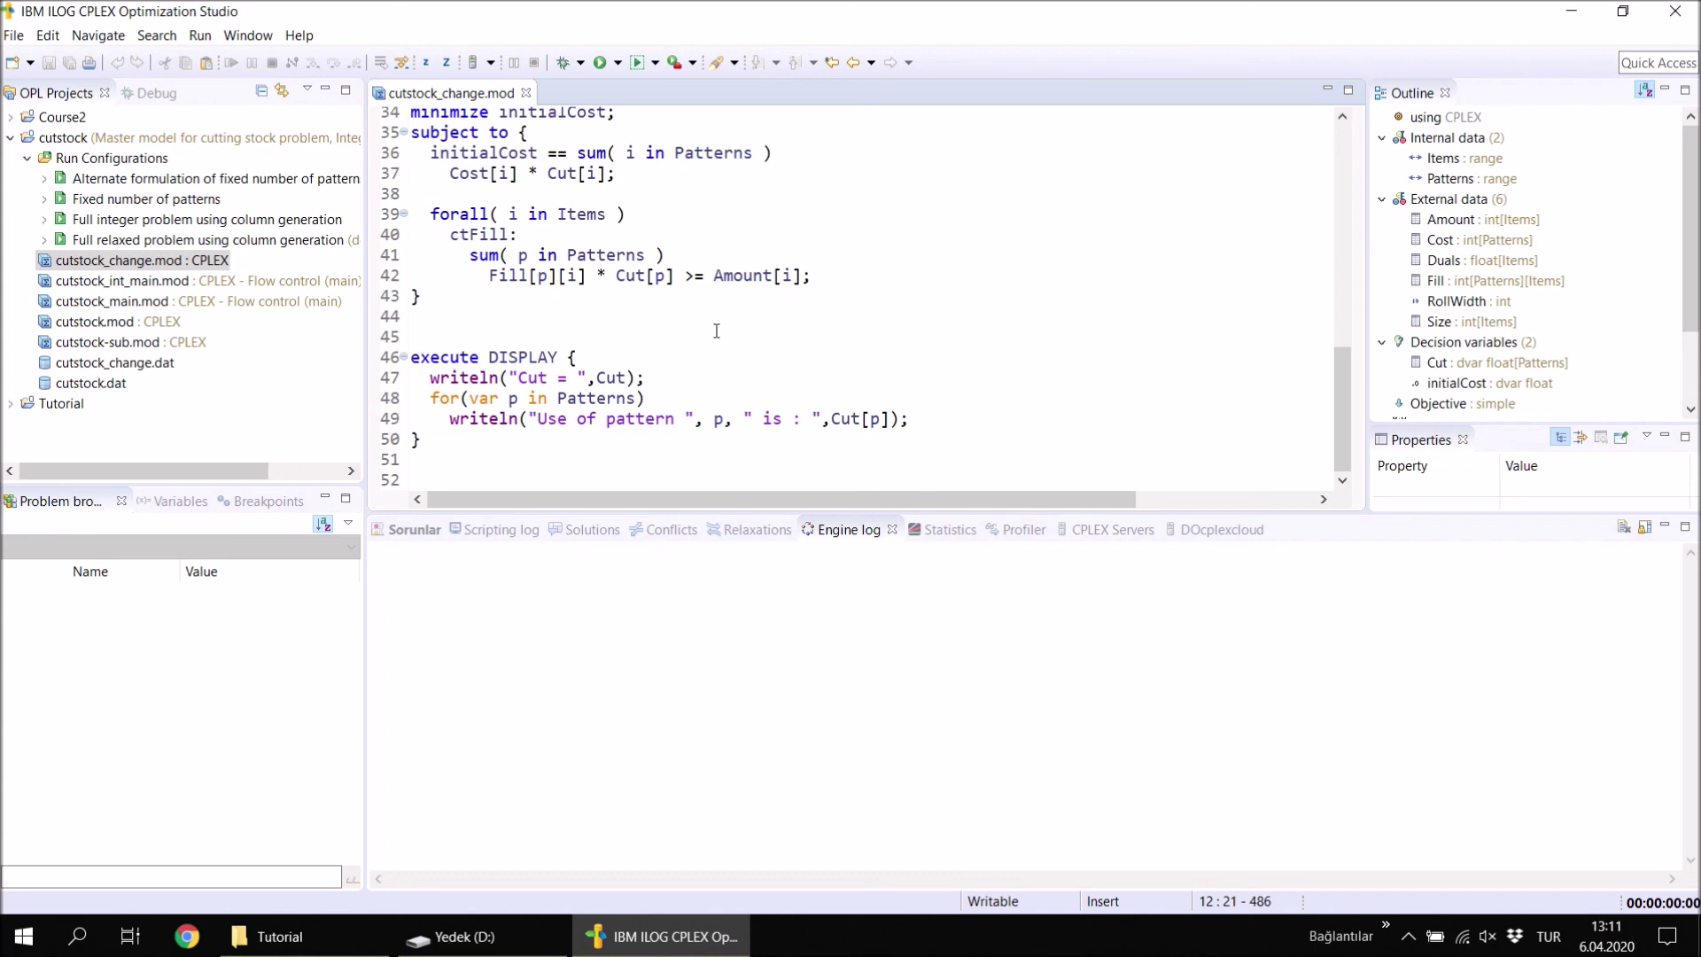
click(26, 158)
click(11, 139)
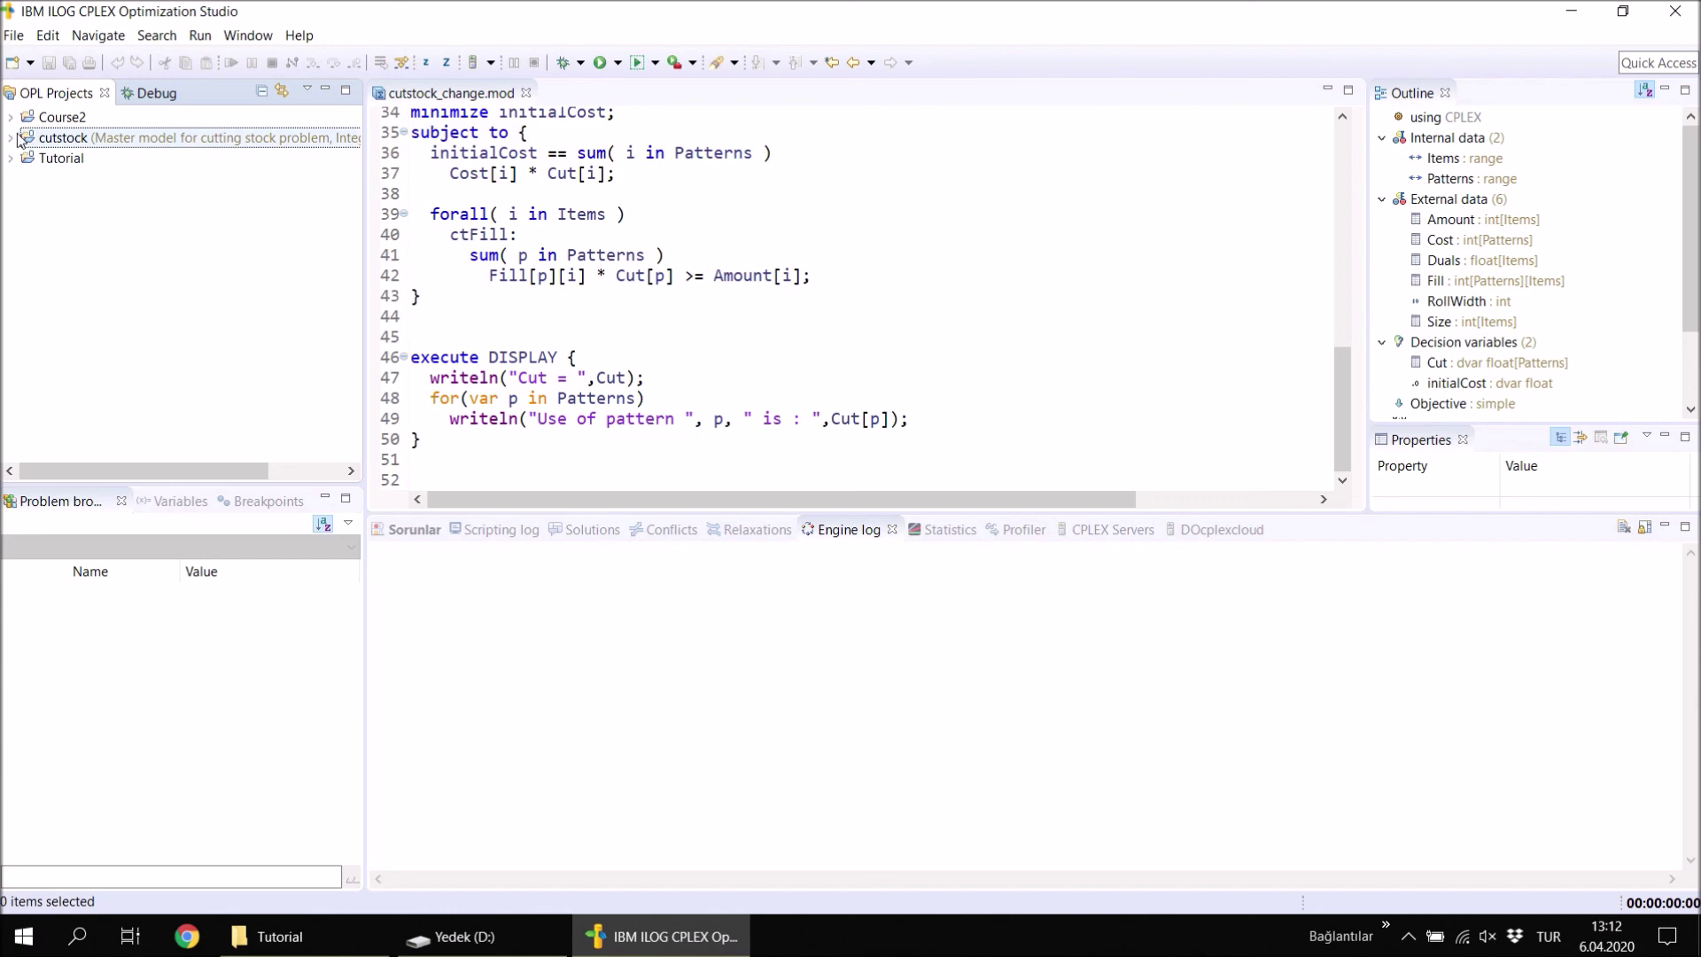
Highlight the execute DISPLAY block on lines 46 to 50 of cutstock_change.mod.
mouse_move(1350, 427)
mouse_down()
mouse_move(1353, 177)
mouse_move(1357, 460)
mouse_up()
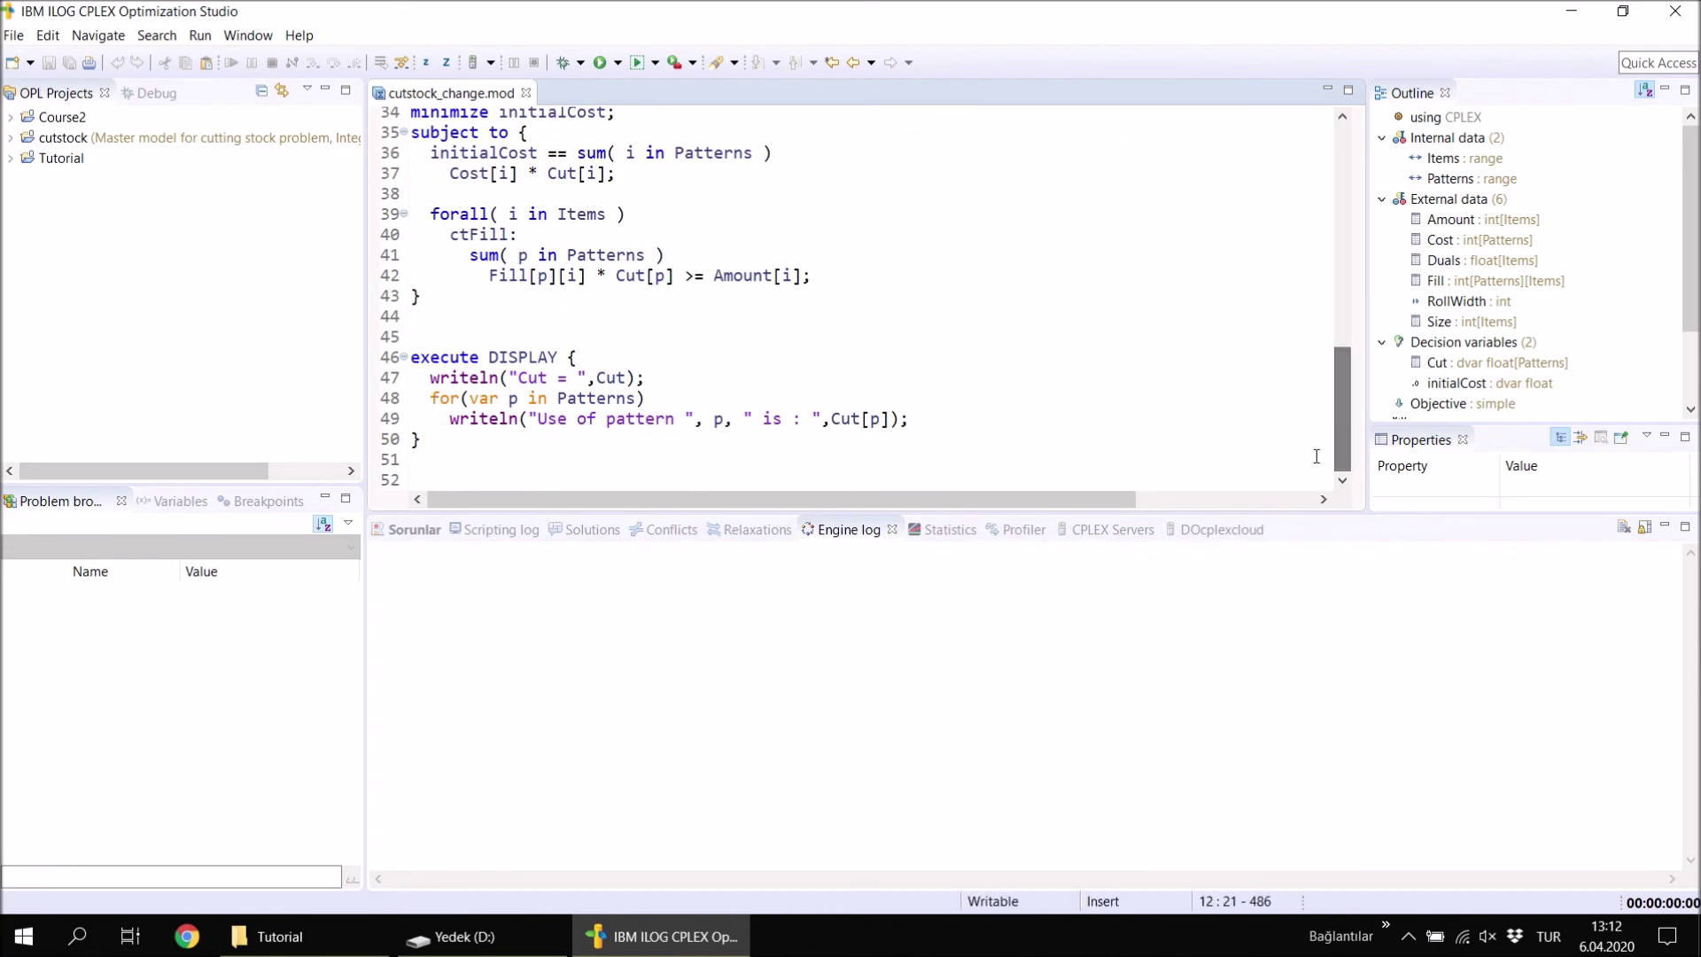
drag(447, 438, 410, 348)
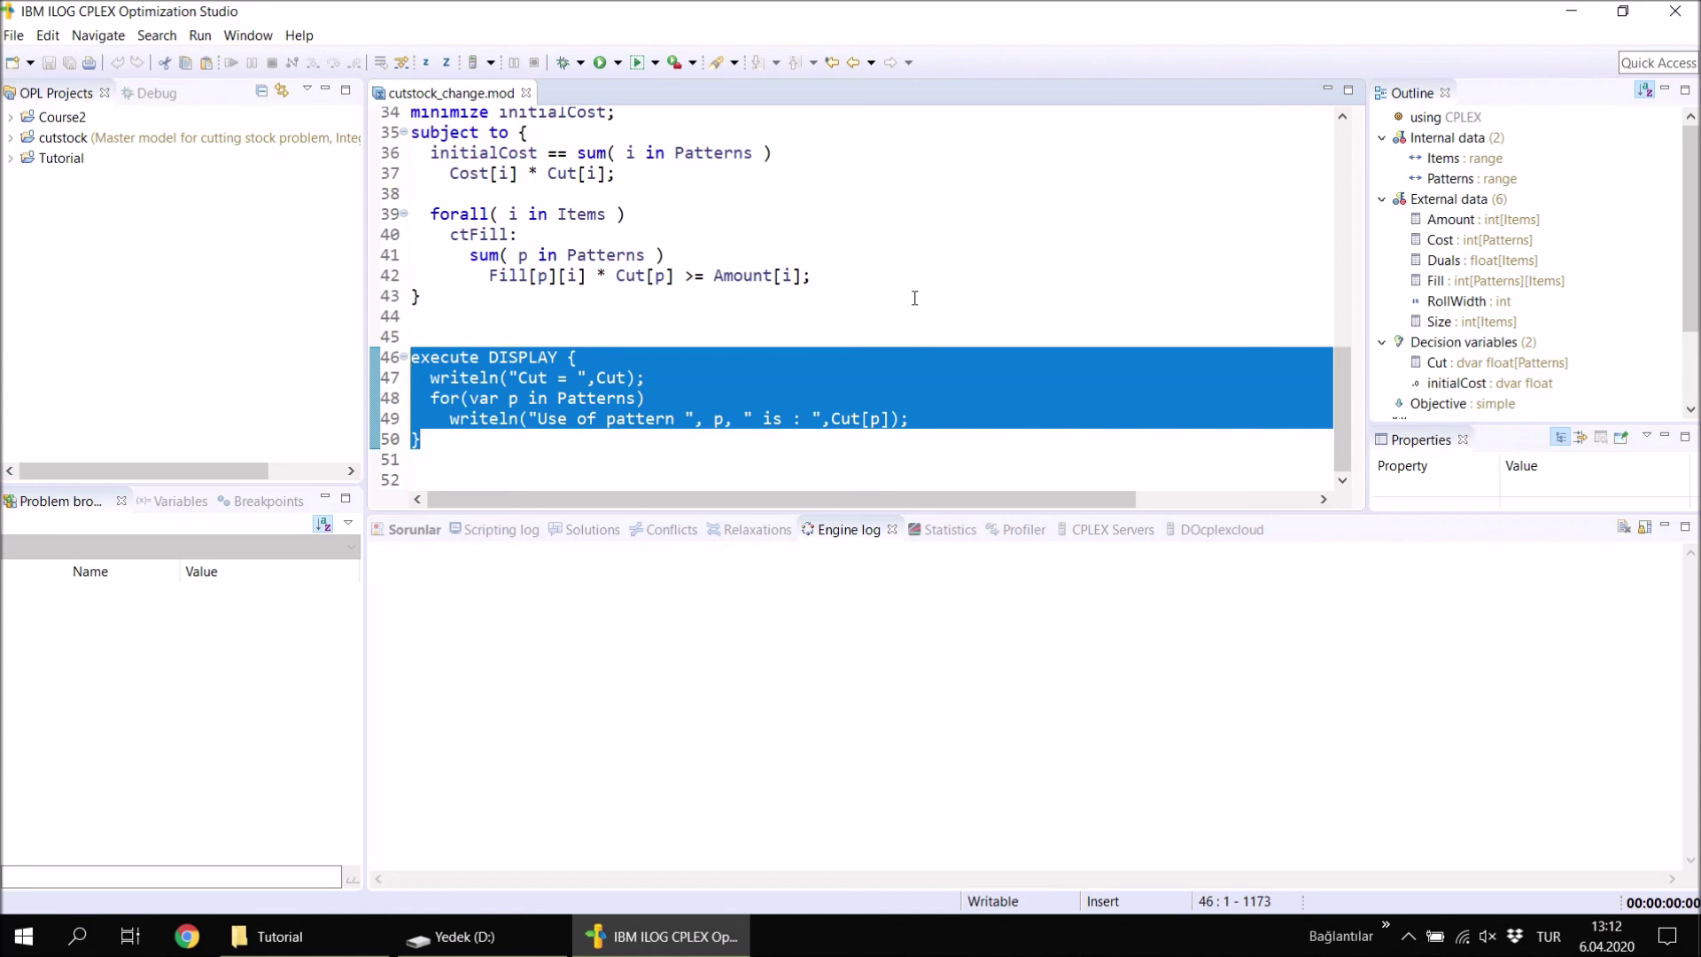
click(434, 445)
drag(441, 442, 410, 354)
click(434, 319)
drag(424, 443, 409, 356)
Remove the cutstock project from the workspace without deleting its contents on disk.
click(62, 141)
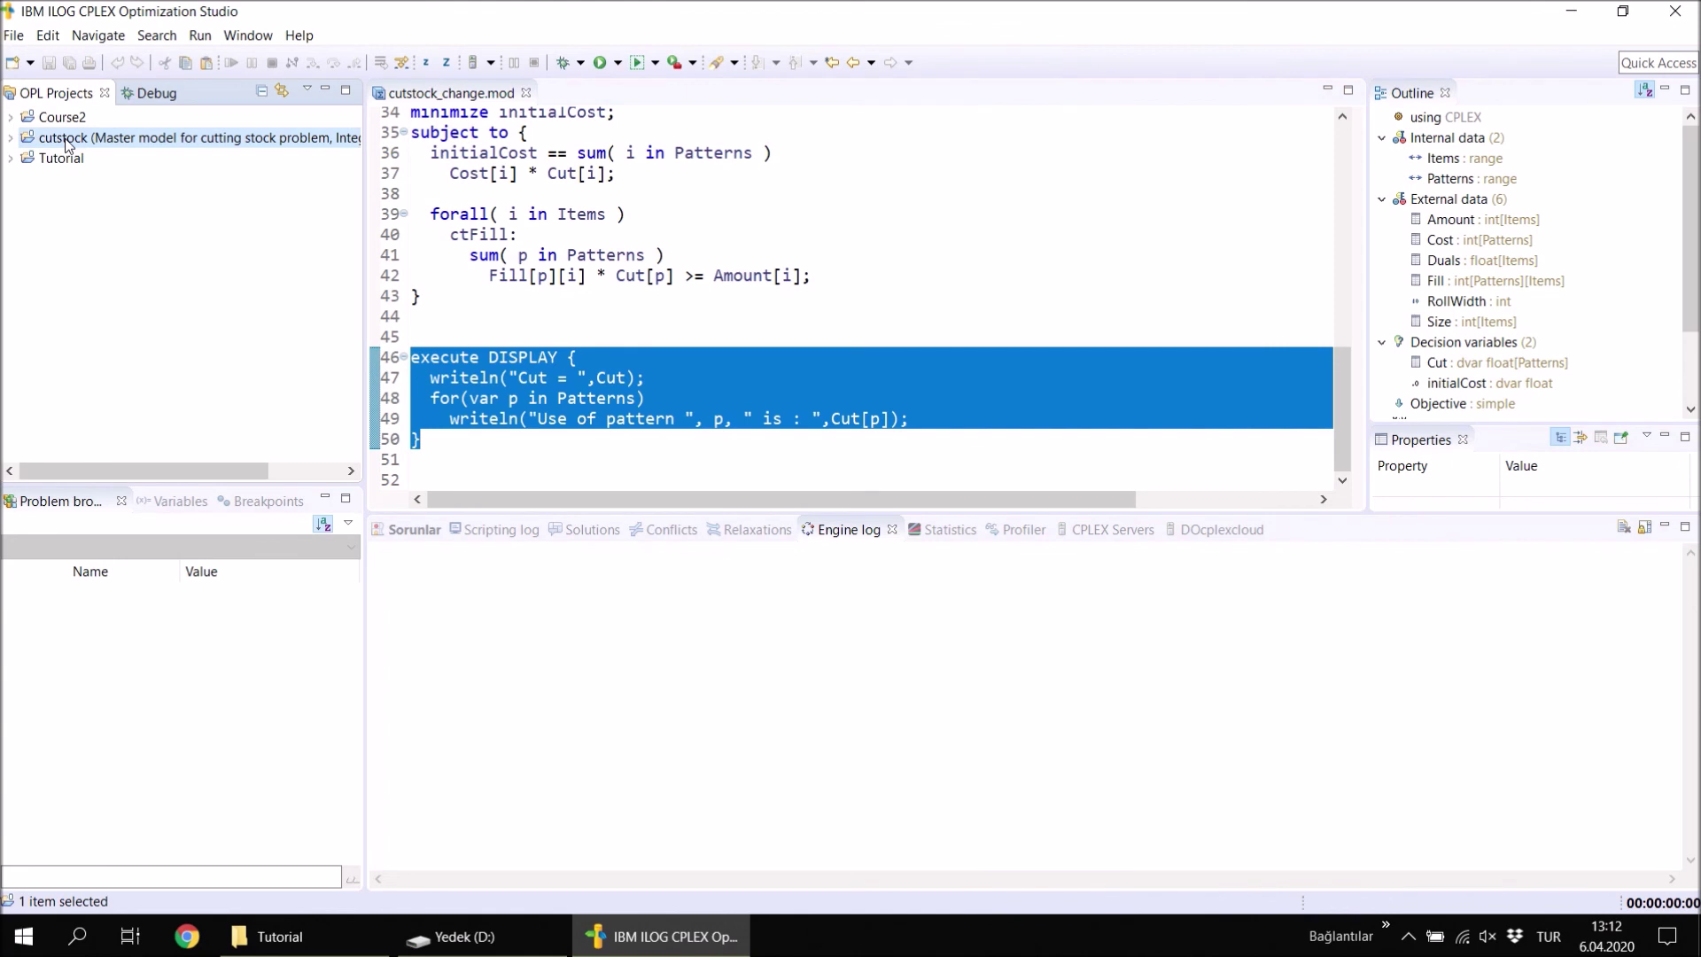
right_click(64, 141)
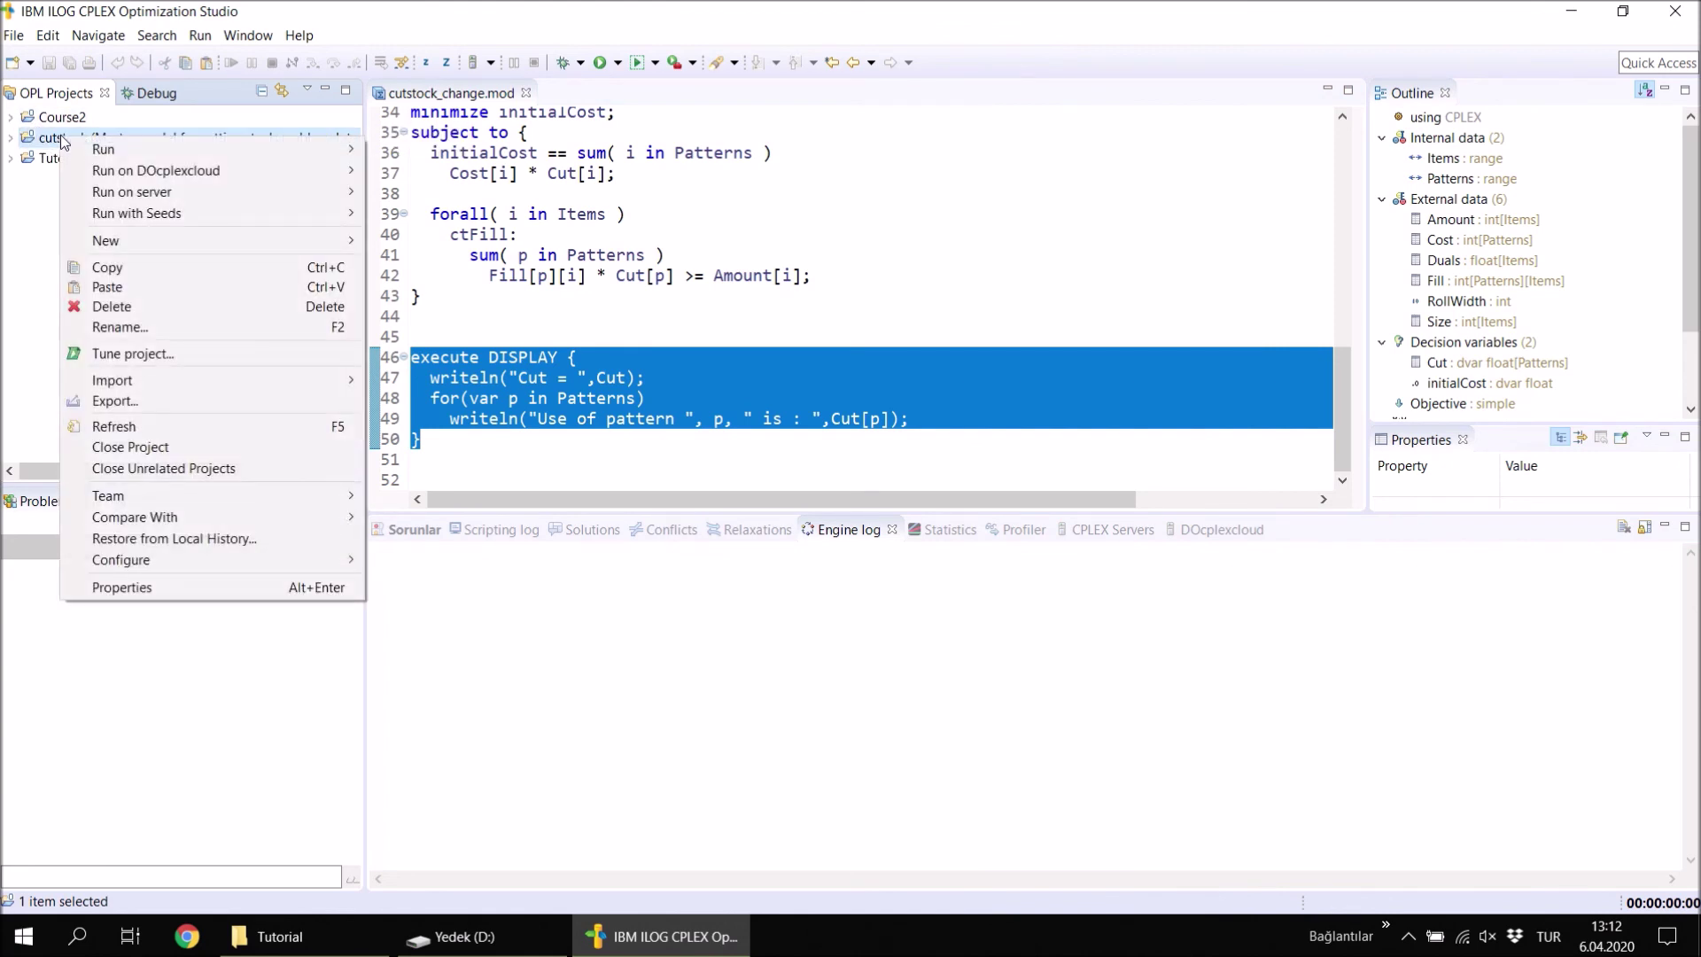
click(111, 312)
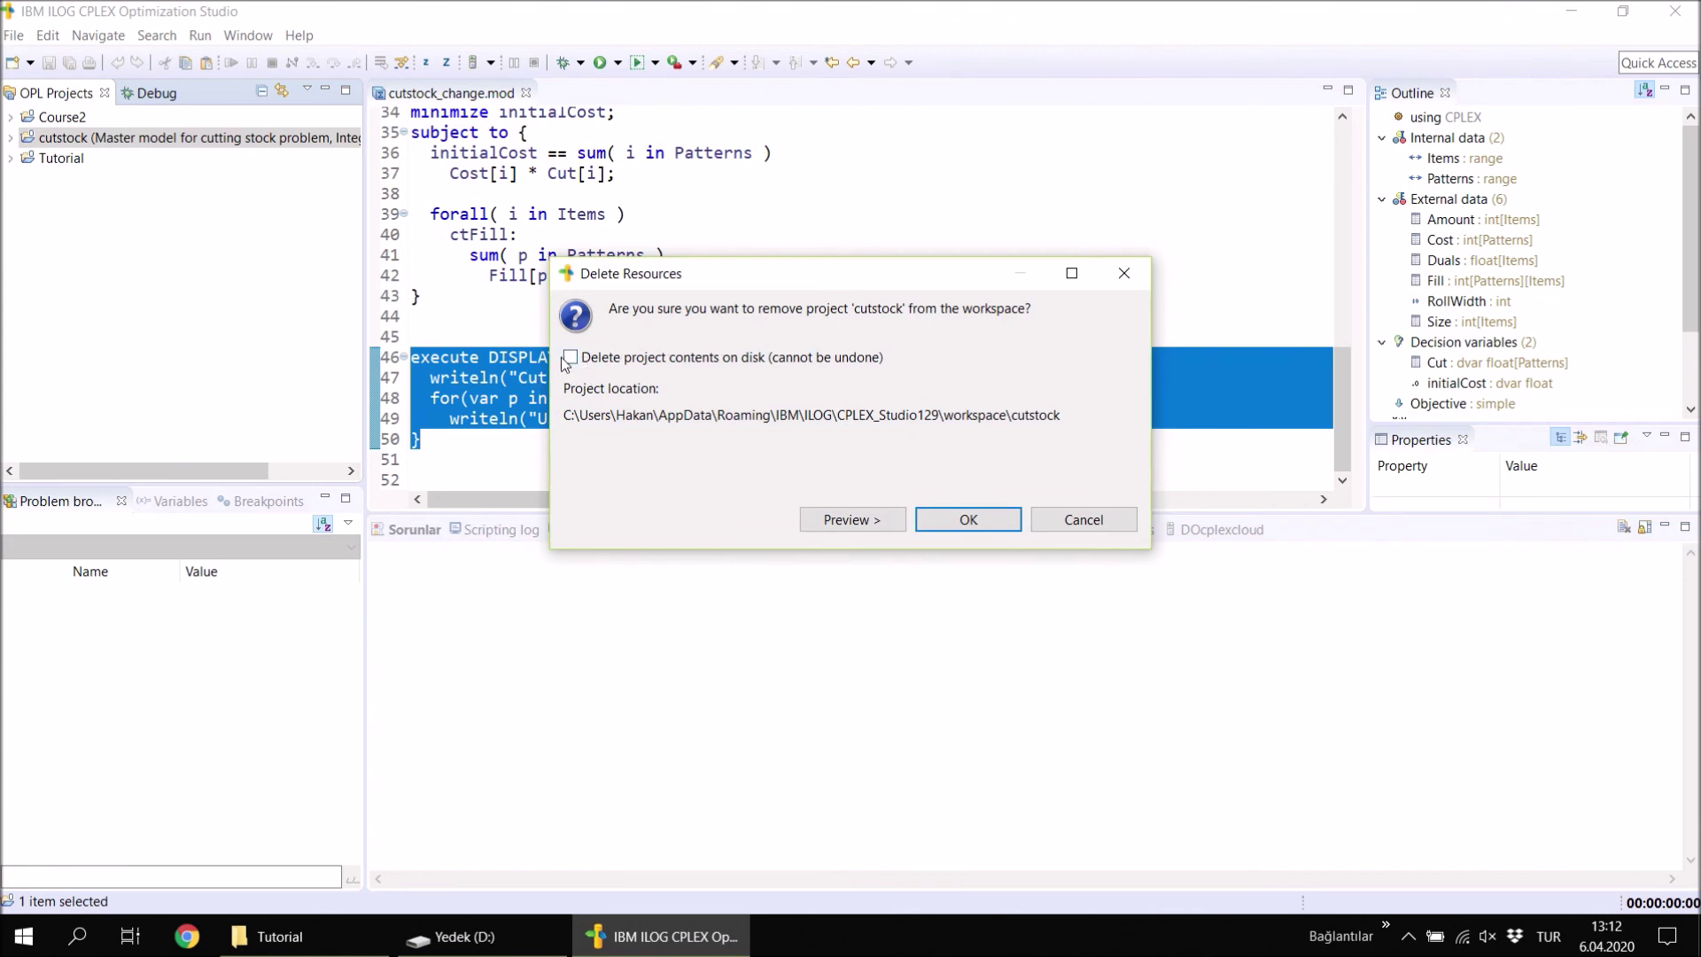
click(989, 520)
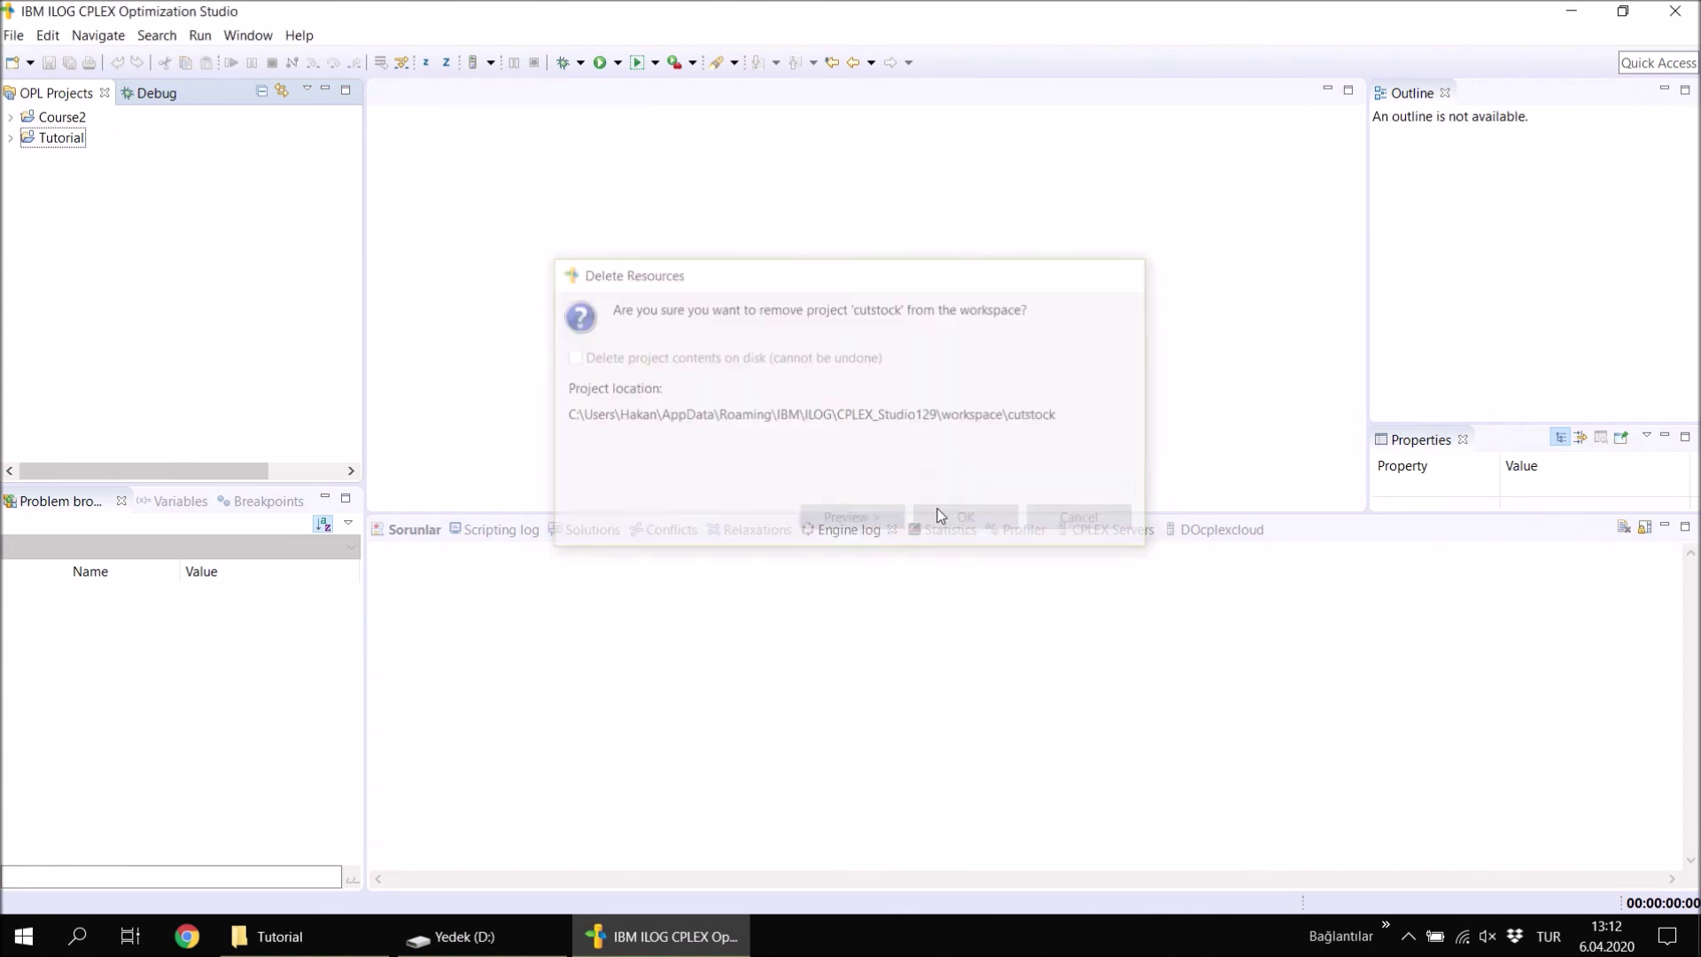